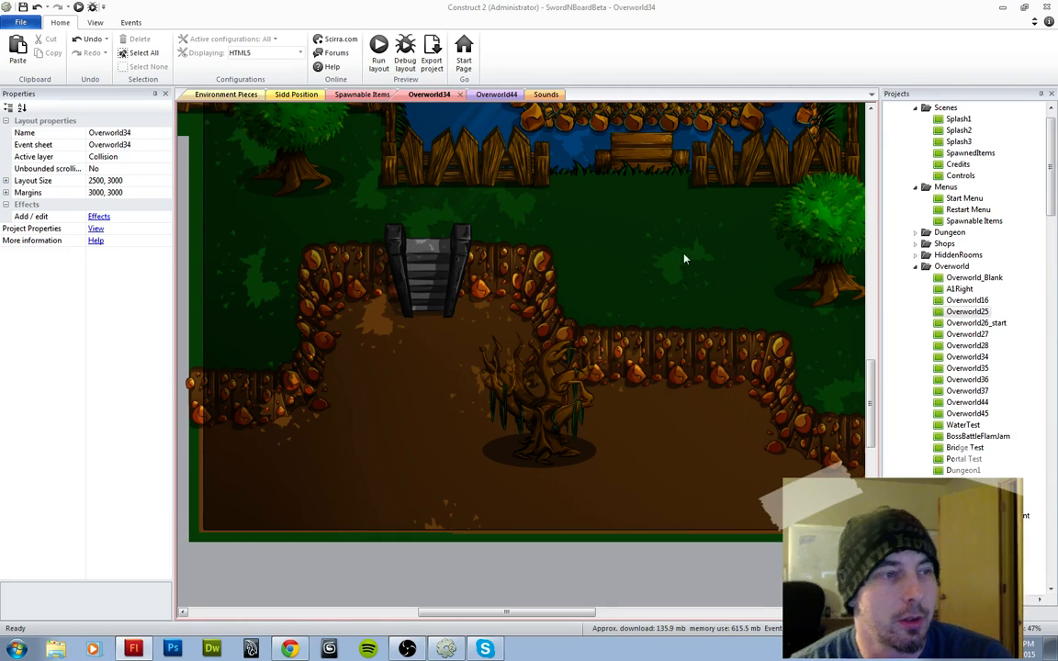
# Examine the trees and terrain in the Overworld34 and Overworld44 layouts as reference for the new art
pyautogui.moveTo(681, 265); pyautogui.dragTo(673, 649, button='middle')
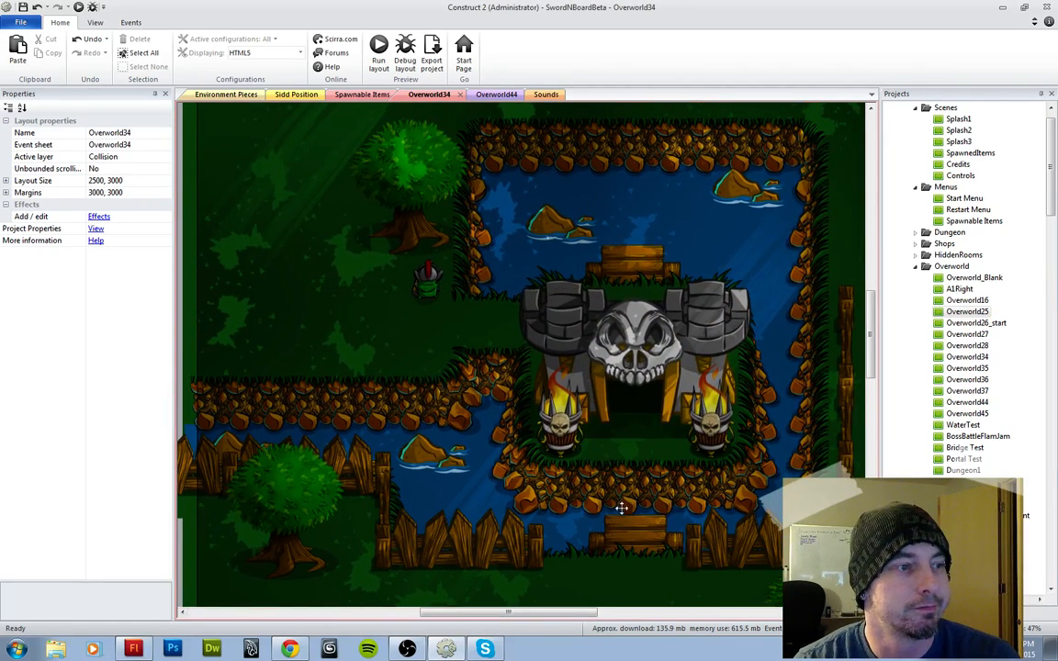
pyautogui.moveTo(621, 508); pyautogui.dragTo(623, 252, button='middle')
pyautogui.moveTo(621, 572); pyautogui.dragTo(551, 455, button='middle')
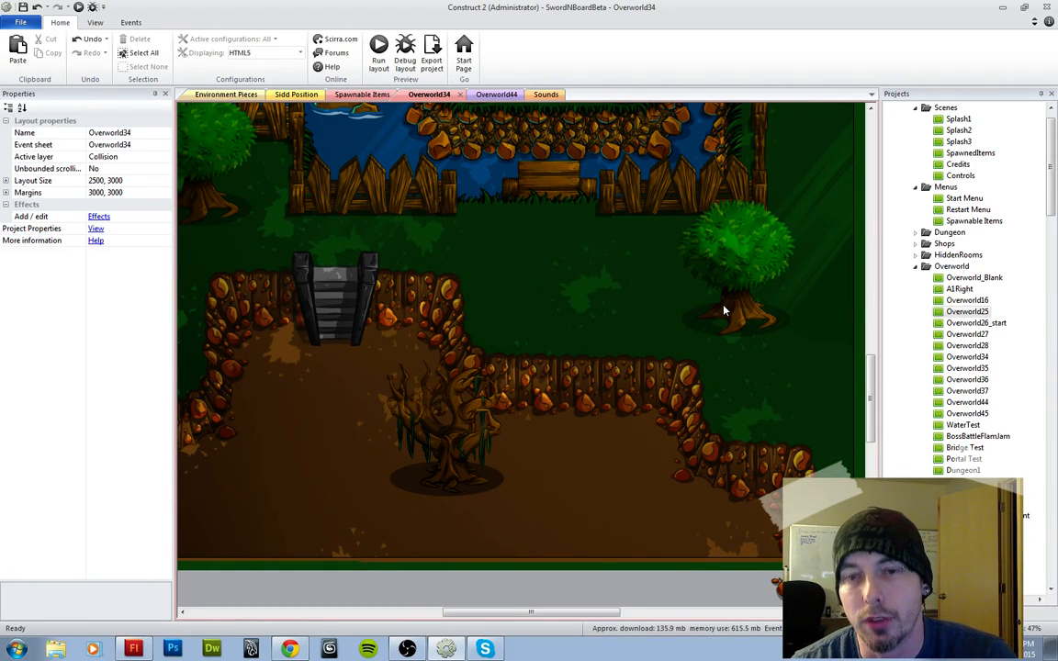
pyautogui.moveTo(600, 475); pyautogui.dragTo(690, 418, button='middle')
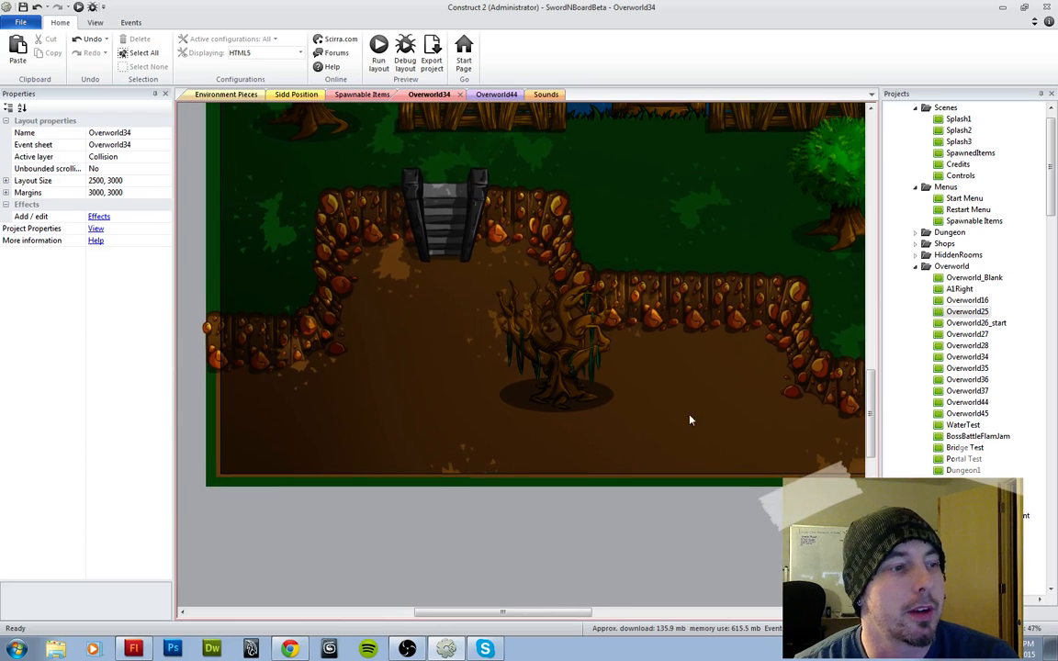
pyautogui.click(483, 96)
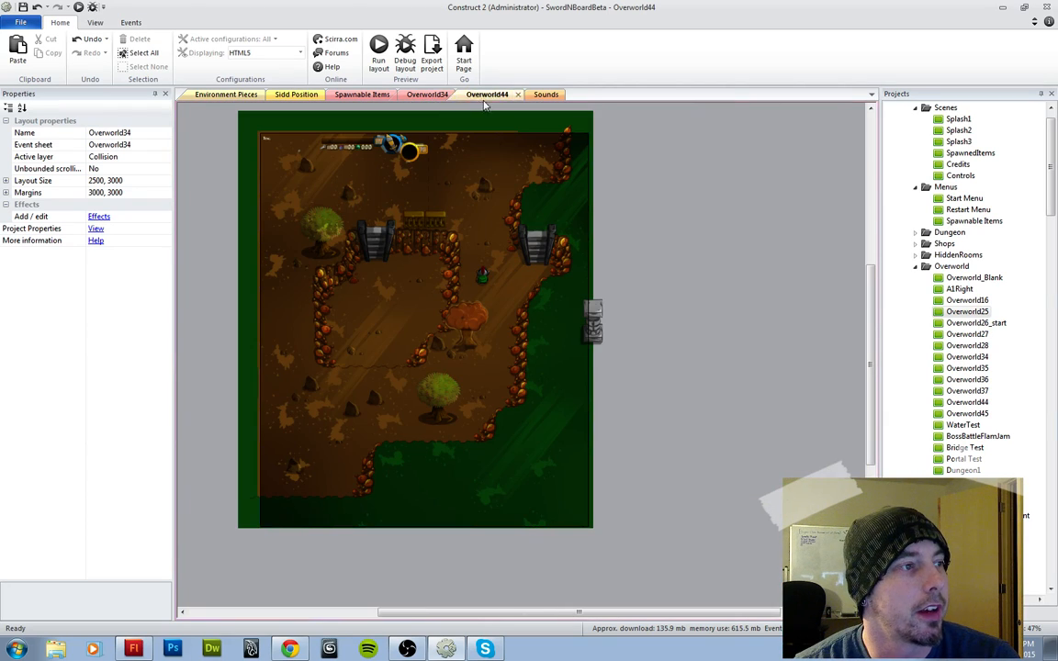
pyautogui.moveTo(425, 443); pyautogui.dragTo(648, 475, button='middle')
pyautogui.scroll(1, 646, 463)
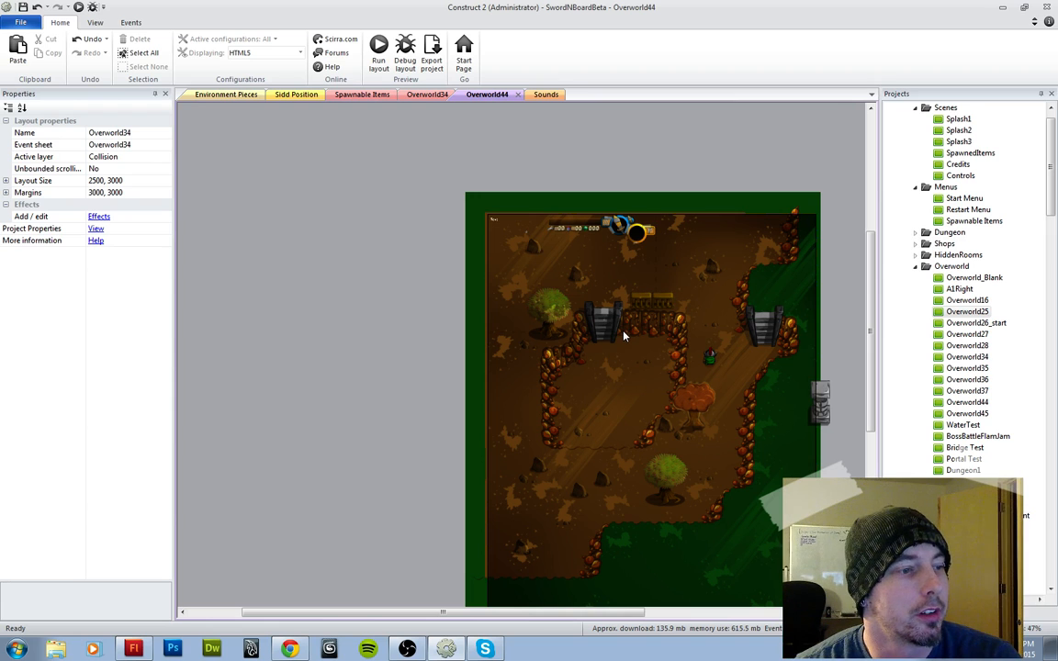
pyautogui.moveTo(725, 536); pyautogui.dragTo(673, 489, button='middle')
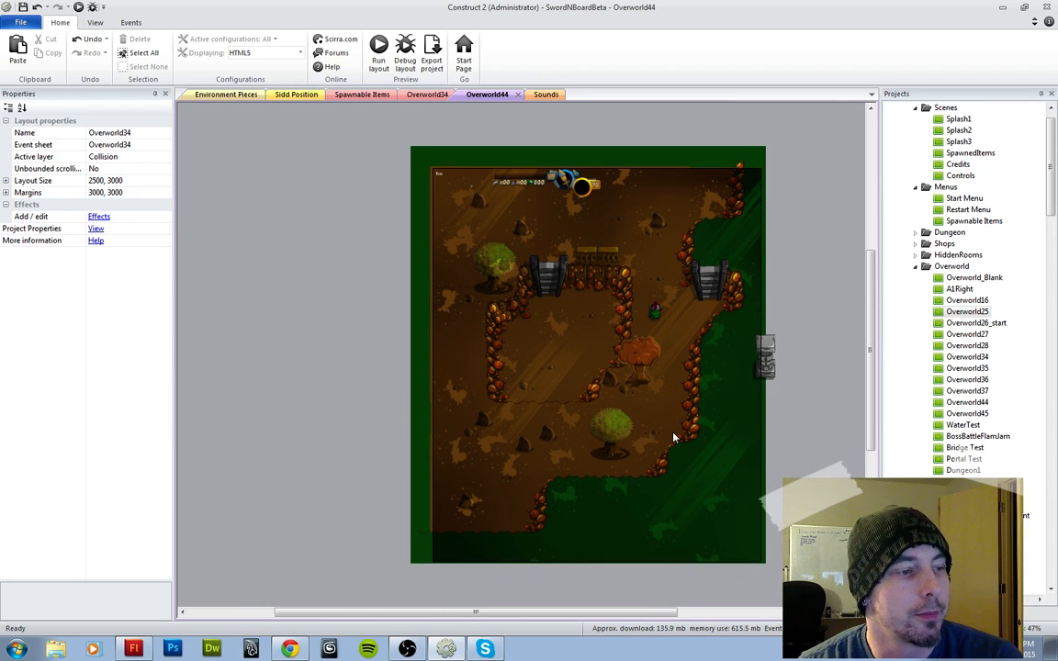
pyautogui.moveTo(617, 309); pyautogui.dragTo(651, 339, button='middle')
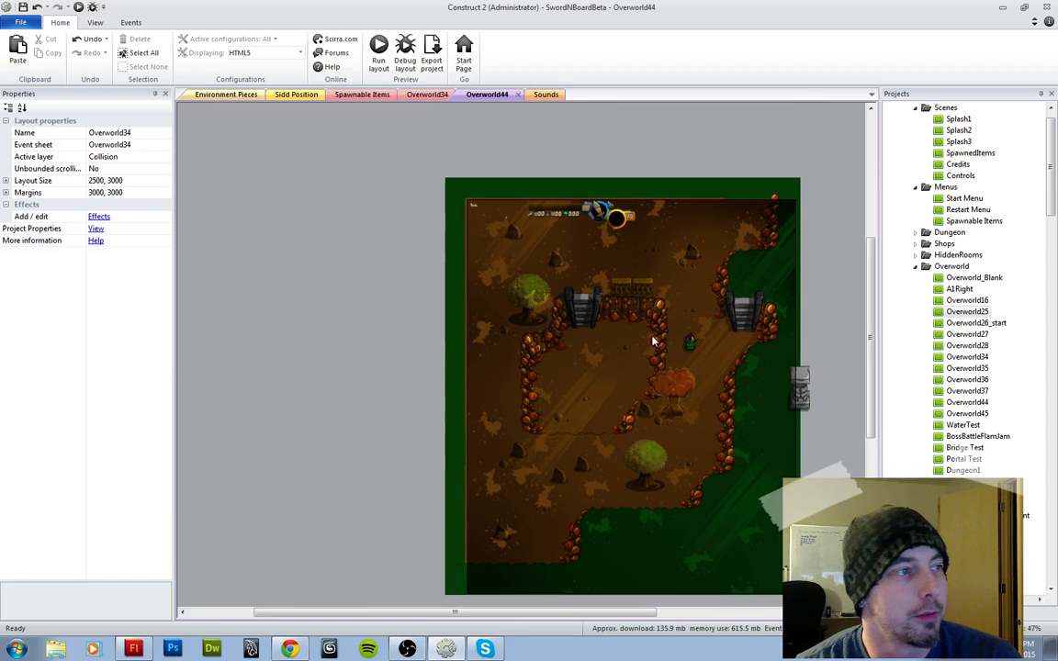
pyautogui.click(427, 95)
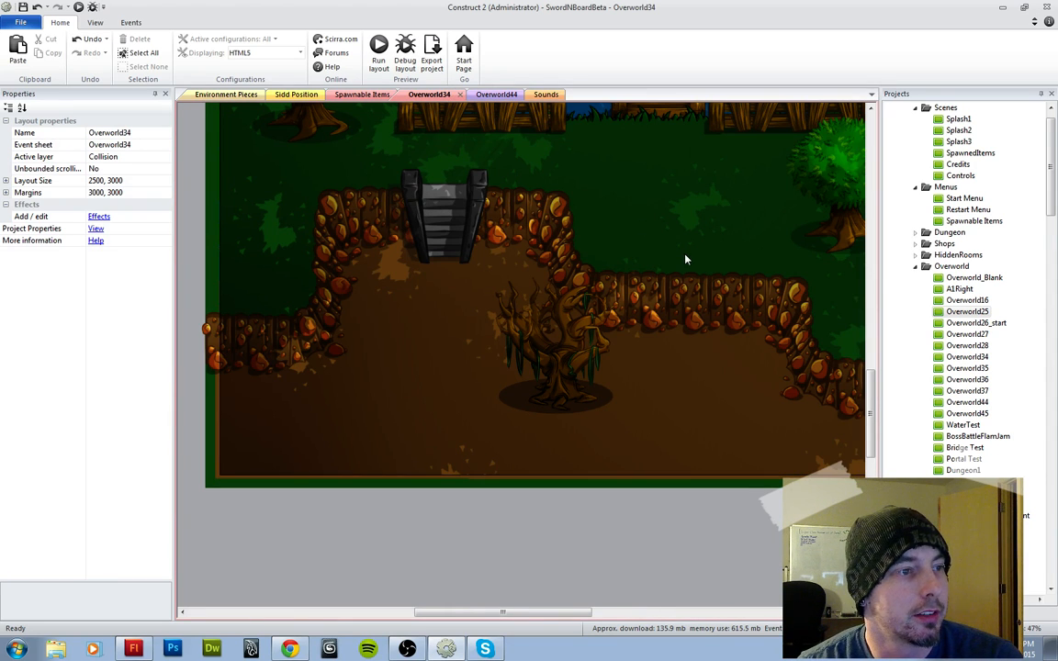
pyautogui.moveTo(685, 259); pyautogui.dragTo(613, 251, button='middle')
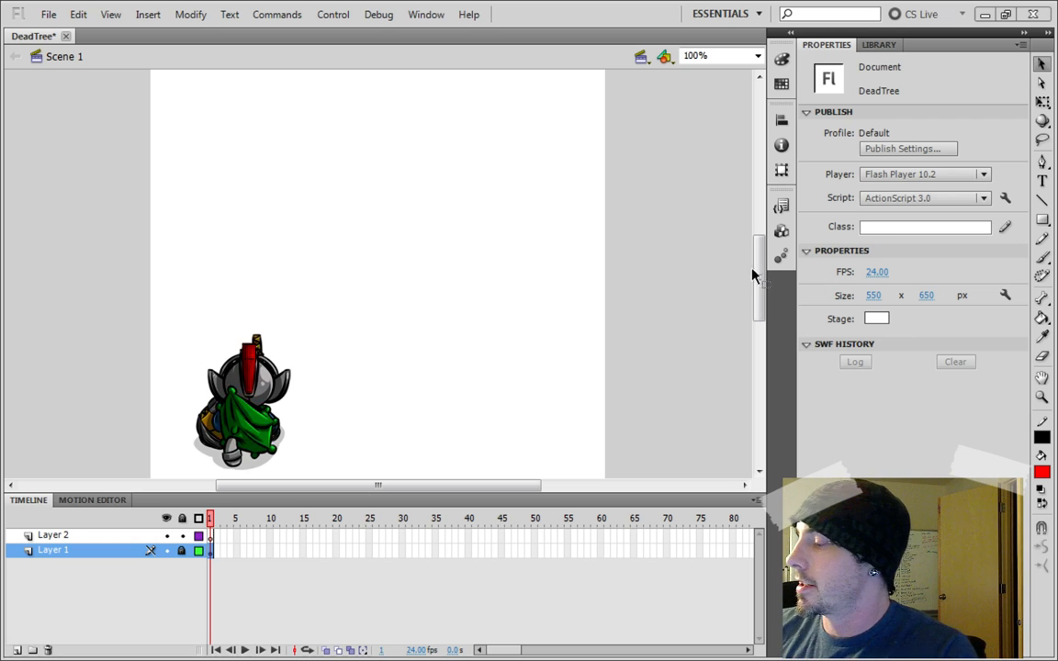
# Switch to the DeadTree document in Flash and ready the Brush tool on Layer 2 with a larger brush size and pen pressure enabled
pyautogui.moveTo(759, 283); pyautogui.dragTo(758, 290)
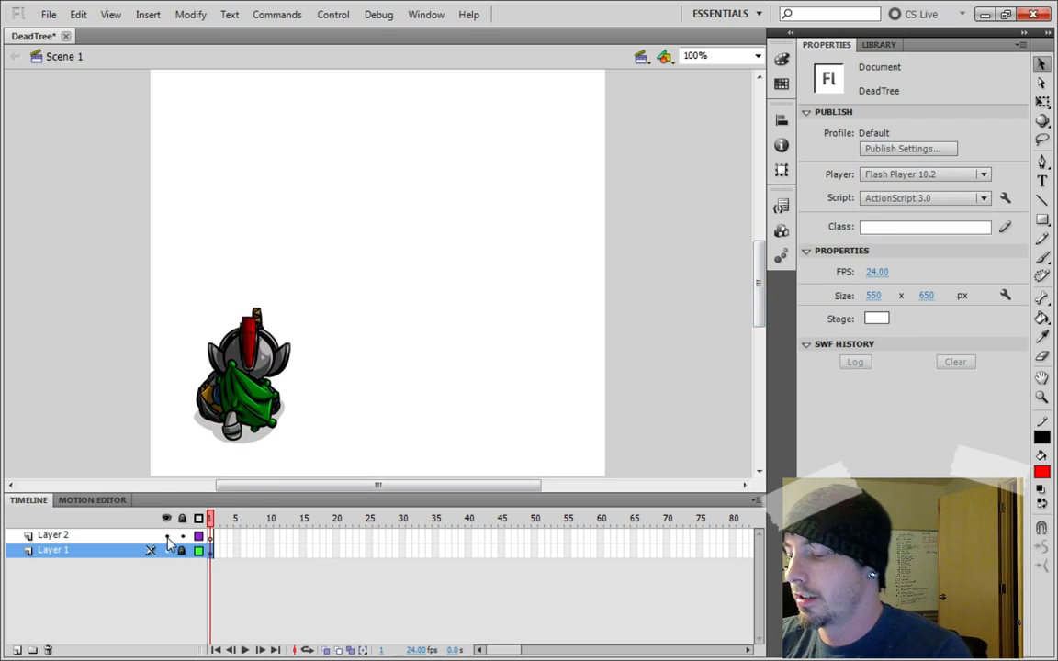
pyautogui.moveTo(396, 484)
pyautogui.mouseDown()
pyautogui.moveTo(433, 486)
pyautogui.moveTo(392, 486)
pyautogui.mouseUp()
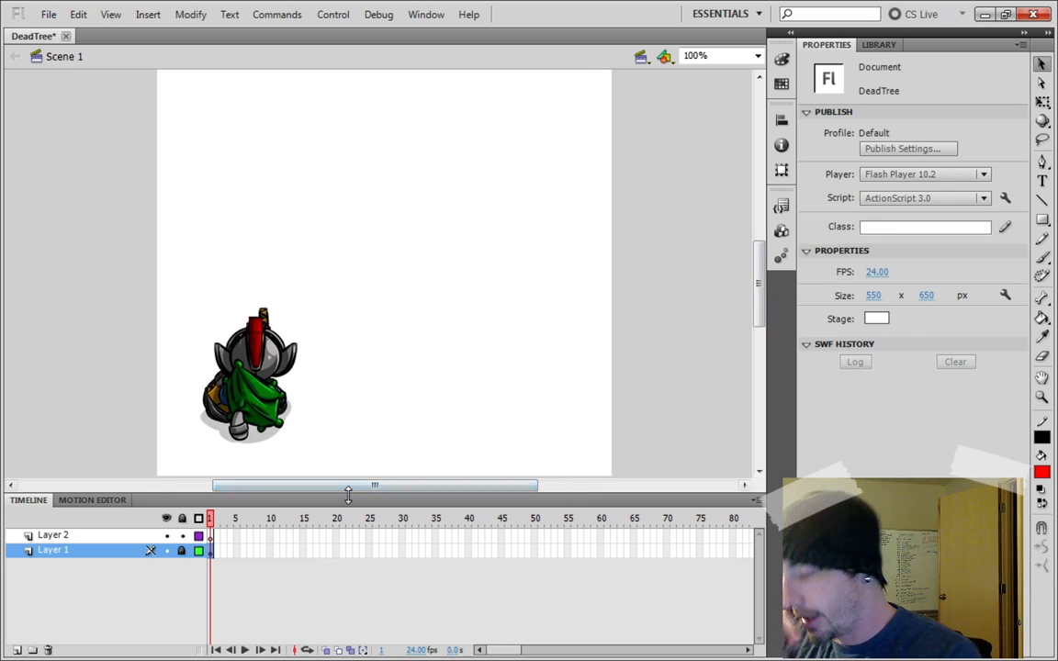
pyautogui.click(1042, 257)
pyautogui.click(97, 536)
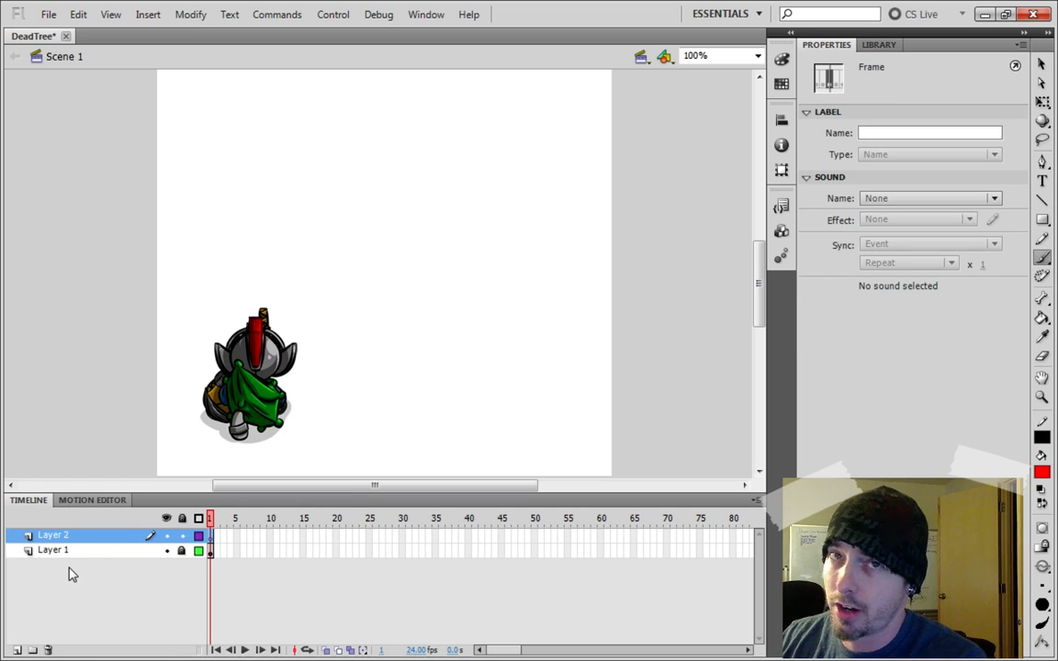
pyautogui.moveTo(470, 484); pyautogui.dragTo(496, 486)
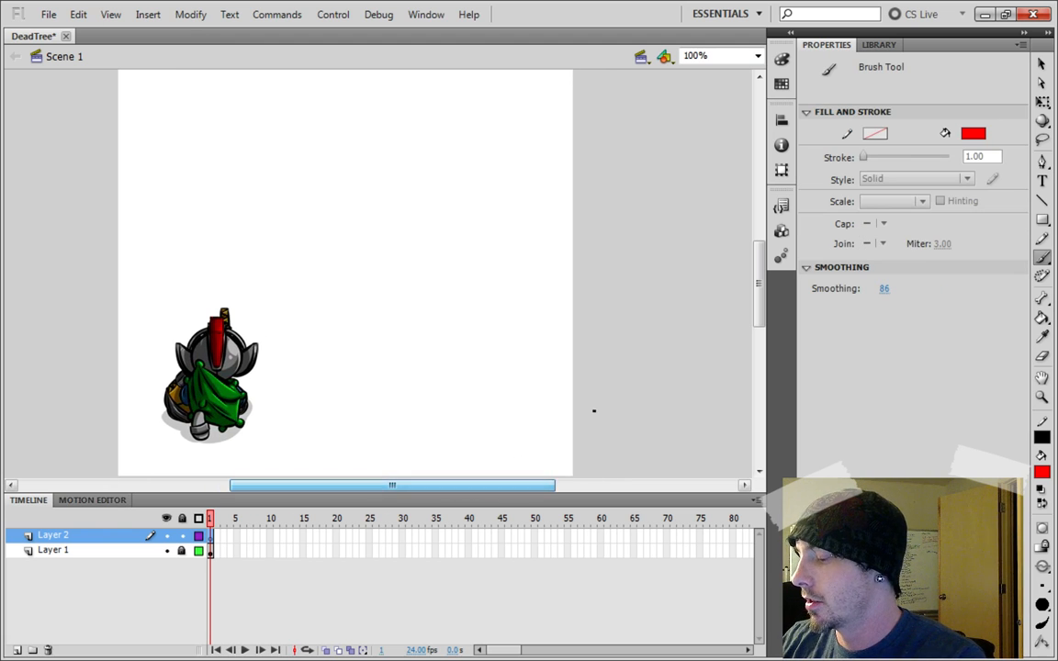
pyautogui.scroll(1, 758, 293)
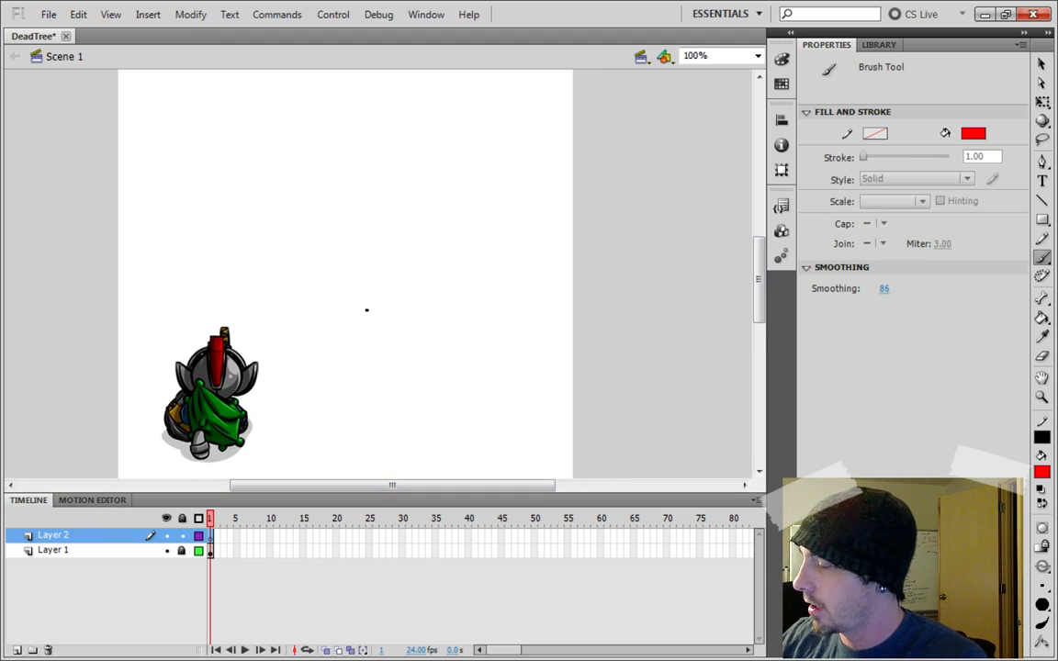
pyautogui.press(']')
pyautogui.click(1043, 623)
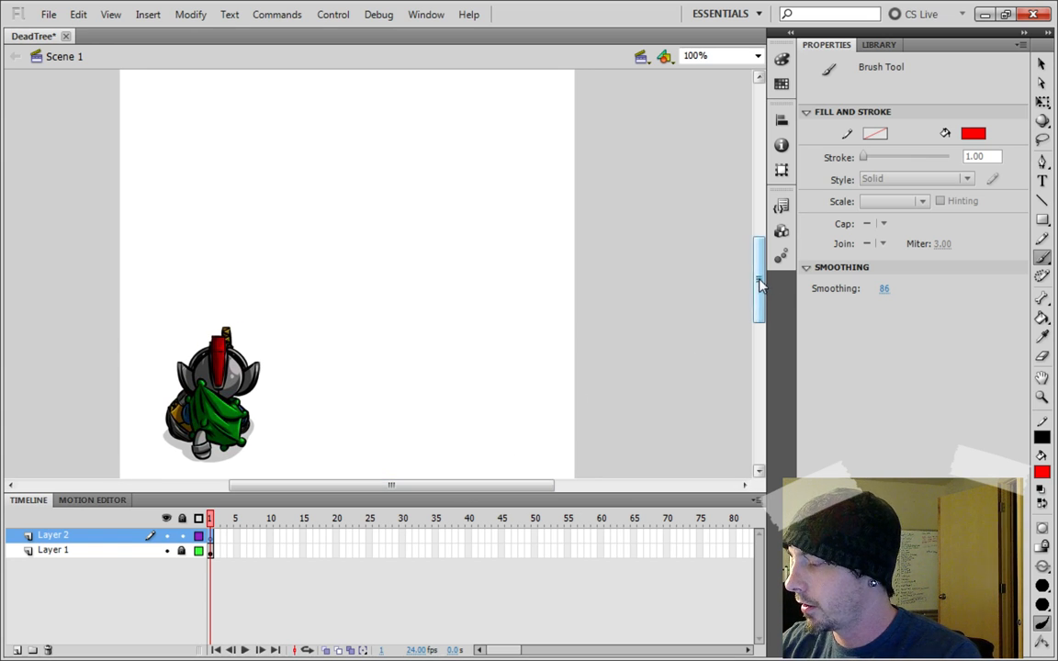
pyautogui.moveTo(760, 278)
pyautogui.mouseDown()
pyautogui.moveTo(761, 294)
pyautogui.moveTo(760, 285)
pyautogui.mouseUp()
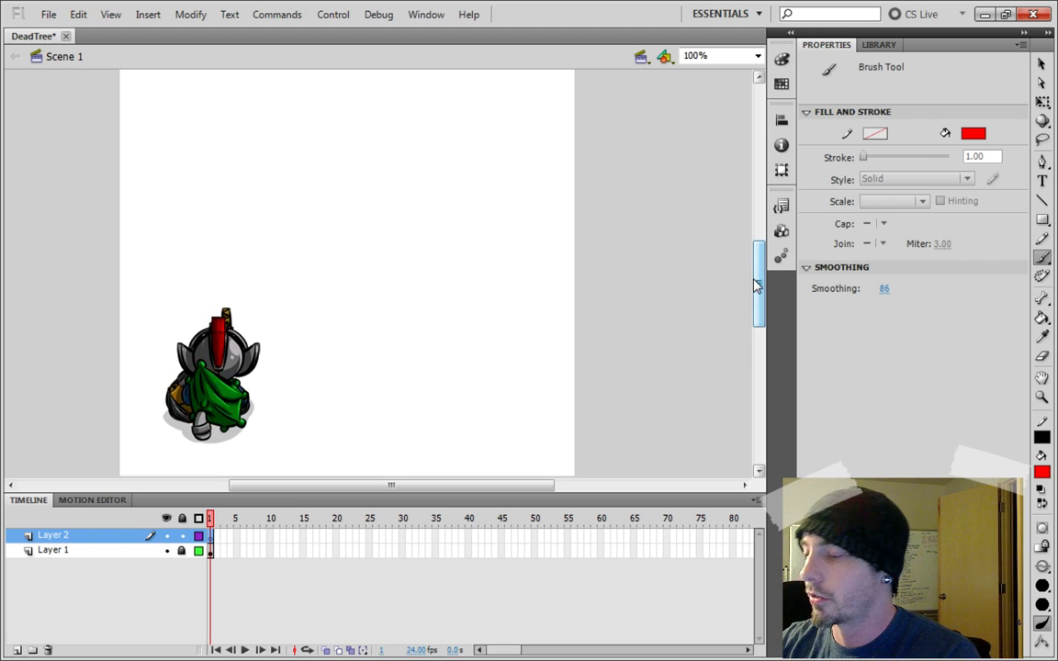
pyautogui.moveTo(259, 98)
pyautogui.mouseDown()
pyautogui.moveTo(316, 200)
pyautogui.moveTo(338, 295)
pyautogui.mouseUp()
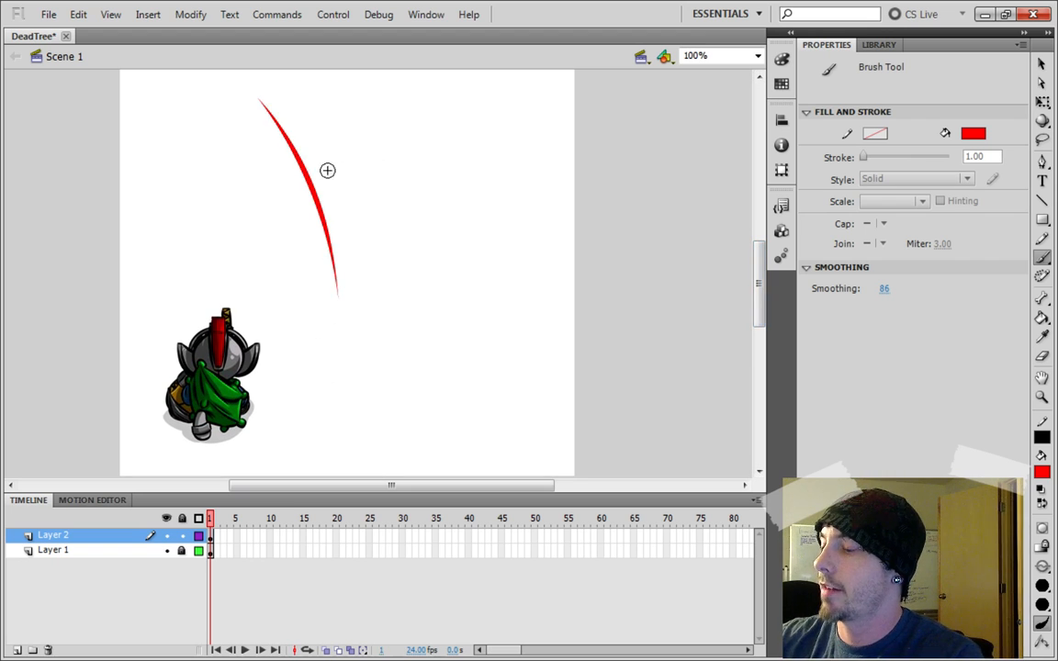
pyautogui.hotkey('ctrl', 'z')
pyautogui.moveTo(290, 118)
pyautogui.mouseDown()
pyautogui.moveTo(314, 213)
pyautogui.moveTo(319, 331)
pyautogui.mouseUp()
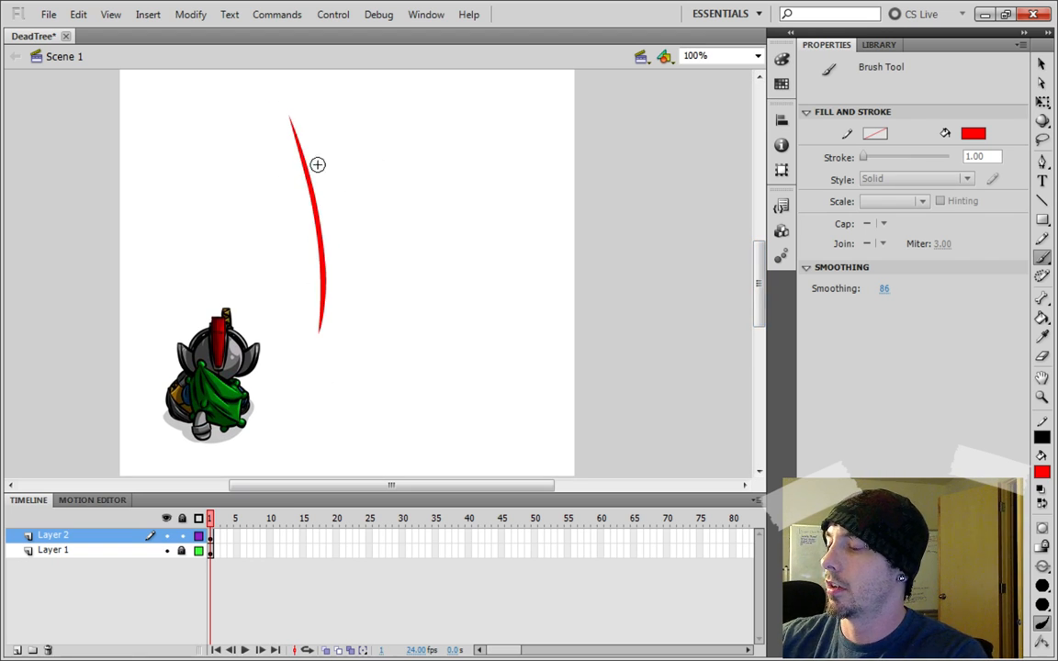
pyautogui.hotkey('ctrl', 'z')
pyautogui.moveTo(290, 137); pyautogui.dragTo(320, 365)
pyautogui.hotkey('ctrl', 'z')
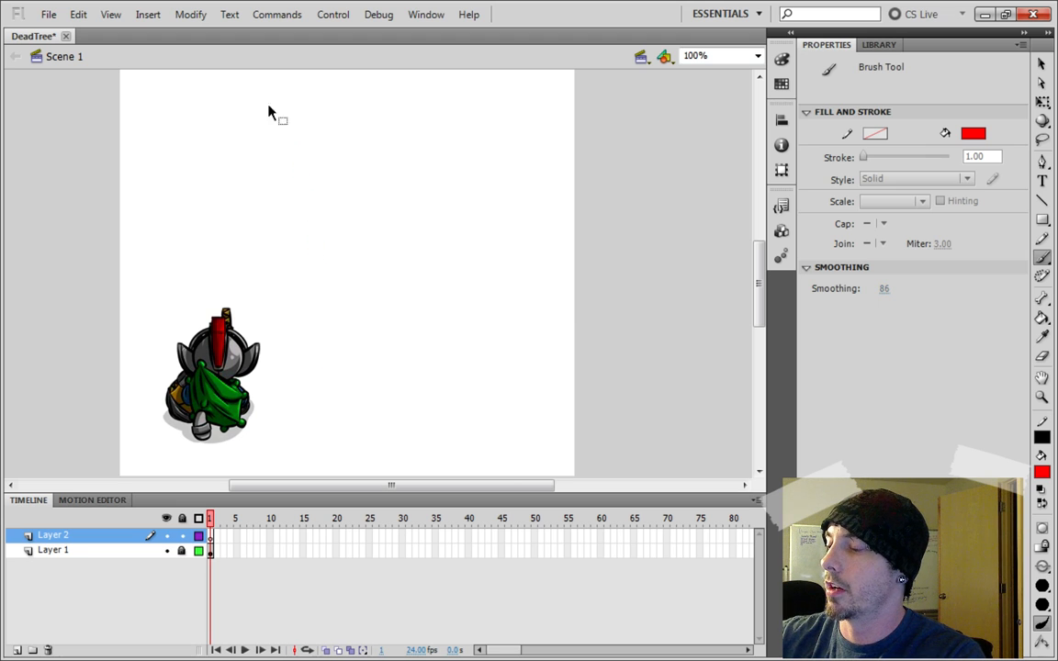
pyautogui.moveTo(268, 103); pyautogui.dragTo(321, 311)
pyautogui.hotkey('ctrl', 'z')
# Sketch a red curved, cone-like outline beside the knight, with two arcs meeting in a left-leaning tip and a rounded base
pyautogui.moveTo(272, 114); pyautogui.dragTo(324, 370)
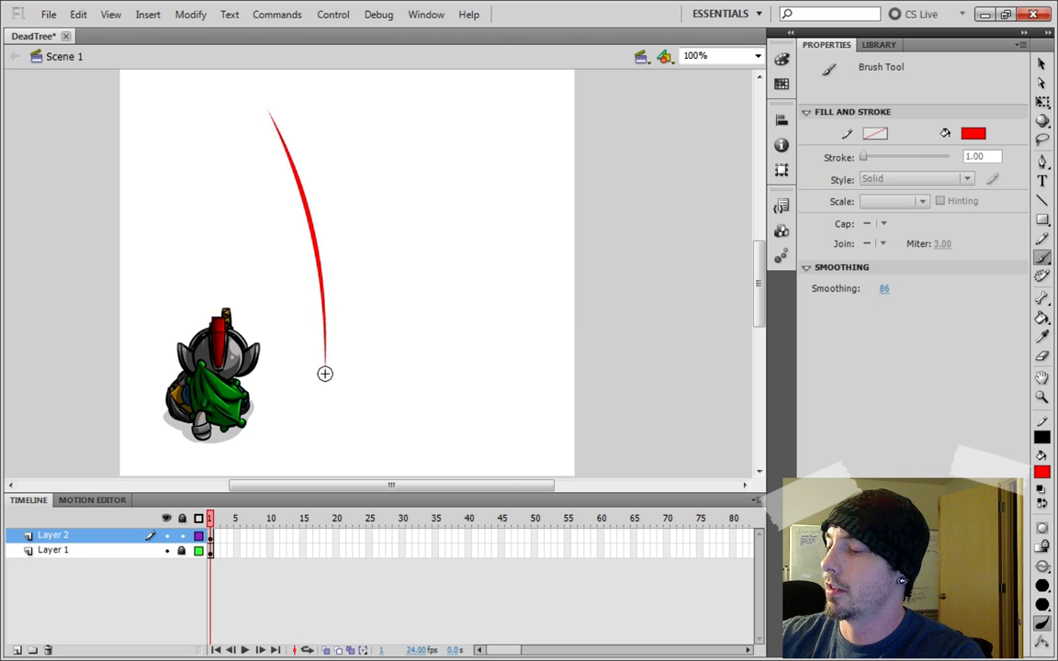
pyautogui.moveTo(257, 94); pyautogui.dragTo(438, 288)
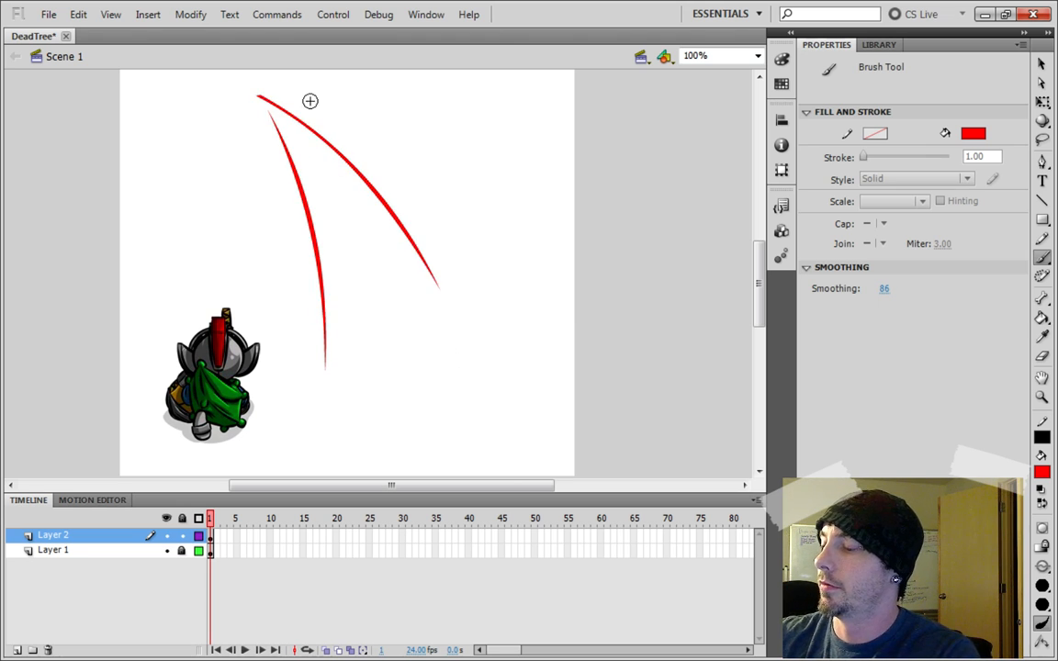
pyautogui.moveTo(327, 369); pyautogui.dragTo(443, 334)
pyautogui.hotkey('ctrl', 'z')
pyautogui.moveTo(328, 378); pyautogui.dragTo(437, 364)
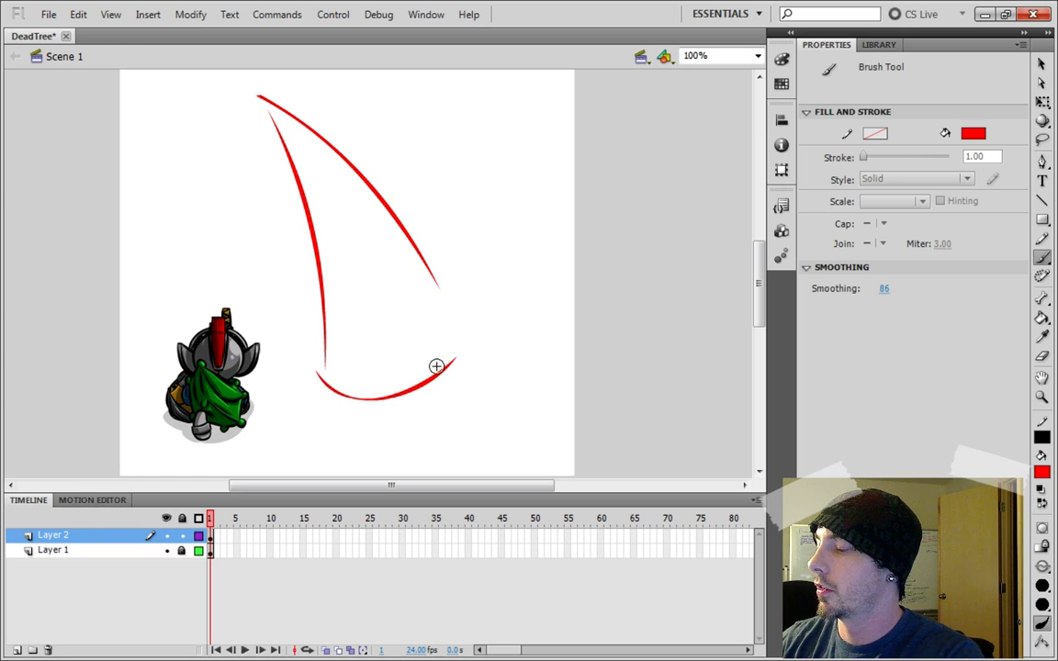
pyautogui.hotkey('ctrl', 'z')
pyautogui.moveTo(321, 360)
pyautogui.mouseDown()
pyautogui.moveTo(406, 396)
pyautogui.moveTo(439, 379)
pyautogui.mouseUp()
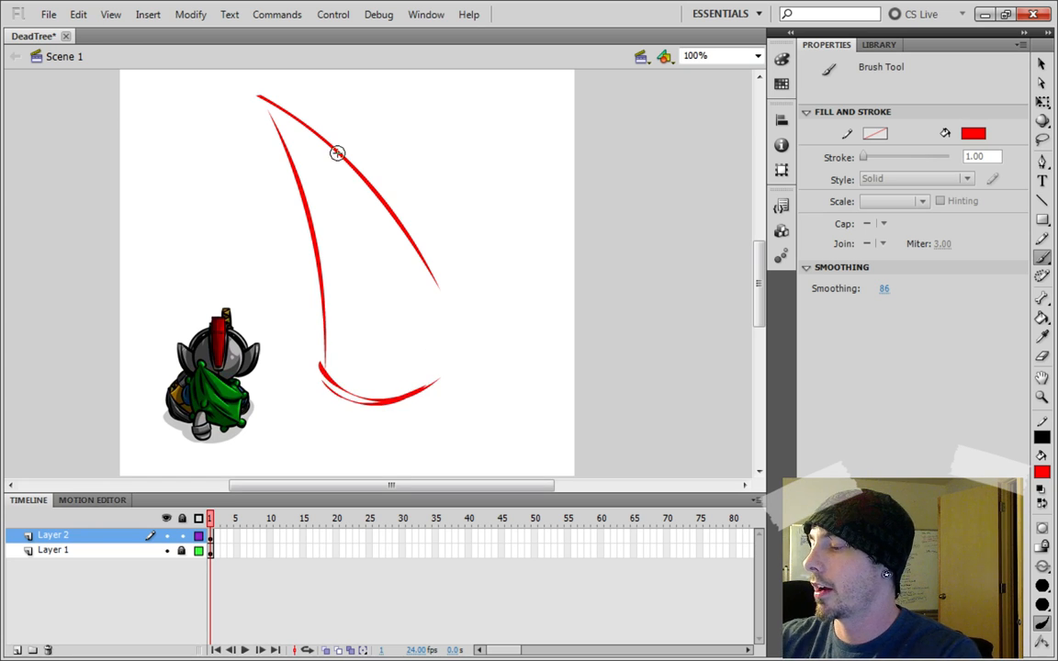
pyautogui.moveTo(262, 99)
pyautogui.mouseDown()
pyautogui.moveTo(337, 162)
pyautogui.moveTo(433, 303)
pyautogui.mouseUp()
pyautogui.moveTo(419, 261); pyautogui.dragTo(460, 385)
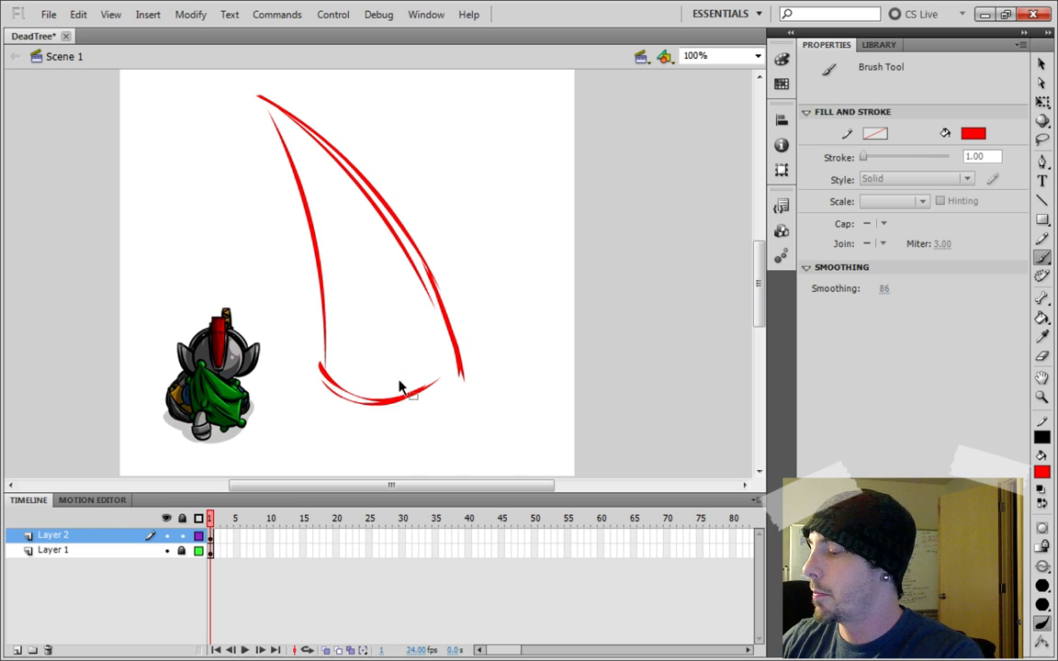
# Select all of the sketch on Layer 2 and move it up to about X 174, Y 115
pyautogui.moveTo(758, 289); pyautogui.dragTo(760, 295)
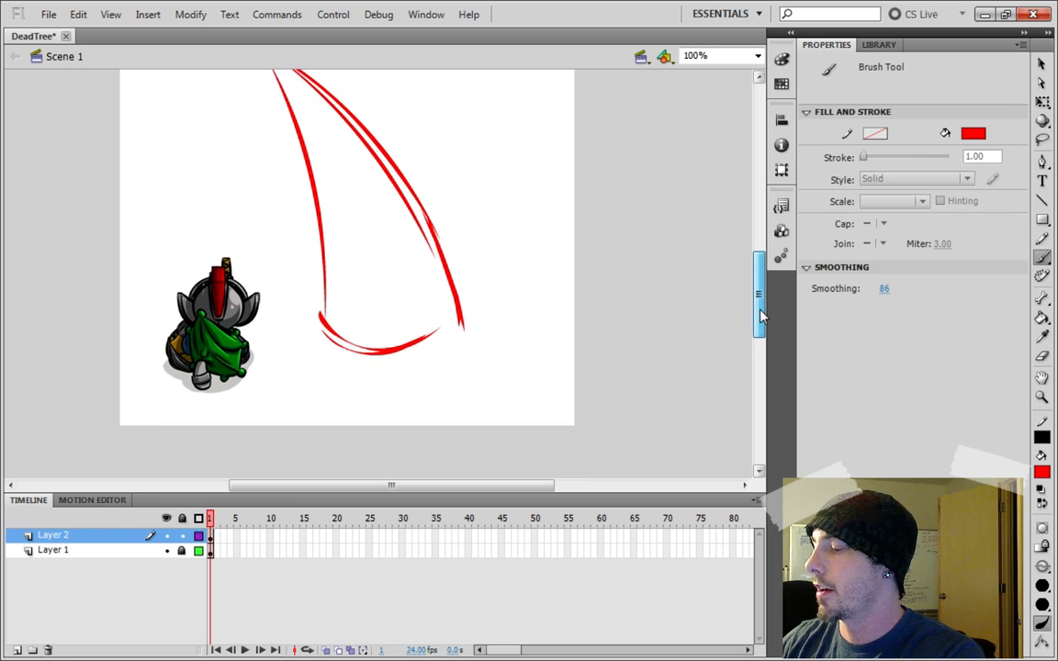
pyautogui.click(1041, 64)
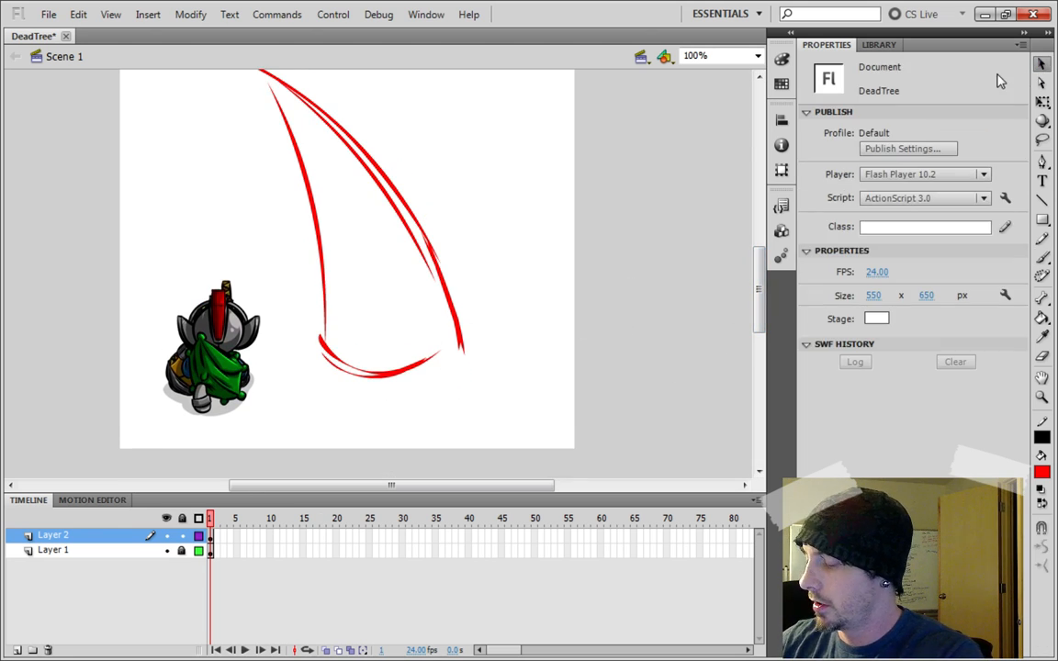
pyautogui.scroll(4, 643, 266)
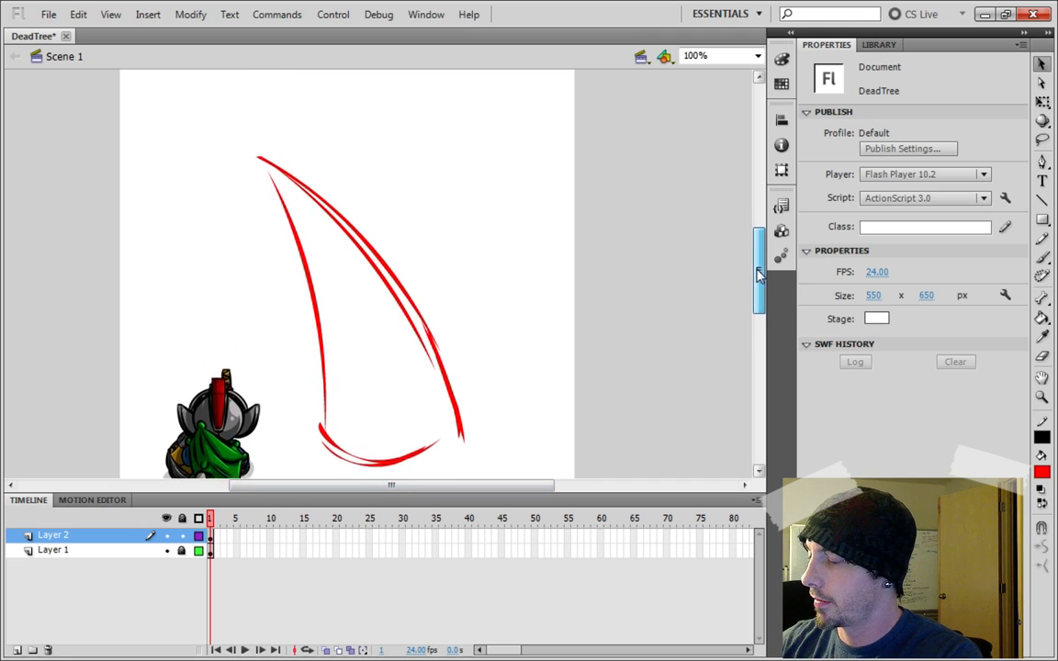
pyautogui.click(211, 536)
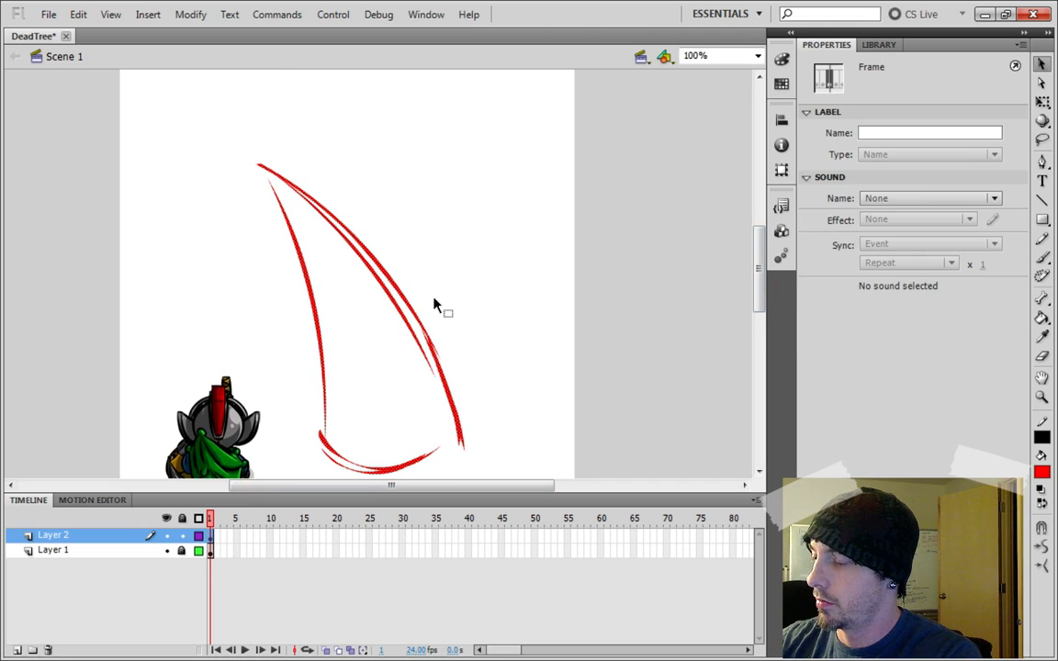
pyautogui.moveTo(420, 323); pyautogui.dragTo(432, 262)
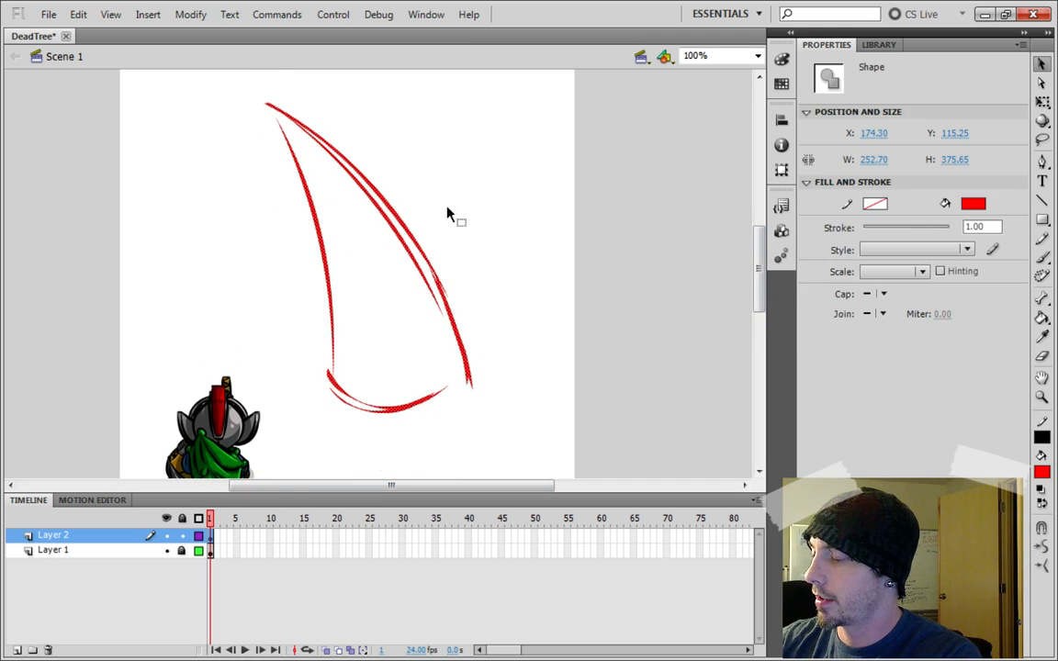
# Brush extra strokes to close the tip on the outline's left edge and extend the rounded base to the right edge
pyautogui.click(1042, 258)
pyautogui.moveTo(268, 104); pyautogui.dragTo(308, 225)
pyautogui.moveTo(332, 378); pyautogui.dragTo(468, 383)
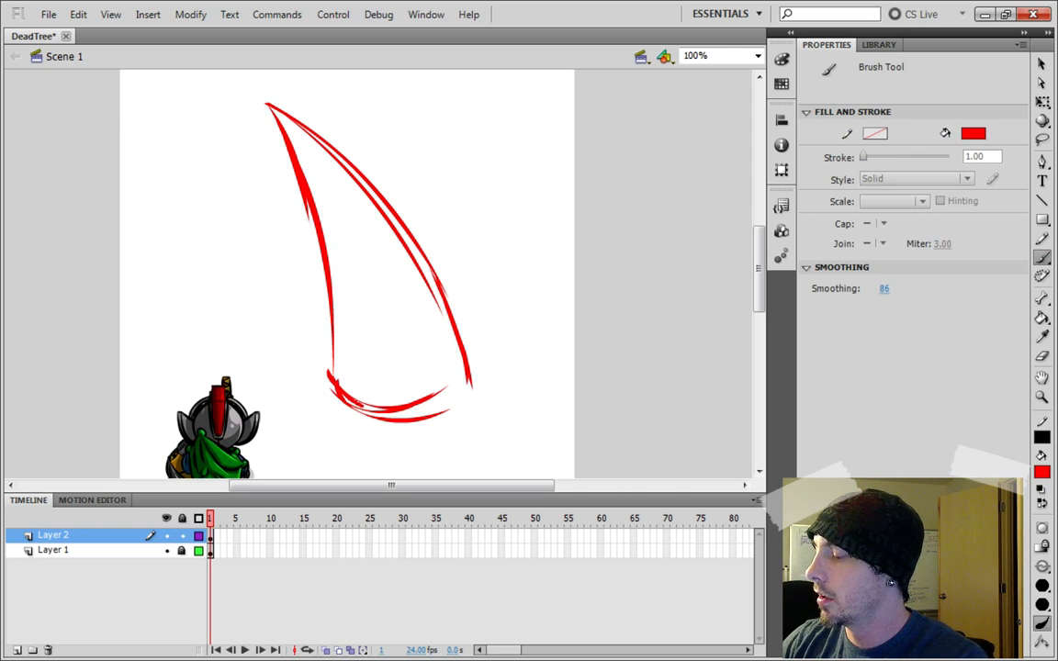
pyautogui.moveTo(341, 396); pyautogui.dragTo(472, 387)
pyautogui.moveTo(268, 103); pyautogui.dragTo(470, 281)
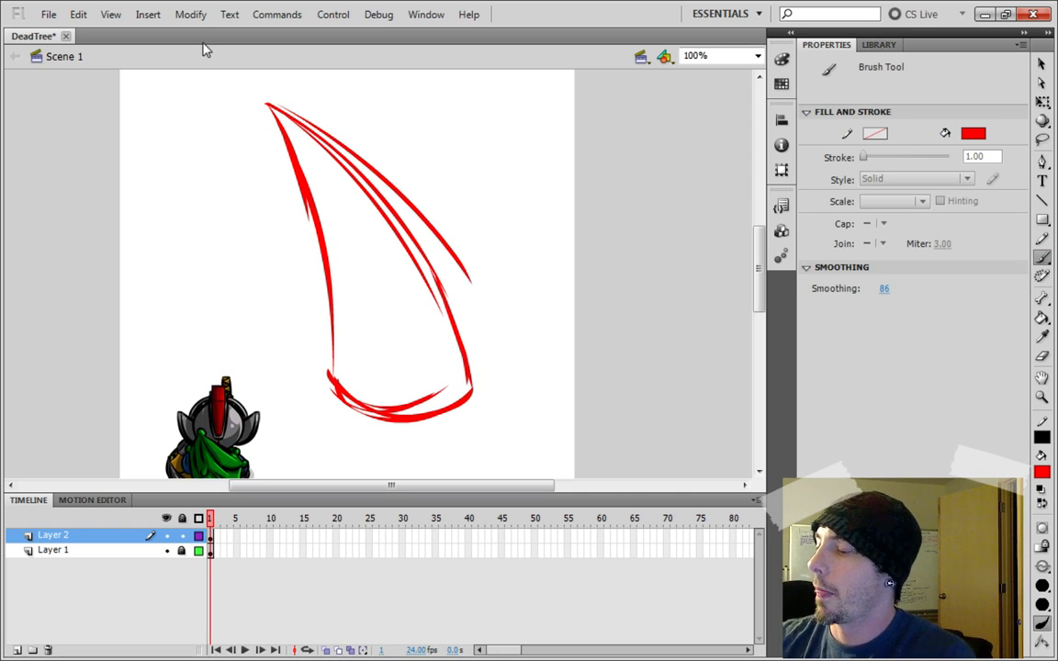
pyautogui.hotkey('ctrl', 'z')
pyautogui.moveTo(264, 100)
pyautogui.mouseDown()
pyautogui.moveTo(451, 327)
pyautogui.moveTo(459, 380)
pyautogui.mouseUp()
pyautogui.hotkey('ctrl', 'z')
# Widen the outline with a new outer curve along its right edge and a longer arc along its base
pyautogui.moveTo(302, 114)
pyautogui.mouseDown()
pyautogui.moveTo(342, 147)
pyautogui.moveTo(477, 359)
pyautogui.mouseUp()
pyautogui.moveTo(455, 294); pyautogui.dragTo(486, 404)
pyautogui.moveTo(323, 372); pyautogui.dragTo(498, 390)
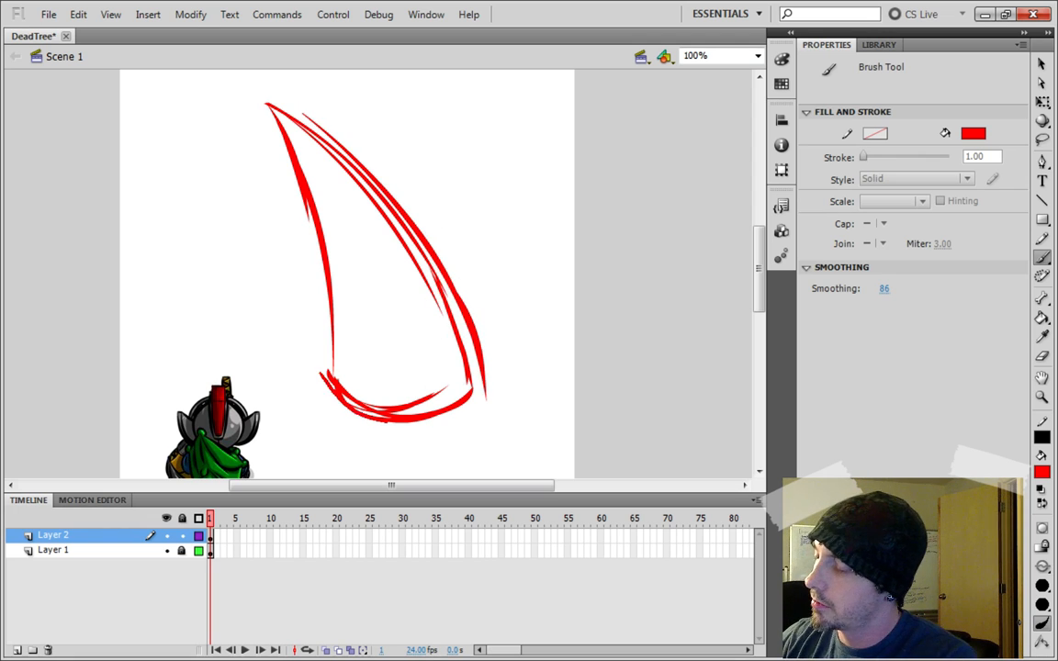
# Sketch two short lines flaring outward below the rounded base as the sides of the trunk
pyautogui.moveTo(760, 268); pyautogui.dragTo(759, 285)
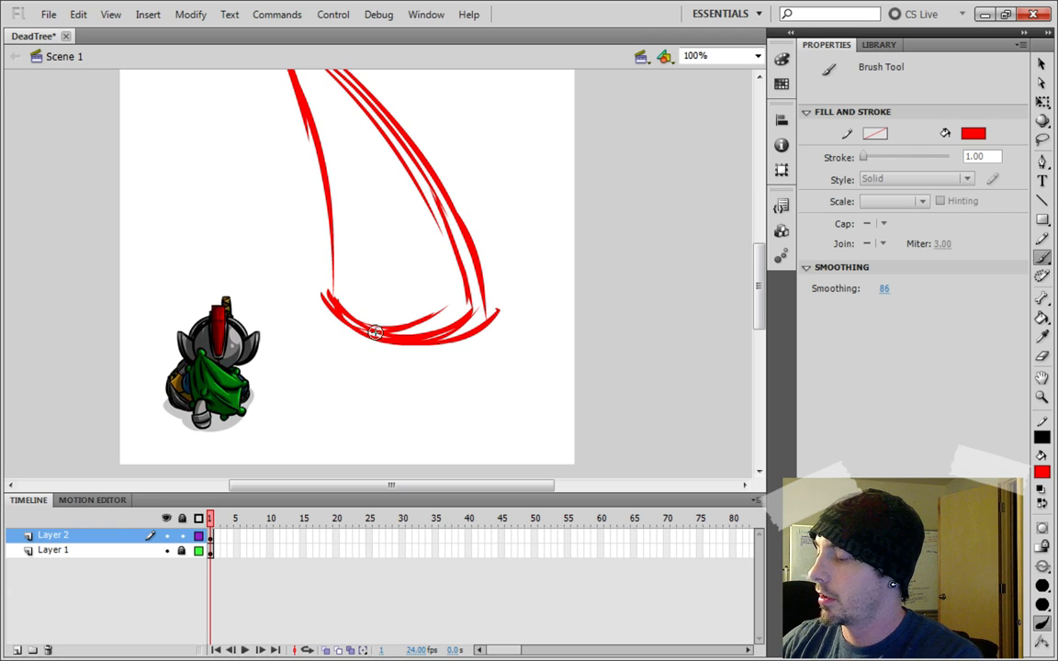
pyautogui.moveTo(376, 331); pyautogui.dragTo(347, 420)
pyautogui.hotkey('ctrl', 'z')
pyautogui.moveTo(387, 299); pyautogui.dragTo(370, 401)
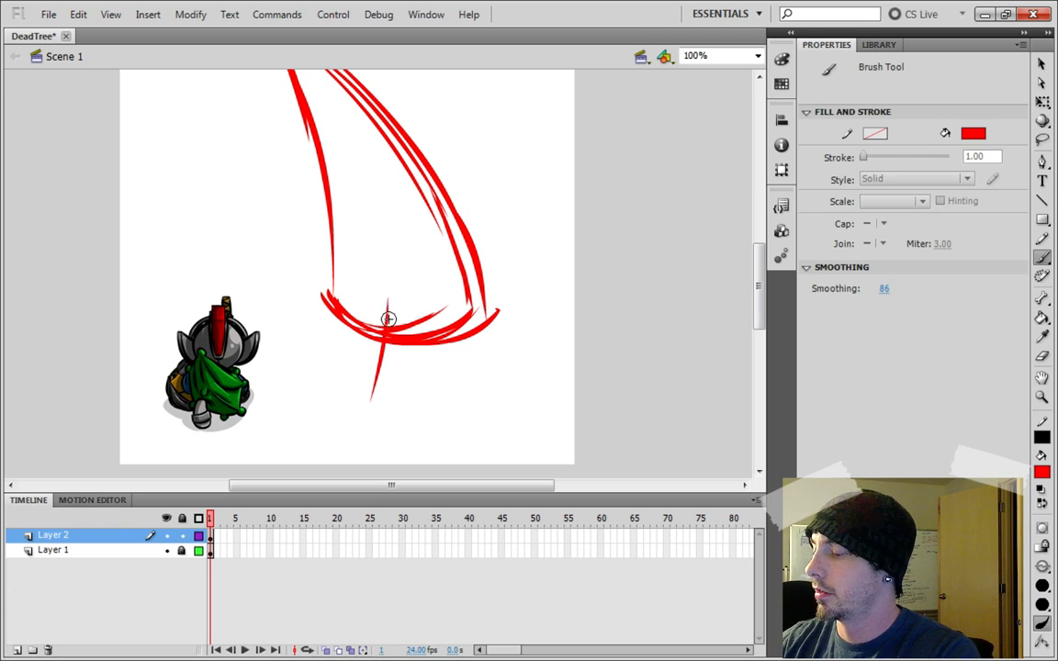
pyautogui.moveTo(435, 301); pyautogui.dragTo(465, 405)
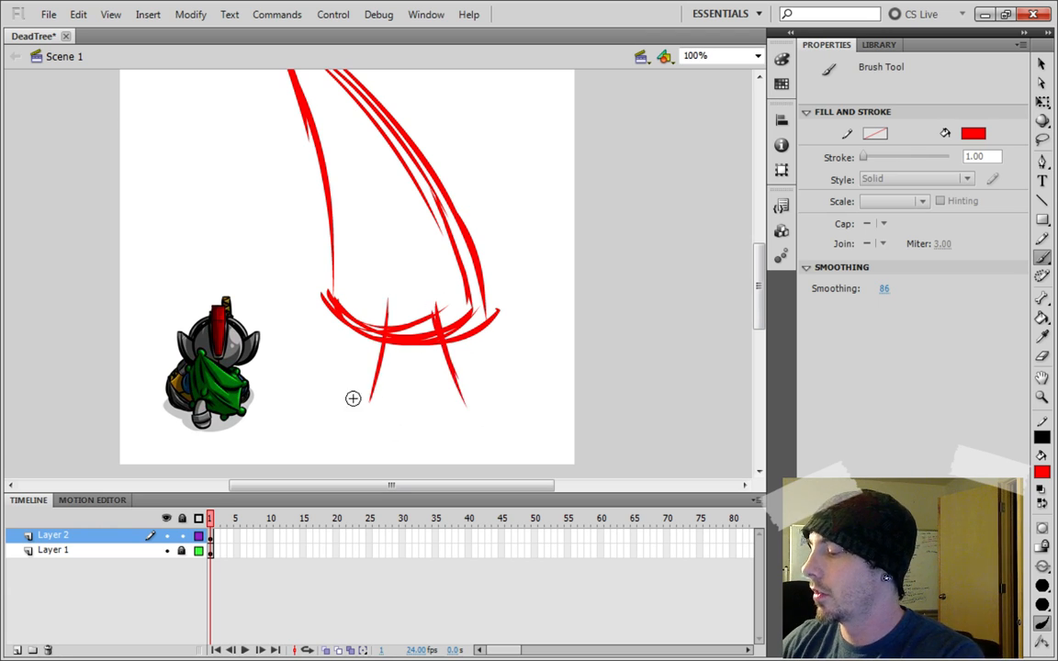
# Close the bottom of the trunk with a curved brush stroke between the ends of its two flared sides
pyautogui.moveTo(354, 391); pyautogui.dragTo(474, 406)
pyautogui.hotkey('ctrl', 'z')
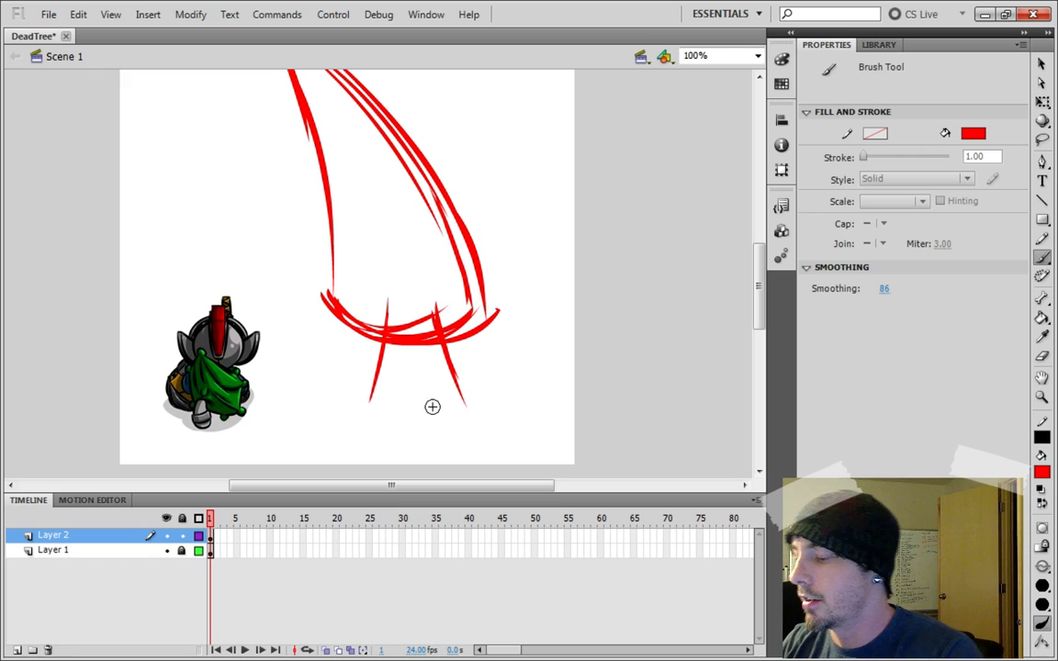
pyautogui.moveTo(367, 397)
pyautogui.mouseDown()
pyautogui.moveTo(378, 424)
pyautogui.moveTo(418, 429)
pyautogui.moveTo(467, 407)
pyautogui.mouseUp()
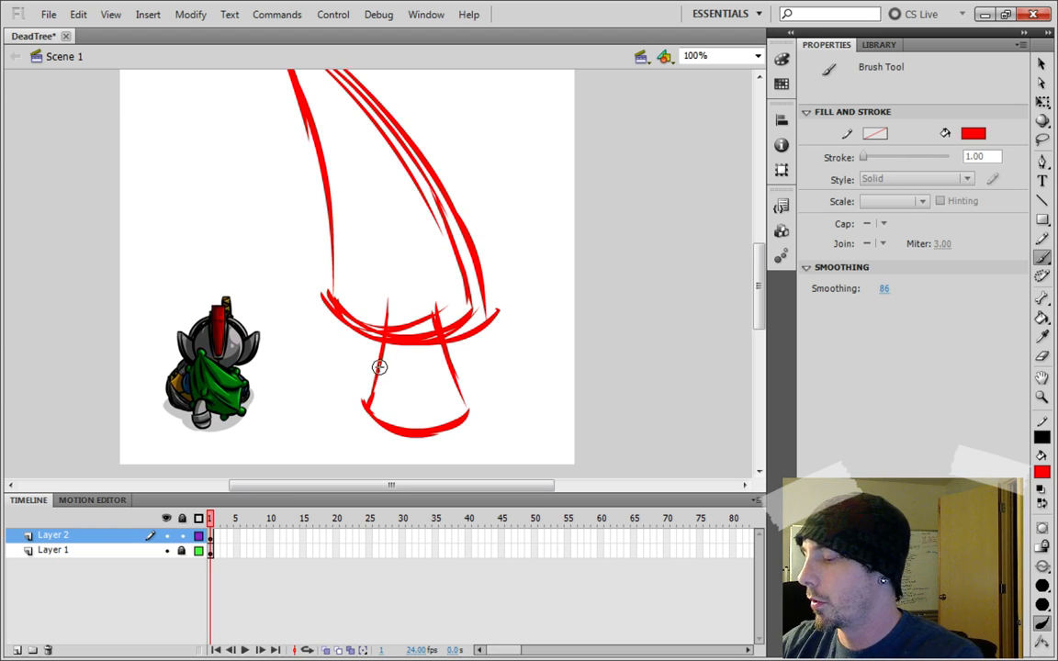
# Thicken both sides of the trunk and join their upper ends with a short arc inside the foliage base
pyautogui.moveTo(389, 303); pyautogui.dragTo(368, 401)
pyautogui.moveTo(435, 310); pyautogui.dragTo(476, 409)
pyautogui.hotkey('ctrl', 'z')
pyautogui.hotkey('ctrl', 'z')
pyautogui.hotkey('ctrl', 'z')
pyautogui.moveTo(439, 305); pyautogui.dragTo(467, 407)
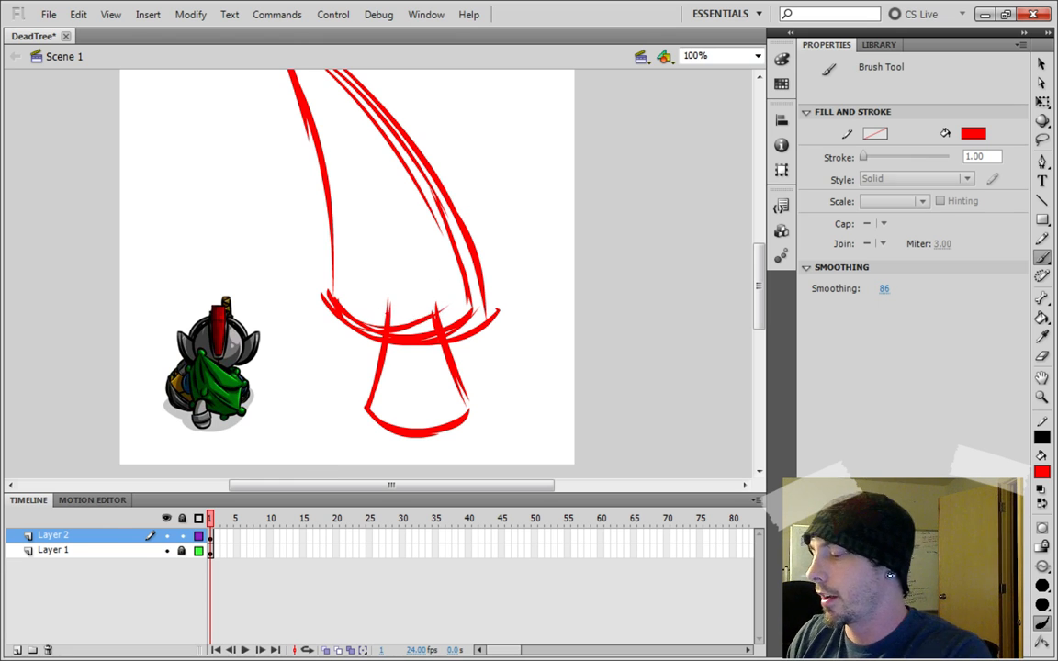
pyautogui.moveTo(386, 319); pyautogui.dragTo(438, 316)
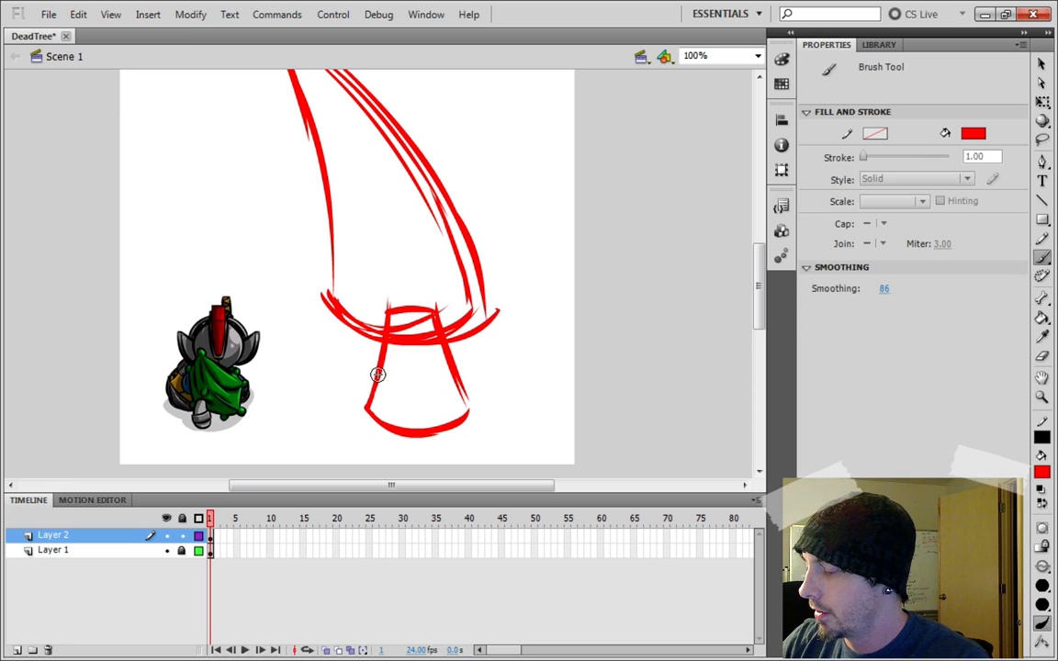
# Sketch pointed roots and small stubs on both sides of the trunk, plus a root below its curved base
pyautogui.moveTo(371, 402); pyautogui.dragTo(376, 424)
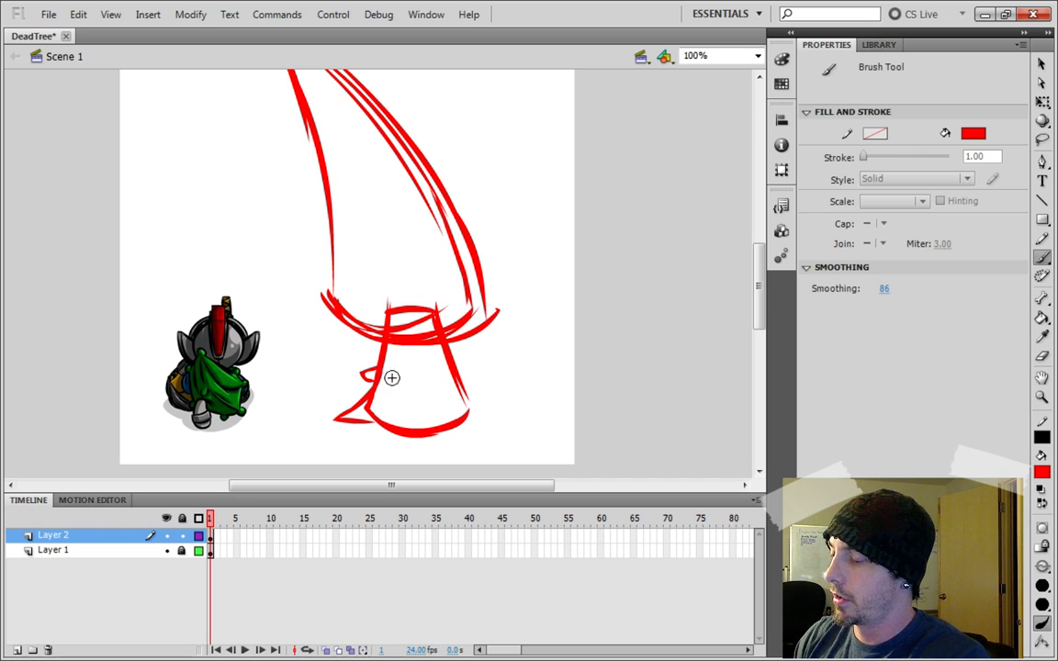
pyautogui.moveTo(478, 375); pyautogui.dragTo(456, 397)
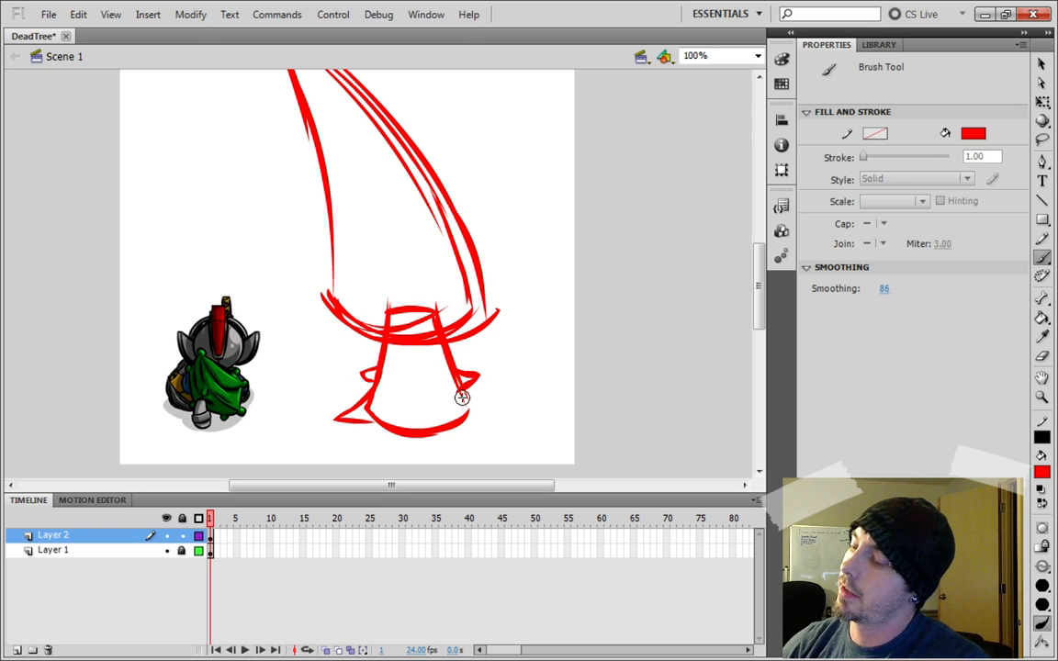
pyautogui.hotkey('ctrl', 'z')
pyautogui.hotkey('ctrl', 'z')
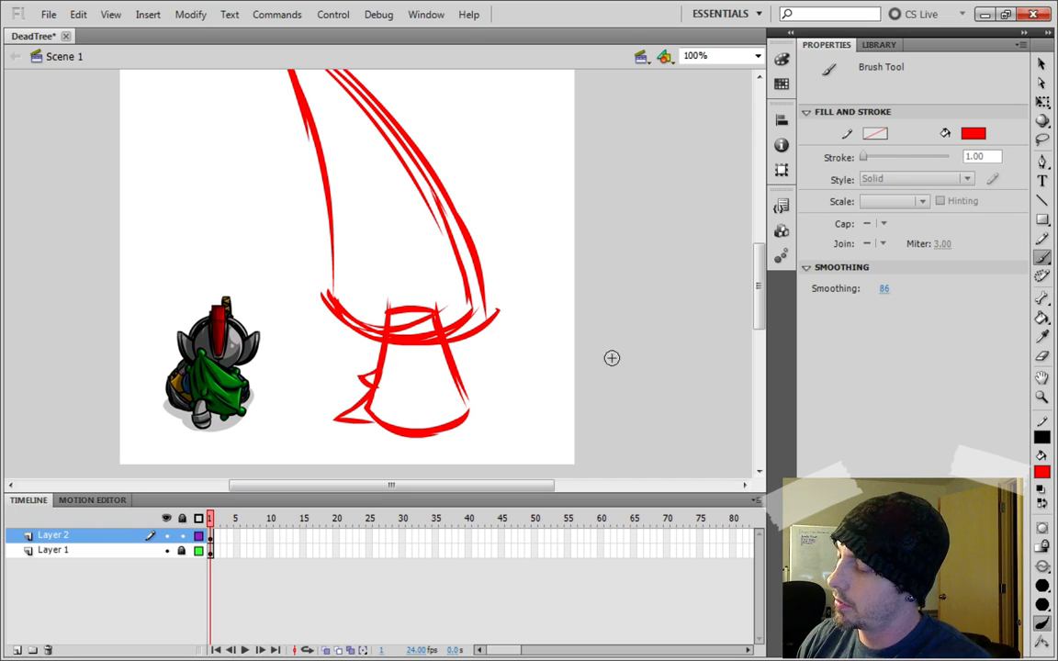
pyautogui.moveTo(472, 382)
pyautogui.mouseDown()
pyautogui.moveTo(454, 392)
pyautogui.moveTo(489, 415)
pyautogui.moveTo(468, 428)
pyautogui.mouseUp()
pyautogui.hotkey('ctrl', 'z')
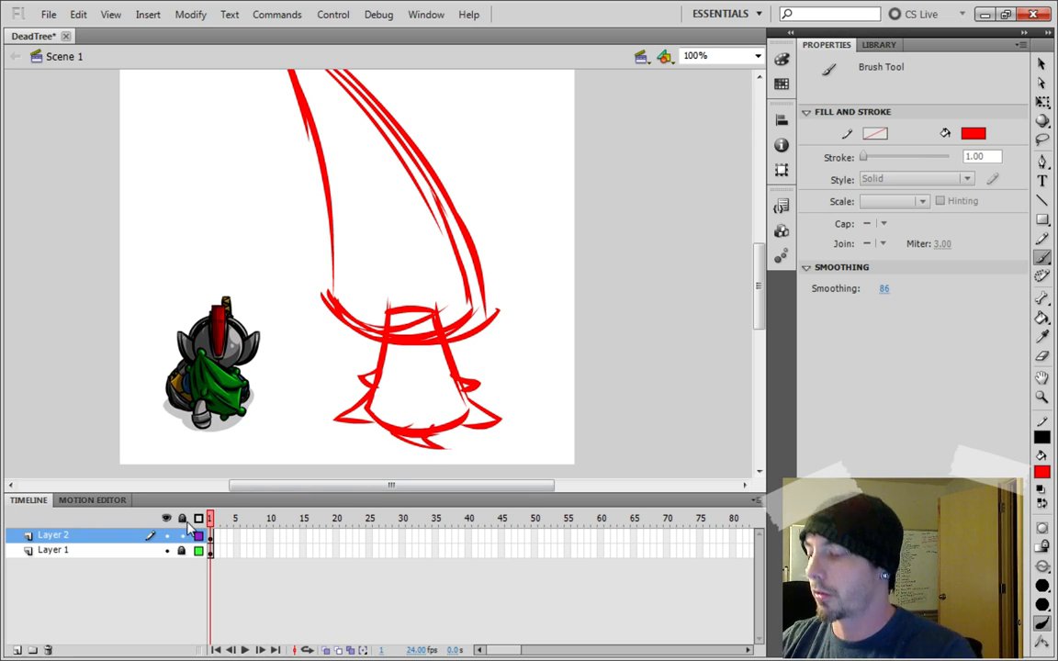
# Thicken the foliage's lower left edge and add an outer curve down its right edge to the base corner
pyautogui.moveTo(759, 321); pyautogui.dragTo(755, 299)
pyautogui.moveTo(326, 239); pyautogui.dragTo(331, 335)
pyautogui.moveTo(427, 210); pyautogui.dragTo(447, 323)
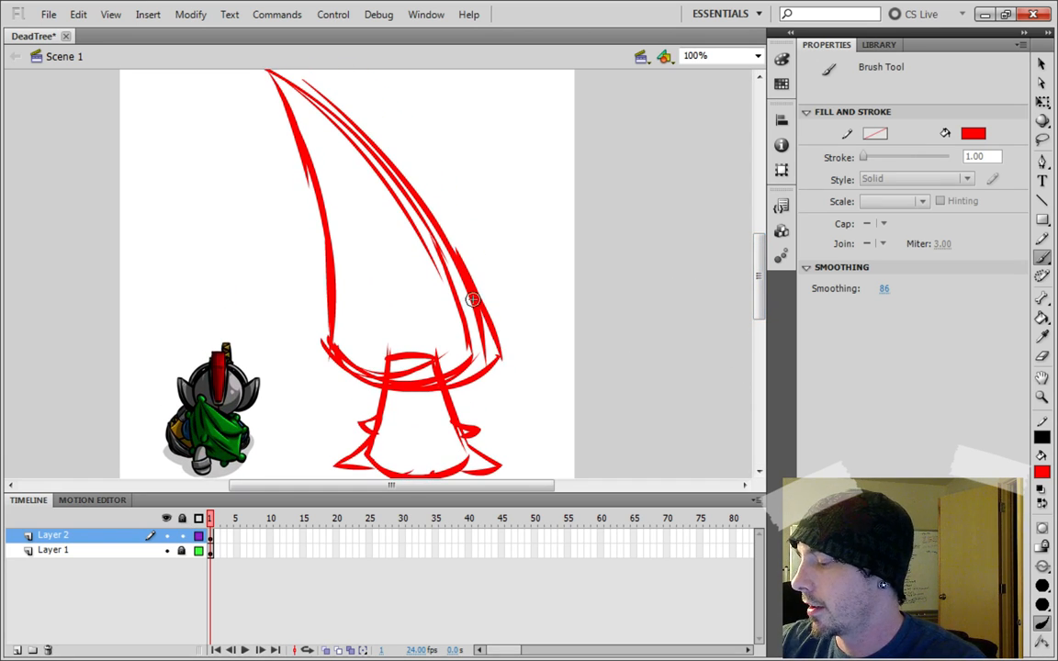
pyautogui.moveTo(759, 291); pyautogui.dragTo(759, 284)
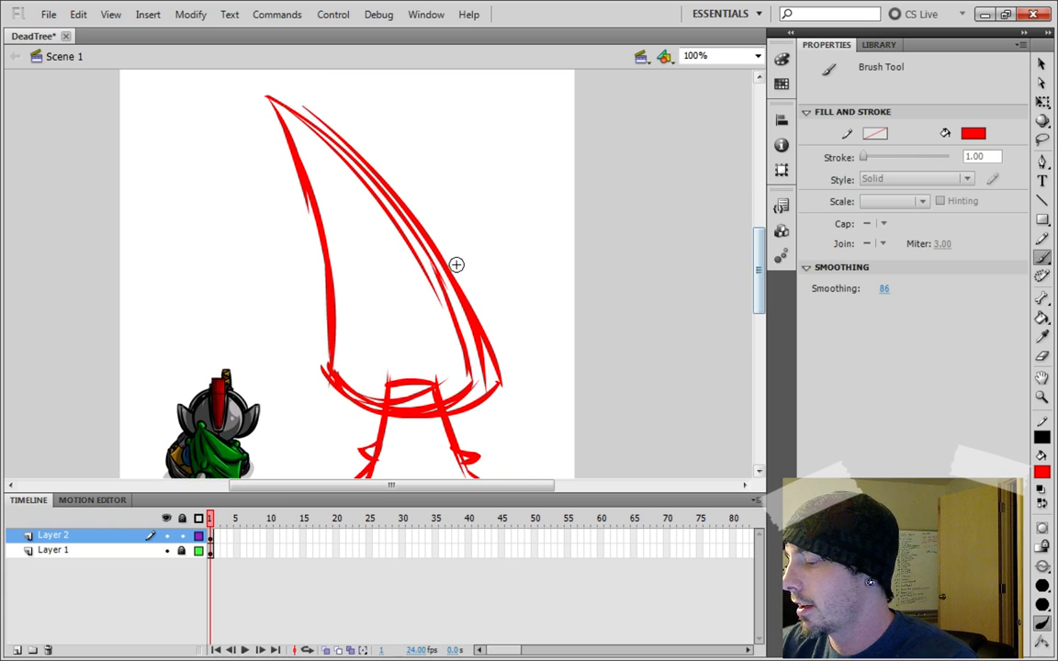
pyautogui.moveTo(448, 271); pyautogui.dragTo(487, 338)
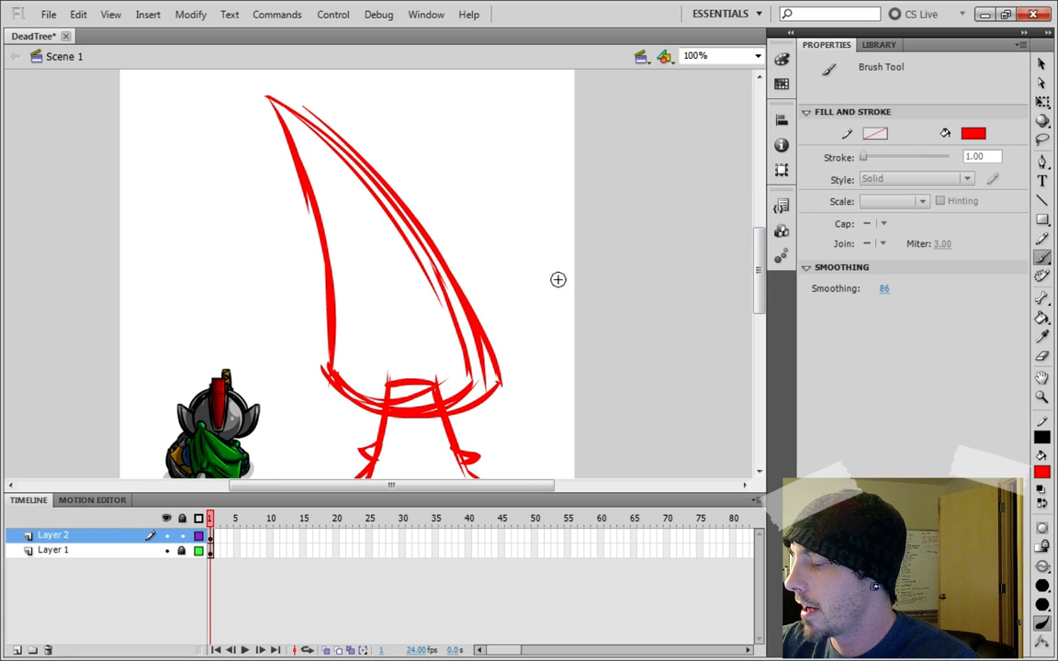
# Sketch jagged leaf tufts on both edges of the foliage near the tip
pyautogui.moveTo(761, 266); pyautogui.dragTo(761, 258)
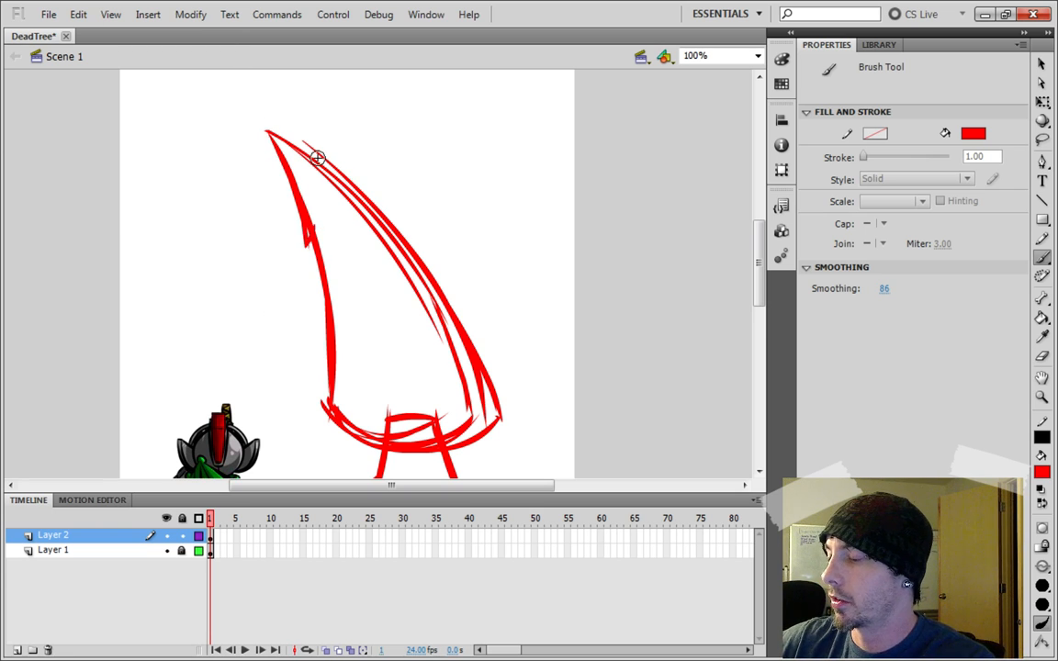
pyautogui.moveTo(278, 144); pyautogui.dragTo(399, 221)
pyautogui.hotkey('ctrl', 'z')
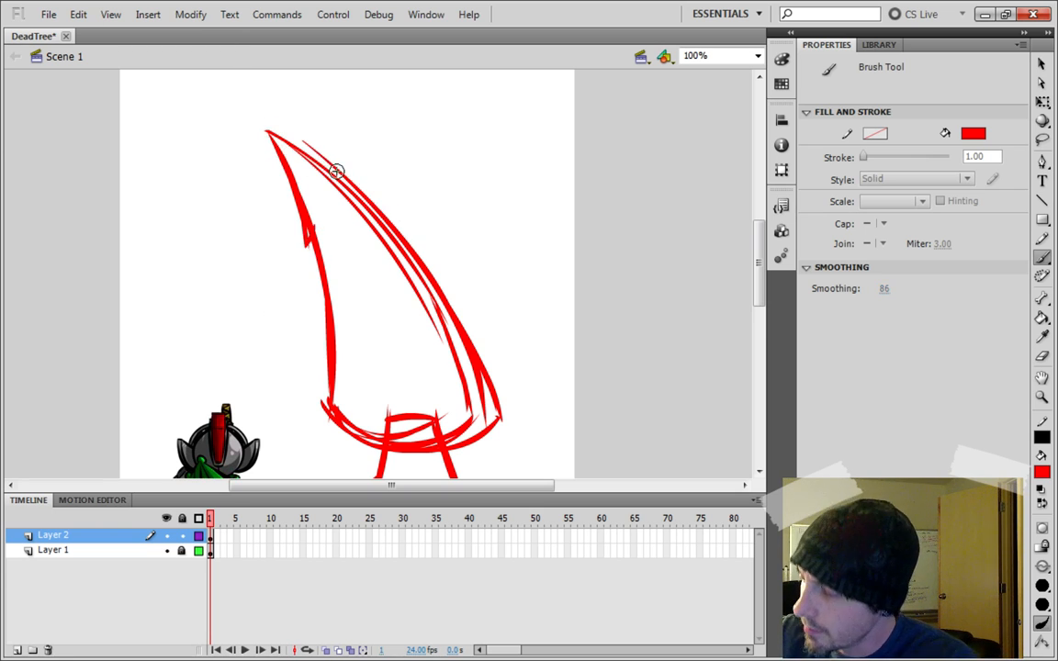
pyautogui.moveTo(275, 138); pyautogui.dragTo(390, 220)
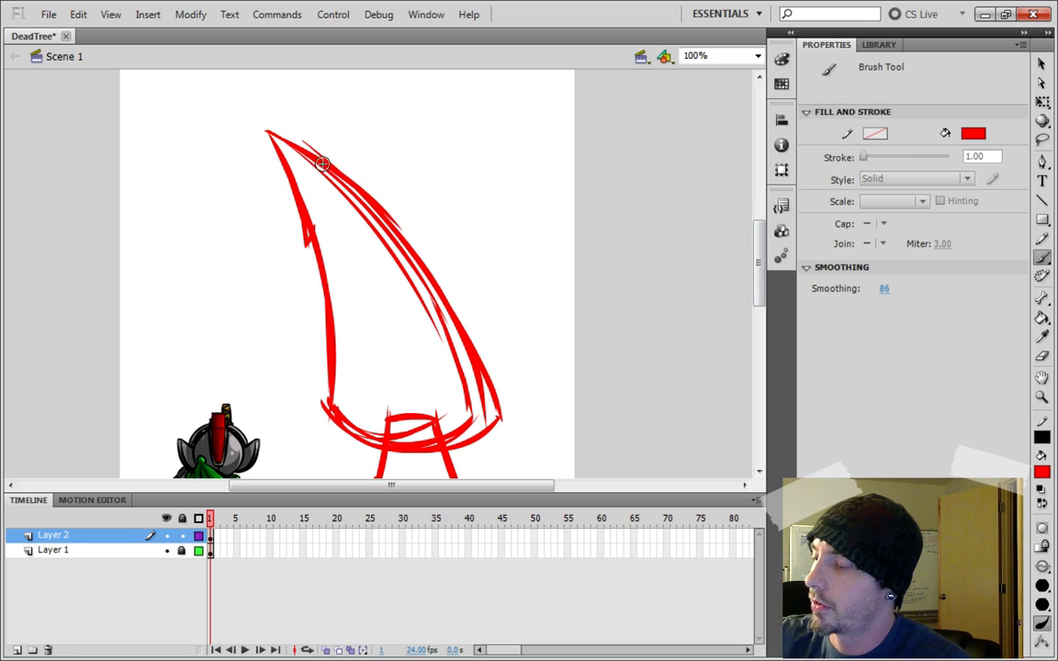
pyautogui.hotkey('ctrl', 'z')
pyautogui.moveTo(267, 132); pyautogui.dragTo(394, 212)
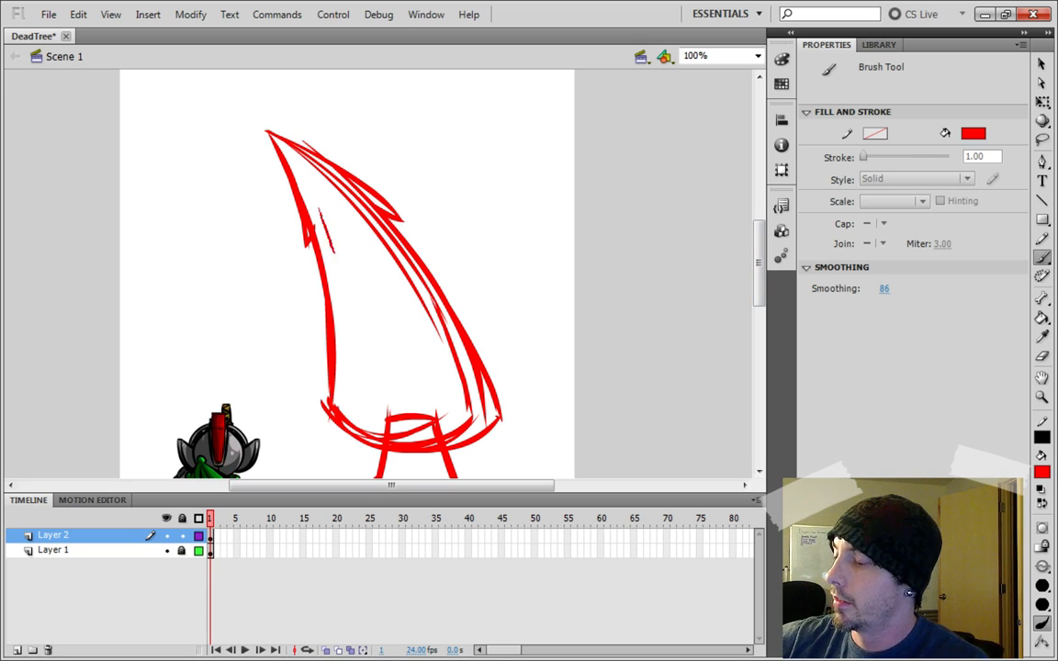
# Draw spiky leaf strokes inside the upper foliage and a jagged tuft midway down its left edge
pyautogui.moveTo(321, 205); pyautogui.dragTo(336, 252)
pyautogui.moveTo(330, 204)
pyautogui.mouseDown()
pyautogui.moveTo(381, 262)
pyautogui.moveTo(347, 201)
pyautogui.moveTo(382, 268)
pyautogui.mouseUp()
pyautogui.hotkey('ctrl', 'z')
pyautogui.moveTo(348, 190); pyautogui.dragTo(375, 262)
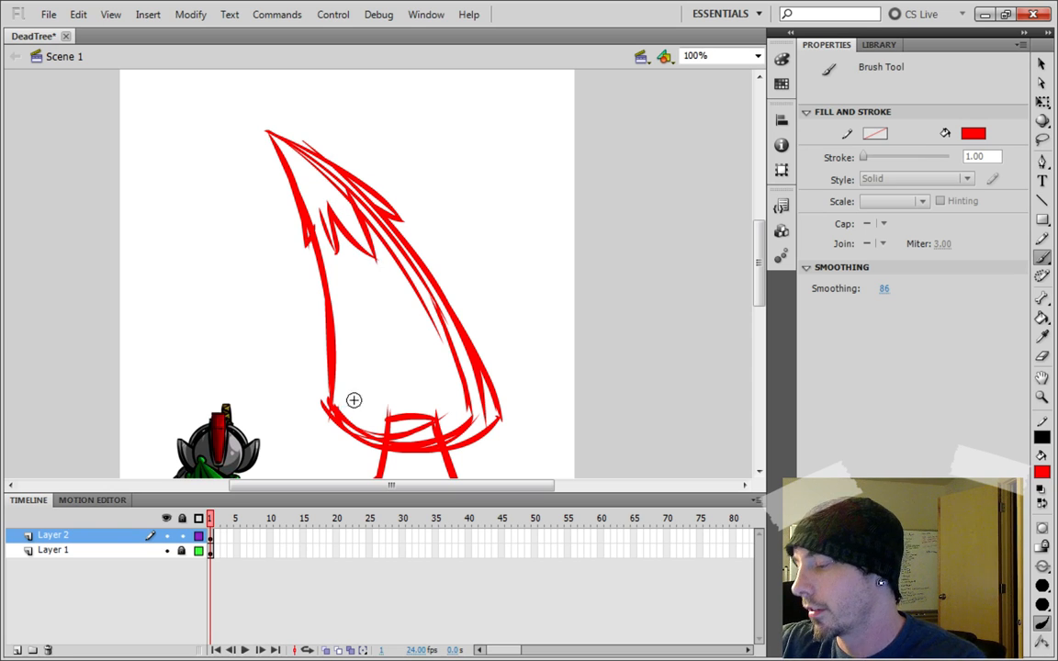
pyautogui.moveTo(313, 237); pyautogui.dragTo(323, 313)
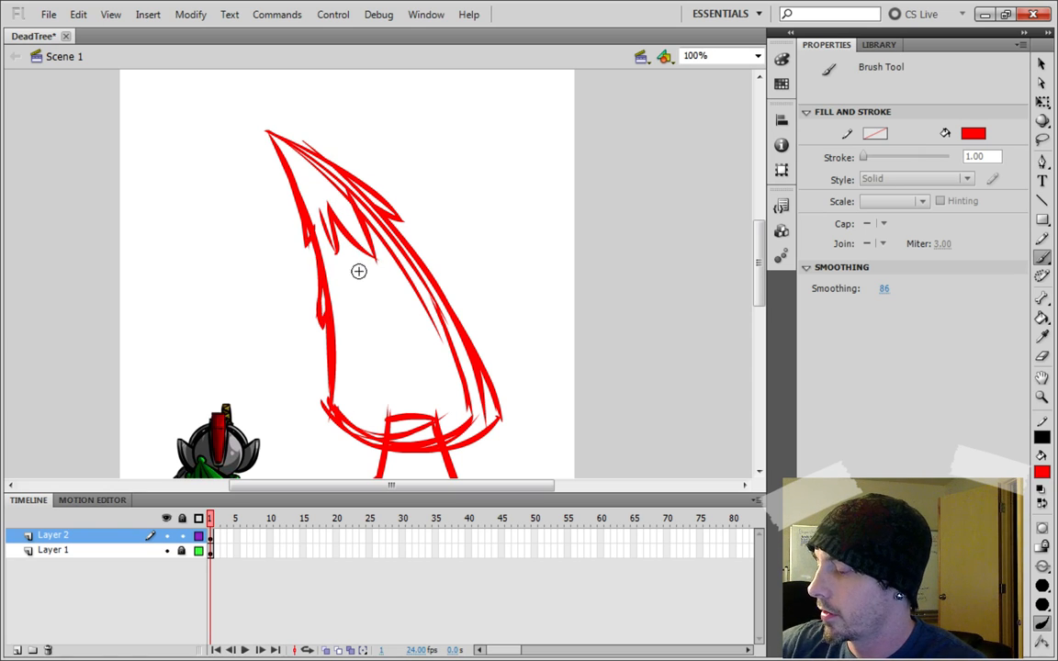
pyautogui.moveTo(339, 269); pyautogui.dragTo(354, 326)
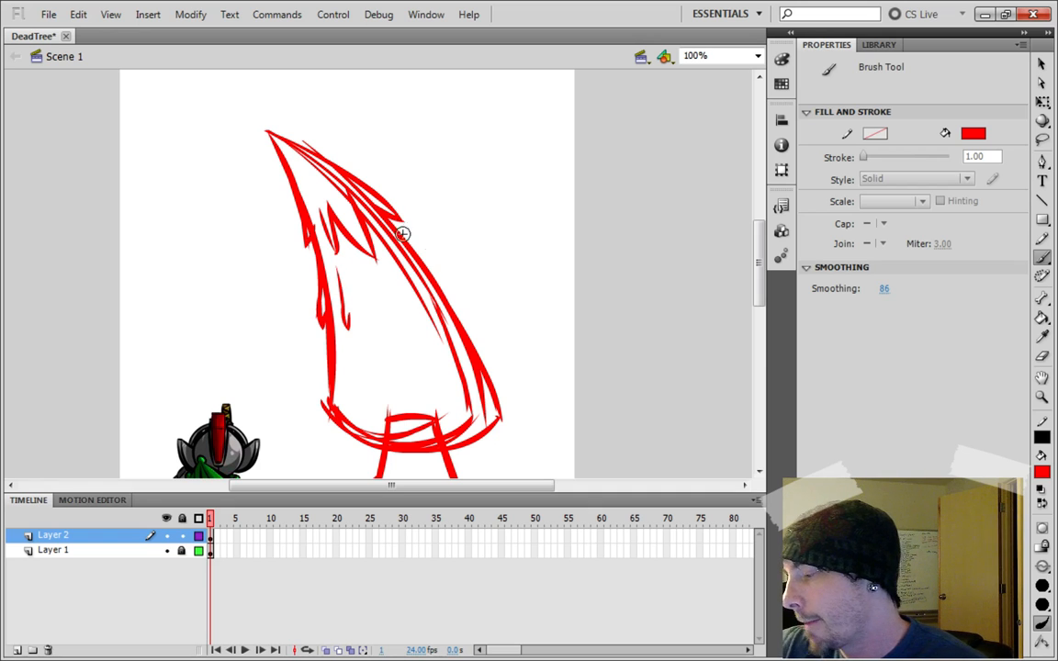
# Add jagged tufts down the foliage's right edge and short leaf strokes in its middle
pyautogui.moveTo(343, 187); pyautogui.dragTo(457, 302)
pyautogui.hotkey('ctrl', 'z')
pyautogui.moveTo(381, 215)
pyautogui.mouseDown()
pyautogui.moveTo(439, 281)
pyautogui.moveTo(423, 255)
pyautogui.mouseUp()
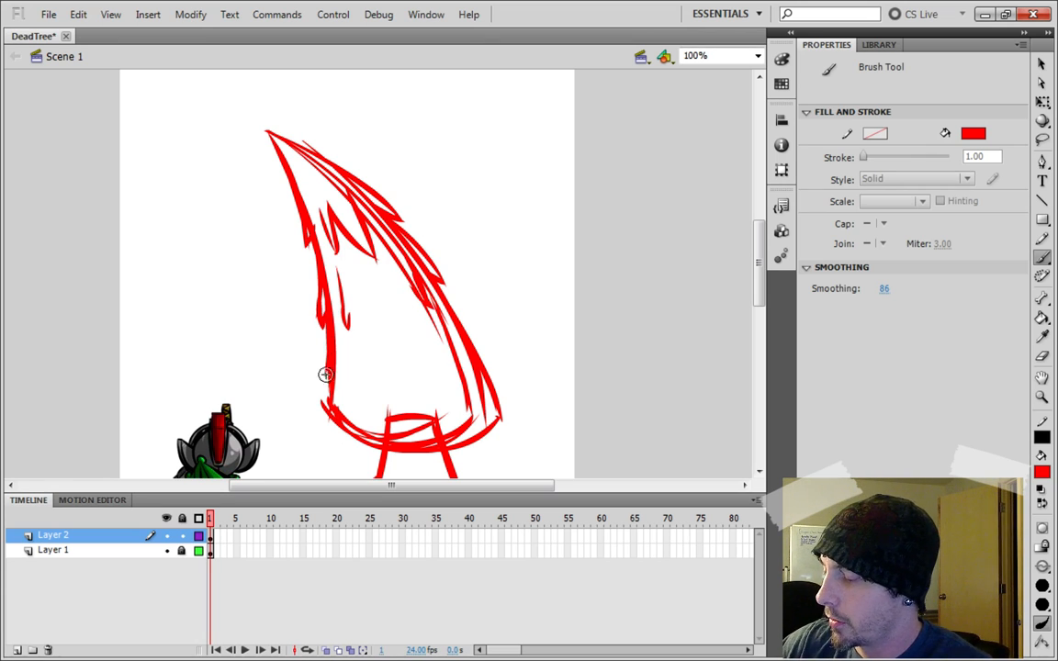
pyautogui.moveTo(368, 302); pyautogui.dragTo(375, 369)
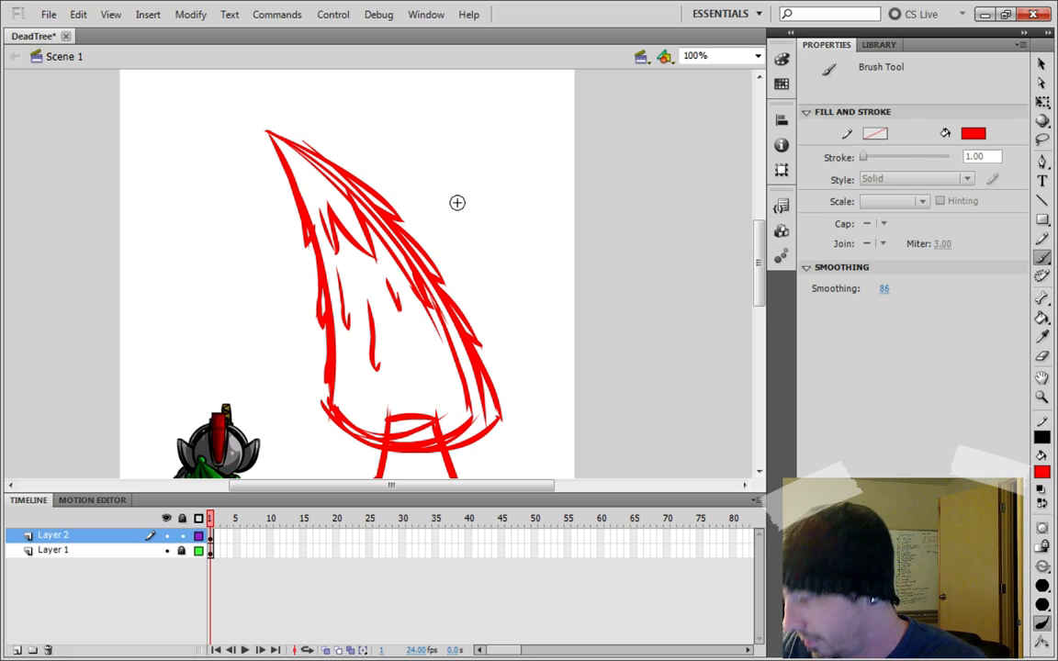
# Sketch pointed leaf tips hanging from the foliage's lower right corner, lower left corner and bottom edge
pyautogui.scroll(-2, 744, 273)
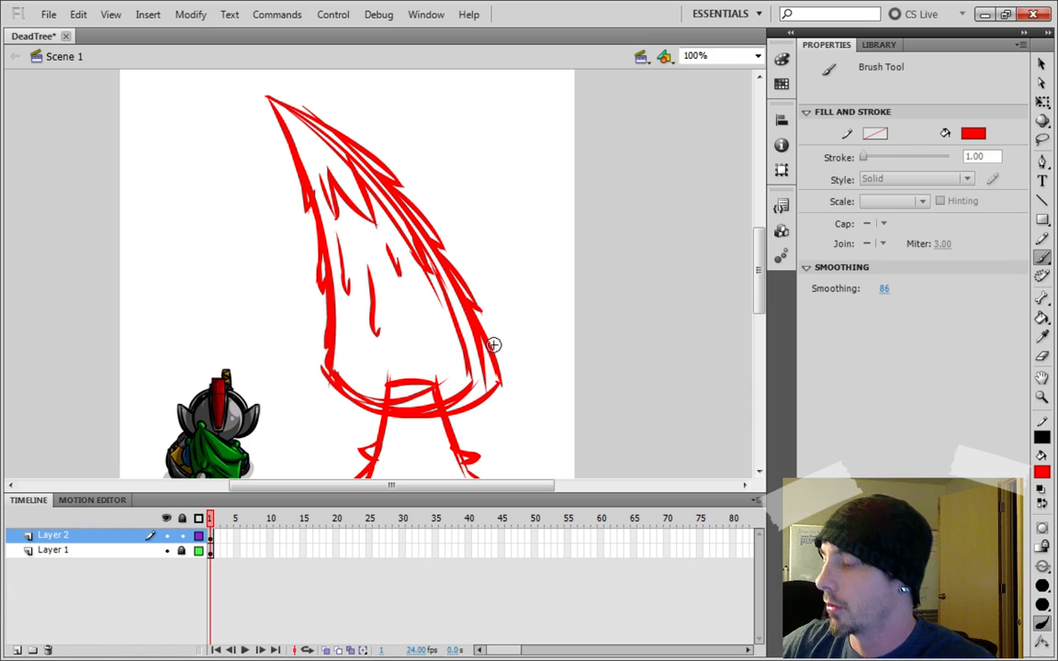
pyautogui.moveTo(441, 335)
pyautogui.mouseDown()
pyautogui.moveTo(522, 393)
pyautogui.moveTo(497, 418)
pyautogui.mouseUp()
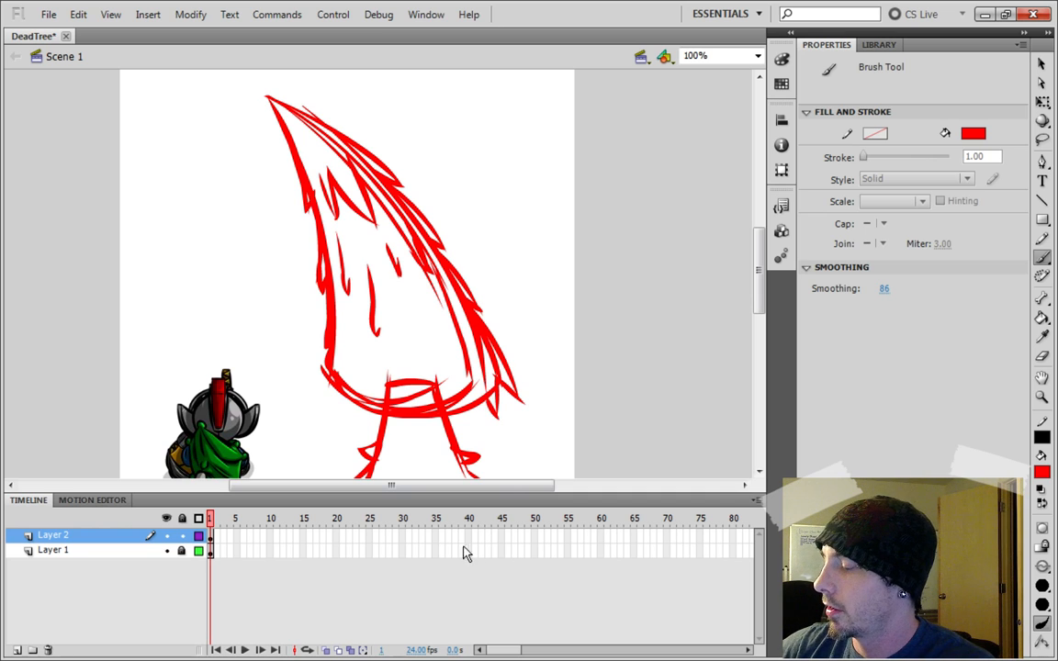
pyautogui.moveTo(333, 337); pyautogui.dragTo(326, 401)
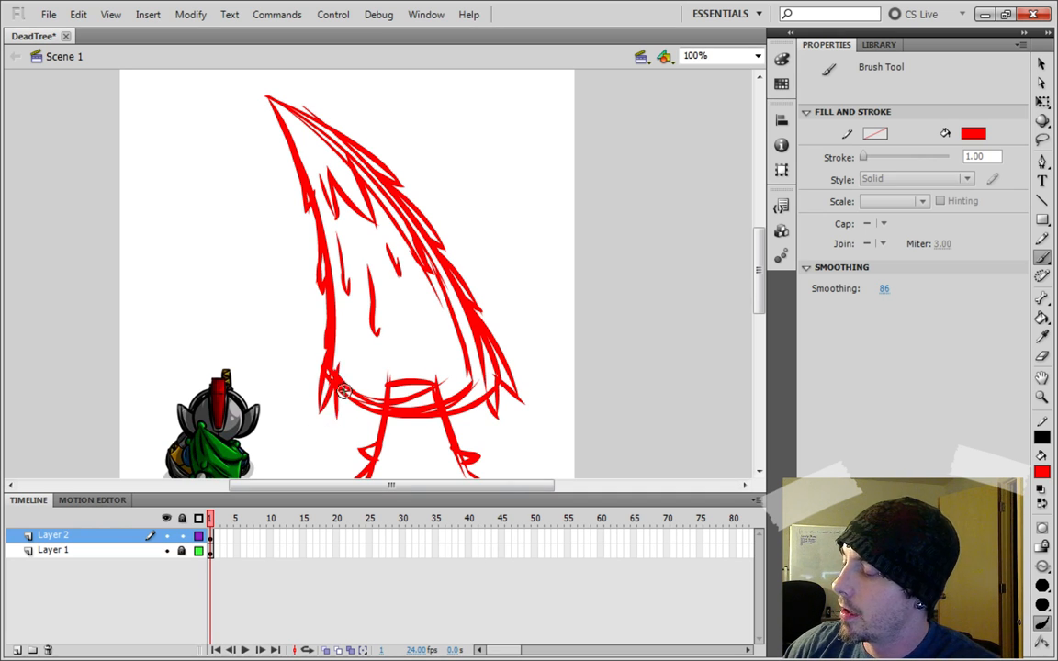
pyautogui.moveTo(369, 377); pyautogui.dragTo(382, 441)
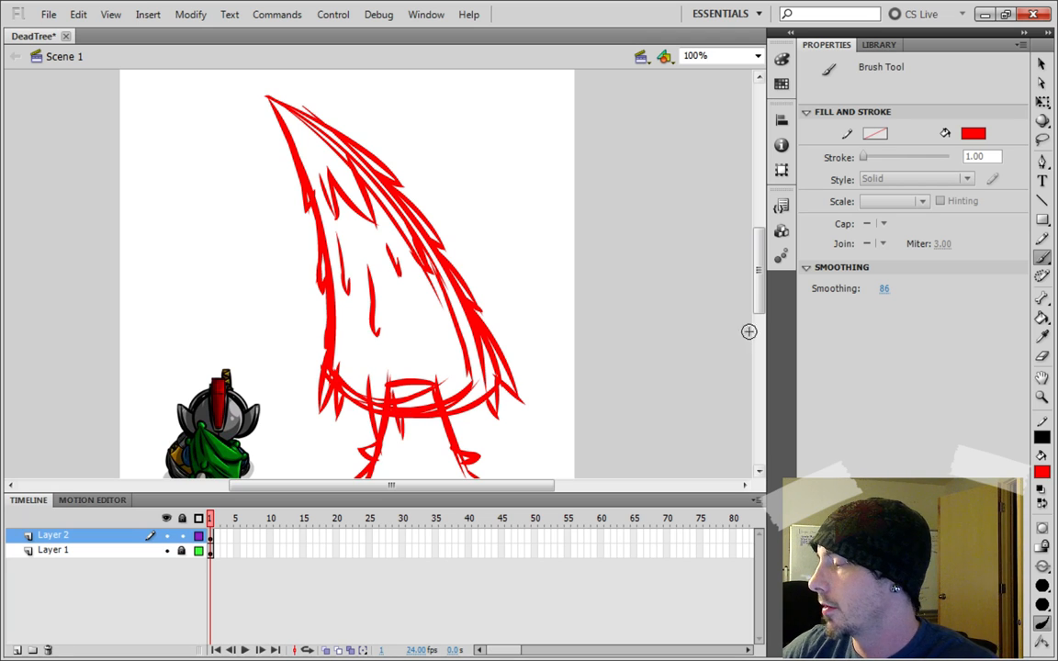
# Fill the lower foliage with short leaf strokes and draw vertical bark lines on the trunk
pyautogui.scroll(-2, 685, 244)
pyautogui.moveTo(398, 230)
pyautogui.mouseDown()
pyautogui.moveTo(423, 286)
pyautogui.moveTo(422, 260)
pyautogui.mouseUp()
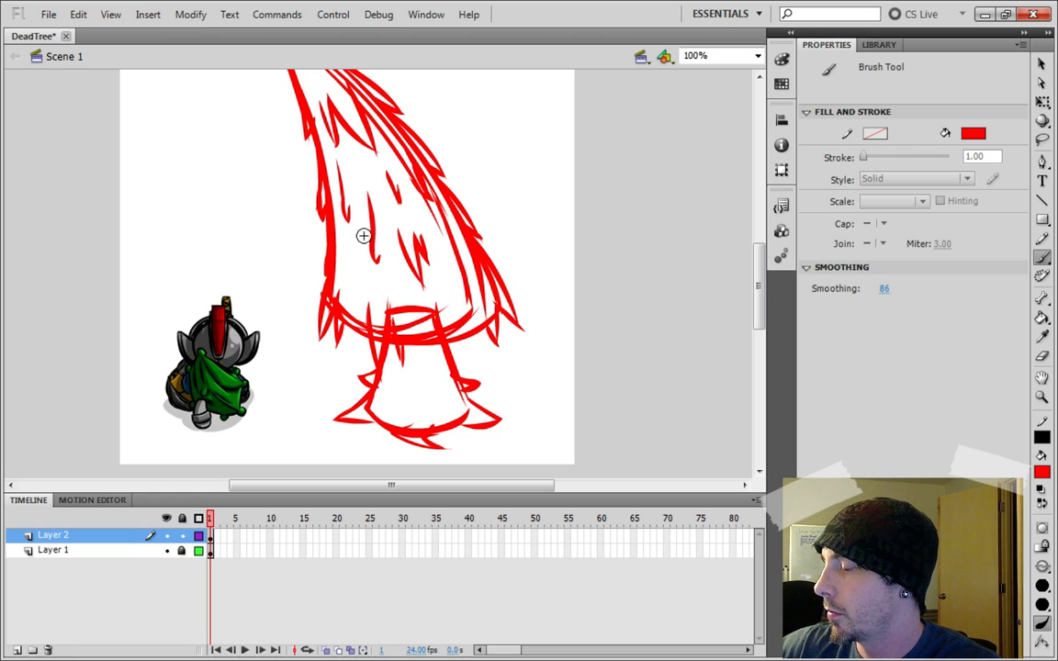
pyautogui.moveTo(326, 234); pyautogui.dragTo(326, 275)
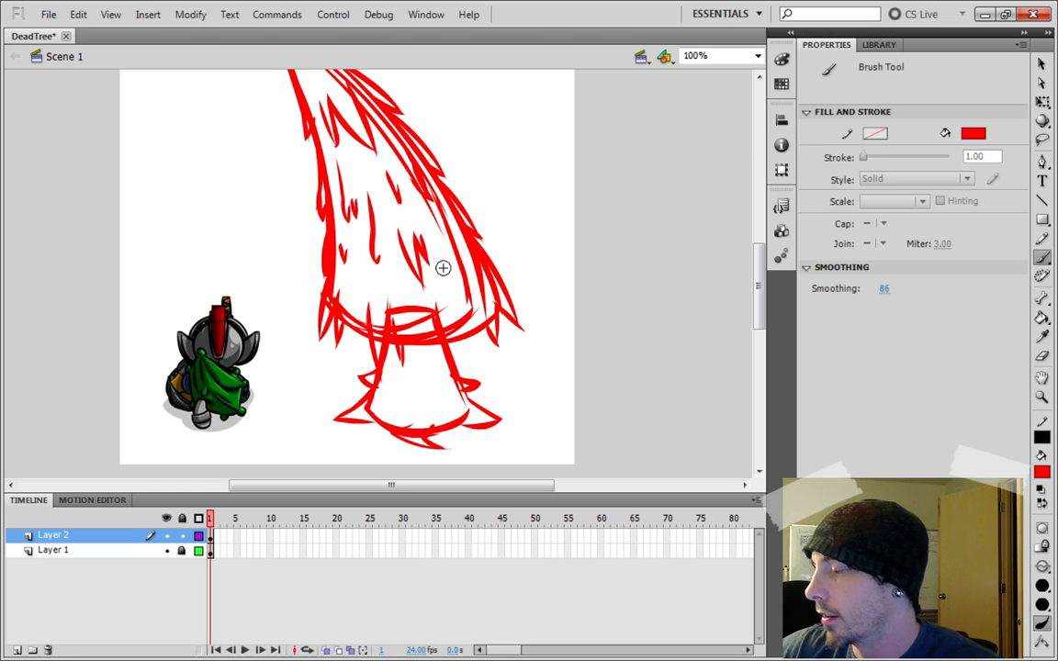
pyautogui.moveTo(452, 271); pyautogui.dragTo(459, 304)
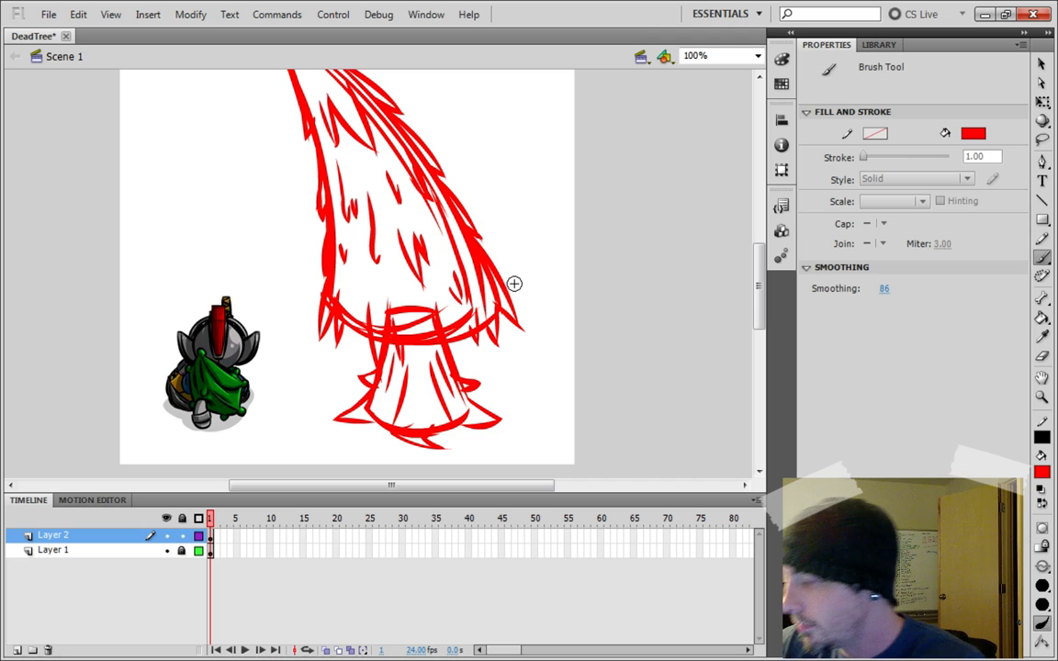
pyautogui.scroll(3, 684, 271)
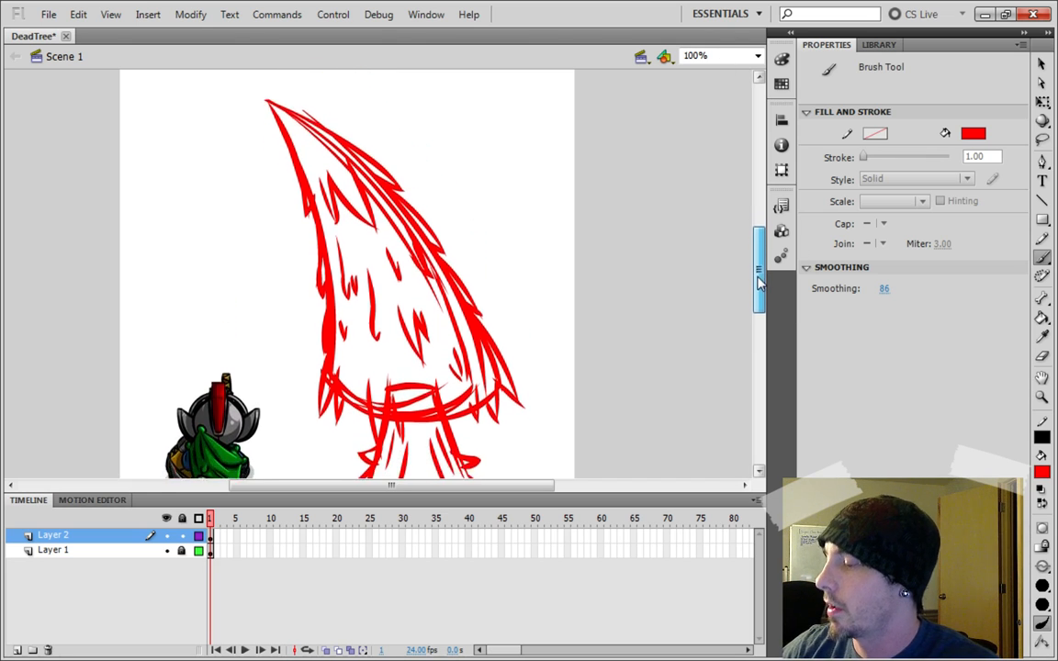
pyautogui.scroll(-1, 698, 355)
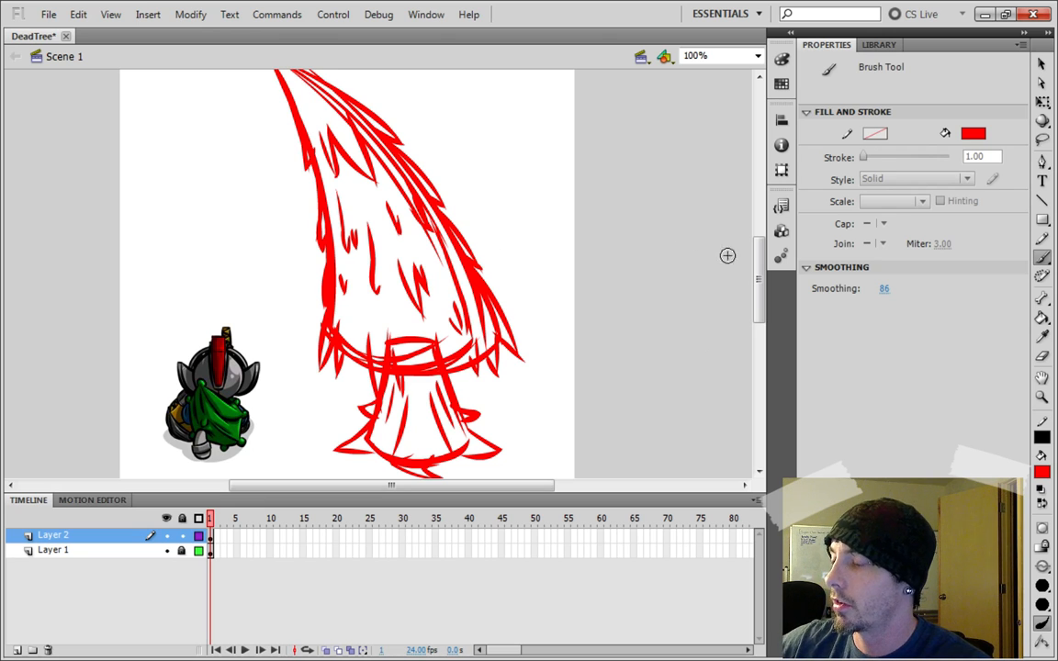
pyautogui.scroll(3, 727, 255)
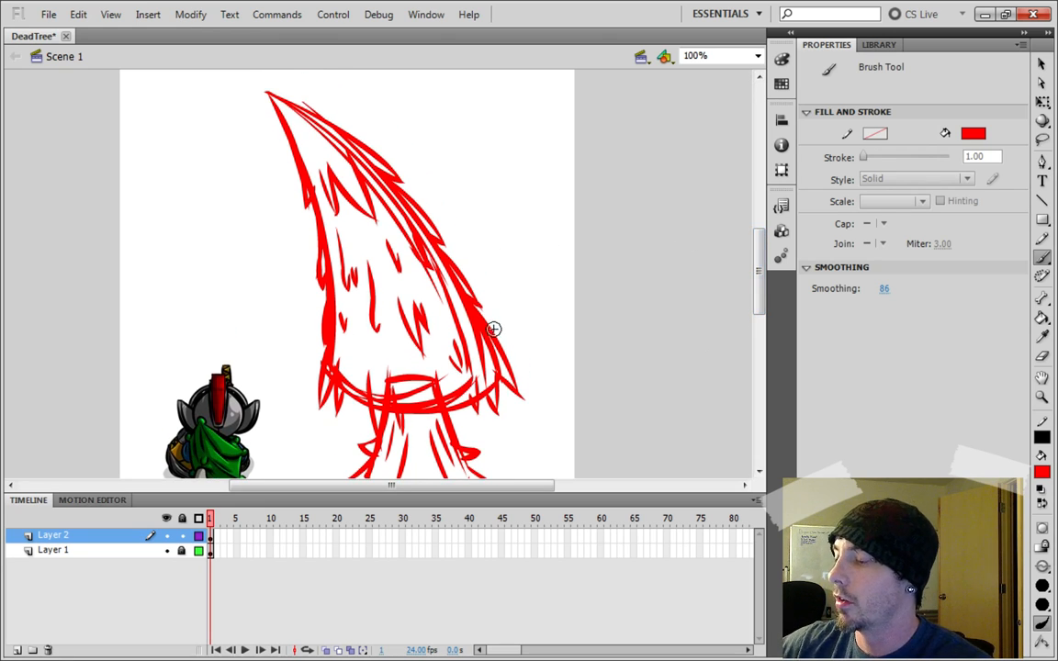
pyautogui.moveTo(759, 273); pyautogui.dragTo(760, 289)
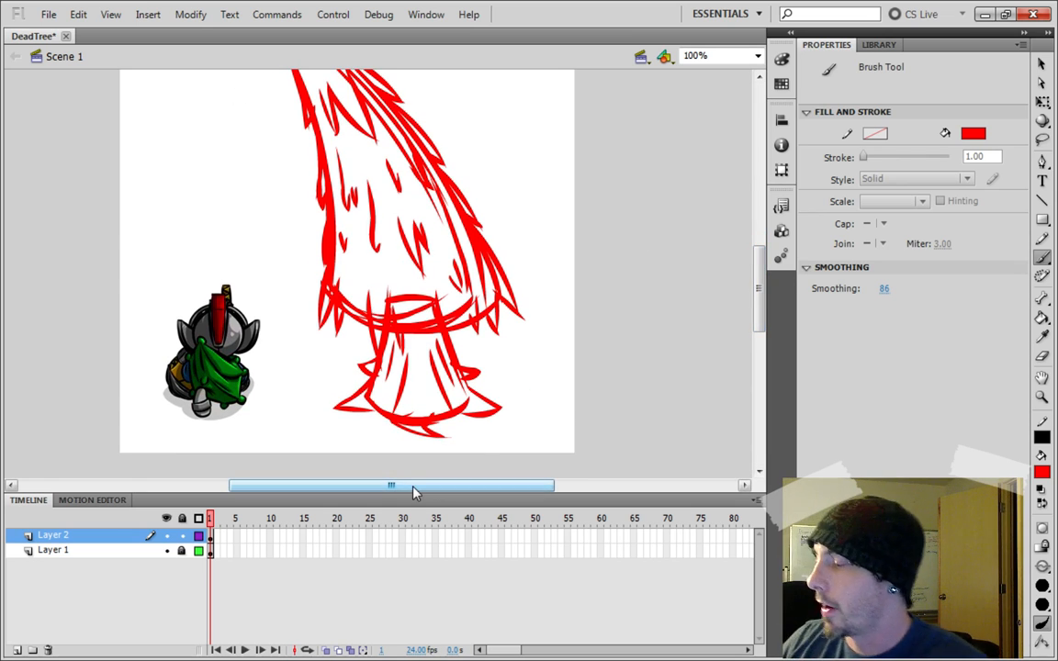
pyautogui.moveTo(759, 295)
pyautogui.mouseDown()
pyautogui.moveTo(759, 273)
pyautogui.moveTo(761, 291)
pyautogui.mouseUp()
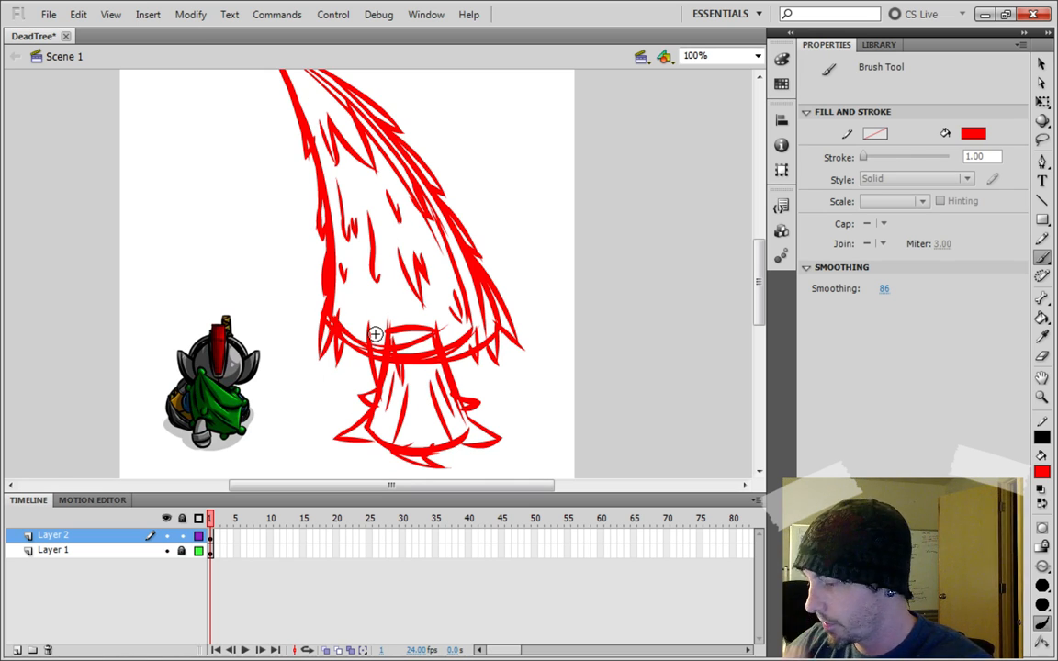
# Lock the sketch on Layer 2 and add a new layer above it
pyautogui.click(182, 534)
pyautogui.click(16, 649)
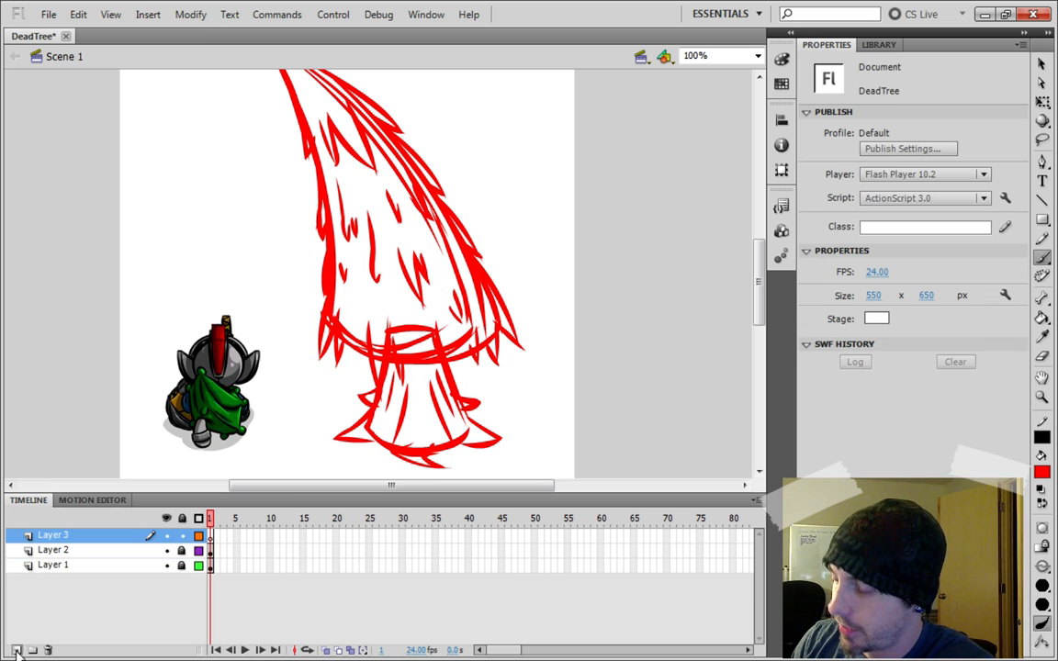
# Set the brush's fill color to black for inking the tree
pyautogui.scroll(2, 684, 230)
pyautogui.click(1041, 472)
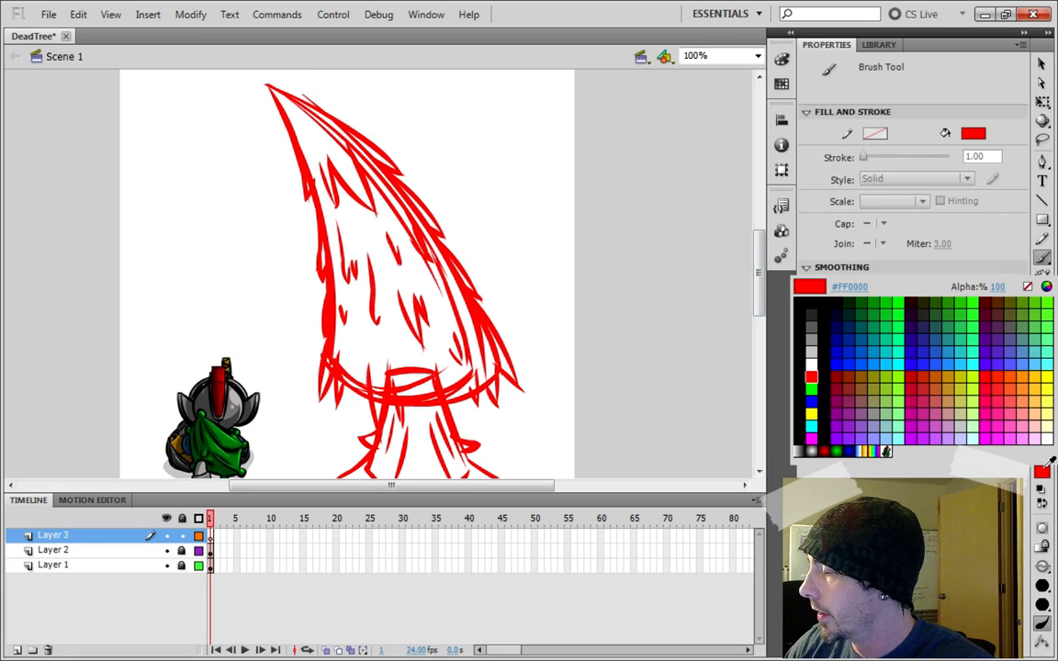
pyautogui.click(801, 340)
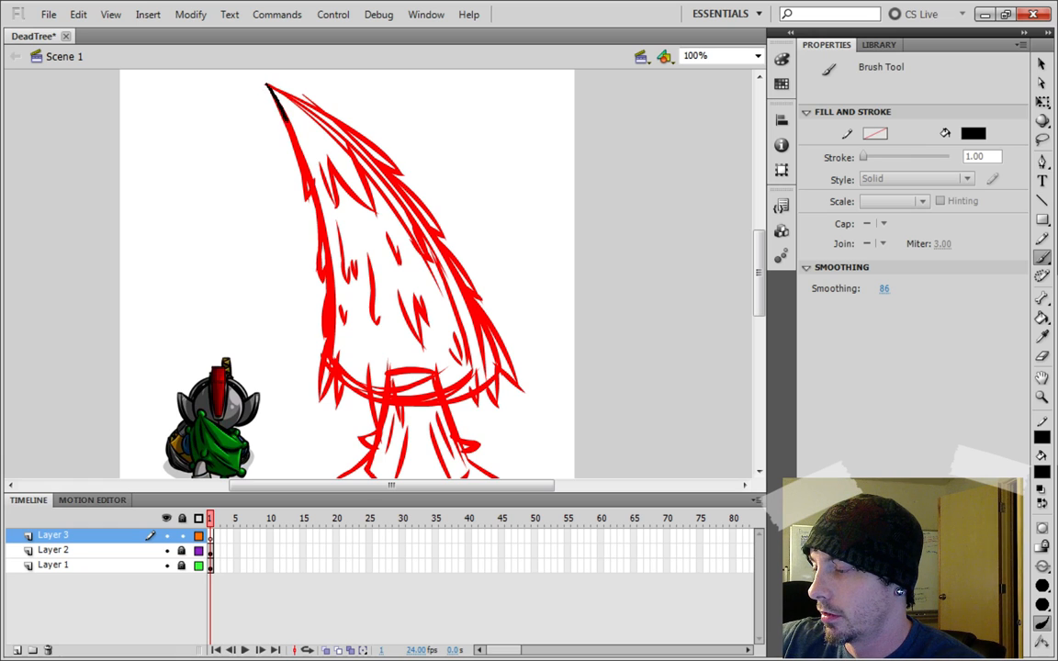
# Ink the treetop's left edge in black down to a hooked leaf tip and begin the leaf strokes beside it
pyautogui.moveTo(302, 191); pyautogui.dragTo(307, 196)
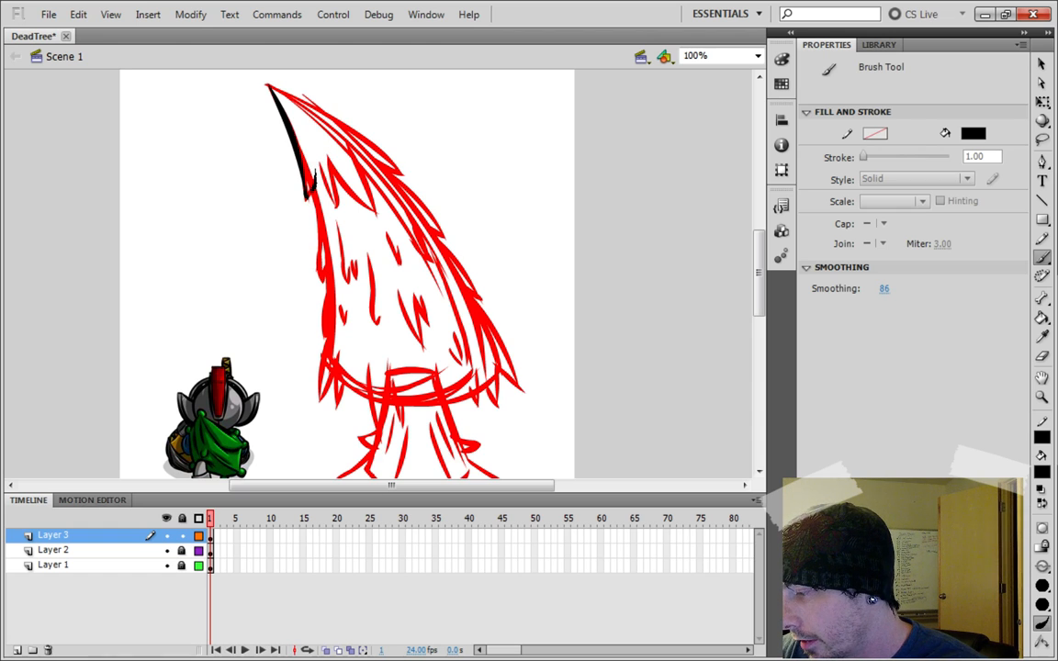
pyautogui.moveTo(312, 189); pyautogui.dragTo(307, 200)
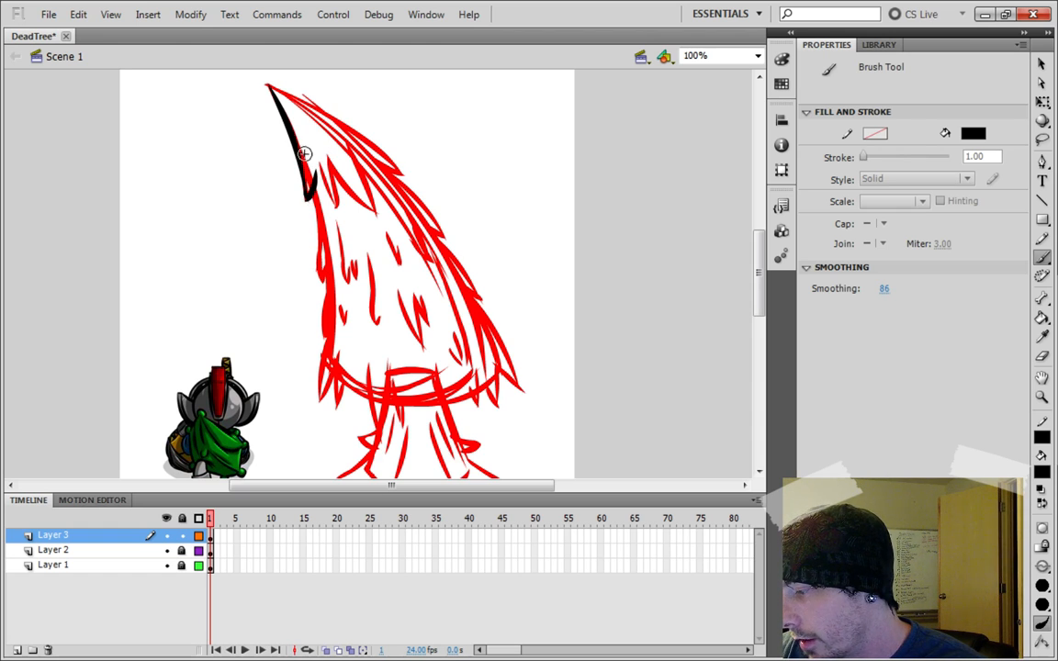
pyautogui.moveTo(286, 145); pyautogui.dragTo(341, 201)
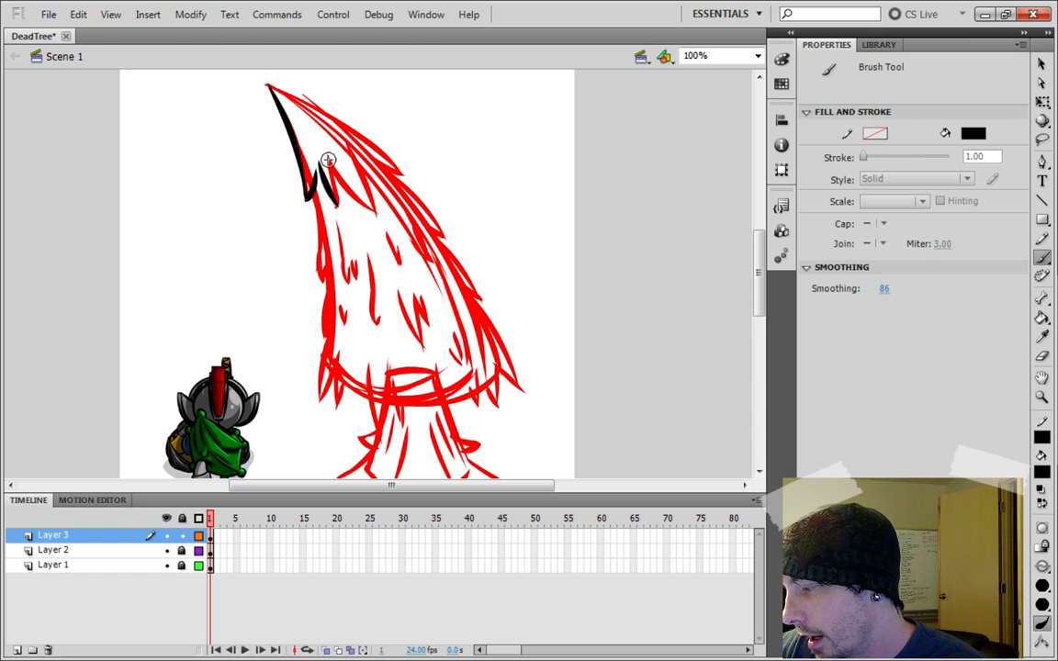
# At 200% zoom, ink the zigzag of pointed leaf tips across the upper foliage in black
pyautogui.click(758, 56)
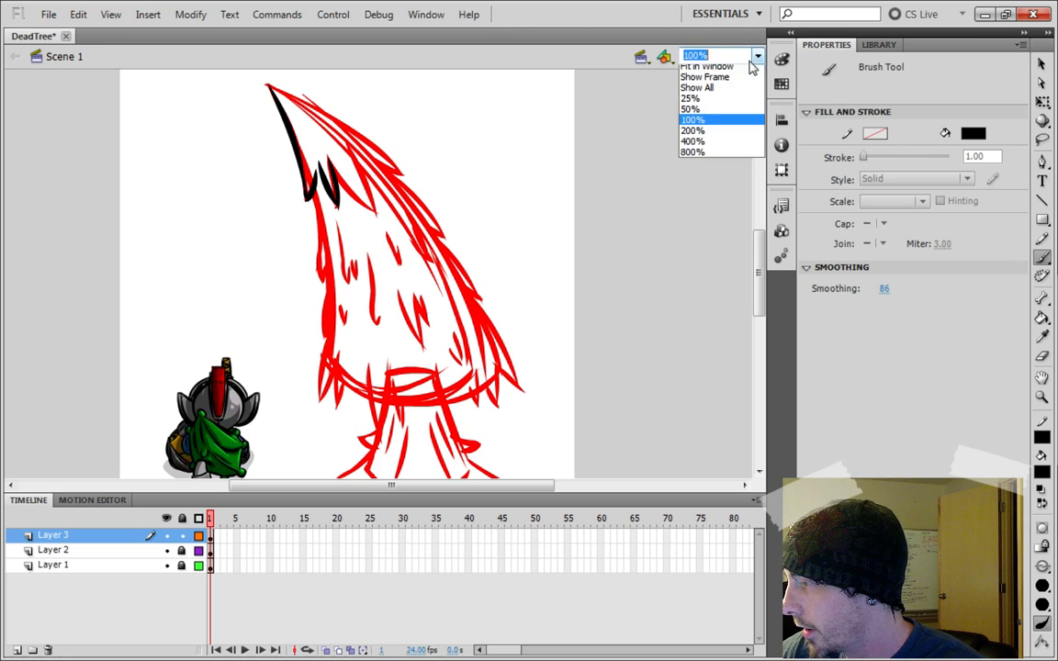
pyautogui.click(707, 131)
pyautogui.scroll(5, 759, 193)
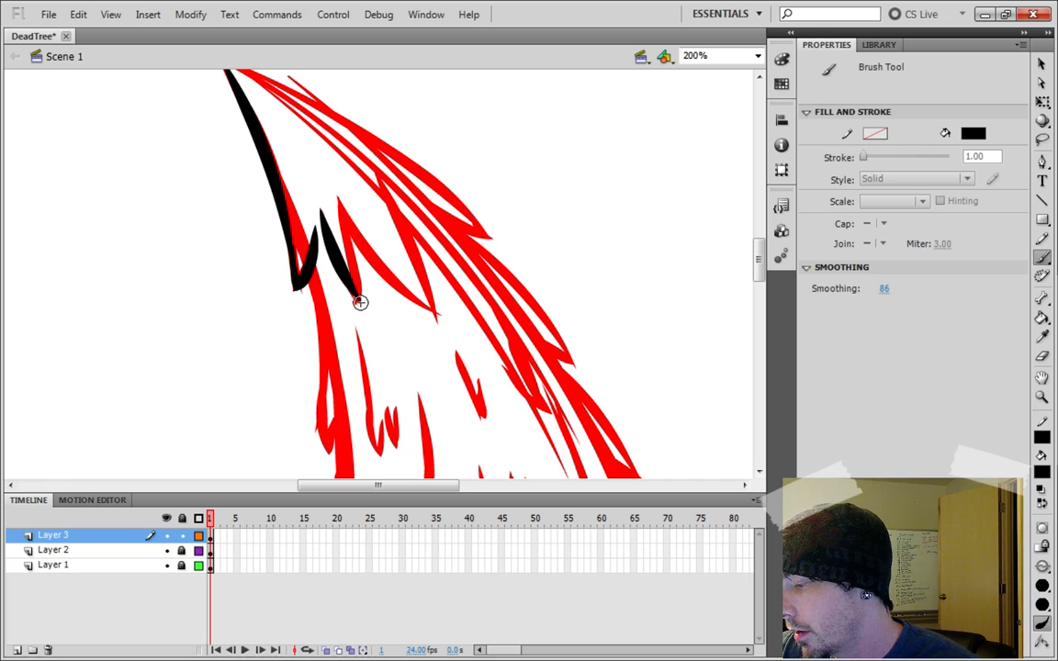
pyautogui.moveTo(360, 292)
pyautogui.mouseDown()
pyautogui.moveTo(336, 197)
pyautogui.moveTo(343, 246)
pyautogui.moveTo(439, 314)
pyautogui.moveTo(380, 180)
pyautogui.mouseUp()
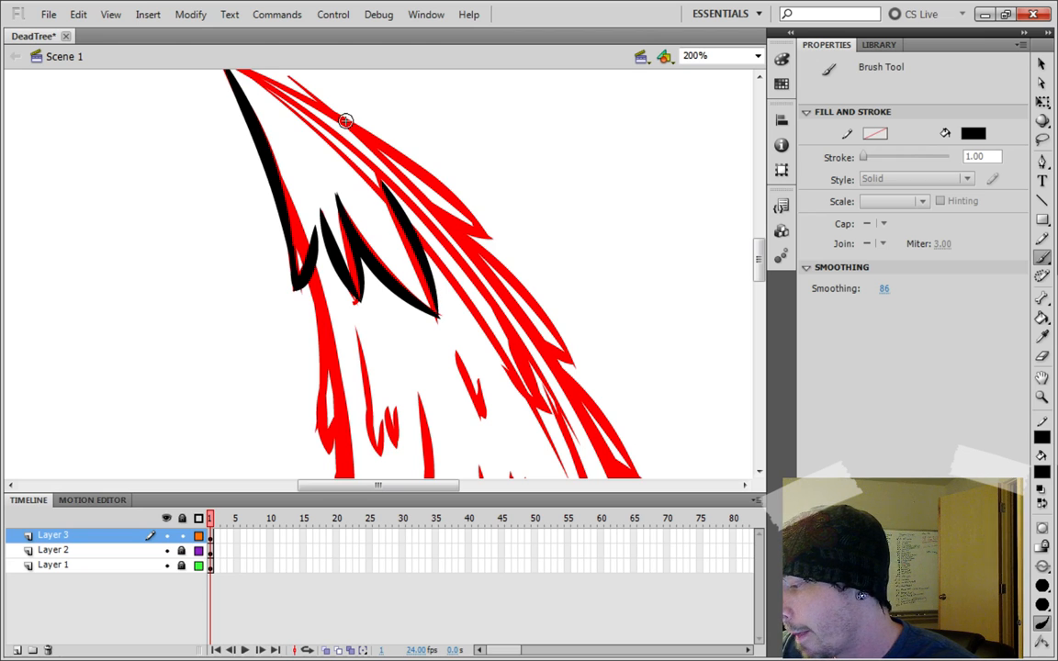
pyautogui.moveTo(759, 257); pyautogui.dragTo(759, 244)
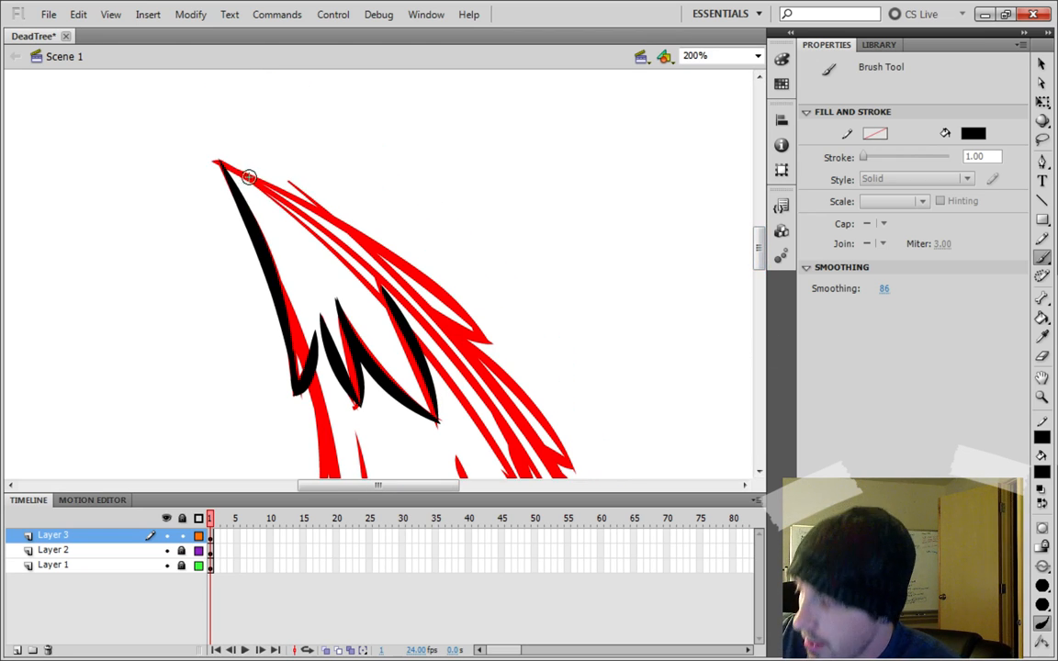
pyautogui.moveTo(220, 162)
pyautogui.mouseDown()
pyautogui.moveTo(379, 241)
pyautogui.moveTo(415, 276)
pyautogui.mouseUp()
pyautogui.hotkey('ctrl', 'z')
pyautogui.moveTo(216, 162)
pyautogui.mouseDown()
pyautogui.moveTo(355, 216)
pyautogui.moveTo(412, 269)
pyautogui.mouseUp()
pyautogui.hotkey('ctrl', 'z')
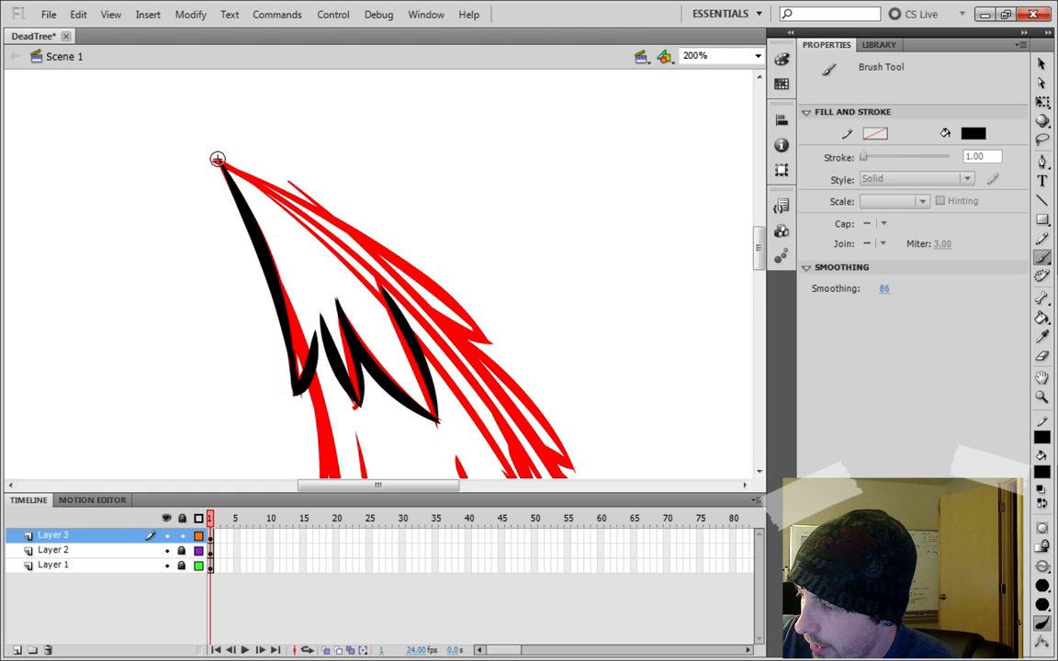
pyautogui.moveTo(216, 159)
pyautogui.mouseDown()
pyautogui.moveTo(358, 224)
pyautogui.moveTo(411, 272)
pyautogui.mouseUp()
pyautogui.hotkey('ctrl', 'z')
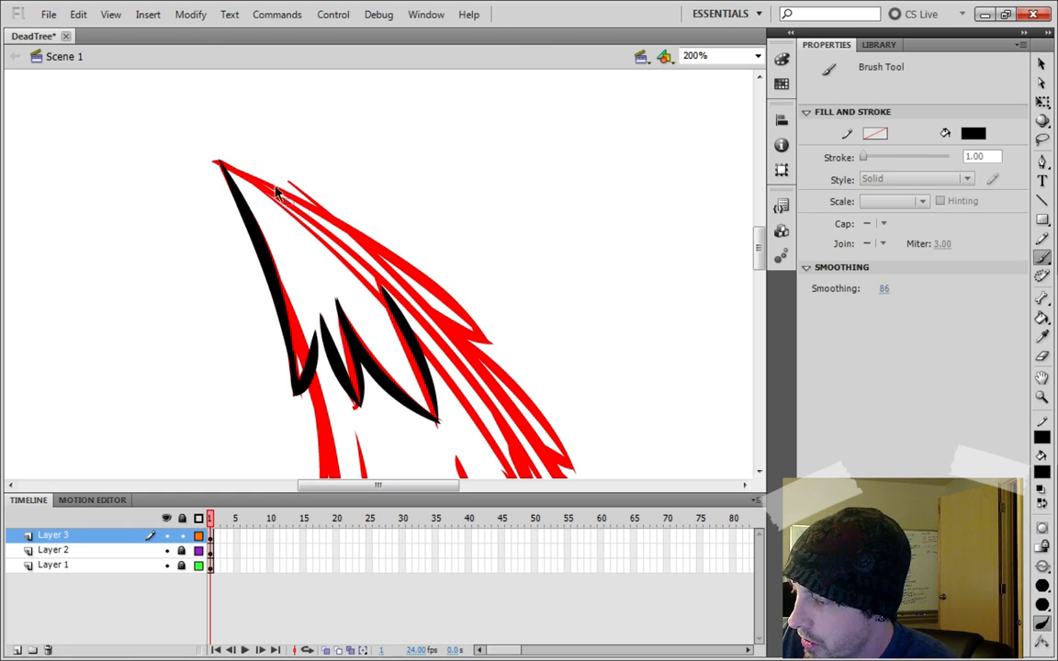
# Ink the treetop's right edge from the peak to the first pointed leaf, then that leaf's underside
pyautogui.moveTo(306, 200); pyautogui.dragTo(487, 339)
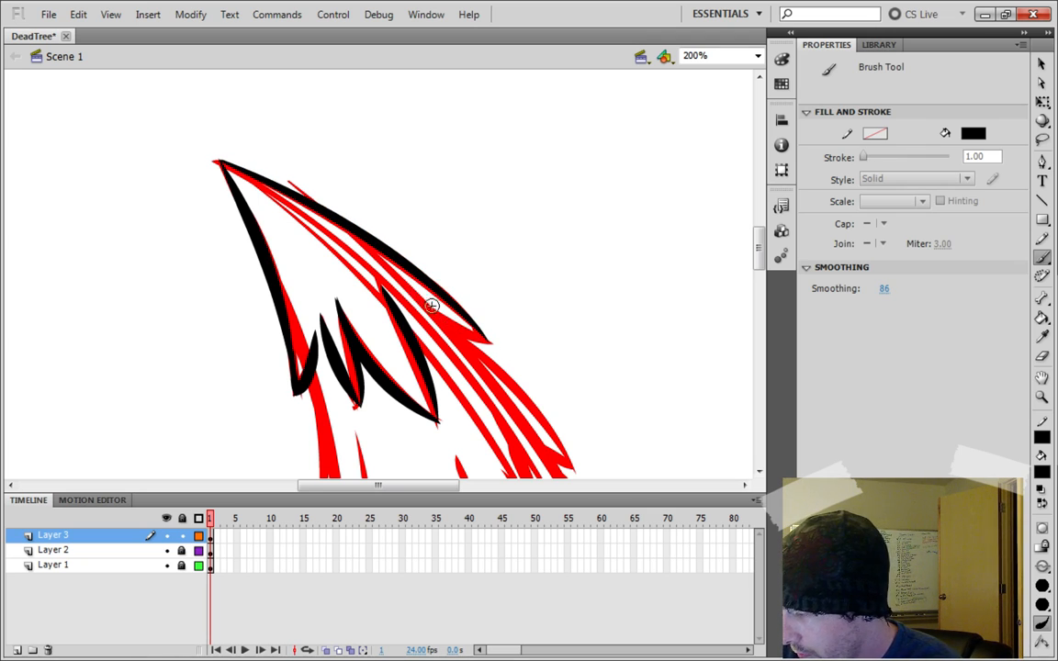
pyautogui.moveTo(468, 336); pyautogui.dragTo(409, 299)
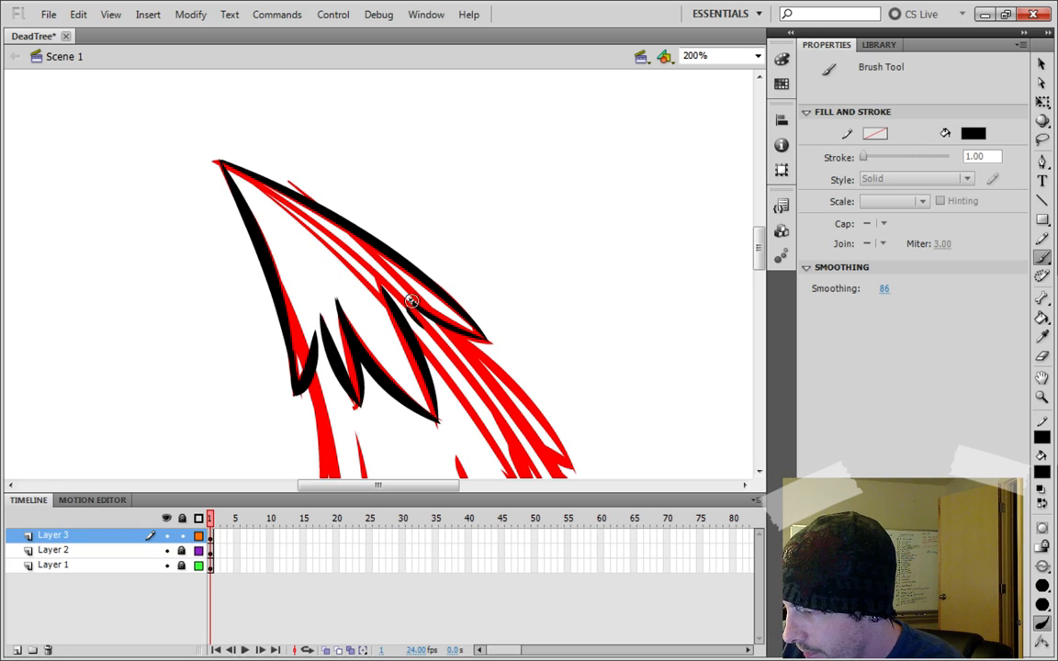
pyautogui.moveTo(410, 301); pyautogui.dragTo(423, 321)
# Ink the long pointed leaf on the foliage's left edge, just below the treetop's hooked tip
pyautogui.moveTo(760, 240); pyautogui.dragTo(760, 259)
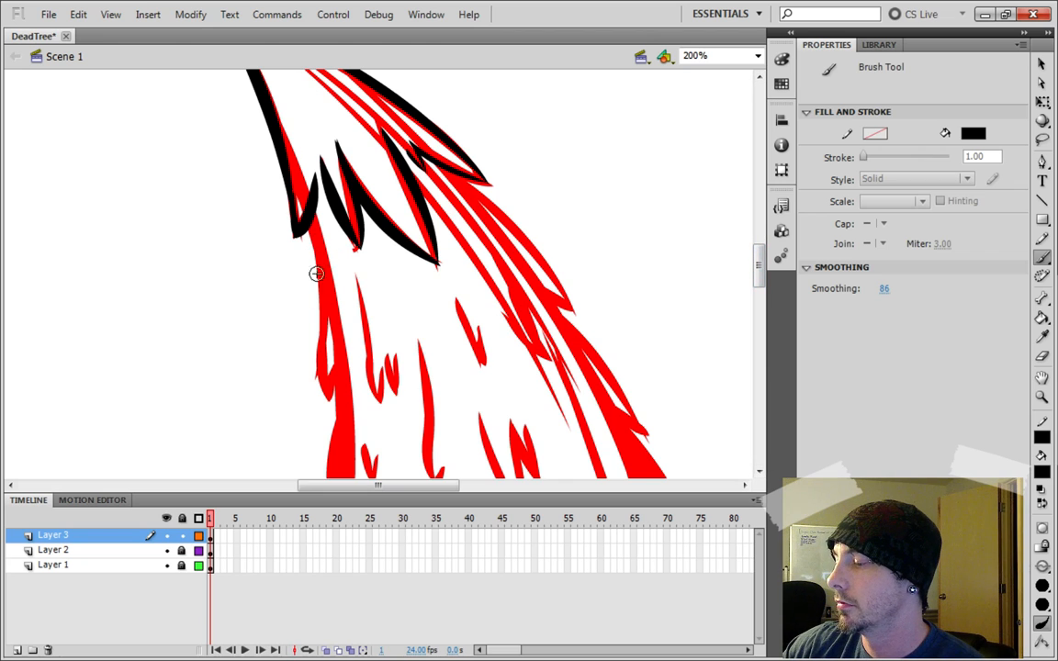
pyautogui.moveTo(305, 229)
pyautogui.mouseDown()
pyautogui.moveTo(333, 404)
pyautogui.moveTo(332, 307)
pyautogui.mouseUp()
pyautogui.hotkey('ctrl', 'z')
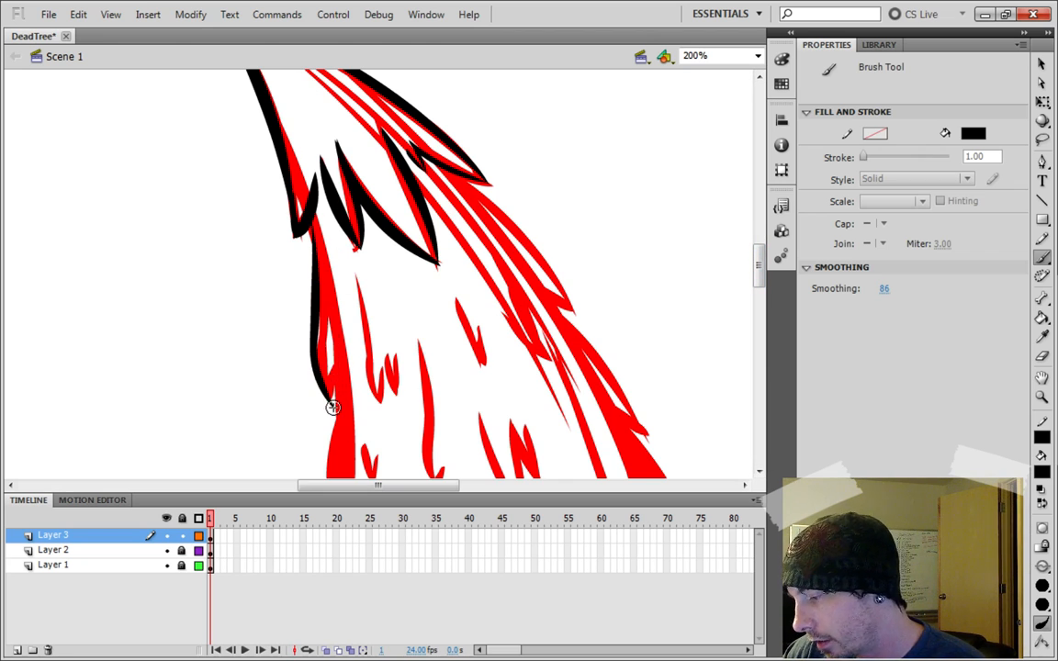
pyautogui.moveTo(317, 395); pyautogui.dragTo(299, 217)
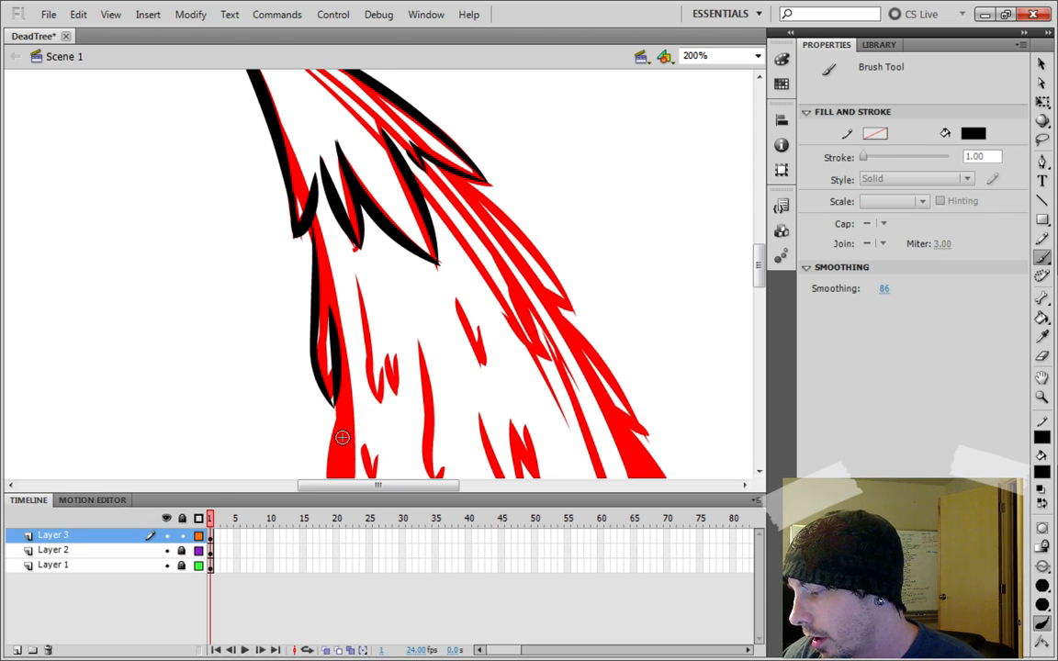
# Ink the short hooked leaf marks inside the left and middle foliage, adding small extra marks between them
pyautogui.scroll(-2, 329, 239)
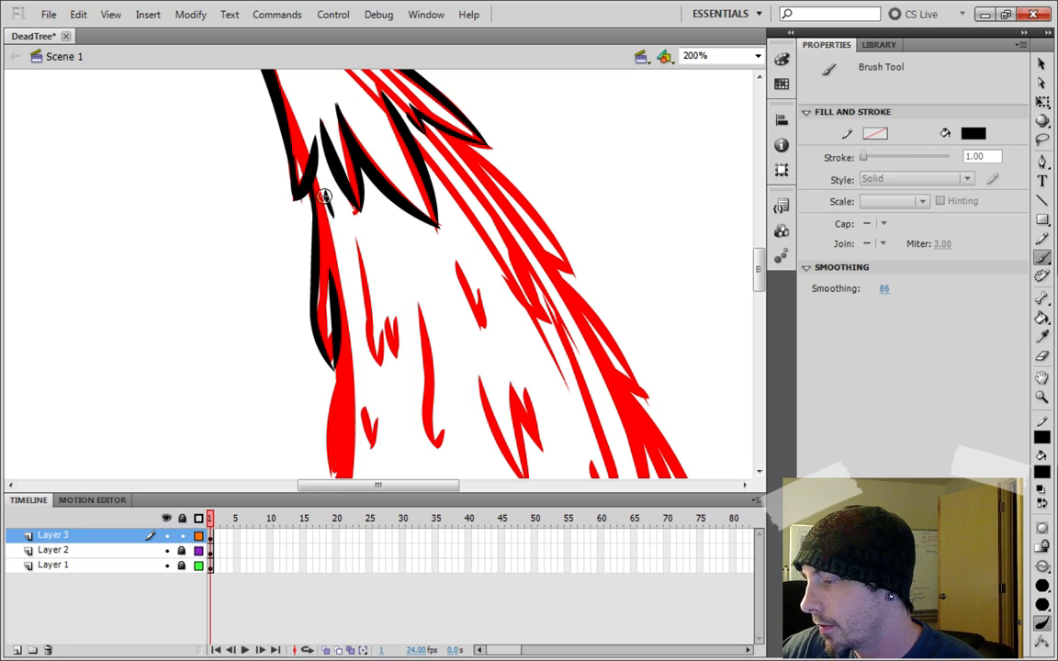
pyautogui.moveTo(356, 233); pyautogui.dragTo(380, 365)
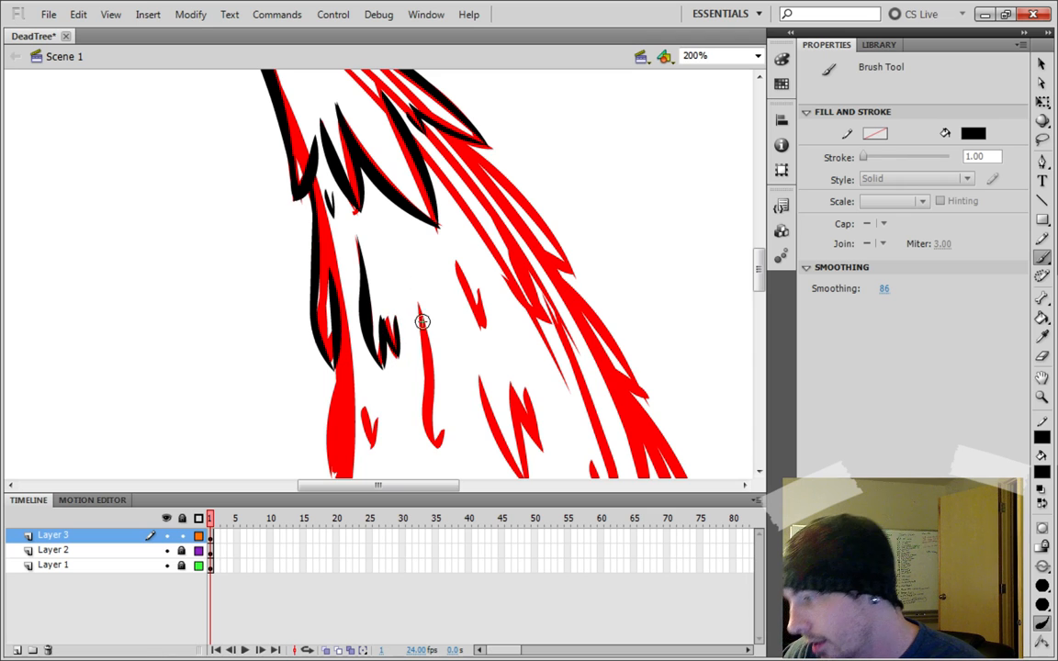
pyautogui.moveTo(420, 314); pyautogui.dragTo(440, 433)
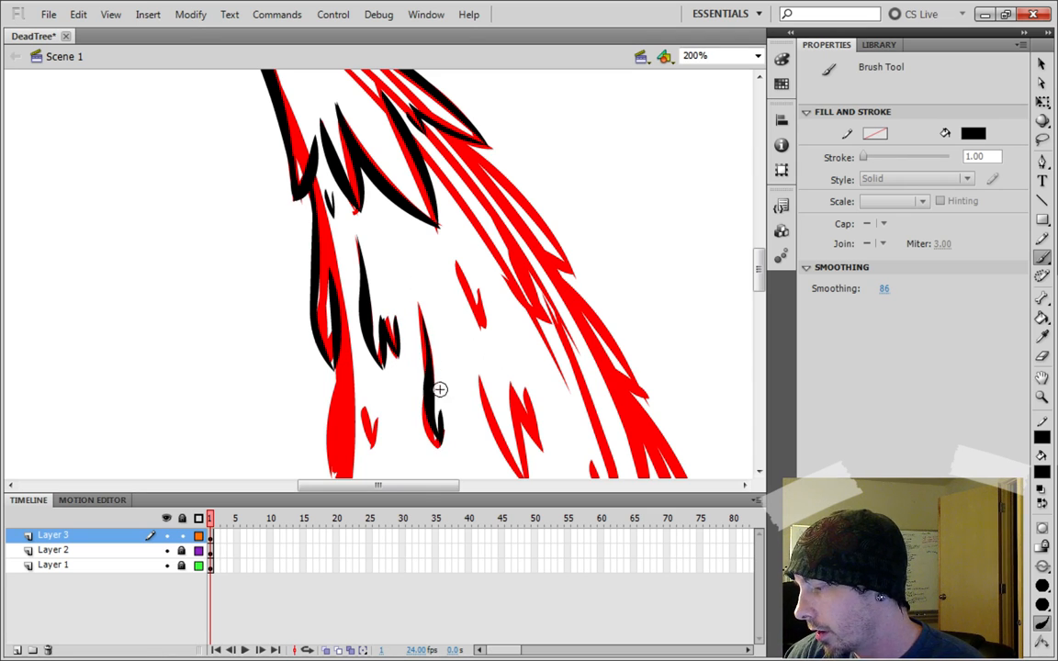
pyautogui.moveTo(396, 410)
pyautogui.mouseDown()
pyautogui.moveTo(393, 372)
pyautogui.moveTo(374, 449)
pyautogui.moveTo(371, 402)
pyautogui.mouseUp()
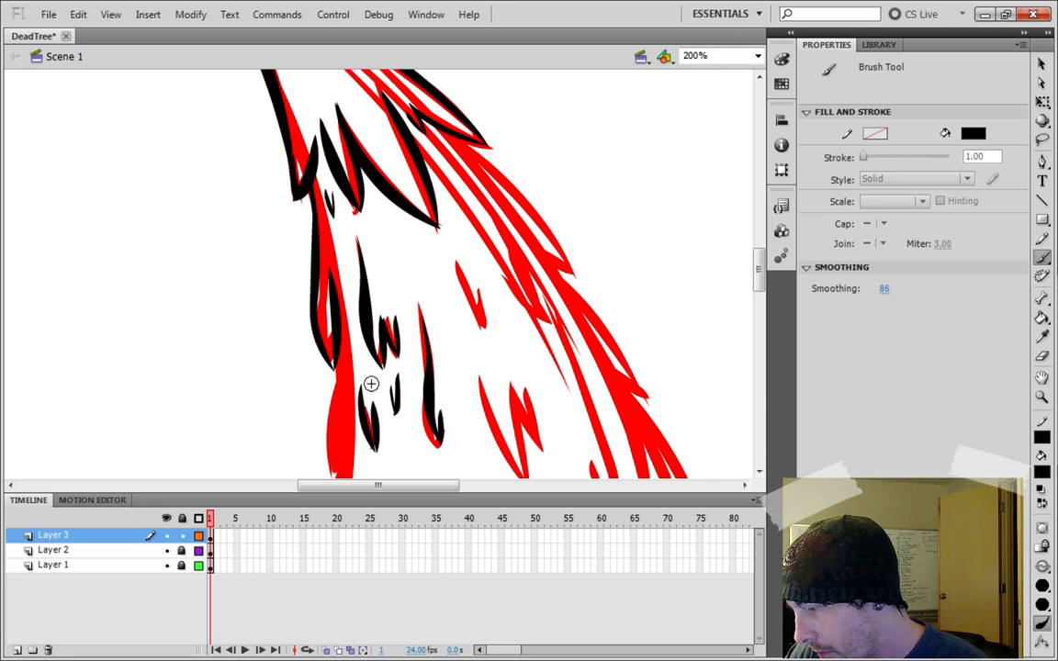
pyautogui.hotkey('ctrl', 'z')
pyautogui.moveTo(375, 450); pyautogui.dragTo(373, 401)
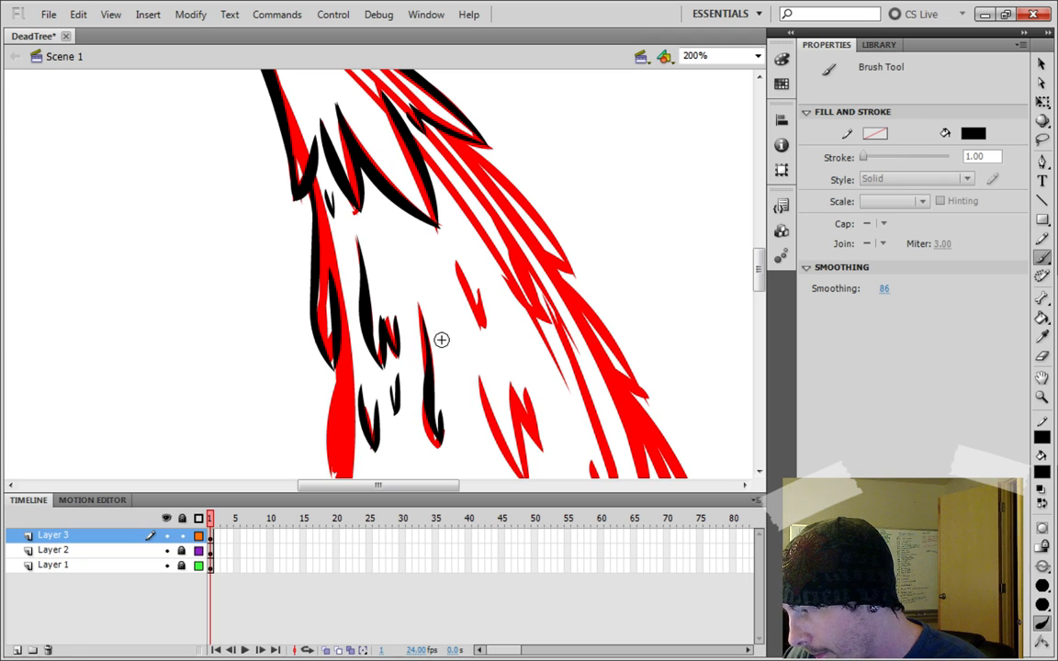
# Ink the hooked leaf mark in the middle of the foliage, below the large zigzag's lowest point
pyautogui.moveTo(457, 263); pyautogui.dragTo(482, 325)
pyautogui.hotkey('ctrl', 'z')
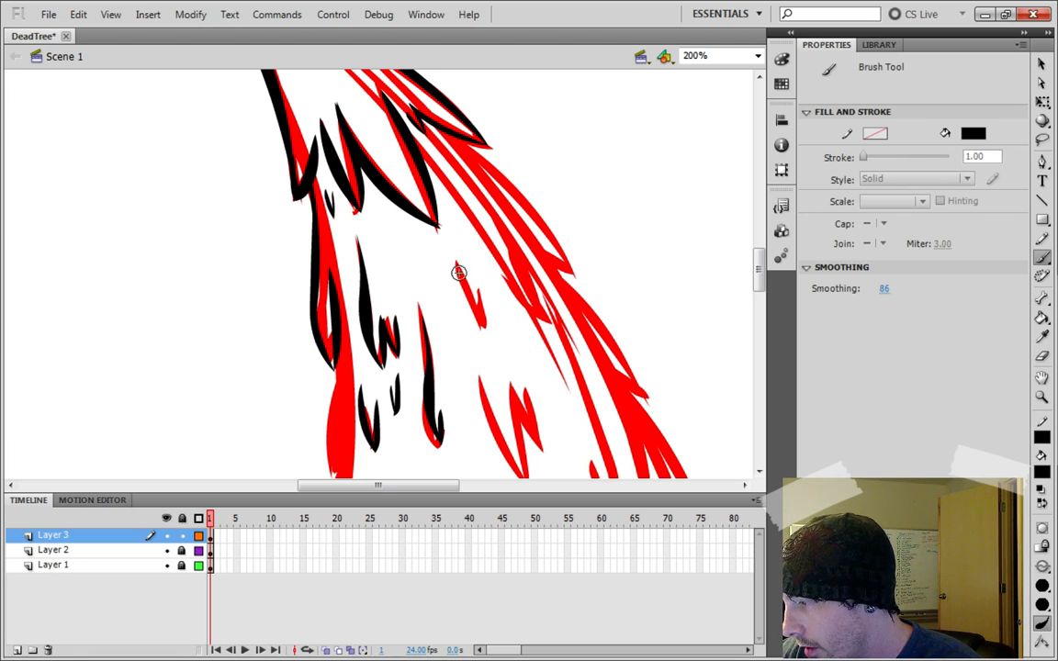
pyautogui.moveTo(457, 261); pyautogui.dragTo(483, 327)
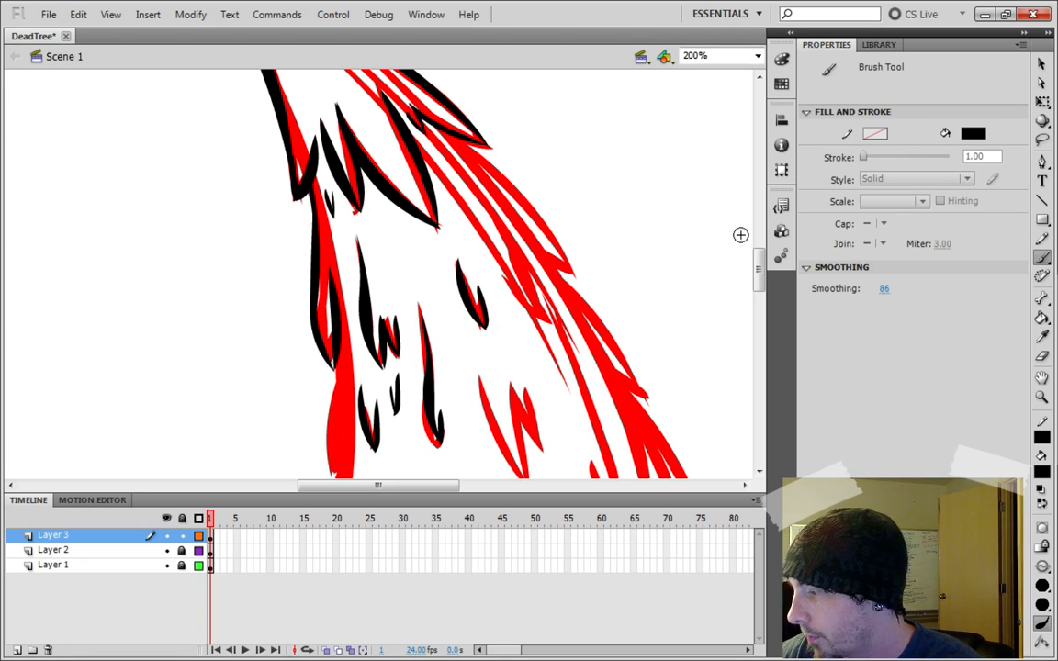
# Ink the second leaf's outer curve along the foliage's right edge, joining it under the first leaf
pyautogui.scroll(3, 743, 237)
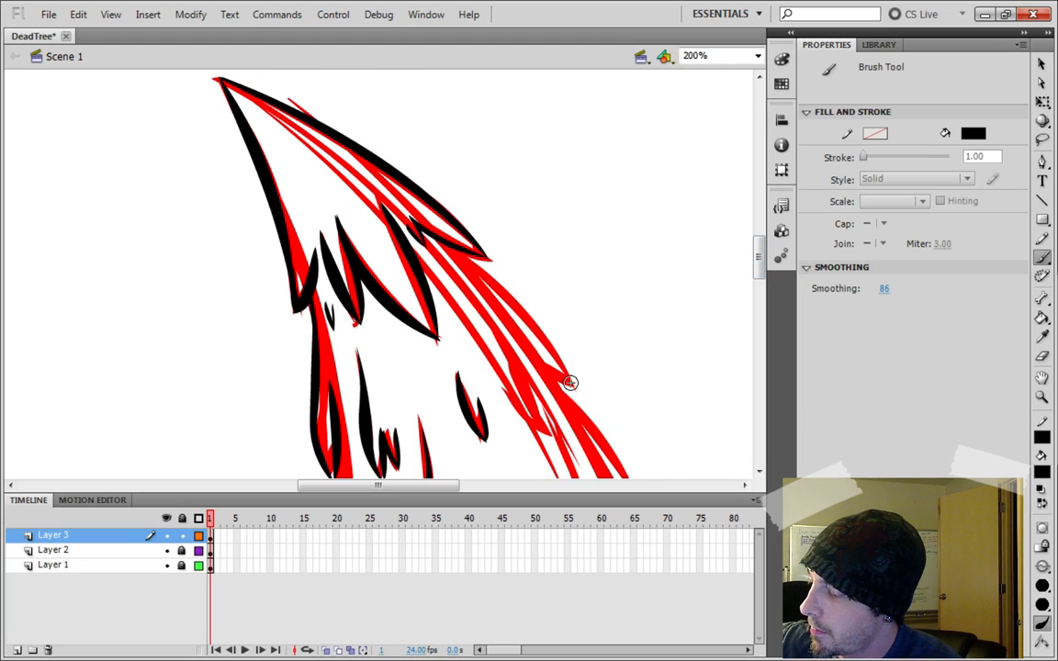
pyautogui.moveTo(566, 380); pyautogui.dragTo(470, 262)
pyautogui.hotkey('ctrl', 'z')
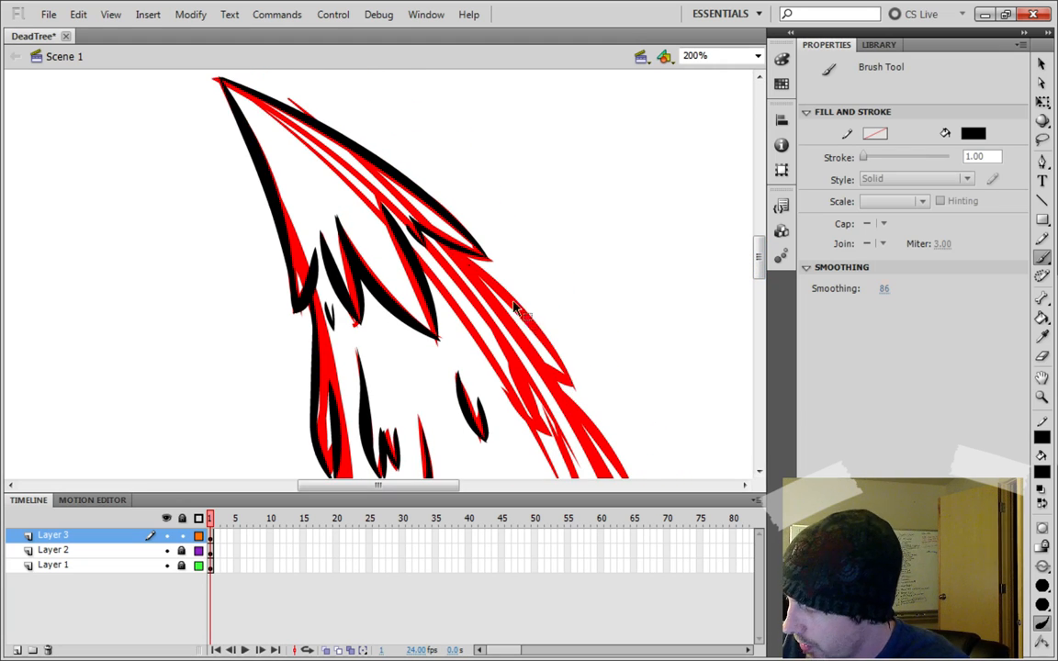
pyautogui.moveTo(569, 384); pyautogui.dragTo(447, 243)
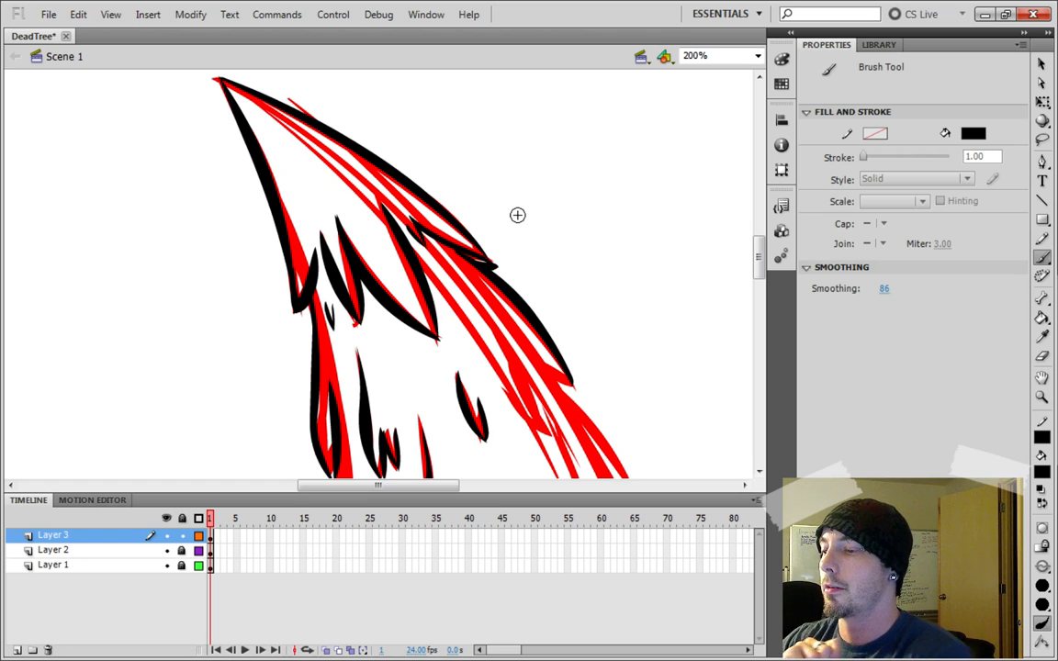
# Ink both sides of the pointed leaf just inside the foliage's right edge
pyautogui.moveTo(759, 258); pyautogui.dragTo(760, 276)
pyautogui.moveTo(487, 189); pyautogui.dragTo(538, 255)
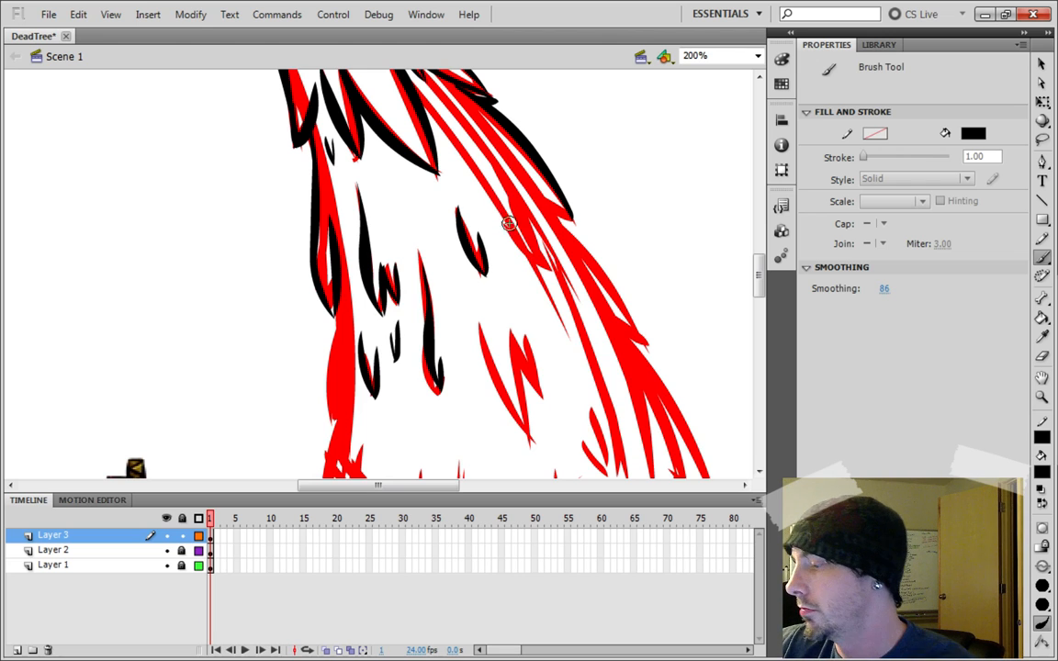
pyautogui.moveTo(503, 223)
pyautogui.mouseDown()
pyautogui.moveTo(554, 273)
pyautogui.moveTo(501, 186)
pyautogui.mouseUp()
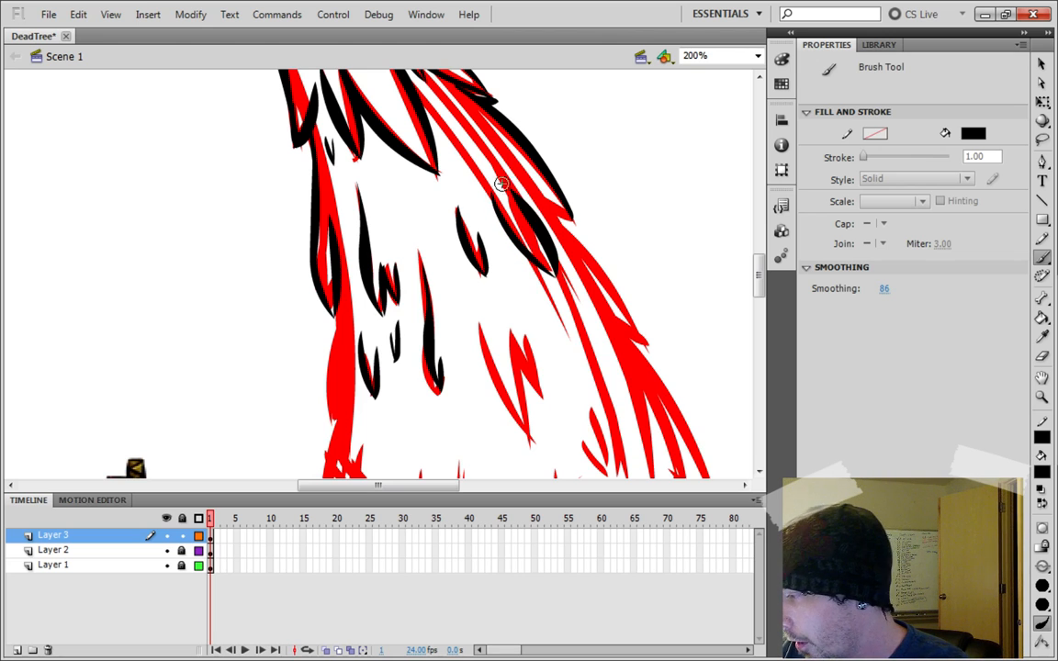
pyautogui.hotkey('ctrl', 'z')
pyautogui.moveTo(551, 271); pyautogui.dragTo(487, 163)
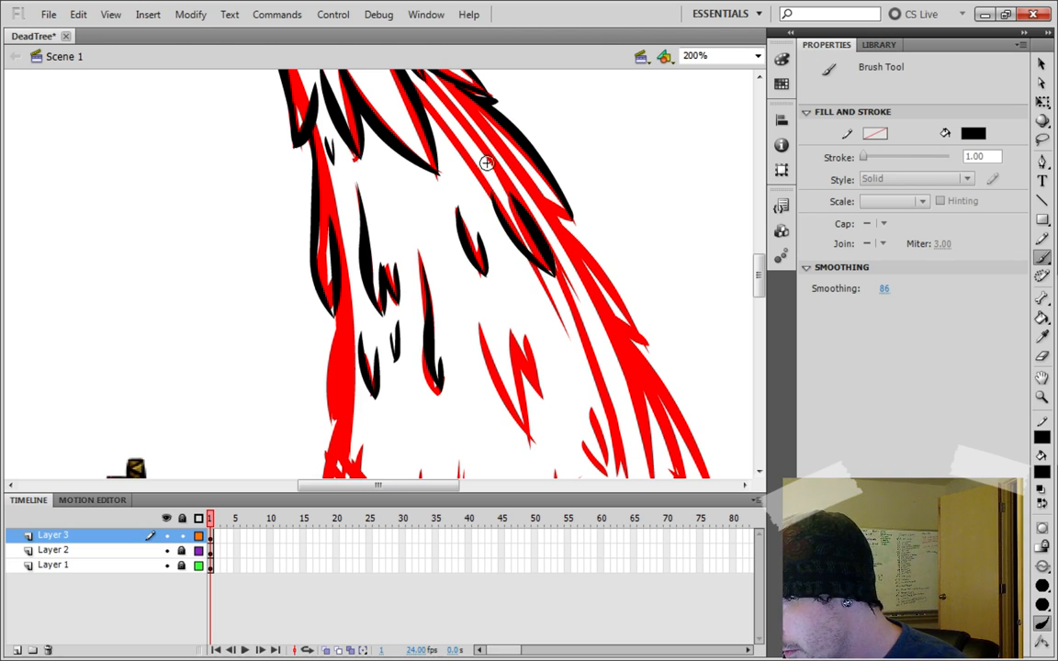
# Ink the underside of the second leaf on the foliage's right edge, from its tip inward
pyautogui.moveTo(517, 204); pyautogui.dragTo(464, 159)
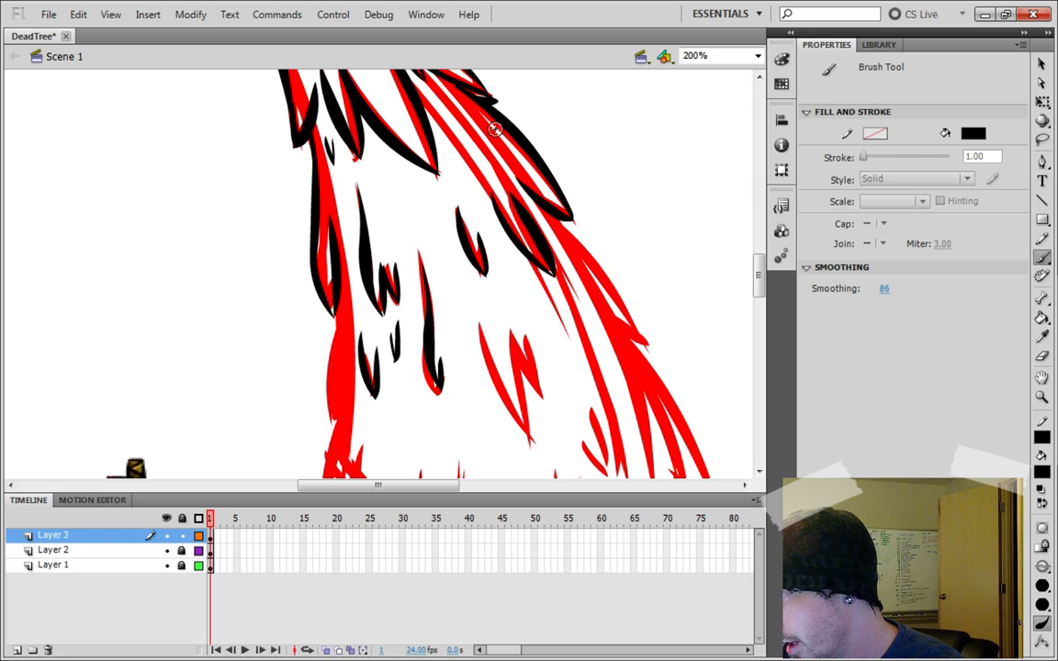
pyautogui.hotkey('ctrl', 'z')
pyautogui.moveTo(571, 220); pyautogui.dragTo(516, 176)
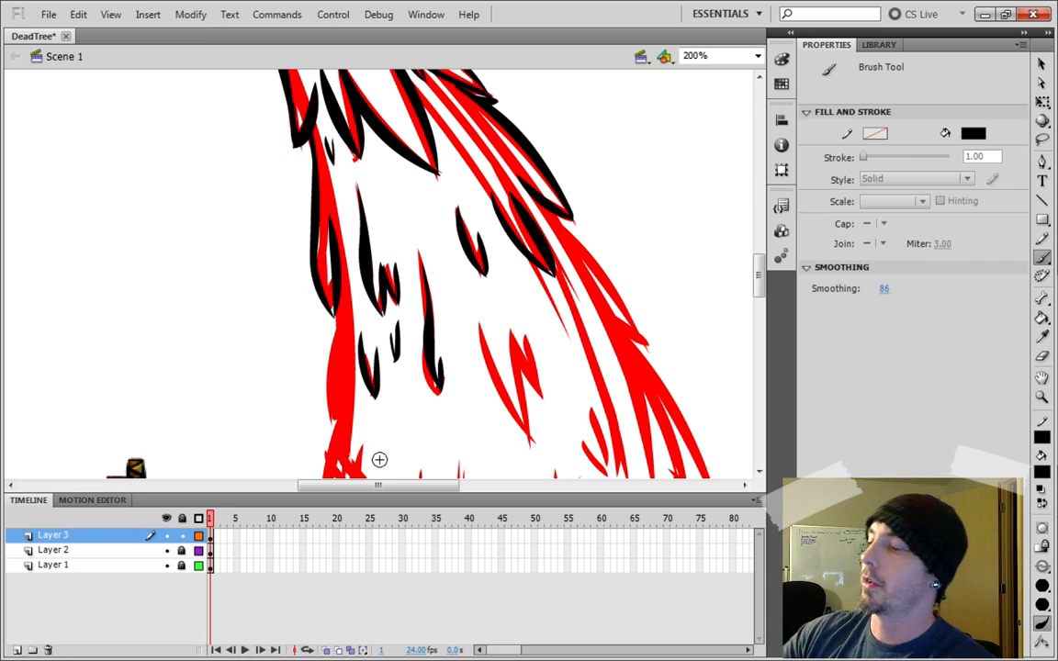
# Ink the large zigzag leaf mark in the center of the lower foliage
pyautogui.moveTo(759, 275)
pyautogui.mouseDown()
pyautogui.moveTo(758, 263)
pyautogui.moveTo(759, 296)
pyautogui.mouseUp()
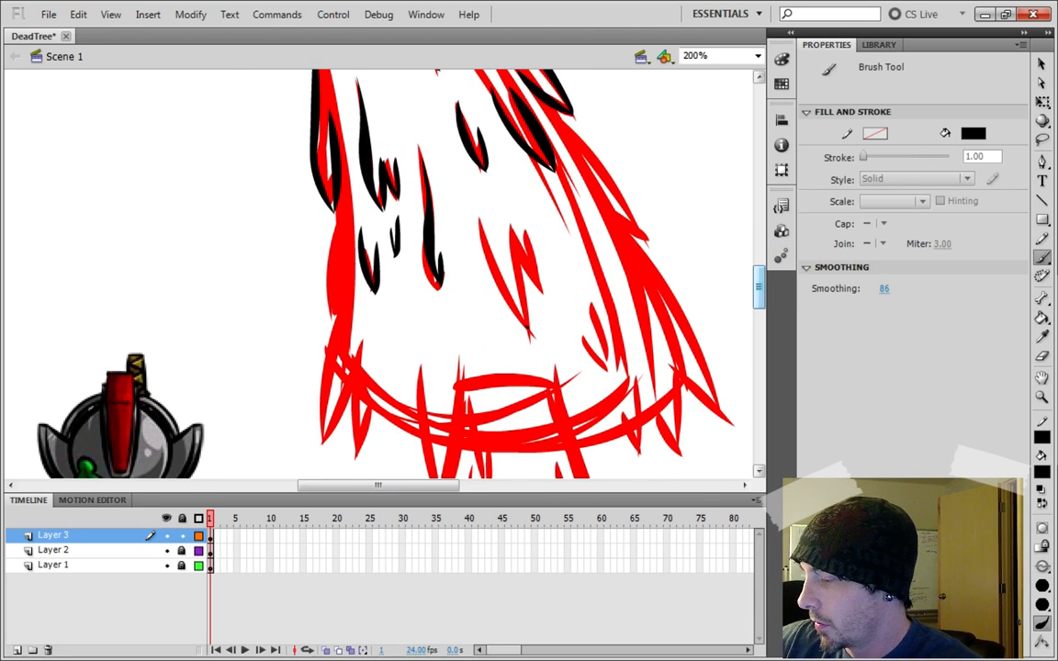
pyautogui.moveTo(475, 214)
pyautogui.mouseDown()
pyautogui.moveTo(528, 332)
pyautogui.moveTo(505, 216)
pyautogui.mouseUp()
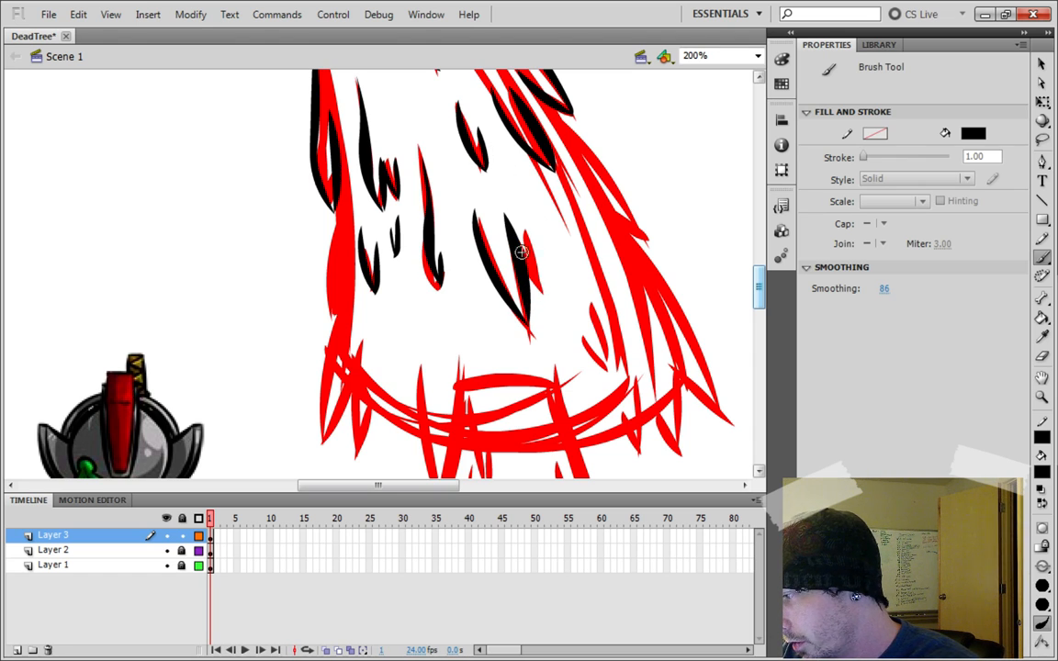
pyautogui.moveTo(541, 288); pyautogui.dragTo(515, 196)
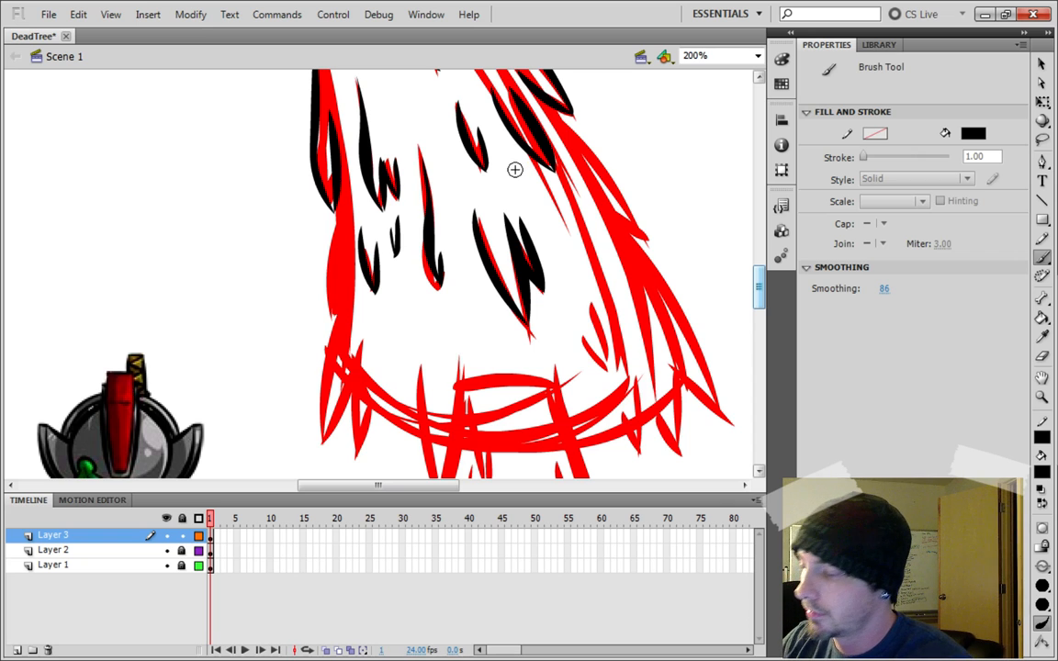
# Ink the foliage's lower left edge down to the corner, outlining both sides of the hanging corner leaf
pyautogui.scroll(-1, 754, 286)
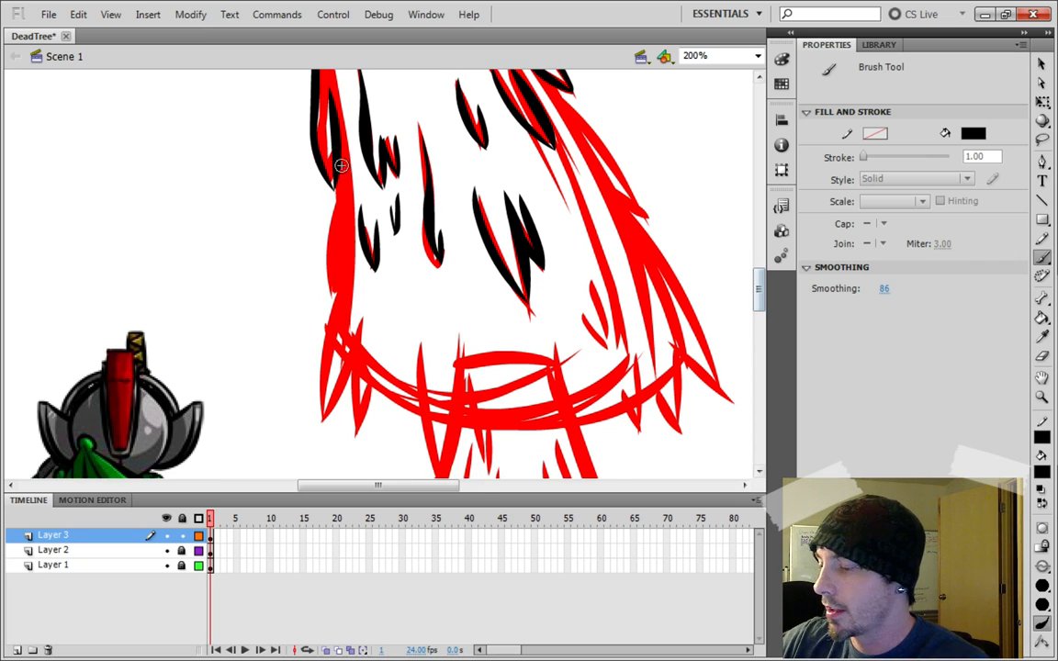
pyautogui.moveTo(336, 193); pyautogui.dragTo(327, 419)
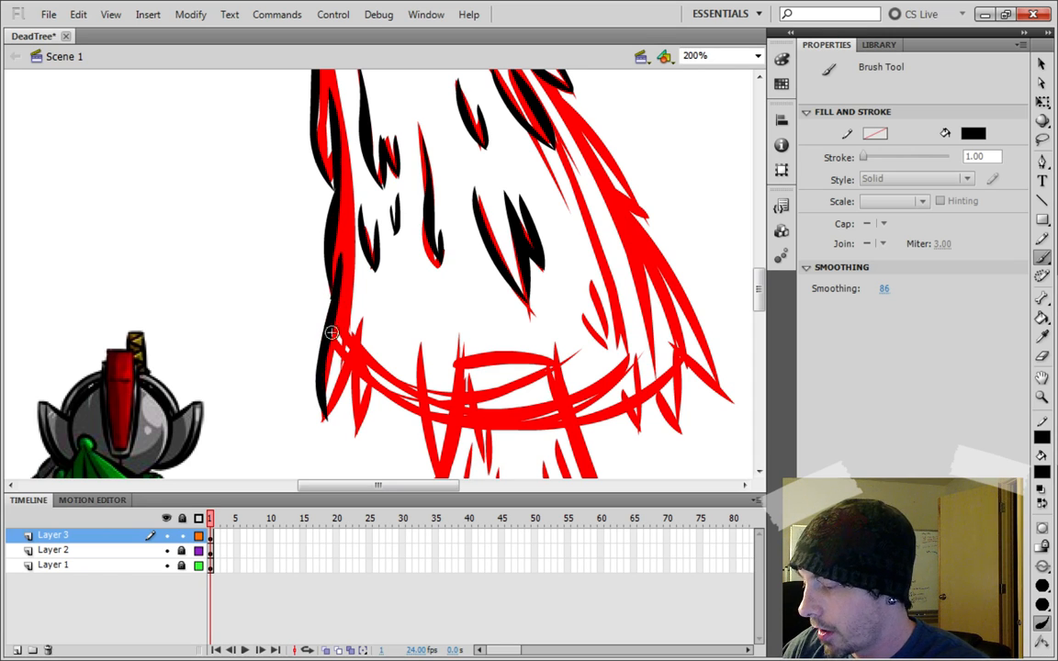
pyautogui.hotkey('ctrl', 'z')
pyautogui.moveTo(336, 228); pyautogui.dragTo(331, 397)
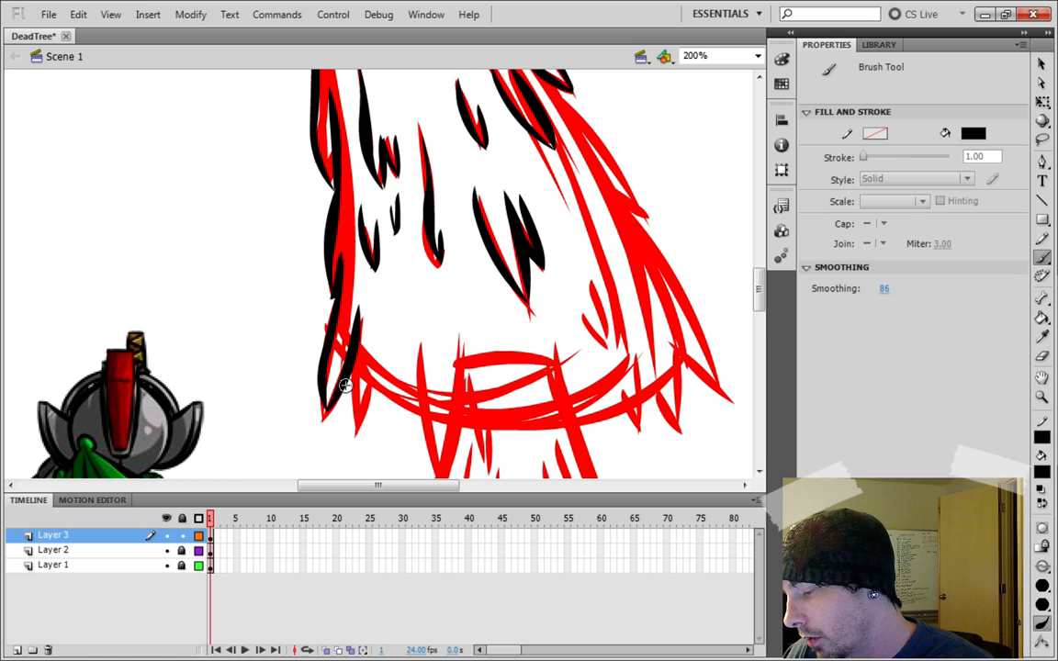
# Ink the jagged leaf tips along the left half of the foliage's bottom edge, including the long pointed leaf over the trunk's left side
pyautogui.moveTo(353, 331); pyautogui.dragTo(327, 409)
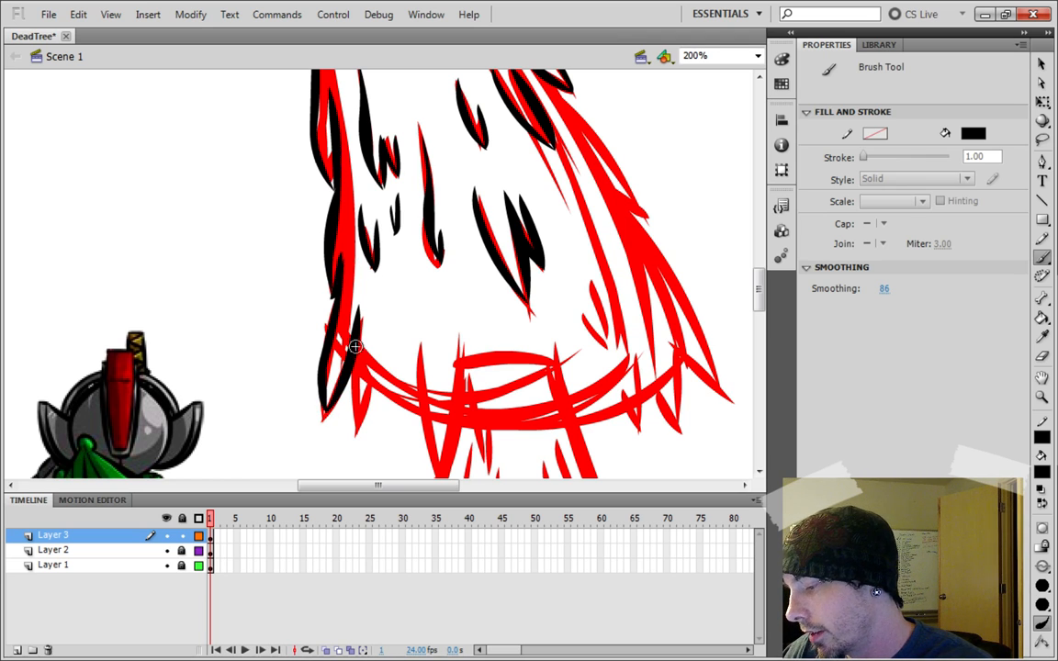
pyautogui.moveTo(355, 346)
pyautogui.mouseDown()
pyautogui.moveTo(360, 428)
pyautogui.moveTo(371, 341)
pyautogui.moveTo(386, 412)
pyautogui.moveTo(384, 372)
pyautogui.mouseUp()
pyautogui.scroll(-2, 758, 294)
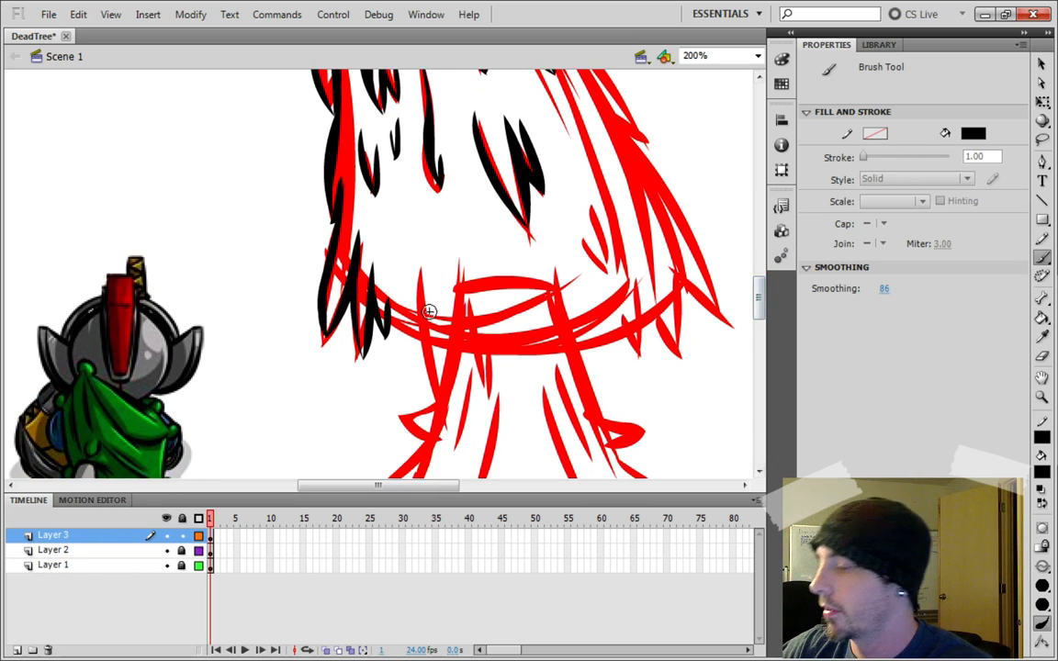
pyautogui.moveTo(418, 260)
pyautogui.mouseDown()
pyautogui.moveTo(442, 411)
pyautogui.moveTo(459, 266)
pyautogui.moveTo(489, 384)
pyautogui.moveTo(486, 316)
pyautogui.mouseUp()
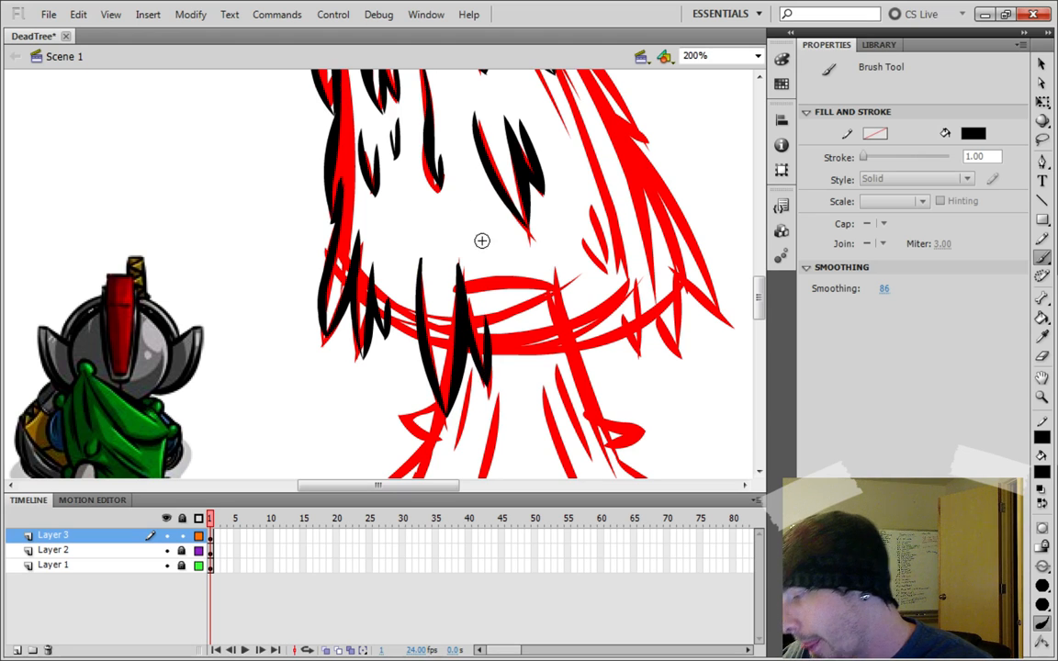
pyautogui.moveTo(387, 297)
pyautogui.mouseDown()
pyautogui.moveTo(399, 353)
pyautogui.moveTo(401, 316)
pyautogui.mouseUp()
pyautogui.hotkey('ctrl', 'z')
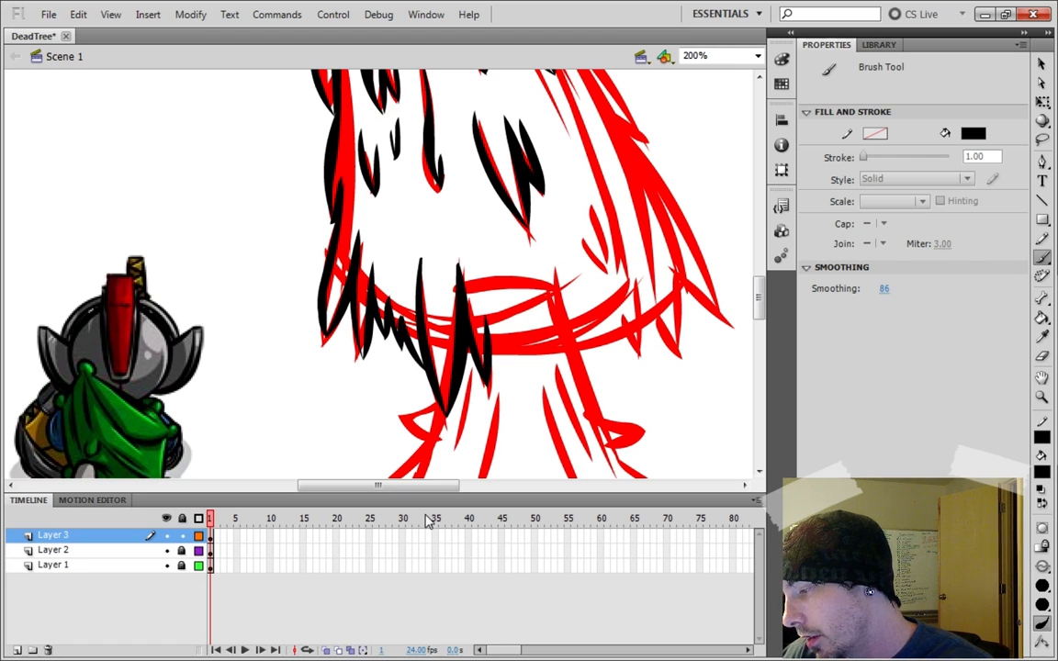
# Ink the long leaf on the foliage's right edge, plus the small zigzag and V-shaped leaf marks just inside it
pyautogui.moveTo(759, 300)
pyautogui.mouseDown()
pyautogui.moveTo(760, 271)
pyautogui.moveTo(761, 312)
pyautogui.mouseUp()
pyautogui.moveTo(500, 103)
pyautogui.mouseDown()
pyautogui.moveTo(550, 167)
pyautogui.moveTo(644, 246)
pyautogui.mouseUp()
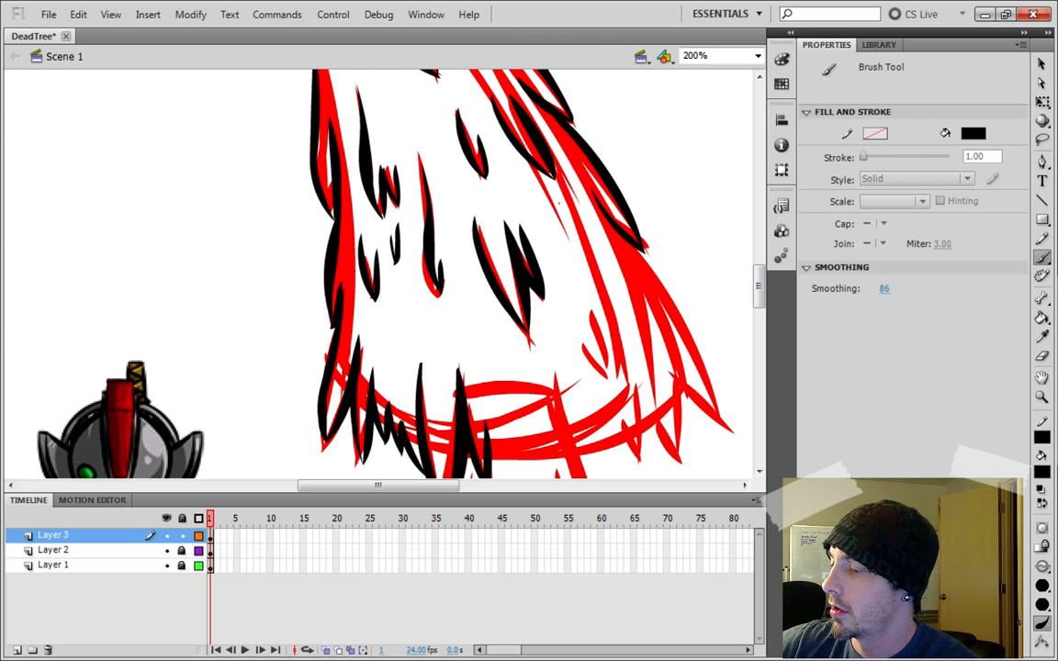
pyautogui.moveTo(559, 206); pyautogui.dragTo(593, 266)
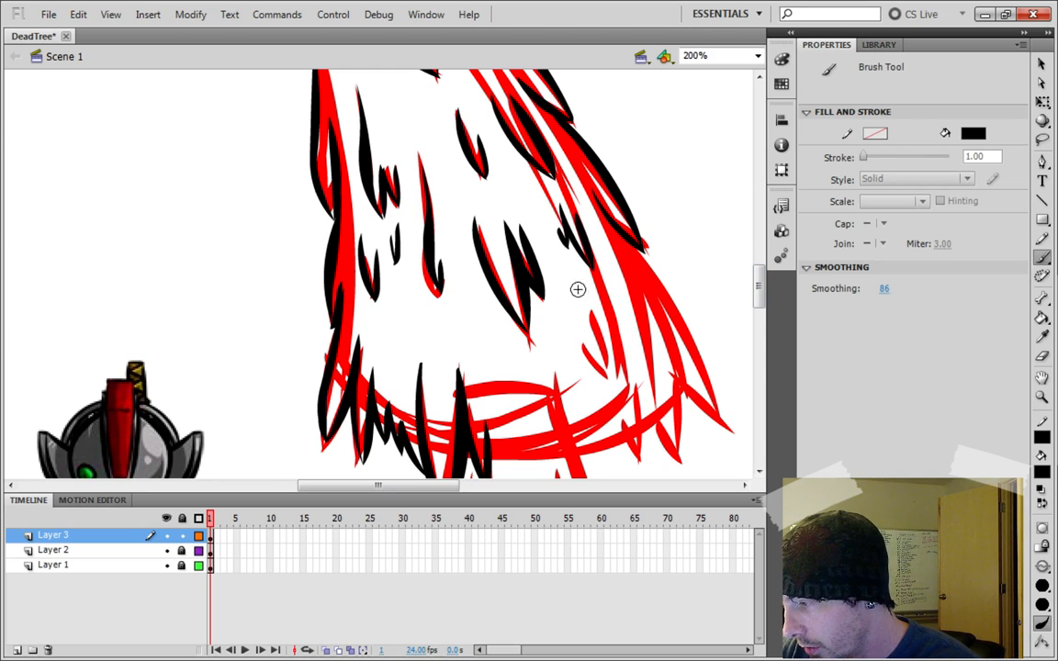
pyautogui.moveTo(588, 229); pyautogui.dragTo(617, 271)
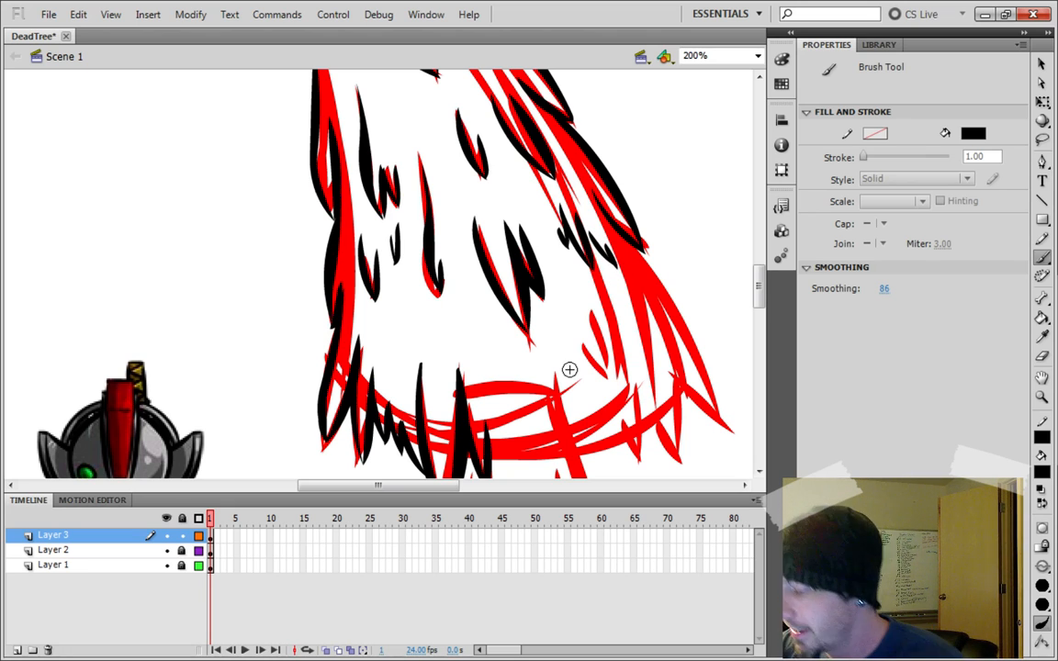
pyautogui.moveTo(567, 314)
pyautogui.mouseDown()
pyautogui.moveTo(607, 379)
pyautogui.moveTo(577, 299)
pyautogui.mouseUp()
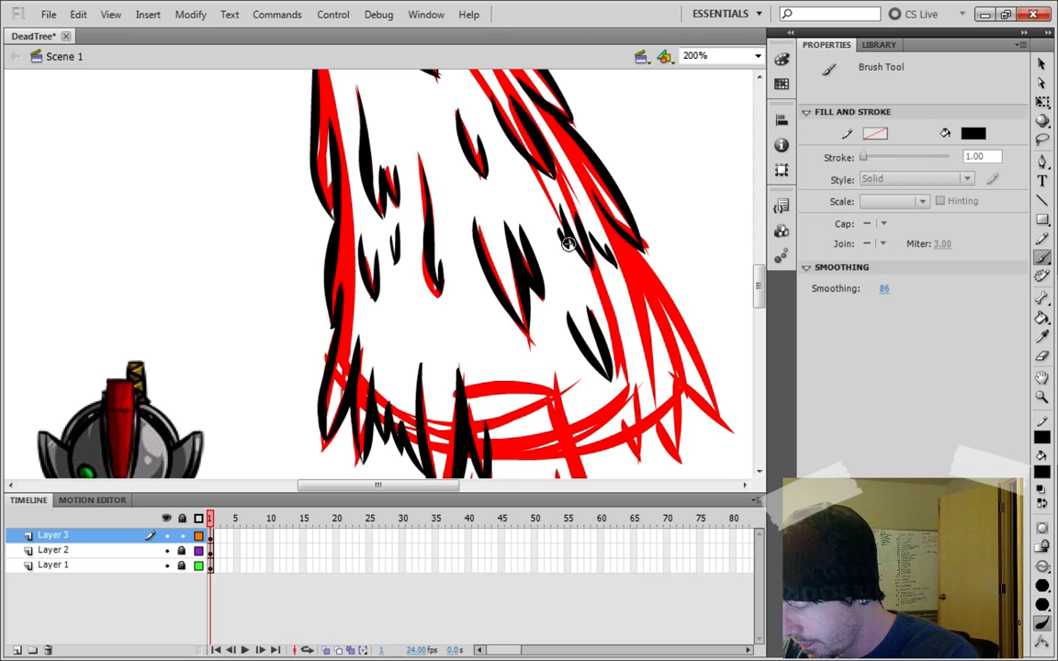
# Ink the foliage's lower right edge down to the corner and extend the leaf tip above so it overlaps that line
pyautogui.scroll(-2, 757, 290)
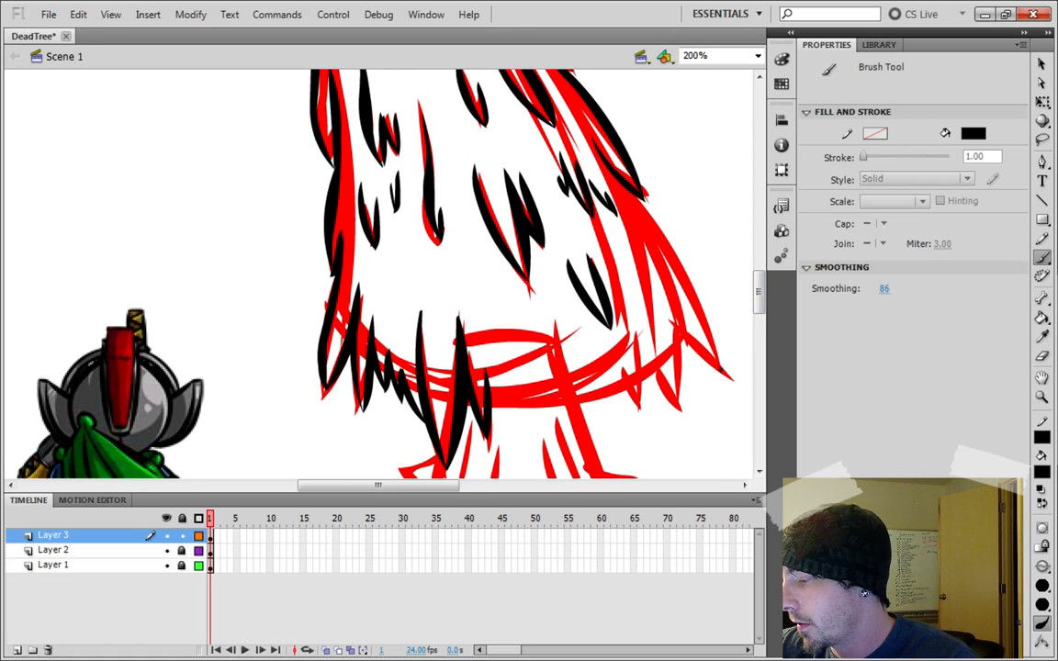
pyautogui.moveTo(646, 328)
pyautogui.mouseDown()
pyautogui.moveTo(582, 198)
pyautogui.moveTo(592, 105)
pyautogui.mouseUp()
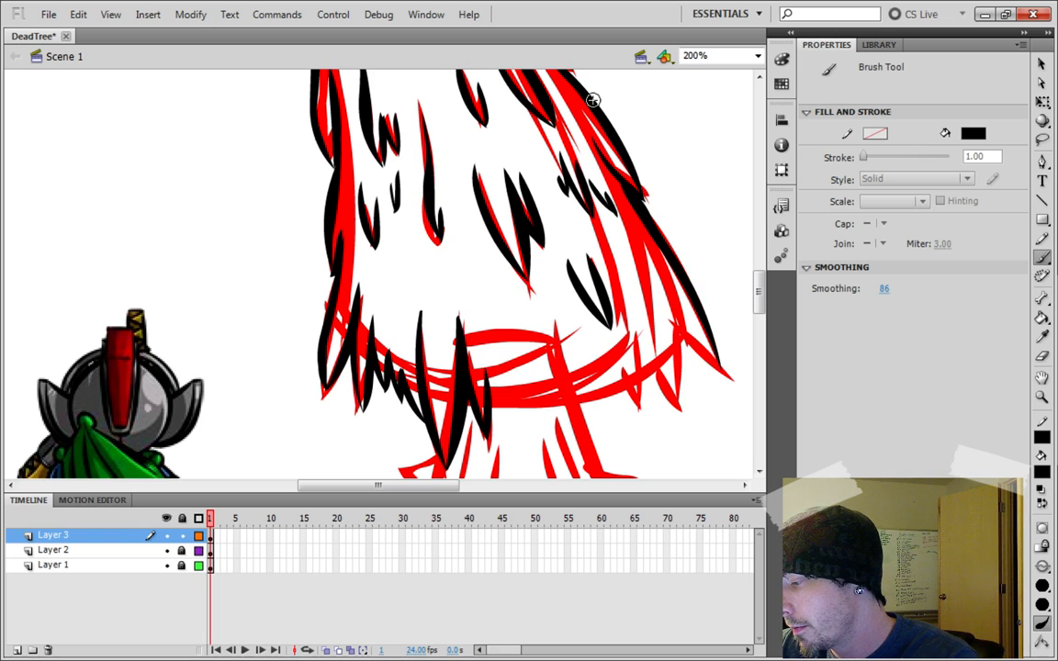
pyautogui.hotkey('ctrl', 'z')
pyautogui.moveTo(718, 365)
pyautogui.mouseDown()
pyautogui.moveTo(671, 252)
pyautogui.moveTo(624, 188)
pyautogui.moveTo(708, 372)
pyautogui.mouseUp()
pyautogui.hotkey('ctrl', 'z')
pyautogui.moveTo(761, 294)
pyautogui.mouseDown()
pyautogui.moveTo(757, 270)
pyautogui.moveTo(757, 286)
pyautogui.mouseUp()
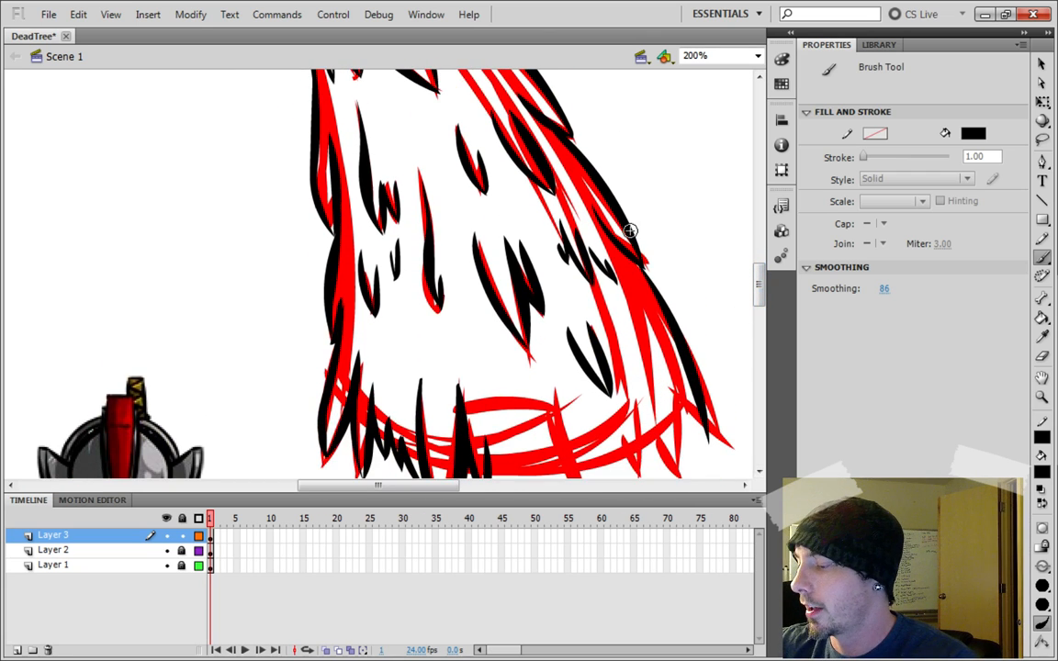
pyautogui.moveTo(630, 230); pyautogui.dragTo(661, 294)
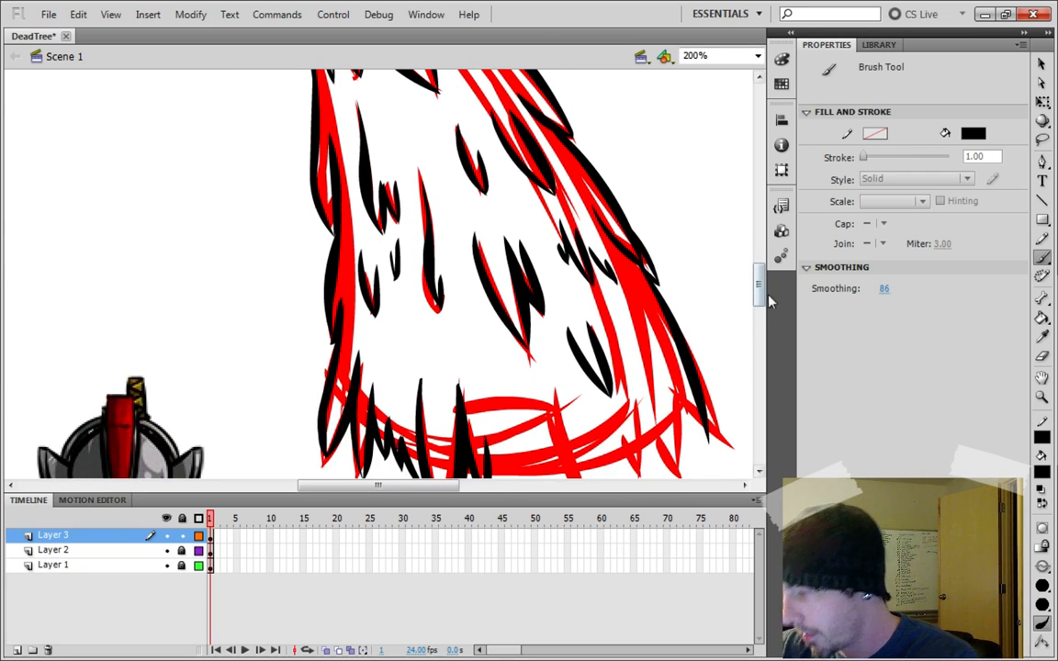
# Try to extend the next higher leaf tip on the foliage's right edge so it overlaps the outline below
pyautogui.moveTo(758, 279); pyautogui.dragTo(751, 271)
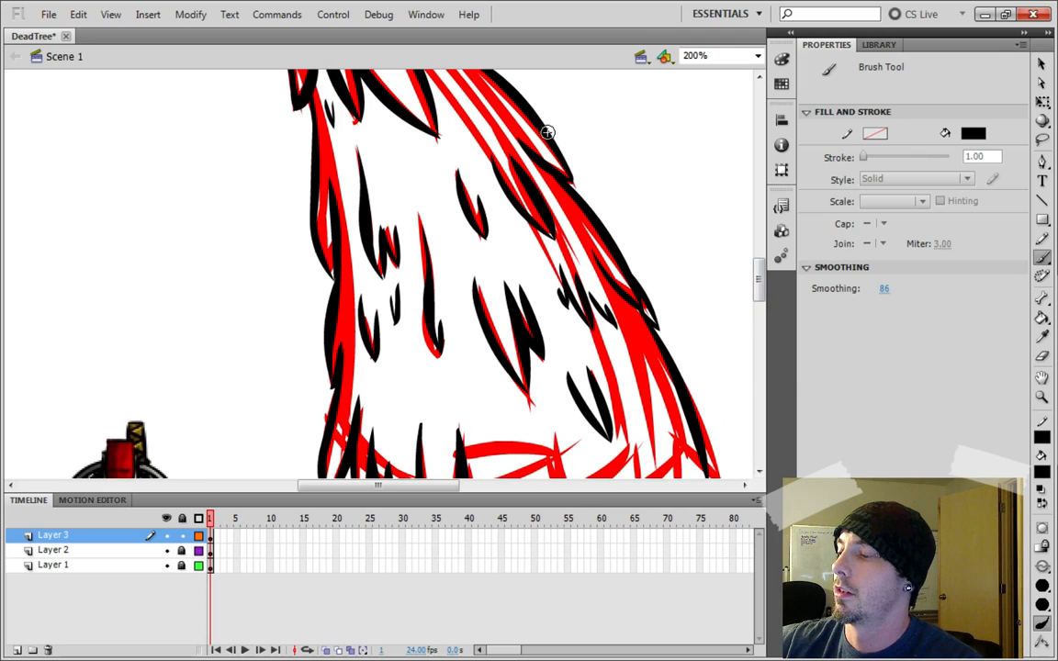
pyautogui.moveTo(548, 134); pyautogui.dragTo(587, 204)
pyautogui.hotkey('ctrl', 'z')
pyautogui.moveTo(556, 141); pyautogui.dragTo(592, 217)
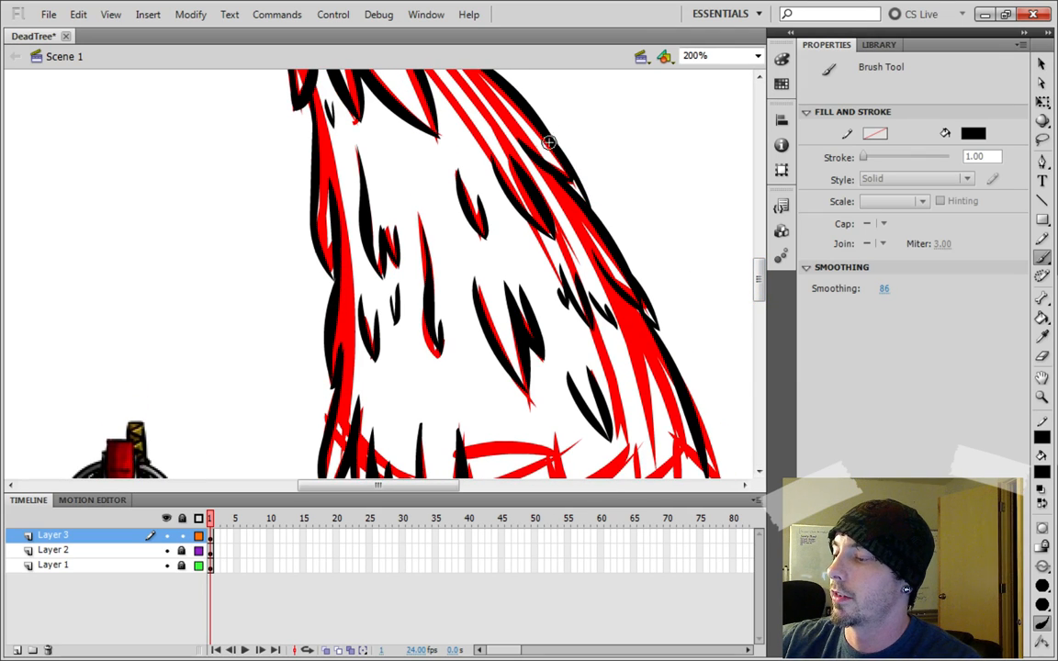
pyautogui.hotkey('ctrl', 'z')
# Ink the hanging leaf tips at the foliage's lower right corner, working inward along the bottom edge
pyautogui.moveTo(758, 280)
pyautogui.mouseDown()
pyautogui.moveTo(758, 269)
pyautogui.moveTo(758, 295)
pyautogui.mouseUp()
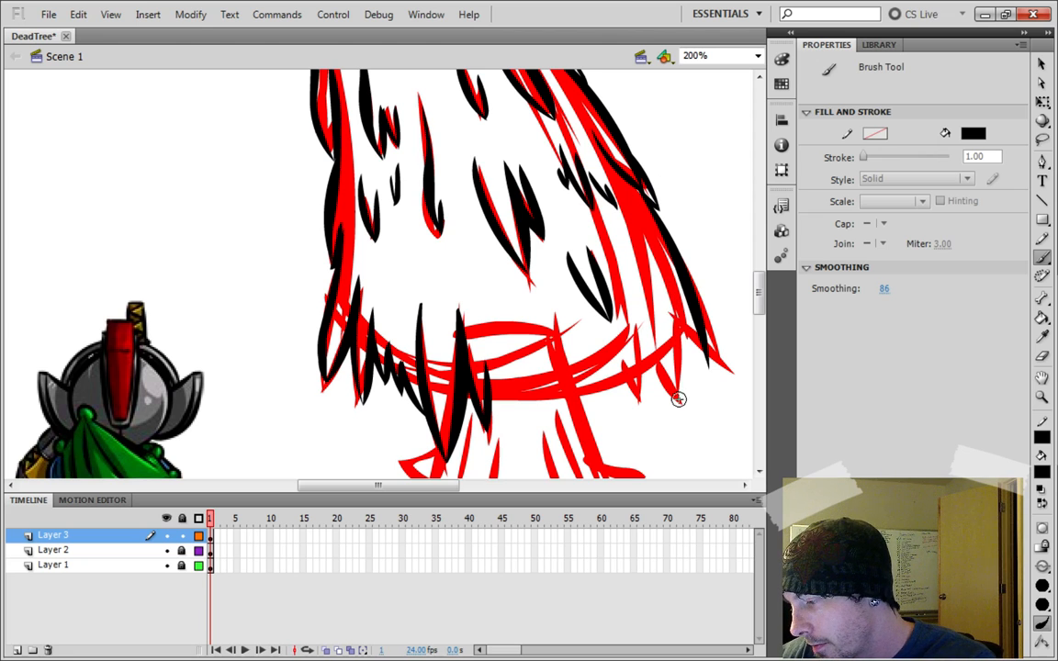
pyautogui.moveTo(678, 398); pyautogui.dragTo(659, 292)
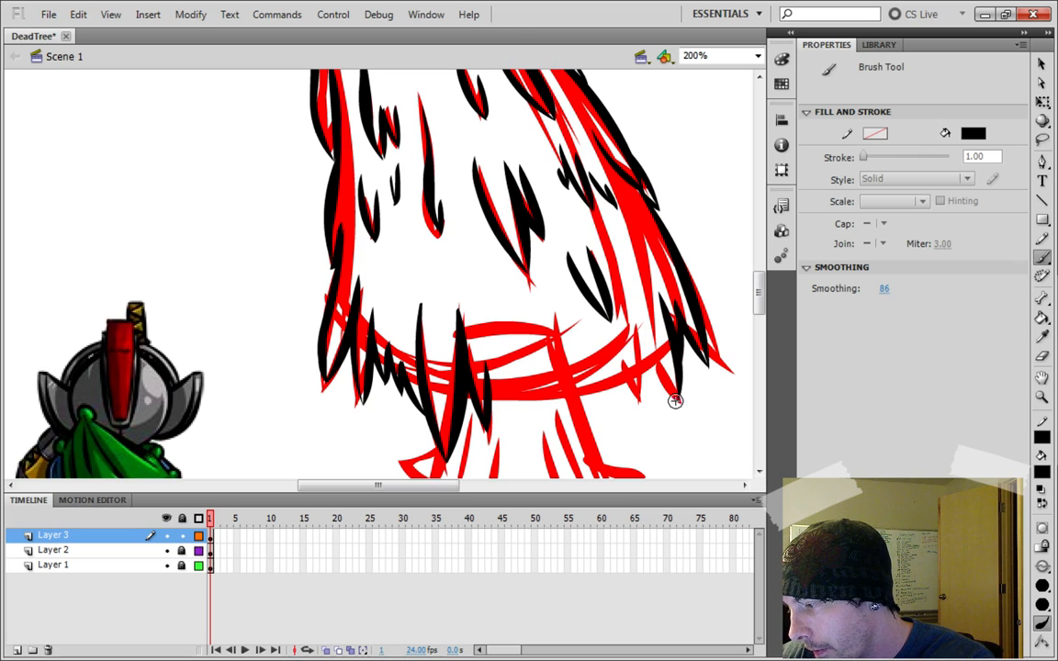
pyautogui.moveTo(679, 401); pyautogui.dragTo(644, 331)
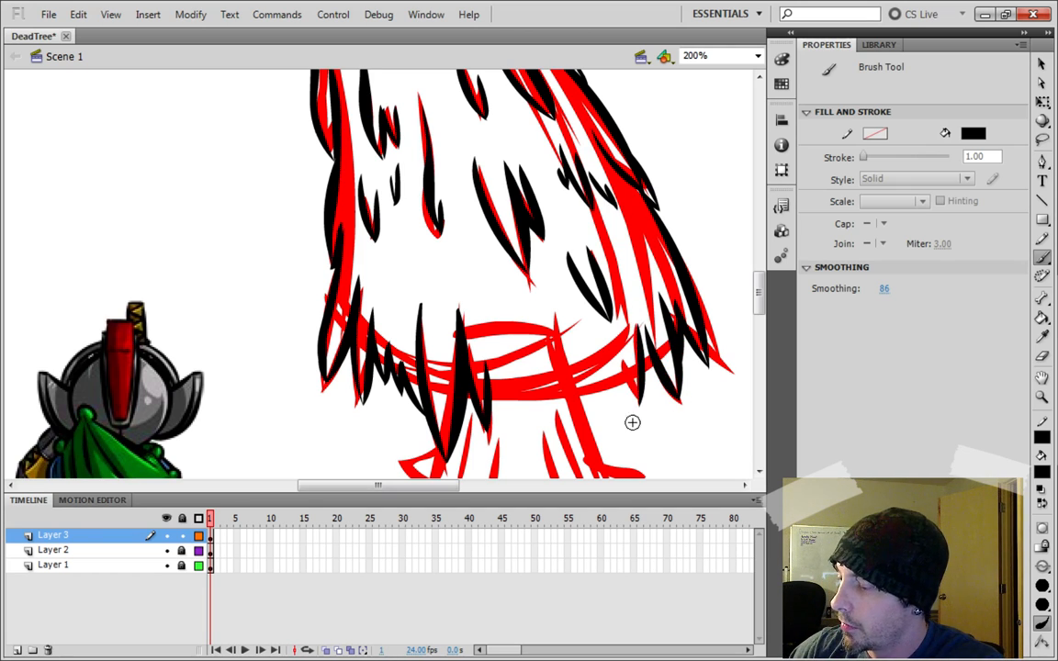
pyautogui.moveTo(635, 328); pyautogui.dragTo(640, 405)
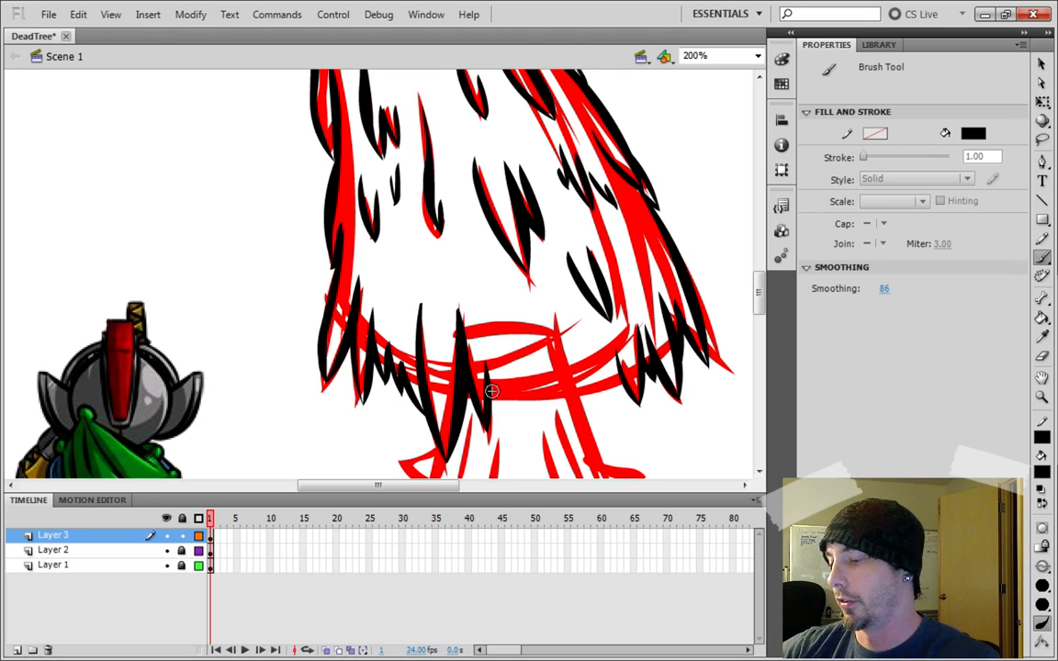
# Ink both sides of the V-shaped hanging leaf over the trunk's right side
pyautogui.moveTo(530, 344); pyautogui.dragTo(564, 431)
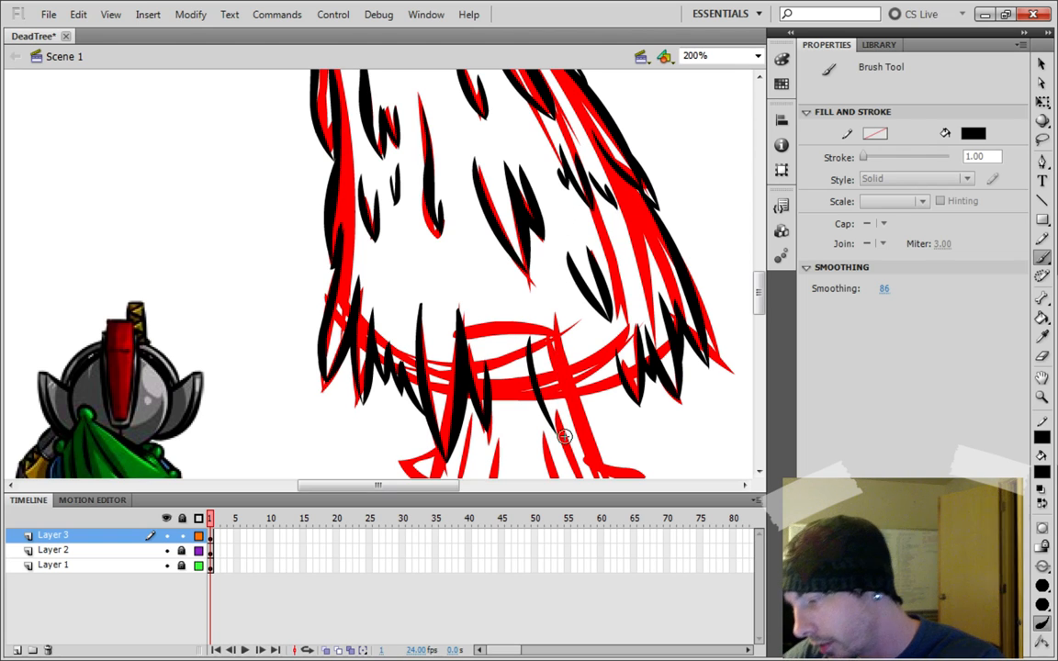
pyautogui.moveTo(556, 434); pyautogui.dragTo(566, 336)
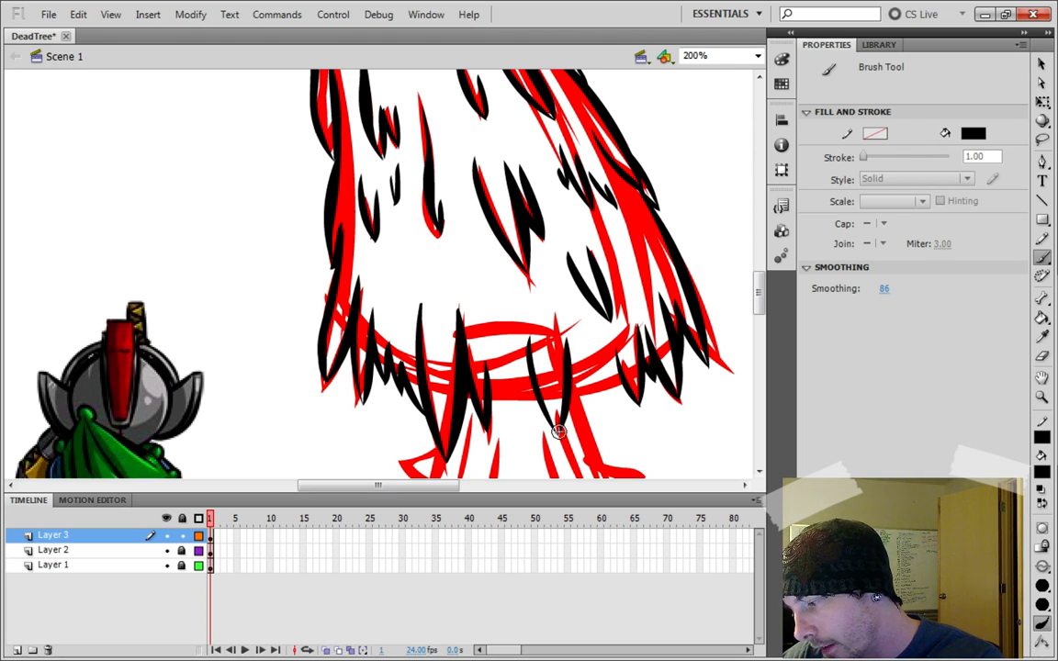
pyautogui.hotkey('ctrl', 'z')
pyautogui.moveTo(562, 418); pyautogui.dragTo(559, 334)
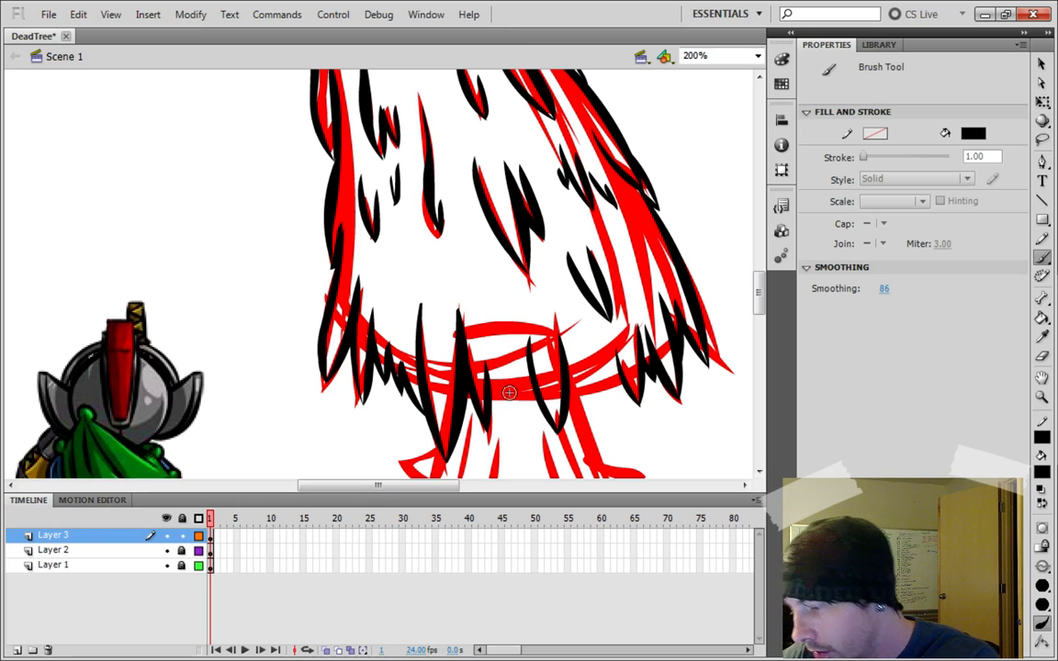
# Ink the small hanging leaf tips that fill the bottom edge between the two large leaves over the trunk
pyautogui.moveTo(488, 375)
pyautogui.mouseDown()
pyautogui.moveTo(507, 407)
pyautogui.moveTo(493, 345)
pyautogui.mouseUp()
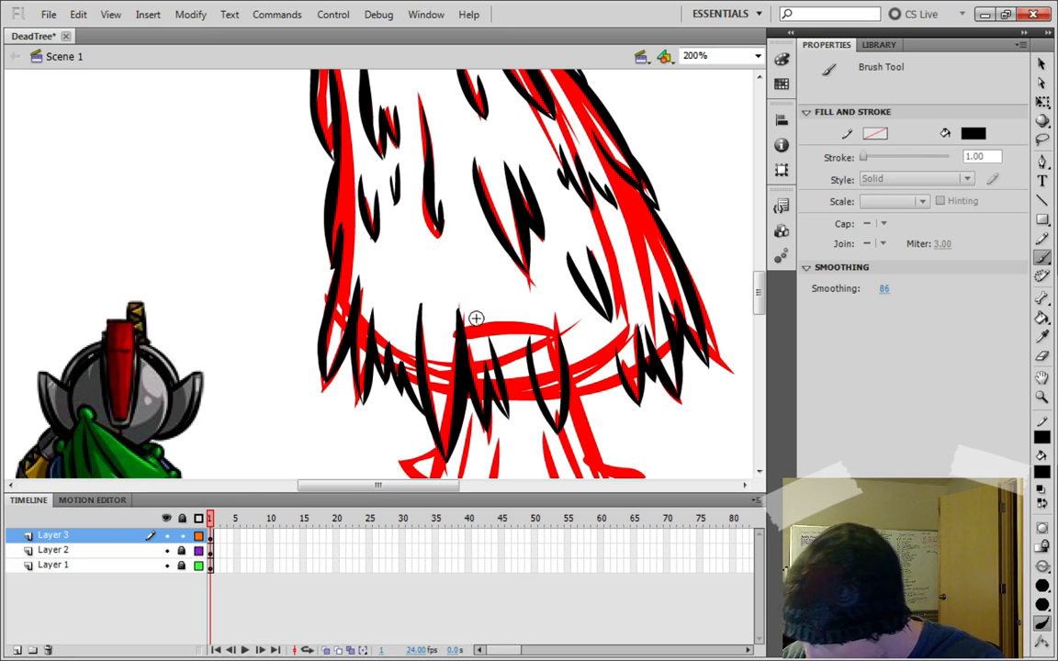
pyautogui.hotkey('ctrl', 'z')
pyautogui.moveTo(508, 418); pyautogui.dragTo(495, 366)
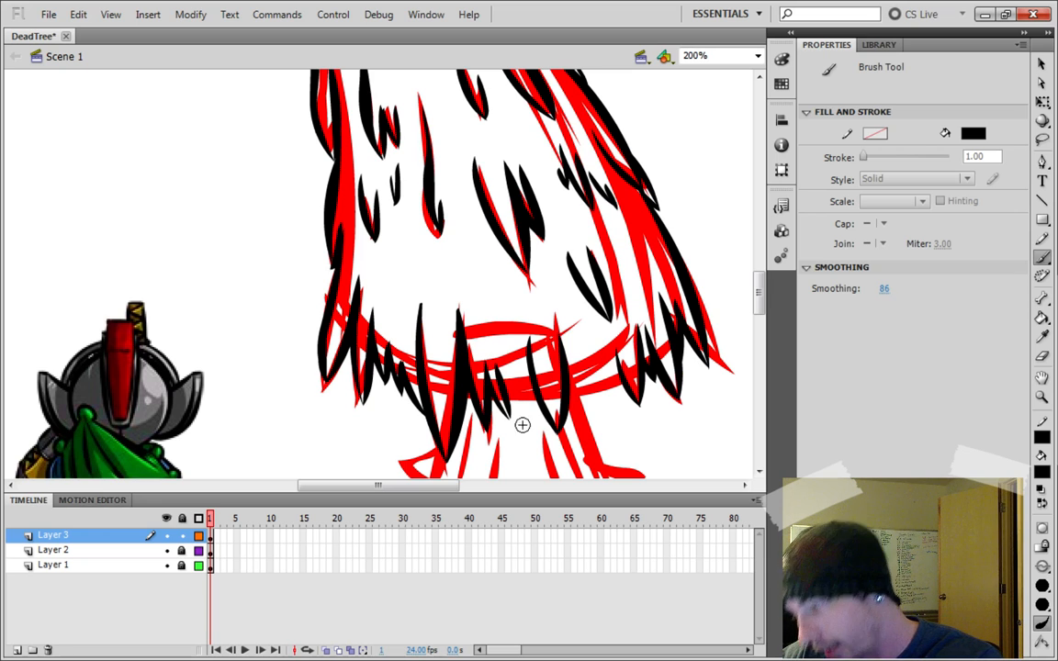
pyautogui.hotkey('ctrl', 'z')
pyautogui.moveTo(508, 417); pyautogui.dragTo(496, 356)
pyautogui.hotkey('ctrl', 'z')
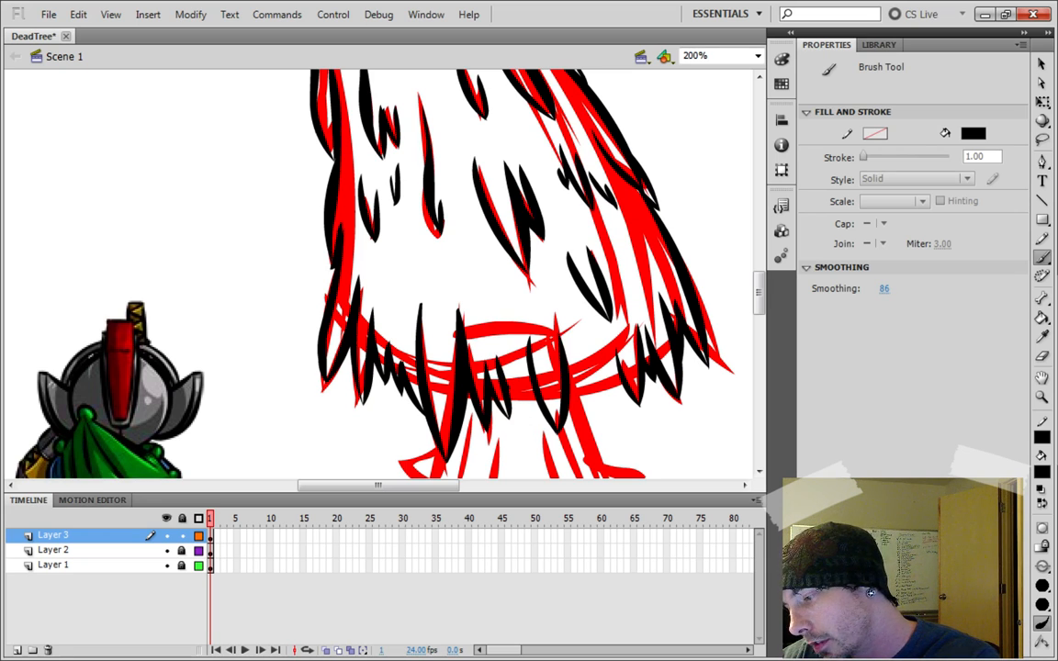
pyautogui.moveTo(492, 400); pyautogui.dragTo(459, 350)
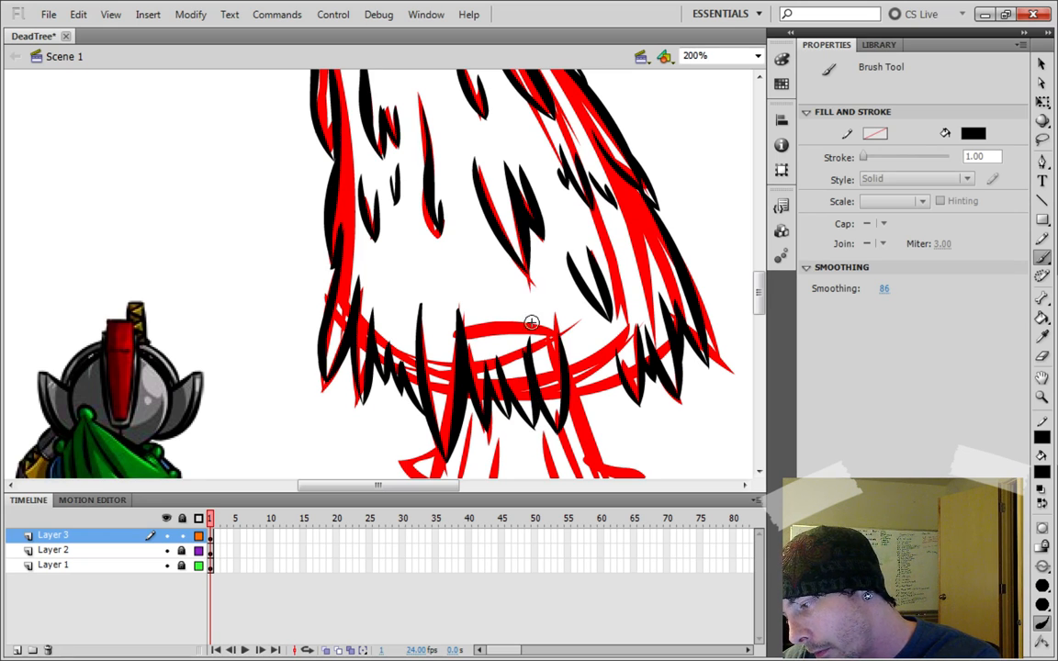
# Close the foliage's bottom edge with leaf tips between the V-shaped leaf and the lower right corner leaves
pyautogui.moveTo(543, 418); pyautogui.dragTo(549, 437)
pyautogui.hotkey('ctrl', 'z')
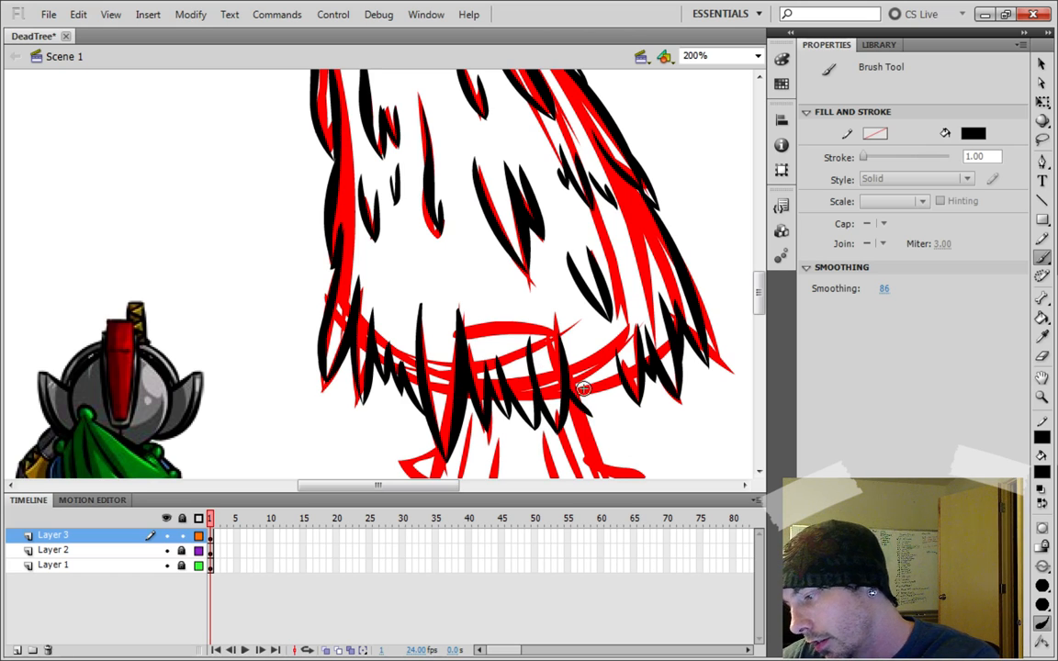
pyautogui.moveTo(582, 397)
pyautogui.mouseDown()
pyautogui.moveTo(573, 373)
pyautogui.moveTo(601, 429)
pyautogui.mouseUp()
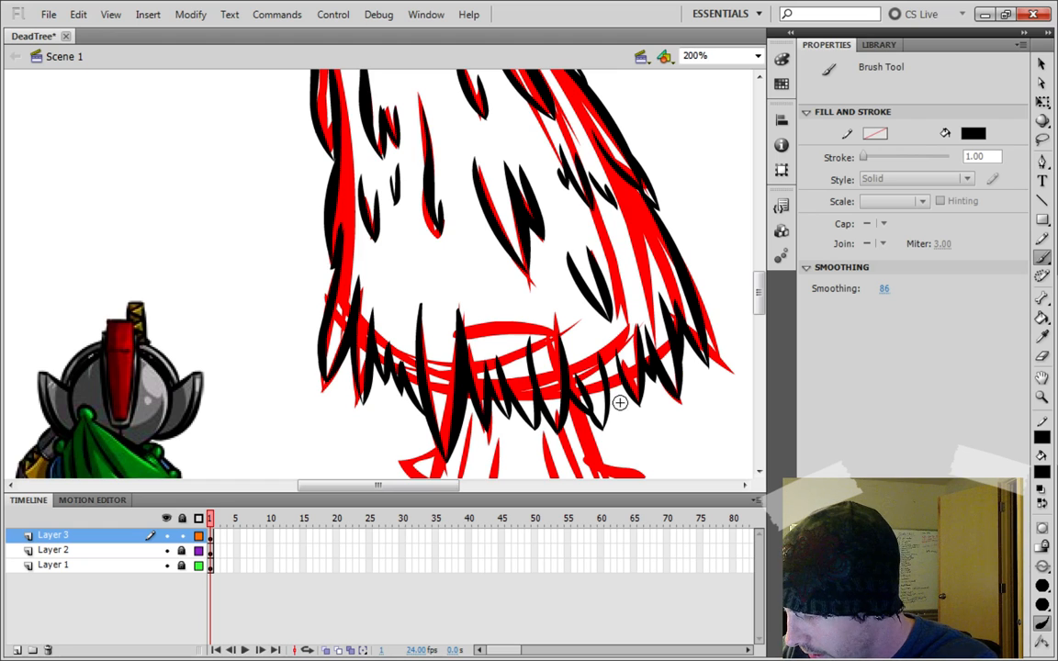
pyautogui.moveTo(603, 371); pyautogui.dragTo(630, 413)
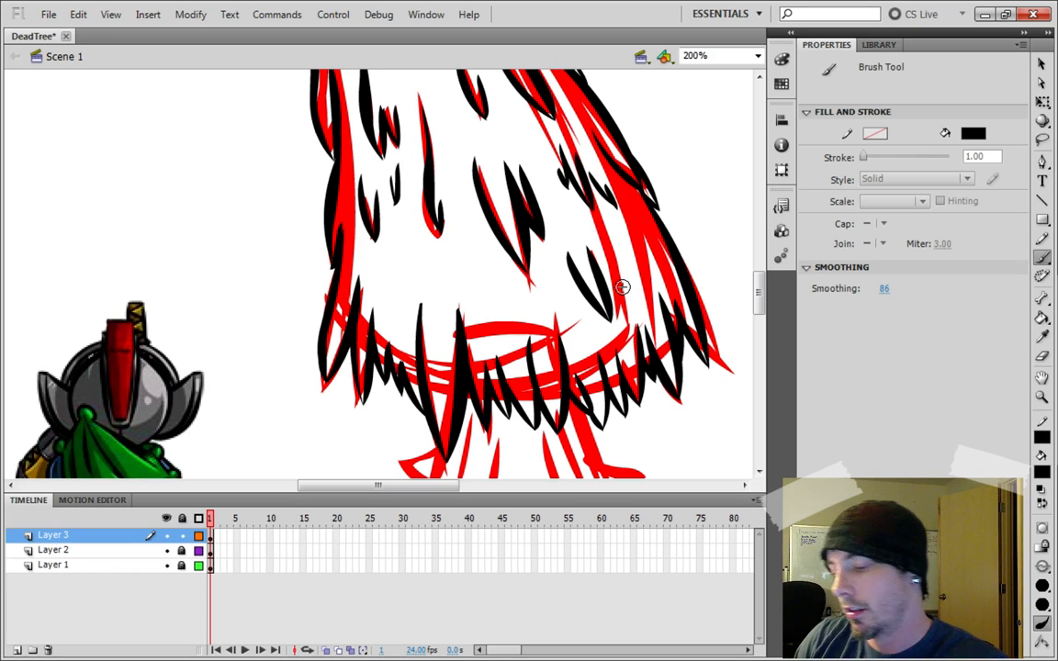
# Hide the red sketch on Layer 2 and ink small extra leaf marks across the foliage and near its pointed top
pyautogui.click(167, 550)
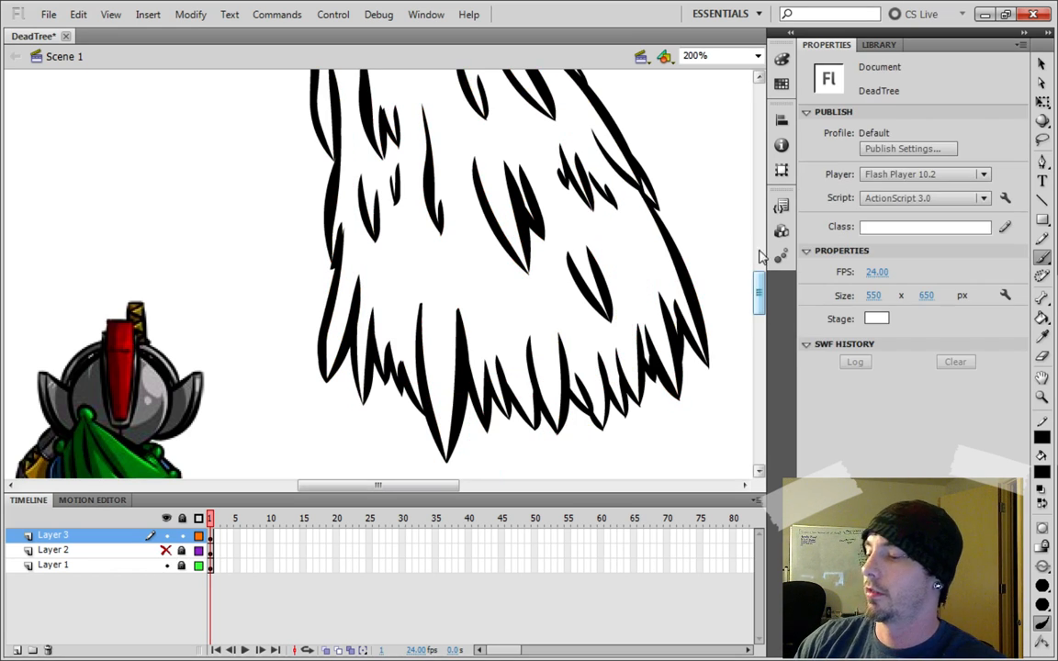
pyautogui.click(757, 56)
pyautogui.click(717, 122)
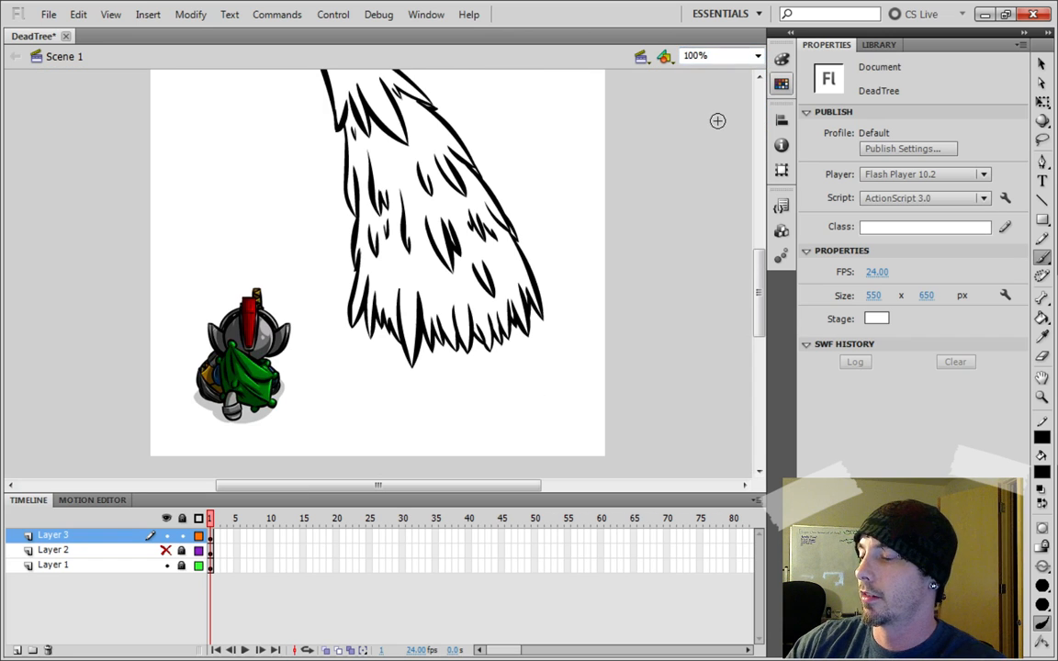
pyautogui.moveTo(759, 334)
pyautogui.mouseDown()
pyautogui.moveTo(748, 317)
pyautogui.moveTo(732, 325)
pyautogui.mouseUp()
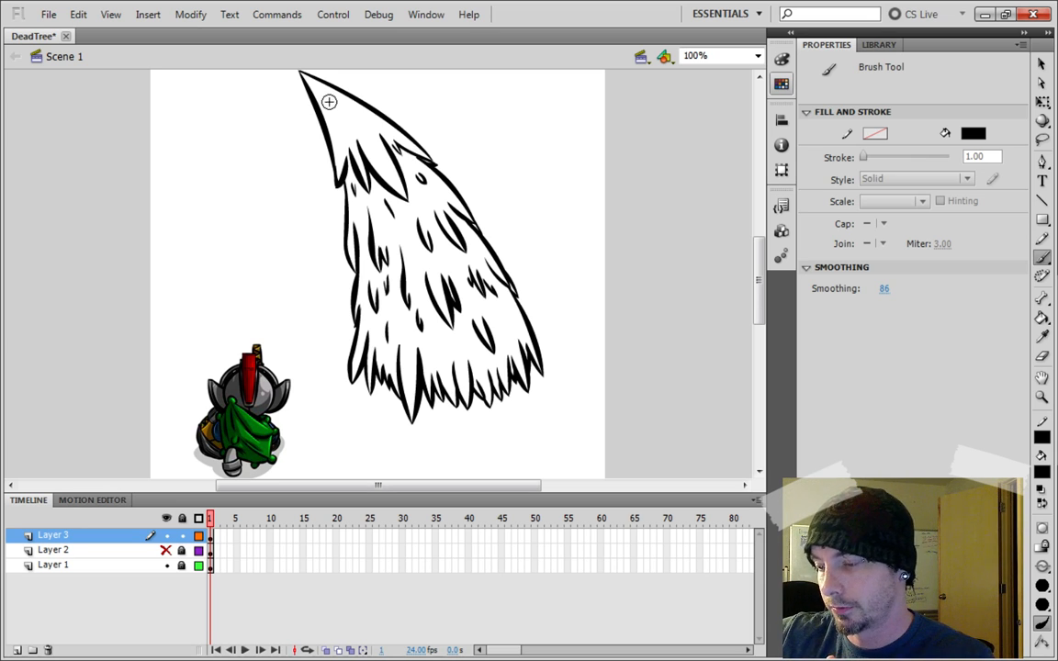
pyautogui.moveTo(331, 103)
pyautogui.mouseDown()
pyautogui.moveTo(342, 122)
pyautogui.moveTo(358, 123)
pyautogui.mouseUp()
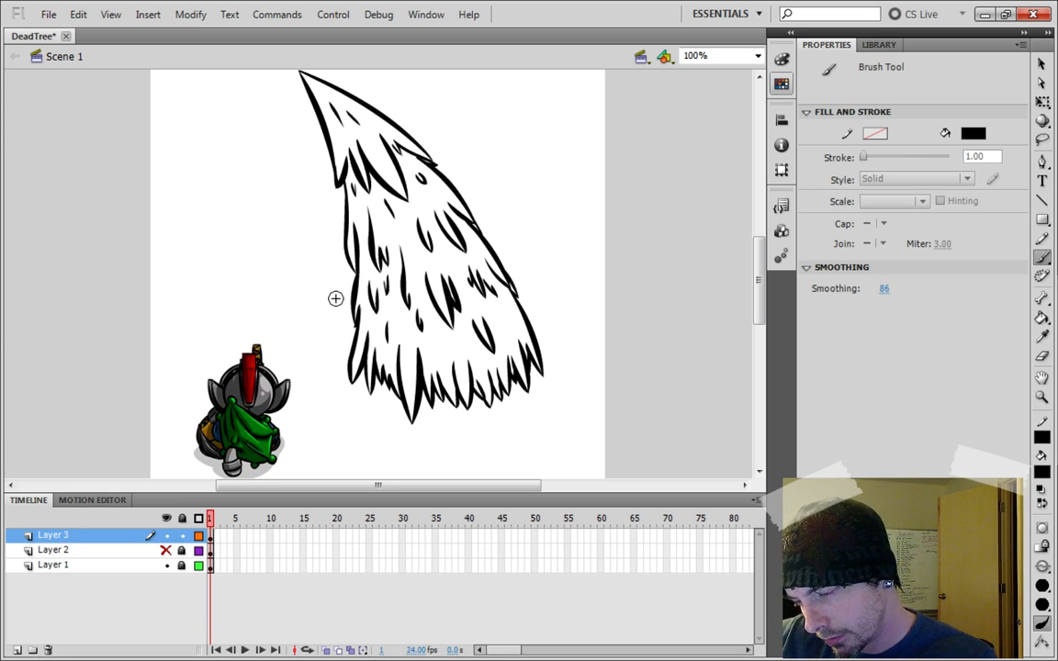
# Show the red sketch on Layer 2 again and rename Layer 3 to TreeTop
pyautogui.click(166, 550)
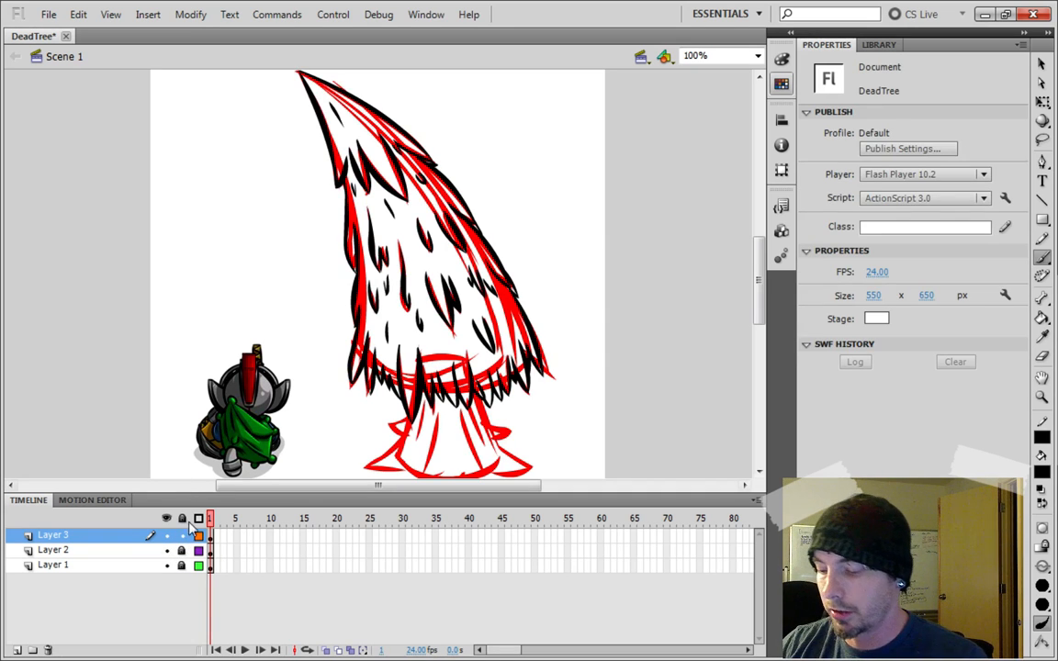
pyautogui.doubleClick(54, 538)
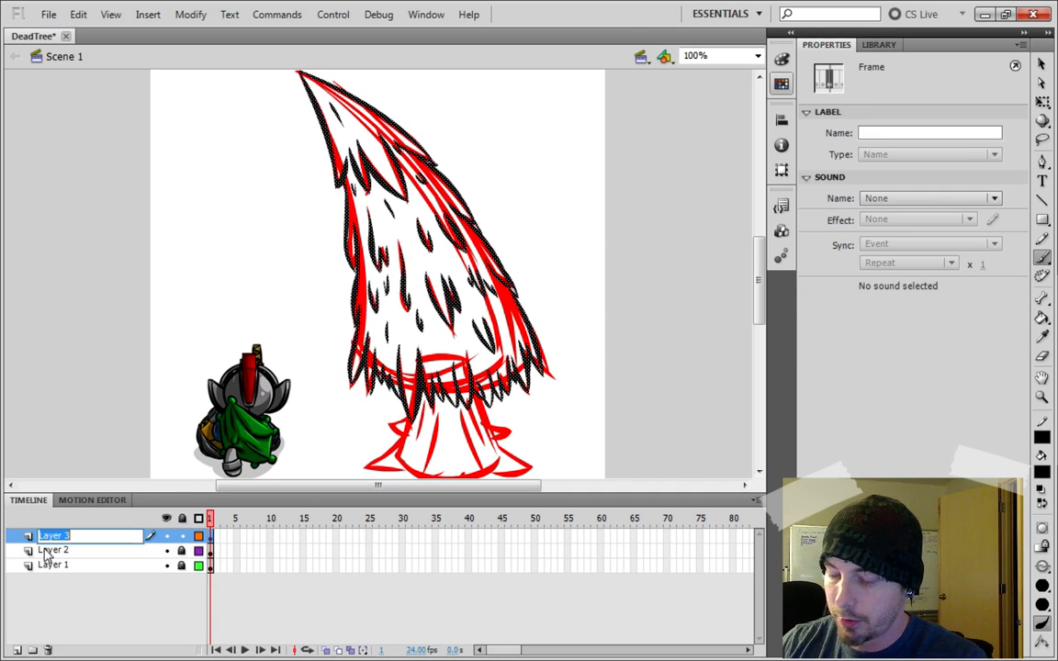
pyautogui.write('Tre')
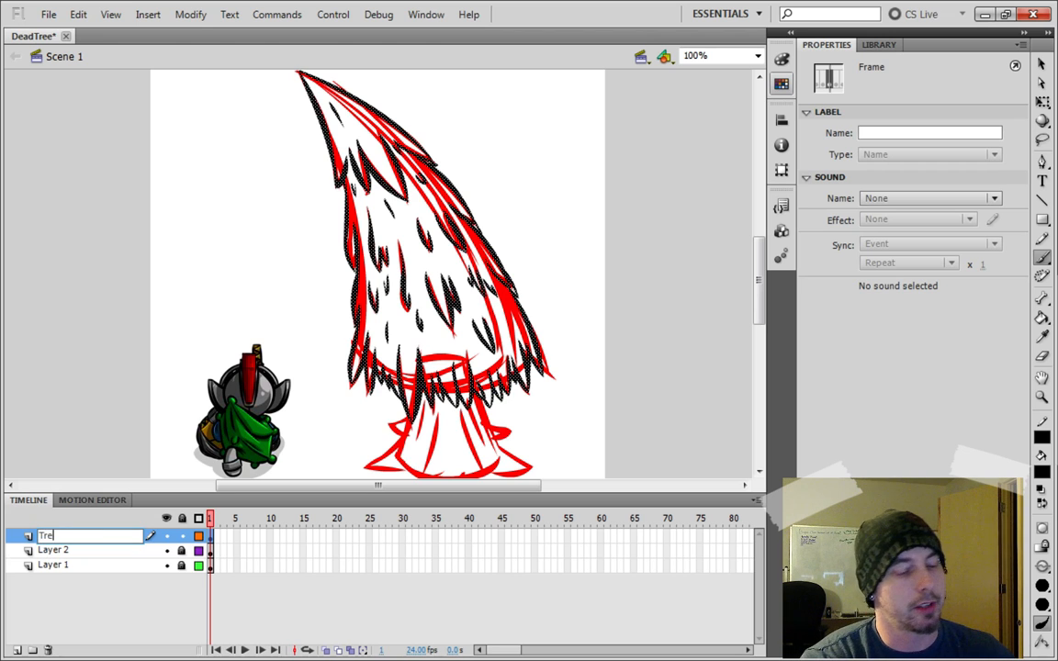
pyautogui.write('eTop')
pyautogui.press('Return')
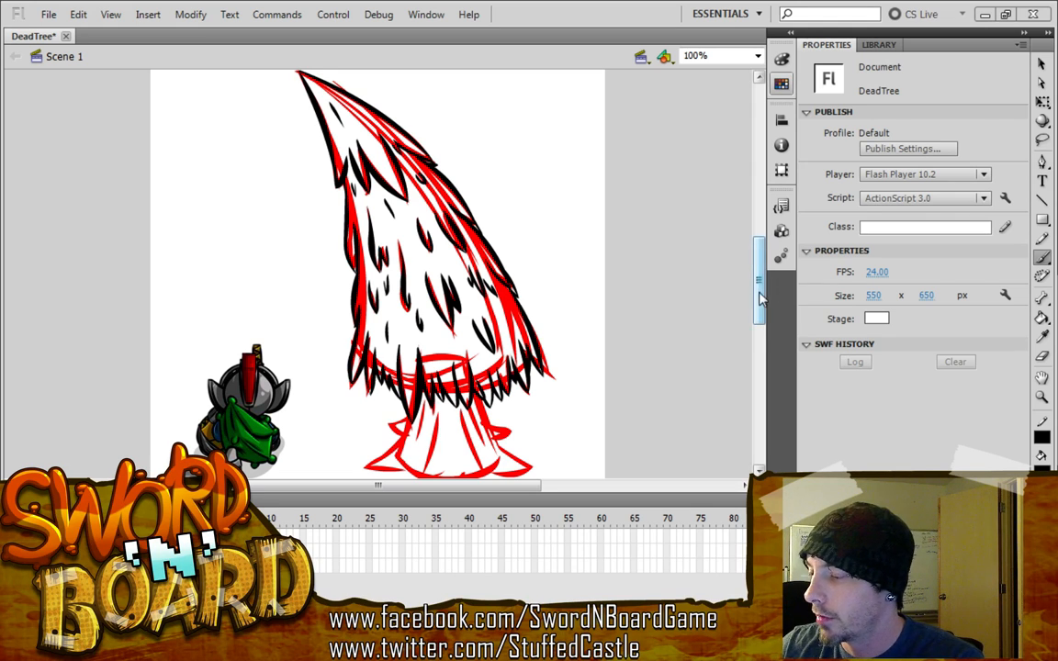
# Hide the black treetop ink and, at 200% zoom, ink the trunk's left edge from its cut top down towards the left root
pyautogui.scroll(-3, 687, 276)
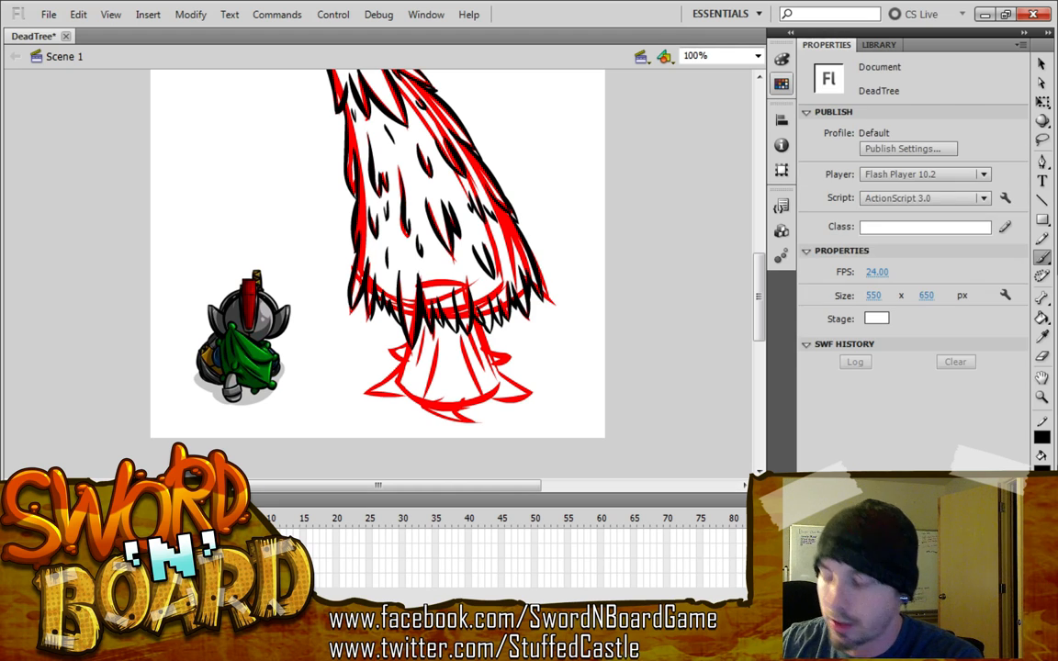
pyautogui.click(688, 56)
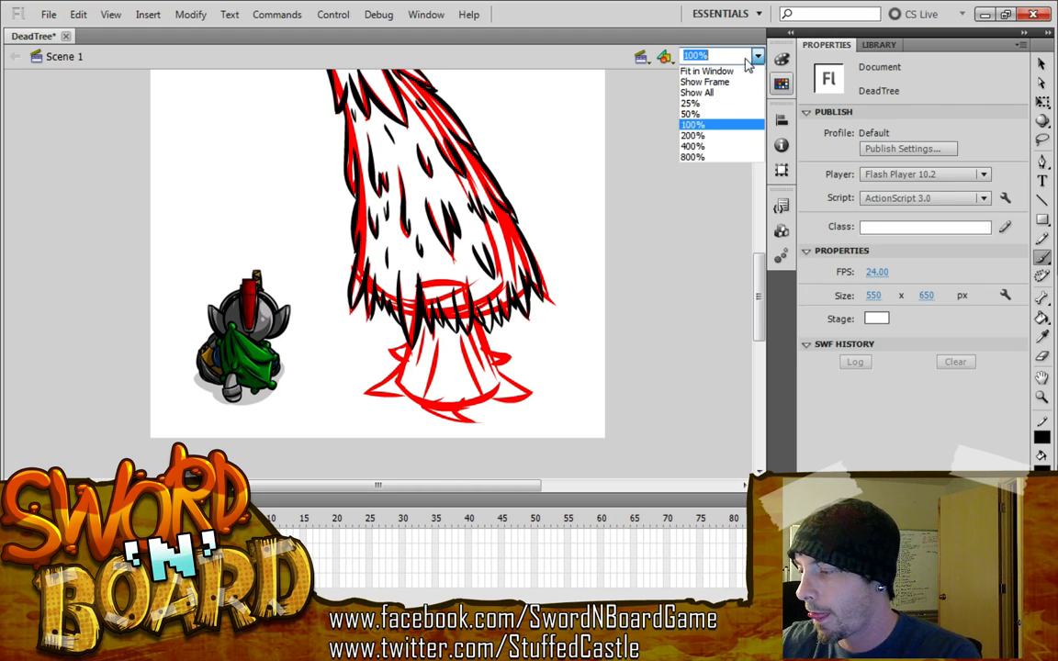
pyautogui.click(706, 136)
pyautogui.moveTo(758, 293); pyautogui.dragTo(757, 308)
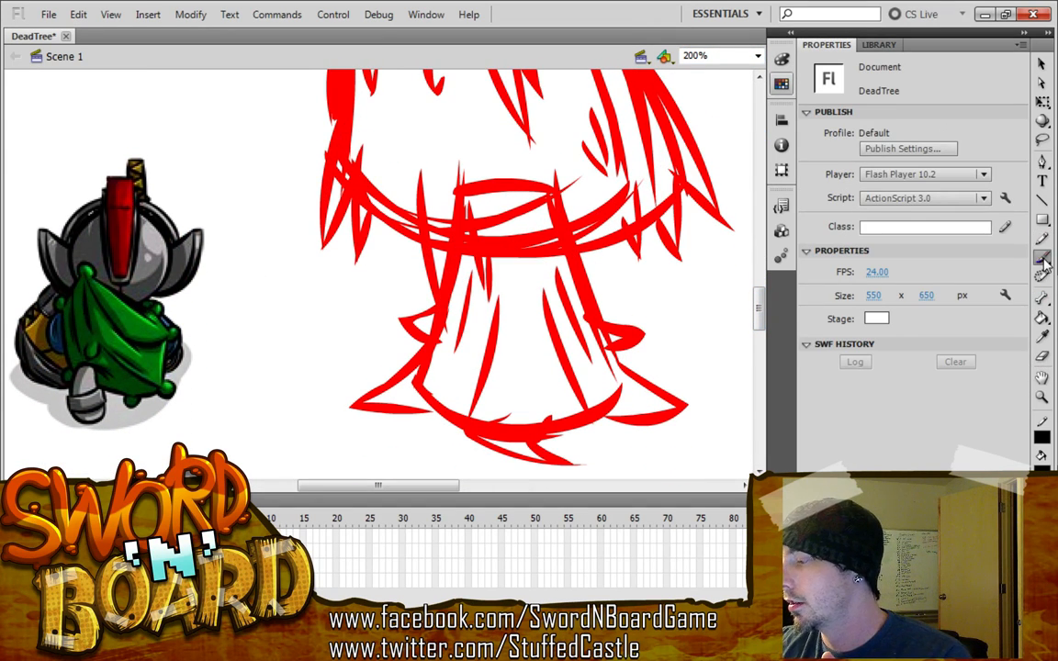
pyautogui.moveTo(755, 316); pyautogui.dragTo(757, 312)
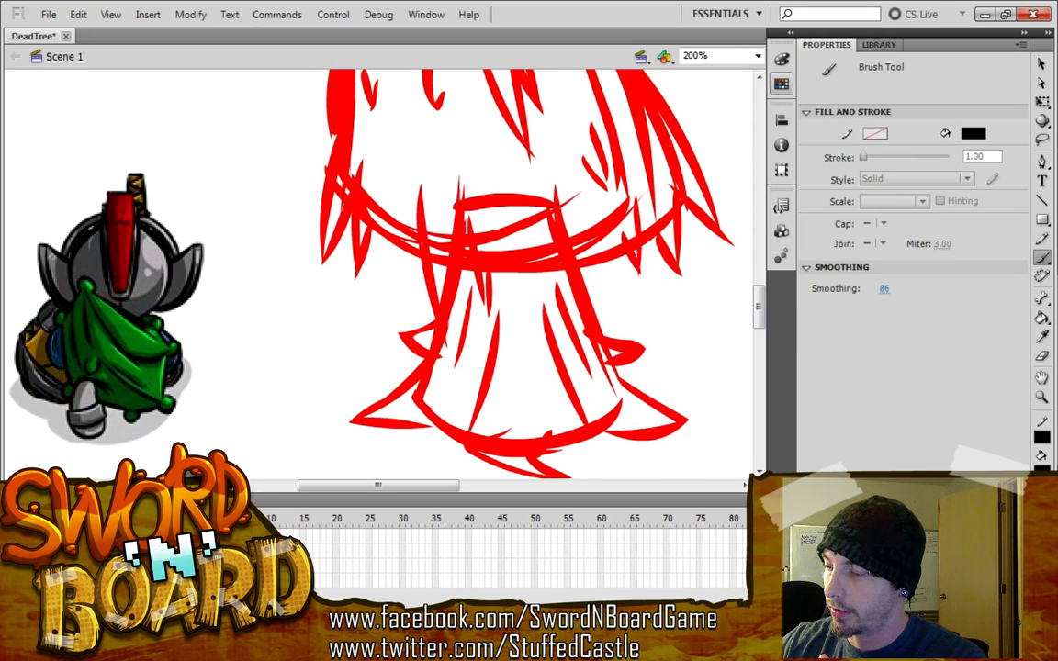
pyautogui.moveTo(455, 261); pyautogui.dragTo(420, 364)
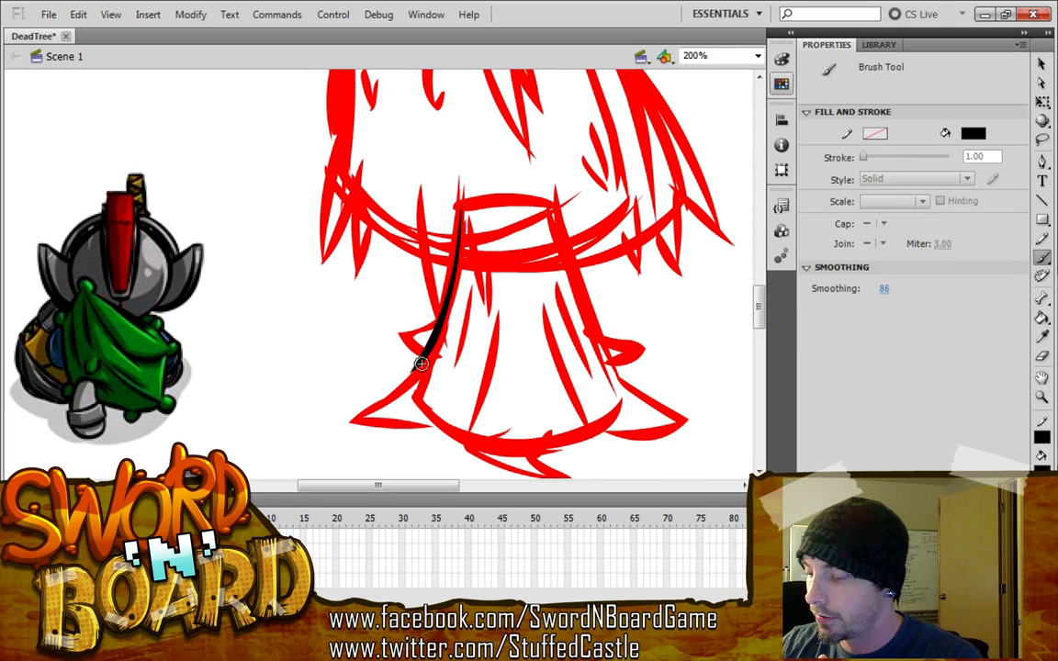
pyautogui.hotkey('ctrl', 'z')
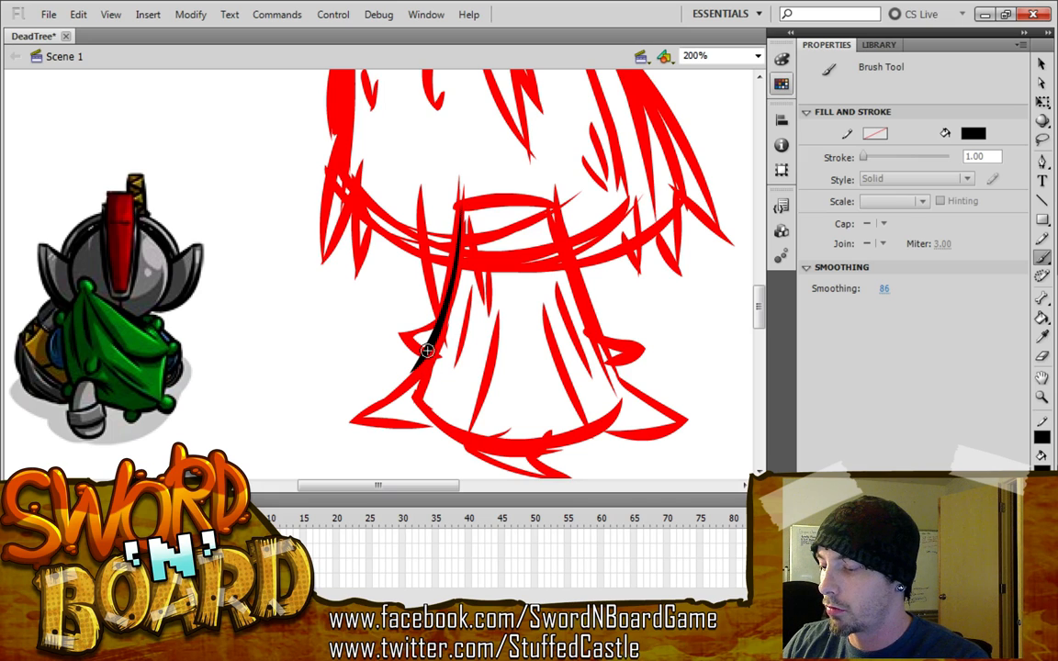
# Extend the trunk's left edge and ink the upper side and underside of the pointed left root
pyautogui.moveTo(430, 345)
pyautogui.mouseDown()
pyautogui.moveTo(408, 381)
pyautogui.moveTo(317, 428)
pyautogui.mouseUp()
pyautogui.hotkey('ctrl', 'z')
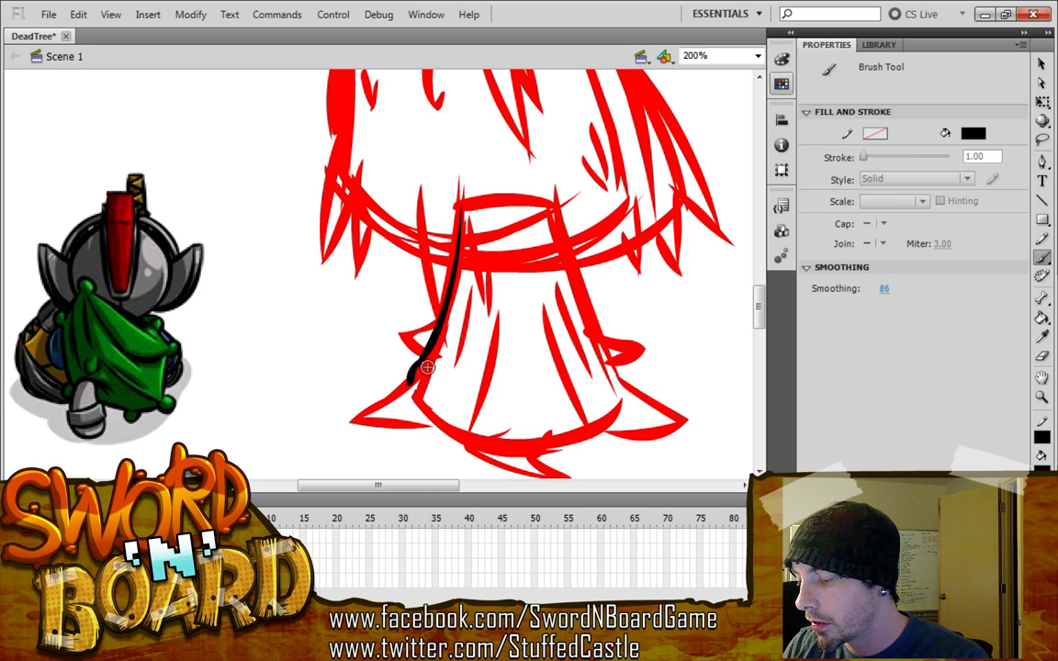
pyautogui.moveTo(407, 388)
pyautogui.mouseDown()
pyautogui.moveTo(355, 421)
pyautogui.moveTo(357, 411)
pyautogui.moveTo(452, 426)
pyautogui.mouseUp()
pyautogui.hotkey('ctrl', 'z')
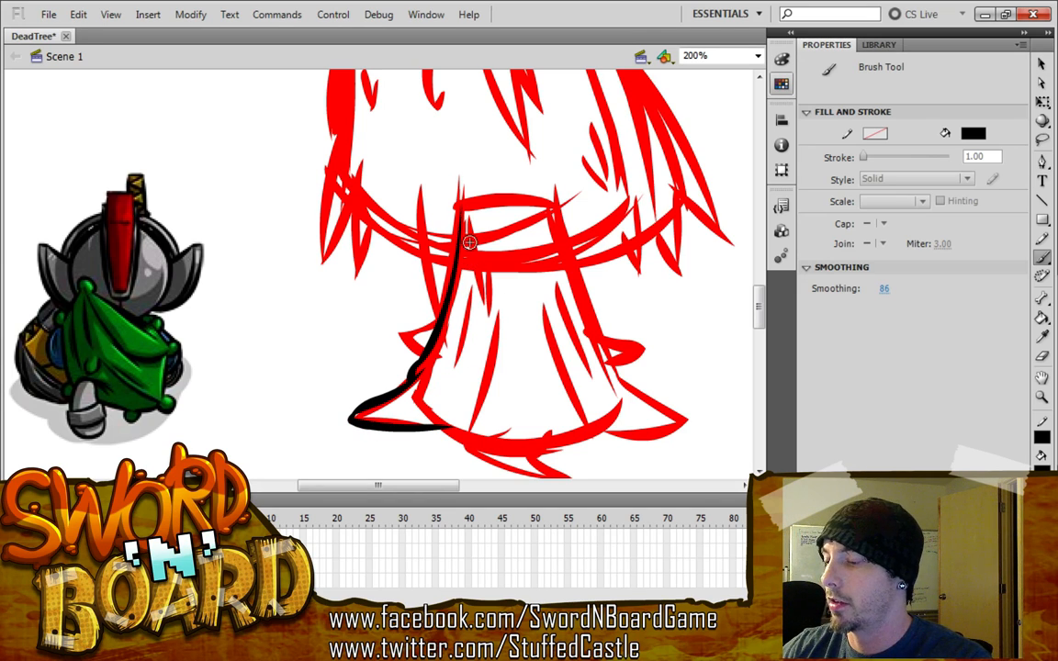
# Ink short thin bark lines just inside the trunk's left edge
pyautogui.moveTo(446, 347)
pyautogui.mouseDown()
pyautogui.moveTo(466, 299)
pyautogui.moveTo(441, 353)
pyautogui.mouseUp()
pyautogui.hotkey('ctrl', 'z')
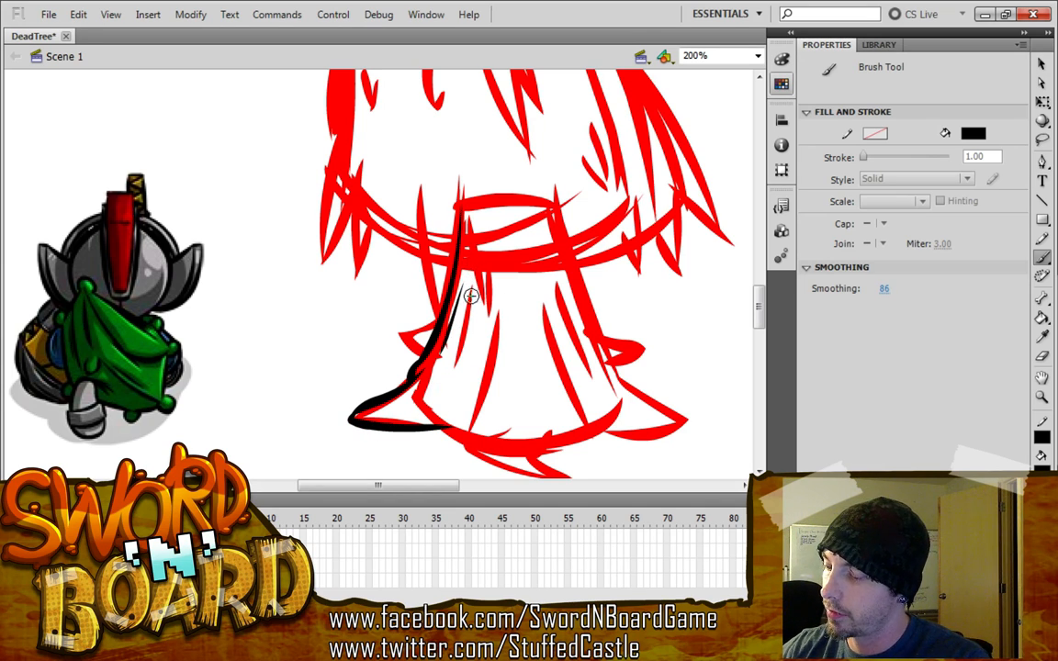
pyautogui.moveTo(469, 273); pyautogui.dragTo(452, 326)
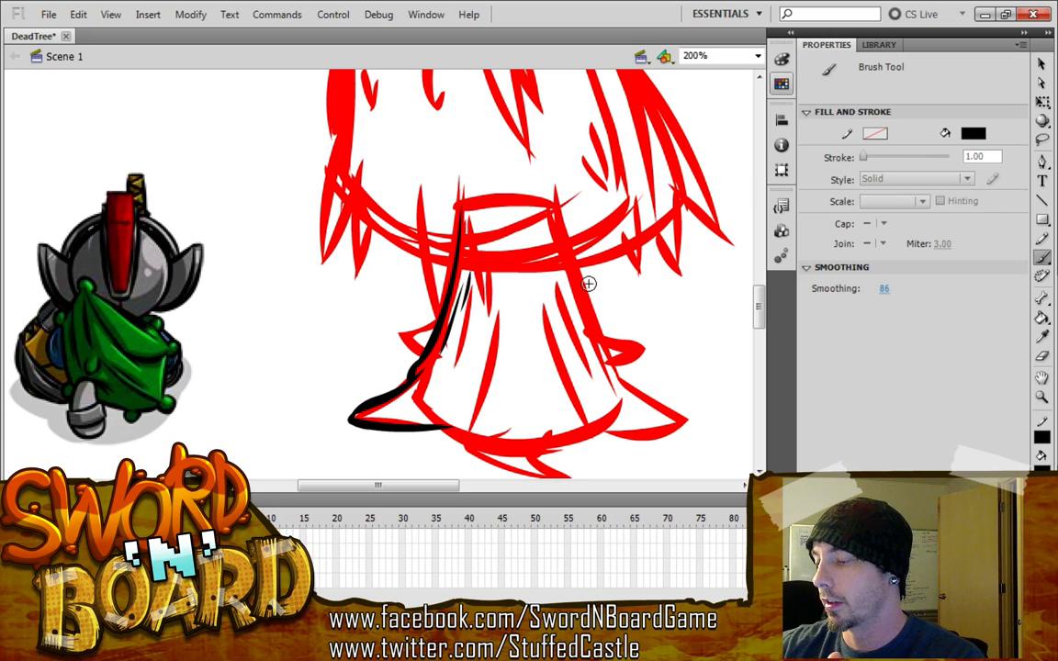
# Ink the trunk's right edge and the upper side of the pointed right root
pyautogui.moveTo(557, 204); pyautogui.dragTo(611, 363)
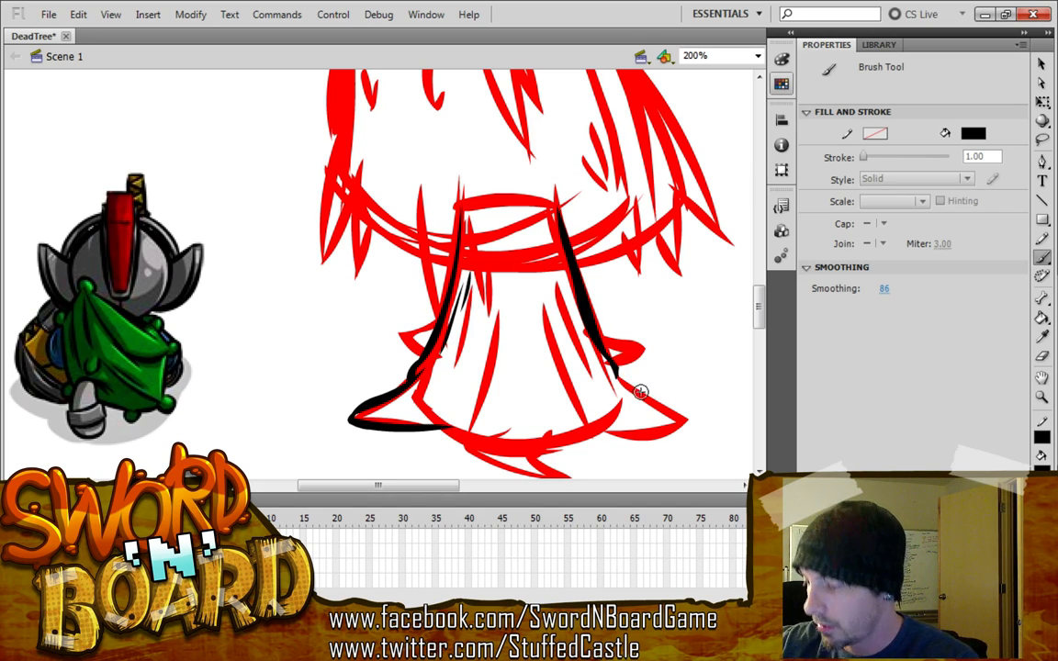
pyautogui.moveTo(611, 371); pyautogui.dragTo(685, 420)
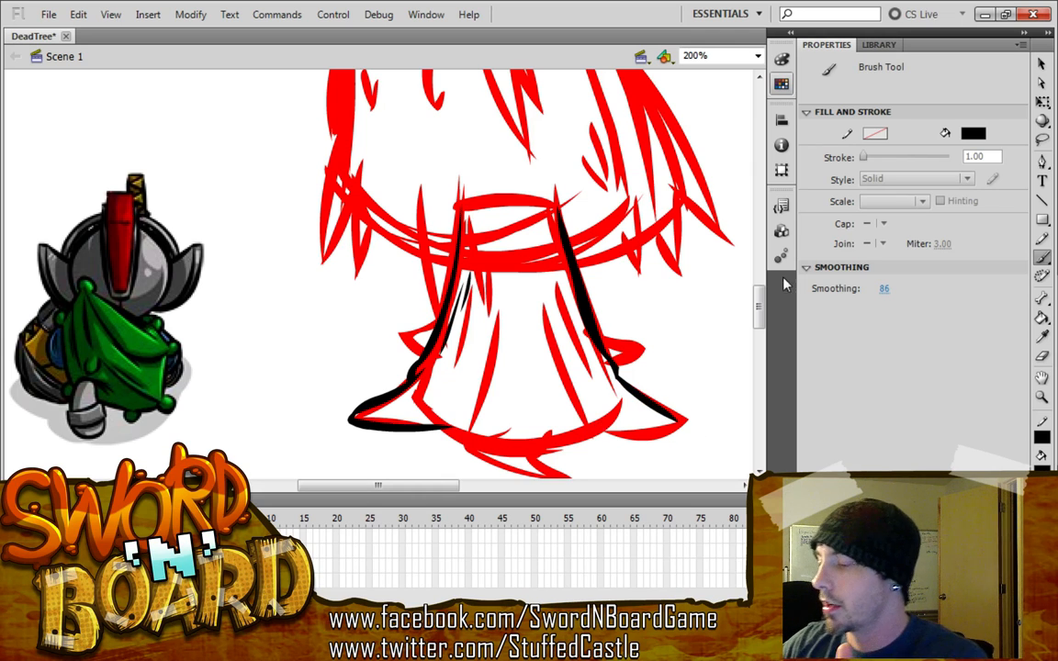
# Ink the thick crease running down to the front root, and close the underside of the right root
pyautogui.scroll(-3, 693, 303)
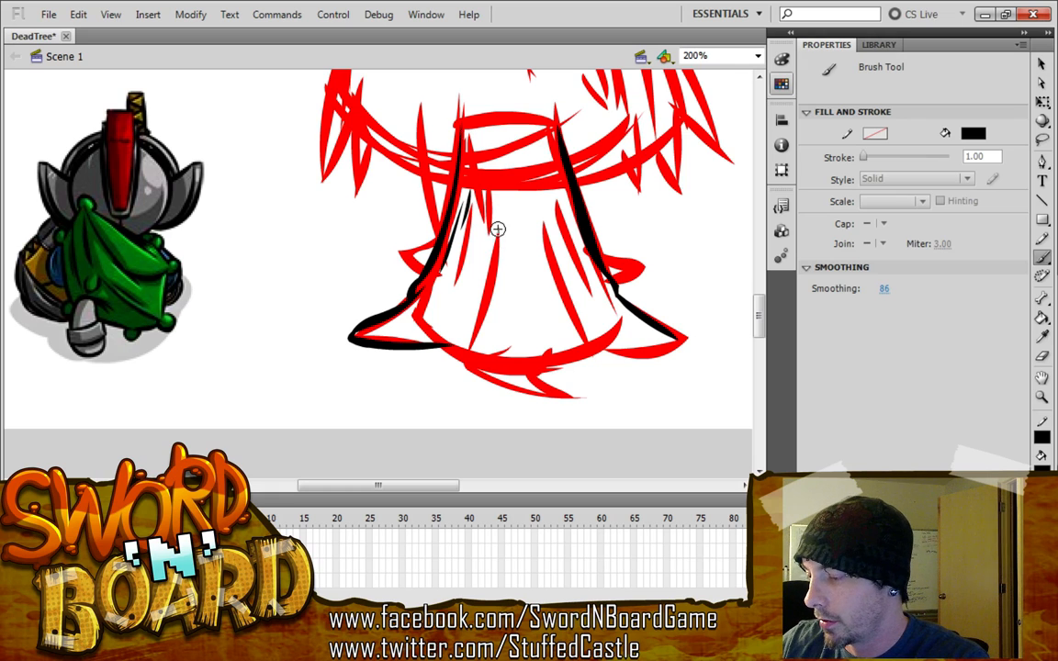
pyautogui.moveTo(497, 229); pyautogui.dragTo(467, 364)
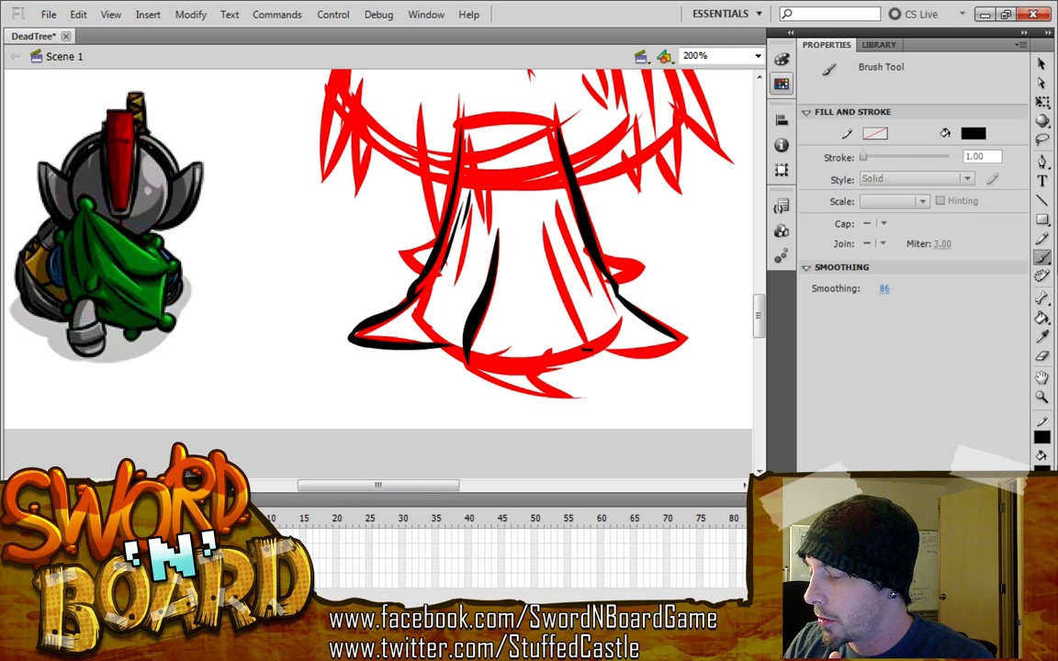
pyautogui.moveTo(643, 349); pyautogui.dragTo(681, 341)
pyautogui.hotkey('ctrl', 'z')
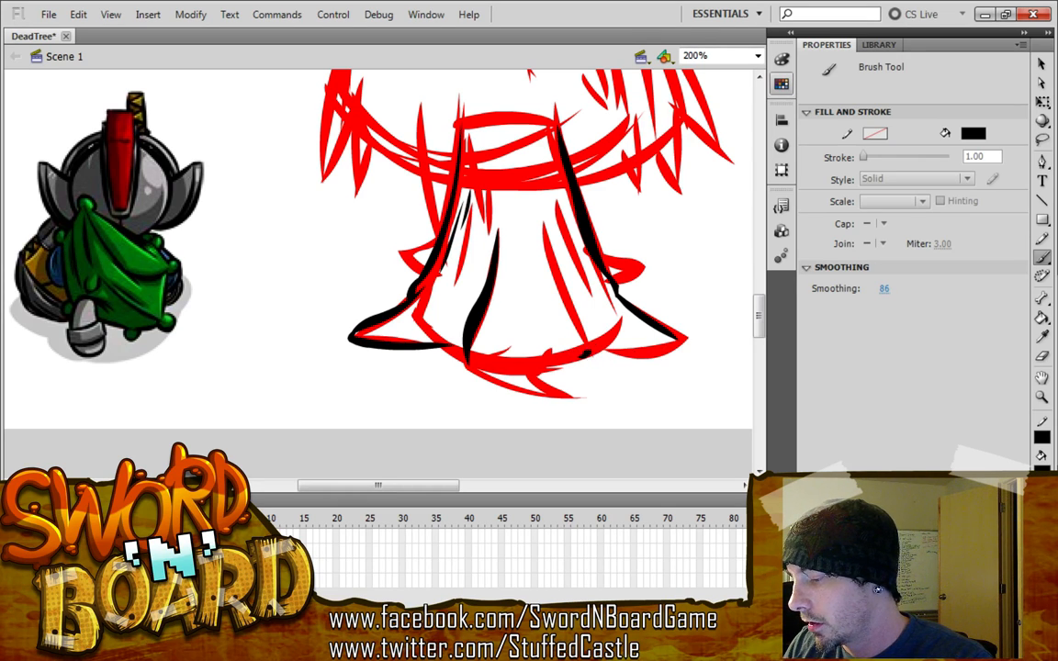
pyautogui.moveTo(580, 354); pyautogui.dragTo(684, 338)
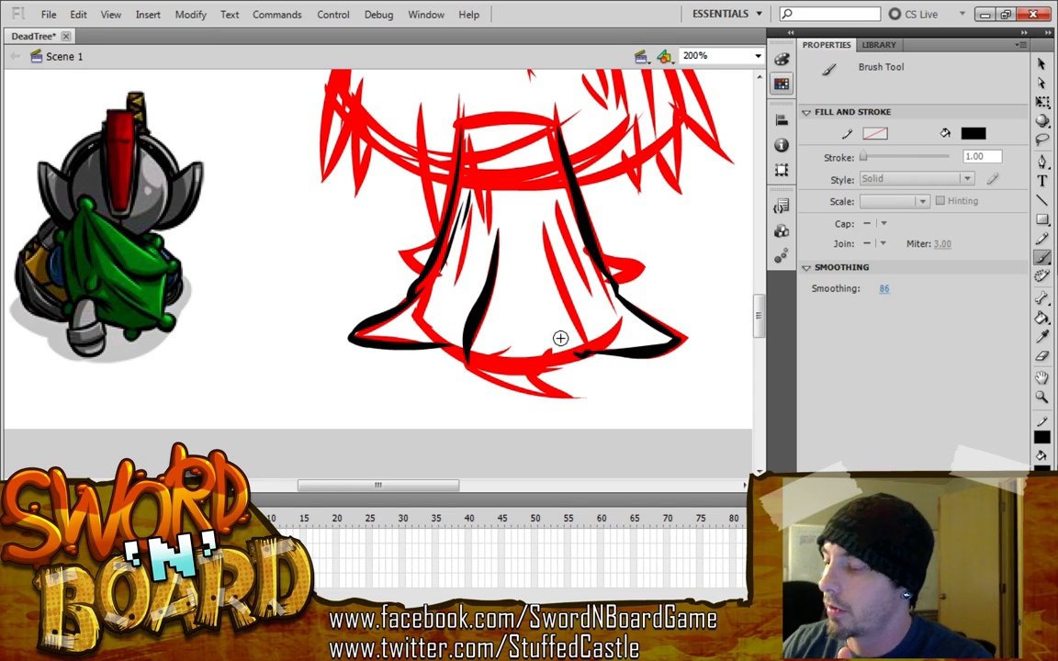
# Ink the curved front root with small creases at the trunk's base, and the two small back roots
pyautogui.moveTo(560, 326); pyautogui.dragTo(554, 360)
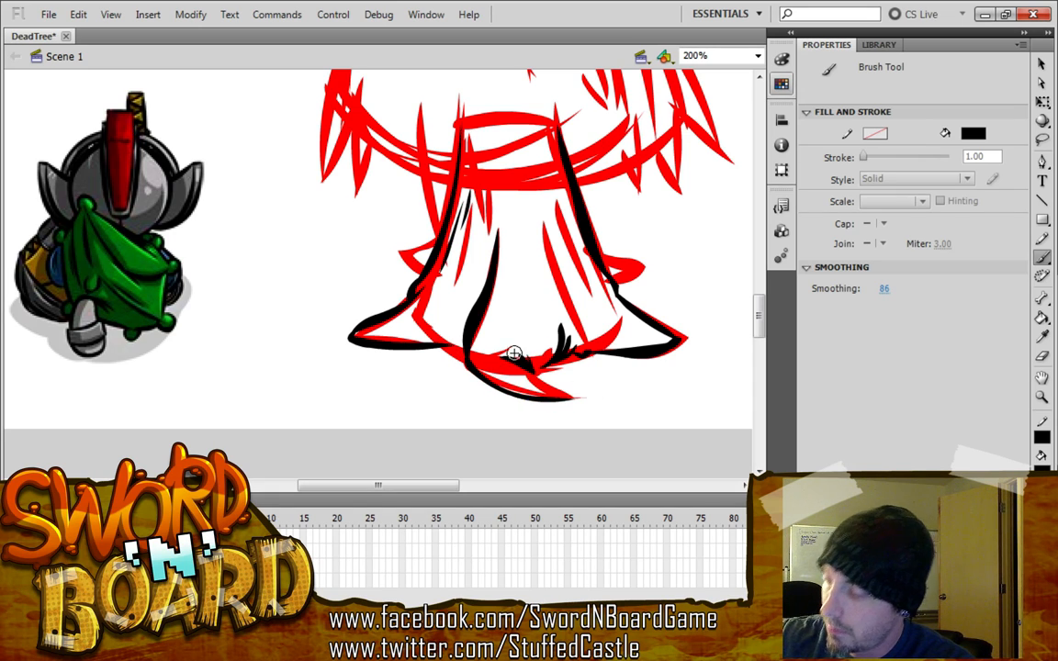
pyautogui.moveTo(459, 351)
pyautogui.mouseDown()
pyautogui.moveTo(514, 395)
pyautogui.moveTo(578, 396)
pyautogui.mouseUp()
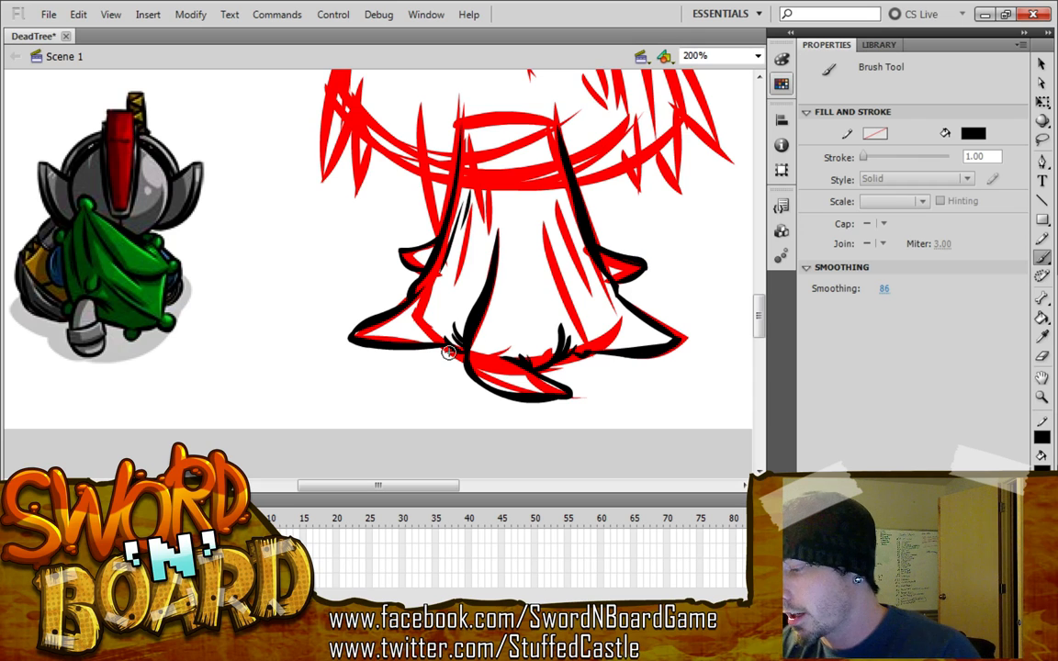
pyautogui.hotkey('ctrl', 'z')
pyautogui.hotkey('ctrl', 'z')
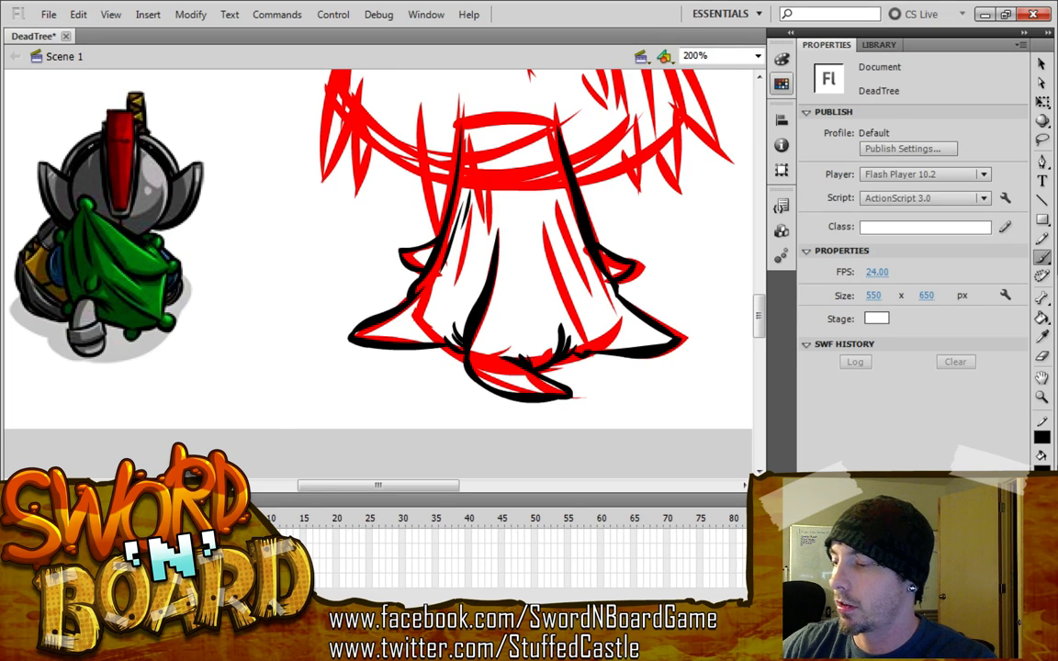
# Ink the trunk's jagged cut top with its inner rings, and hide the red sketch
pyautogui.press('b')
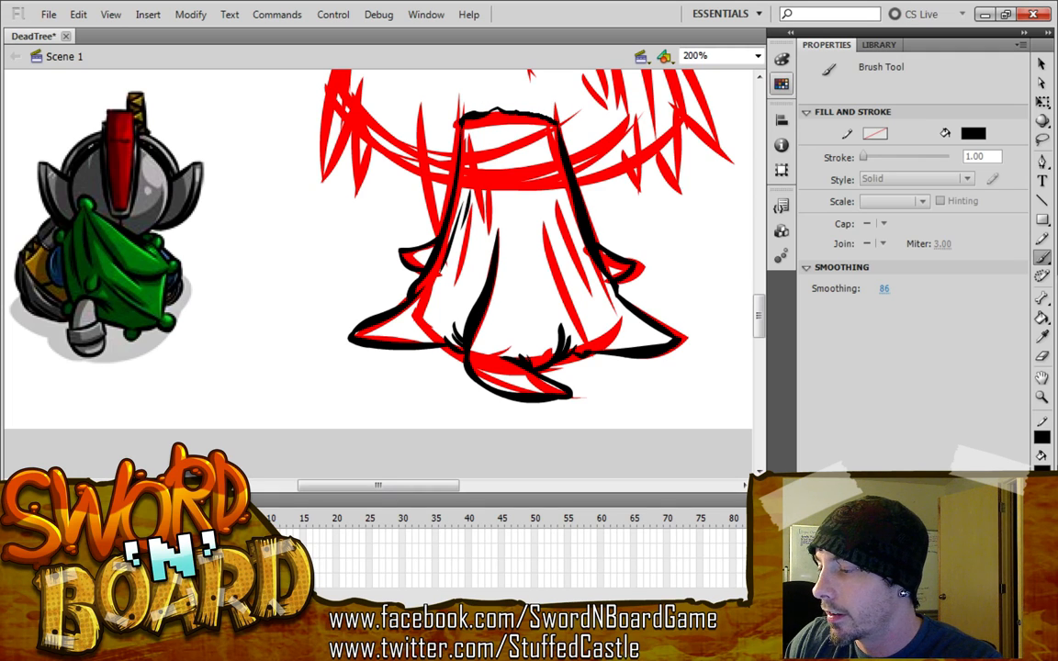
pyautogui.moveTo(555, 122); pyautogui.dragTo(557, 127)
pyautogui.moveTo(758, 319); pyautogui.dragTo(758, 310)
pyautogui.moveTo(491, 216); pyautogui.dragTo(578, 207)
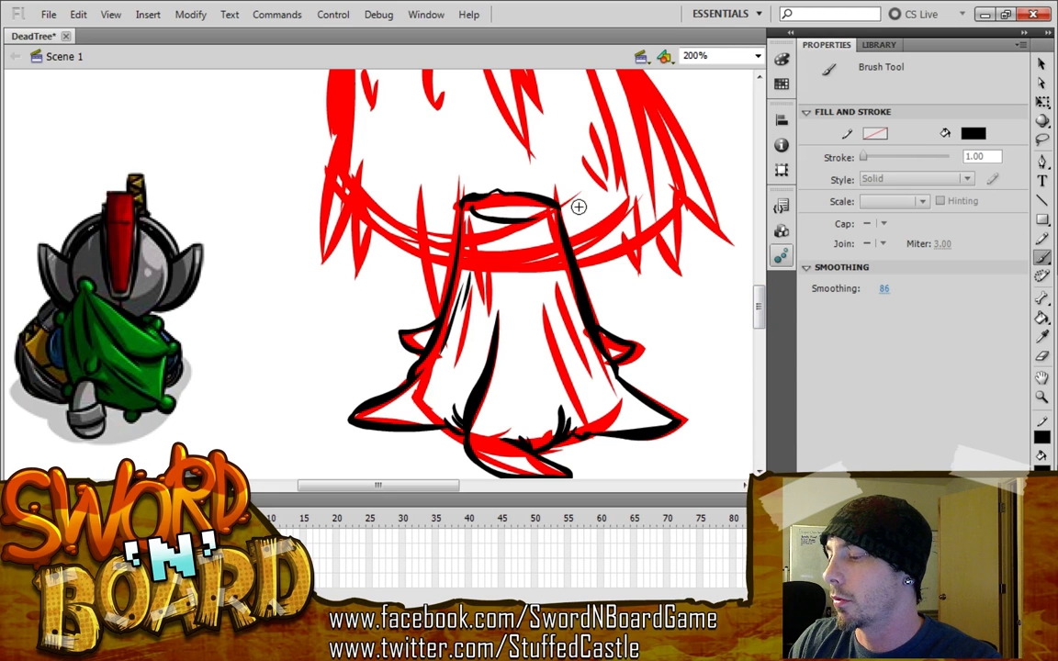
pyautogui.moveTo(492, 207)
pyautogui.mouseDown()
pyautogui.moveTo(575, 212)
pyautogui.moveTo(543, 208)
pyautogui.mouseUp()
pyautogui.hotkey('ctrl', 'z')
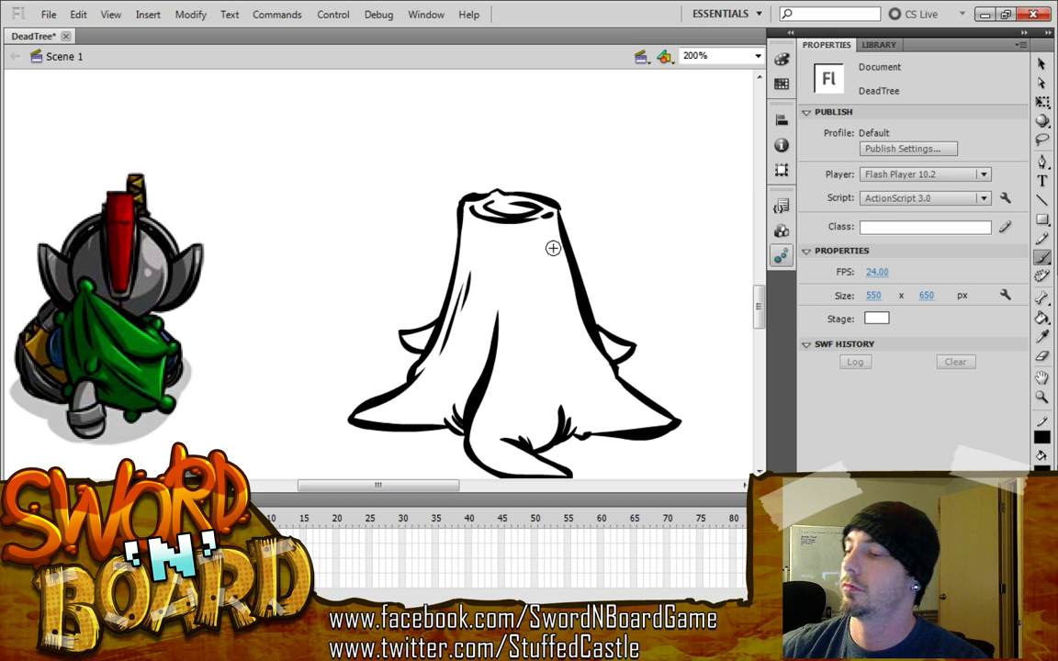
# Ink long tapered bark lines down the trunk's middle and right side, with short marks between them and on the roots
pyautogui.moveTo(553, 246)
pyautogui.mouseDown()
pyautogui.moveTo(560, 298)
pyautogui.moveTo(598, 380)
pyautogui.mouseUp()
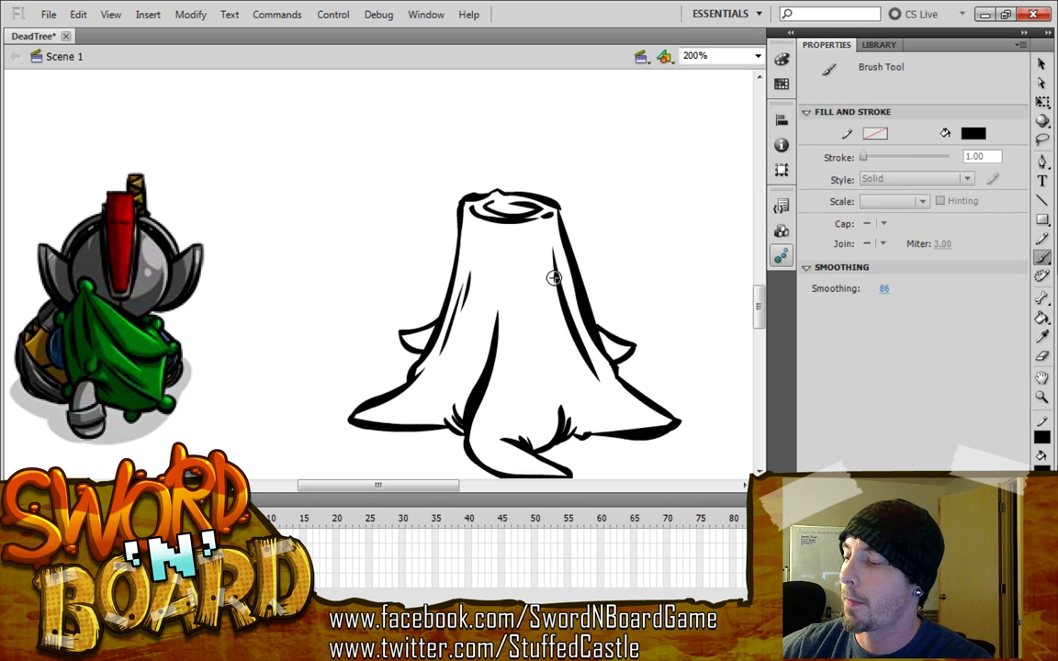
pyautogui.moveTo(553, 278); pyautogui.dragTo(573, 338)
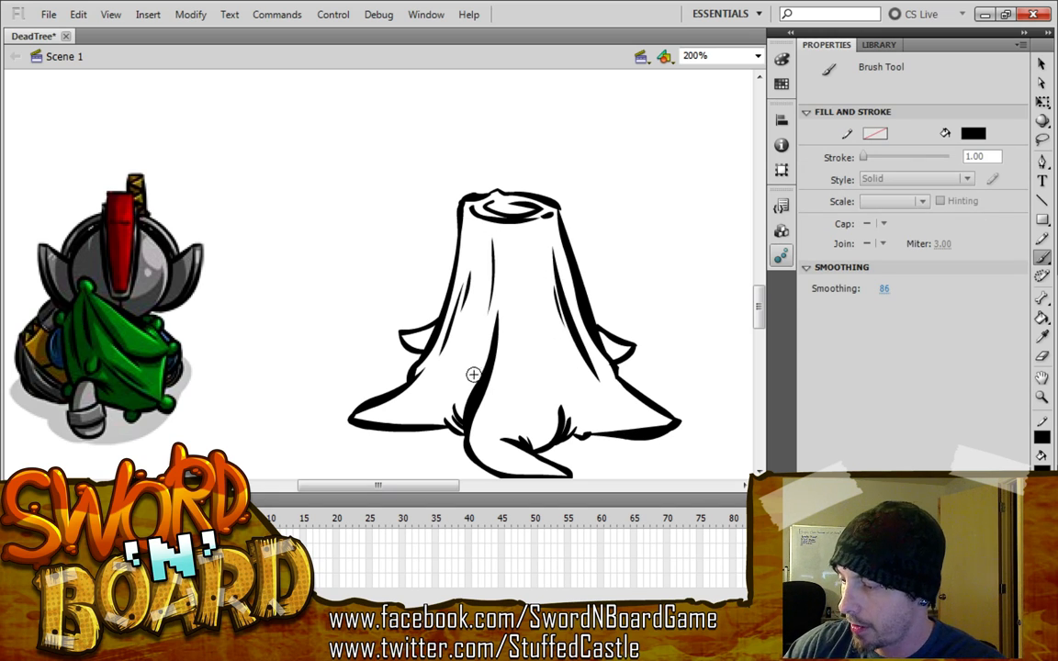
pyautogui.moveTo(492, 266); pyautogui.dragTo(480, 337)
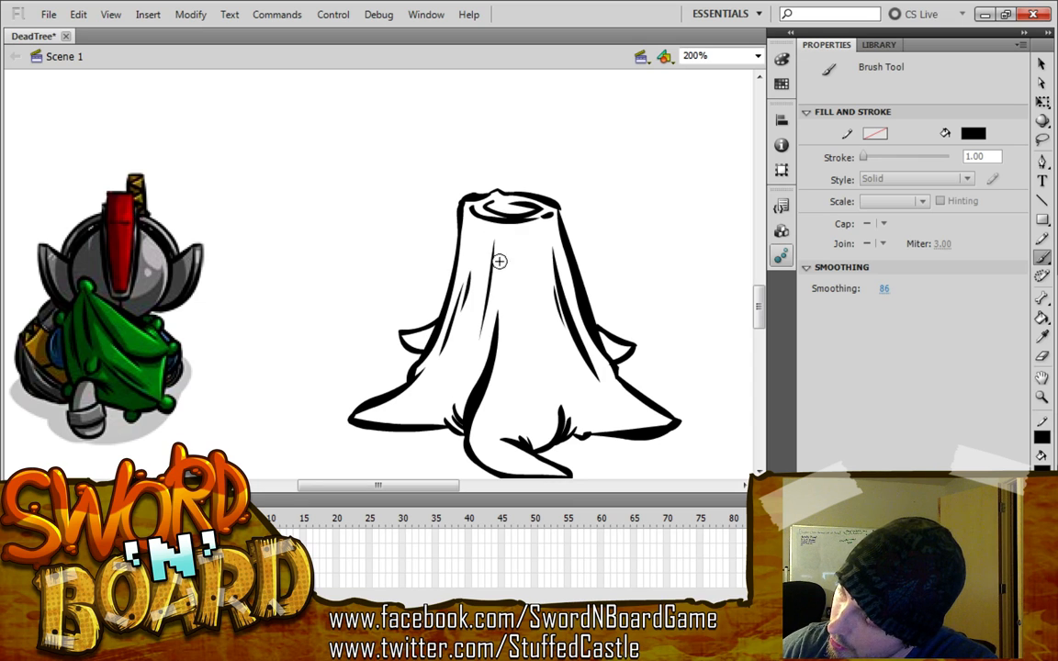
pyautogui.moveTo(499, 241)
pyautogui.mouseDown()
pyautogui.moveTo(498, 277)
pyautogui.moveTo(552, 389)
pyautogui.mouseUp()
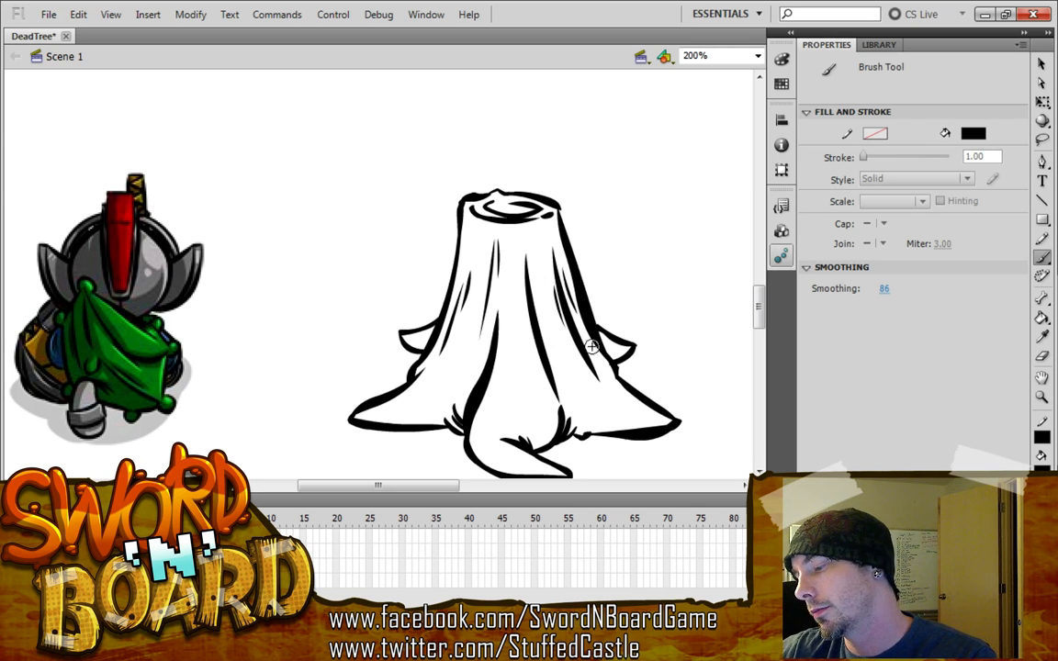
pyautogui.moveTo(601, 376); pyautogui.dragTo(609, 386)
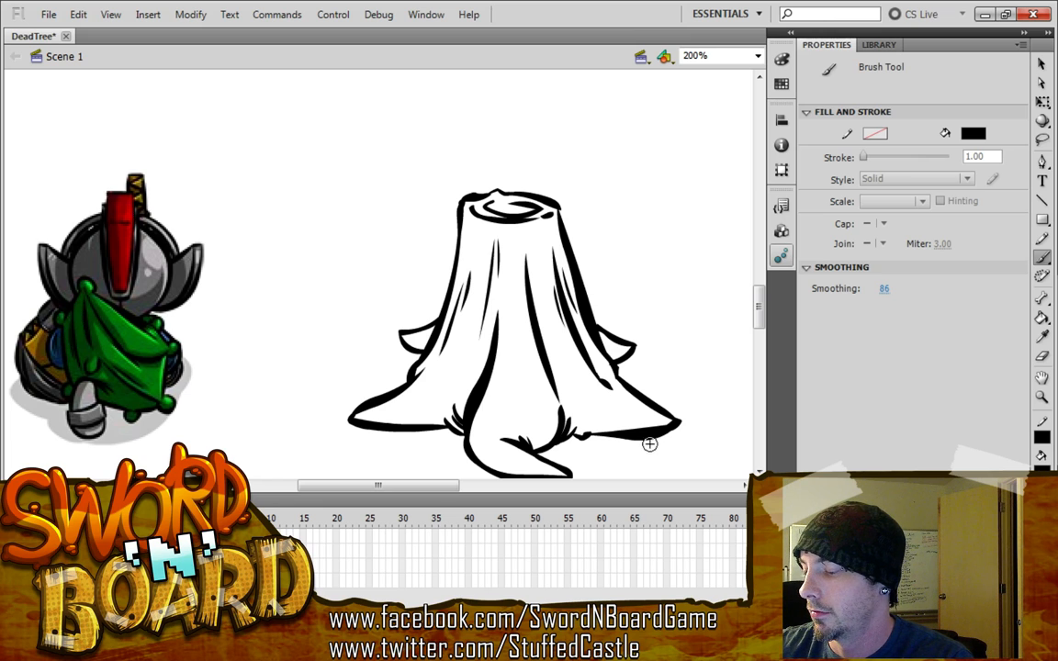
pyautogui.moveTo(568, 338); pyautogui.dragTo(581, 362)
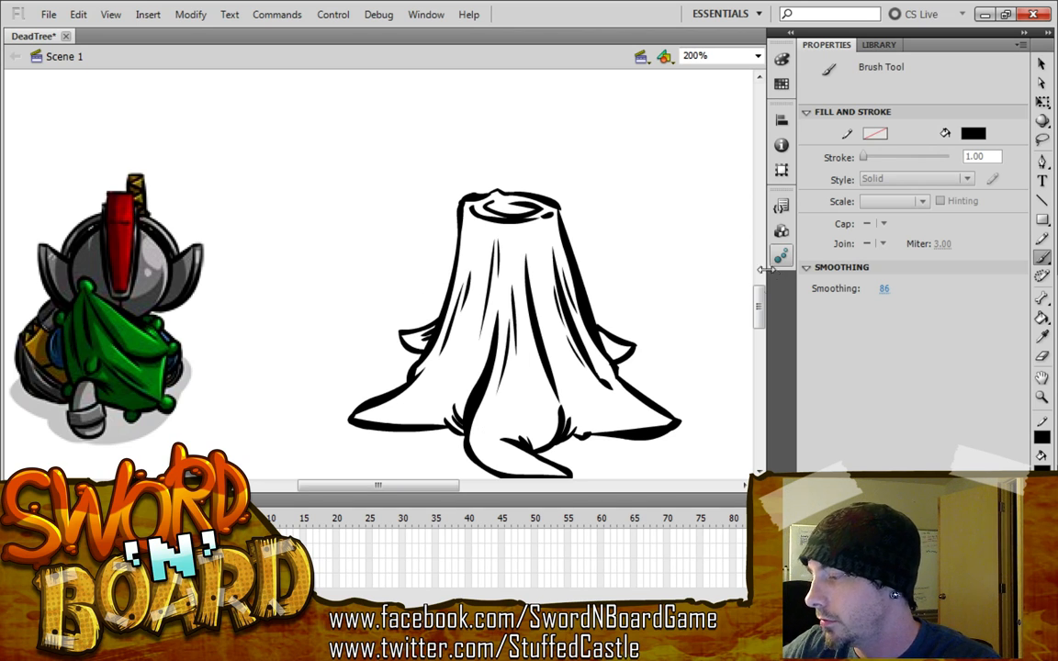
pyautogui.scroll(-2, 755, 312)
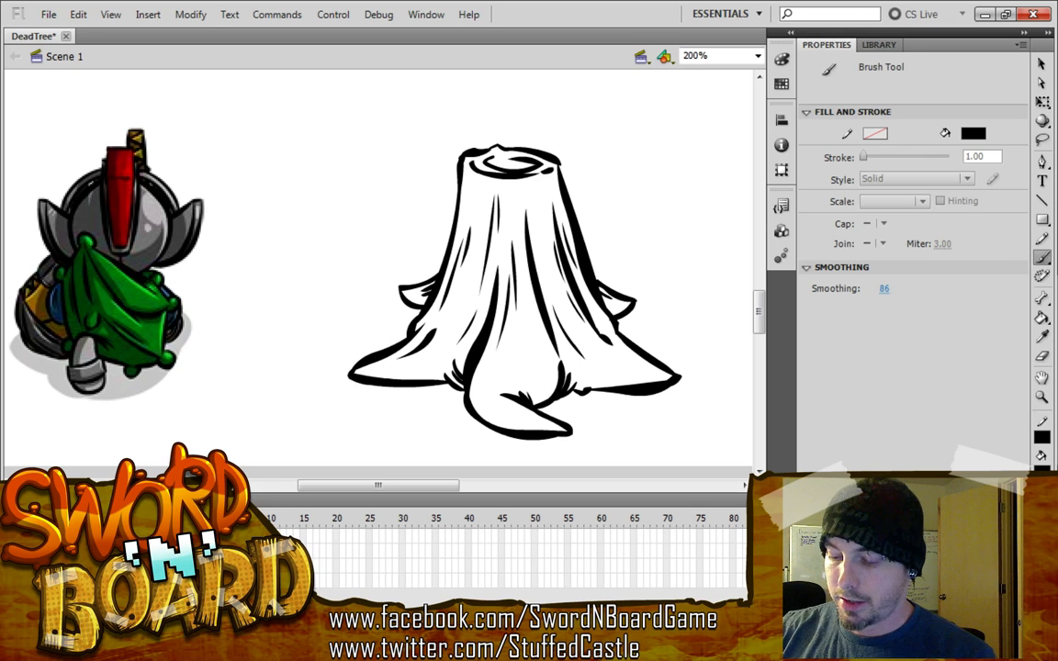
pyautogui.hotkey('ctrl', 'a')
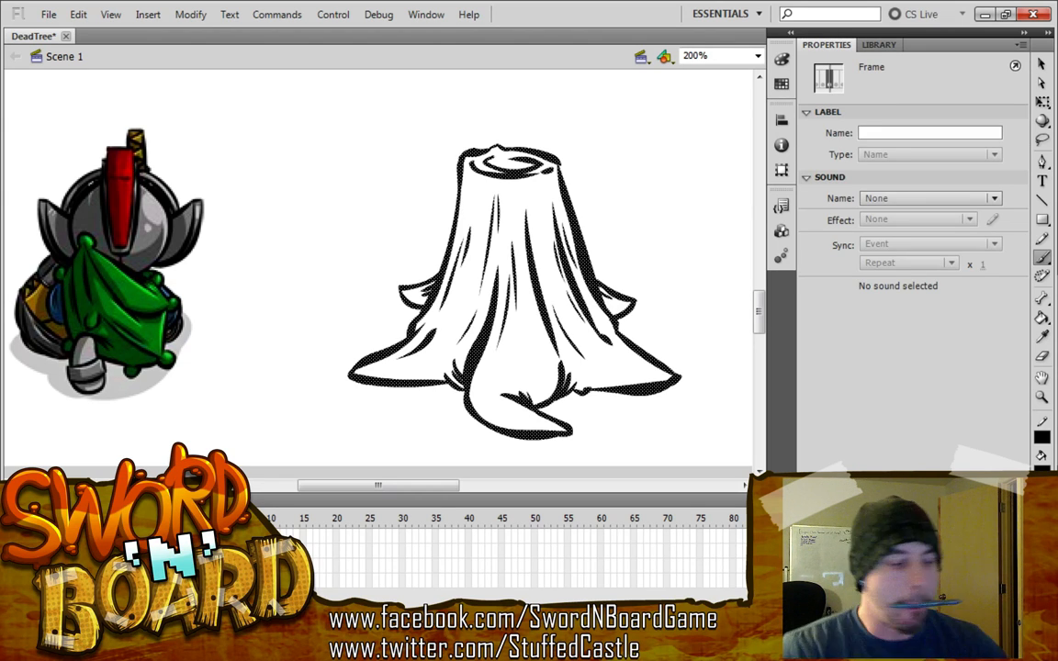
pyautogui.hotkey('ctrl', 'shift', 'a')
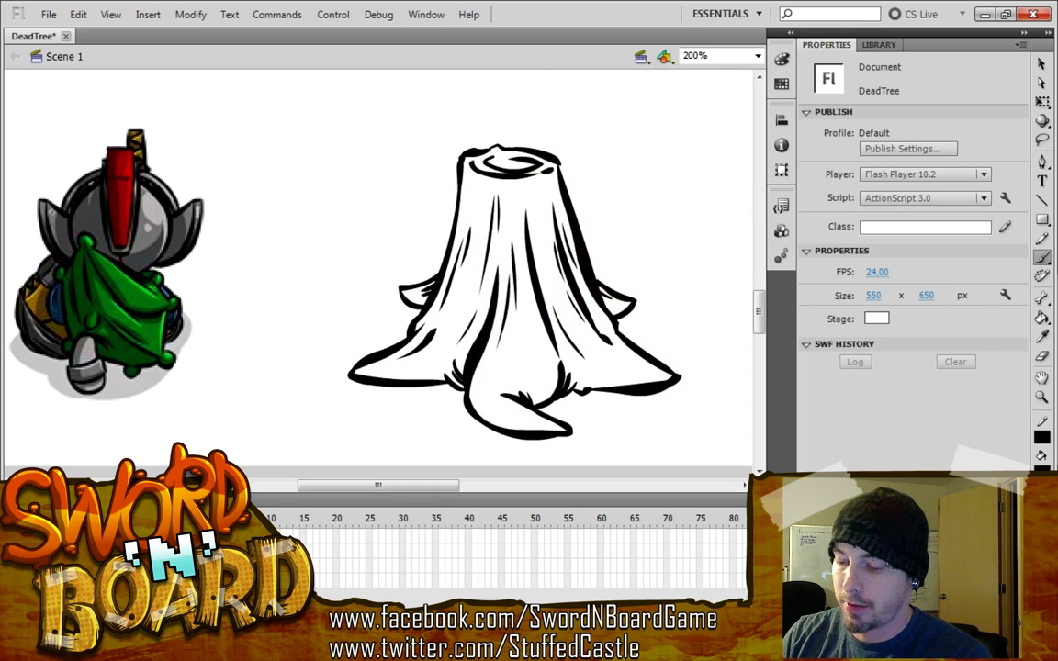
# Fill the whole treetop with brown #996600, keeping its inked outline and bark strokes black
pyautogui.click(707, 56)
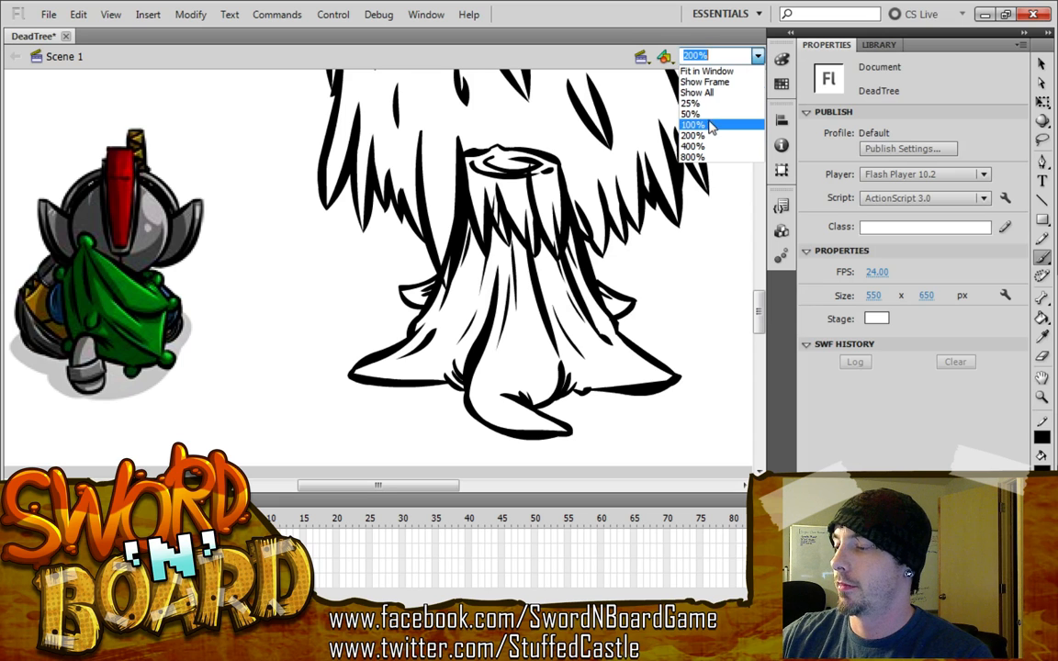
pyautogui.click(707, 124)
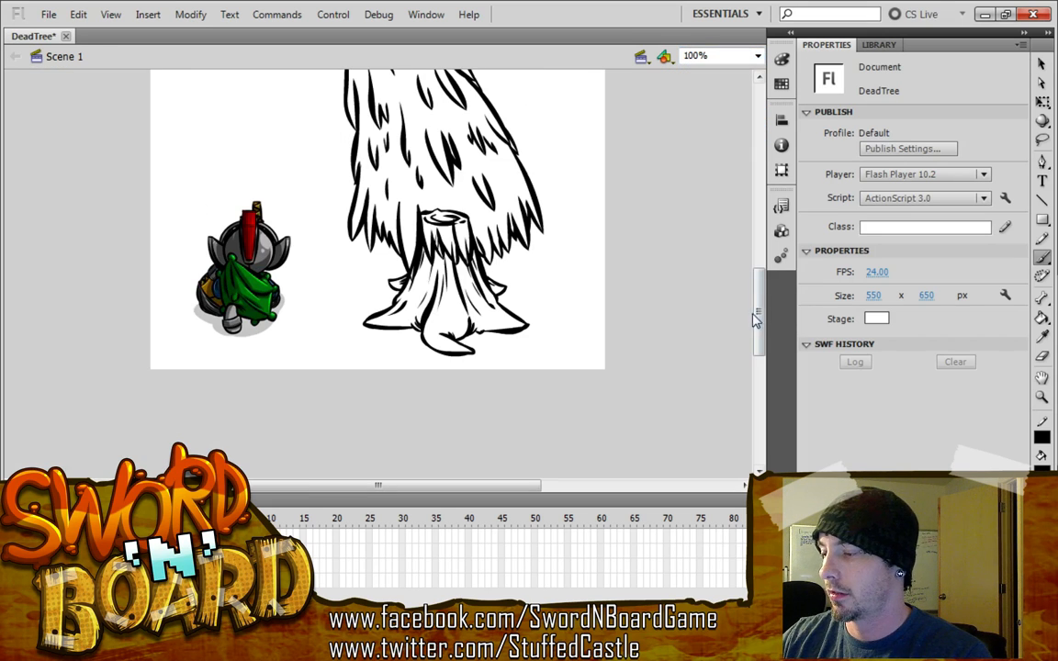
pyautogui.scroll(3, 684, 276)
pyautogui.press('b')
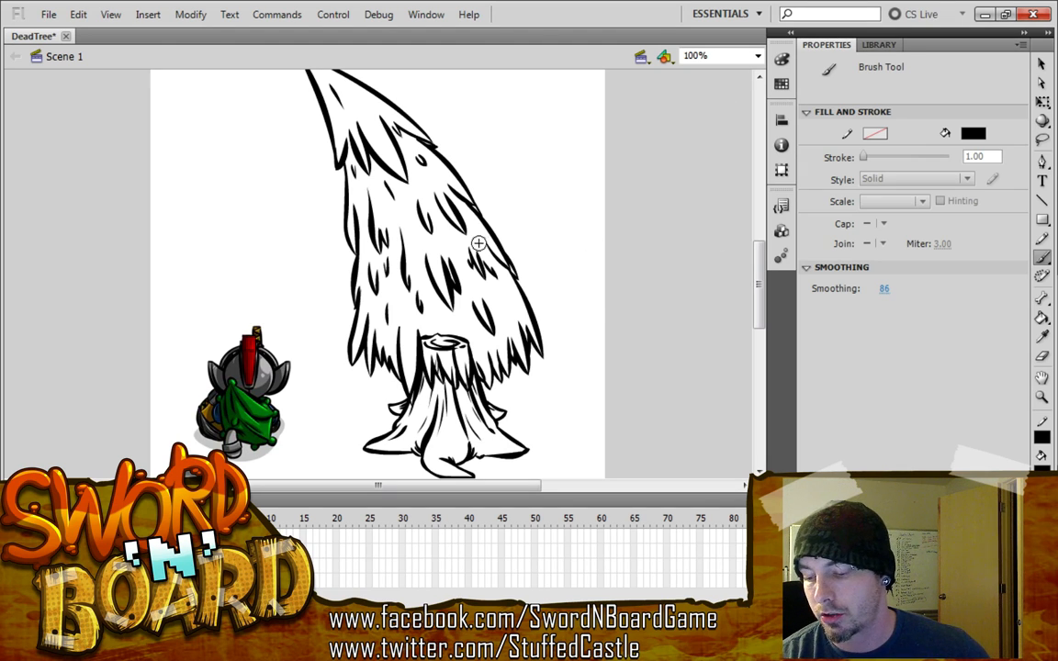
pyautogui.rightClick(64, 536)
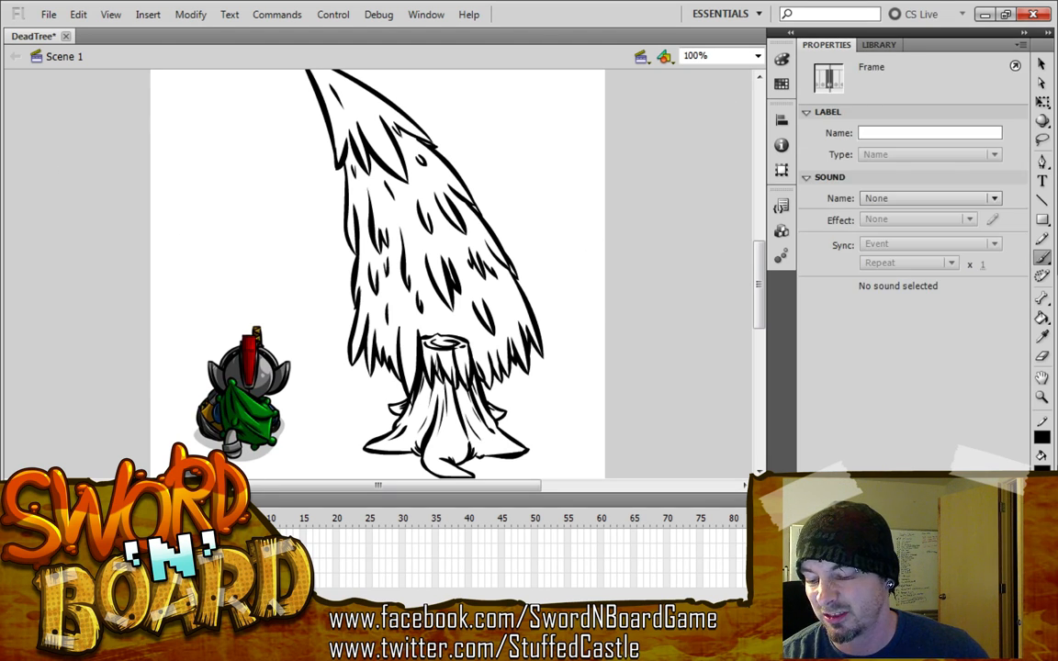
pyautogui.click(143, 293)
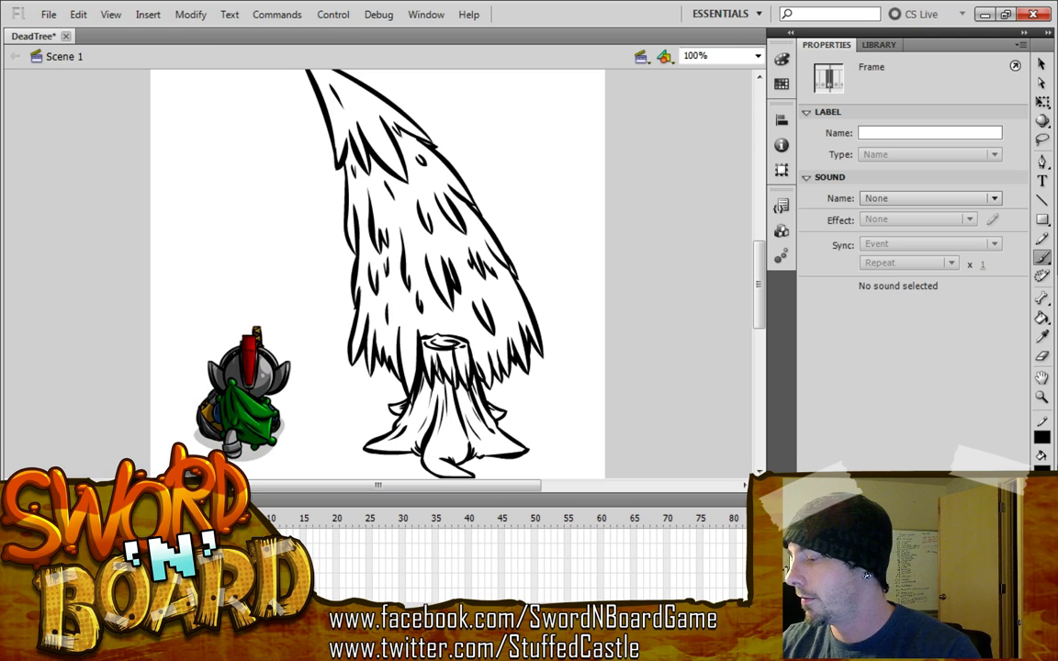
pyautogui.click(1041, 469)
pyautogui.click(938, 405)
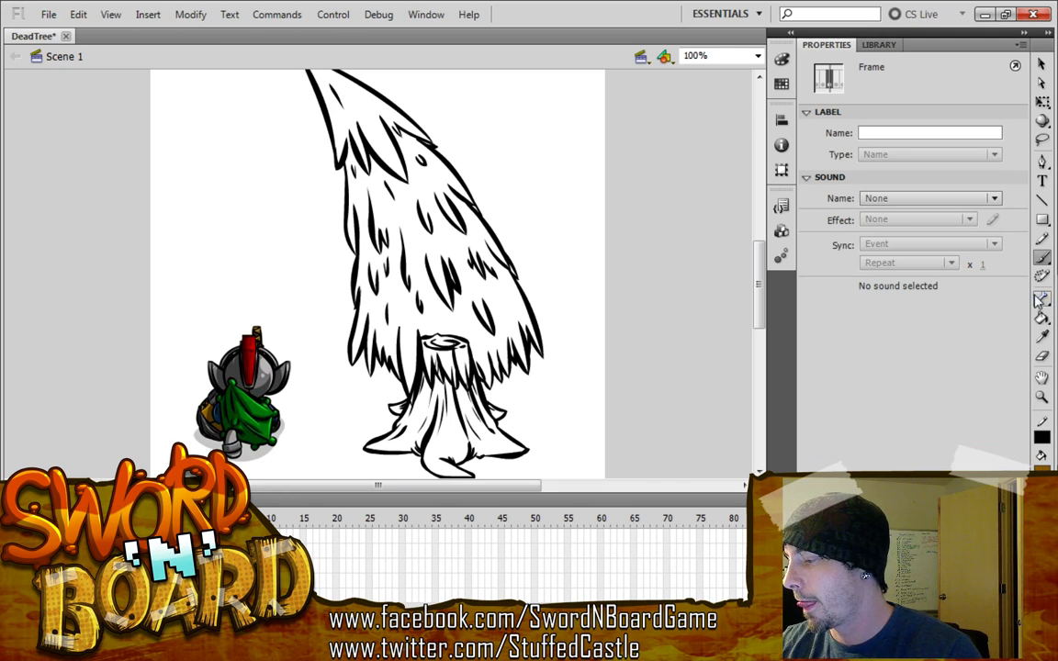
pyautogui.press('k')
pyautogui.click(409, 244)
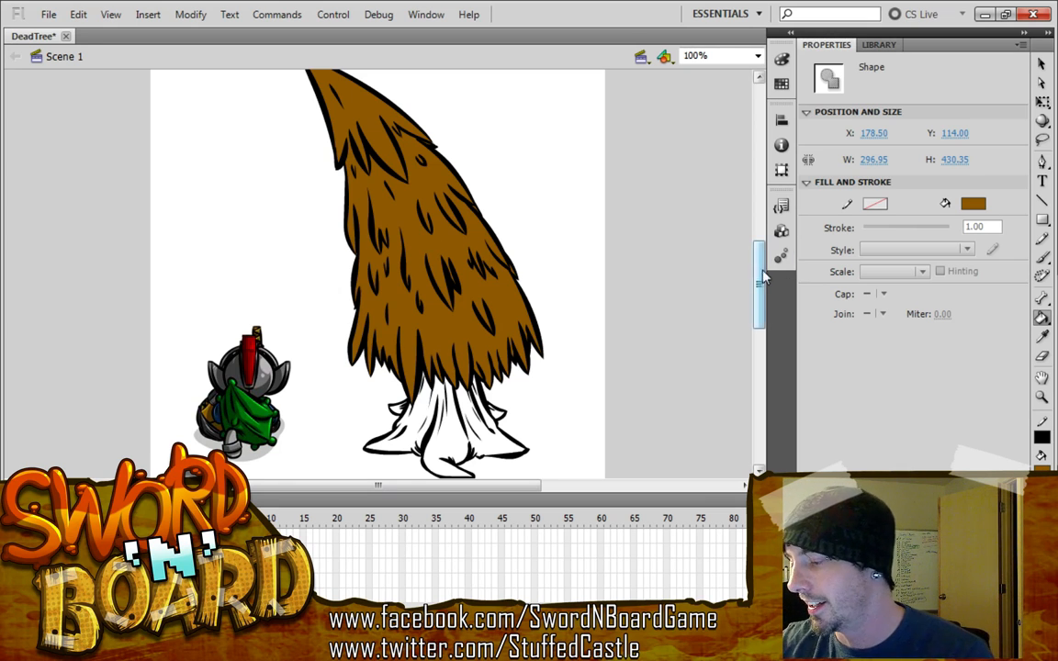
# Recolour the treetop's black outline and inner strokes to a dark brown, about RGB 74, 50, 0
pyautogui.scroll(3, 688, 257)
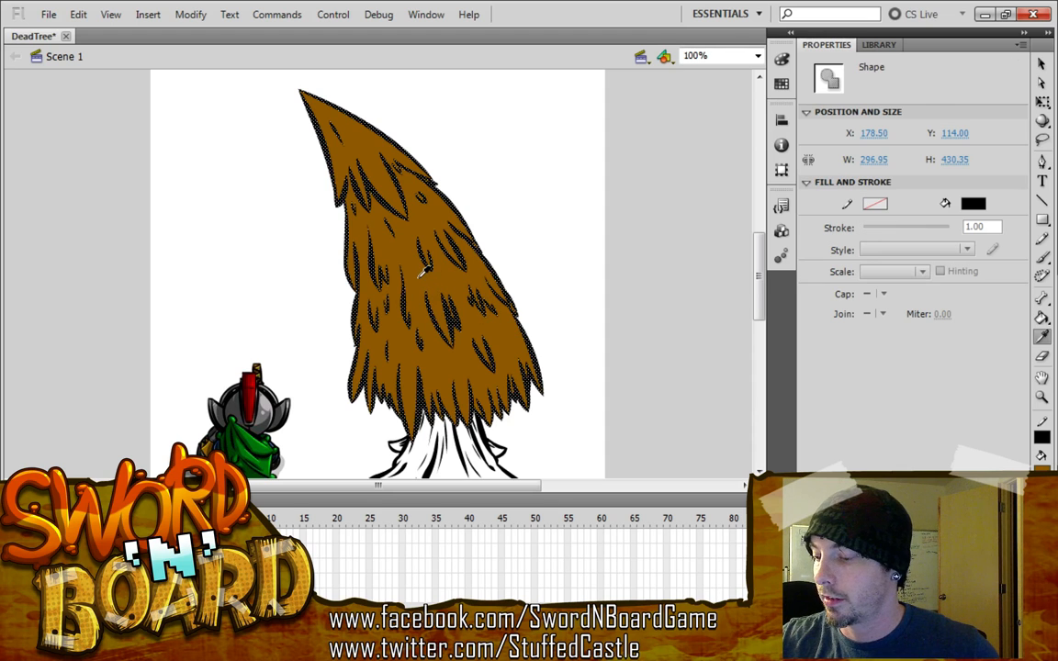
pyautogui.click(384, 250)
pyautogui.click(1049, 465)
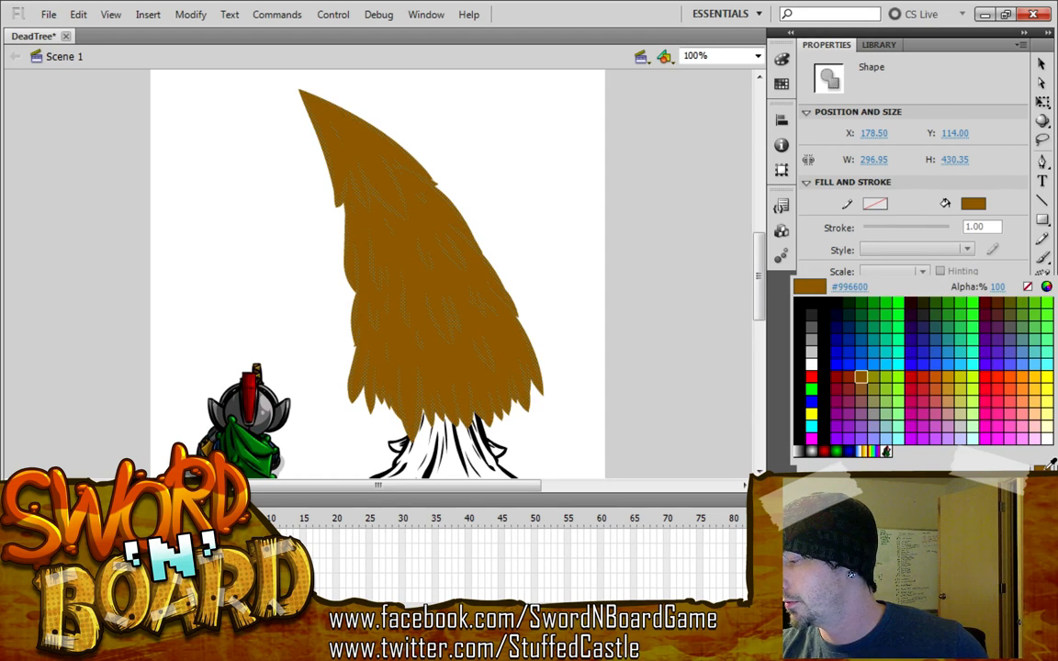
pyautogui.click(1046, 287)
pyautogui.moveTo(695, 349); pyautogui.dragTo(702, 356)
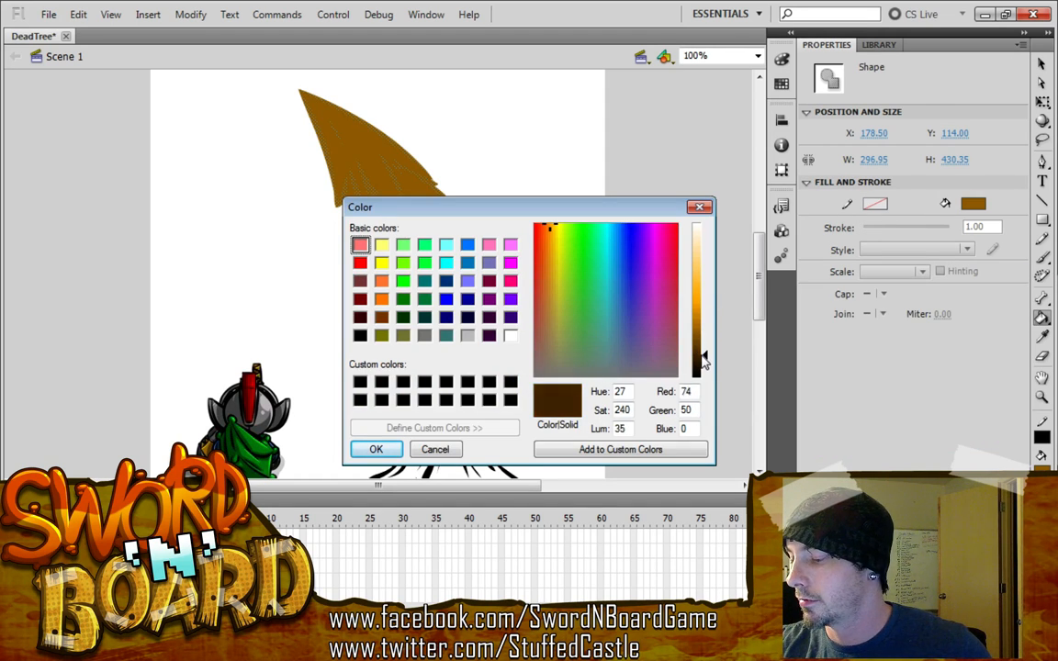
pyautogui.click(367, 449)
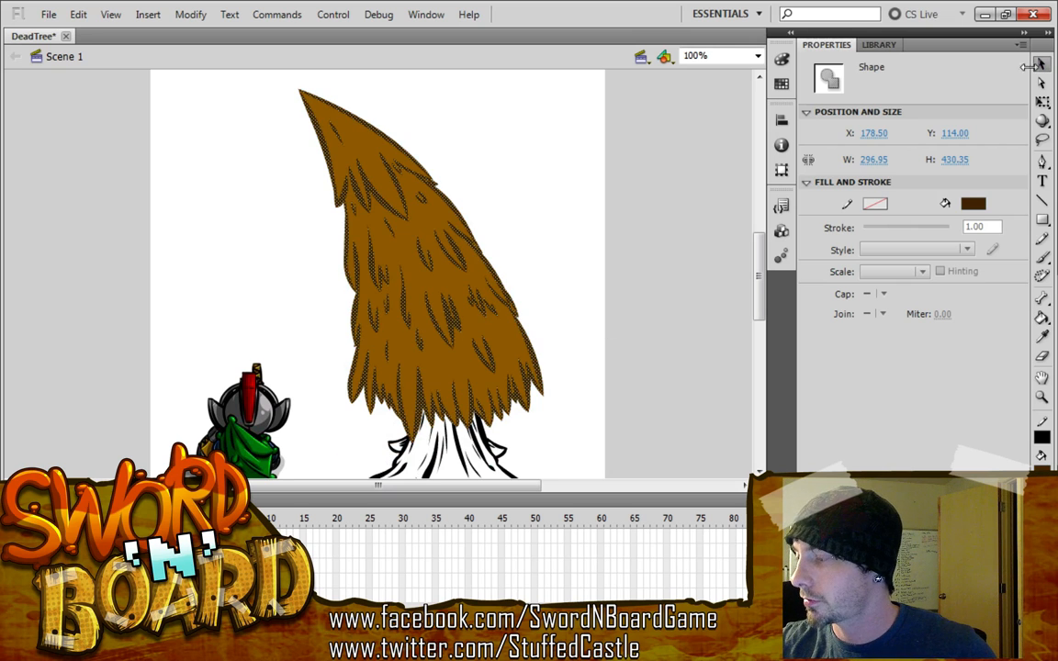
pyautogui.click(556, 241)
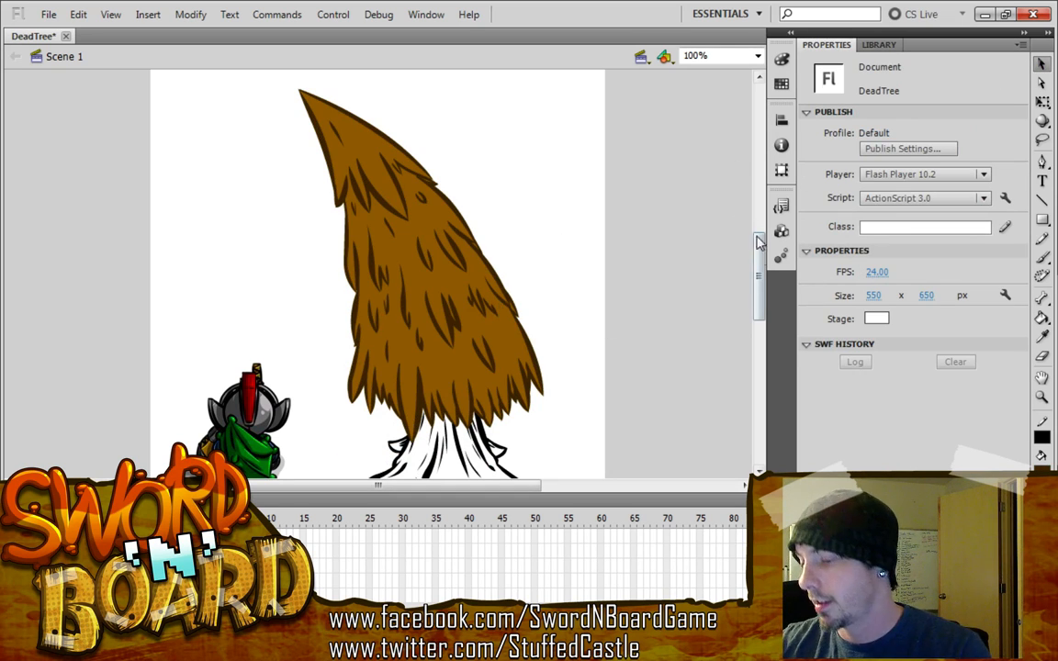
# Set the fill colour to a mid-dark shading brown, RGB 108, 73, 0, for the treetop's shadows
pyautogui.scroll(-2, 760, 240)
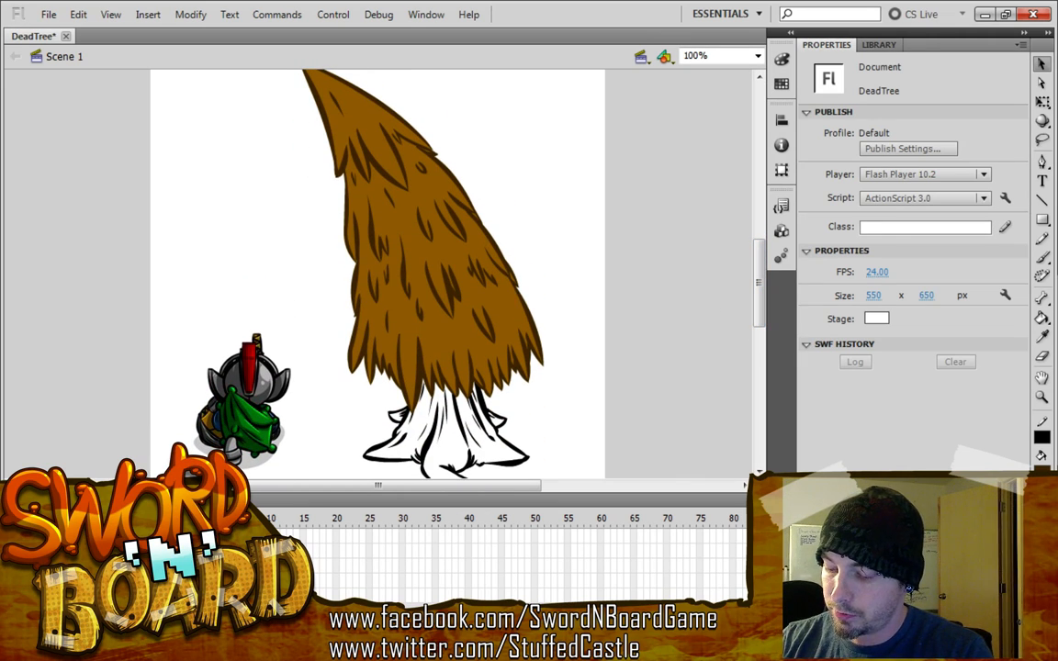
pyautogui.click(211, 554)
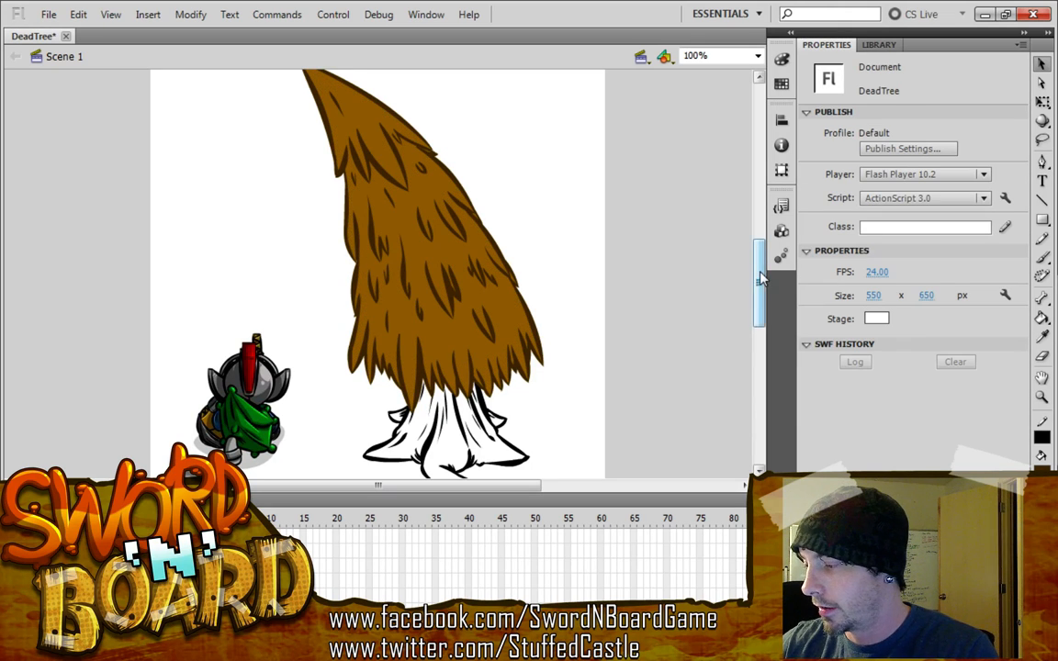
pyautogui.scroll(2, 684, 258)
pyautogui.click(757, 56)
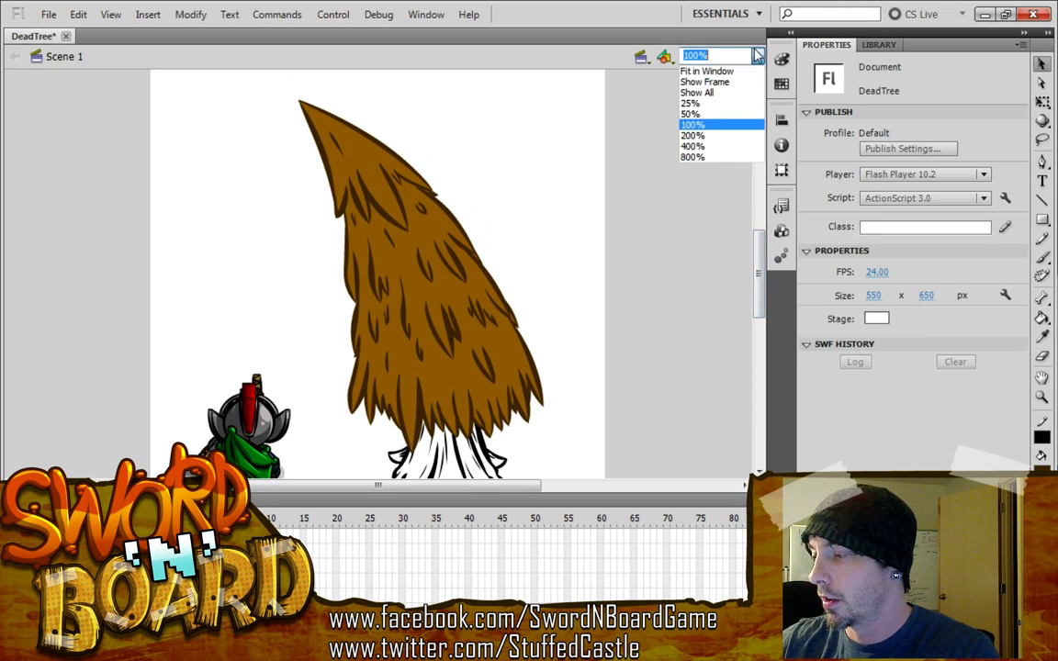
pyautogui.click(698, 138)
pyautogui.moveTo(759, 273); pyautogui.dragTo(762, 212)
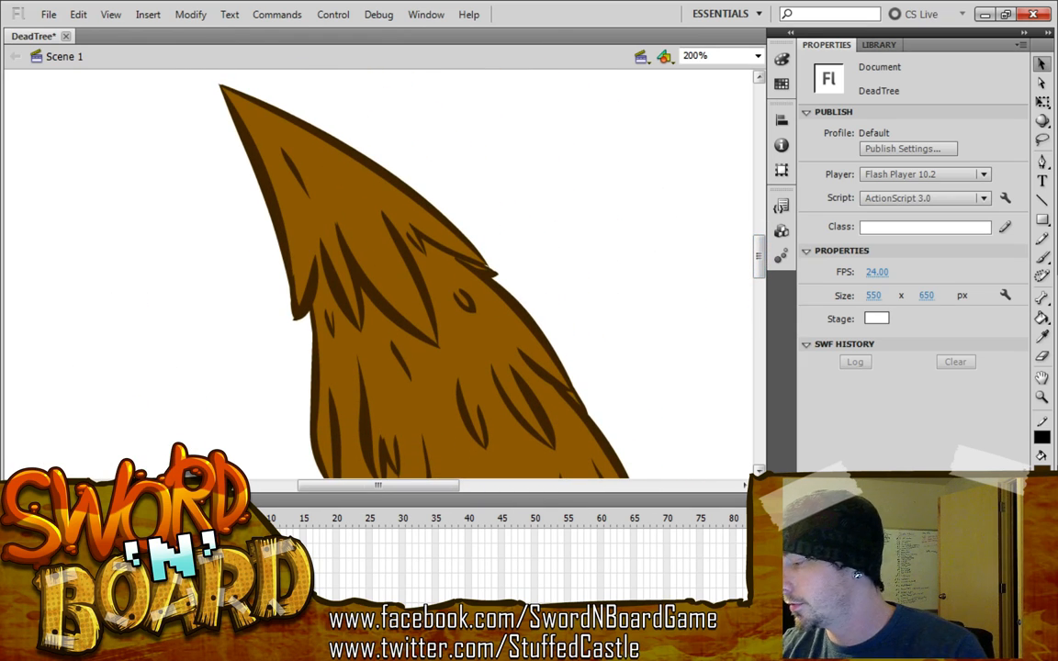
pyautogui.click(876, 319)
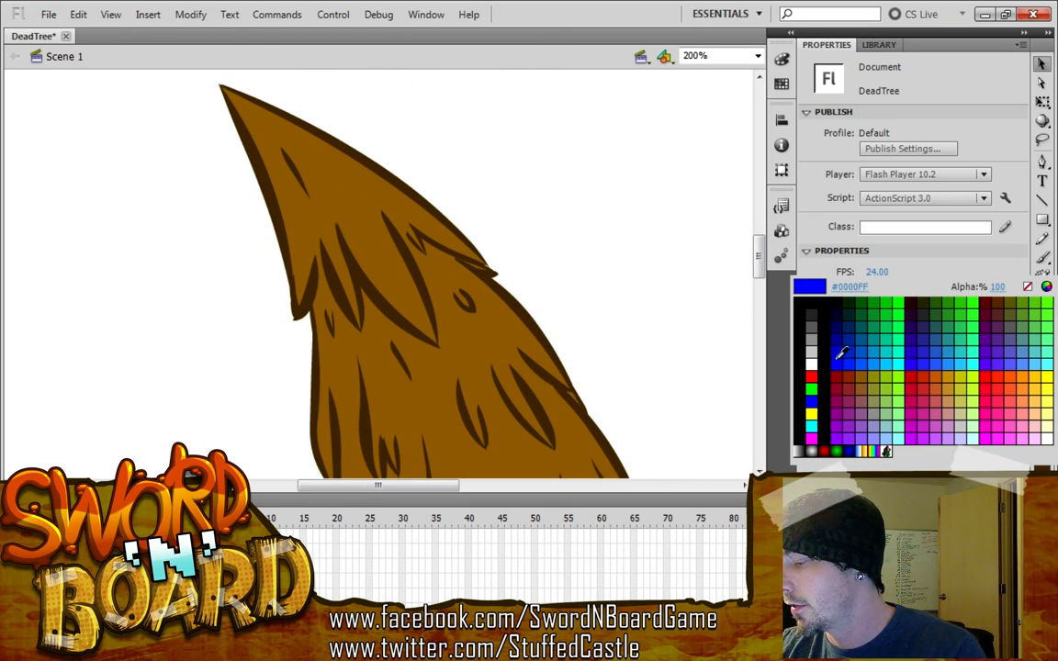
pyautogui.click(731, 339)
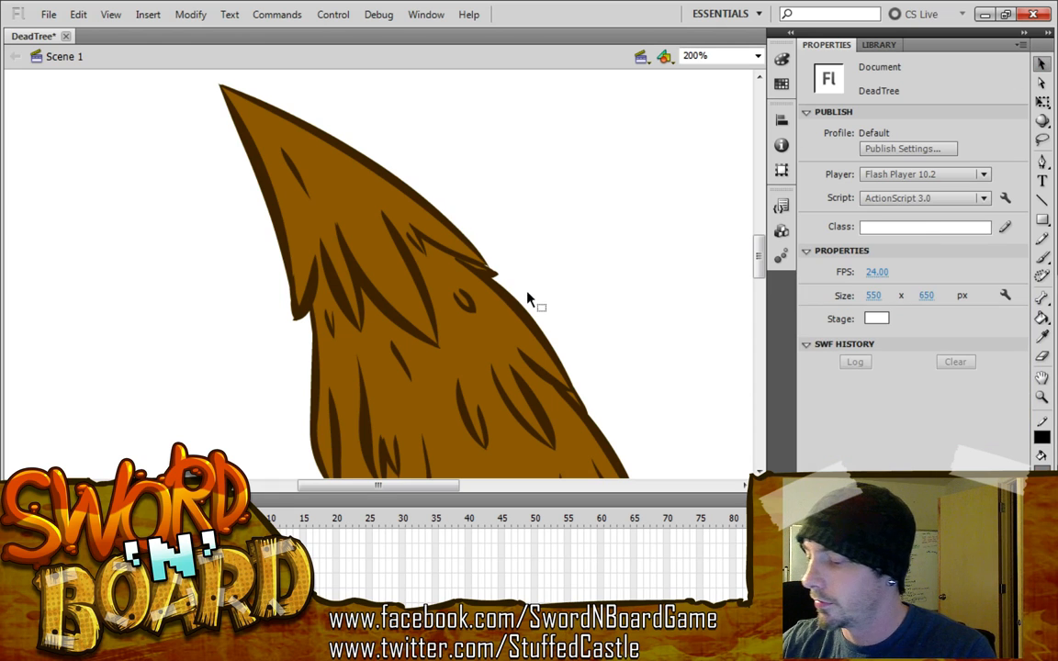
pyautogui.press('k')
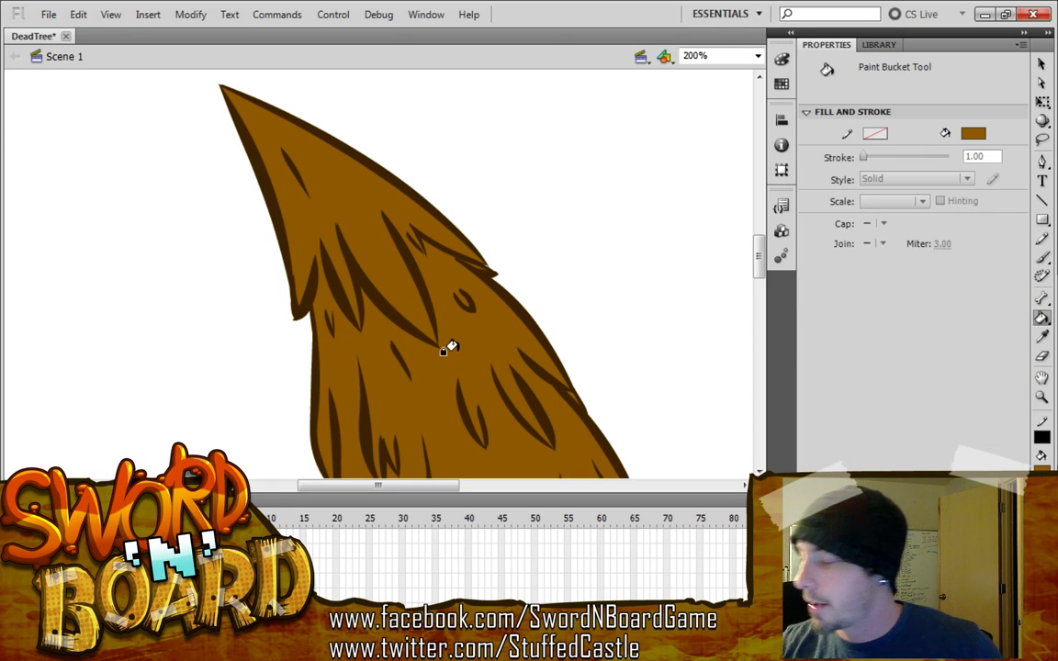
pyautogui.click(972, 134)
pyautogui.click(935, 277)
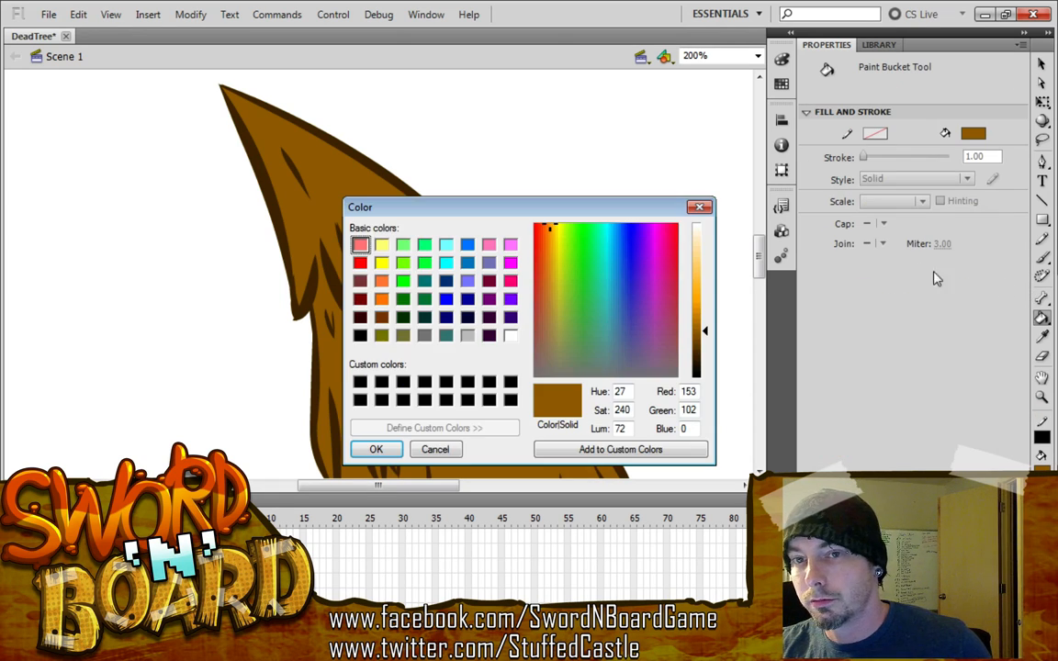
pyautogui.click(700, 346)
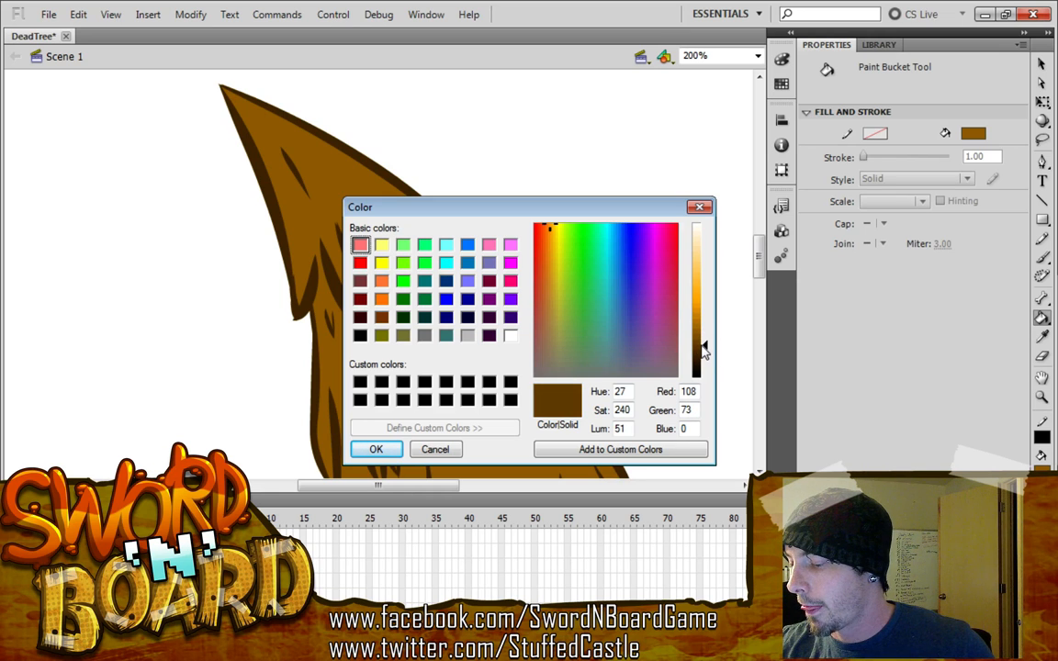
pyautogui.click(376, 450)
# Brush shadow along the left edge of the treetop's tip, beneath its overhanging tufts, and down the left side below them
pyautogui.moveTo(757, 253); pyautogui.dragTo(758, 266)
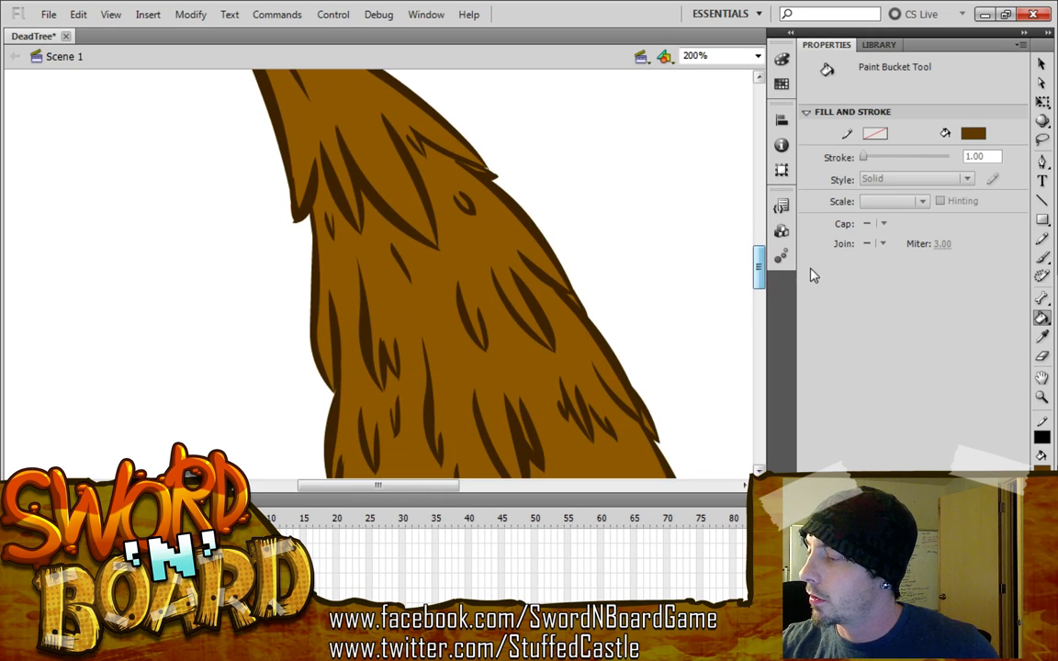
pyautogui.click(1041, 258)
pyautogui.scroll(4, 684, 237)
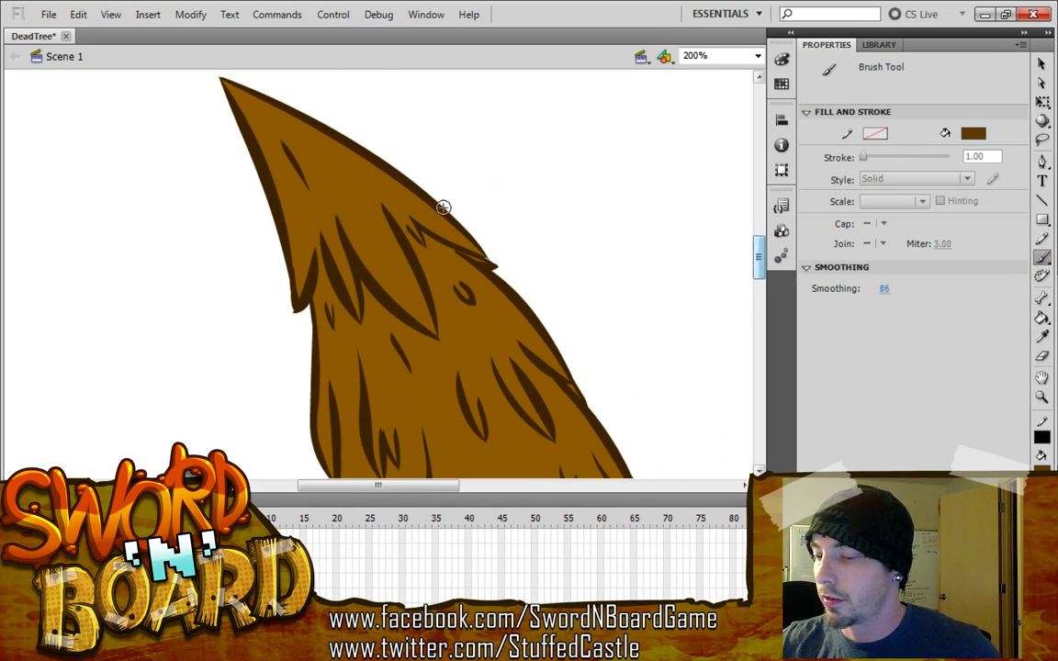
pyautogui.moveTo(222, 80); pyautogui.dragTo(299, 301)
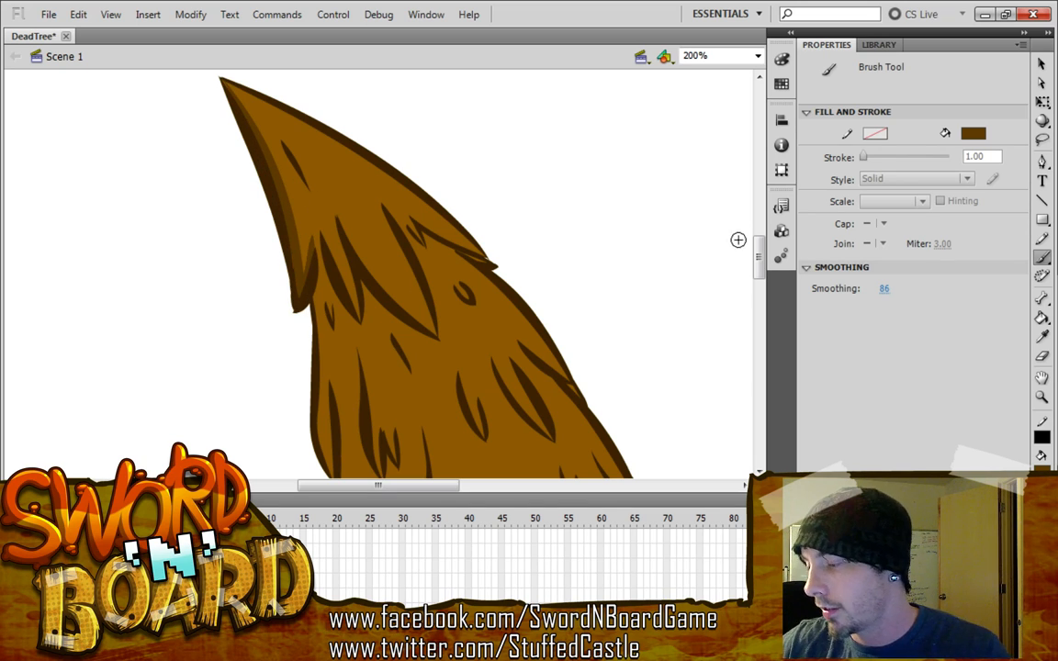
pyautogui.scroll(-4, 757, 248)
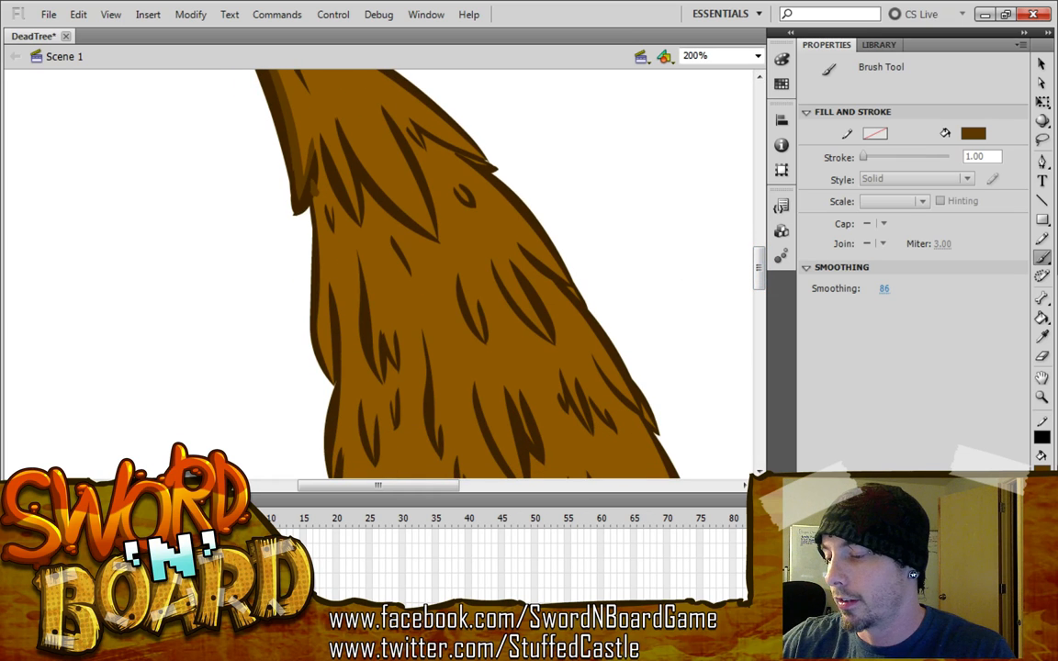
pyautogui.moveTo(315, 197); pyautogui.dragTo(334, 365)
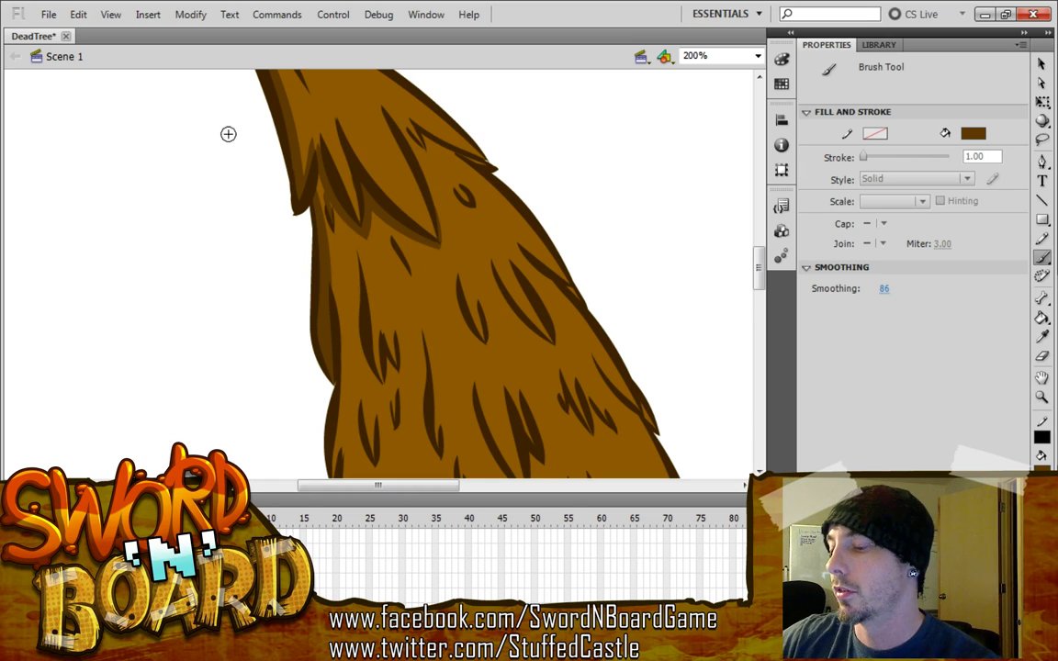
# Brush shadow beside the long strand and small zigzag tuft on the treetop's upper left side
pyautogui.scroll(-2, 713, 274)
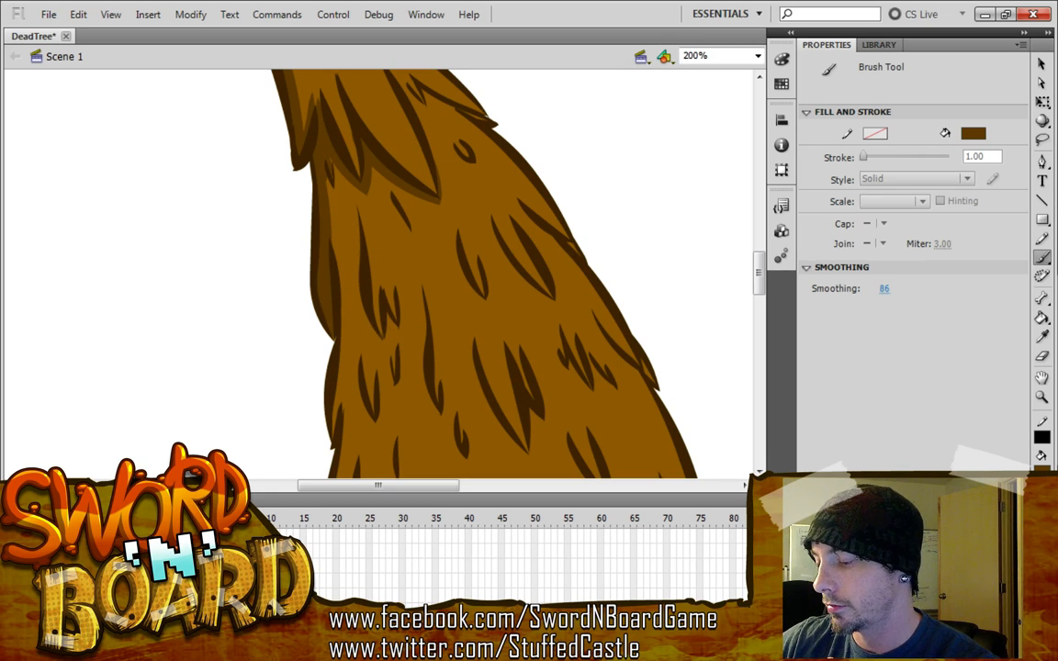
pyautogui.moveTo(377, 303); pyautogui.dragTo(381, 336)
pyautogui.moveTo(360, 191)
pyautogui.mouseDown()
pyautogui.moveTo(378, 326)
pyautogui.moveTo(342, 294)
pyautogui.moveTo(398, 322)
pyautogui.mouseUp()
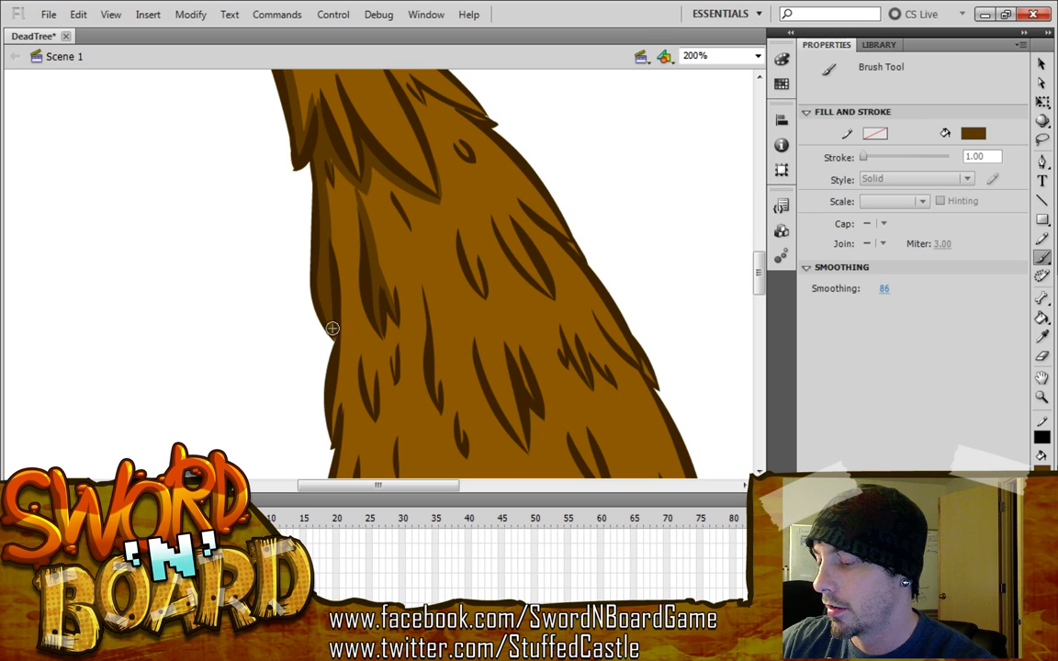
pyautogui.moveTo(333, 222); pyautogui.dragTo(349, 294)
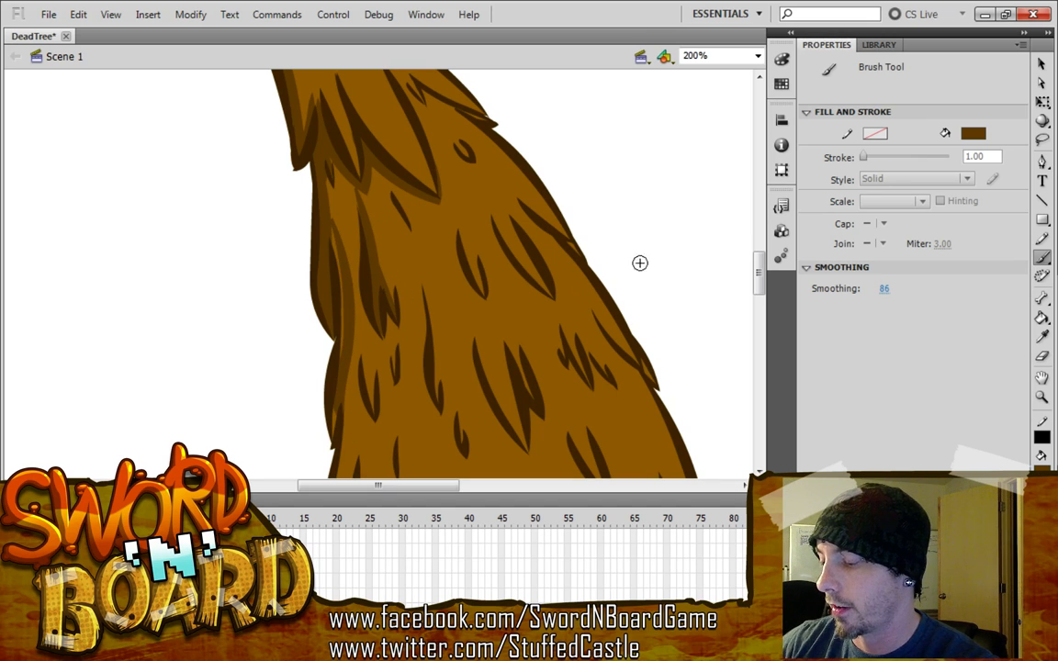
pyautogui.moveTo(757, 276); pyautogui.dragTo(756, 289)
pyautogui.hotkey('ctrl', 'z')
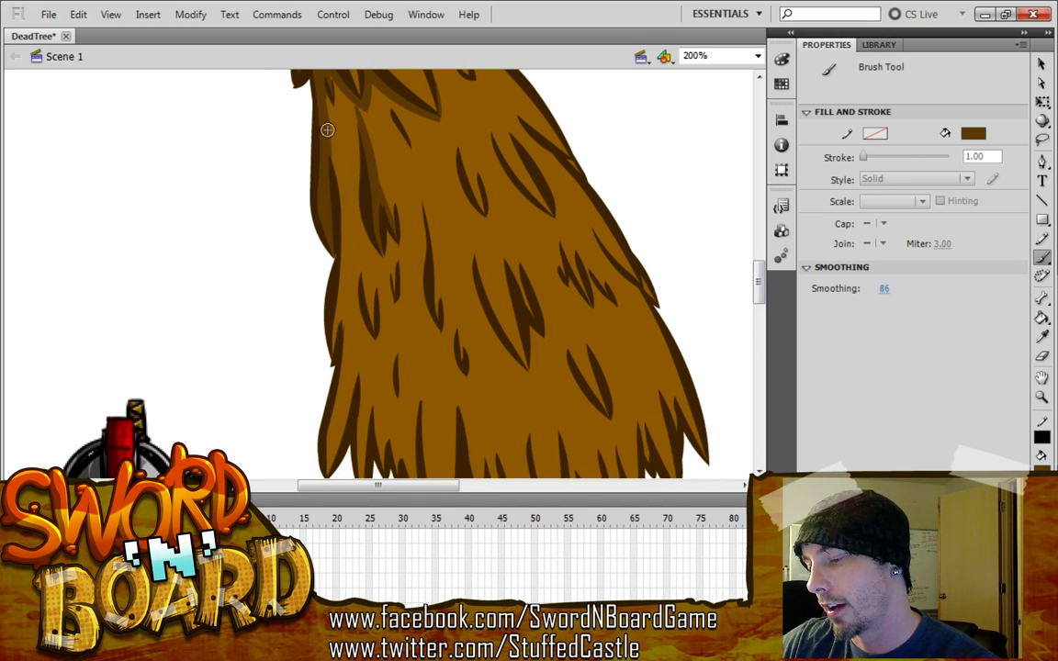
# Shade the treetop's middle left side with long tapered strokes between the outline and the long strand, and around the small tufts below
pyautogui.moveTo(328, 132)
pyautogui.mouseDown()
pyautogui.moveTo(348, 242)
pyautogui.moveTo(341, 327)
pyautogui.mouseUp()
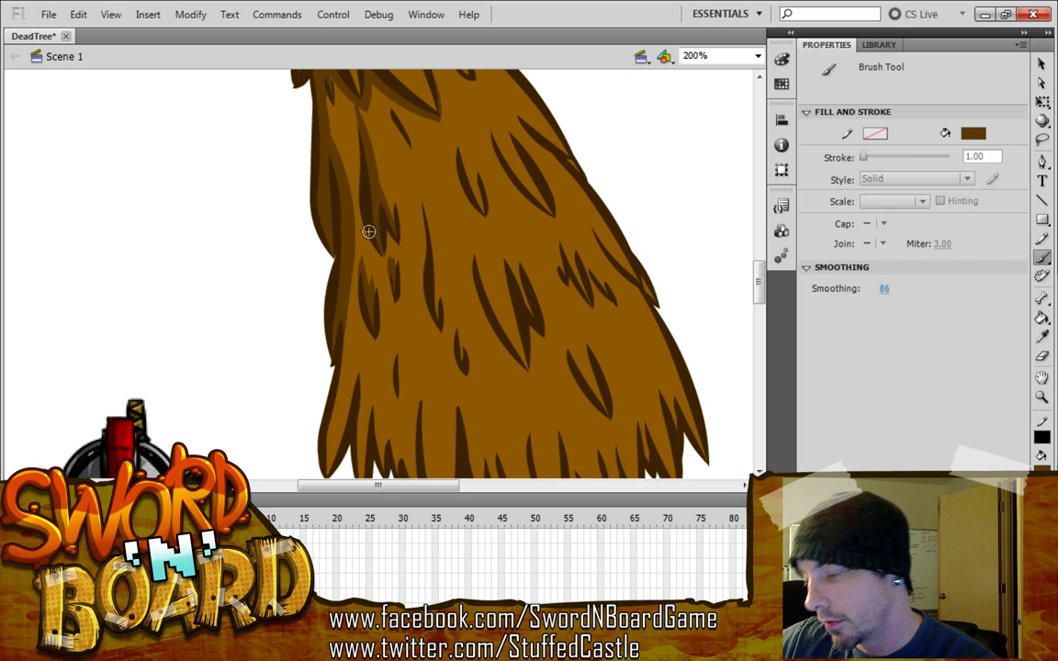
pyautogui.moveTo(326, 131); pyautogui.dragTo(349, 249)
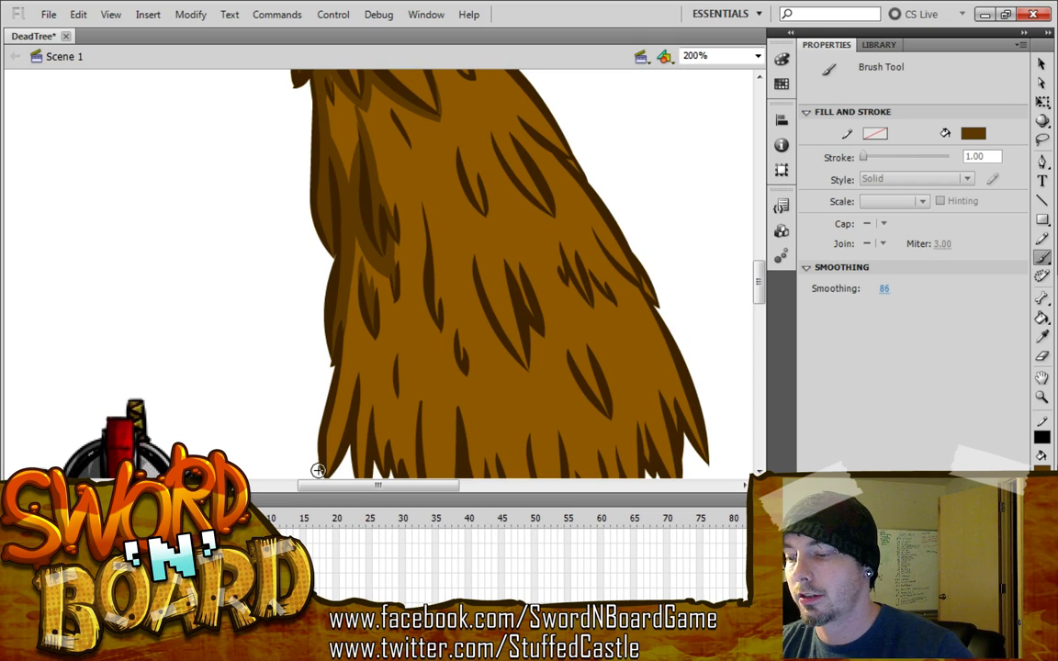
pyautogui.moveTo(337, 114); pyautogui.dragTo(348, 198)
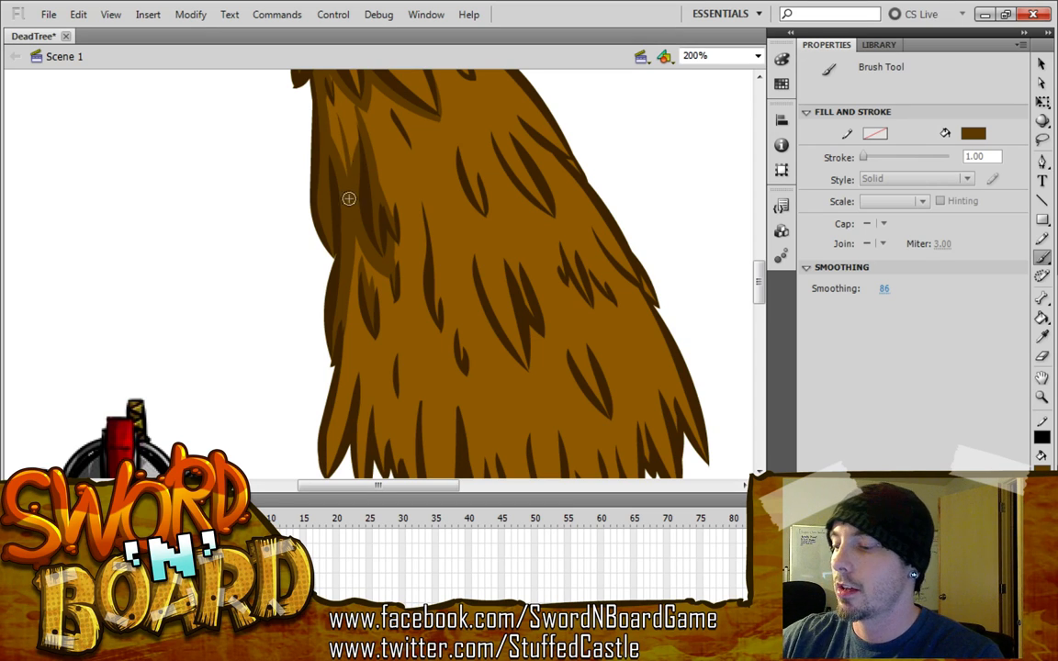
pyautogui.moveTo(332, 116)
pyautogui.mouseDown()
pyautogui.moveTo(346, 208)
pyautogui.moveTo(363, 224)
pyautogui.mouseUp()
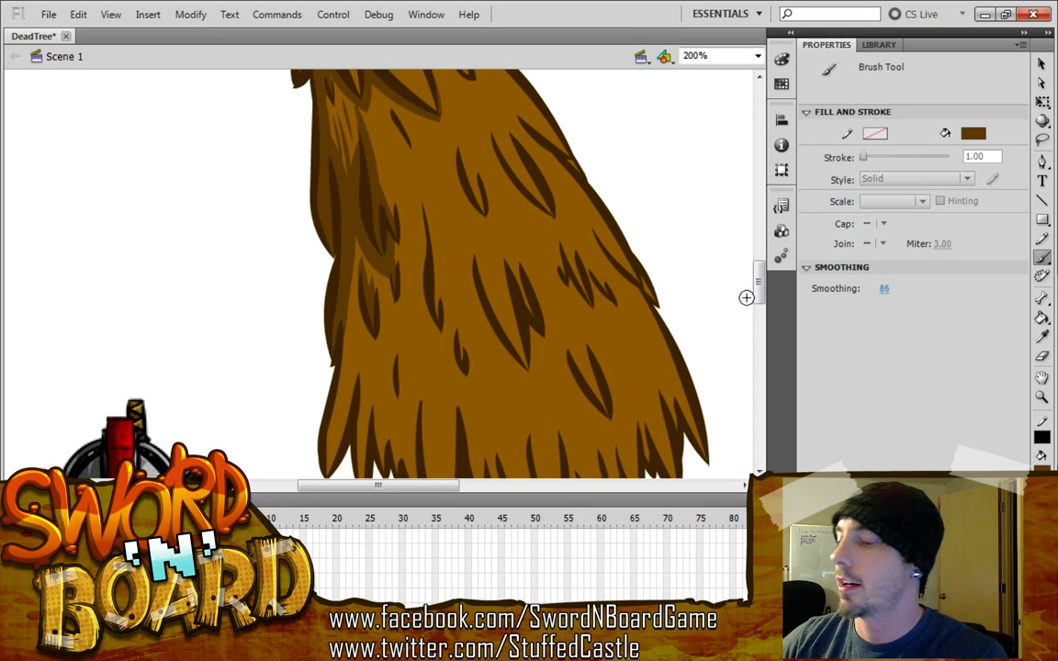
pyautogui.moveTo(757, 280); pyautogui.dragTo(758, 229)
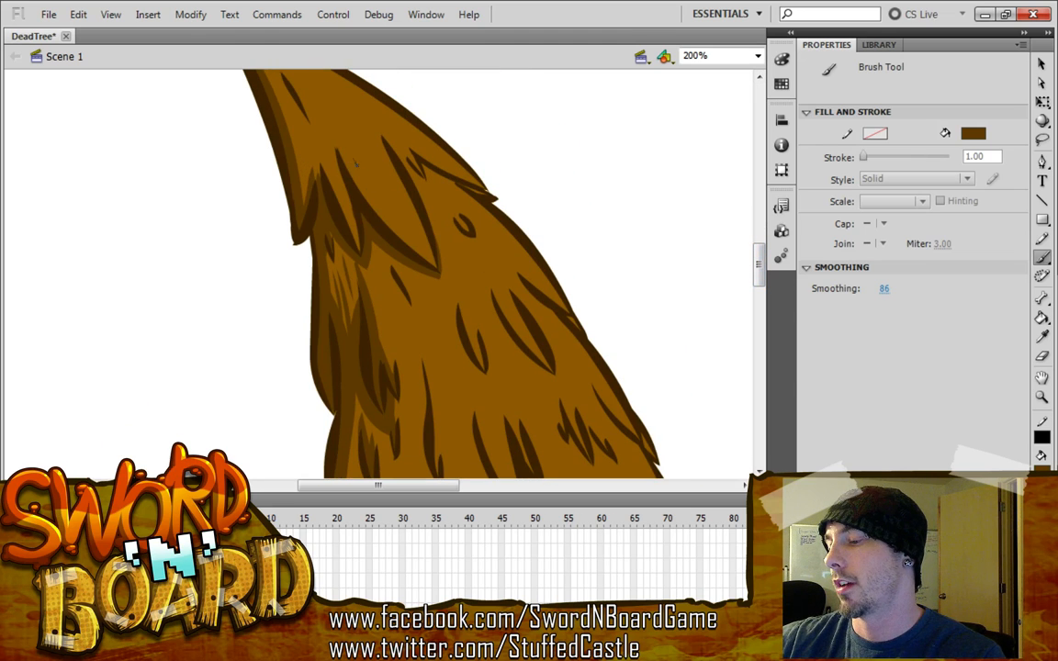
# Brush thin shadow strokes inside the overhanging tufts below the treetop's tip and beside the small strand above them
pyautogui.moveTo(328, 154); pyautogui.dragTo(367, 221)
pyautogui.moveTo(330, 169); pyautogui.dragTo(356, 237)
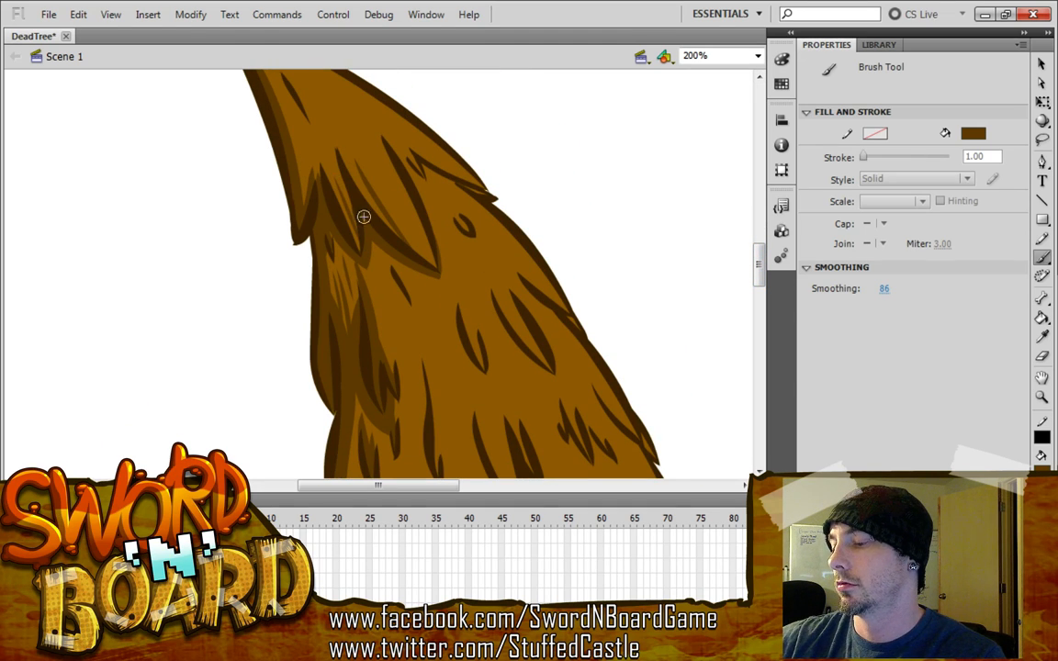
pyautogui.moveTo(359, 180); pyautogui.dragTo(380, 231)
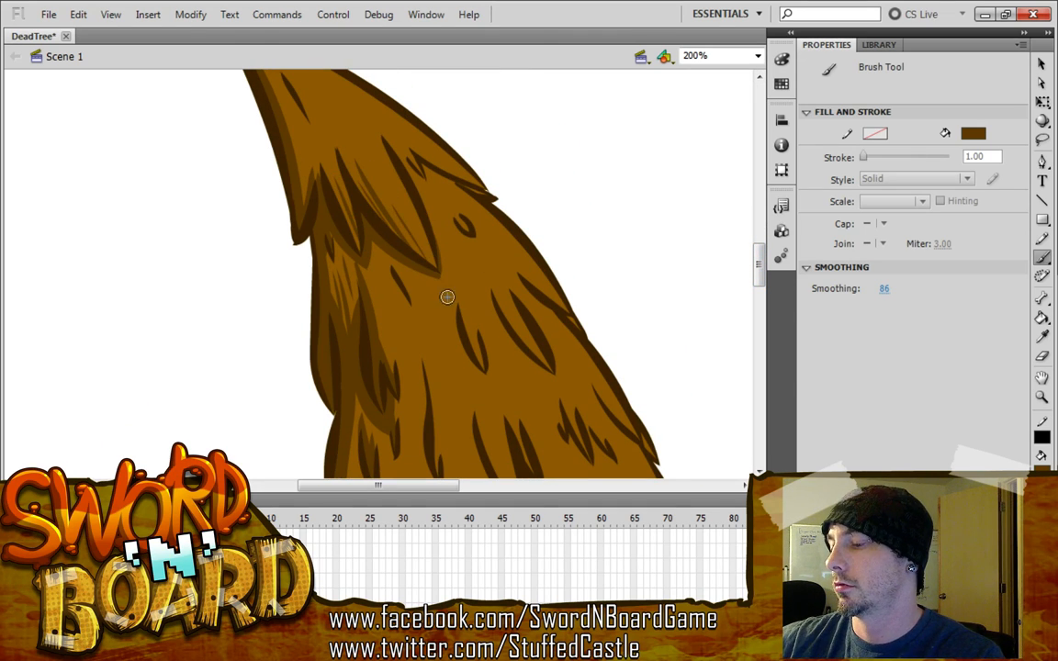
pyautogui.moveTo(760, 272); pyautogui.dragTo(758, 263)
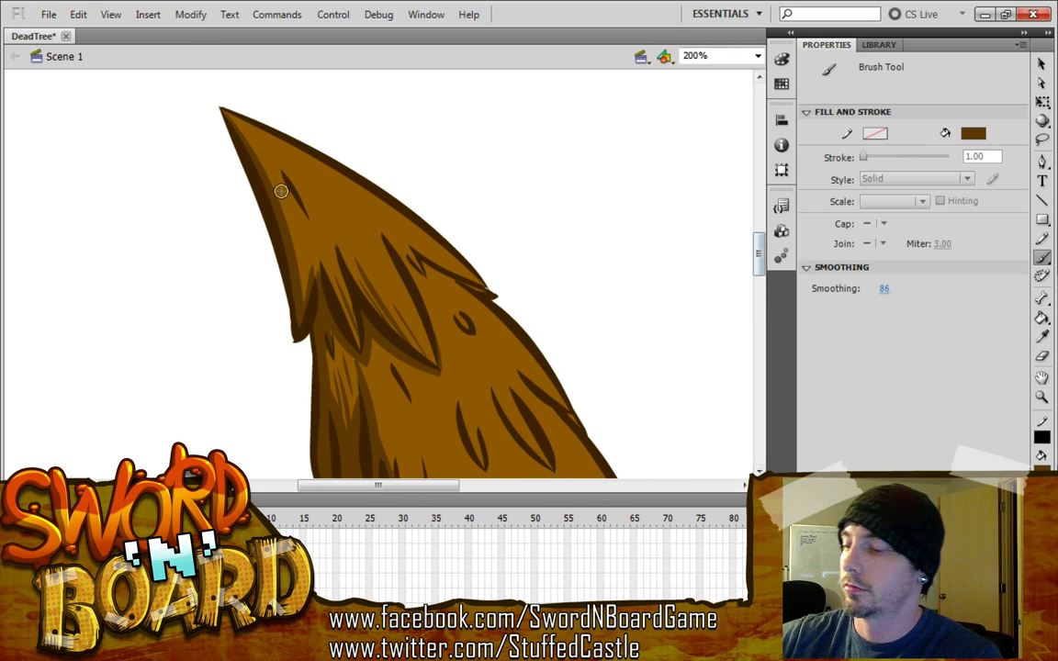
pyautogui.moveTo(236, 139); pyautogui.dragTo(303, 303)
pyautogui.hotkey('ctrl', 'z')
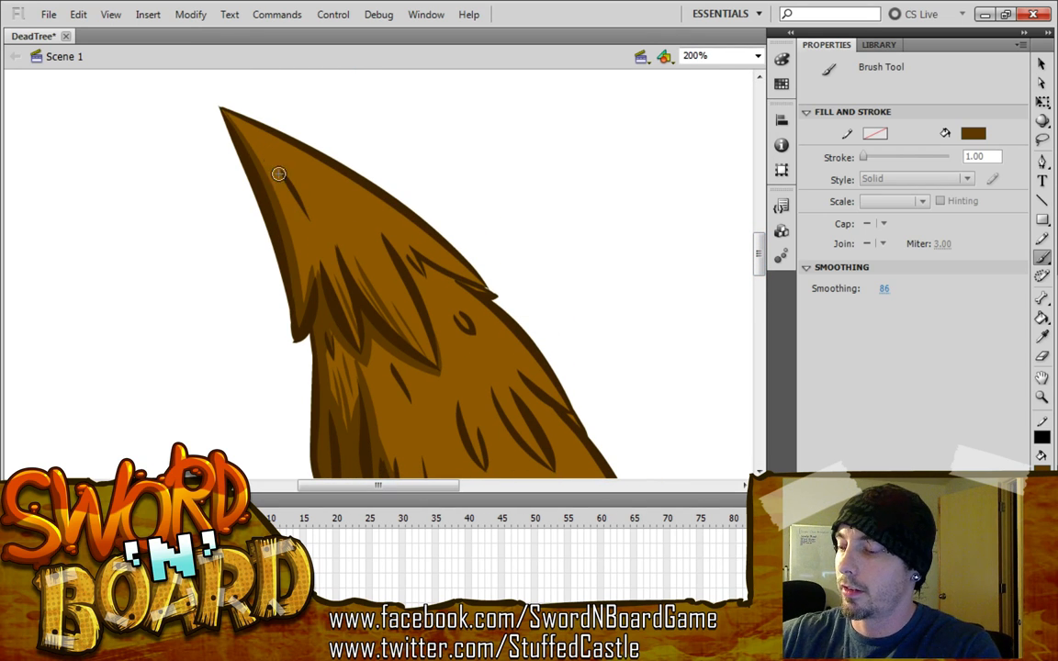
pyautogui.moveTo(278, 173); pyautogui.dragTo(314, 241)
# Brush a long shadow stroke down the treetop's lower left edge into the outermost fringe tuft
pyautogui.moveTo(758, 264)
pyautogui.mouseDown()
pyautogui.moveTo(760, 272)
pyautogui.moveTo(757, 252)
pyautogui.moveTo(760, 301)
pyautogui.mouseUp()
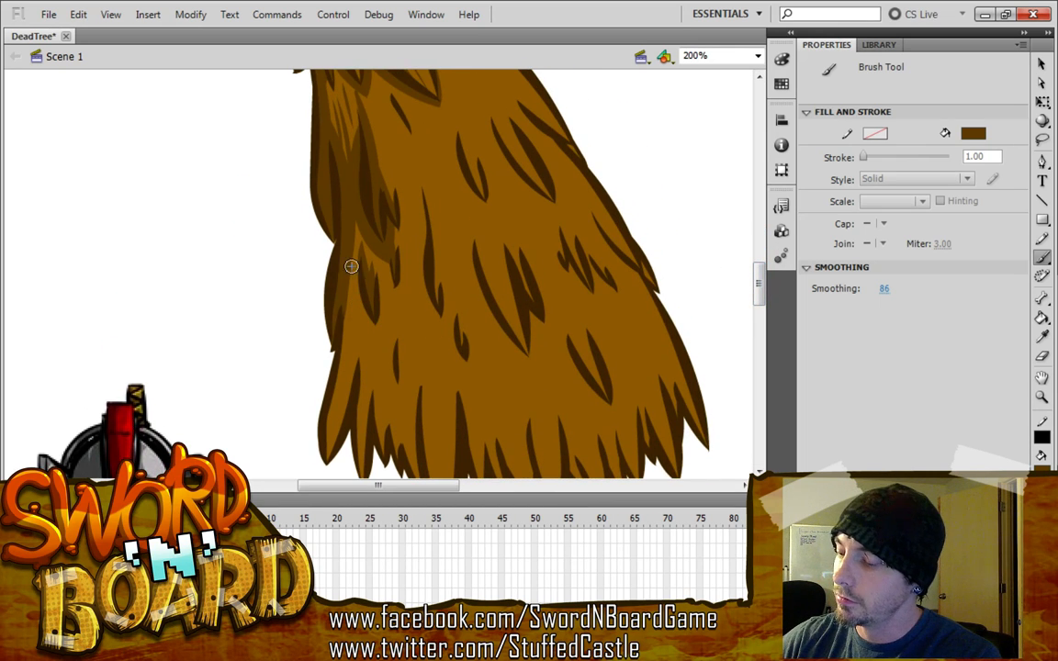
pyautogui.moveTo(351, 265); pyautogui.dragTo(331, 432)
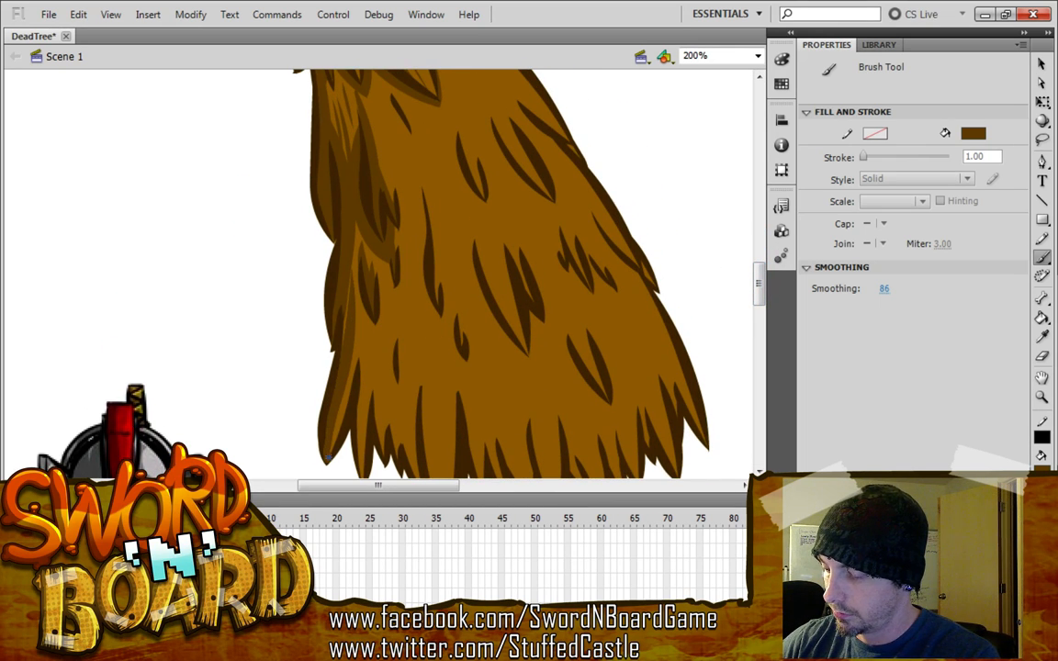
pyautogui.scroll(3, 760, 241)
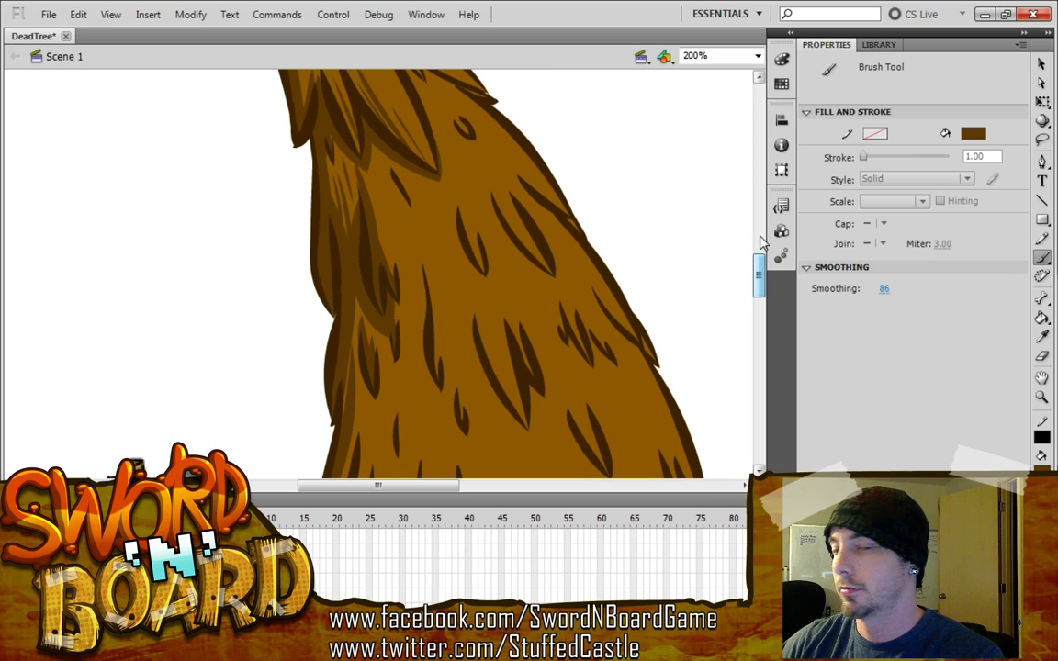
pyautogui.moveTo(632, 118)
pyautogui.mouseDown()
pyautogui.moveTo(610, 202)
pyautogui.moveTo(587, 232)
pyautogui.moveTo(588, 189)
pyautogui.mouseUp()
pyautogui.hotkey('ctrl', 'z')
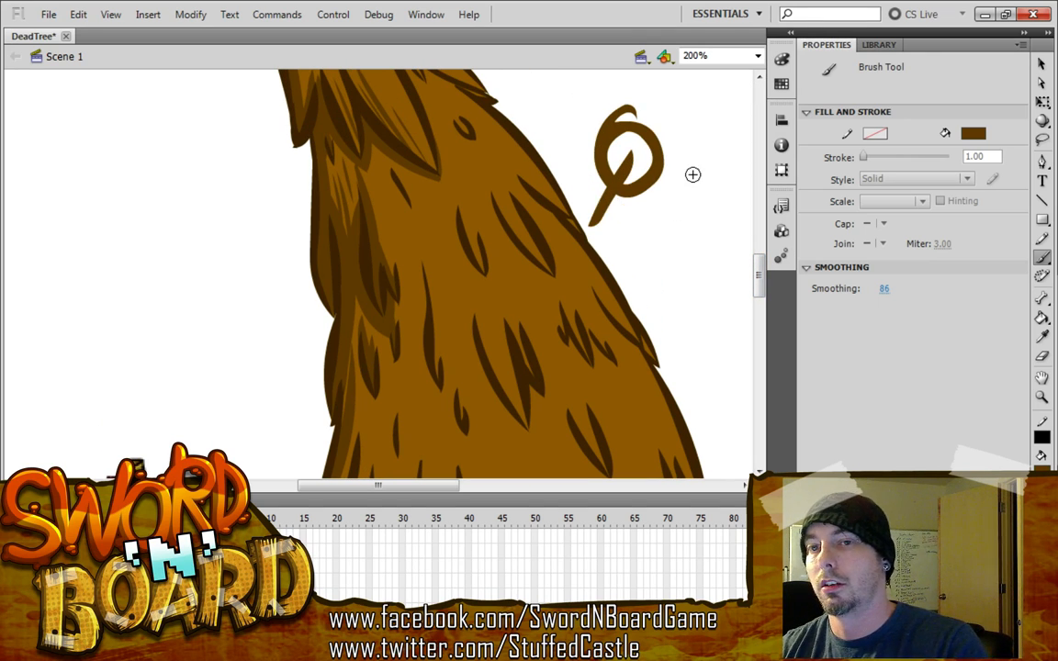
pyautogui.hotkey('ctrl', 'z')
pyautogui.hotkey('ctrl', 'z')
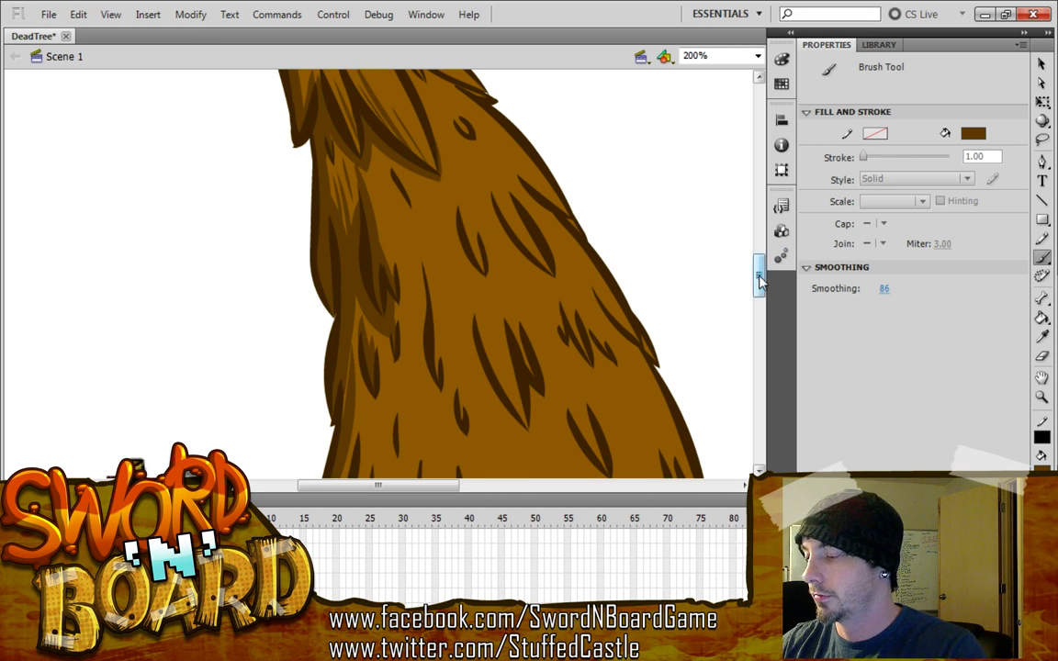
# Brush shadow down the second tuft of the bottom-left fringe and around the small paired strands above it
pyautogui.moveTo(758, 281); pyautogui.dragTo(758, 301)
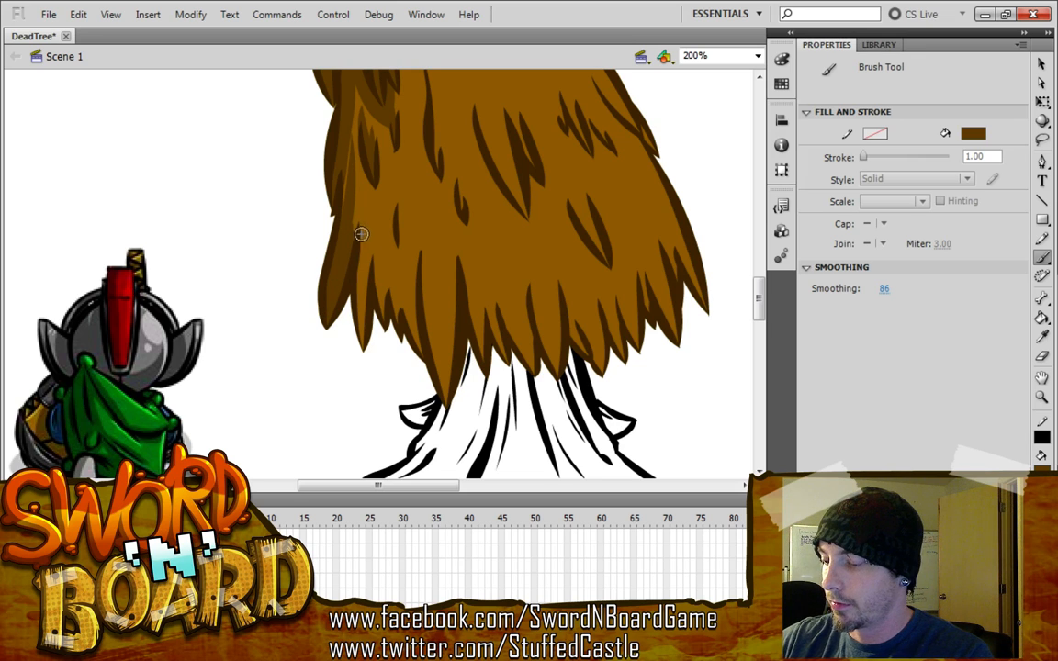
pyautogui.moveTo(361, 233); pyautogui.dragTo(368, 339)
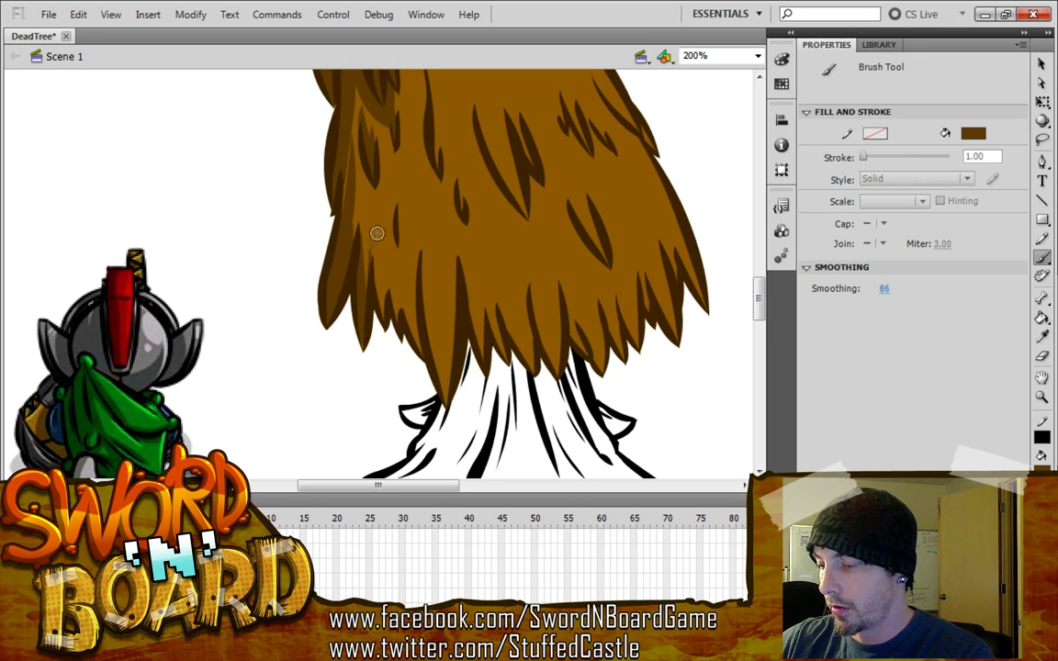
pyautogui.moveTo(359, 122); pyautogui.dragTo(380, 218)
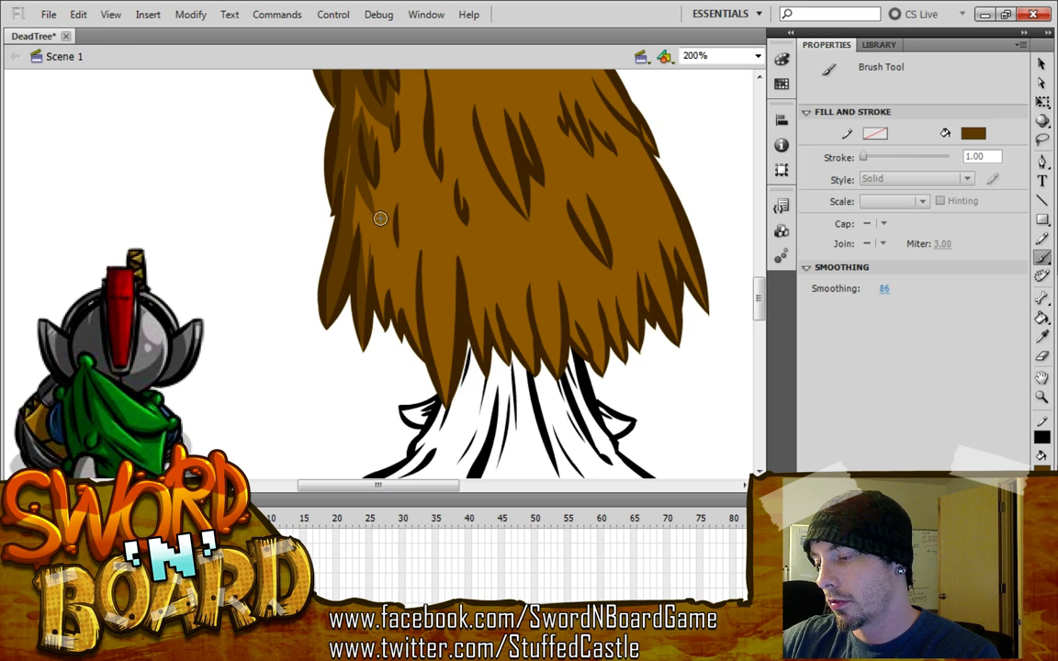
pyautogui.moveTo(380, 147)
pyautogui.mouseDown()
pyautogui.moveTo(373, 218)
pyautogui.moveTo(377, 198)
pyautogui.mouseUp()
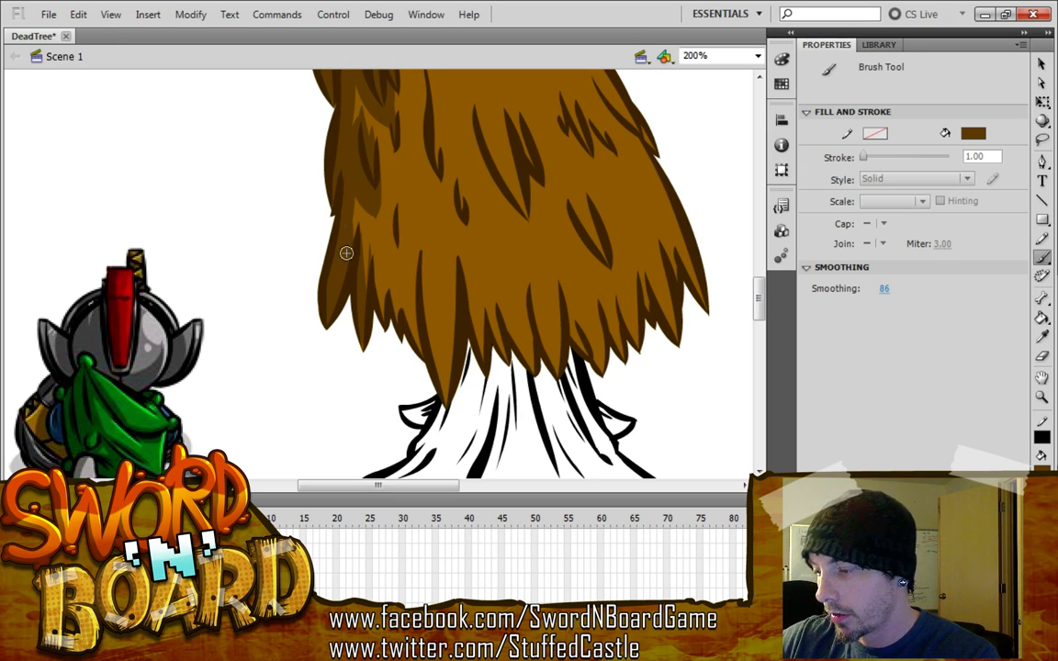
# Shade the remaining tufts of the bottom-left fringe and fill the gaps along the lower left edge
pyautogui.moveTo(376, 215); pyautogui.dragTo(380, 297)
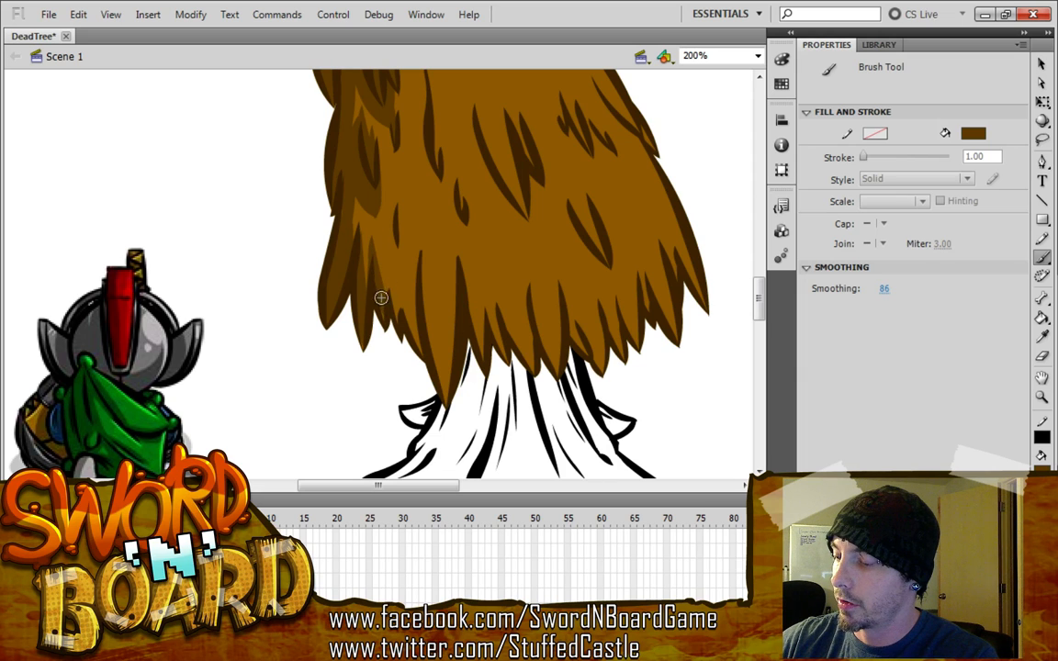
pyautogui.moveTo(418, 258); pyautogui.dragTo(428, 356)
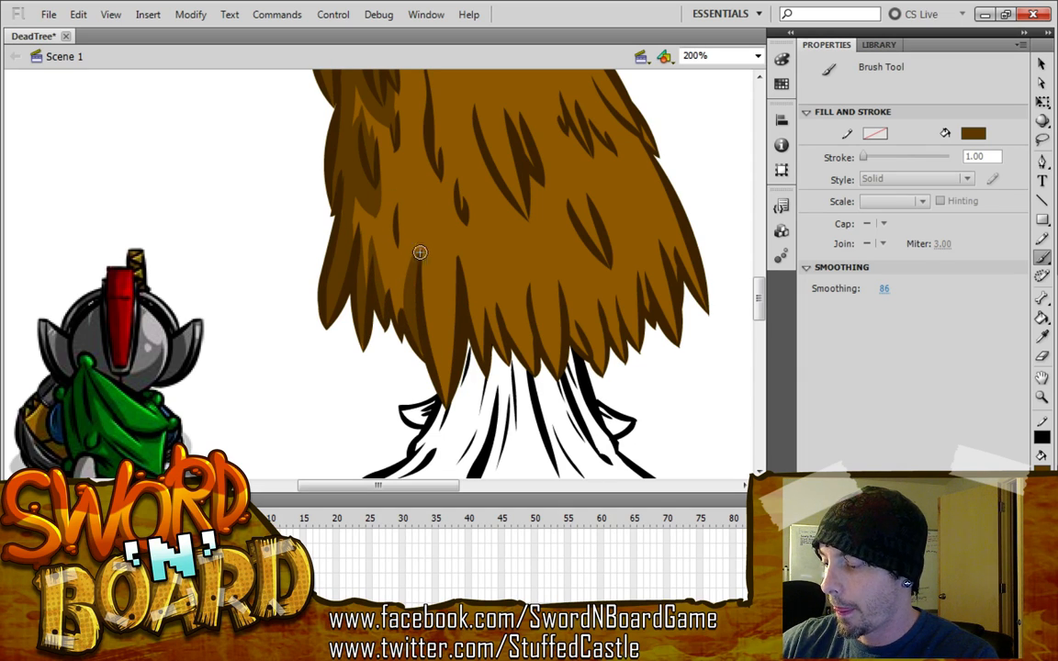
pyautogui.moveTo(376, 227); pyautogui.dragTo(369, 285)
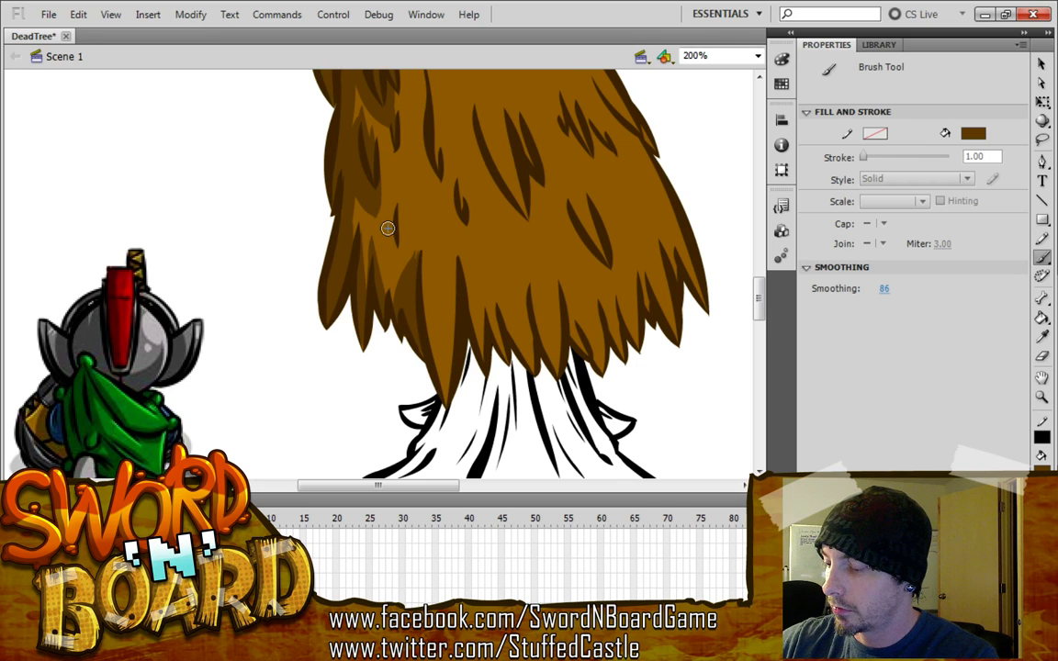
pyautogui.moveTo(328, 182); pyautogui.dragTo(328, 240)
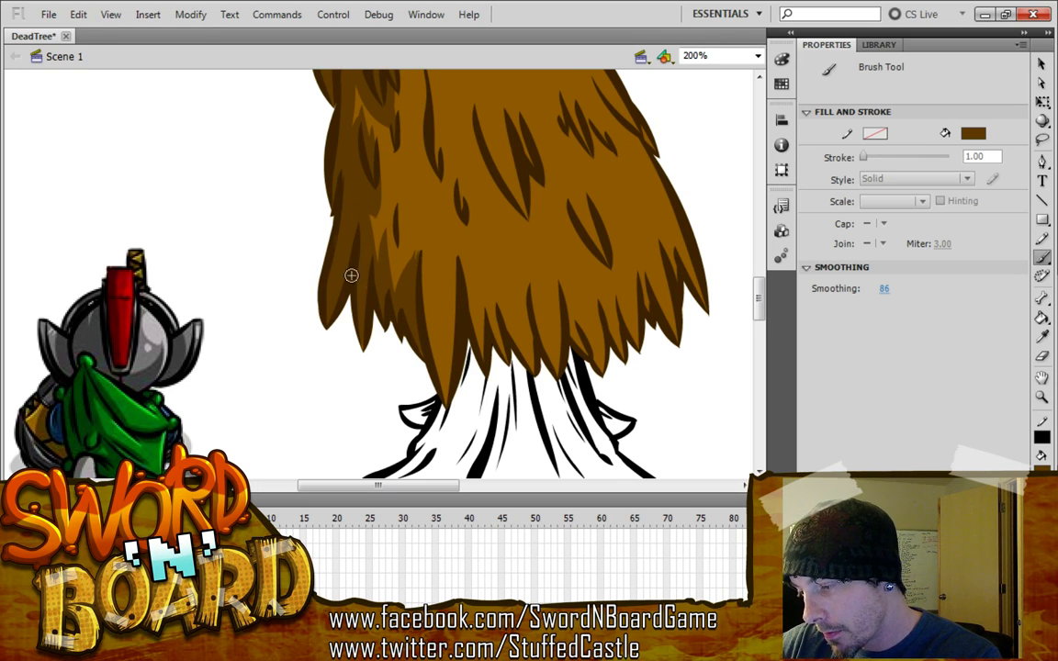
pyautogui.moveTo(338, 195); pyautogui.dragTo(340, 235)
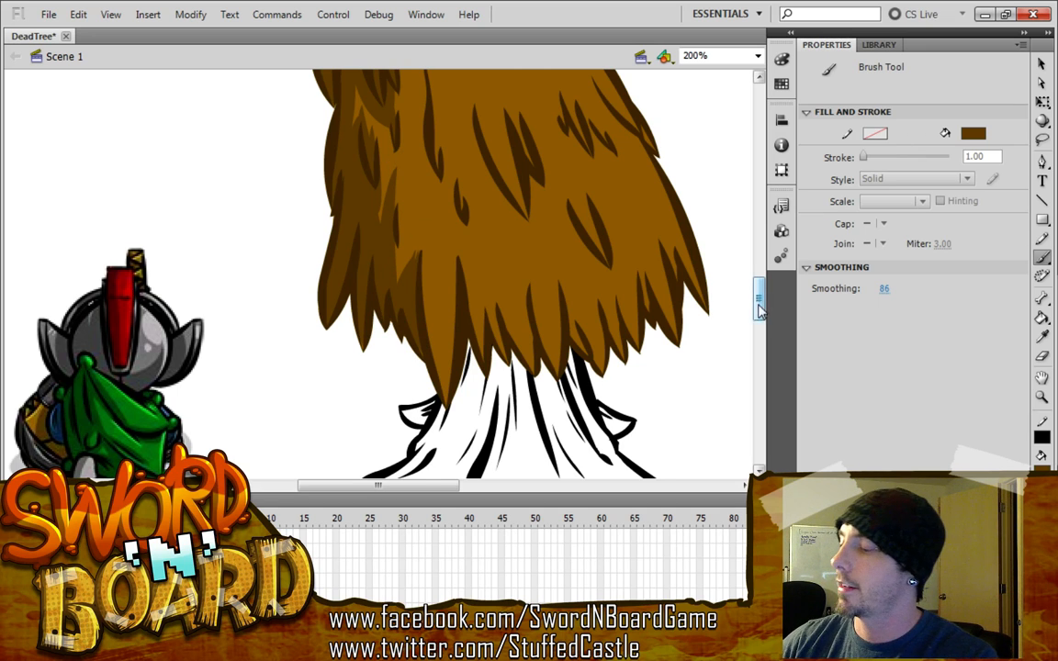
# Brush shadow along the left side of the large central strands and the smaller strands to their left
pyautogui.moveTo(759, 305)
pyautogui.mouseDown()
pyautogui.moveTo(759, 289)
pyautogui.moveTo(759, 304)
pyautogui.mouseUp()
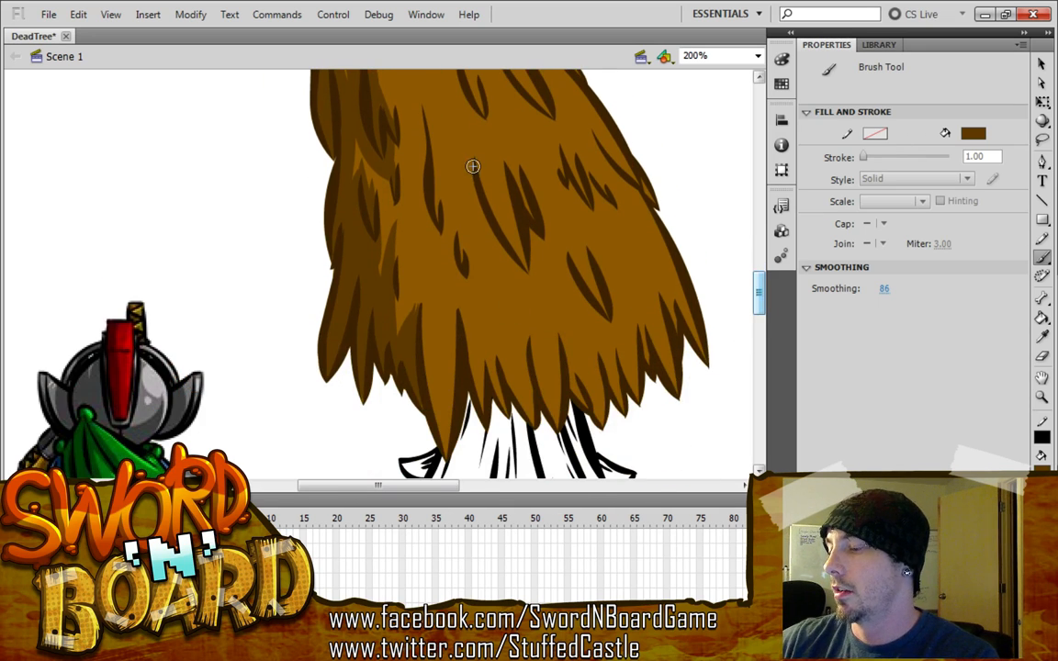
pyautogui.moveTo(472, 166); pyautogui.dragTo(533, 296)
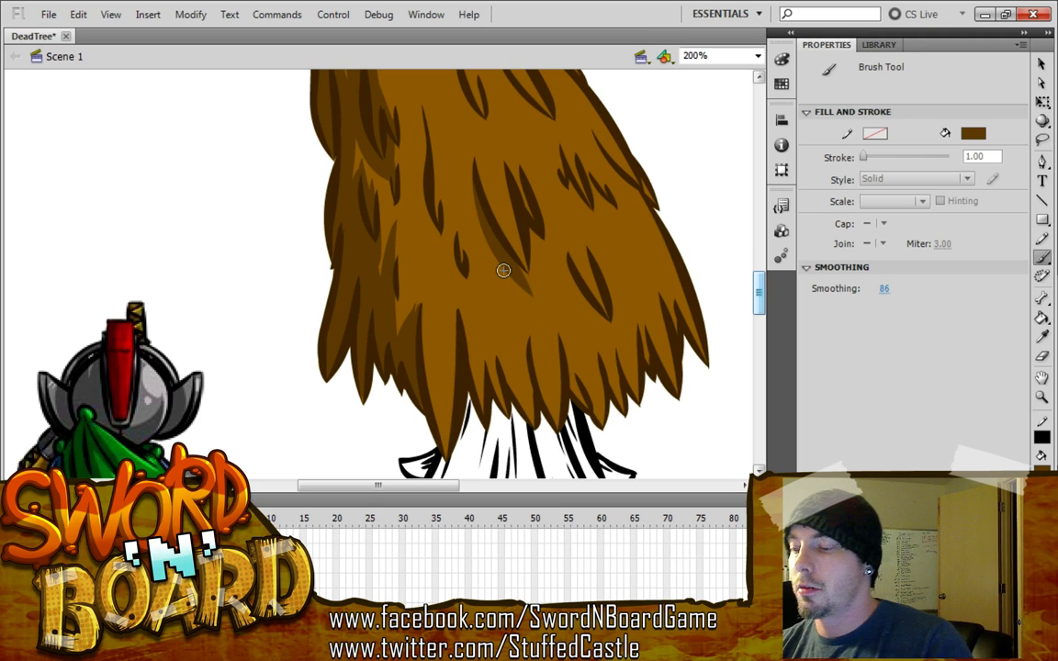
pyautogui.hotkey('ctrl', 'z')
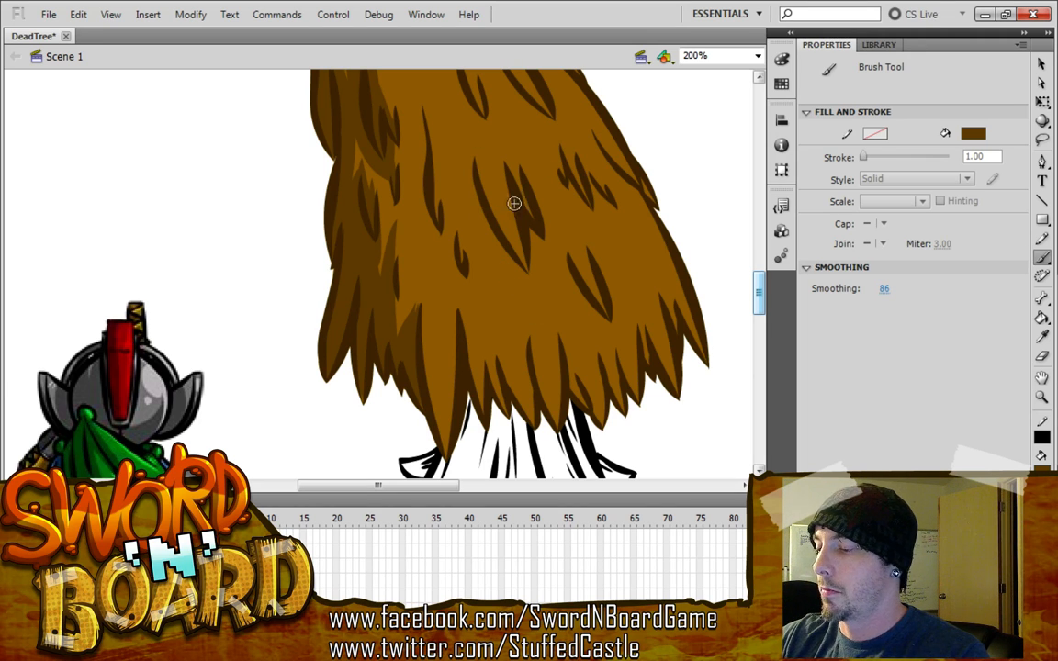
pyautogui.moveTo(472, 166); pyautogui.dragTo(536, 312)
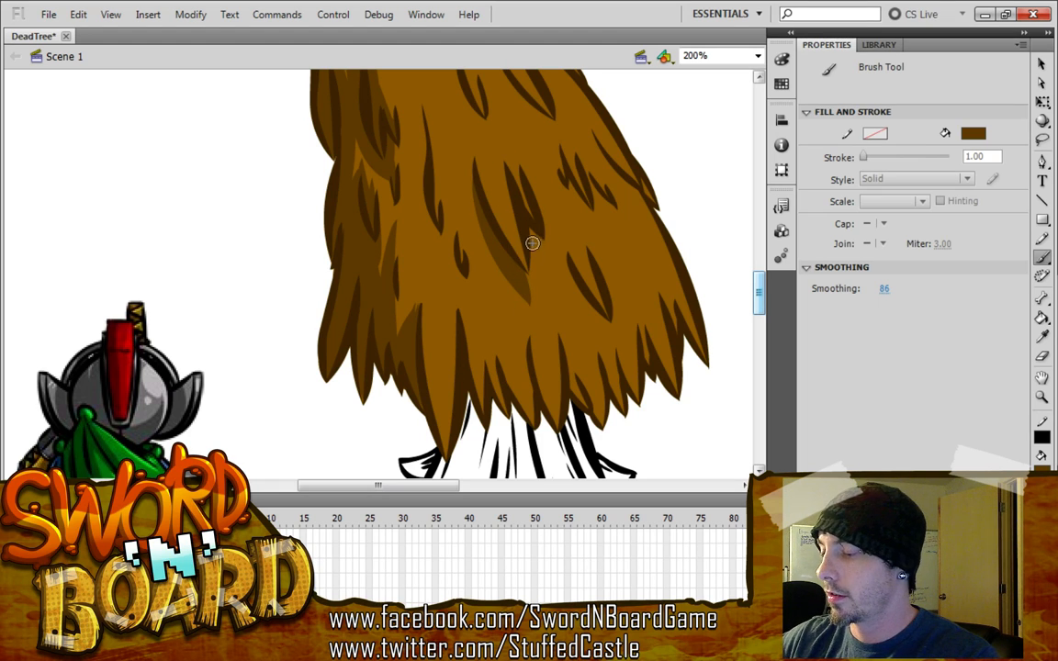
pyautogui.moveTo(534, 229); pyautogui.dragTo(538, 268)
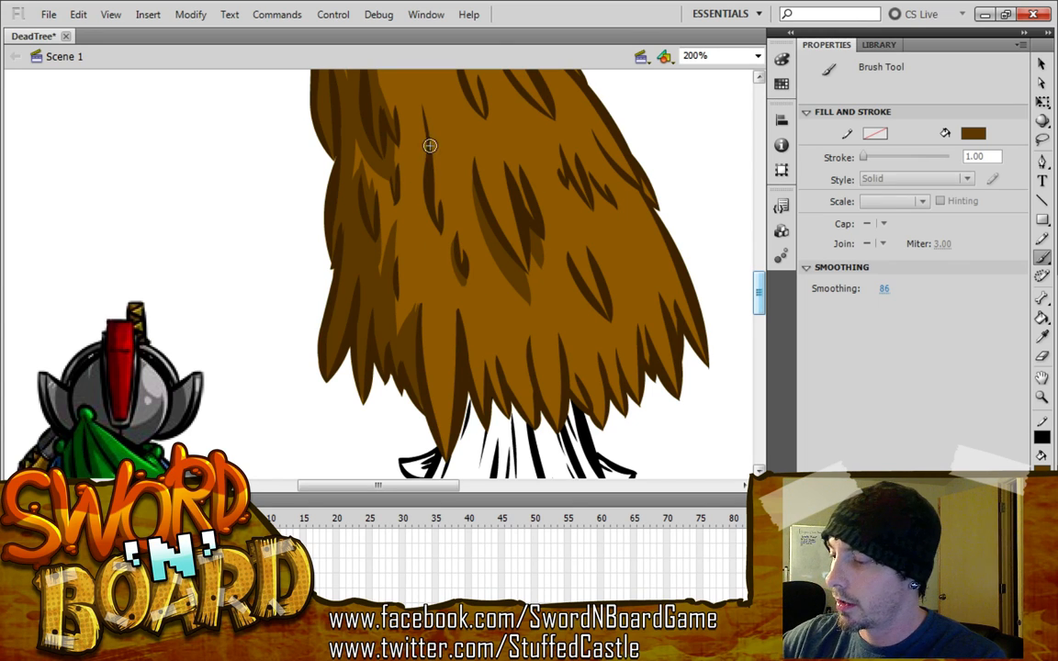
pyautogui.moveTo(428, 147); pyautogui.dragTo(436, 240)
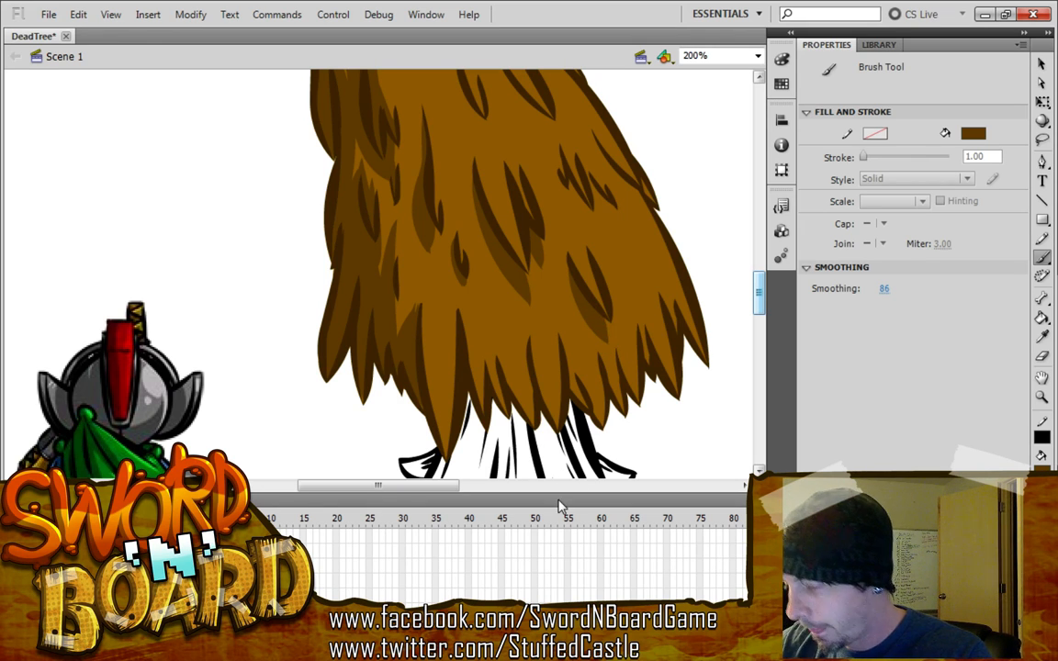
# Shade beside the strands on the treetop's upper right, the small oval mark, and beneath the tip's zigzag overhang
pyautogui.moveTo(758, 294); pyautogui.dragTo(758, 293)
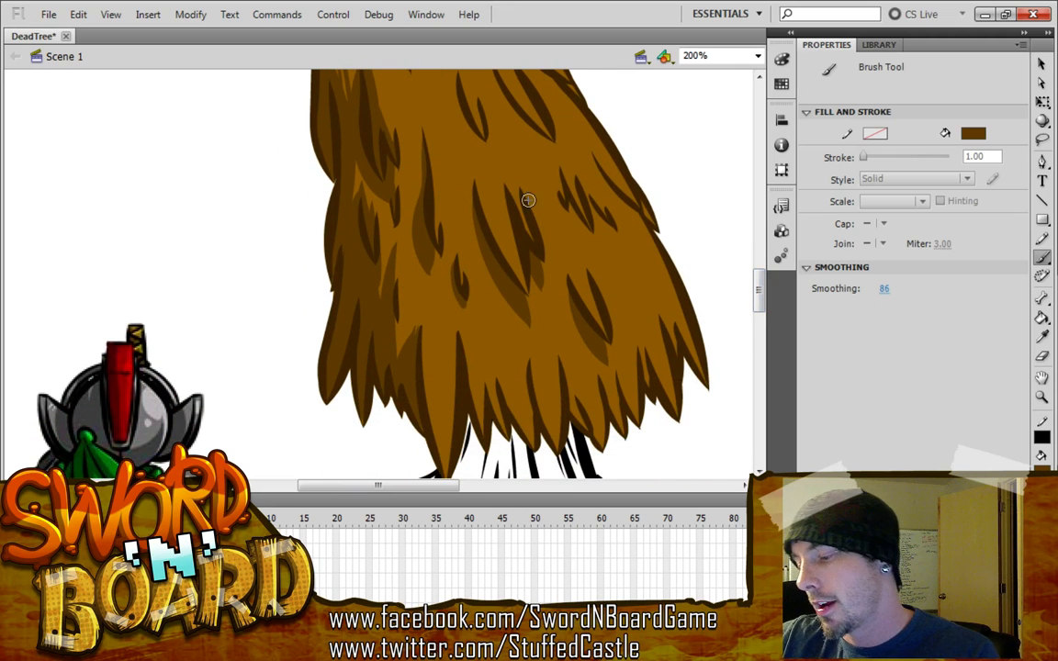
pyautogui.scroll(5, 479, 237)
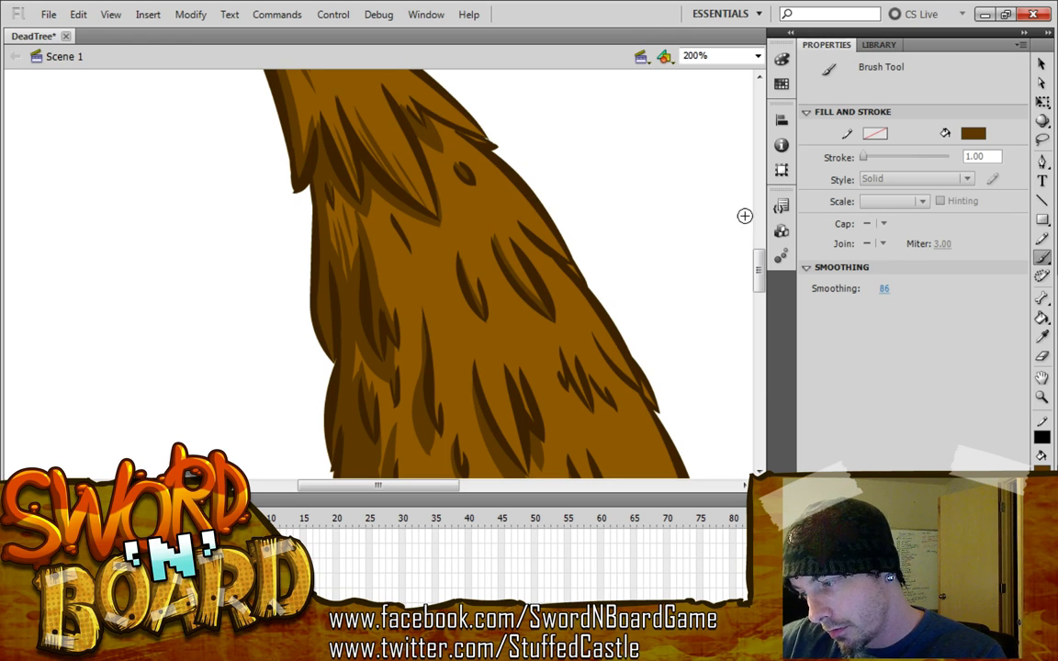
pyautogui.moveTo(759, 276); pyautogui.dragTo(759, 258)
pyautogui.moveTo(425, 270); pyautogui.dragTo(501, 305)
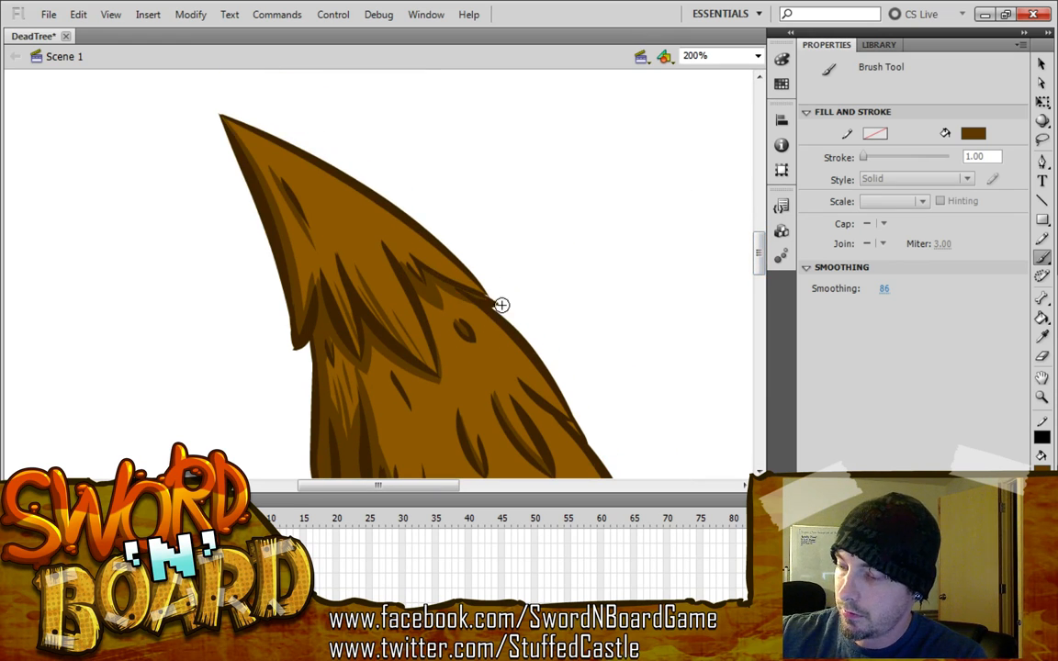
# Shade the longest pointed tuft of the bottom fringe and its neighbours with tapered strokes reaching up into the fur
pyautogui.moveTo(760, 254); pyautogui.dragTo(758, 299)
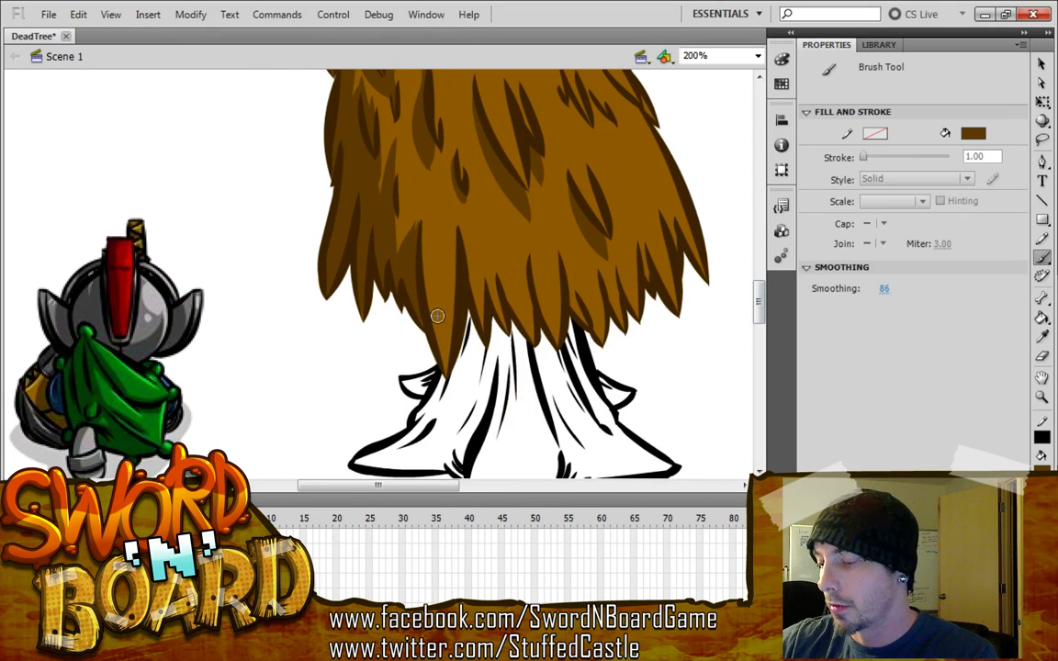
pyautogui.moveTo(429, 195)
pyautogui.mouseDown()
pyautogui.moveTo(427, 269)
pyautogui.moveTo(449, 383)
pyautogui.mouseUp()
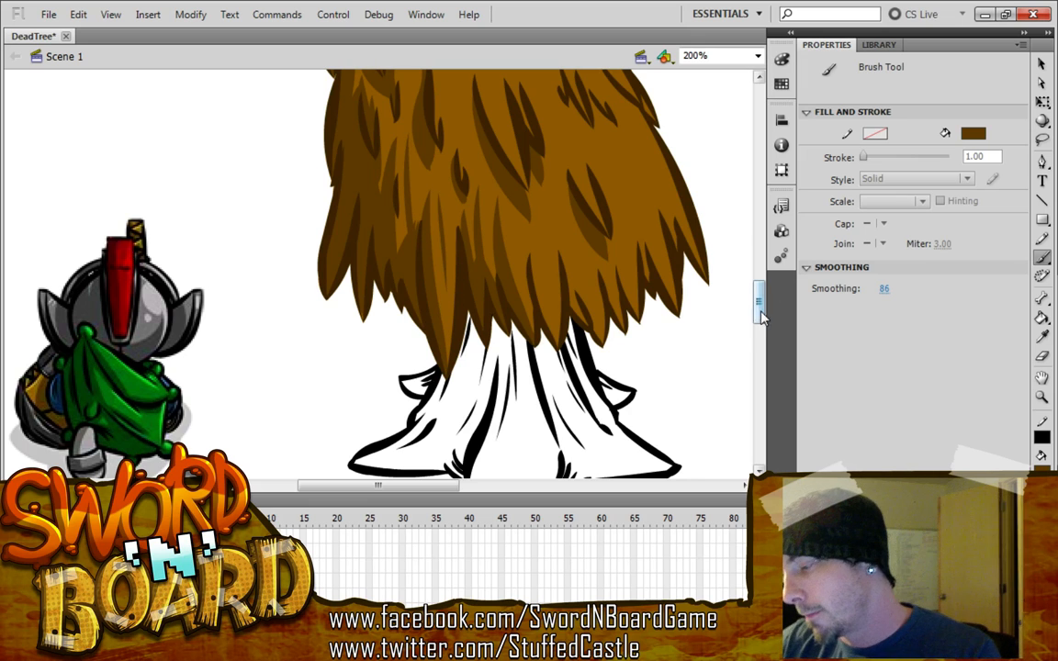
# Shade the centre and right tufts of the bottom fringe with tapered shadow strokes
pyautogui.scroll(3, 760, 299)
pyautogui.scroll(-1, 760, 298)
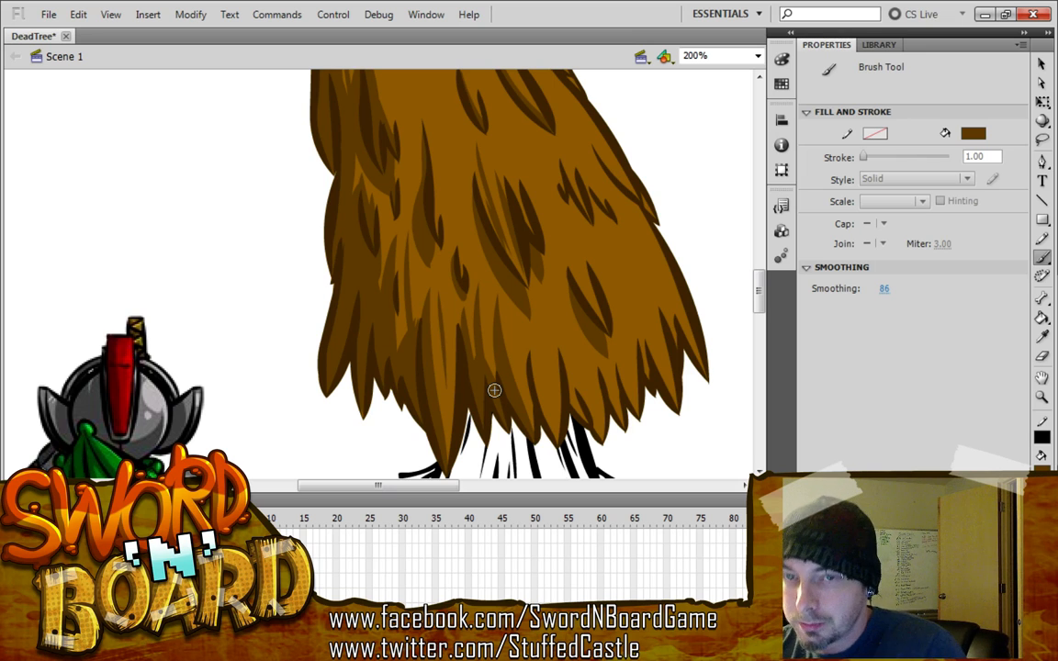
pyautogui.scroll(-4, 759, 292)
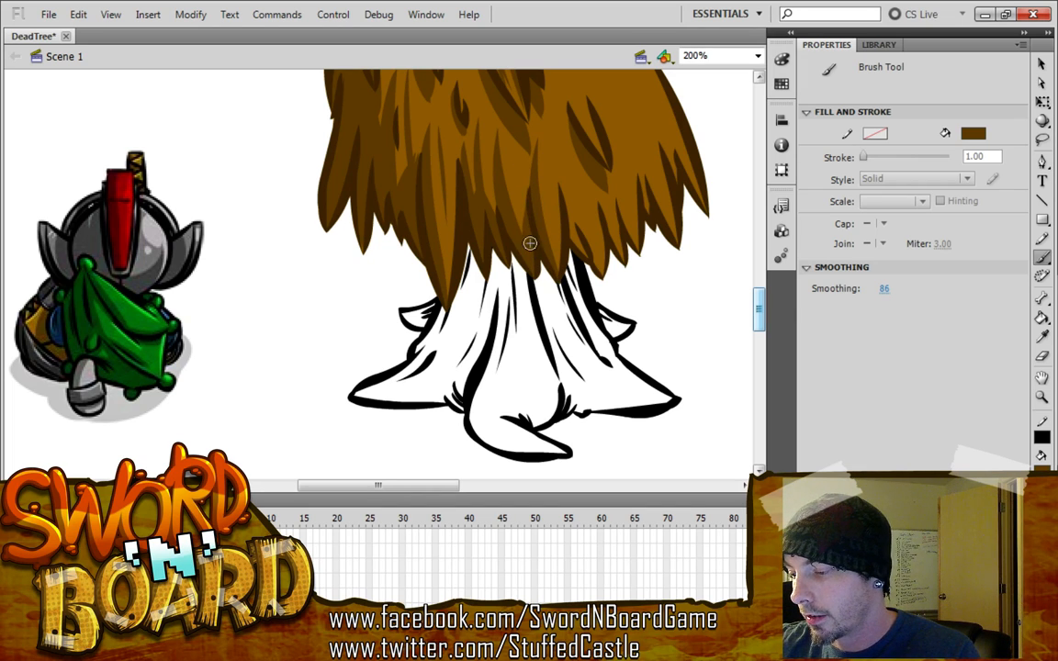
pyautogui.moveTo(759, 312); pyautogui.dragTo(759, 298)
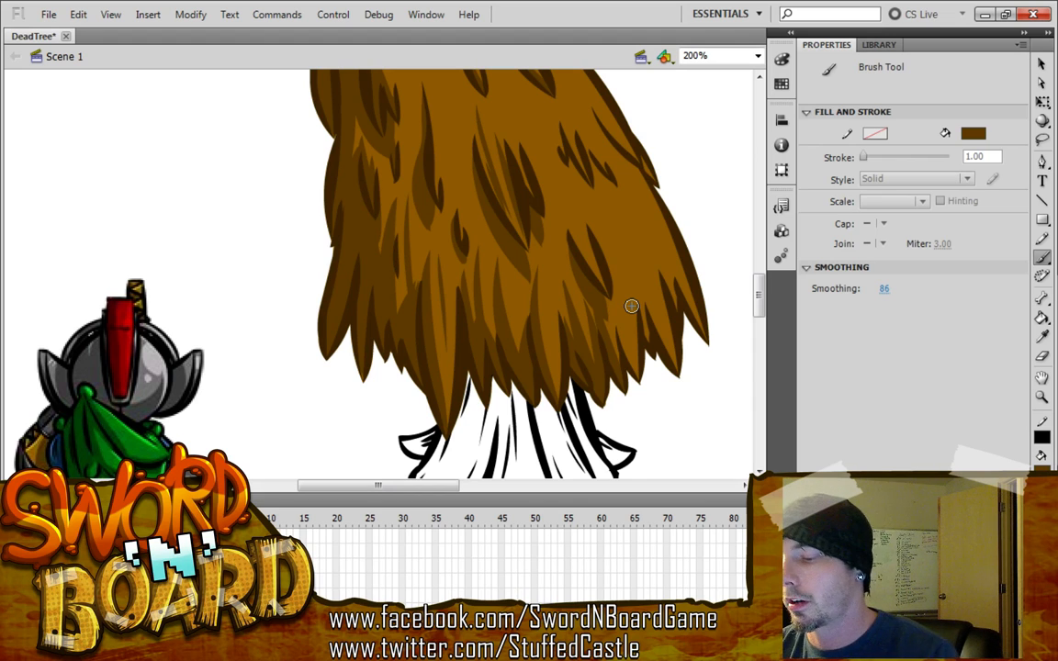
# Brush shadow around the paired strands on the treetop's lower right and the zigzag tuft above them
pyautogui.moveTo(562, 210); pyautogui.dragTo(615, 302)
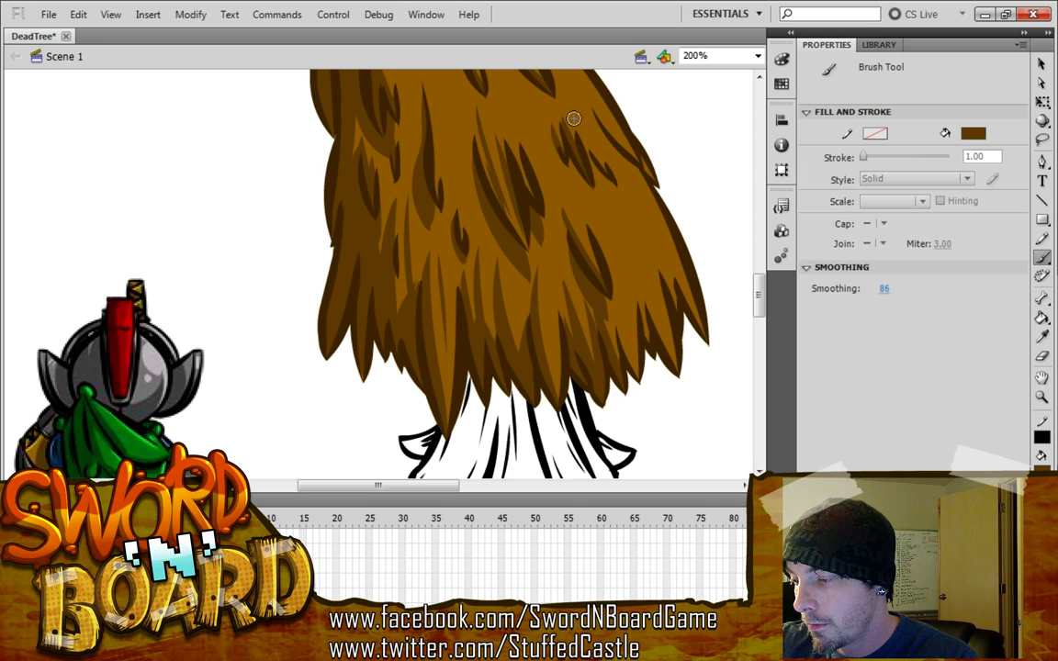
pyautogui.moveTo(553, 130); pyautogui.dragTo(581, 185)
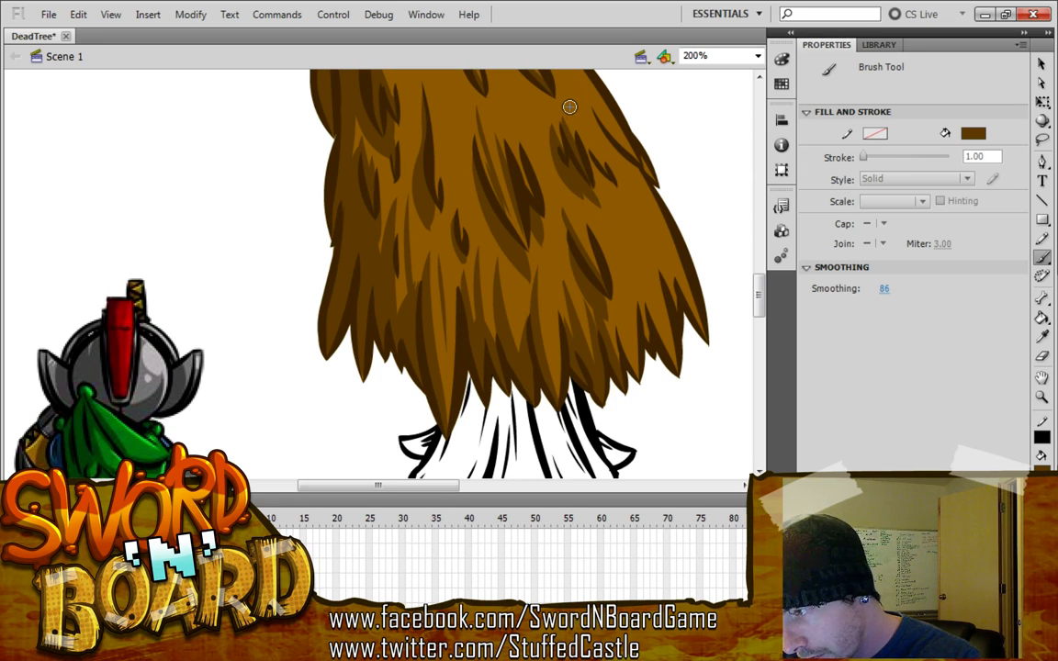
pyautogui.scroll(3, 564, 174)
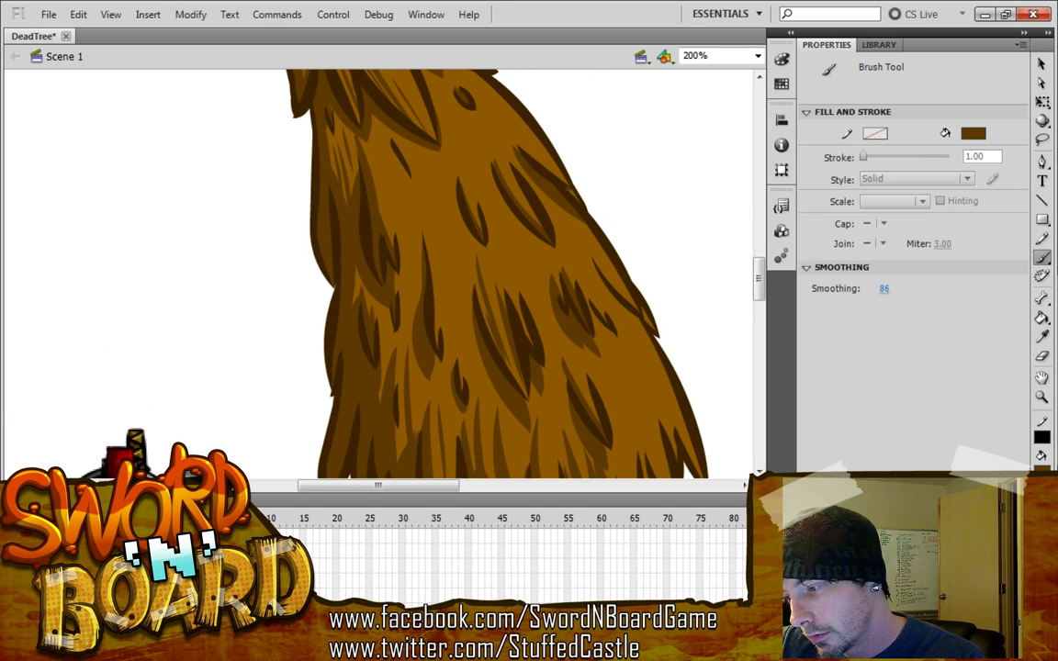
# Brush brown shadow beneath the strands on the treetop's upper right, below the small oval mark
pyautogui.scroll(1, 756, 279)
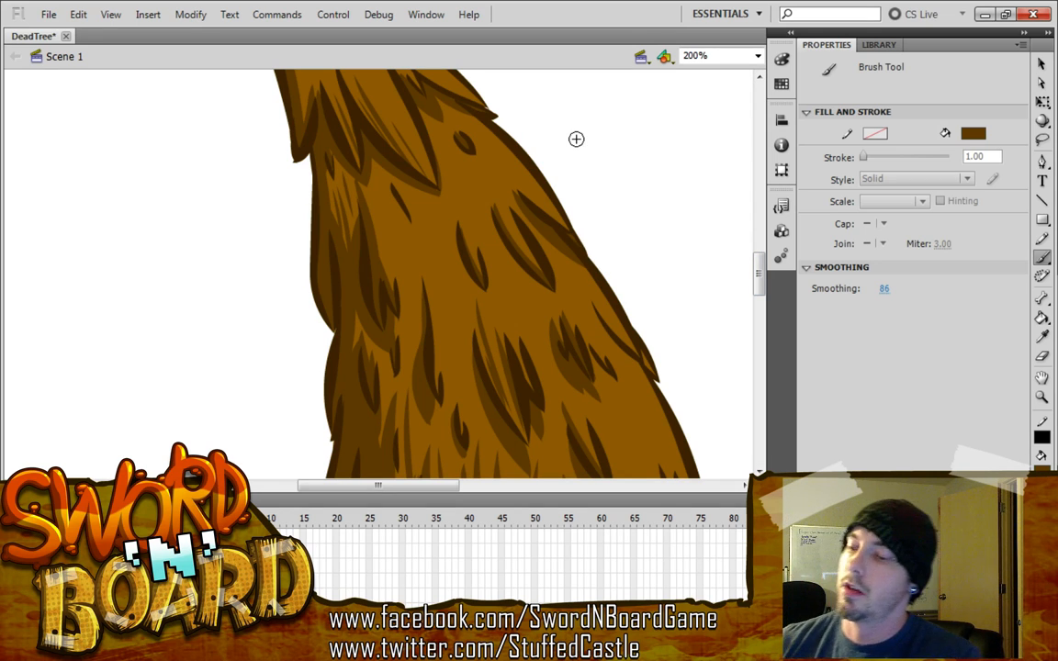
pyautogui.scroll(-3, 758, 276)
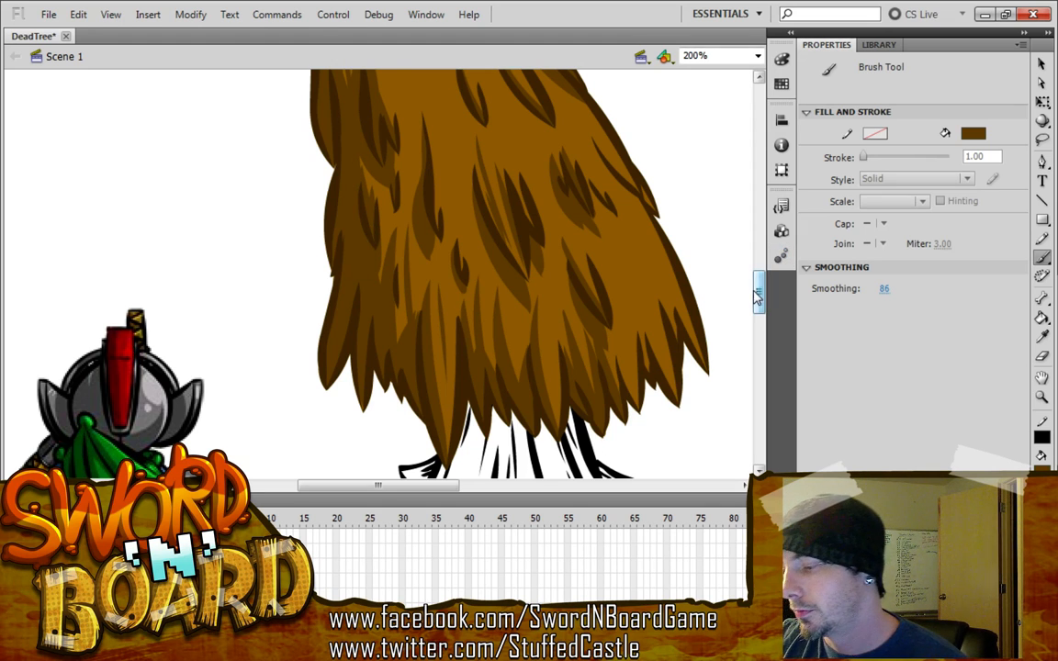
pyautogui.scroll(-4, 756, 302)
pyautogui.scroll(2, 755, 302)
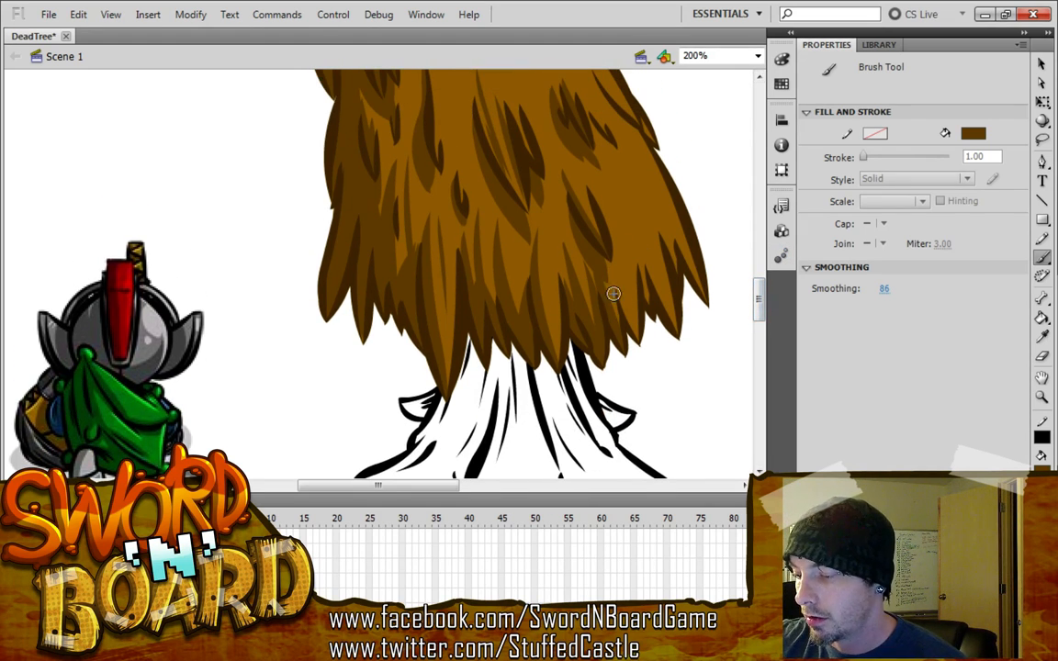
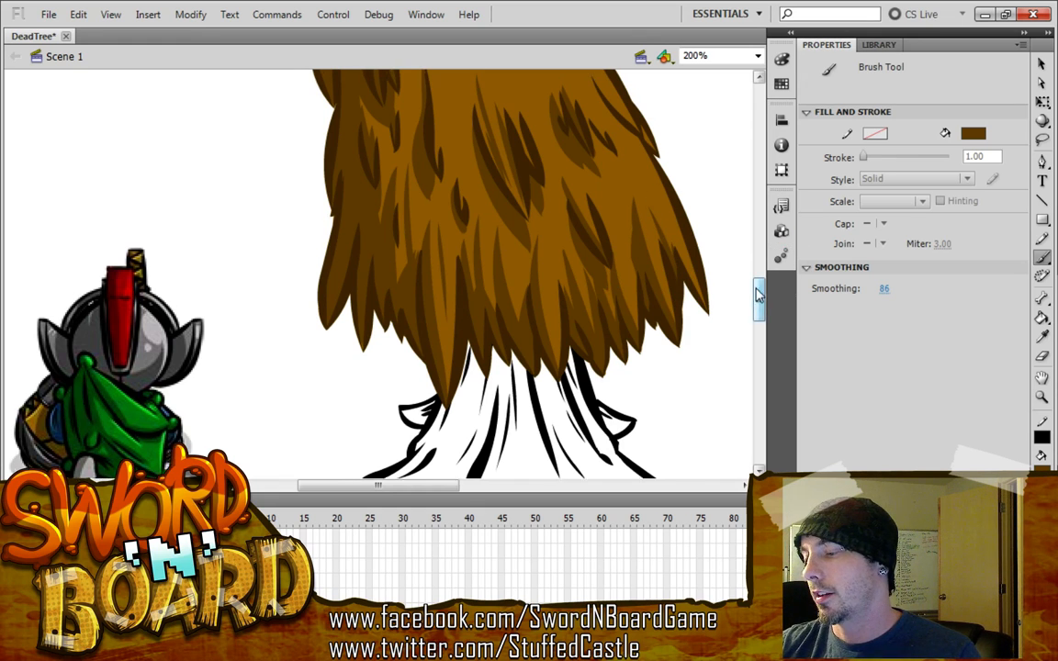
pyautogui.scroll(5, 643, 248)
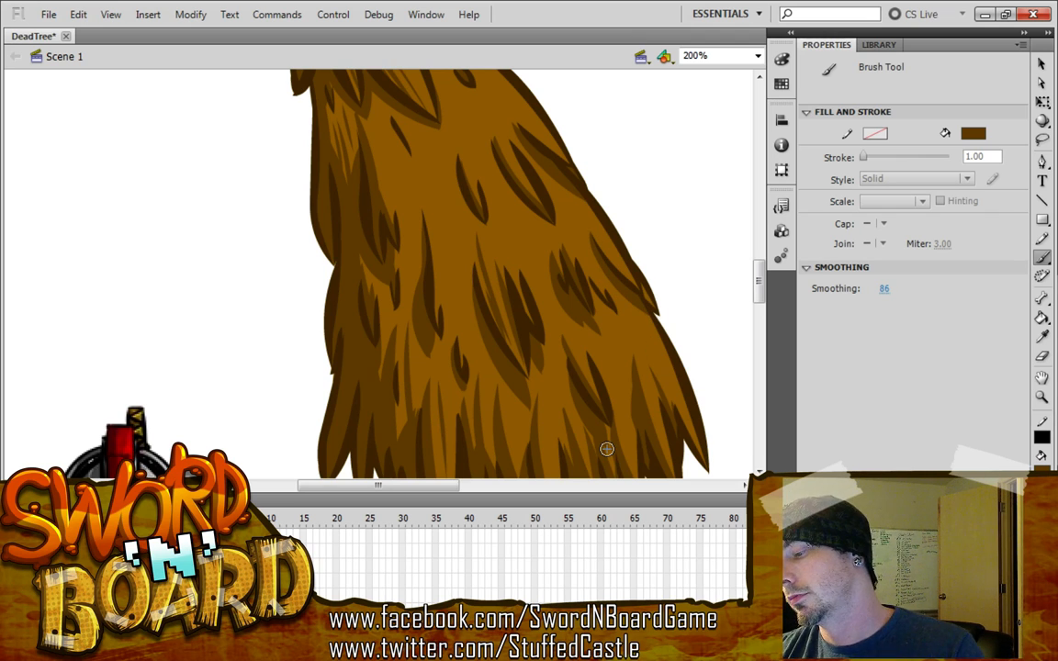
pyautogui.scroll(3, 758, 277)
pyautogui.scroll(-3, 758, 276)
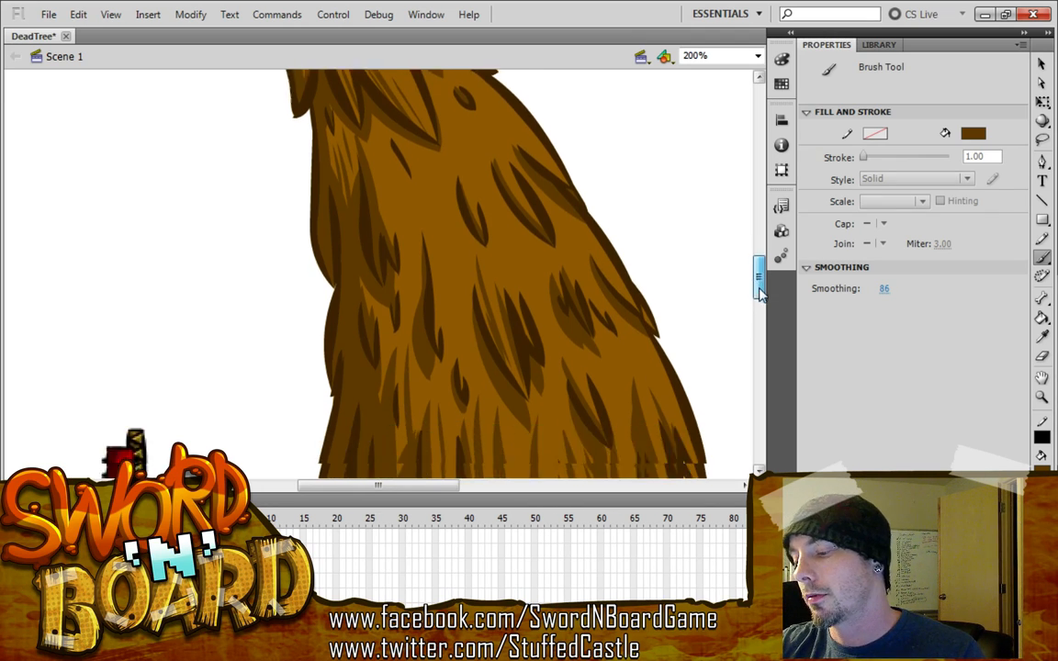
pyautogui.scroll(4, 758, 276)
pyautogui.moveTo(491, 243); pyautogui.dragTo(559, 347)
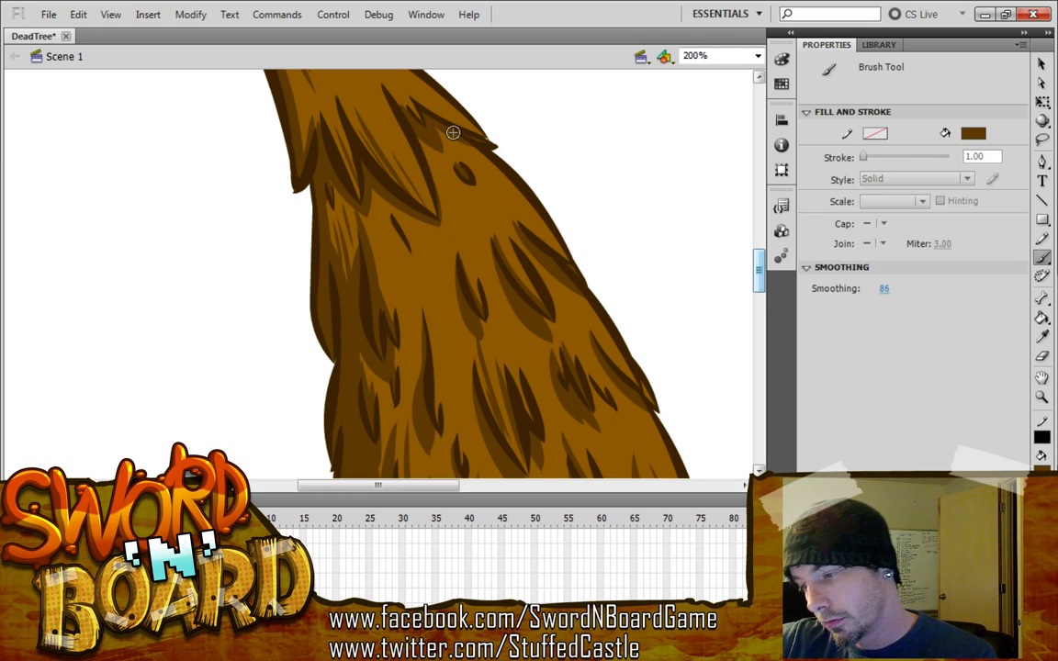
pyautogui.scroll(-5, 757, 290)
pyautogui.moveTo(761, 298)
pyautogui.mouseDown()
pyautogui.moveTo(758, 264)
pyautogui.moveTo(759, 279)
pyautogui.mouseUp()
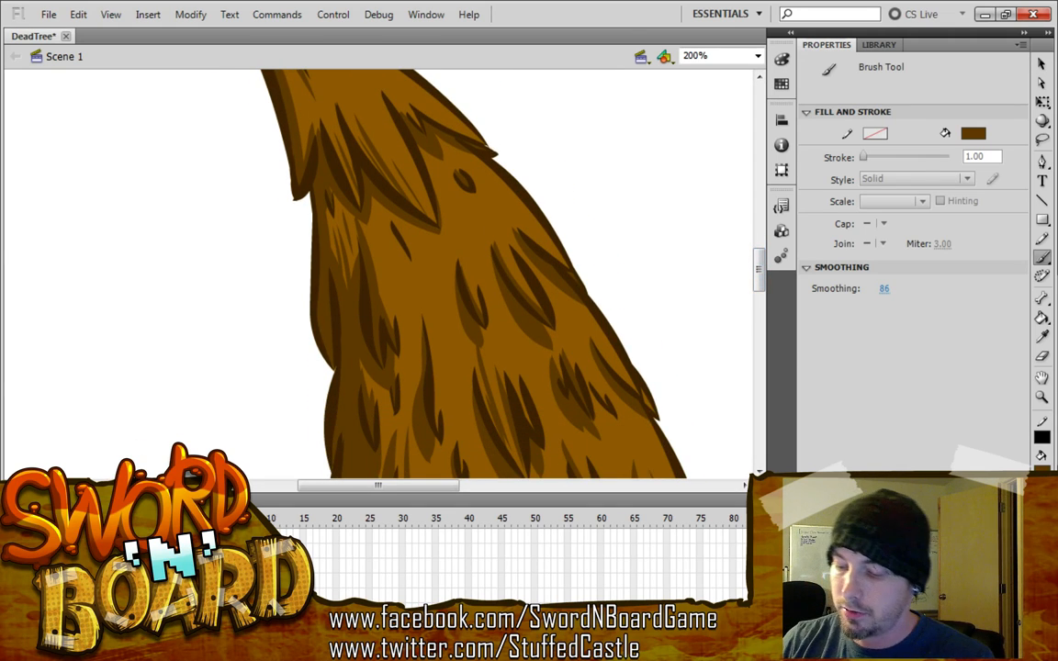
pyautogui.hotkey('ctrl', 's')
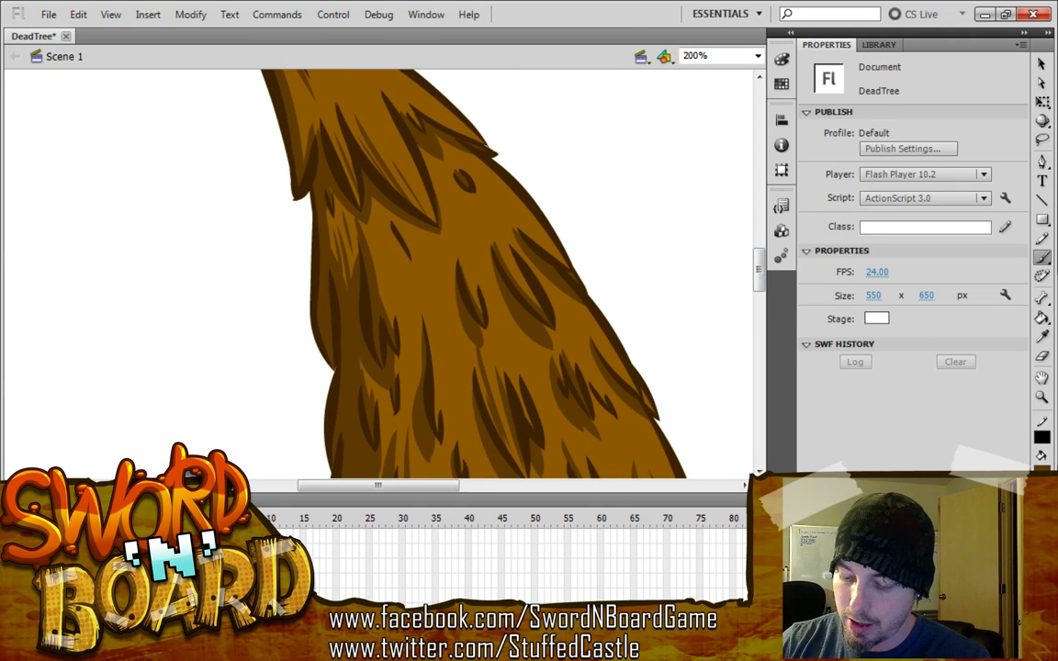
# Switch to the Paint Bucket tool and brighten its brown fill colour to a lighter orange-brown for highlights
pyautogui.scroll(3, 684, 243)
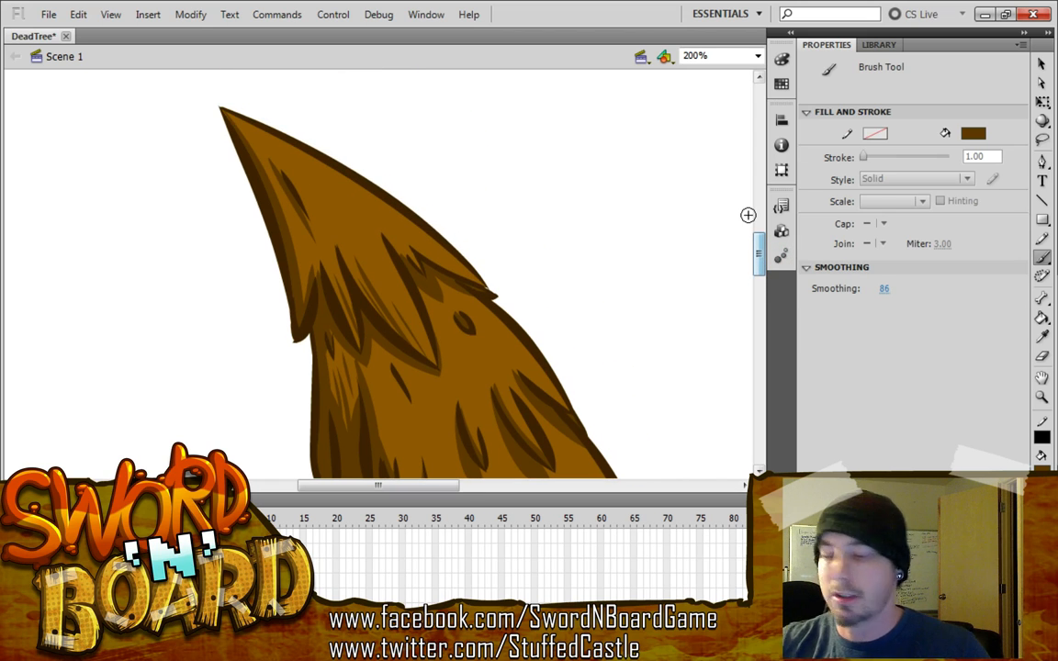
pyautogui.press('k')
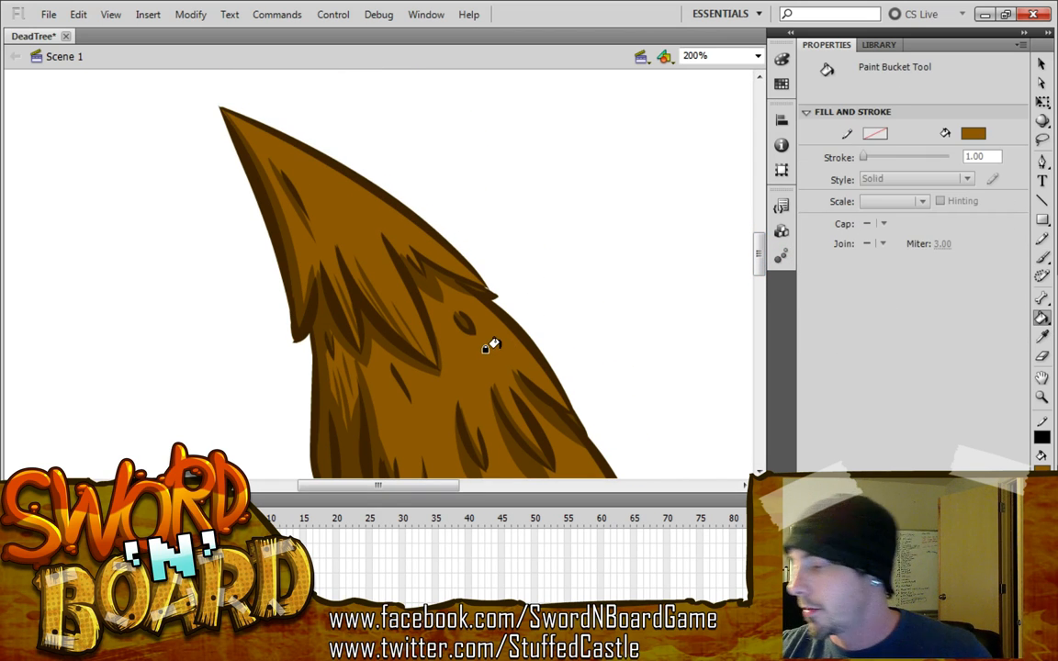
pyautogui.click(974, 133)
pyautogui.click(1042, 286)
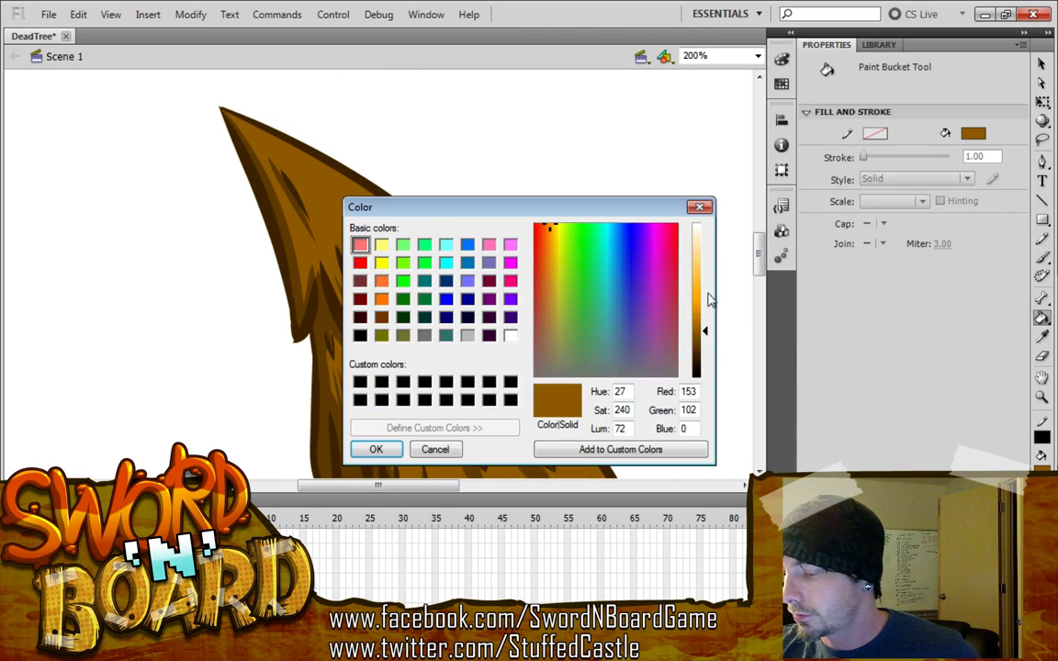
pyautogui.moveTo(699, 318); pyautogui.dragTo(695, 313)
pyautogui.click(395, 447)
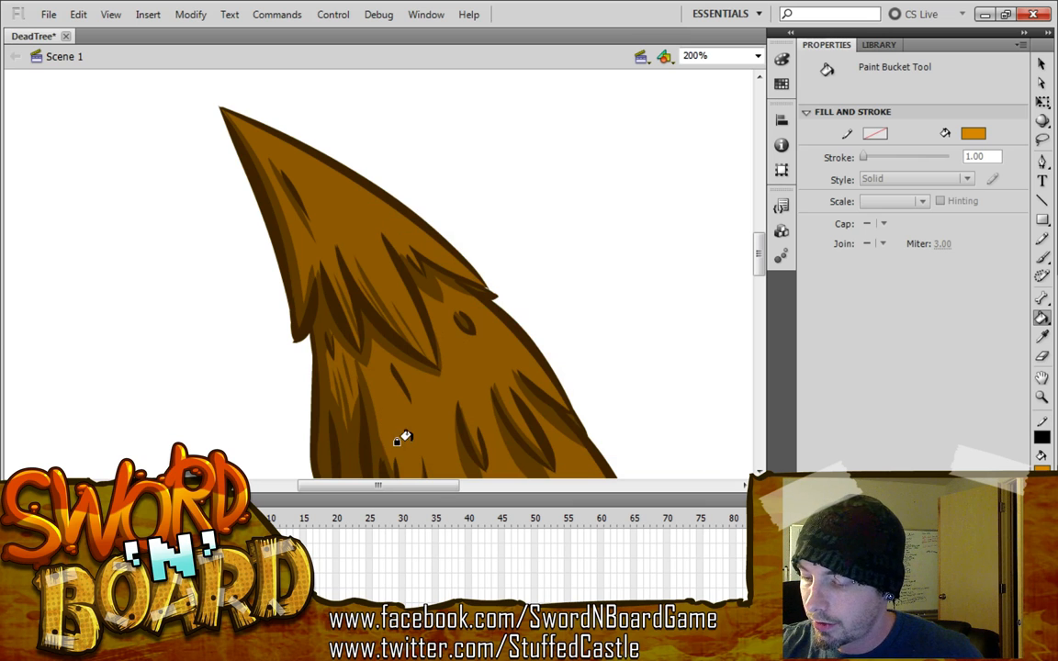
# Brush orange-brown highlights on the treetop's tip: the long pointed strand, the outer right edge and beside the small upper mark
pyautogui.moveTo(760, 243)
pyautogui.mouseDown()
pyautogui.moveTo(760, 271)
pyautogui.moveTo(760, 252)
pyautogui.mouseUp()
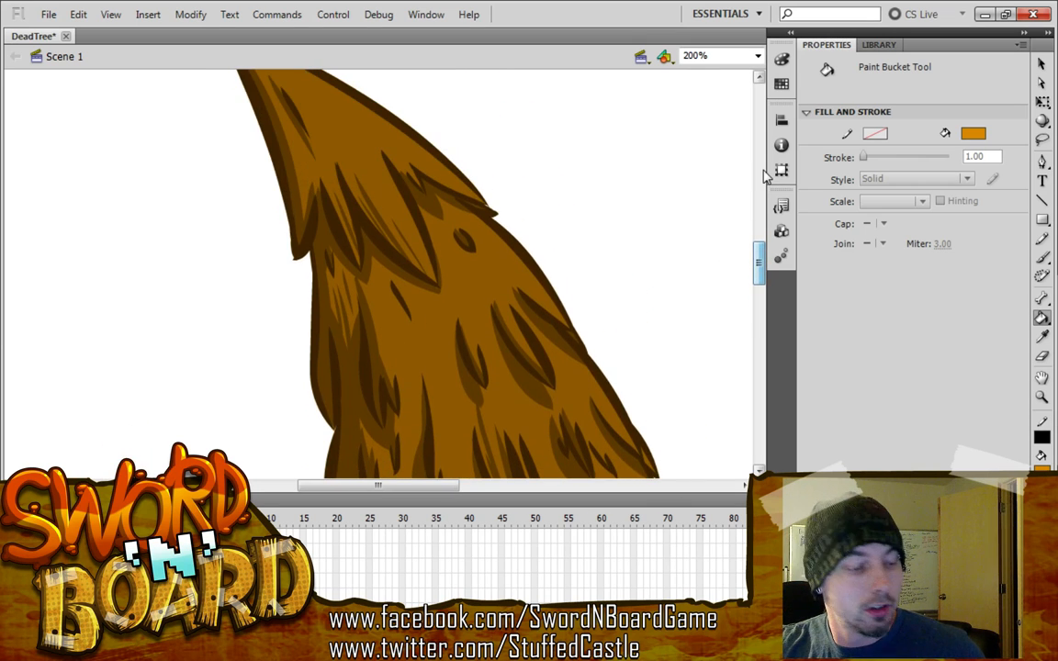
pyautogui.press('b')
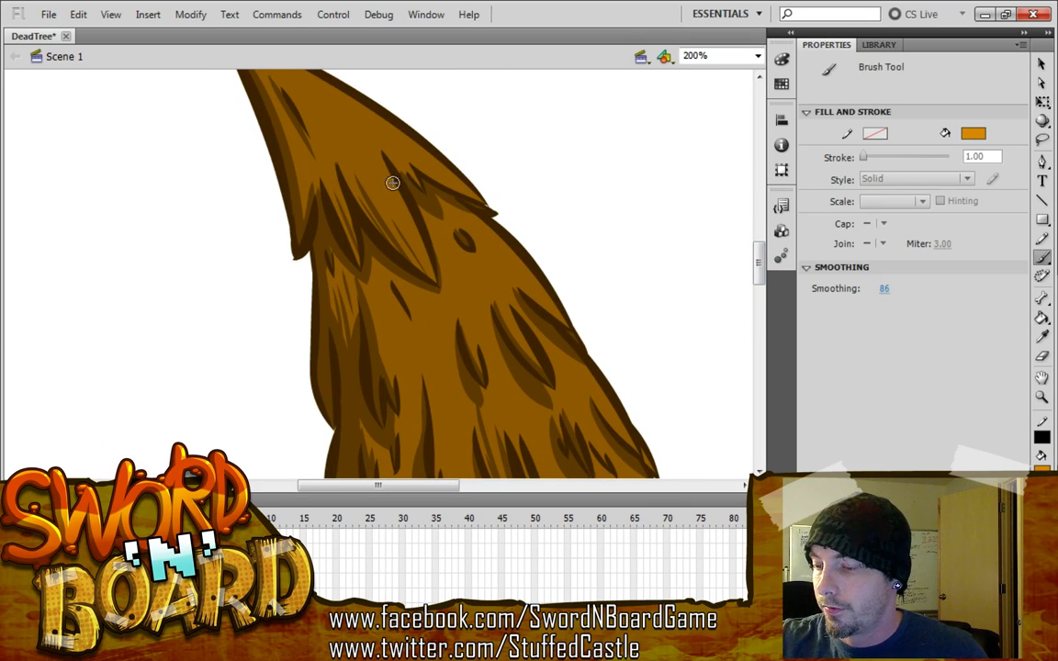
pyautogui.moveTo(358, 144); pyautogui.dragTo(404, 235)
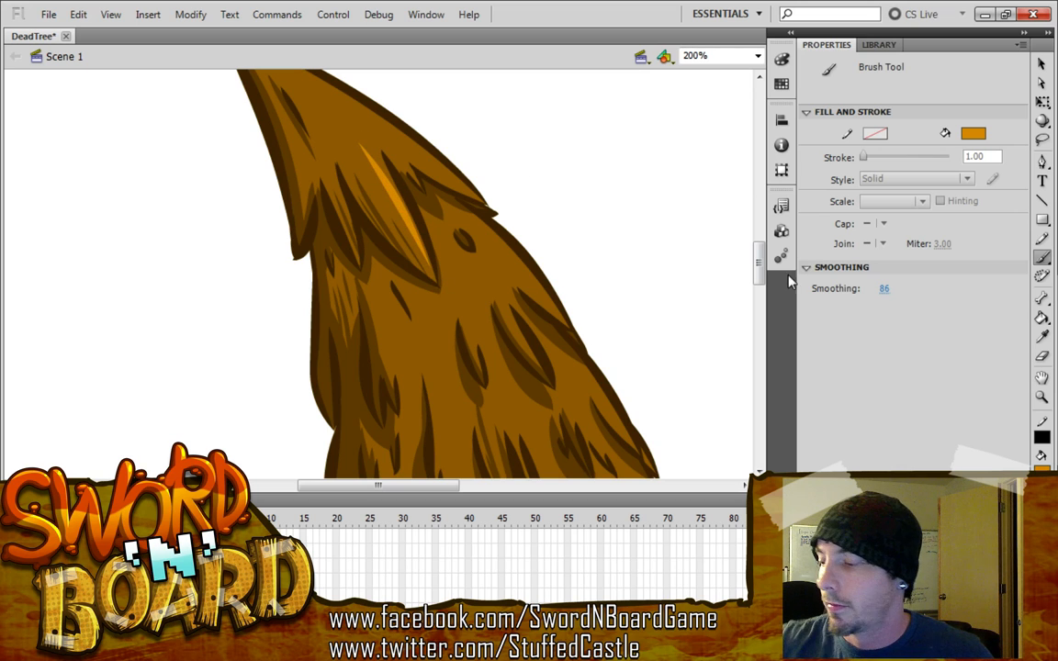
pyautogui.moveTo(760, 250)
pyautogui.mouseDown()
pyautogui.moveTo(760, 261)
pyautogui.moveTo(760, 248)
pyautogui.mouseUp()
pyautogui.moveTo(227, 163)
pyautogui.mouseDown()
pyautogui.moveTo(280, 185)
pyautogui.moveTo(464, 321)
pyautogui.mouseUp()
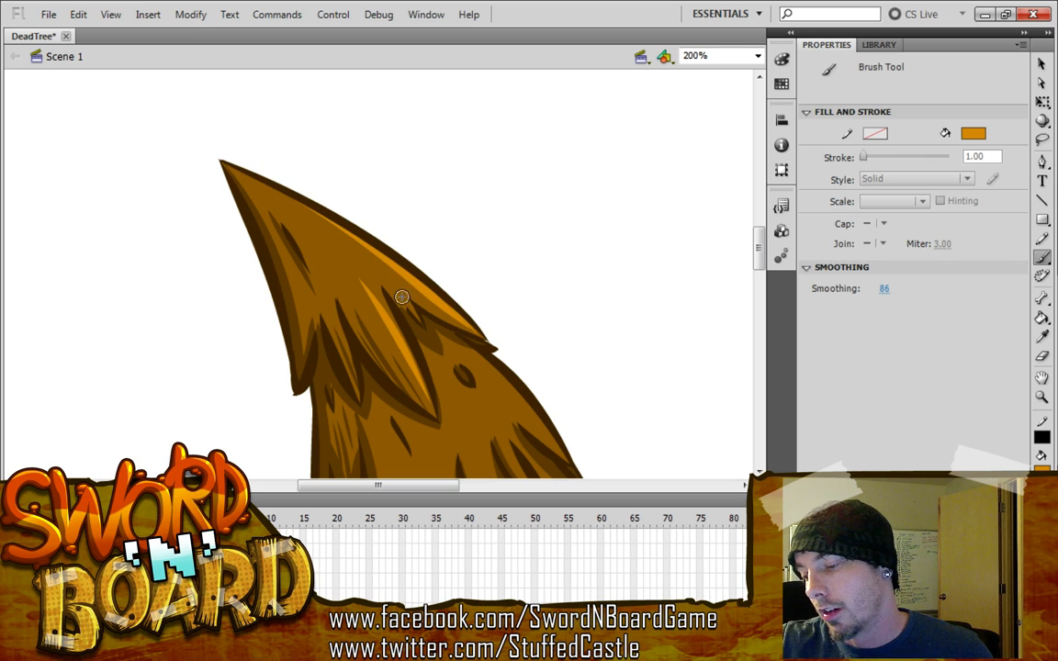
pyautogui.moveTo(352, 244); pyautogui.dragTo(412, 291)
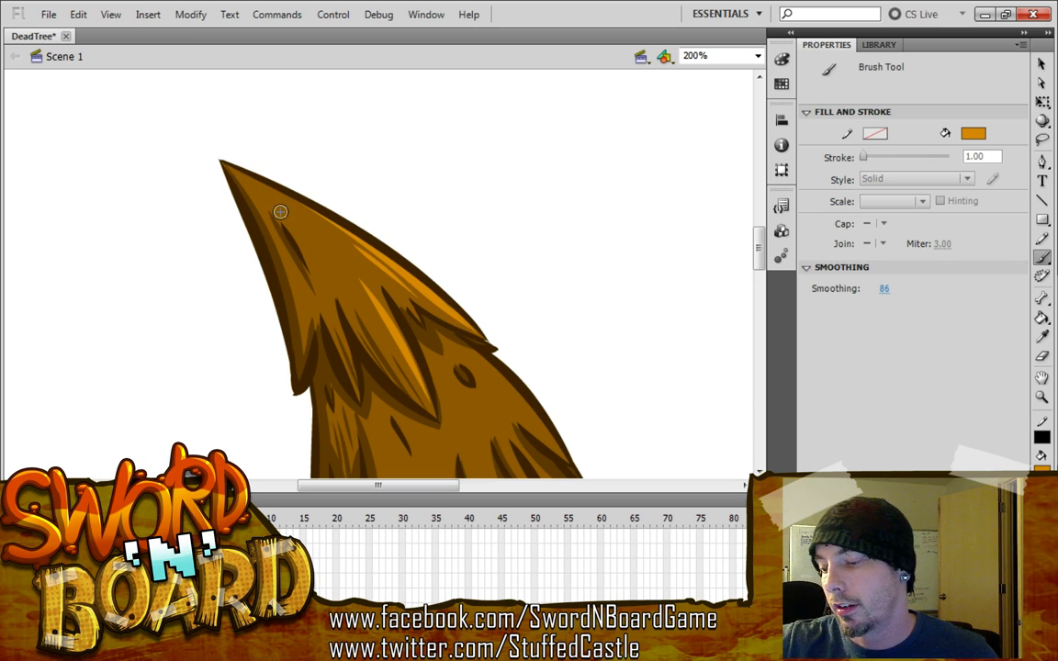
pyautogui.moveTo(281, 215); pyautogui.dragTo(314, 264)
# Highlight the treetop's upper-right strand, then extend tapered highlights down the right edge to the lower-right tufts
pyautogui.moveTo(758, 253); pyautogui.dragTo(758, 274)
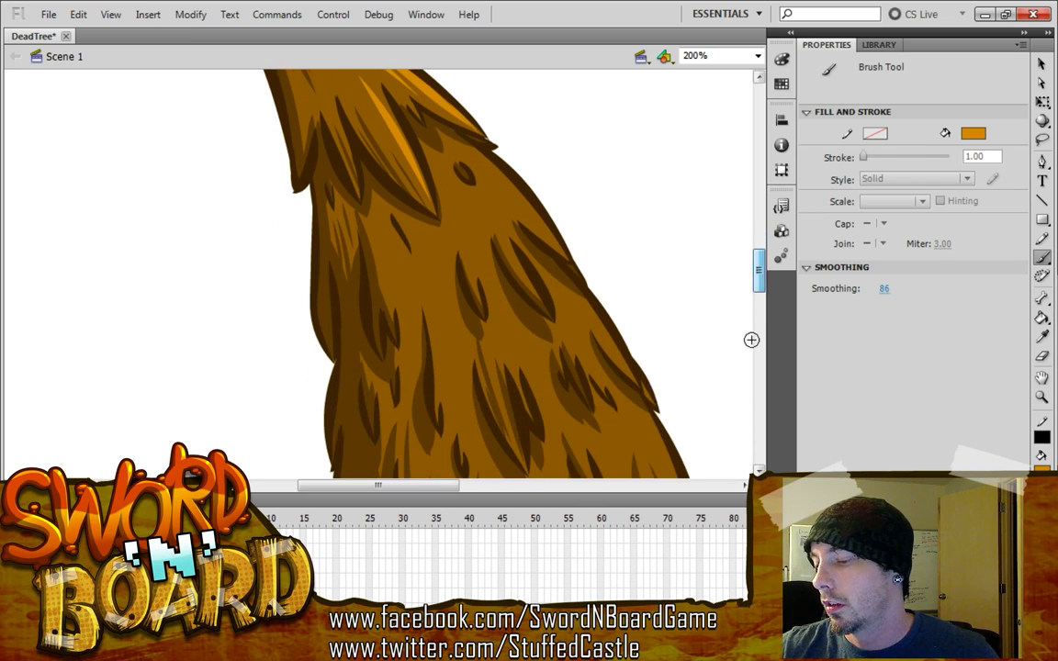
pyautogui.moveTo(502, 235); pyautogui.dragTo(543, 308)
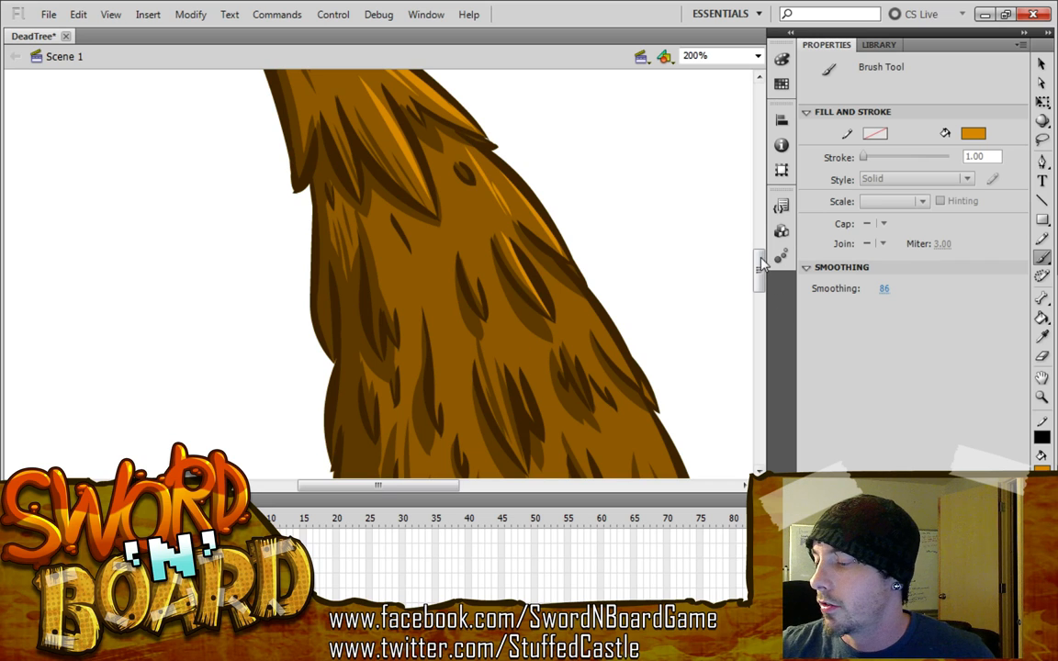
pyautogui.scroll(-3, 686, 239)
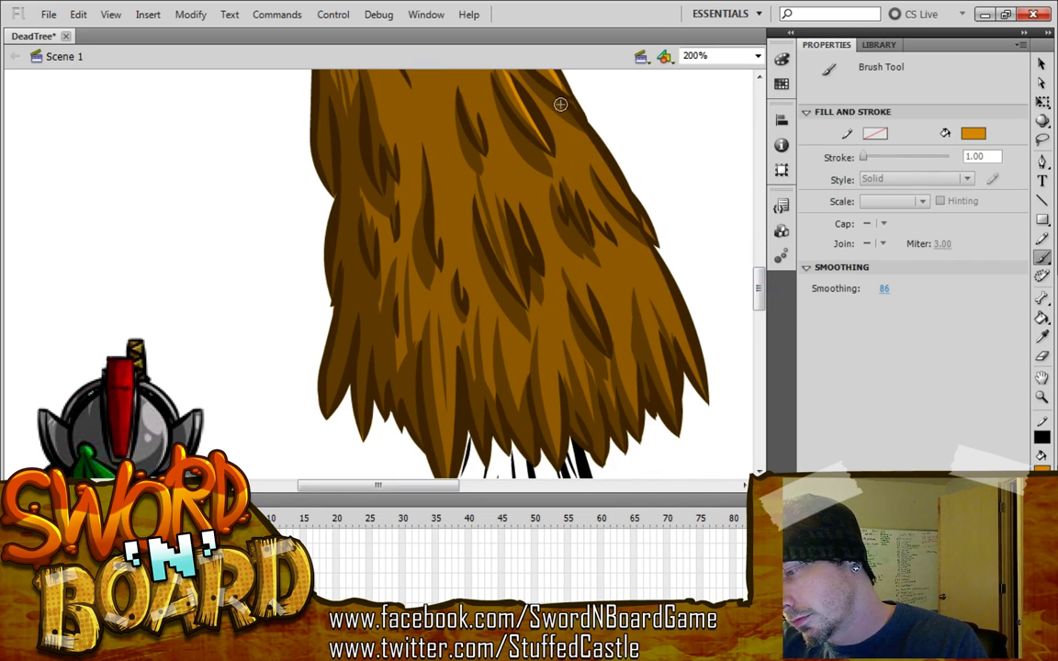
pyautogui.moveTo(559, 104)
pyautogui.mouseDown()
pyautogui.moveTo(649, 236)
pyautogui.moveTo(702, 391)
pyautogui.mouseUp()
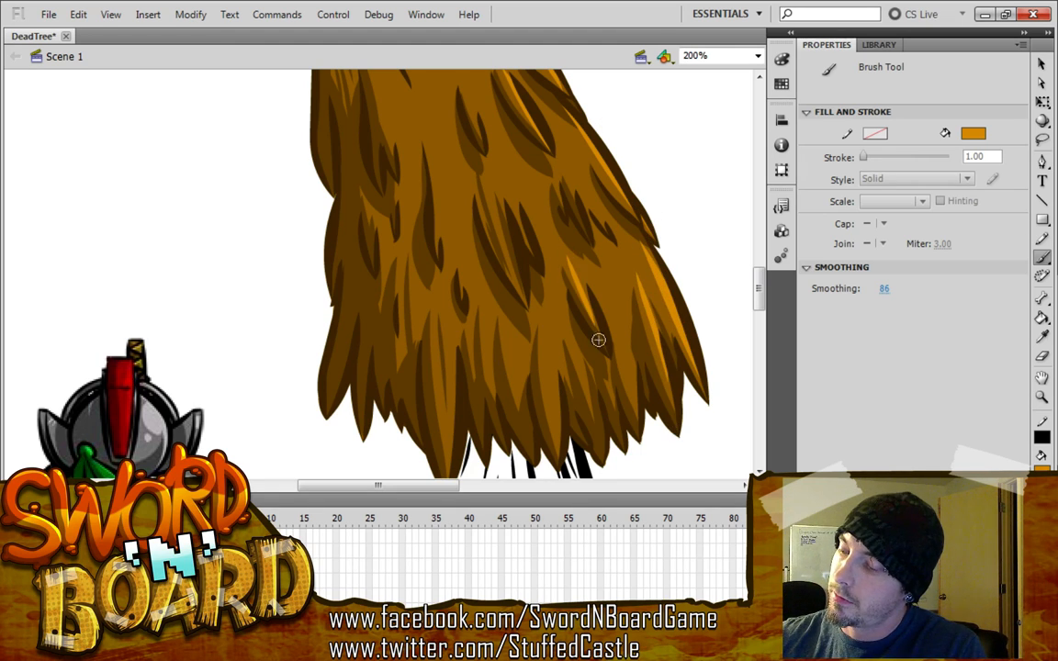
# Add tapered highlights to the central paired strands, the zigzag tuft beside them and the short strand above
pyautogui.moveTo(482, 176)
pyautogui.mouseDown()
pyautogui.moveTo(523, 294)
pyautogui.moveTo(535, 268)
pyautogui.mouseUp()
pyautogui.moveTo(562, 170); pyautogui.dragTo(582, 225)
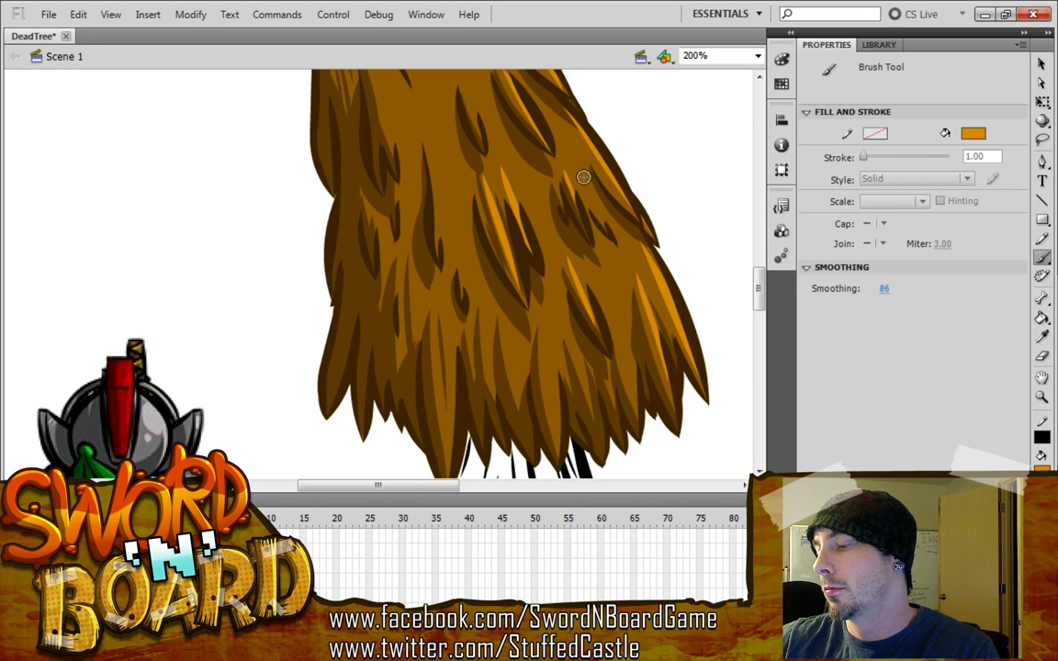
pyautogui.moveTo(583, 175); pyautogui.dragTo(603, 222)
pyautogui.moveTo(759, 288); pyautogui.dragTo(753, 209)
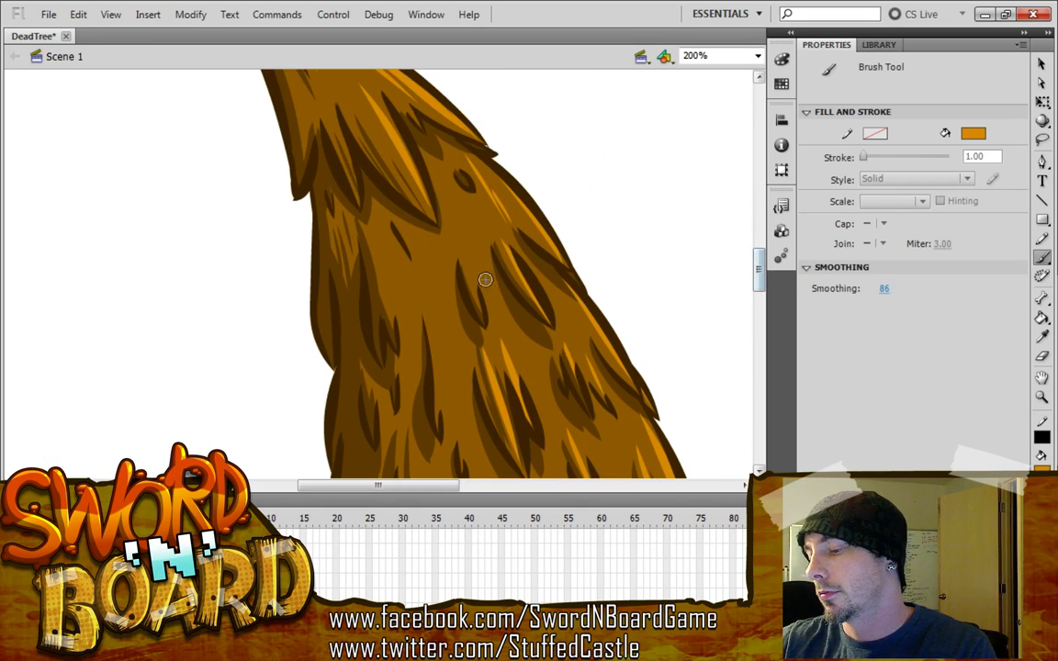
pyautogui.moveTo(459, 238); pyautogui.dragTo(475, 302)
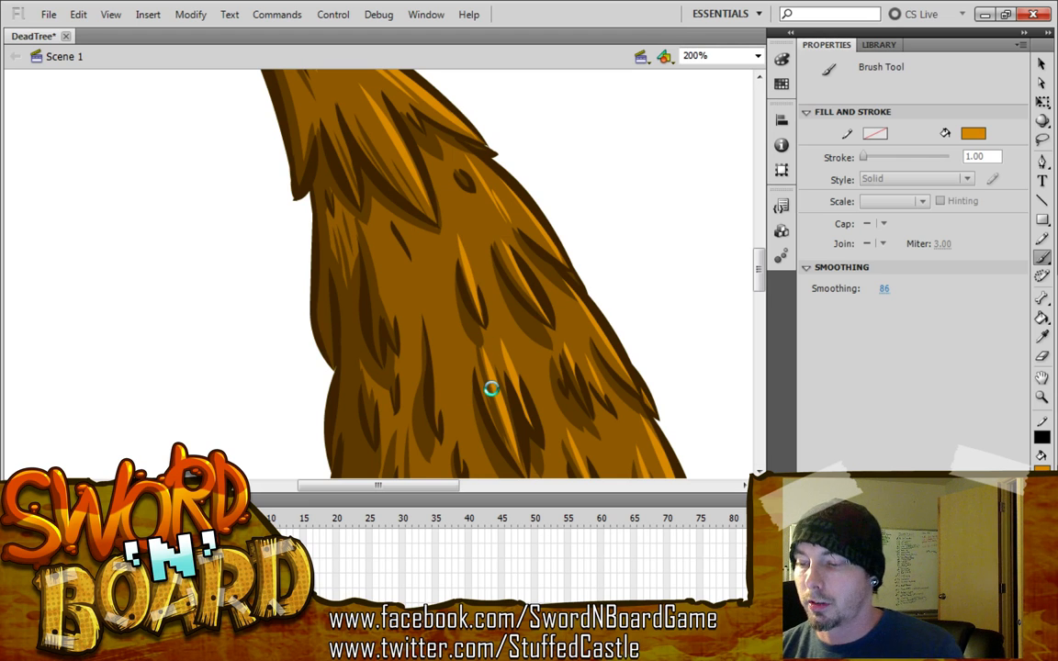
# Rename the layer folder above the treetop layers as TreeTop
pyautogui.moveTo(759, 263)
pyautogui.mouseDown()
pyautogui.moveTo(760, 289)
pyautogui.moveTo(761, 257)
pyautogui.moveTo(761, 266)
pyautogui.mouseUp()
pyautogui.click(757, 56)
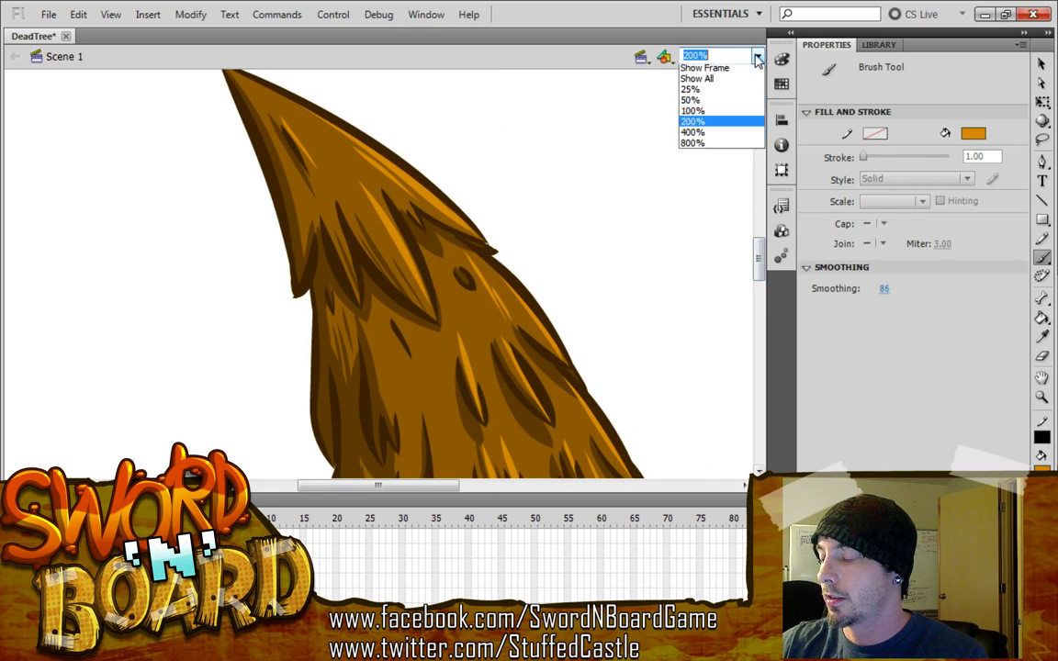
pyautogui.click(696, 125)
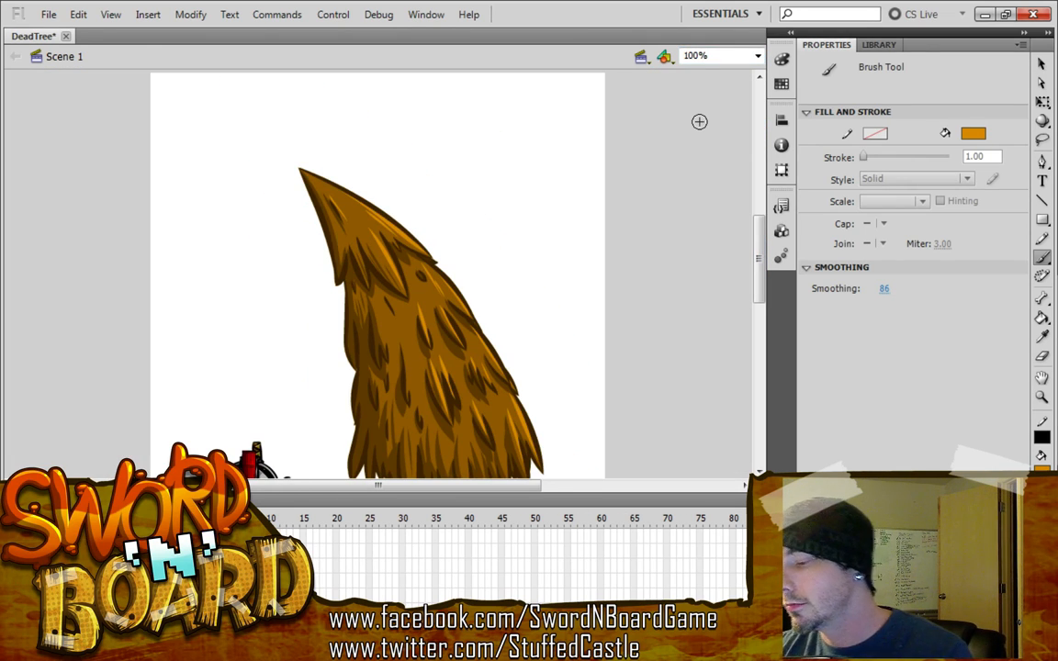
pyautogui.moveTo(761, 283)
pyautogui.mouseDown()
pyautogui.moveTo(760, 310)
pyautogui.moveTo(760, 296)
pyautogui.mouseUp()
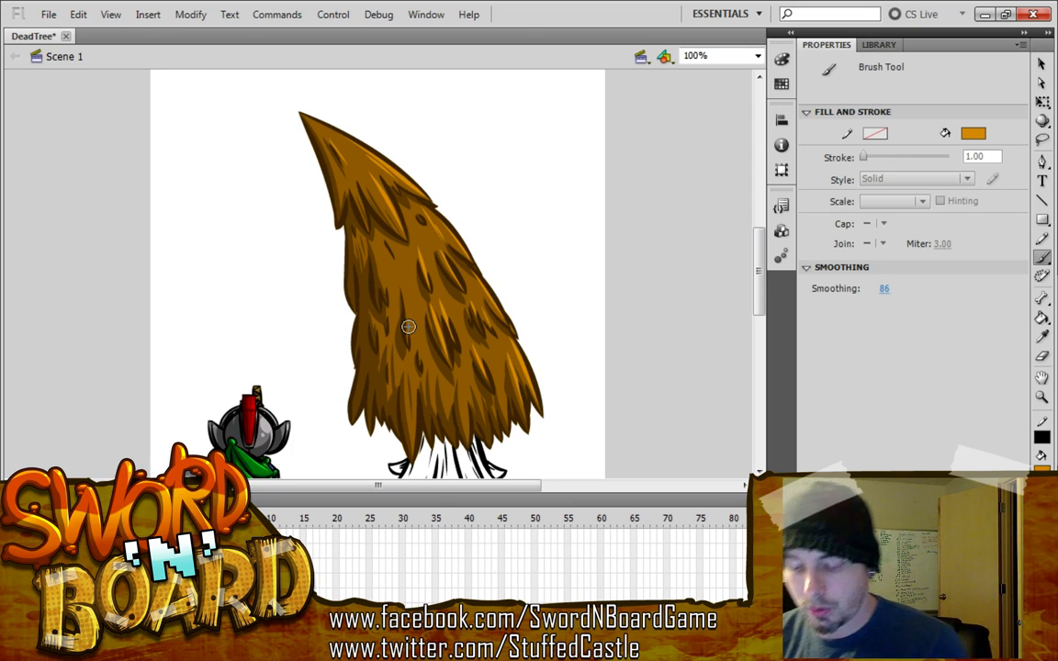
pyautogui.press('ctrl')
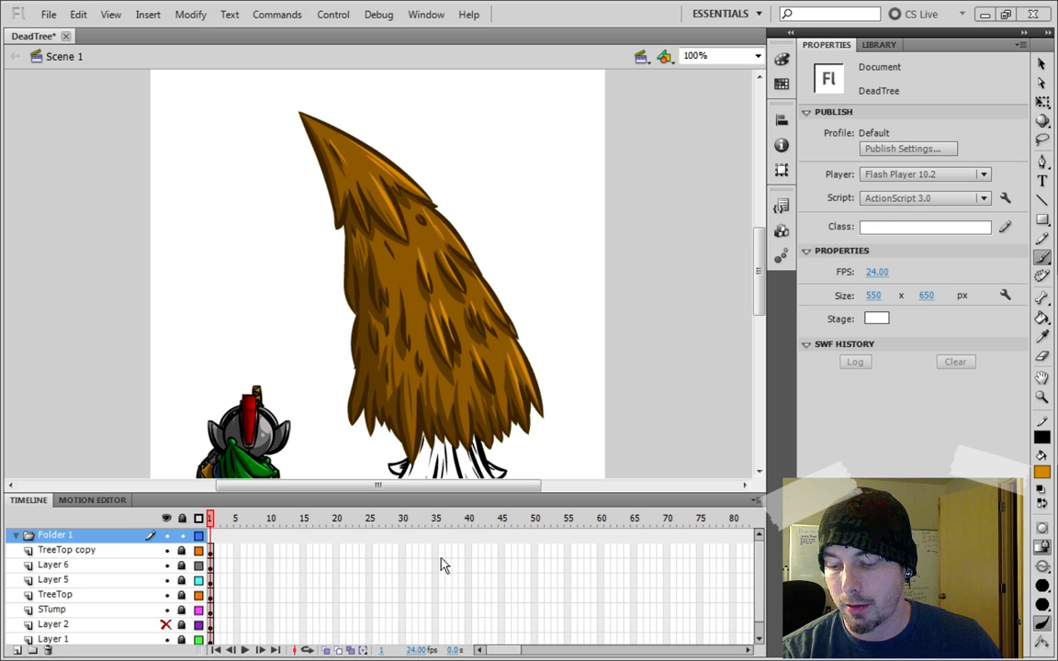
pyautogui.doubleClick(56, 535)
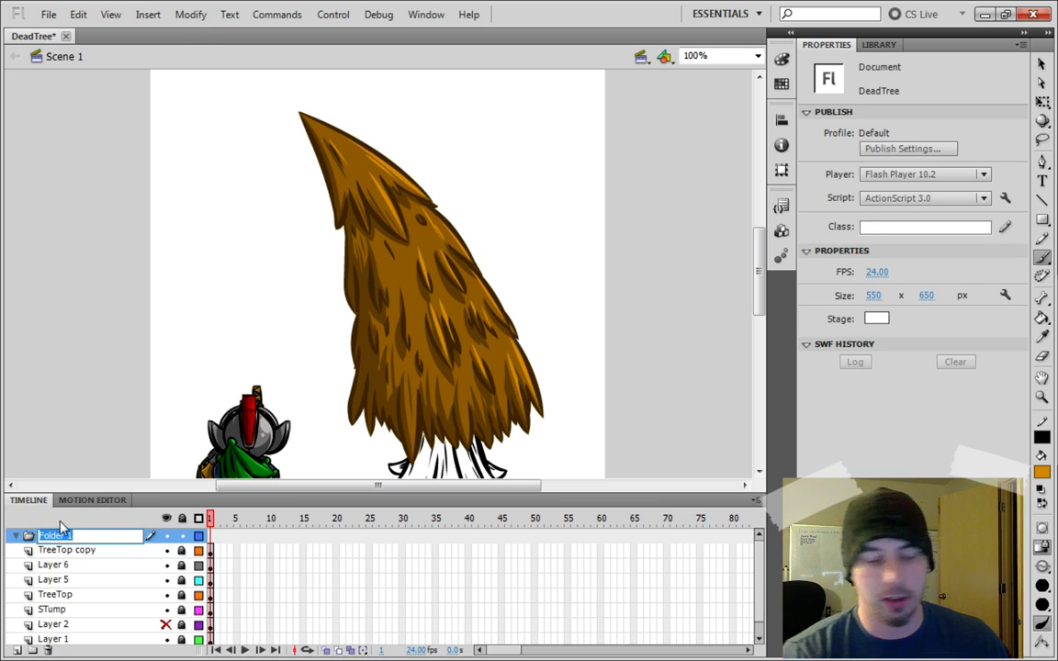
pyautogui.write('TreeTop')
pyautogui.press('Return')
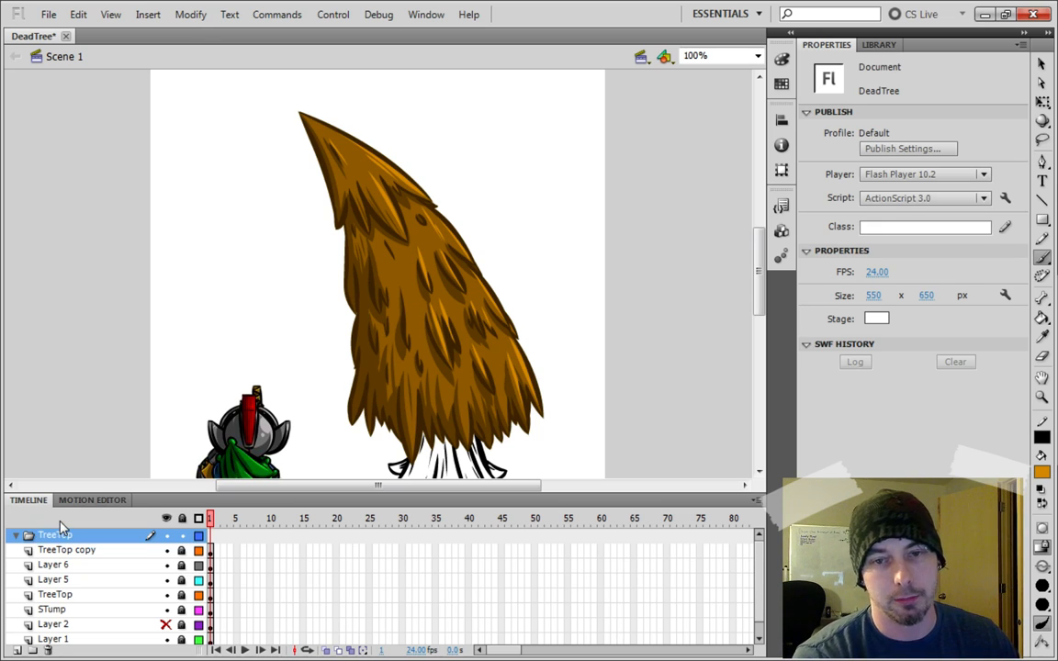
# Move the TreeTop copy, Layer 6, Layer 5 and TreeTop layers into the TreeTop folder and collapse it
pyautogui.click(85, 553)
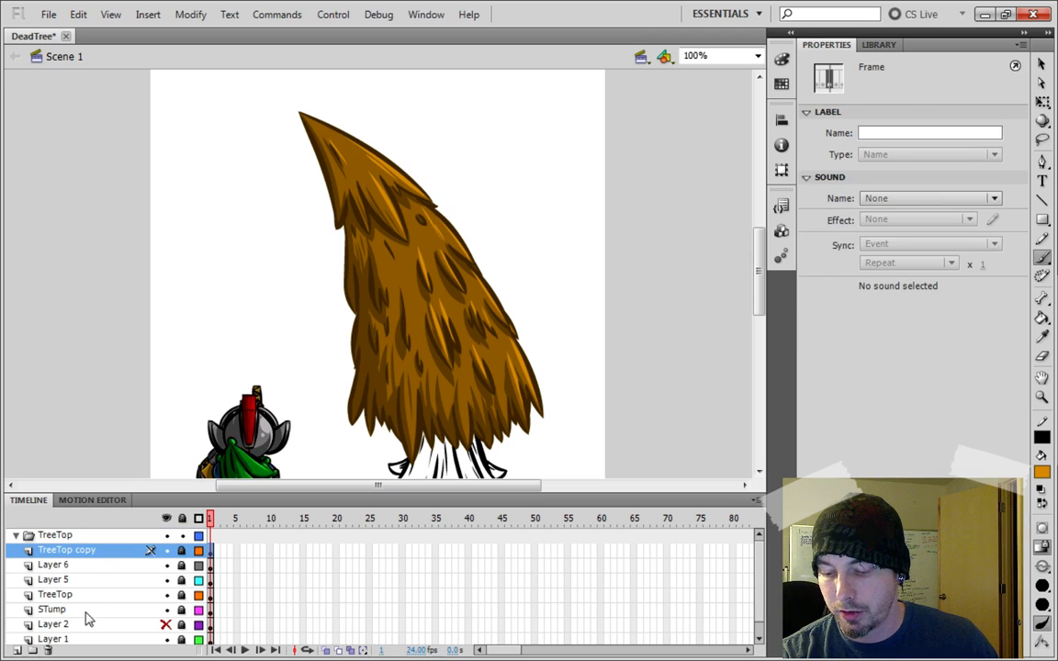
pyautogui.keyDown('shift'); pyautogui.click(86, 595); pyautogui.keyUp('shift')
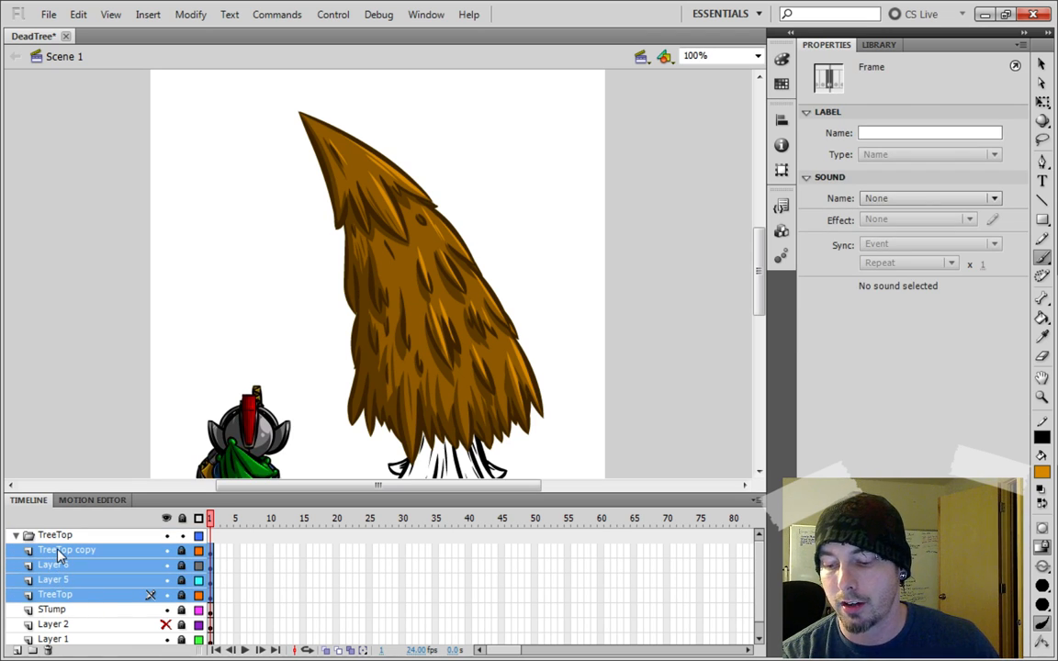
pyautogui.moveTo(58, 551); pyautogui.dragTo(59, 540)
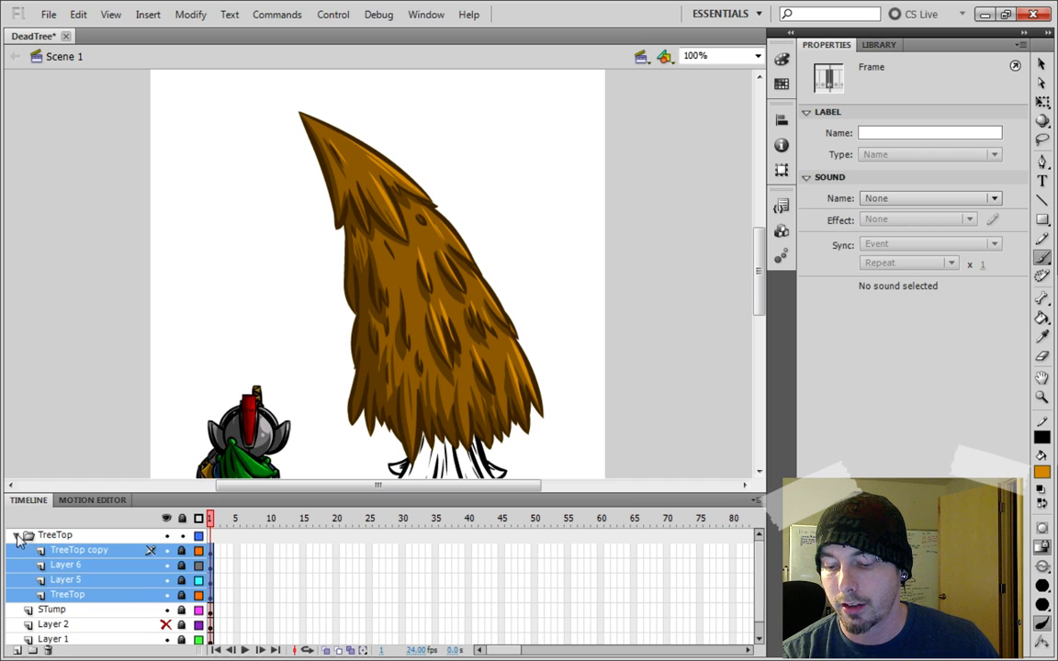
pyautogui.click(18, 535)
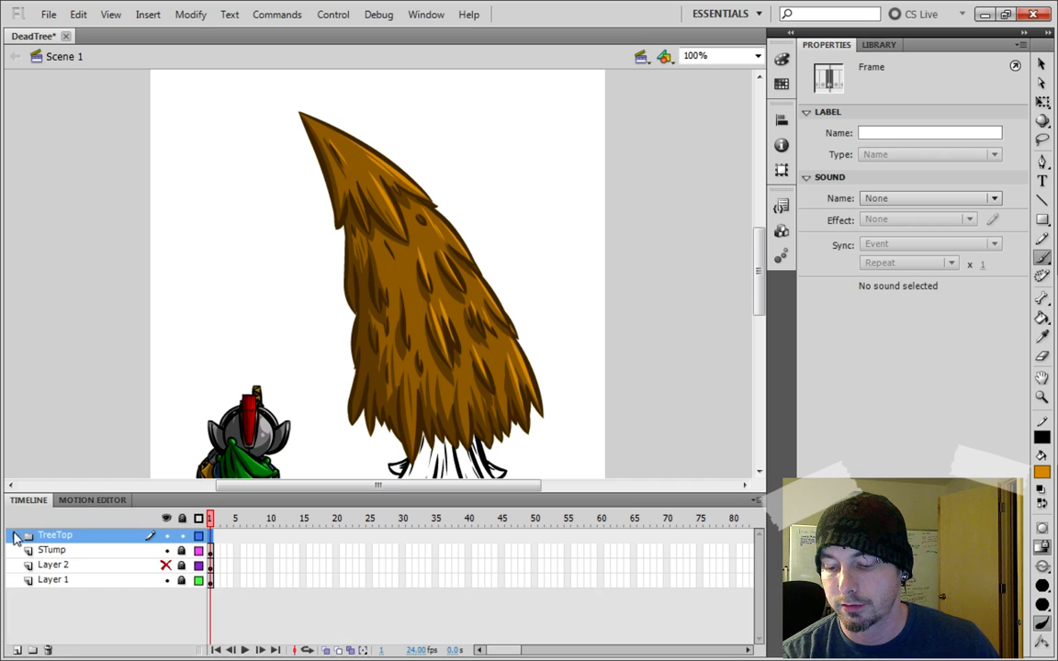
# Toggle the TreeTop folder's visibility off and on to check that it controls the whole treetop
pyautogui.click(167, 535)
pyautogui.click(167, 536)
pyautogui.click(167, 535)
pyautogui.click(167, 535)
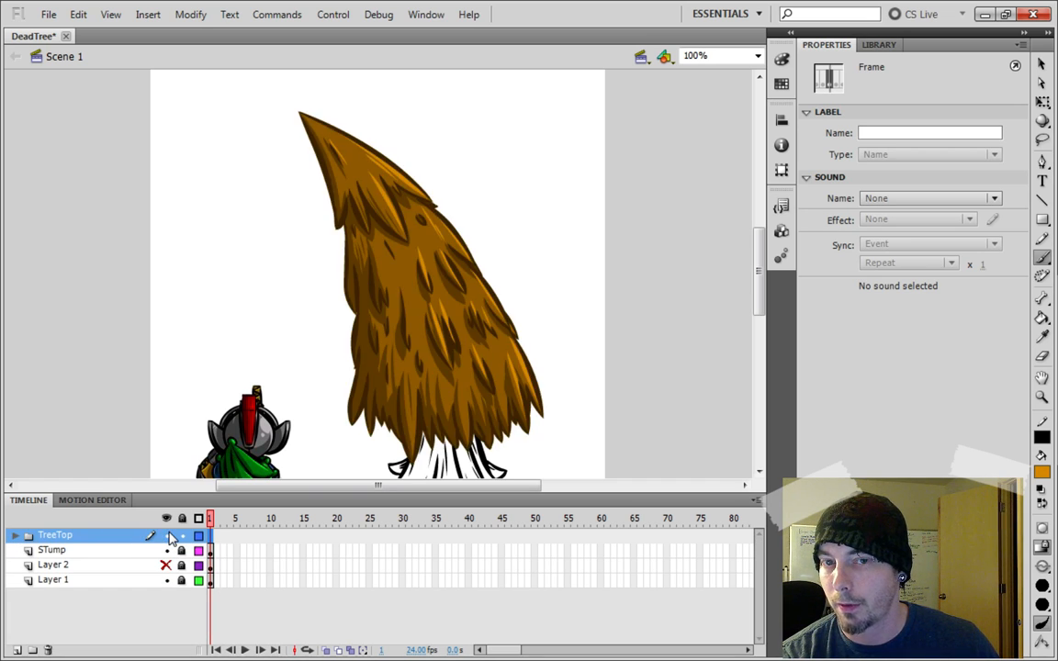
pyautogui.click(168, 535)
pyautogui.click(167, 535)
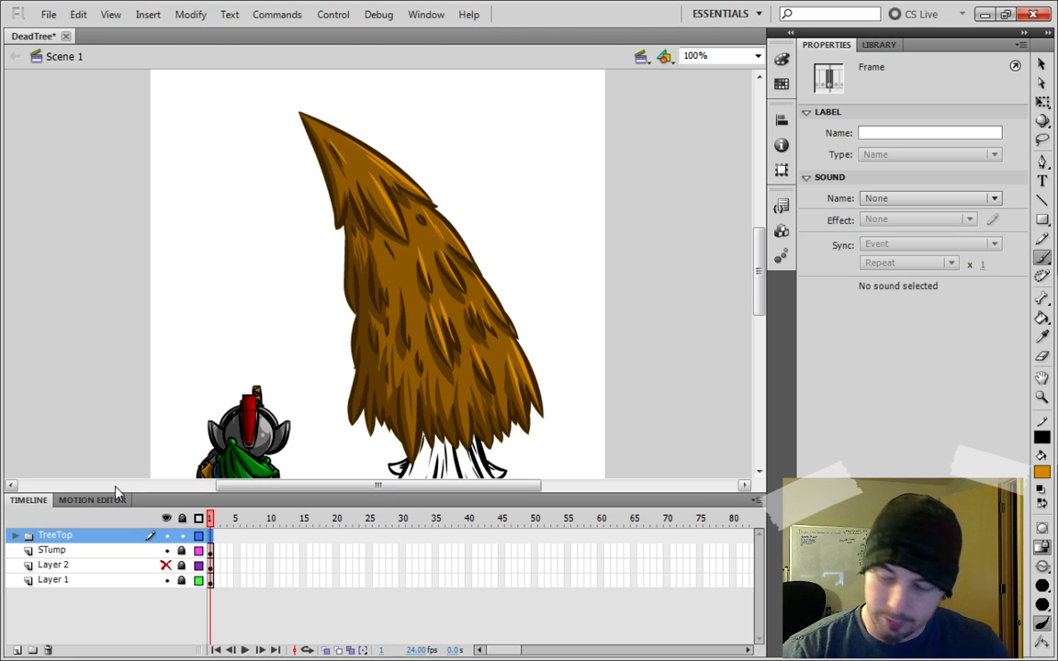
# Duplicate the STump layer
pyautogui.click(99, 548)
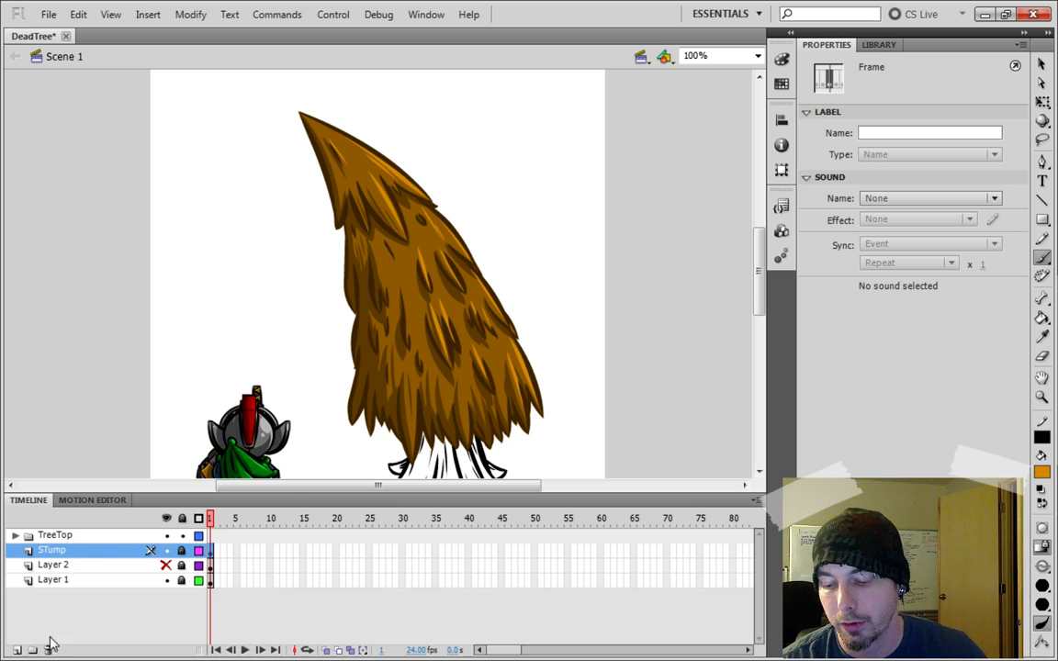
pyautogui.rightClick(57, 555)
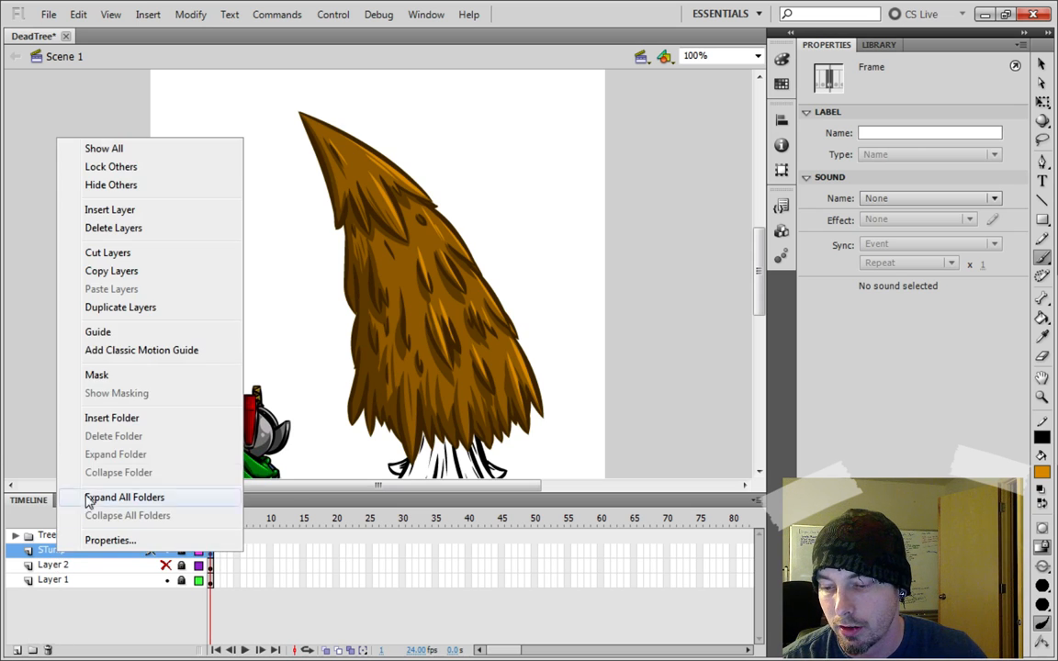
pyautogui.click(101, 308)
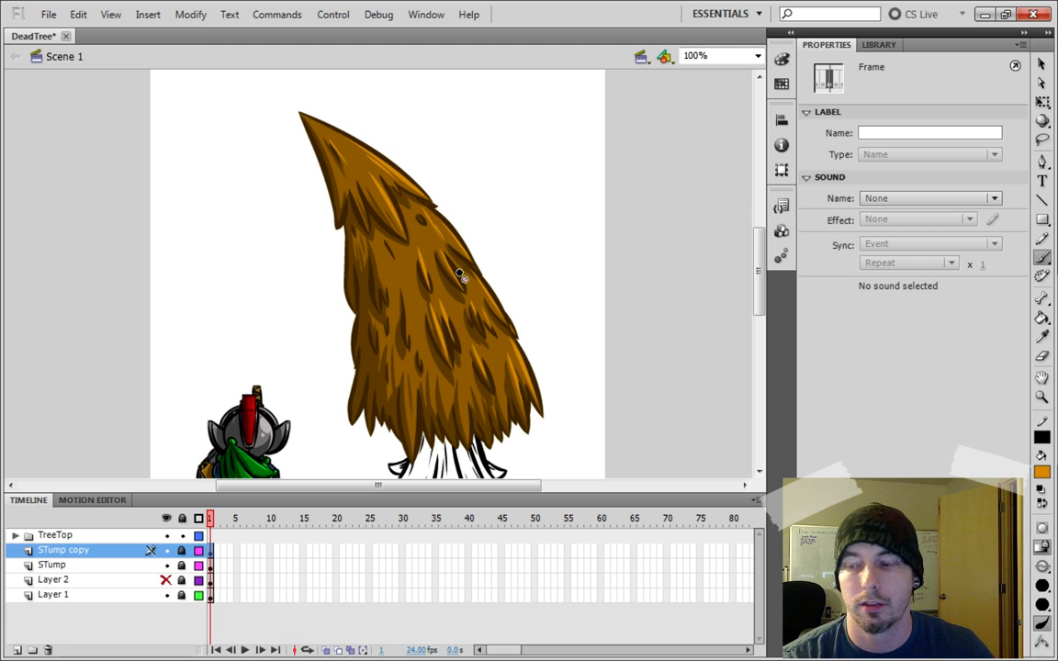
# Check the bare stump with the TreeTop folder briefly hidden, and make the STump layer active and unlocked
pyautogui.moveTo(760, 278); pyautogui.dragTo(760, 306)
pyautogui.click(166, 536)
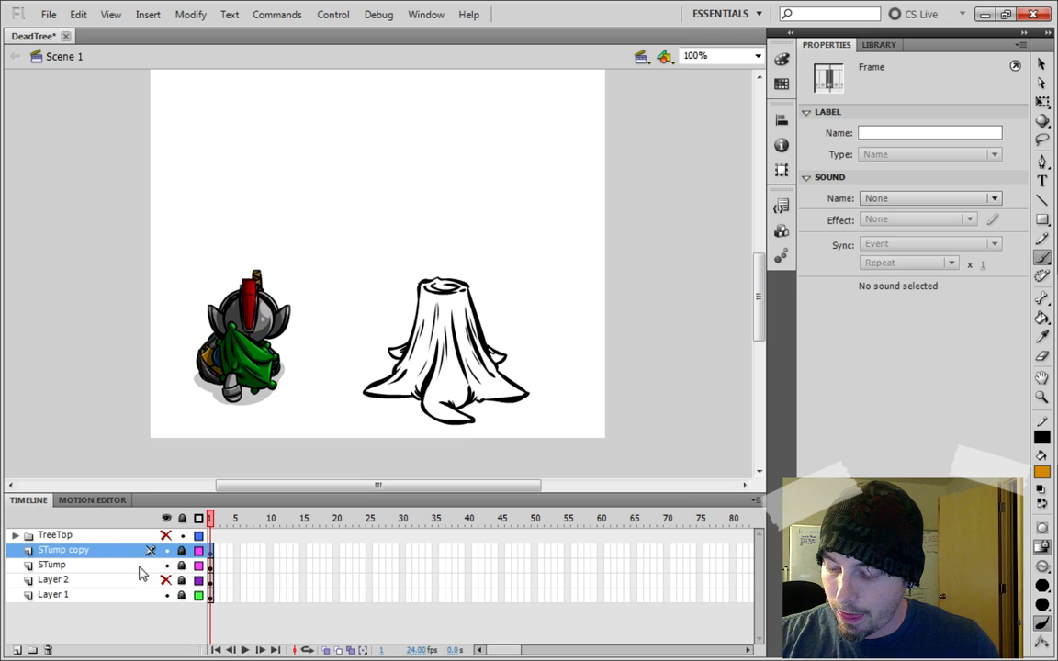
pyautogui.click(152, 566)
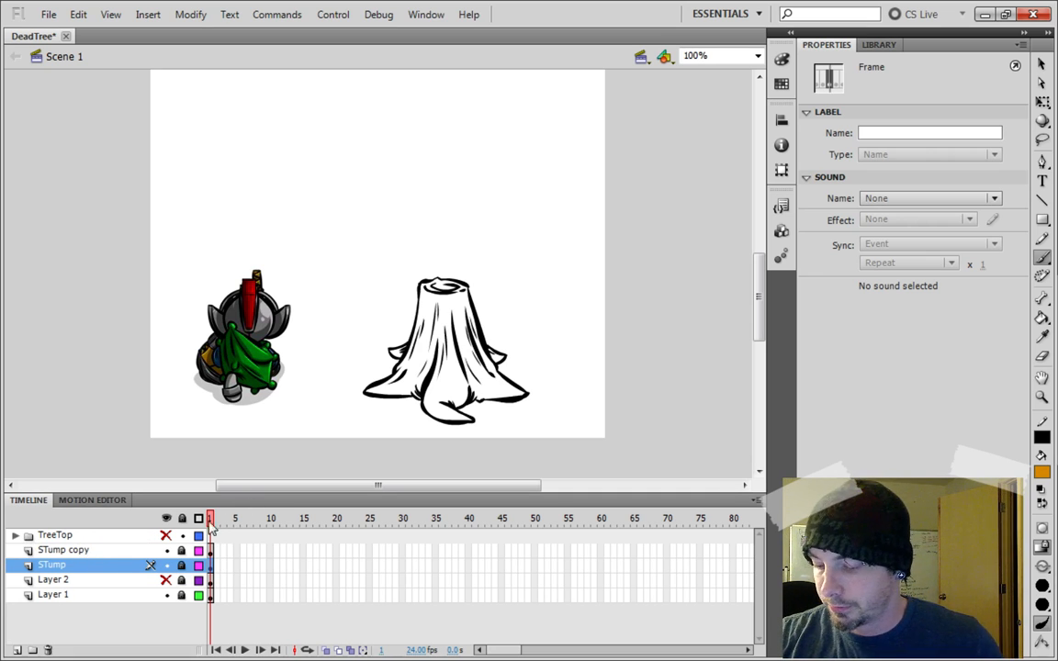
pyautogui.click(165, 535)
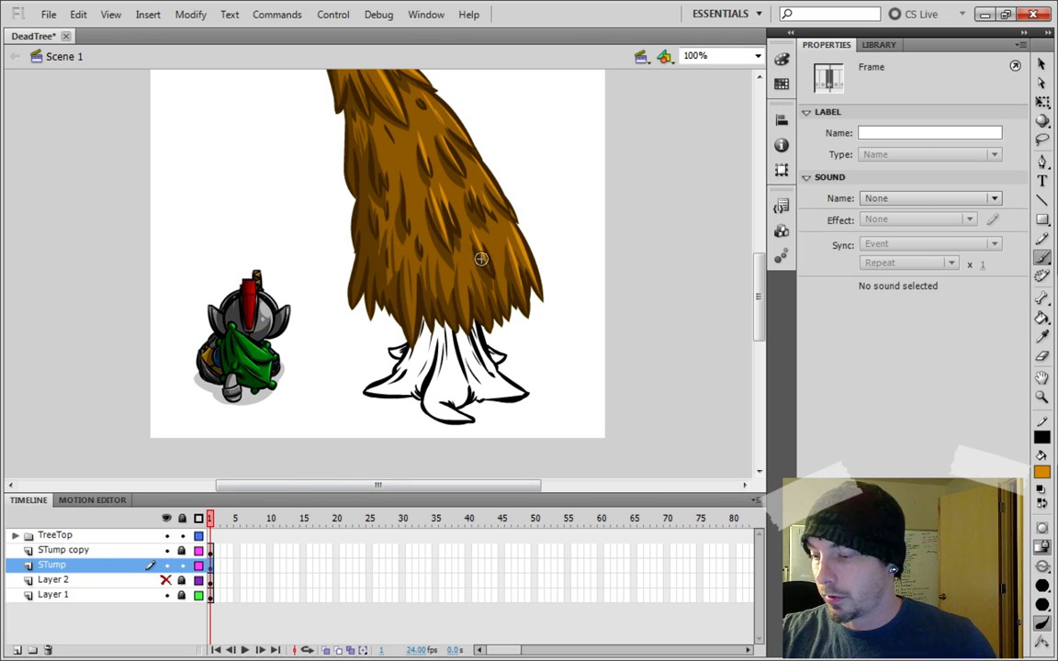
# Unlock the TreeTop folder, sample the foliage's base brown as the fill color, and lock the folder again
pyautogui.press('i')
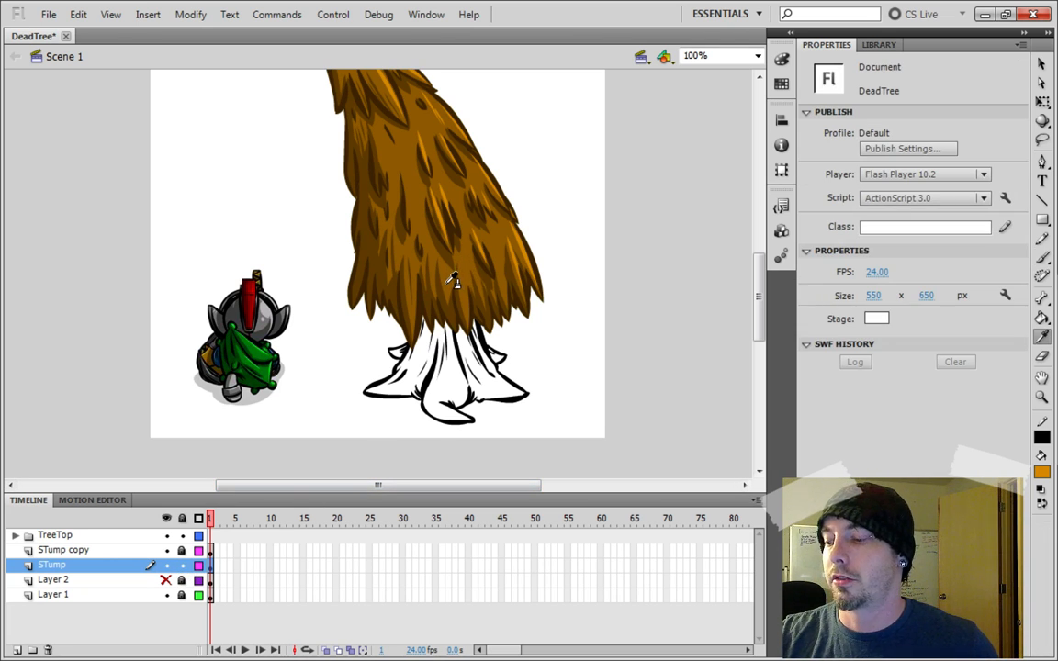
pyautogui.click(437, 288)
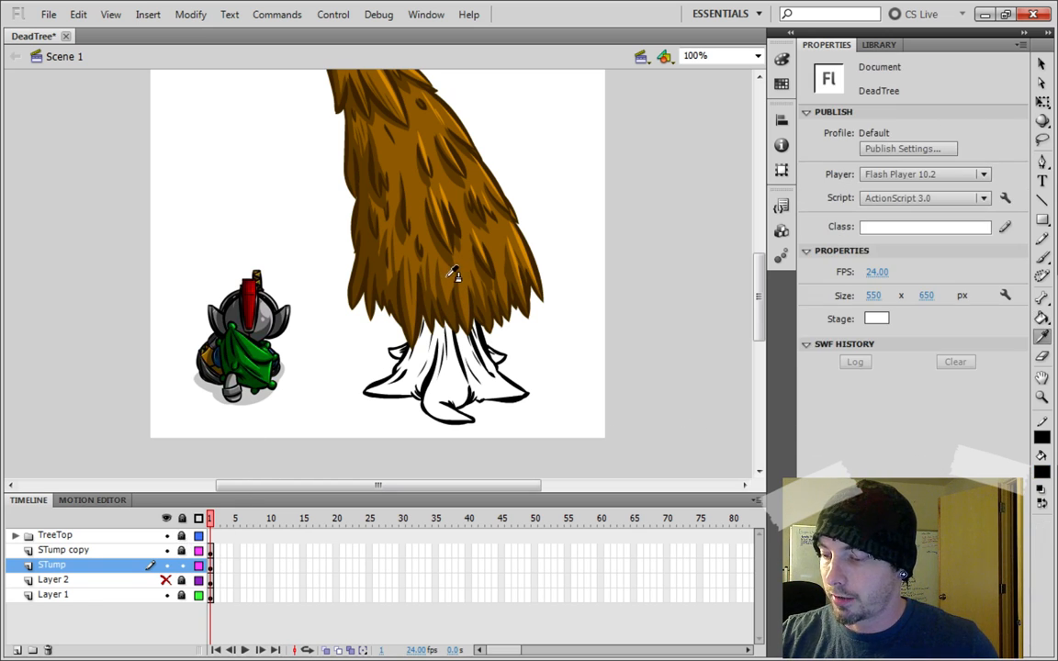
pyautogui.click(11, 537)
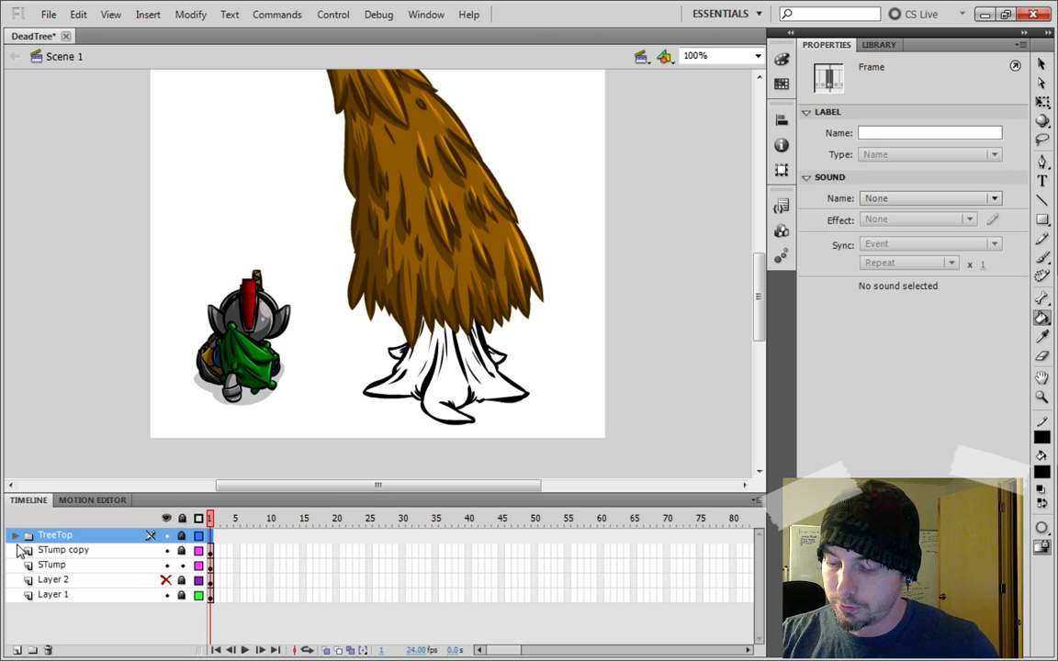
pyautogui.click(15, 536)
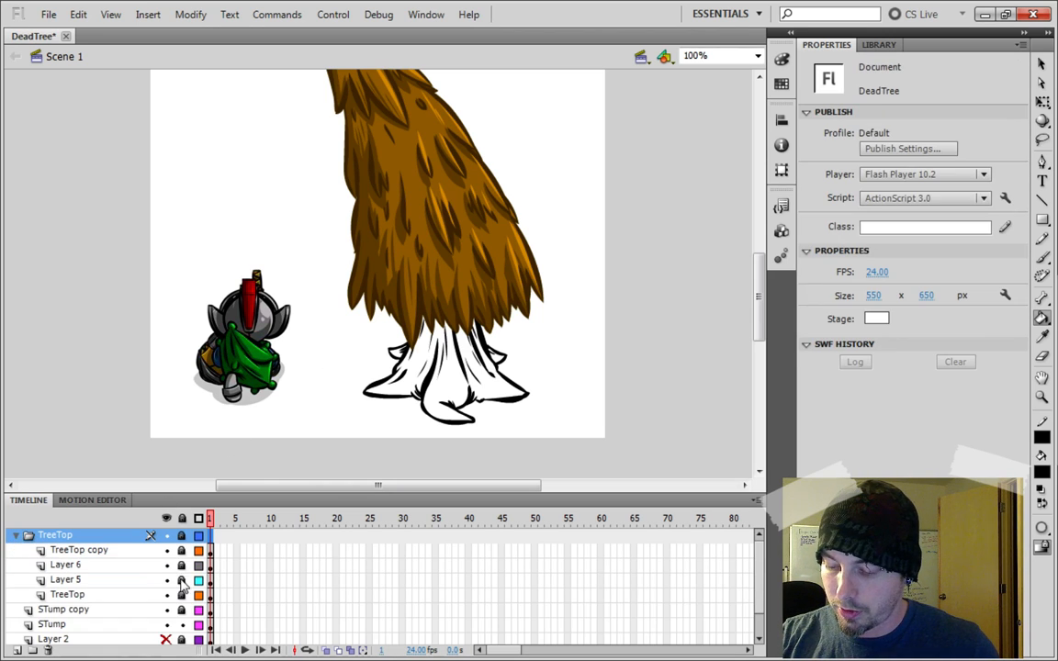
pyautogui.click(182, 535)
pyautogui.press('i')
pyautogui.click(457, 282)
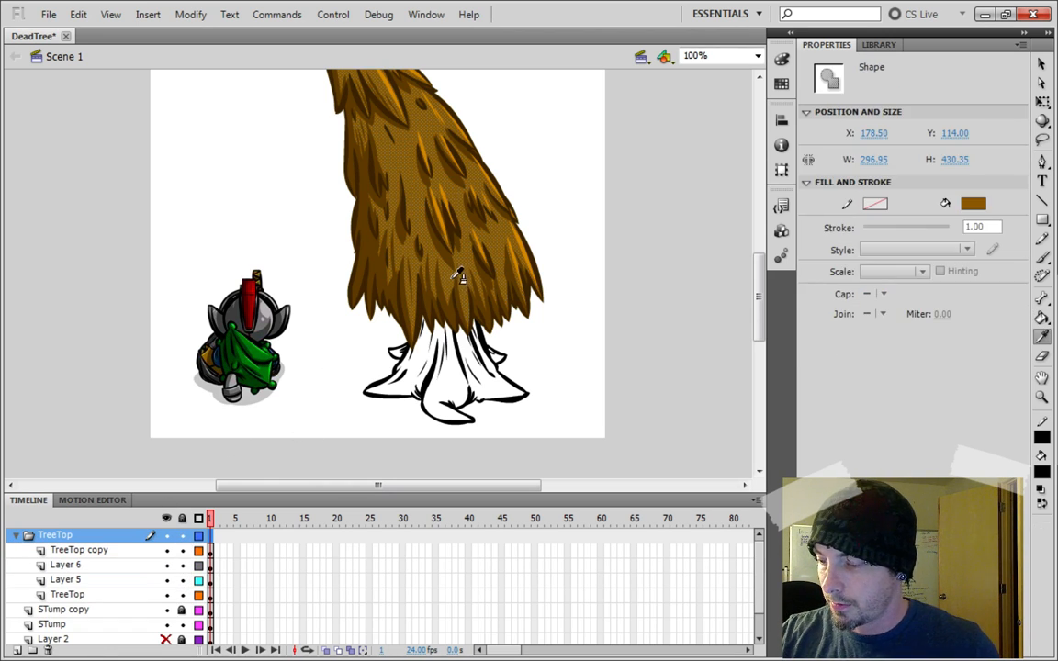
pyautogui.click(1042, 64)
pyautogui.click(580, 208)
pyautogui.press('k')
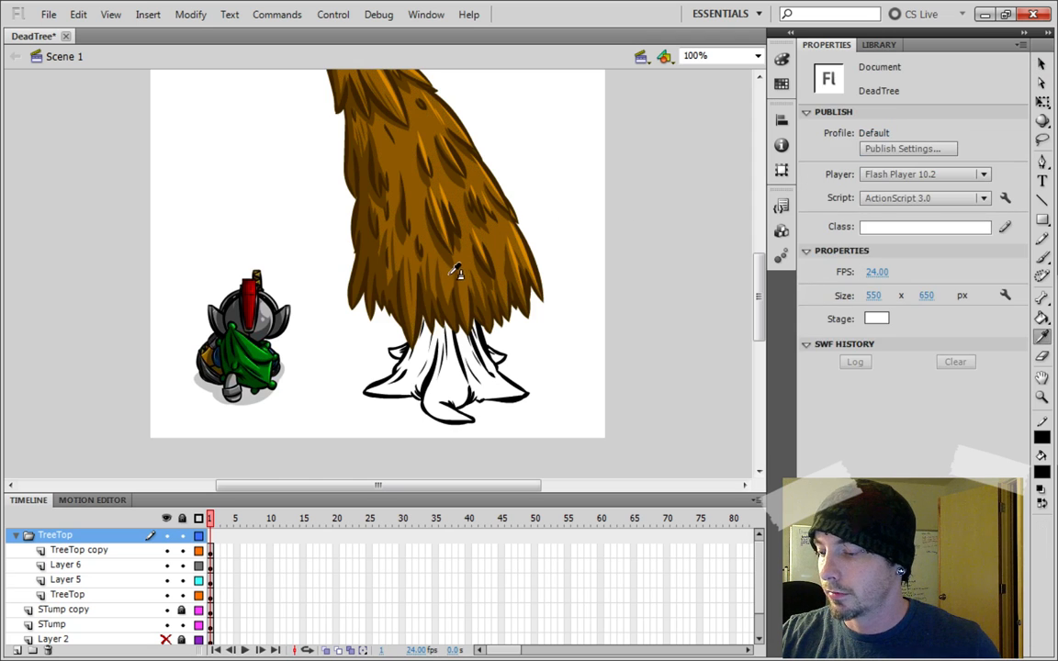
pyautogui.click(181, 535)
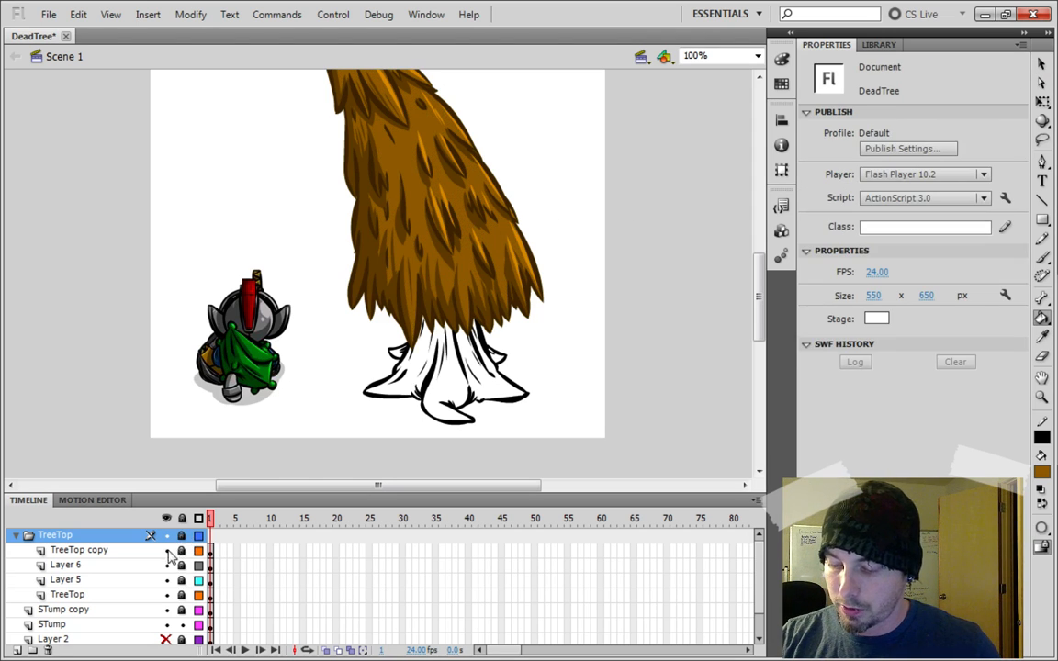
# Activate the STump layer and darken the fill color to a deep brown, RGB 79, 53, 0
pyautogui.click(143, 626)
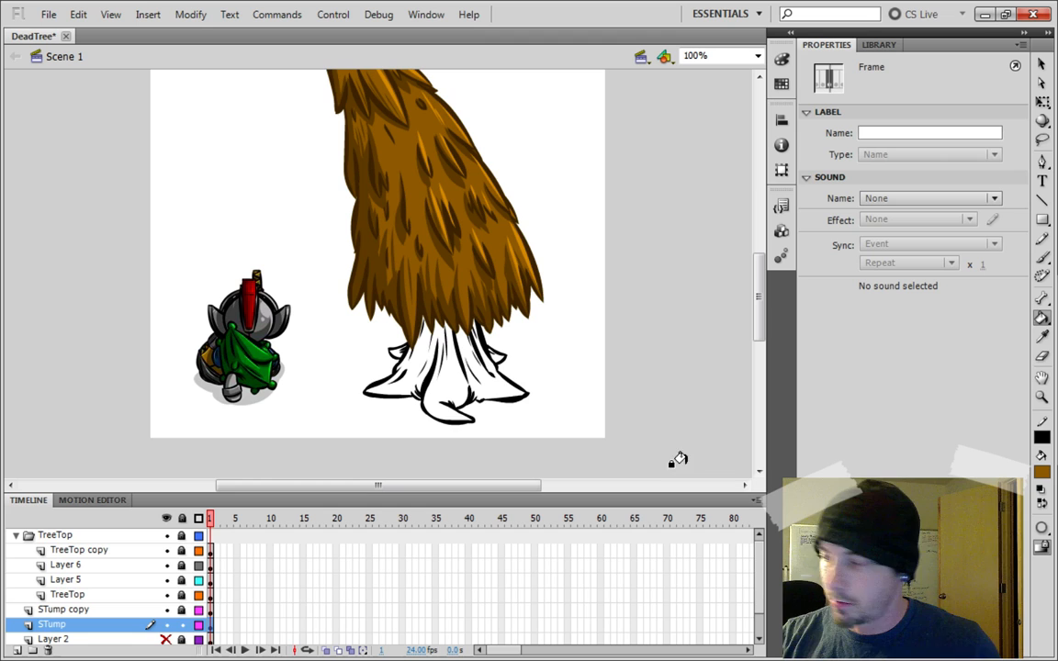
pyautogui.click(1041, 466)
pyautogui.click(1047, 287)
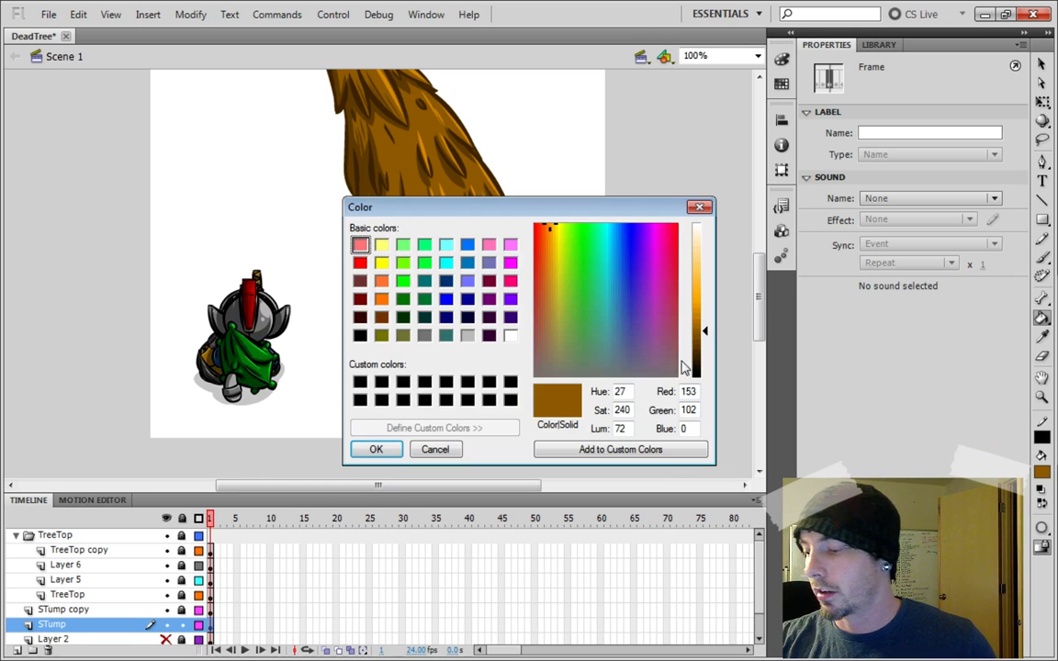
pyautogui.moveTo(705, 331); pyautogui.dragTo(705, 353)
pyautogui.click(376, 449)
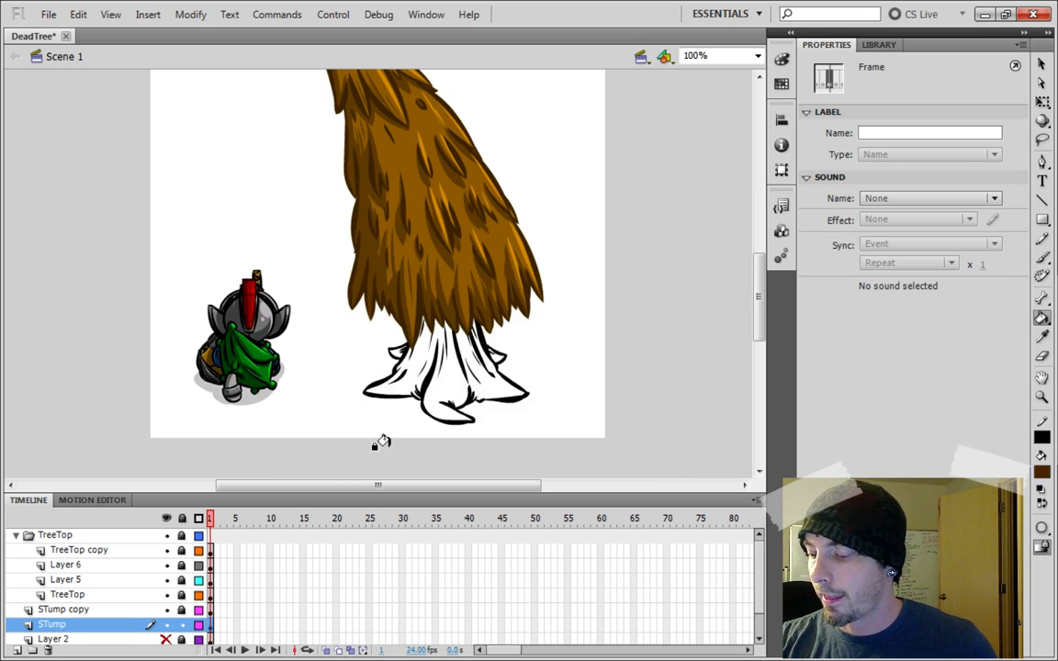
# Fill the stump's trunk and its two small side roots with the deep brown
pyautogui.click(395, 335)
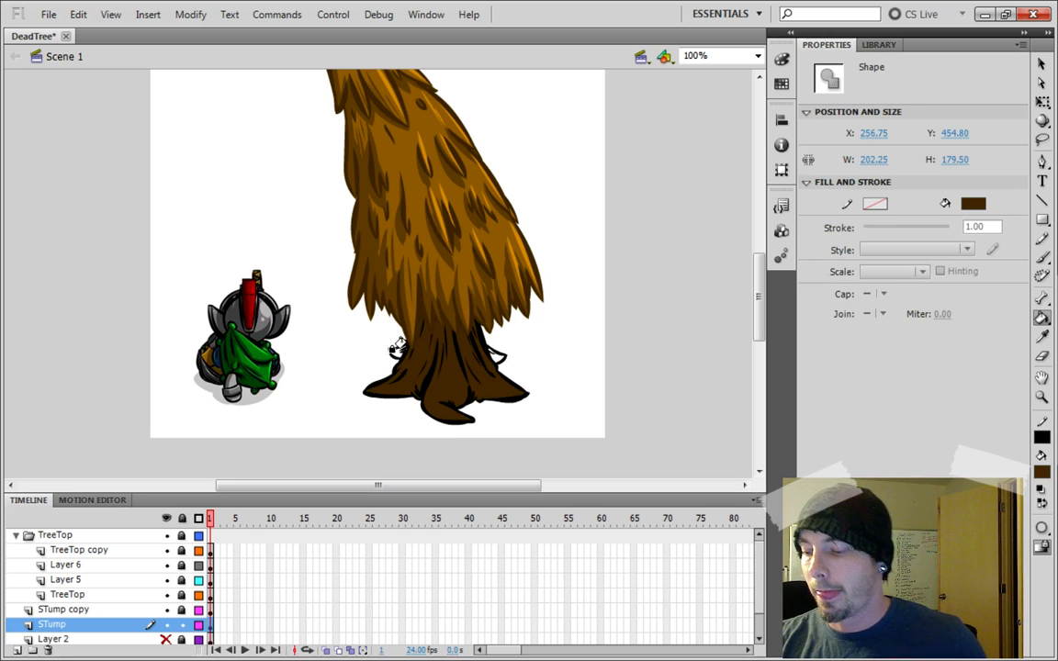
pyautogui.click(394, 354)
pyautogui.click(492, 360)
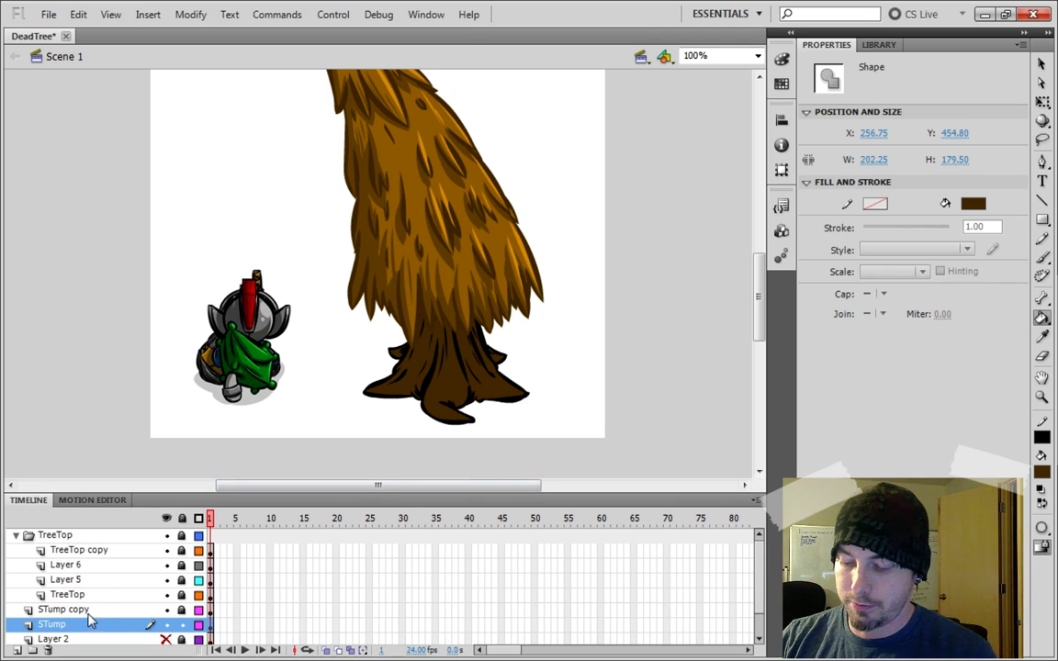
# Collapse and hide the TreeTop folder to isolate the stump at 200% zoom
pyautogui.click(16, 535)
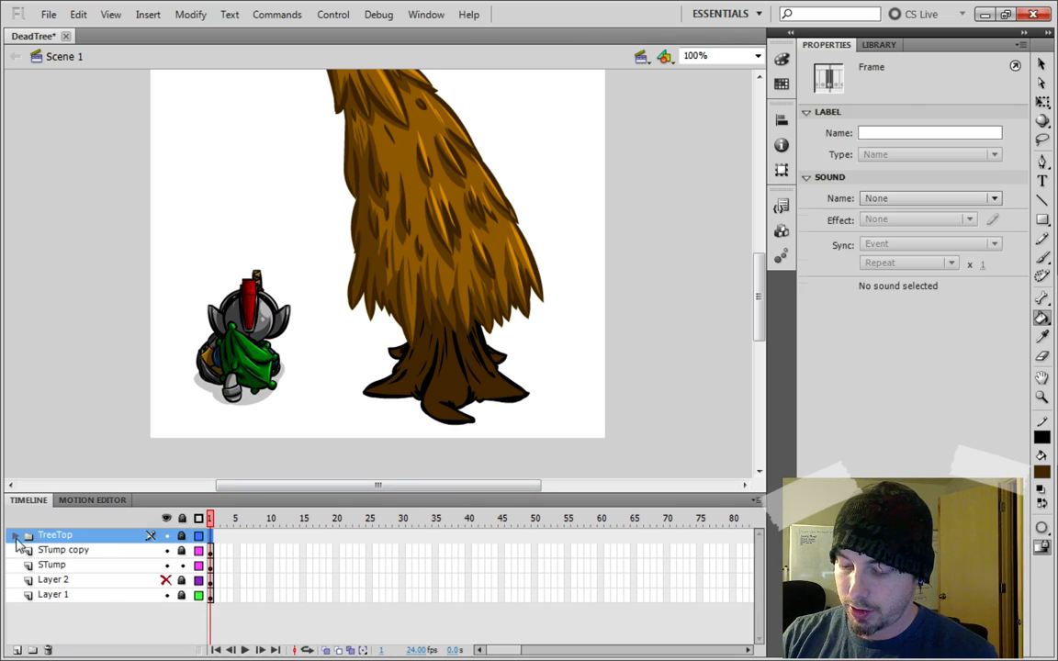
pyautogui.click(165, 535)
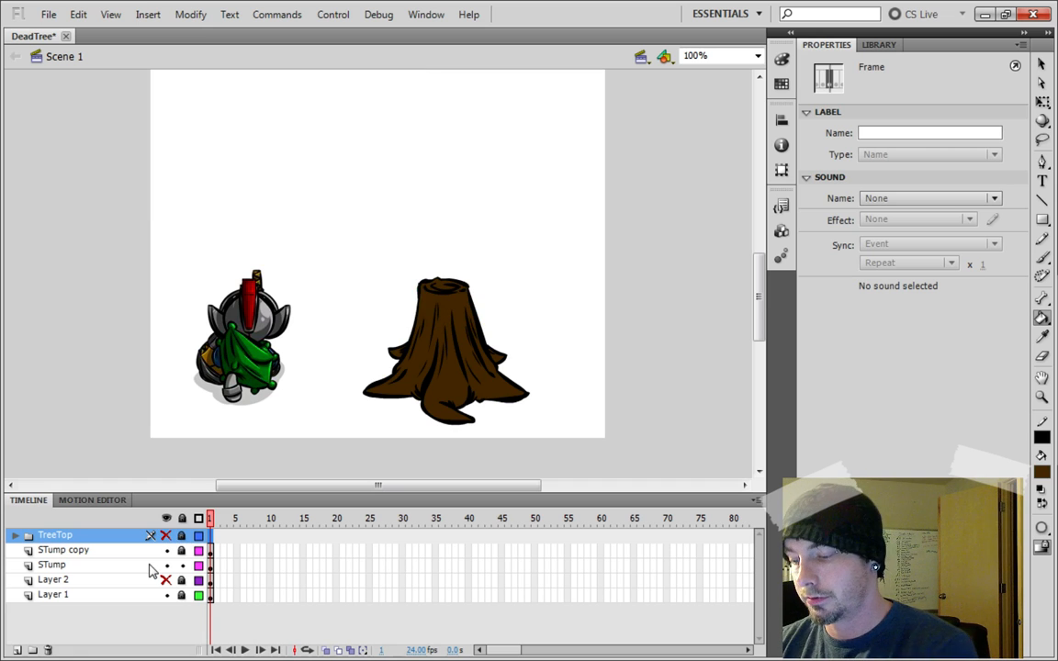
pyautogui.click(757, 56)
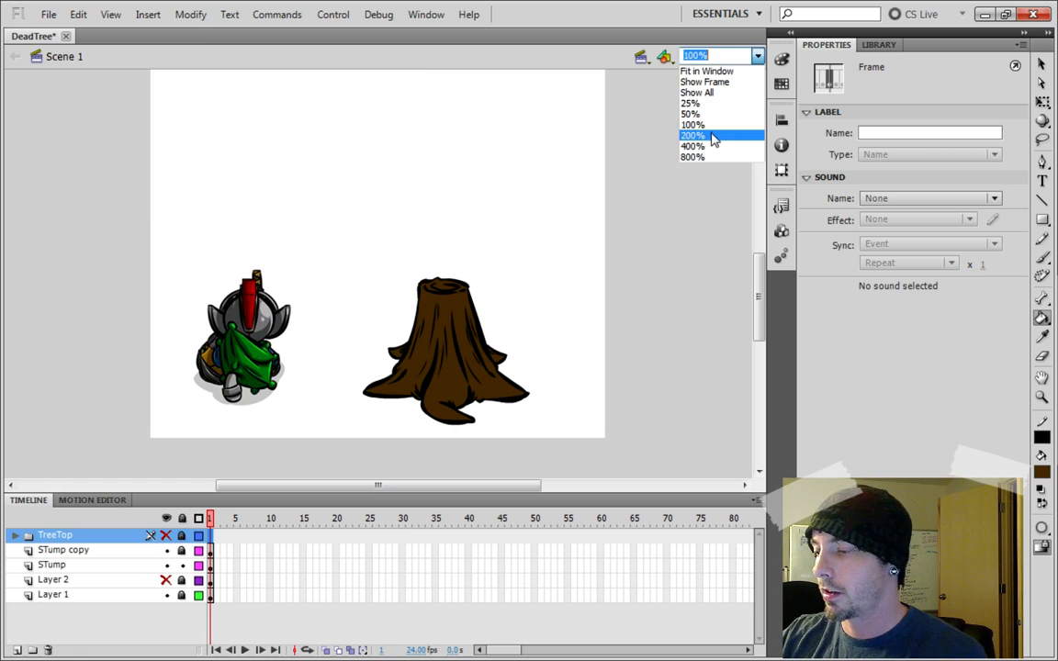
pyautogui.click(709, 134)
pyautogui.moveTo(757, 296); pyautogui.dragTo(757, 312)
# Lock STump, unlock STump copy, and recolor all its line art to a very dark brown, RGB 43, 29, 0
pyautogui.click(182, 566)
pyautogui.click(182, 550)
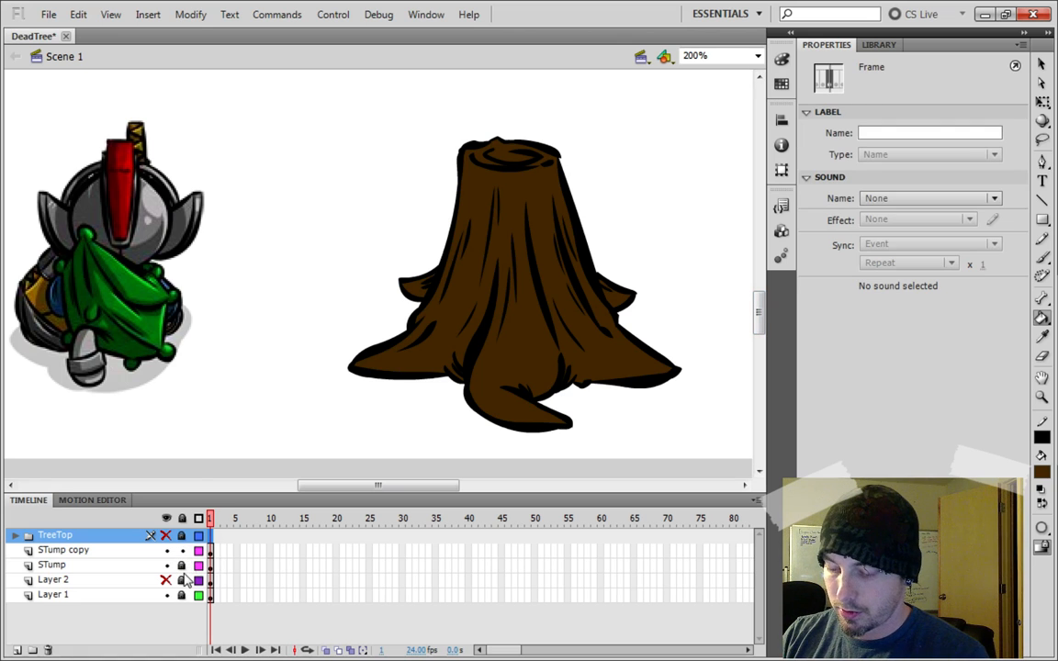
pyautogui.click(214, 550)
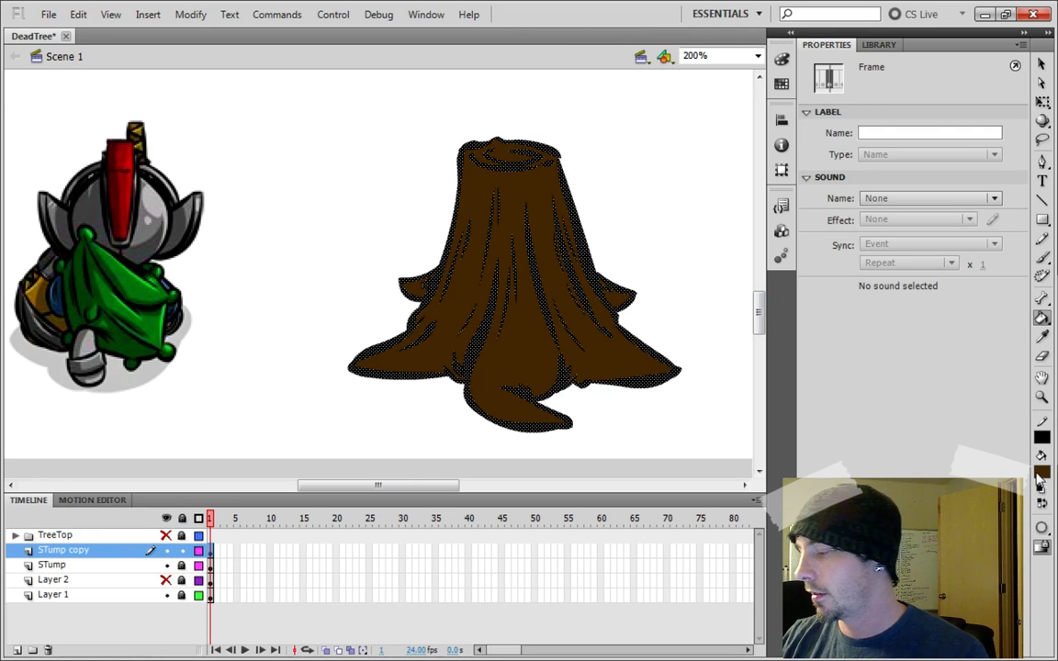
pyautogui.press('i')
pyautogui.click(535, 363)
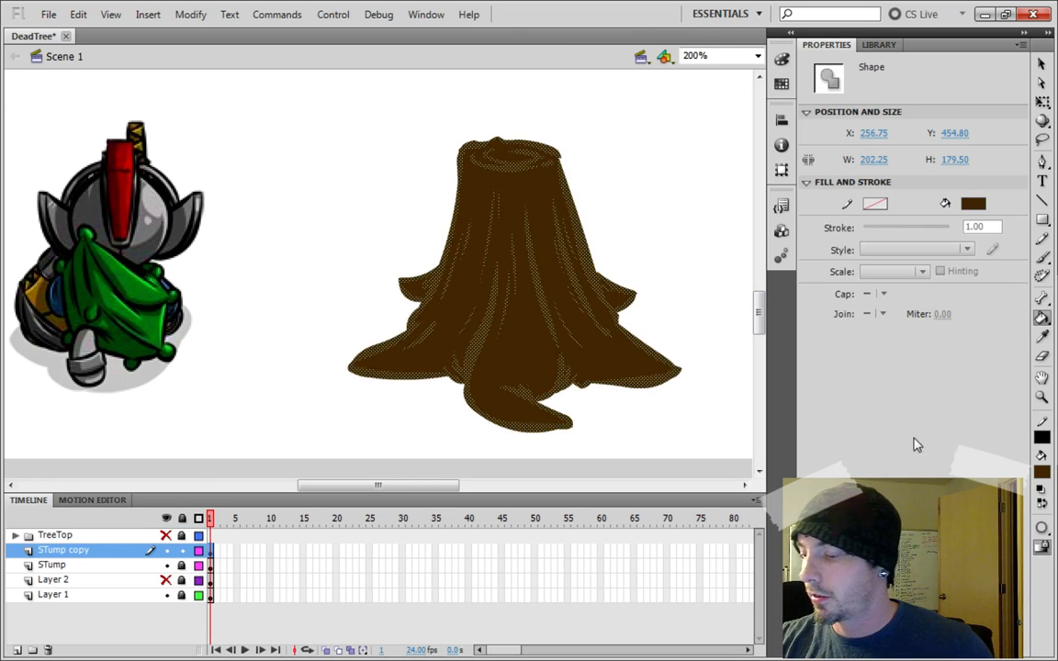
pyautogui.click(1041, 471)
pyautogui.click(941, 261)
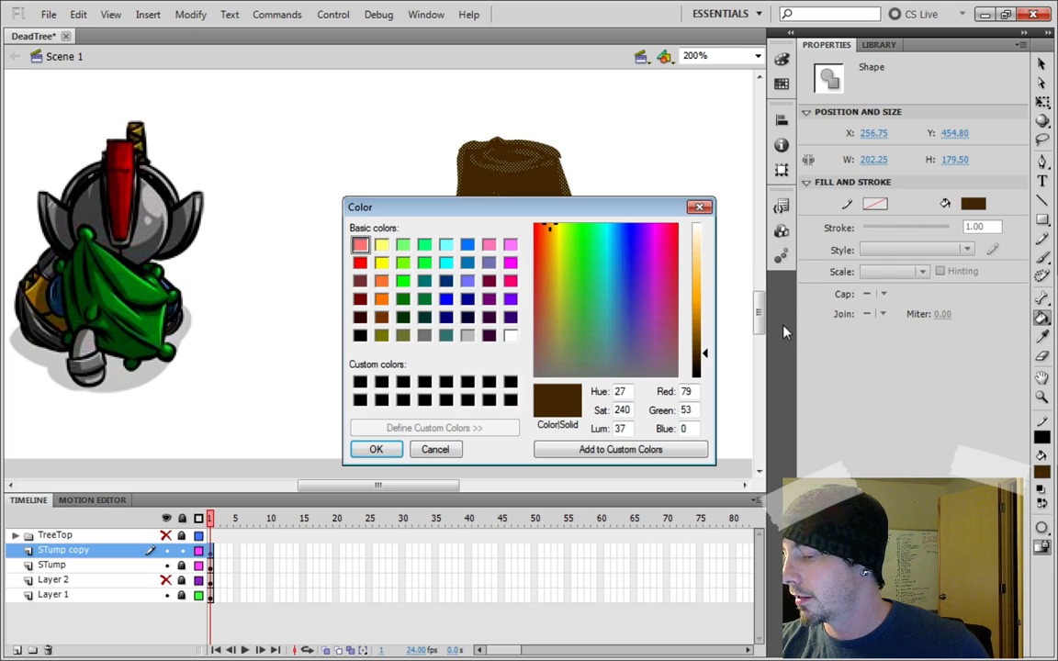
pyautogui.moveTo(707, 359); pyautogui.dragTo(701, 361)
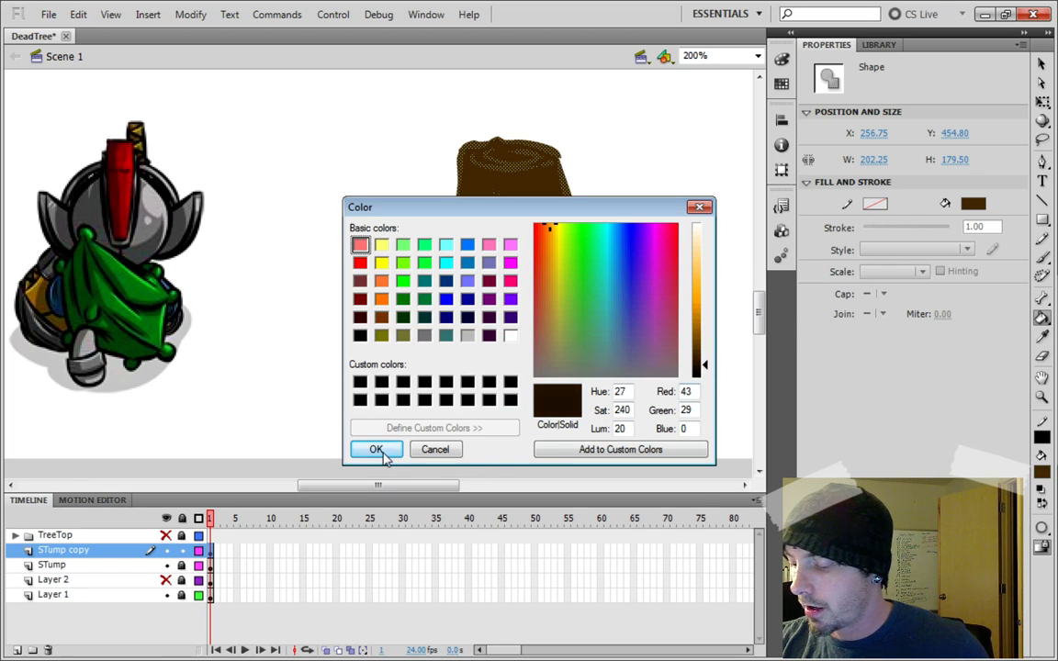
pyautogui.click(376, 449)
pyautogui.click(658, 255)
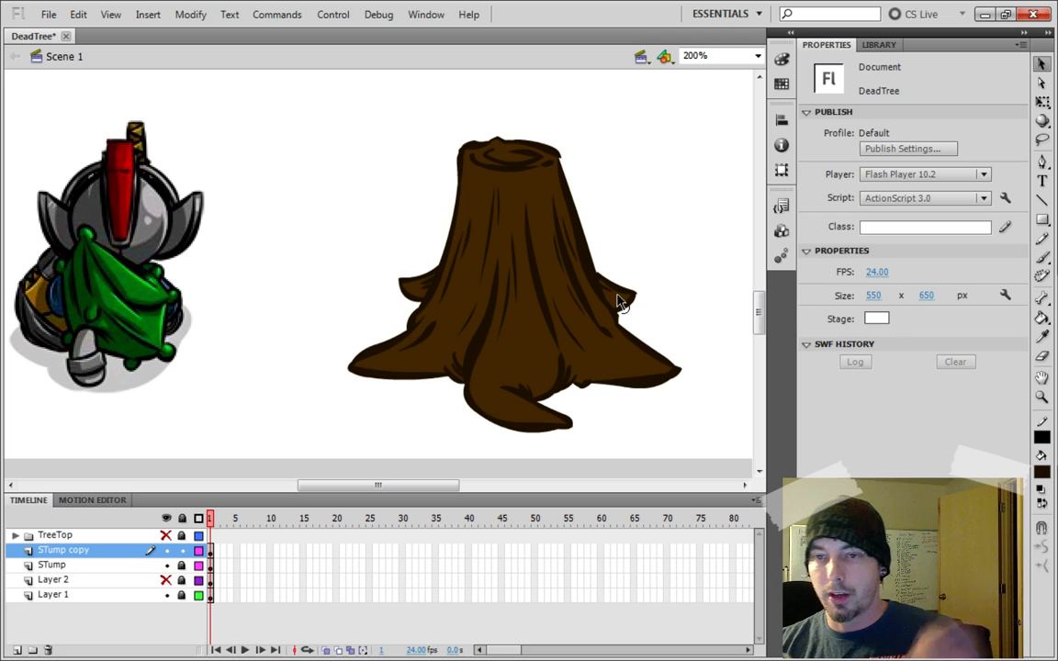
# Show the TreeTop folder to review the tree's colors at 100% zoom, and hide it again at 200%
pyautogui.click(165, 534)
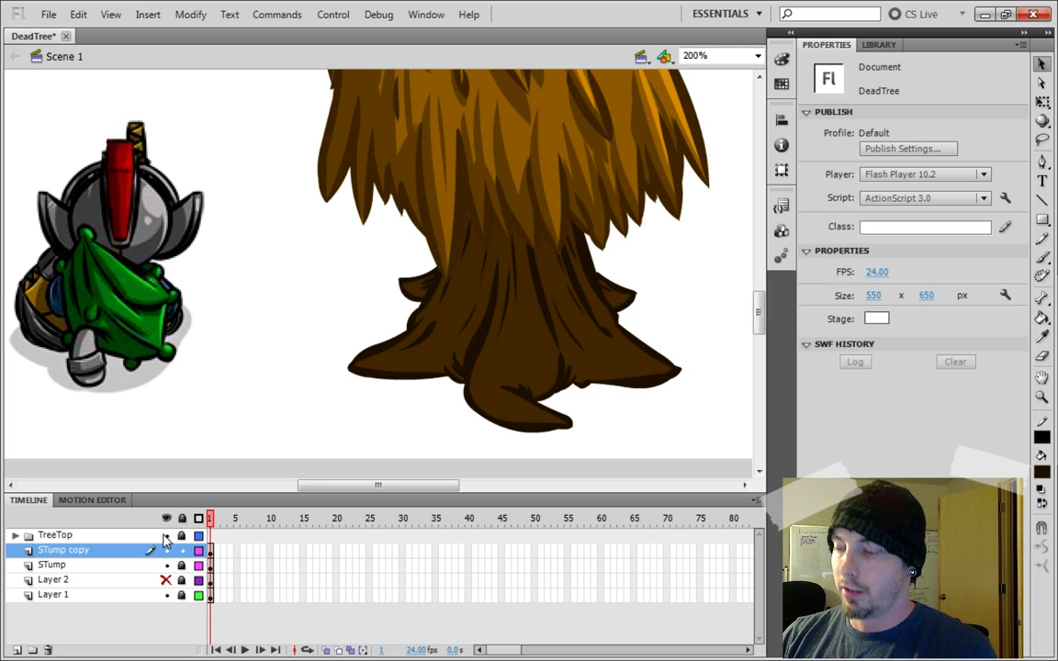
pyautogui.click(757, 57)
pyautogui.click(700, 115)
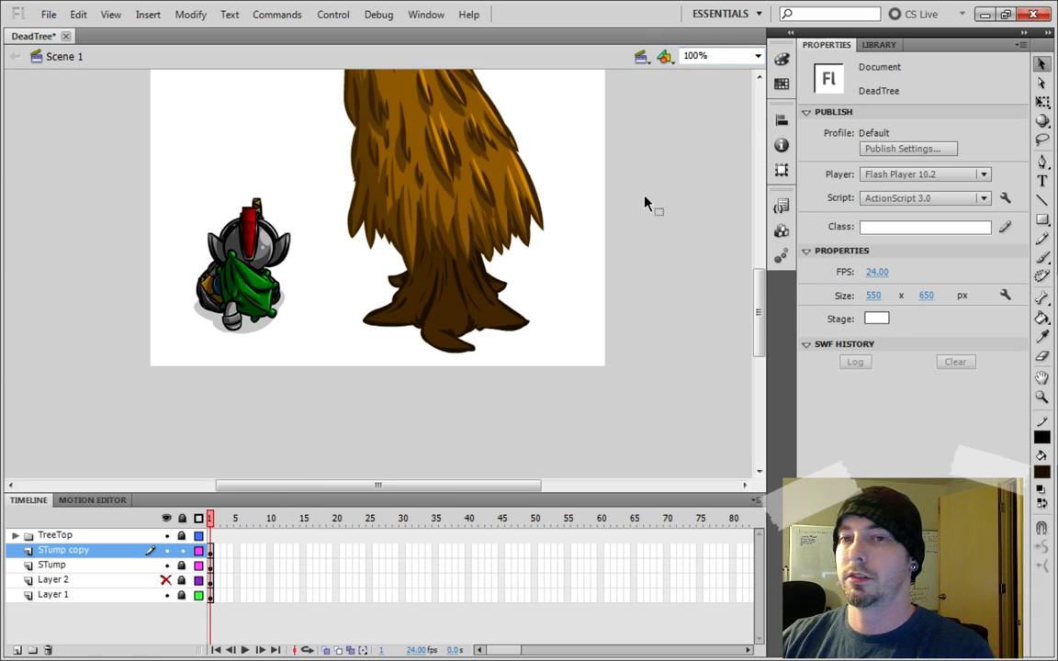
pyautogui.moveTo(760, 301)
pyautogui.mouseDown()
pyautogui.moveTo(759, 263)
pyautogui.moveTo(758, 299)
pyautogui.mouseUp()
pyautogui.click(758, 56)
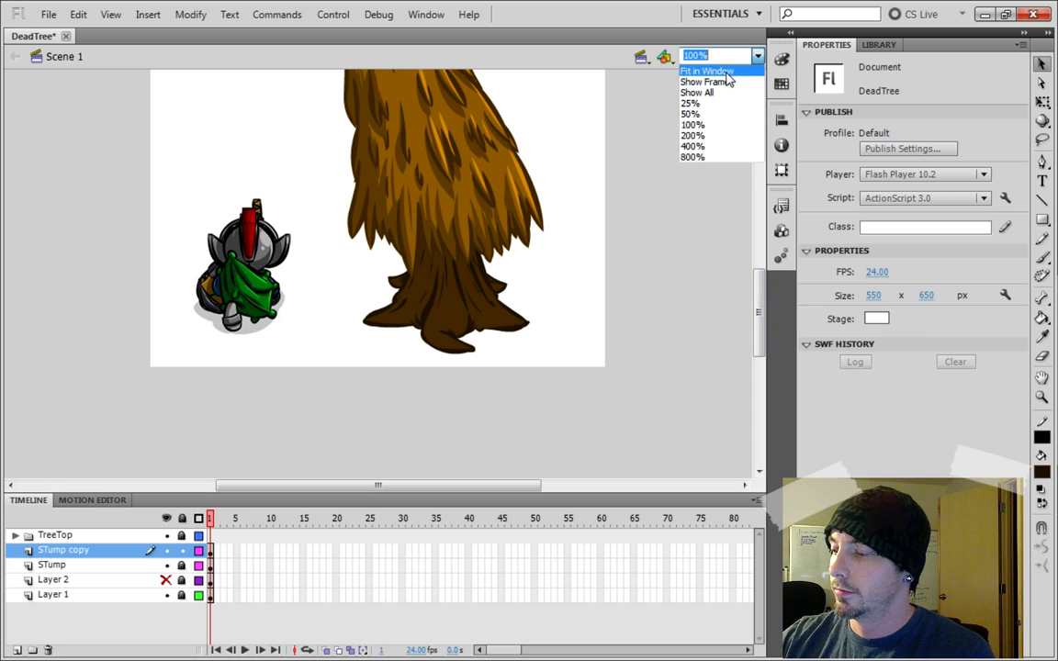
pyautogui.click(702, 138)
pyautogui.click(166, 534)
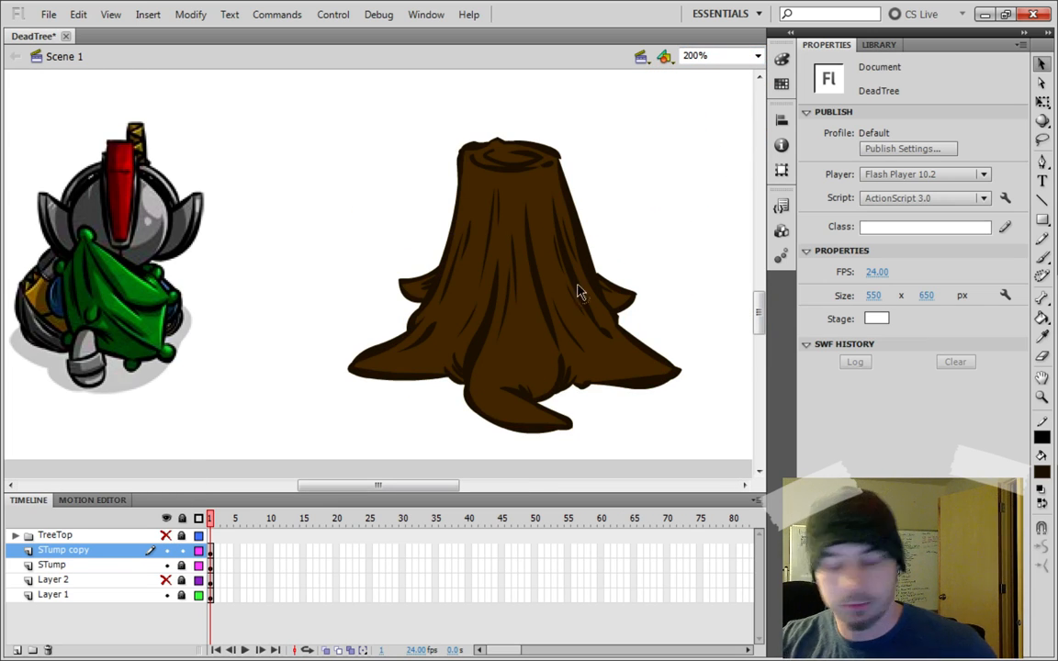
# Sample the stump's base brown and set a slightly darker shade of it as the fill color
pyautogui.press('i')
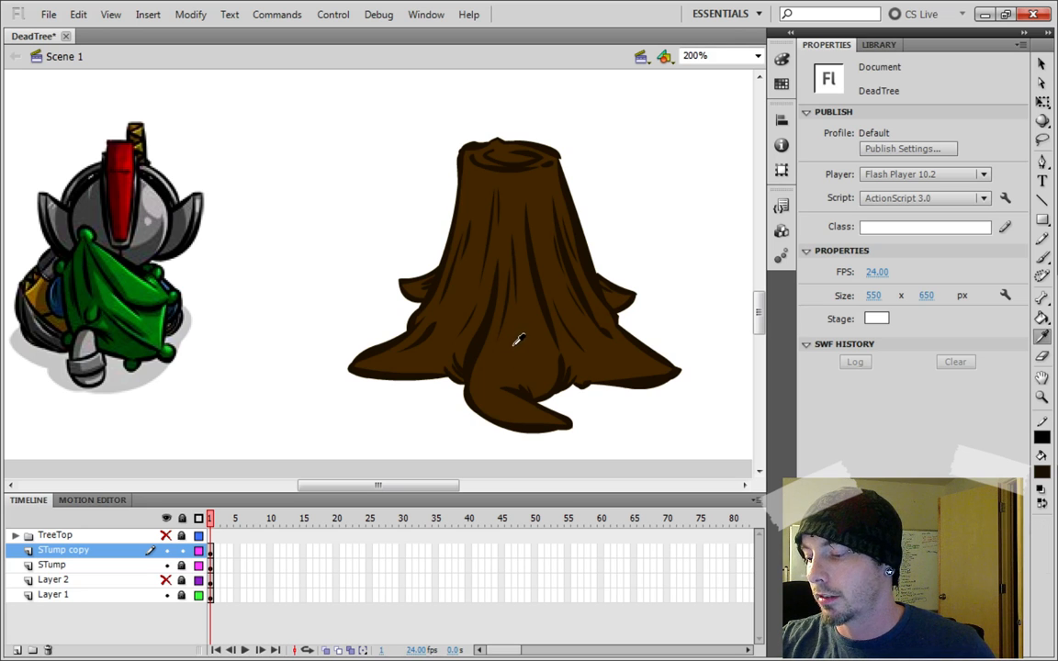
pyautogui.click(517, 340)
pyautogui.click(1042, 473)
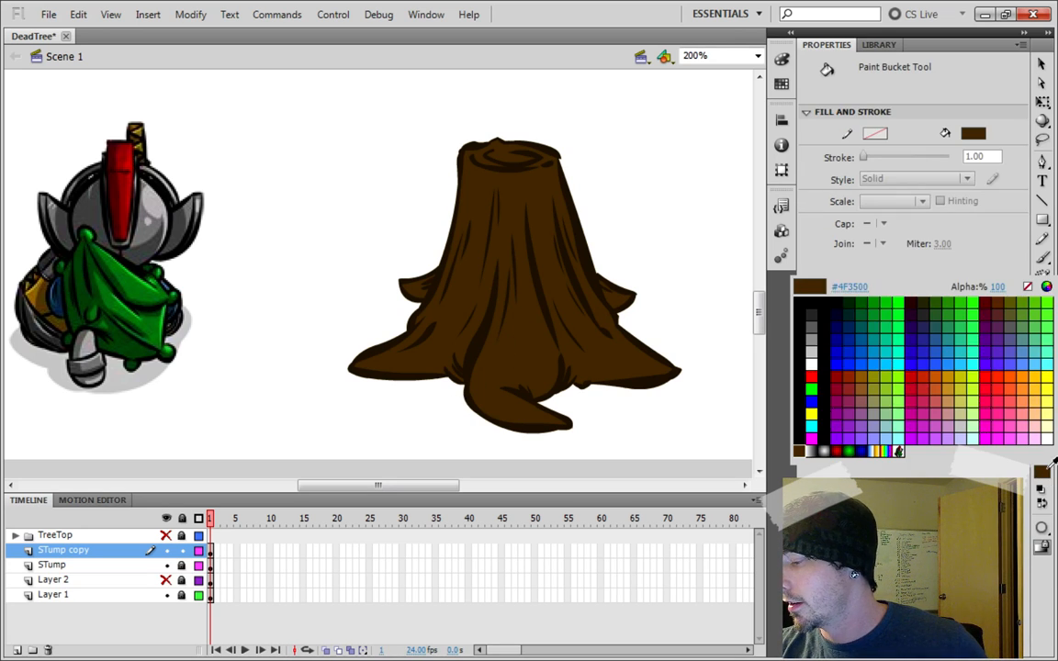
pyautogui.click(1043, 283)
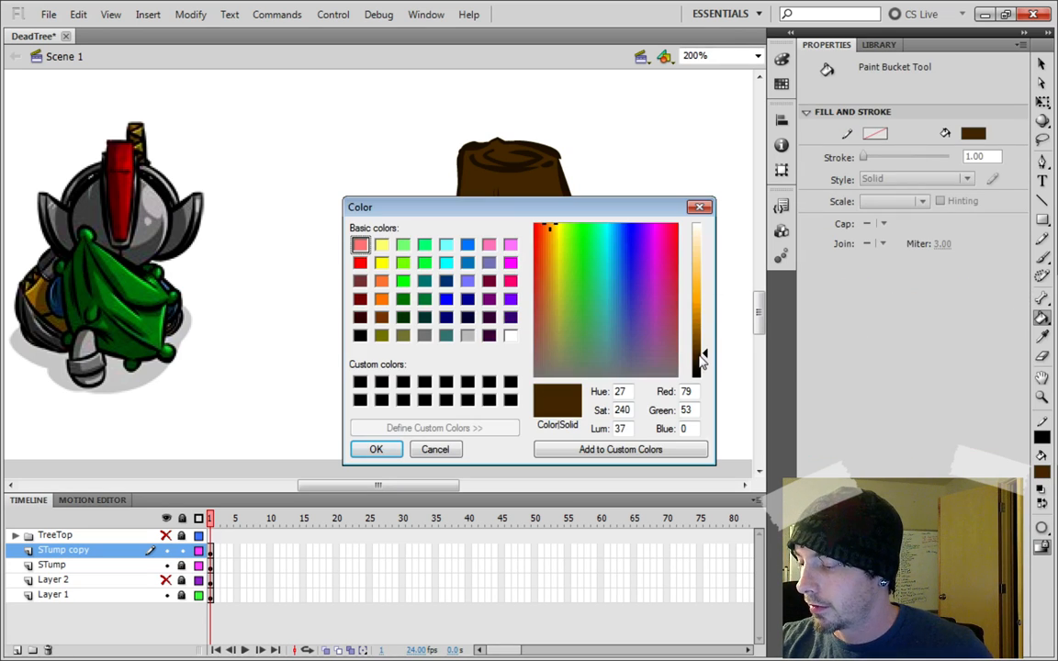
pyautogui.moveTo(701, 359); pyautogui.dragTo(705, 365)
pyautogui.click(376, 449)
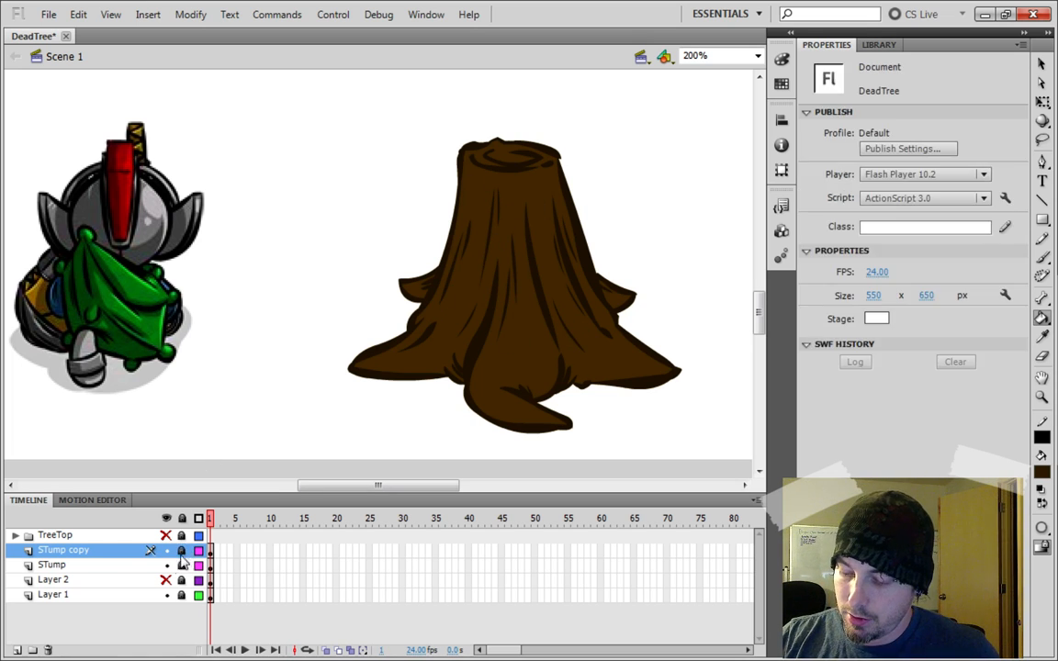
# Add a new layer above STump and brush a dark brown shadow down the fold left of the trunk's center
pyautogui.click(109, 567)
pyautogui.click(17, 650)
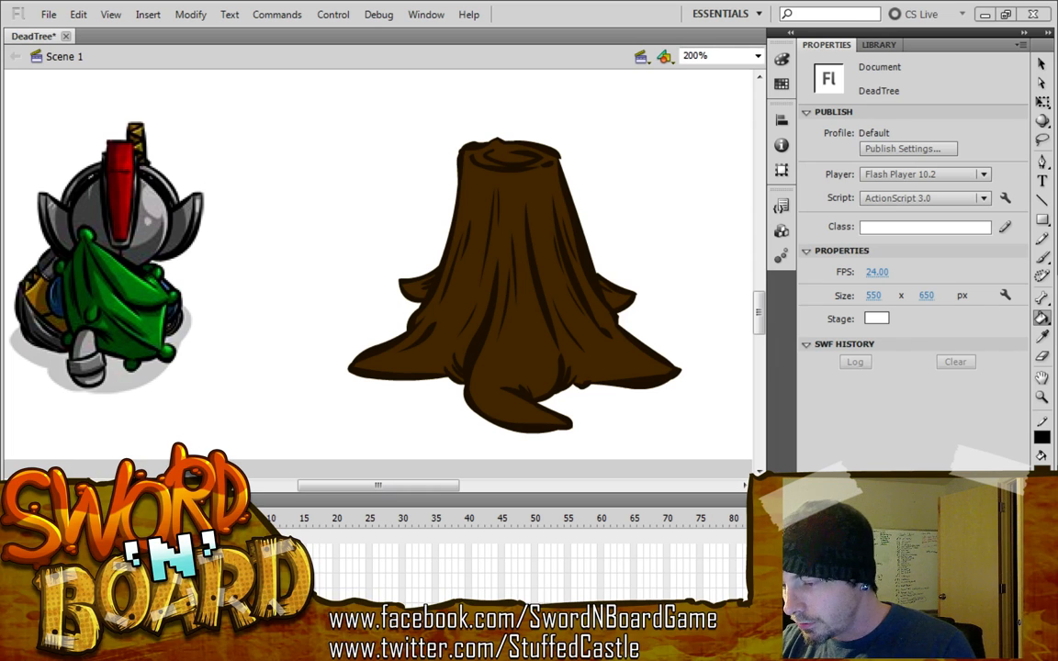
pyautogui.press('b')
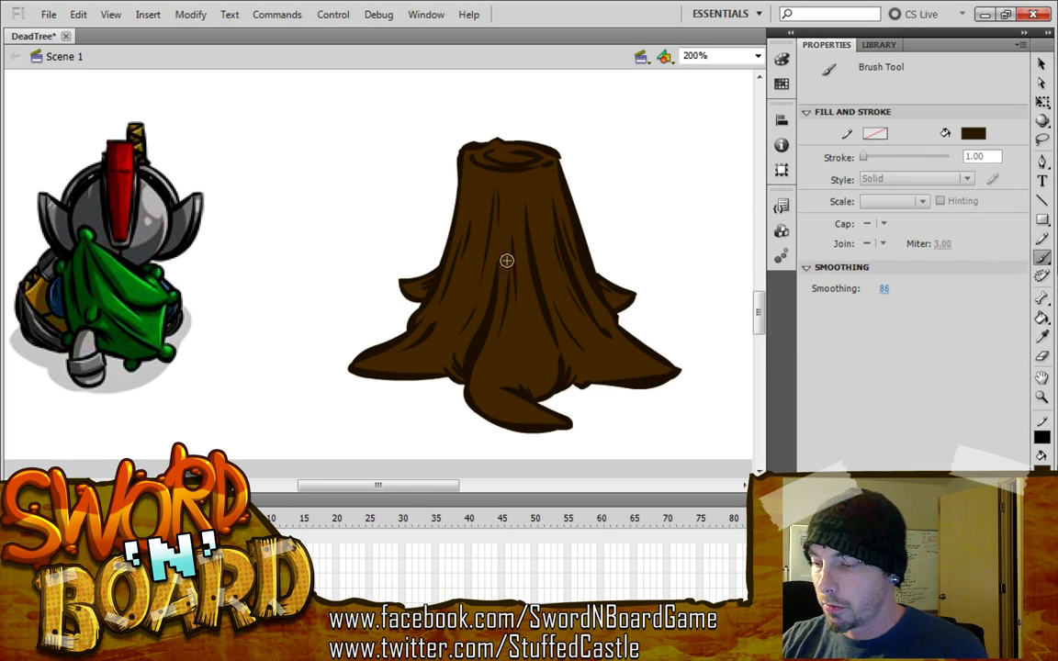
pyautogui.moveTo(494, 226); pyautogui.dragTo(466, 360)
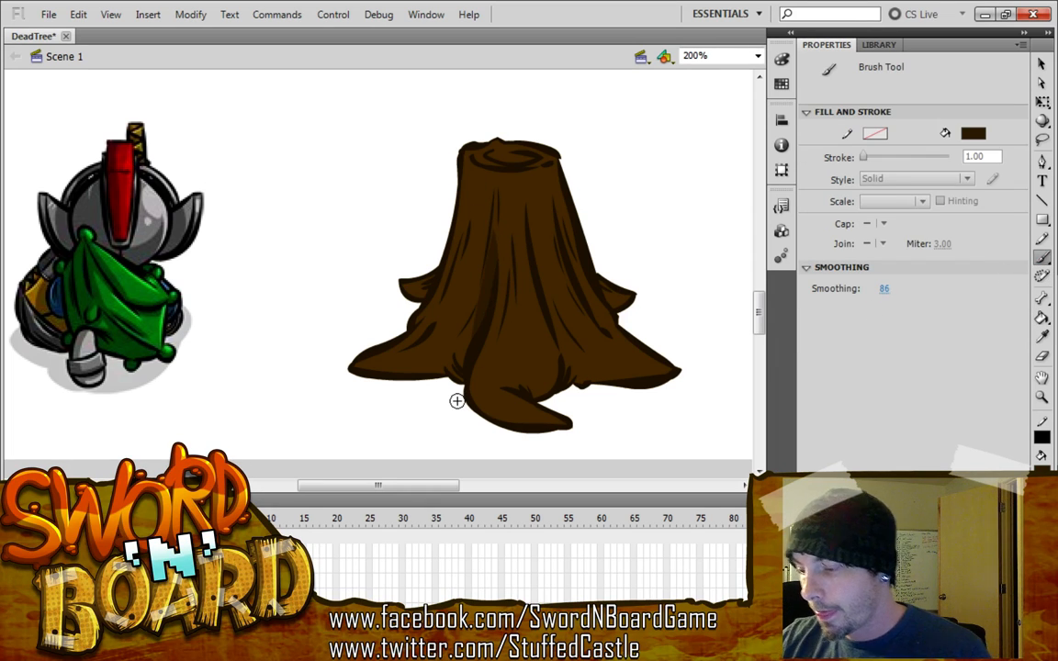
pyautogui.hotkey('ctrl', 'z')
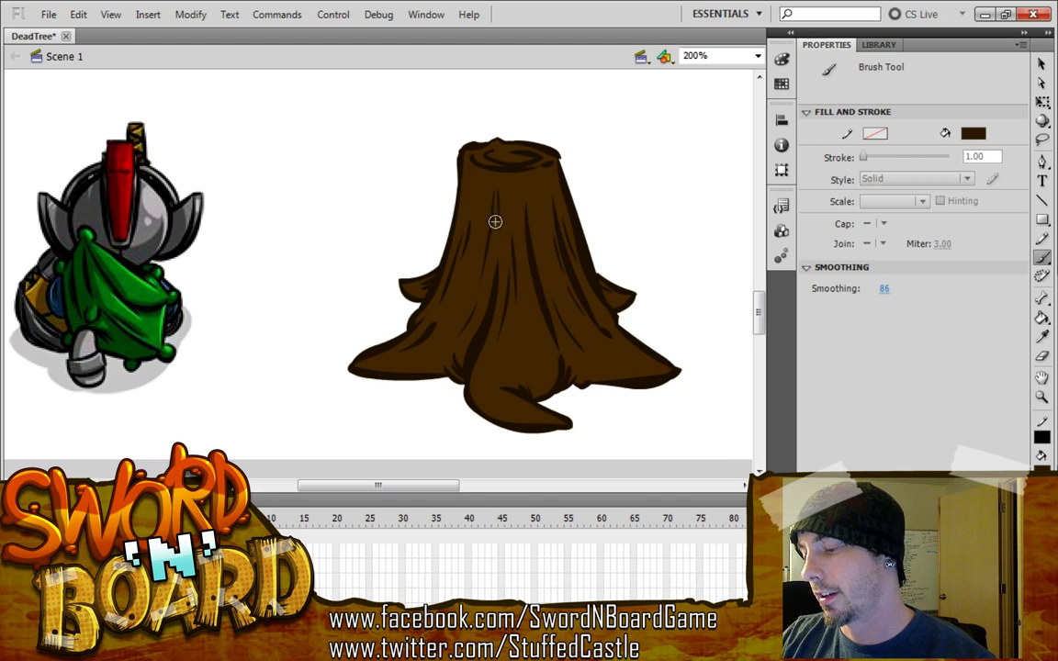
pyautogui.moveTo(496, 223); pyautogui.dragTo(476, 332)
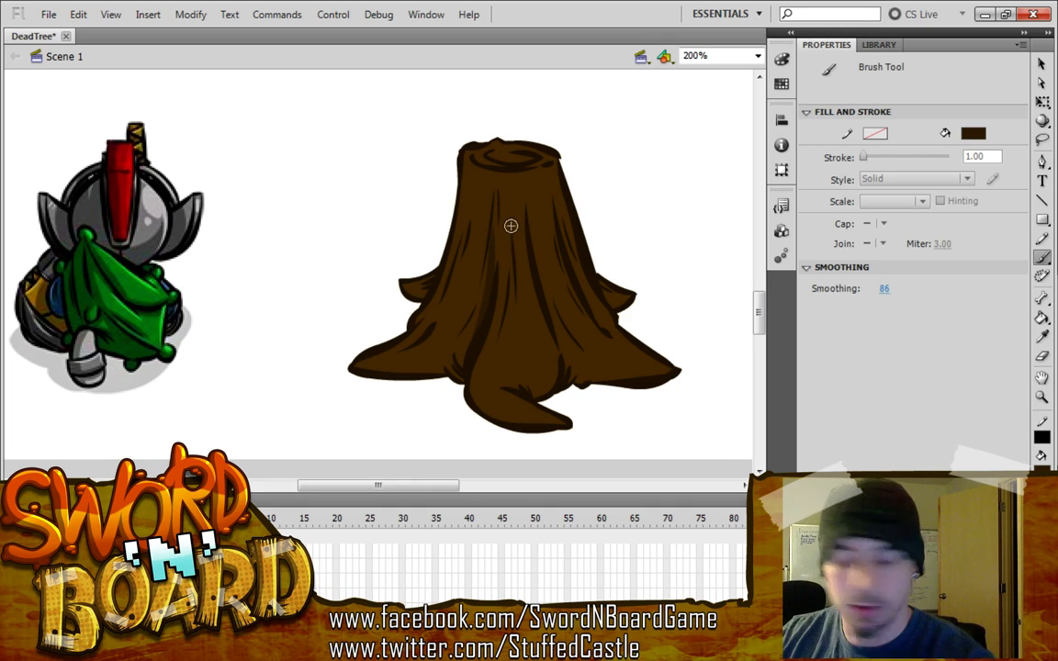
# Brush dark brown shading along the trunk's left edge, the base of the central fold and the left root
pyautogui.moveTo(467, 158)
pyautogui.mouseDown()
pyautogui.moveTo(465, 220)
pyautogui.moveTo(437, 317)
pyautogui.mouseUp()
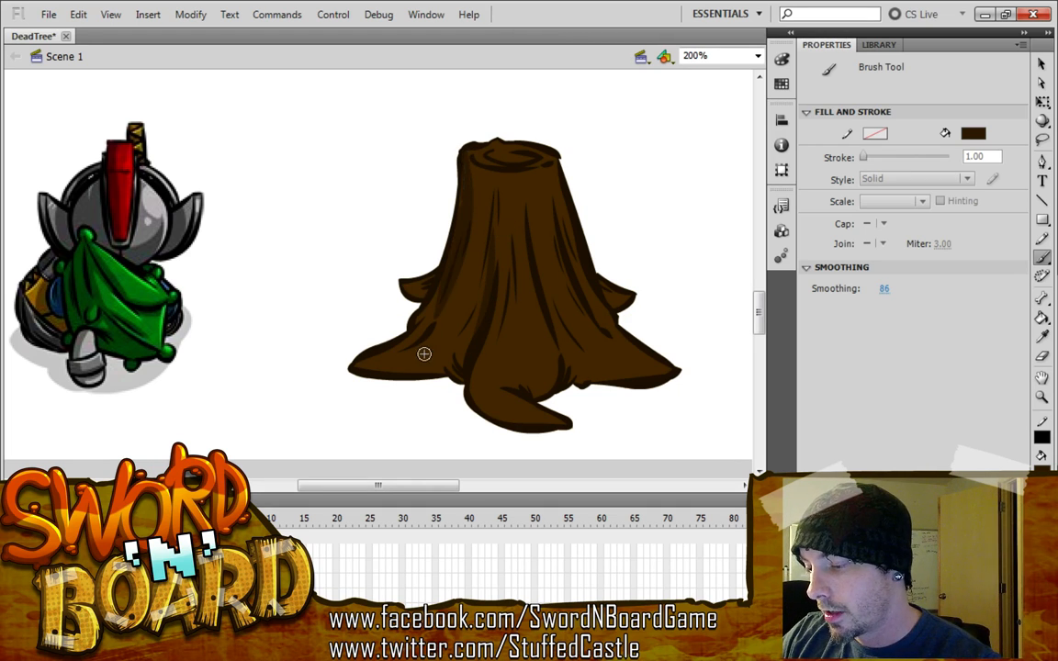
pyautogui.hotkey('ctrl', 'z')
pyautogui.moveTo(465, 154); pyautogui.dragTo(456, 220)
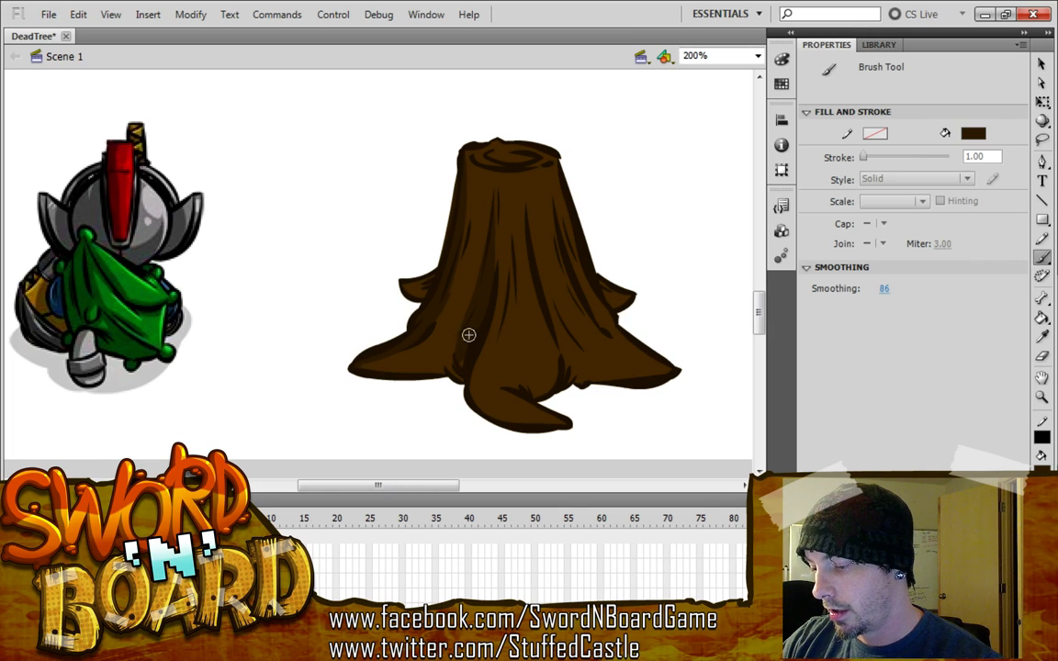
pyautogui.moveTo(470, 326); pyautogui.dragTo(450, 358)
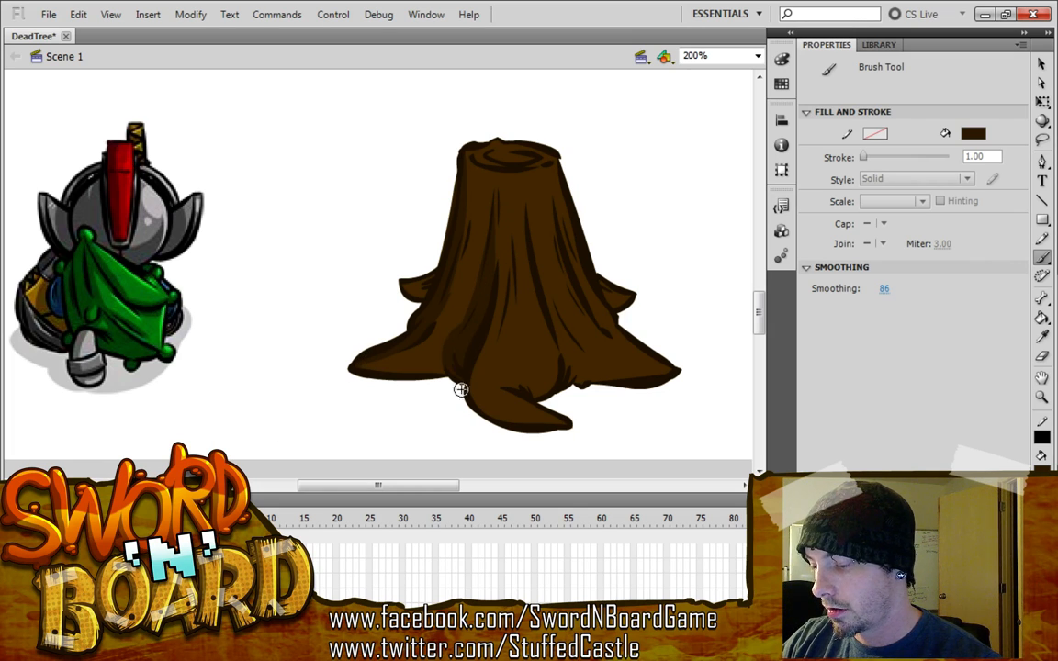
pyautogui.moveTo(360, 365); pyautogui.dragTo(446, 374)
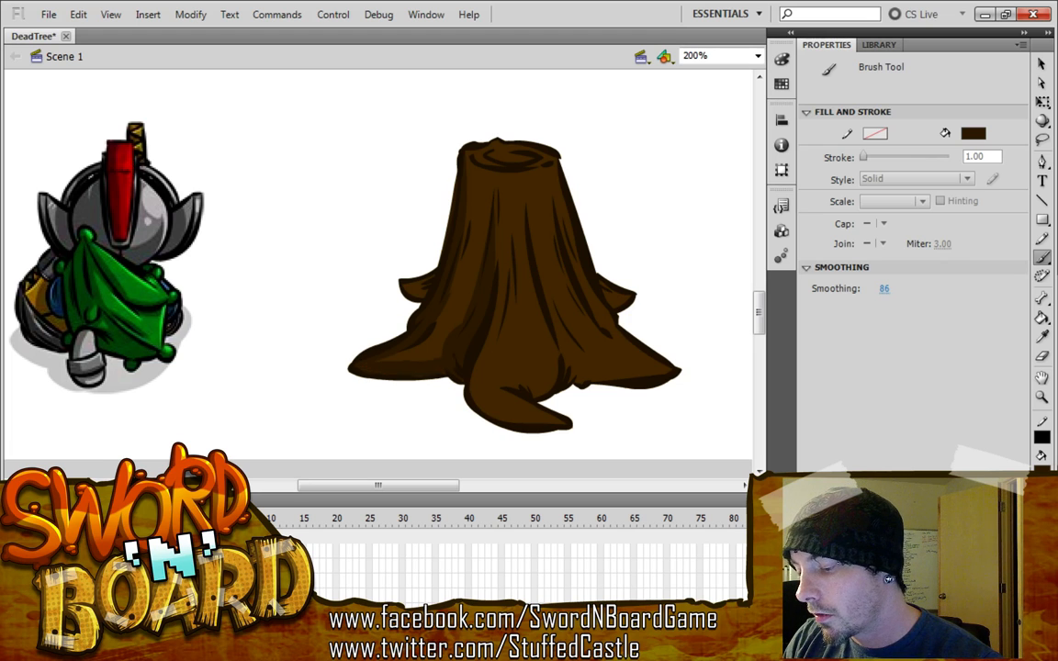
pyautogui.moveTo(374, 362); pyautogui.dragTo(442, 351)
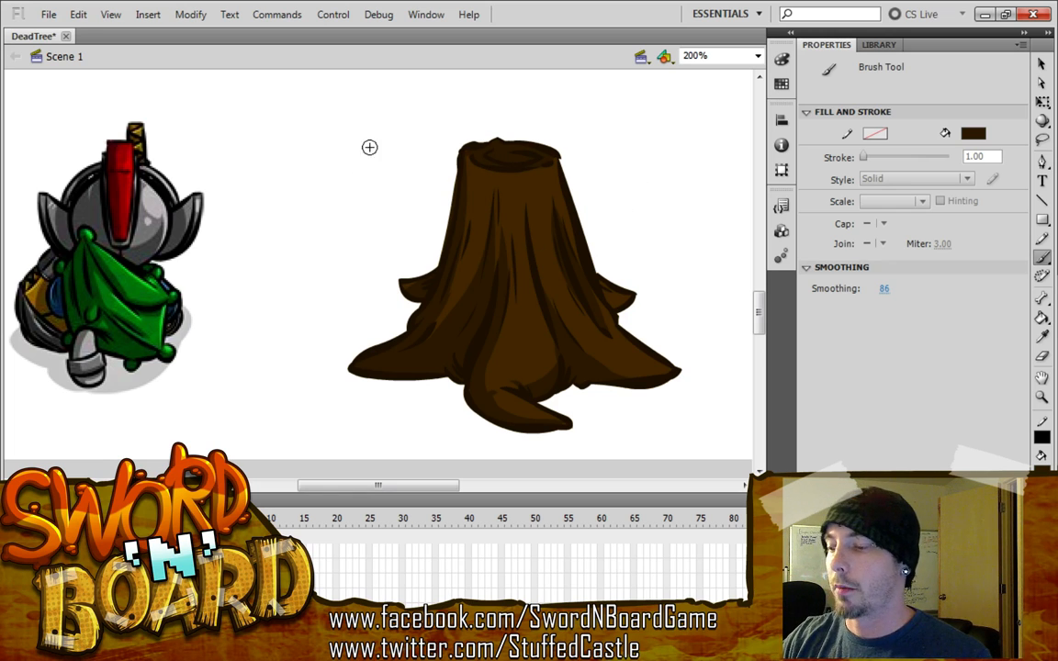
# Show the TreeTop folder as a guide, brush the shadow its foliage casts across the trunk, and hide the folder again
pyautogui.press(',')
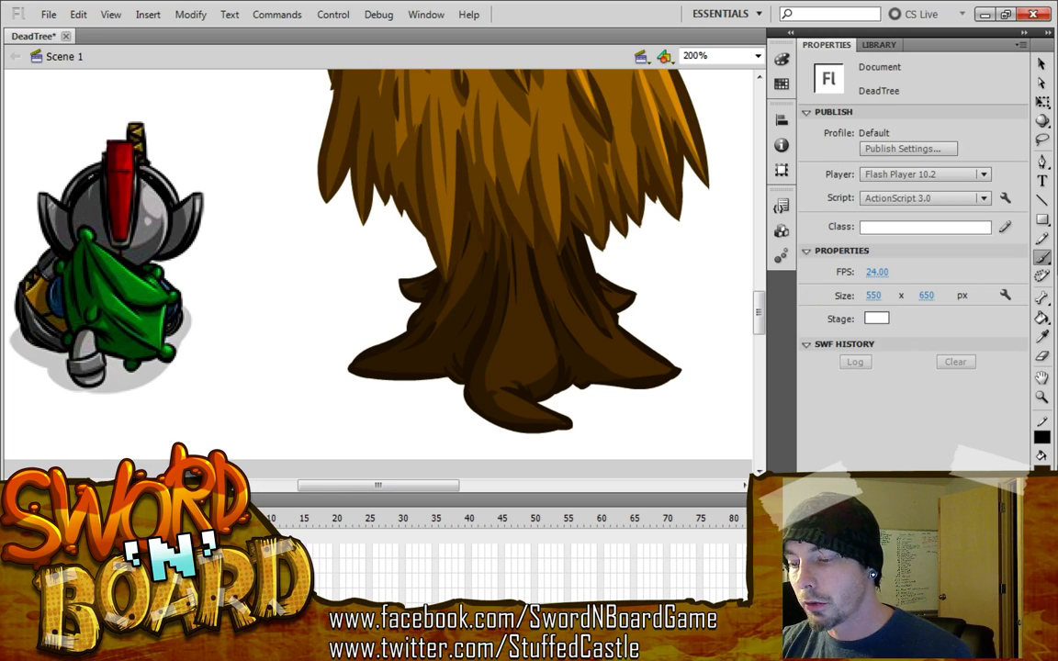
pyautogui.press('b')
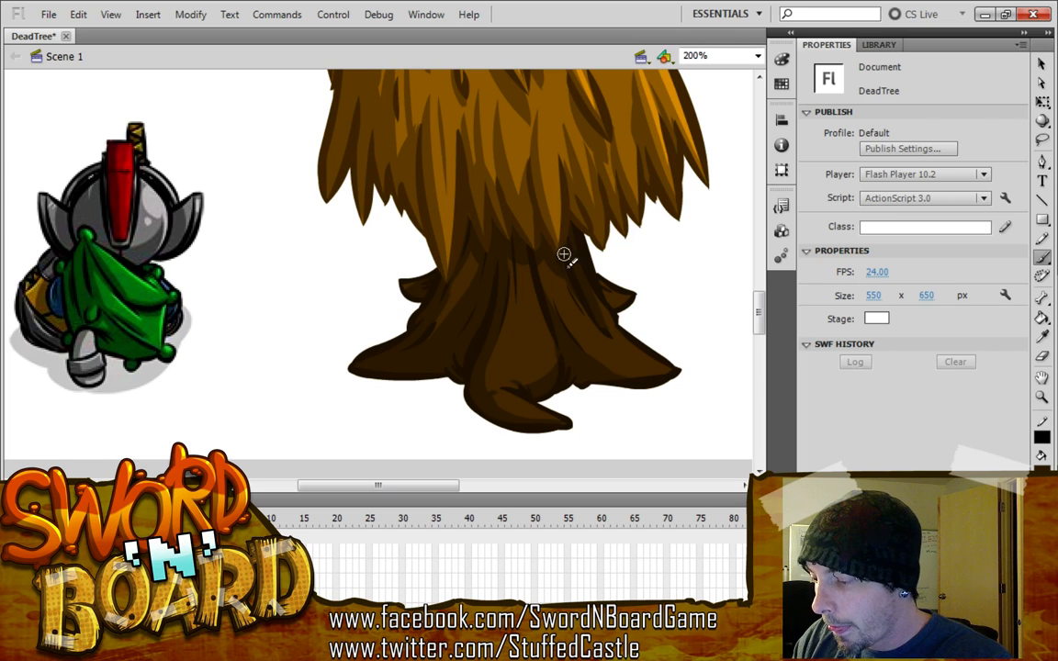
pyautogui.moveTo(568, 256); pyautogui.dragTo(542, 293)
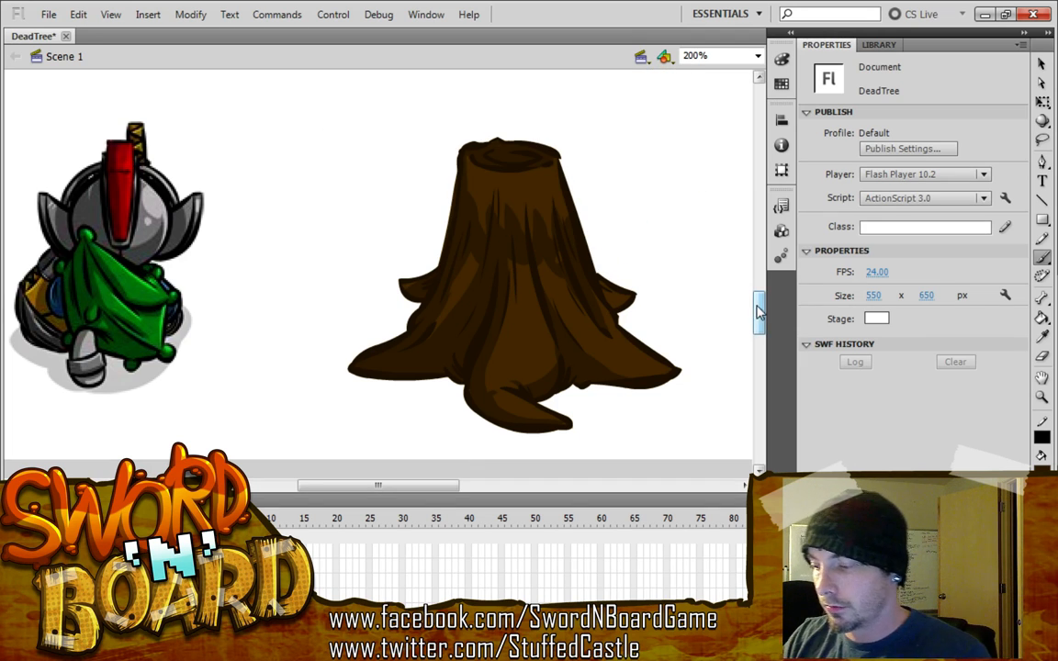
pyautogui.moveTo(759, 312); pyautogui.dragTo(759, 313)
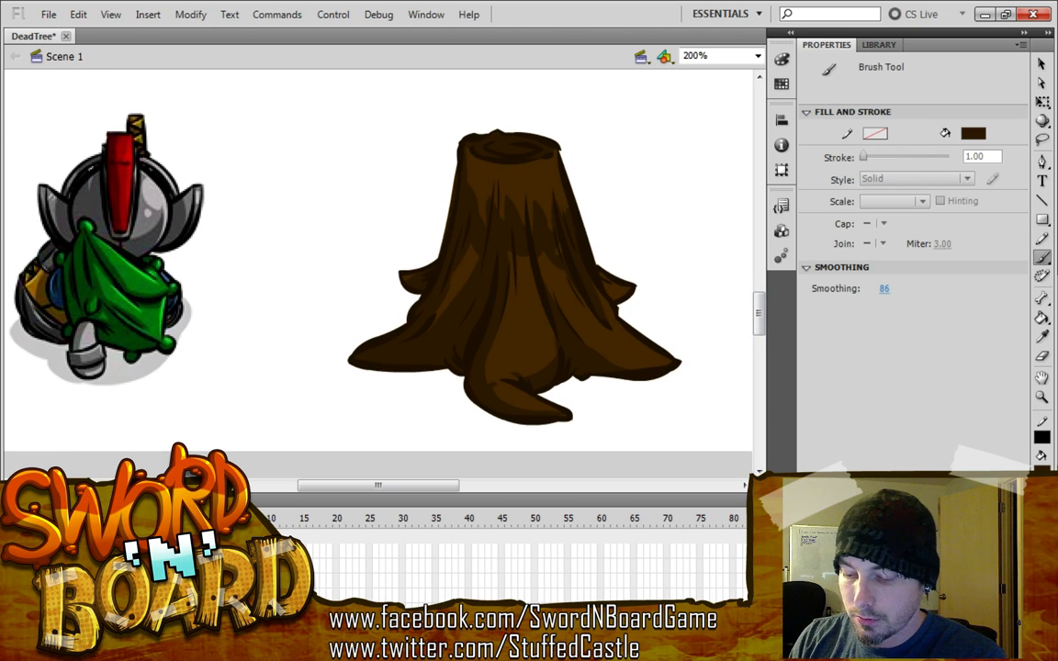
# Make the stump's shading layer active again and cover the whole upper trunk with the dark shadow brown
pyautogui.press('ctrl')
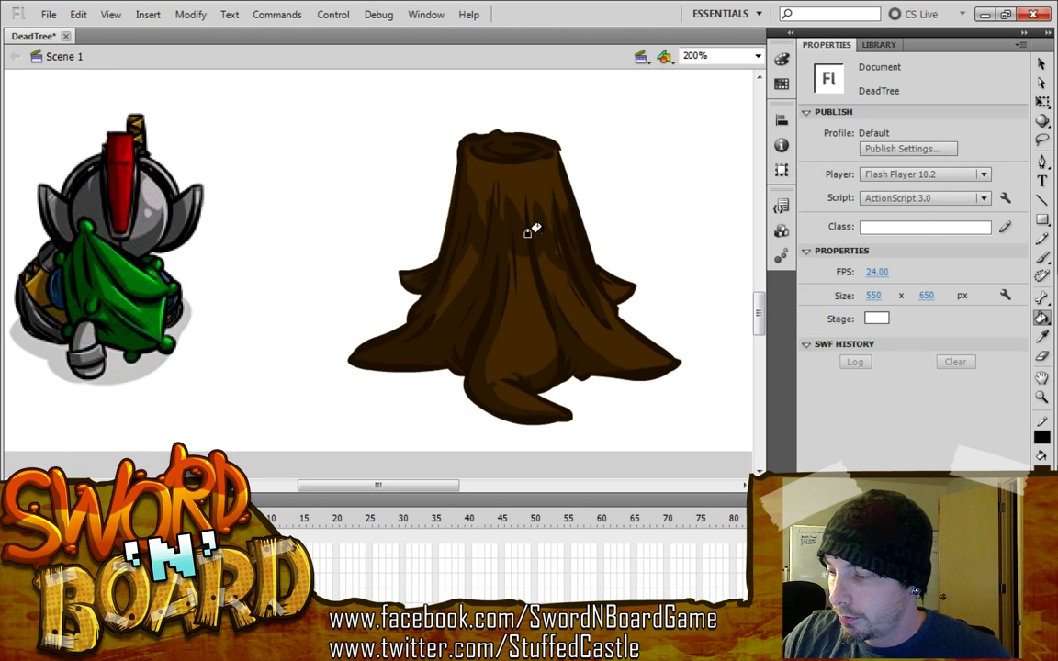
pyautogui.press('k')
pyautogui.press('b')
pyautogui.click(562, 246)
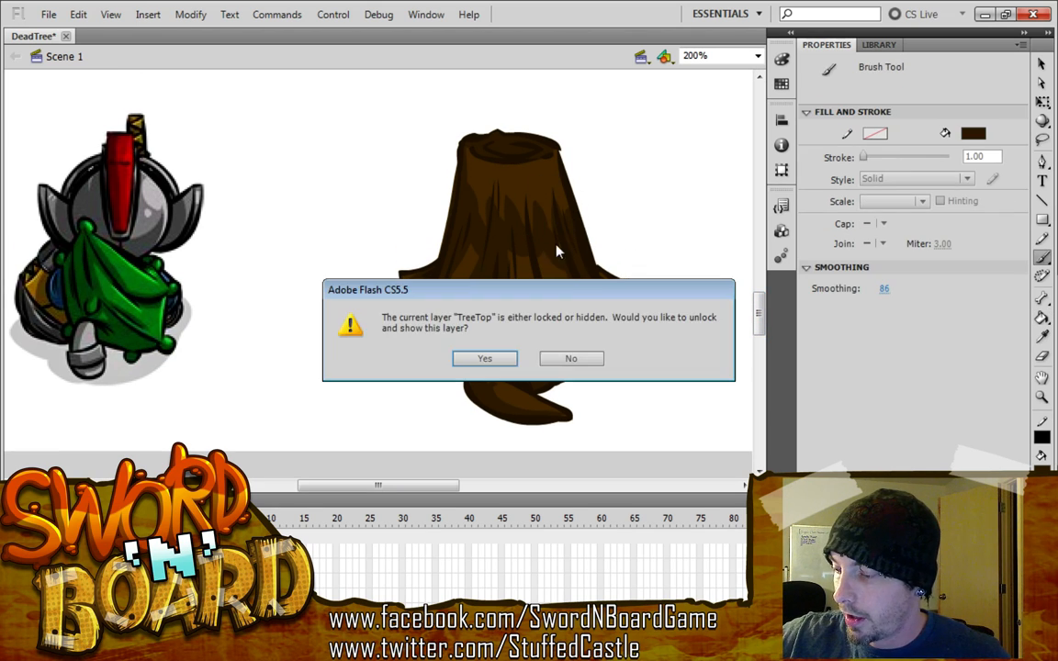
pyautogui.click(566, 356)
pyautogui.click(138, 551)
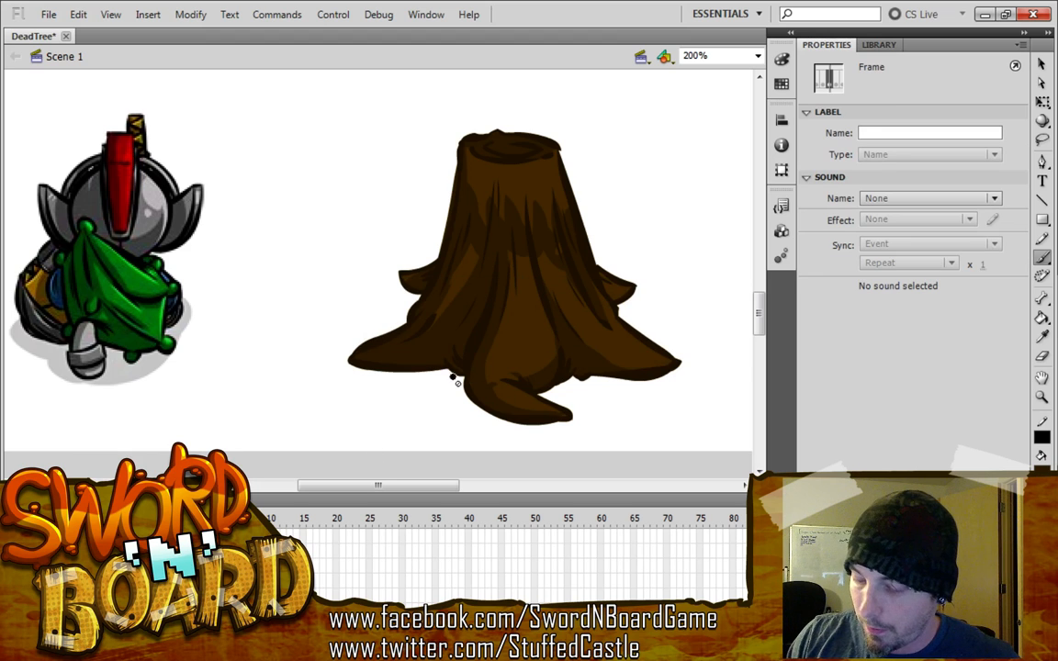
pyautogui.click(175, 541)
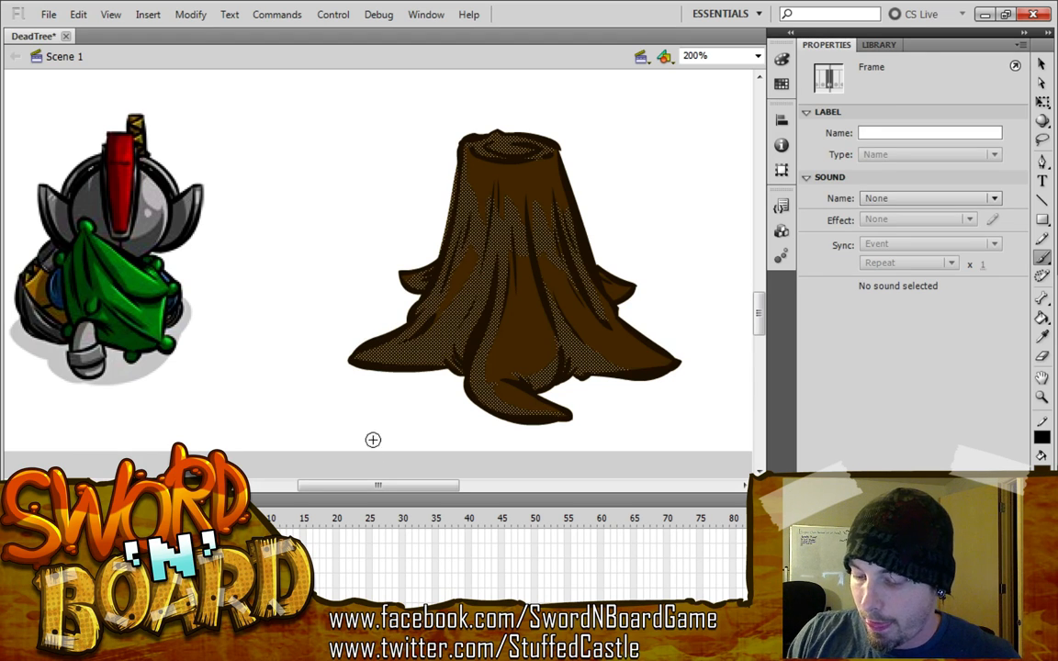
pyautogui.click(557, 245)
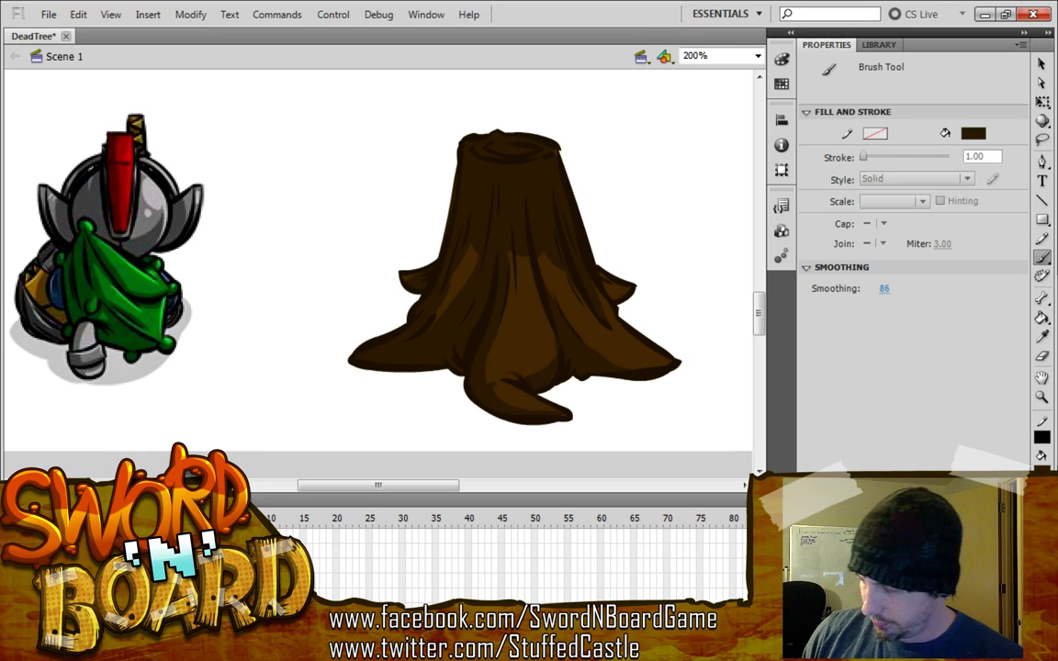
pyautogui.press('ctrl')
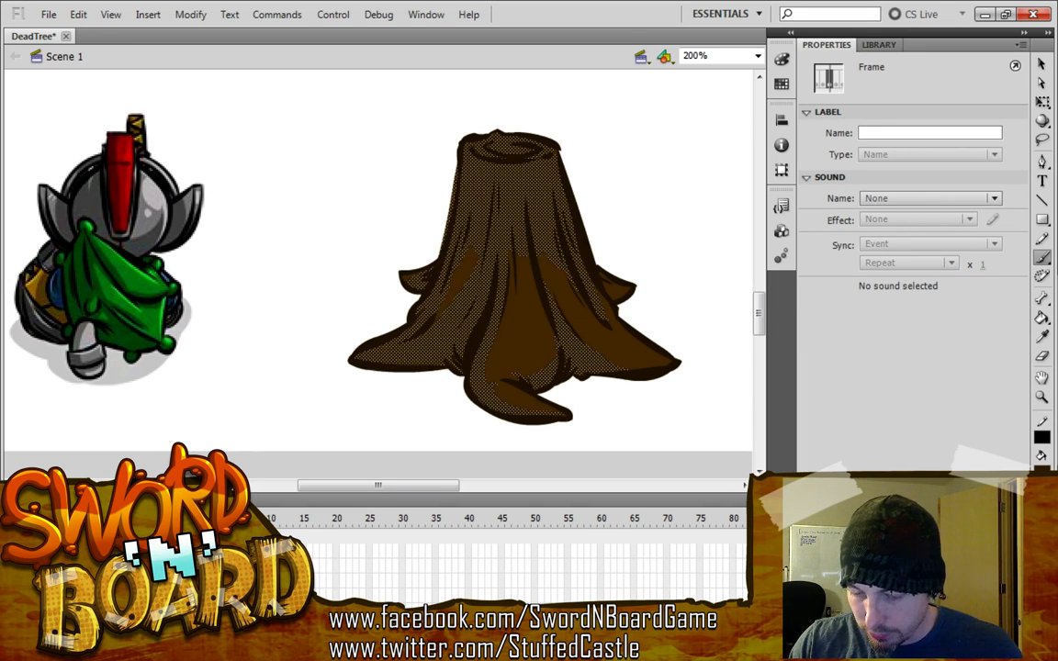
pyautogui.hotkey('ctrl', 'shift', 'a')
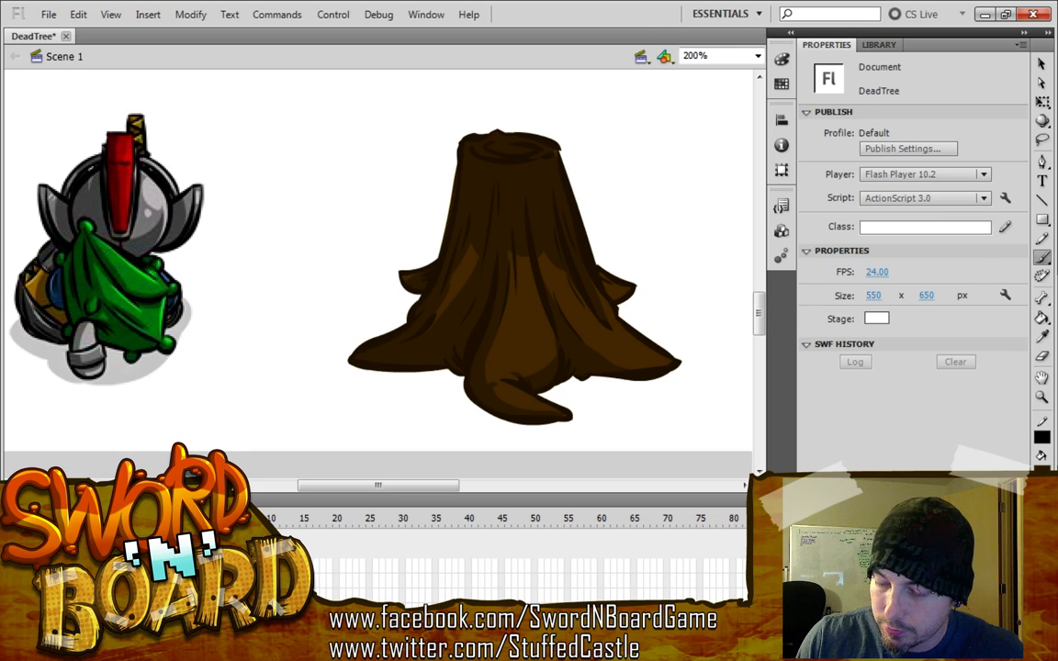
pyautogui.hotkey('ctrl', 'alt', 'a')
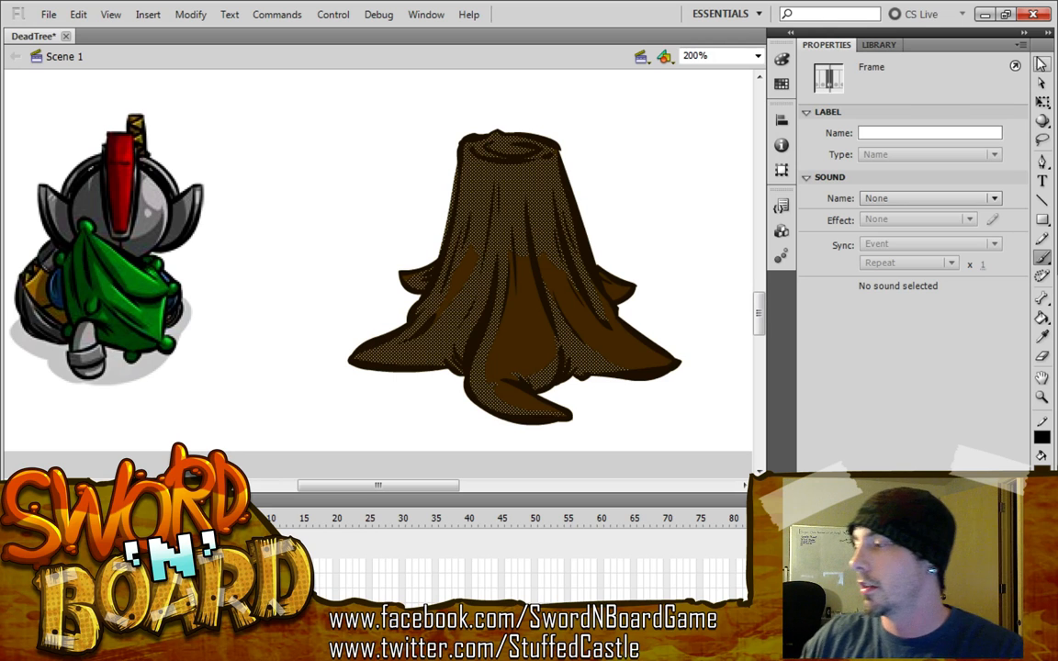
pyautogui.click(1041, 64)
pyautogui.click(717, 202)
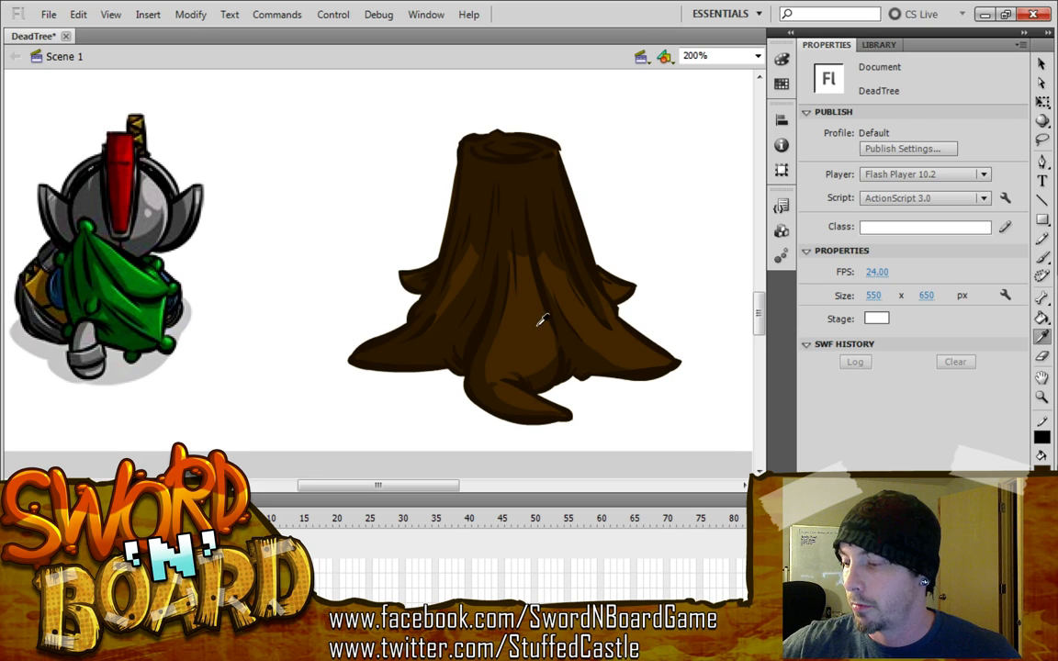
# Sample the stump's base brown, lighten the fill to RGB 119, 81, 0, and brush highlights on the front and side roots
pyautogui.press('k')
pyautogui.click(1041, 456)
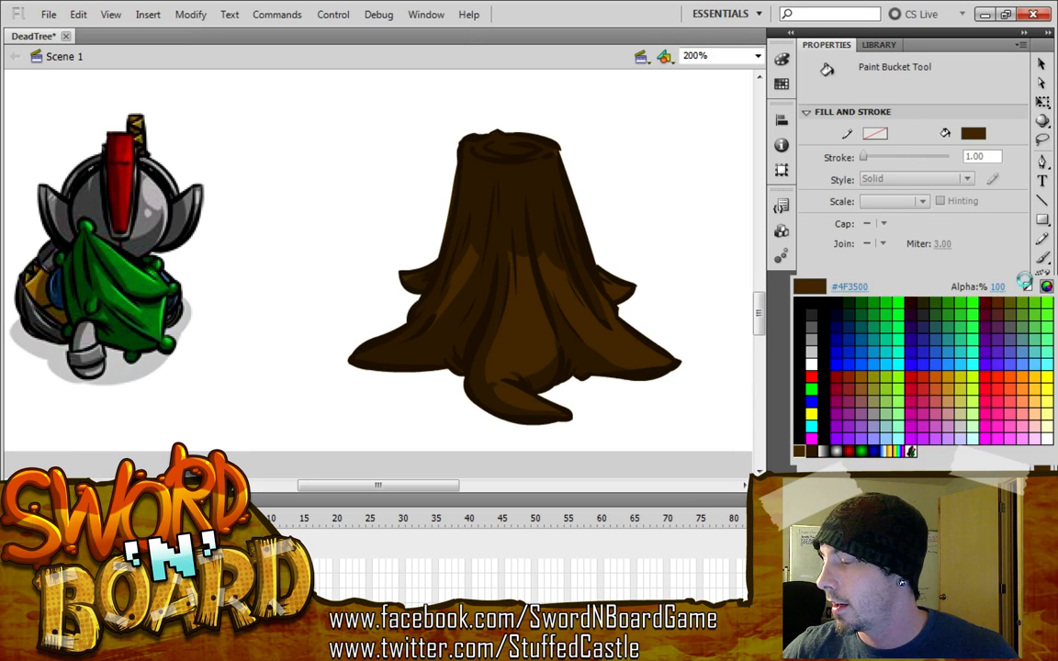
pyautogui.click(1045, 286)
pyautogui.click(702, 346)
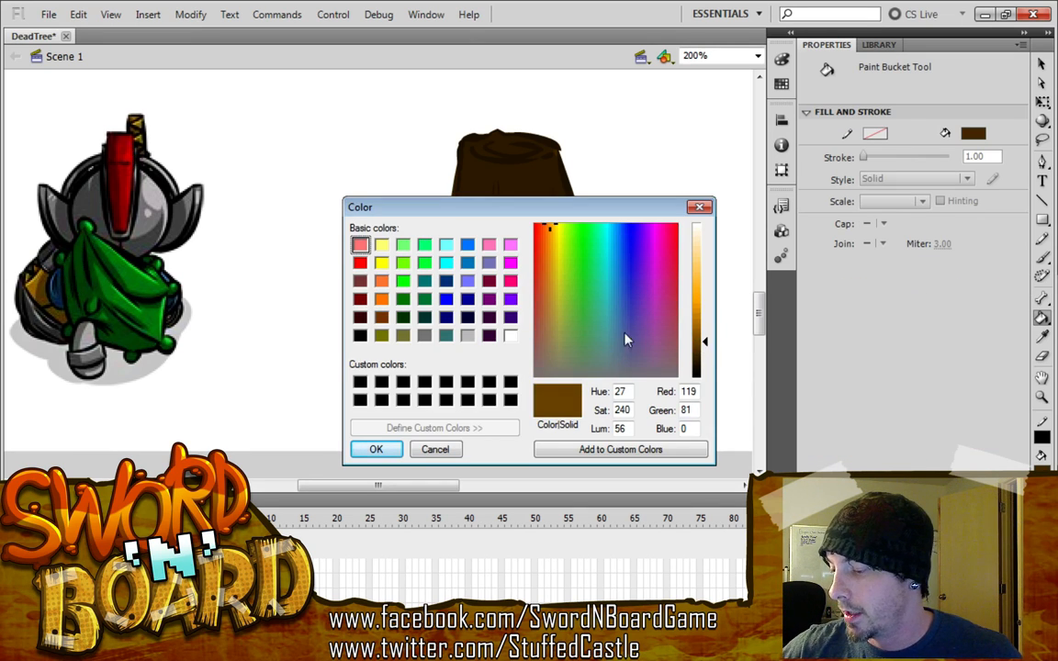
pyautogui.click(384, 449)
pyautogui.press('b')
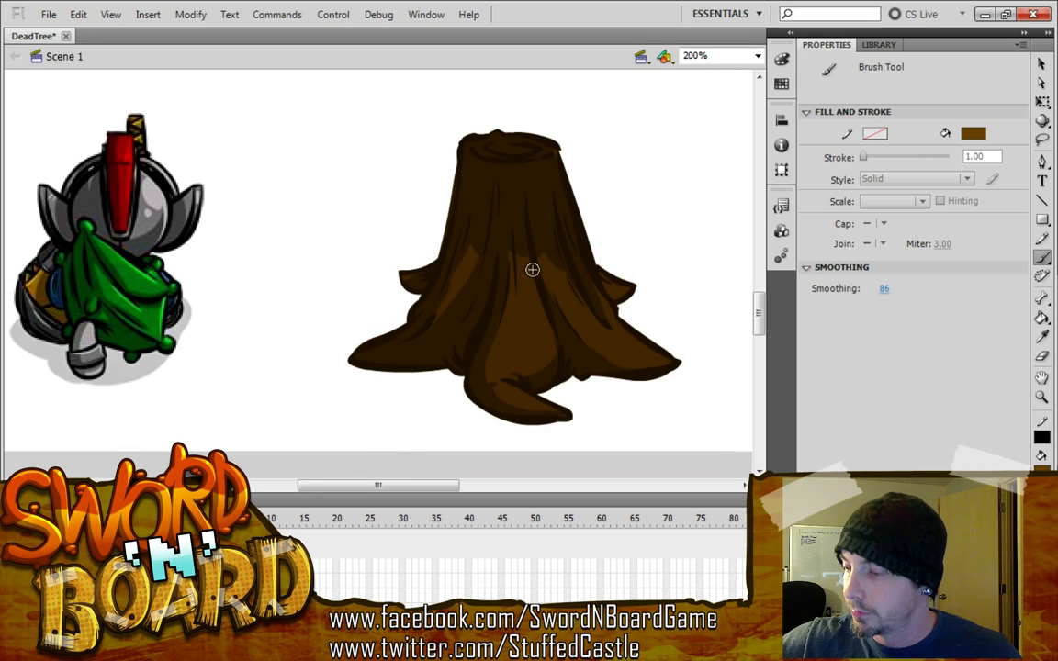
pyautogui.moveTo(526, 261); pyautogui.dragTo(552, 347)
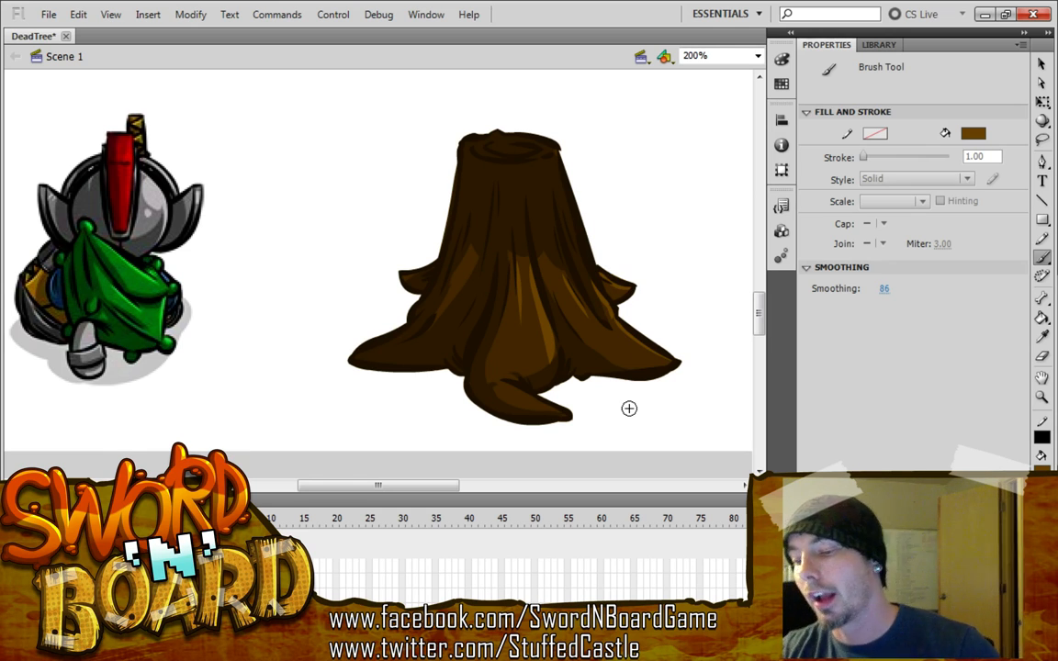
# Set the stage background to a very dark green to check the stump's colors against it
pyautogui.press('v')
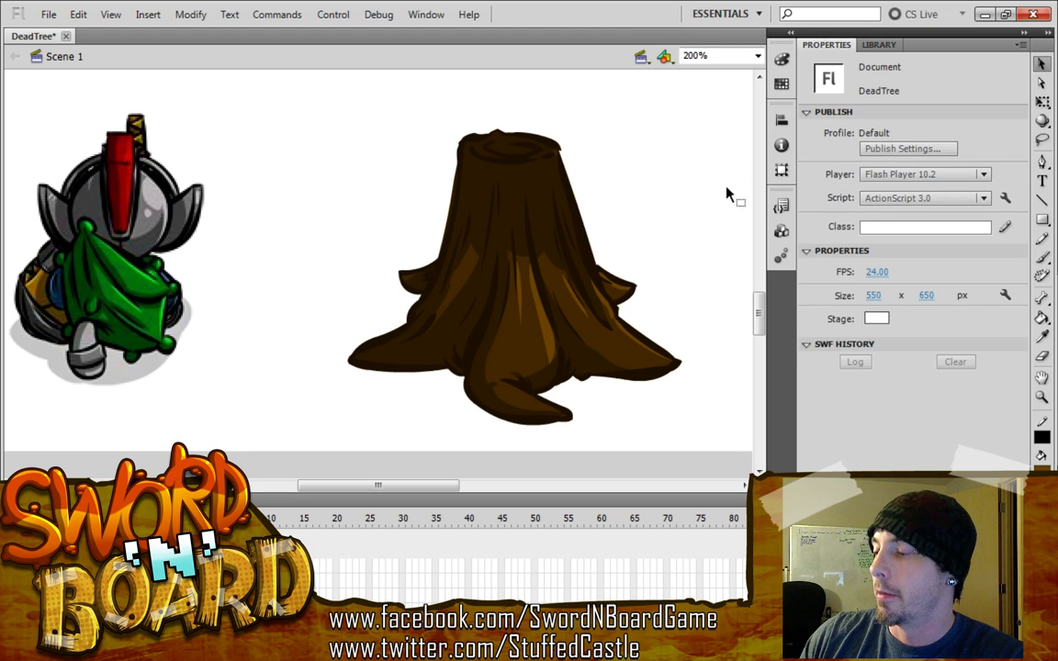
pyautogui.click(876, 319)
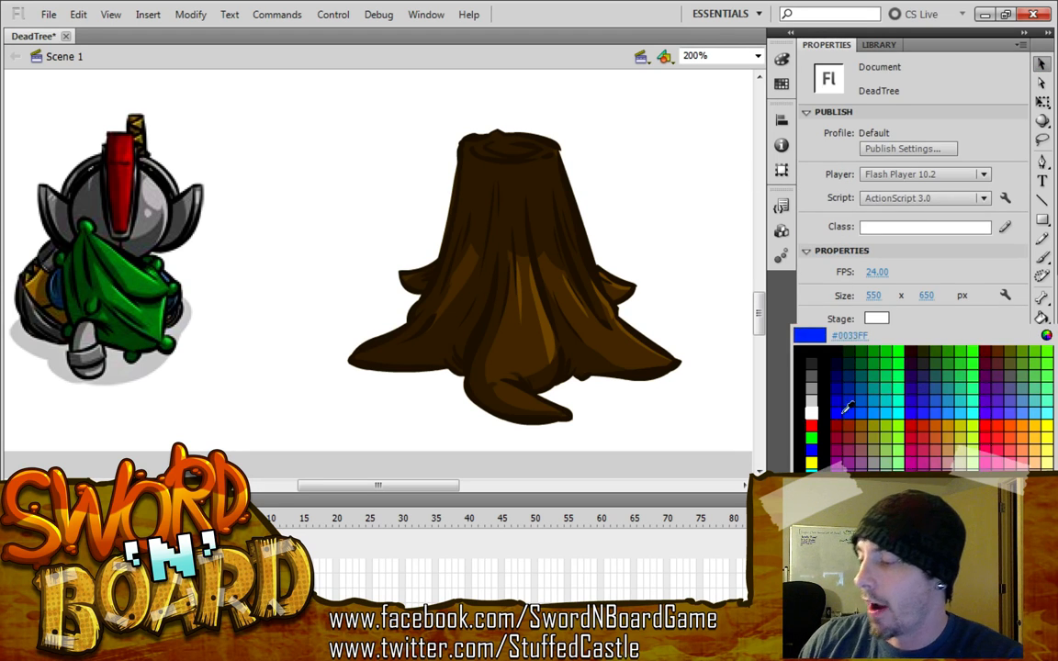
pyautogui.click(866, 359)
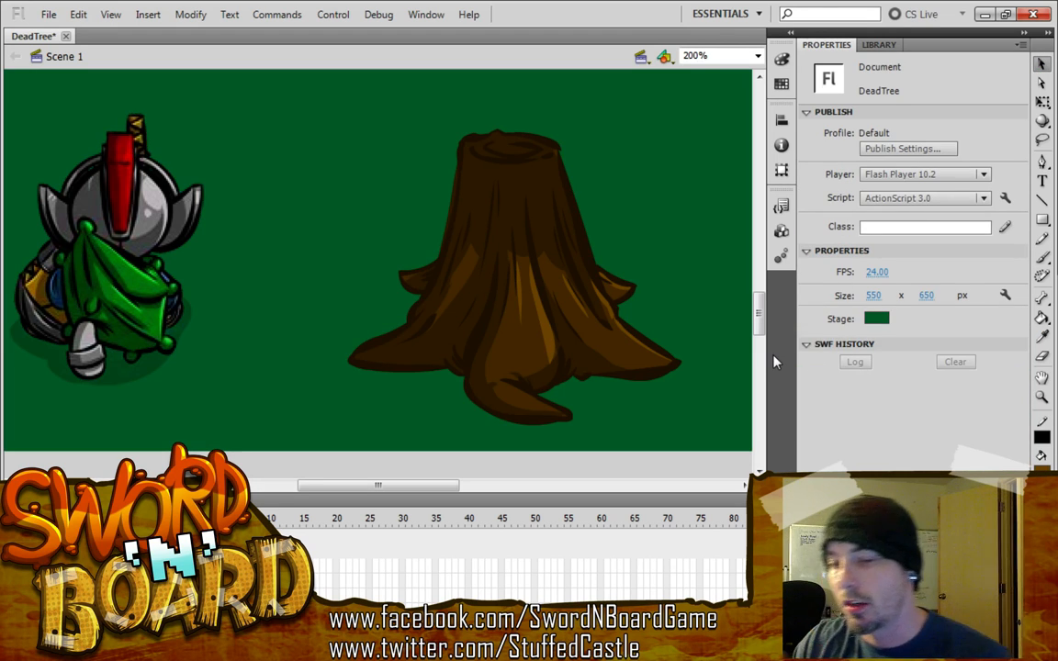
pyautogui.click(877, 319)
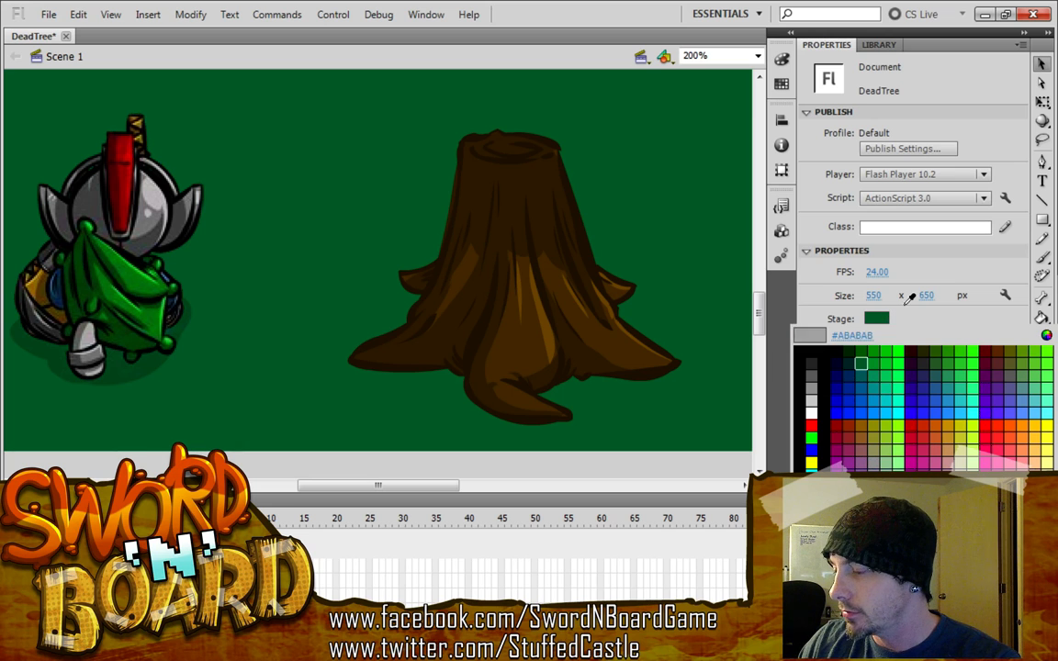
pyautogui.click(855, 343)
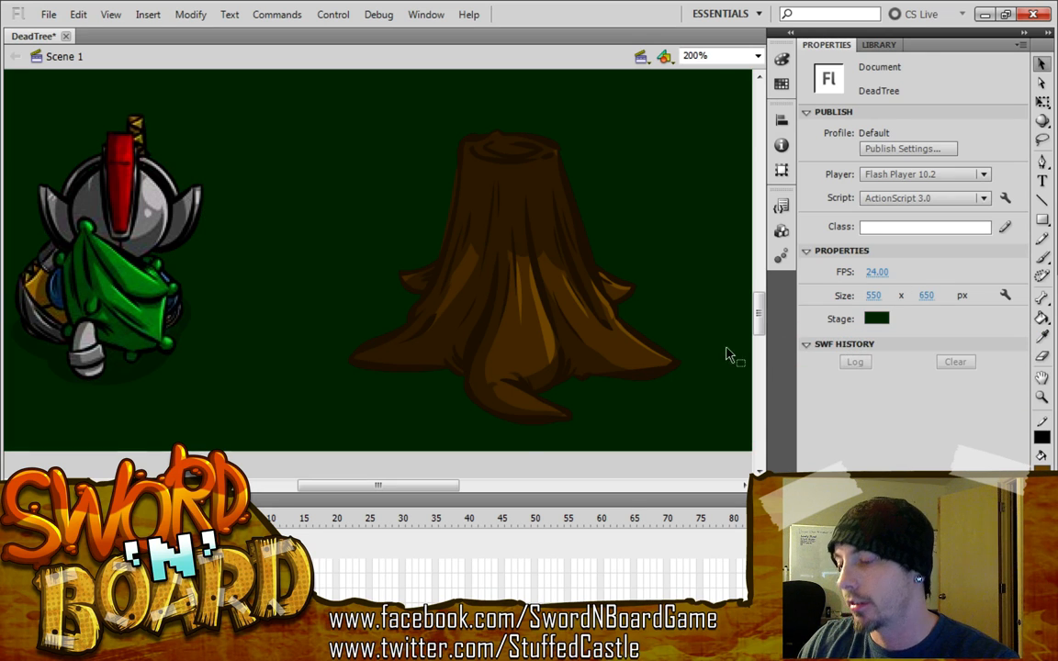
# Brush dark shadow brown onto the small back root beside the knight-facing trunk's far side and check the shading layer's coverage
pyautogui.moveTo(421, 494); pyautogui.dragTo(430, 494)
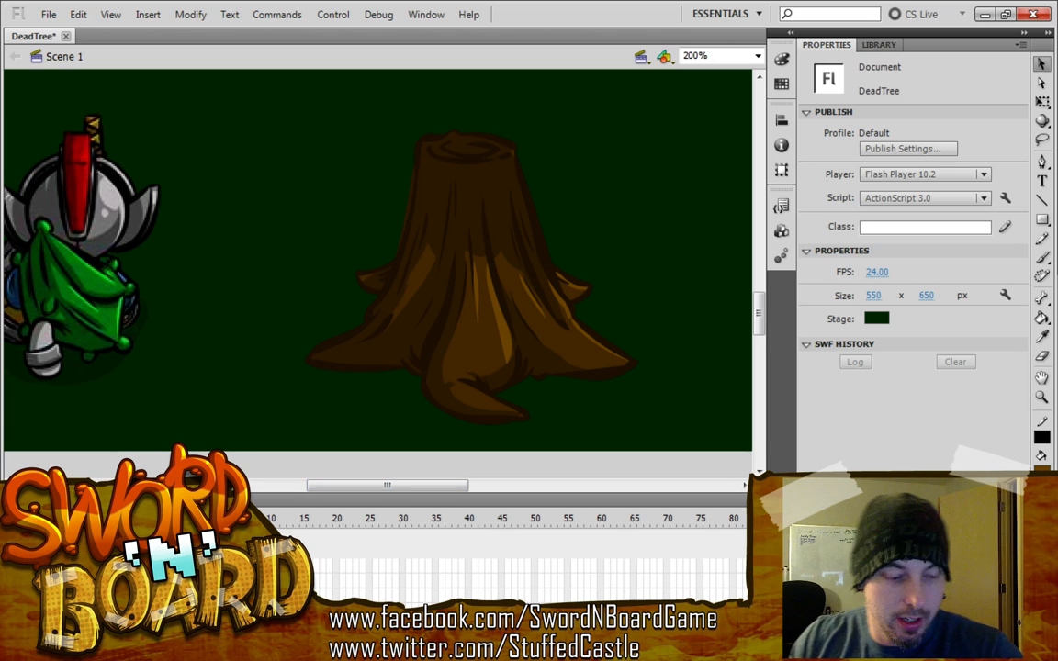
pyautogui.press('k')
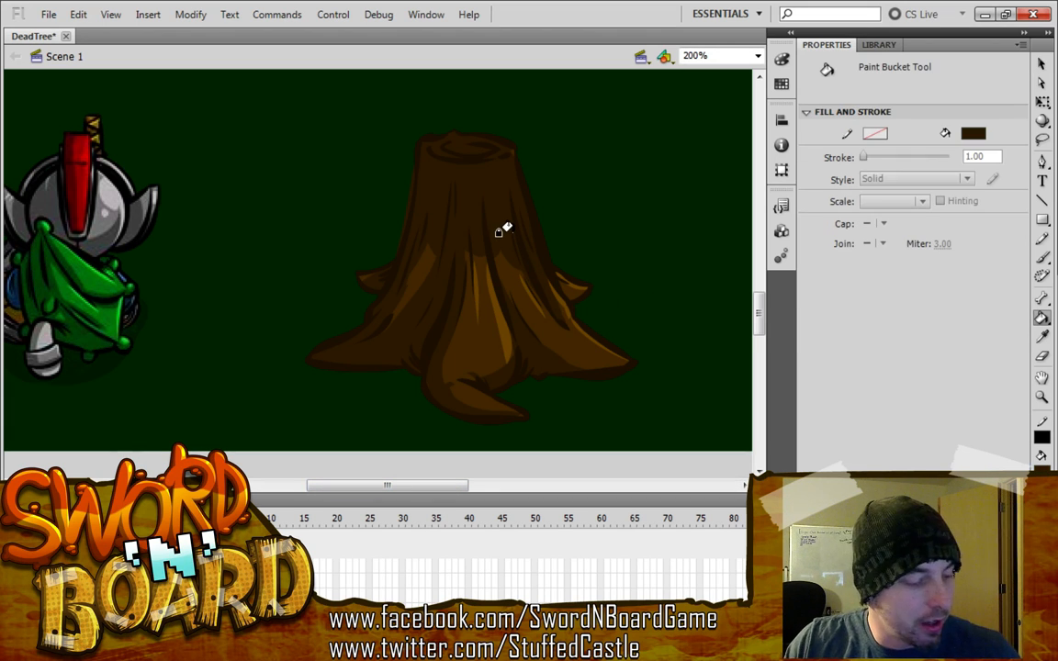
pyautogui.press('b')
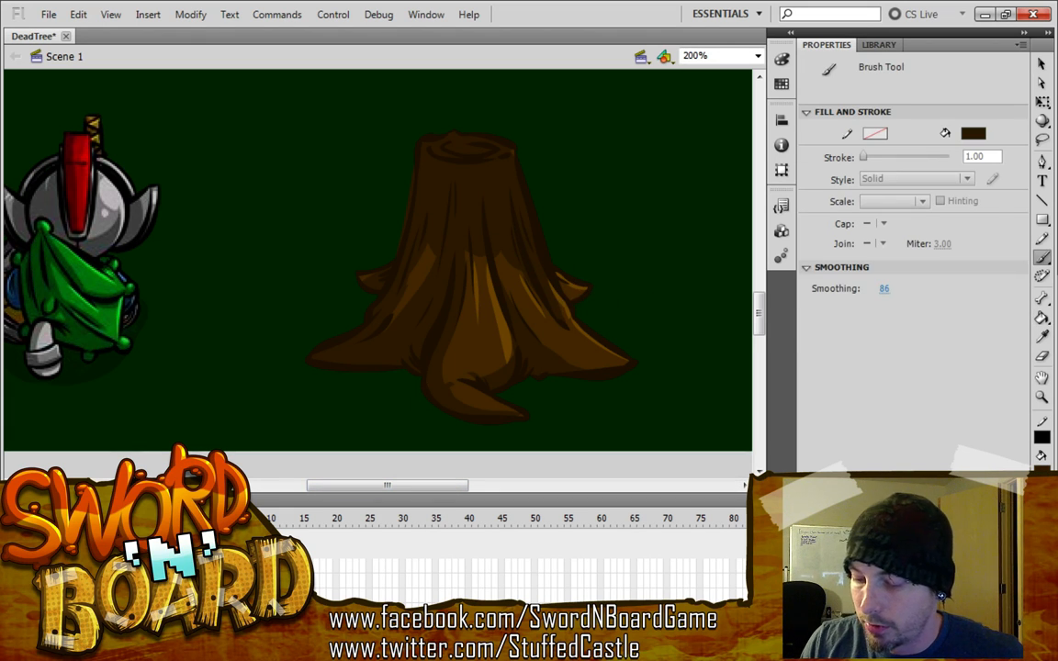
pyautogui.moveTo(587, 288); pyautogui.dragTo(567, 292)
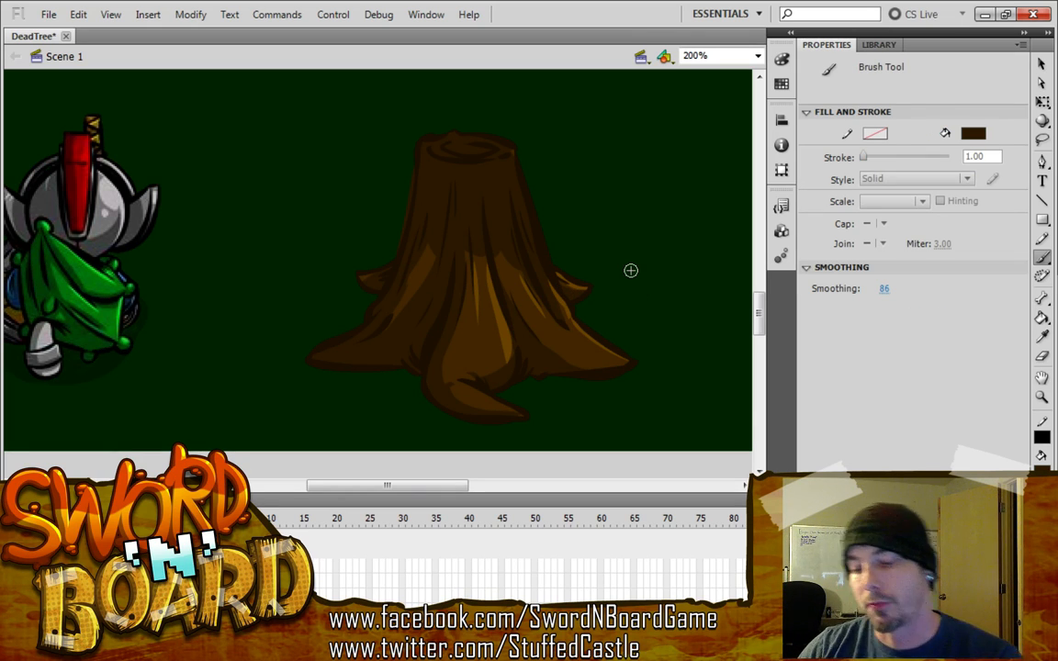
pyautogui.click(211, 564)
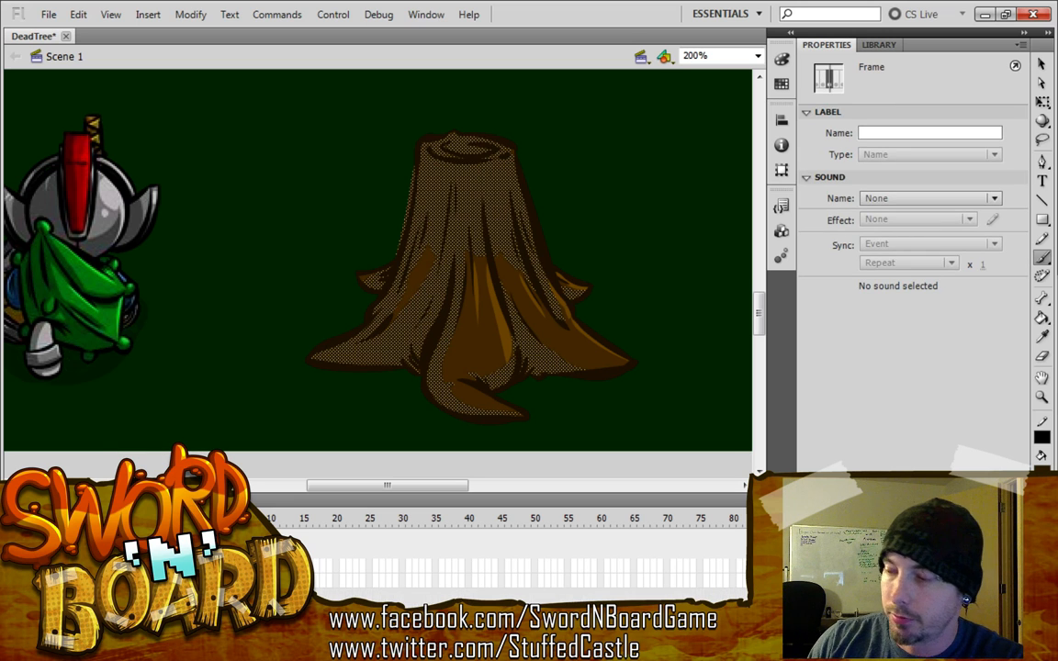
pyautogui.click(1041, 65)
pyautogui.click(682, 235)
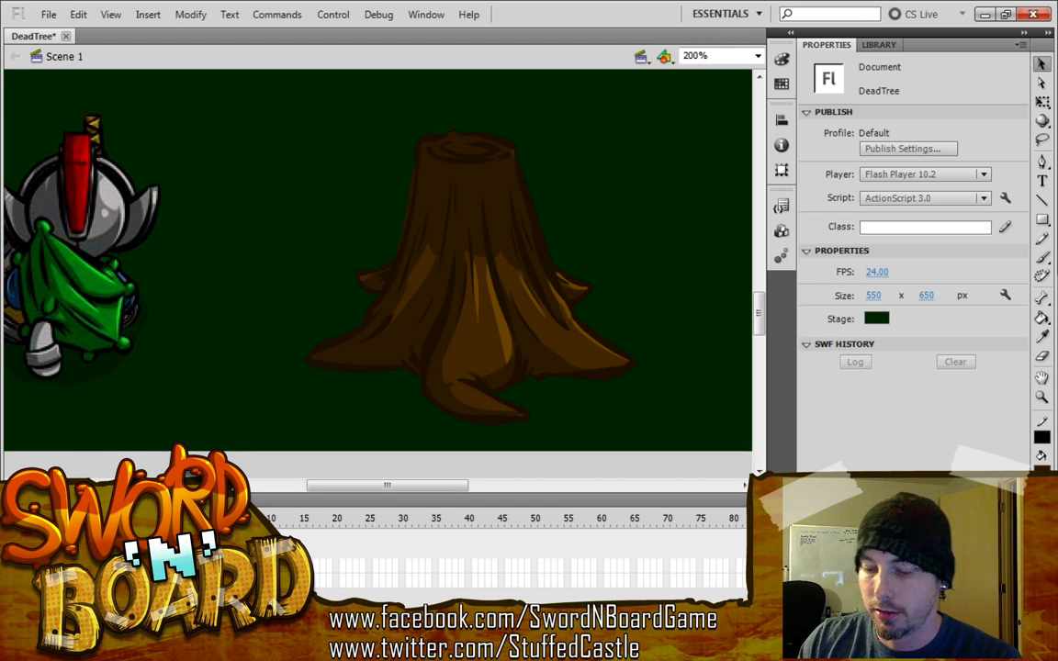
# Make the stump's shading layer active and brush dark shadow brown down the trunk's upper edge below the cut top
pyautogui.click(211, 565)
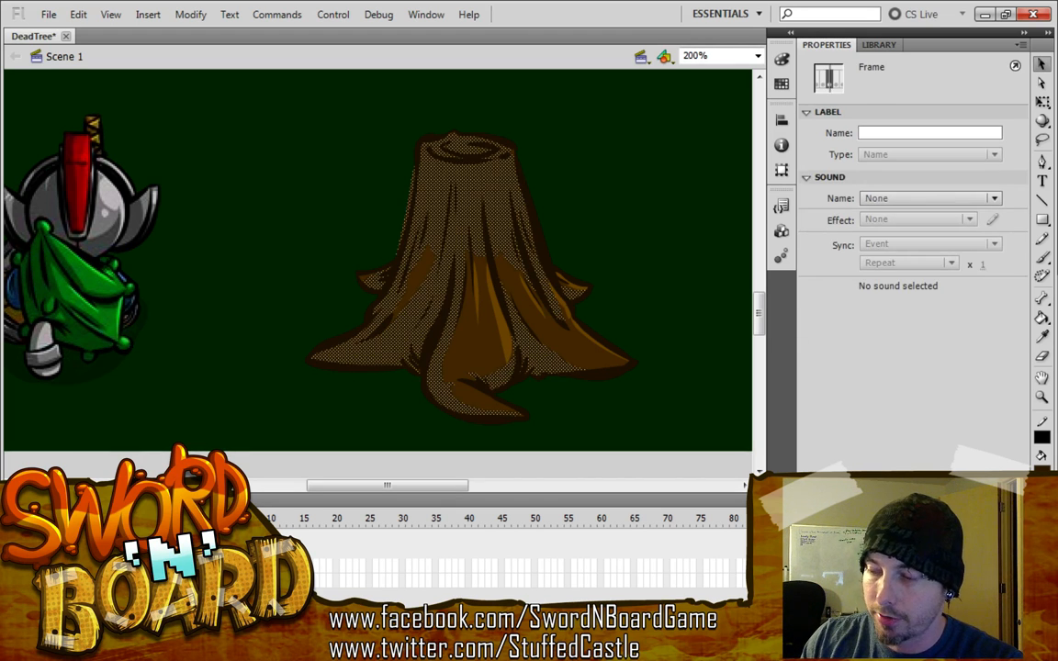
pyautogui.press('Escape')
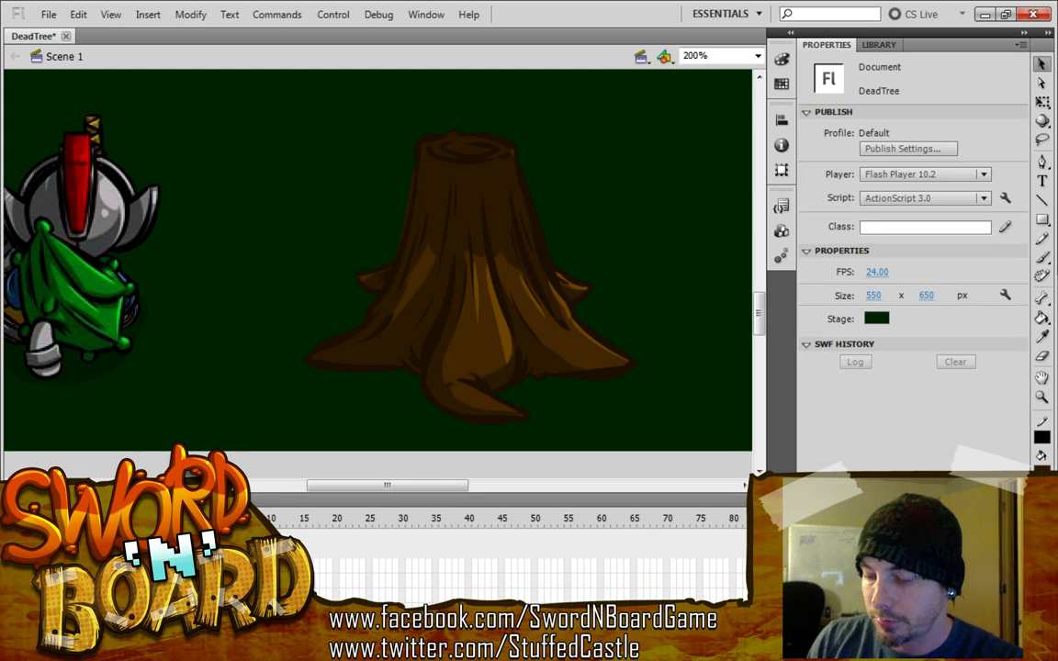
pyautogui.moveTo(394, 250); pyautogui.dragTo(405, 90)
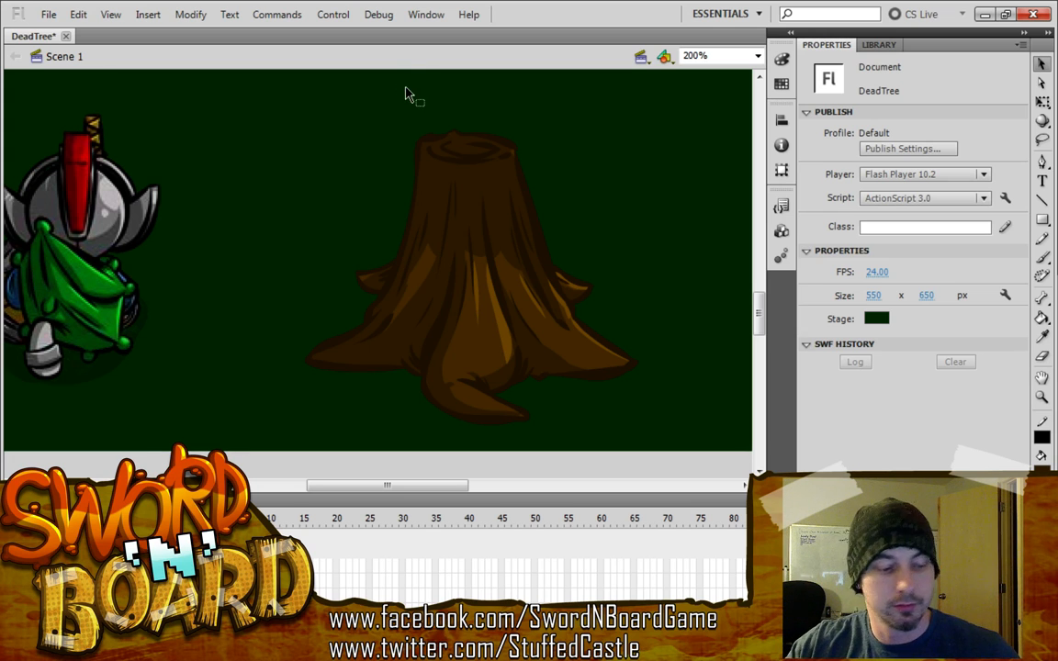
pyautogui.press('k')
pyautogui.press('b')
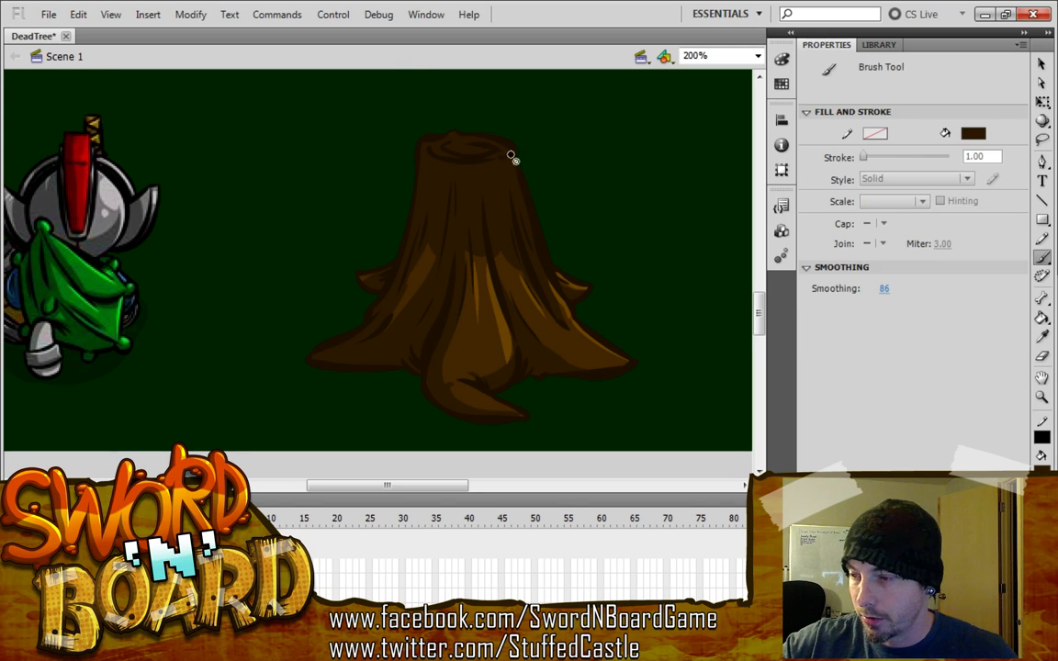
pyautogui.click(211, 566)
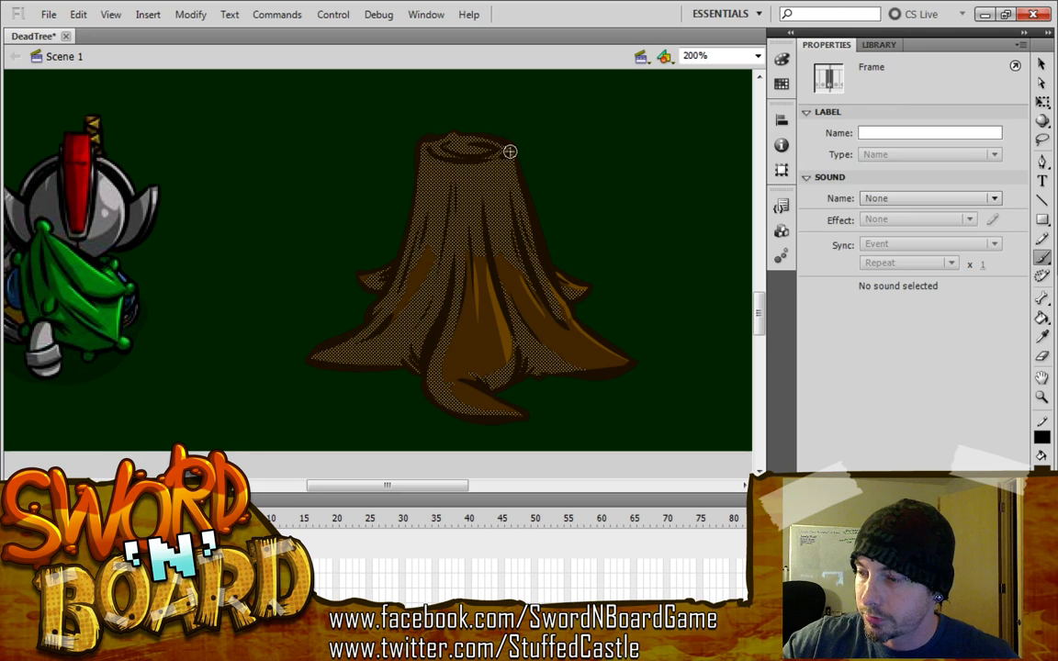
pyautogui.moveTo(509, 152); pyautogui.dragTo(508, 189)
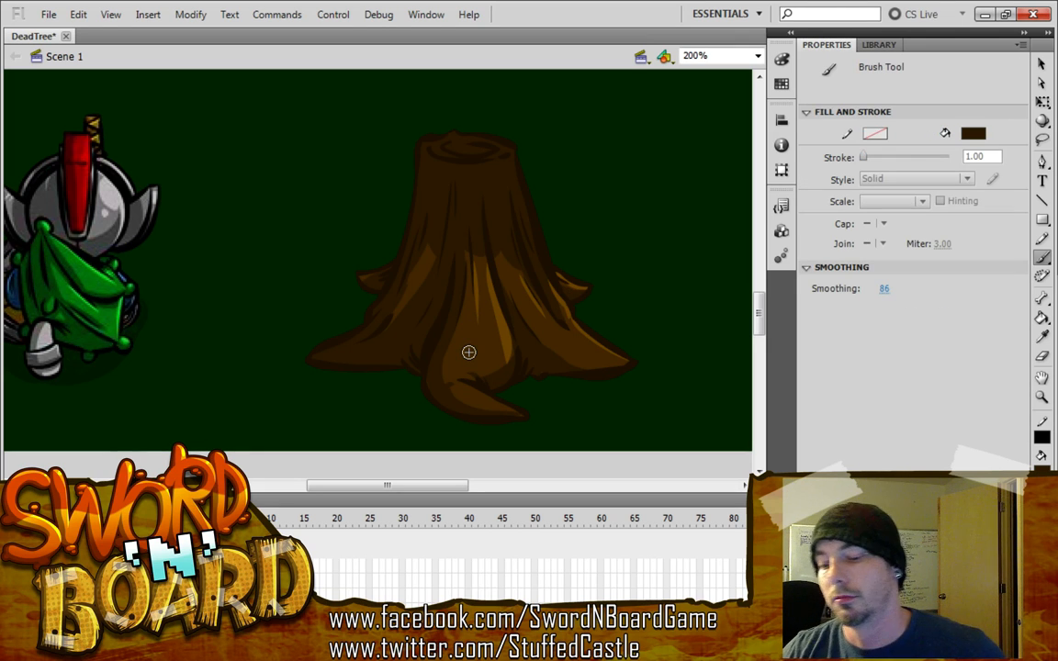
# Show the treetop over the stump and examine the whole tree beside the knight at 50% and 100% zoom
pyautogui.press('v')
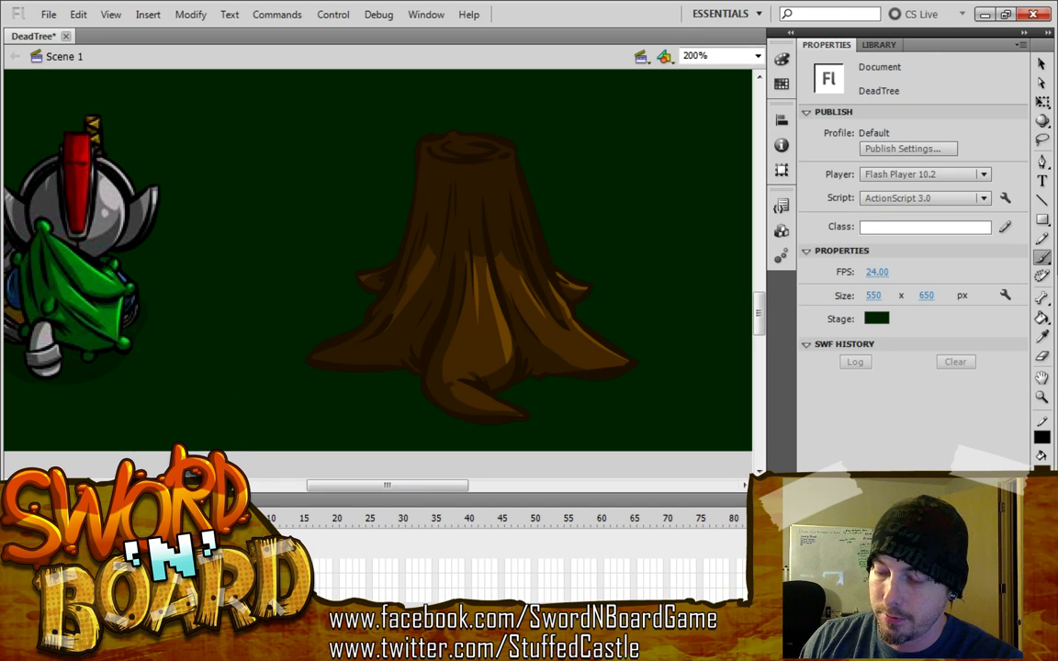
pyautogui.click(720, 56)
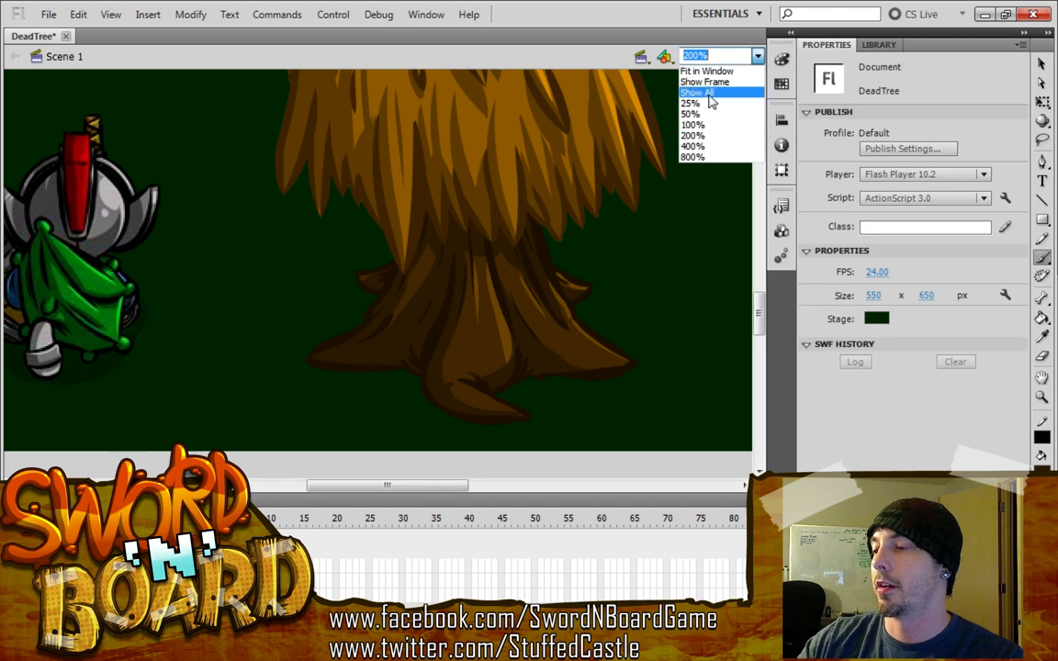
pyautogui.click(700, 116)
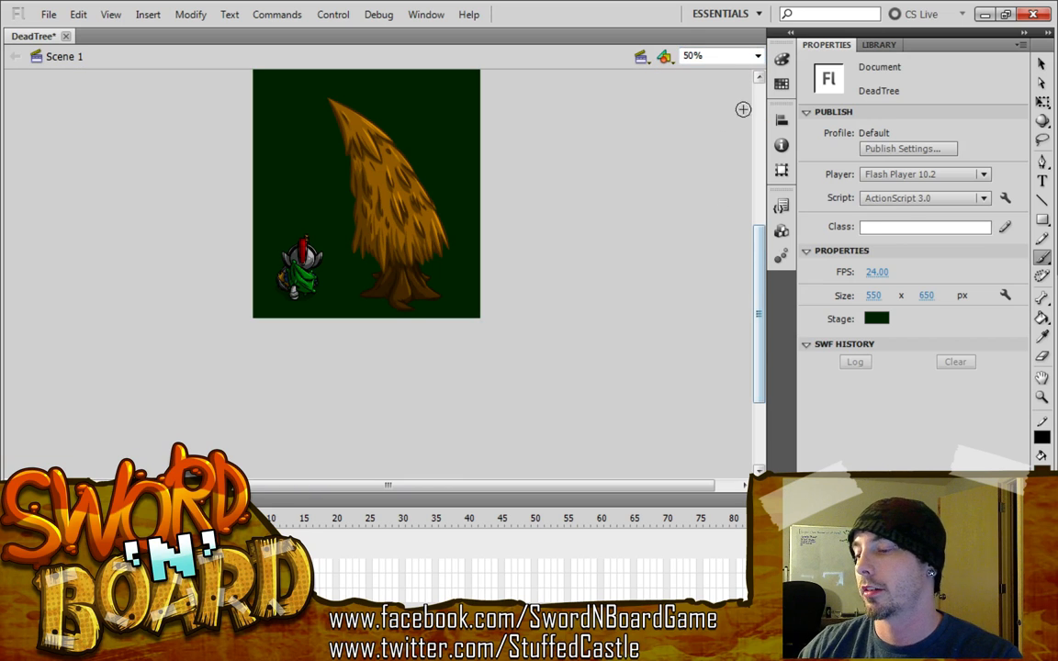
pyautogui.click(757, 56)
pyautogui.click(702, 124)
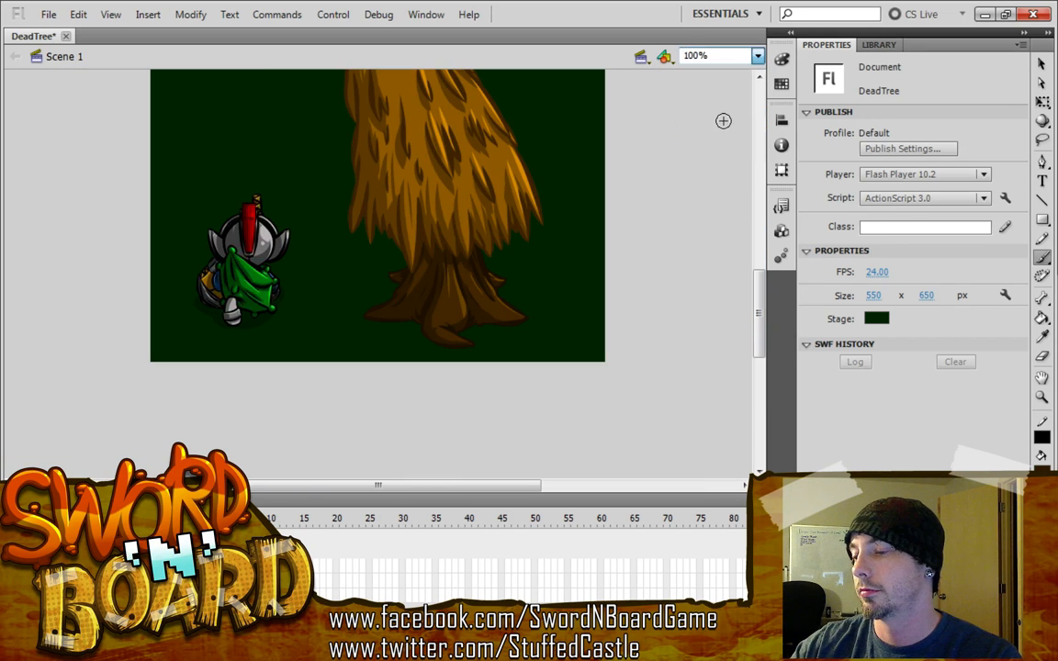
pyautogui.moveTo(758, 315); pyautogui.dragTo(759, 272)
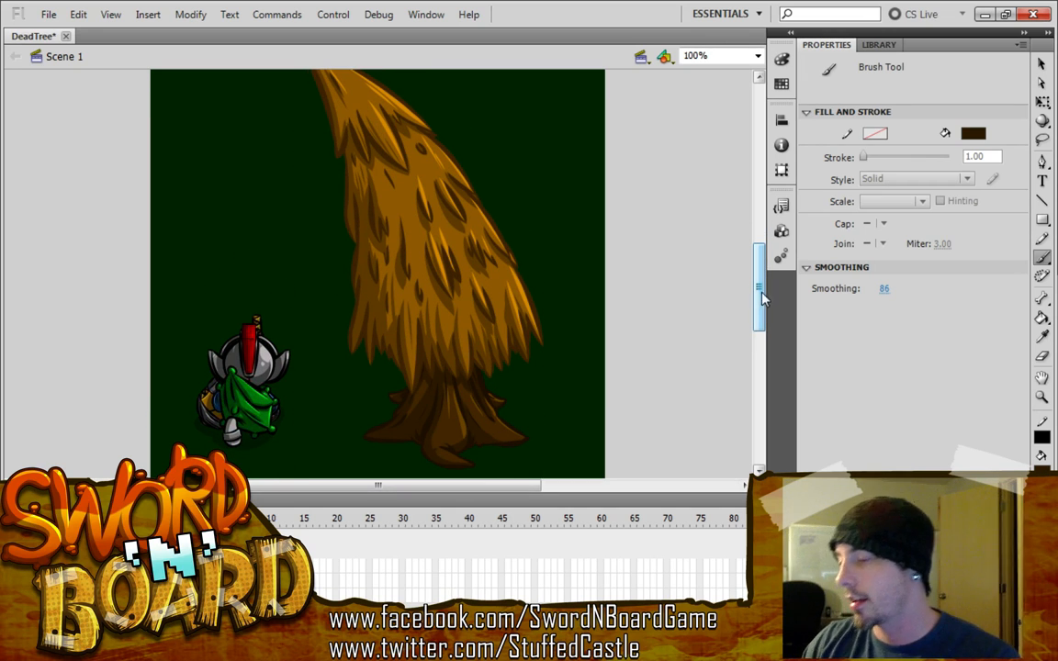
pyautogui.moveTo(760, 304); pyautogui.dragTo(760, 315)
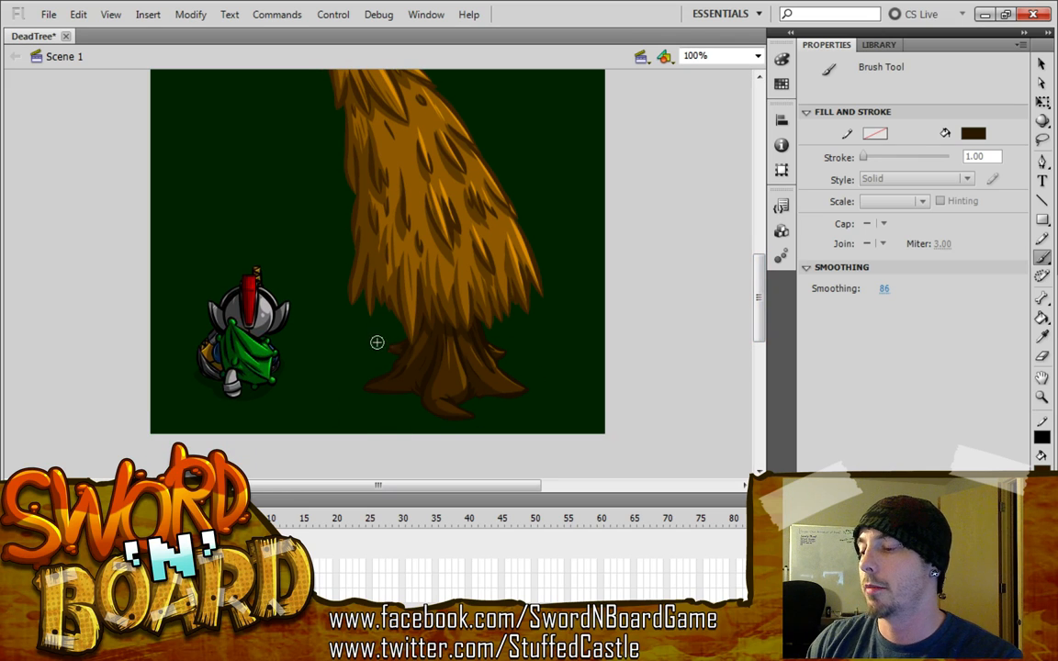
# Draw a black-filled oval about 269 by 92 px beneath the stump as its ground shadow
pyautogui.click(1042, 220)
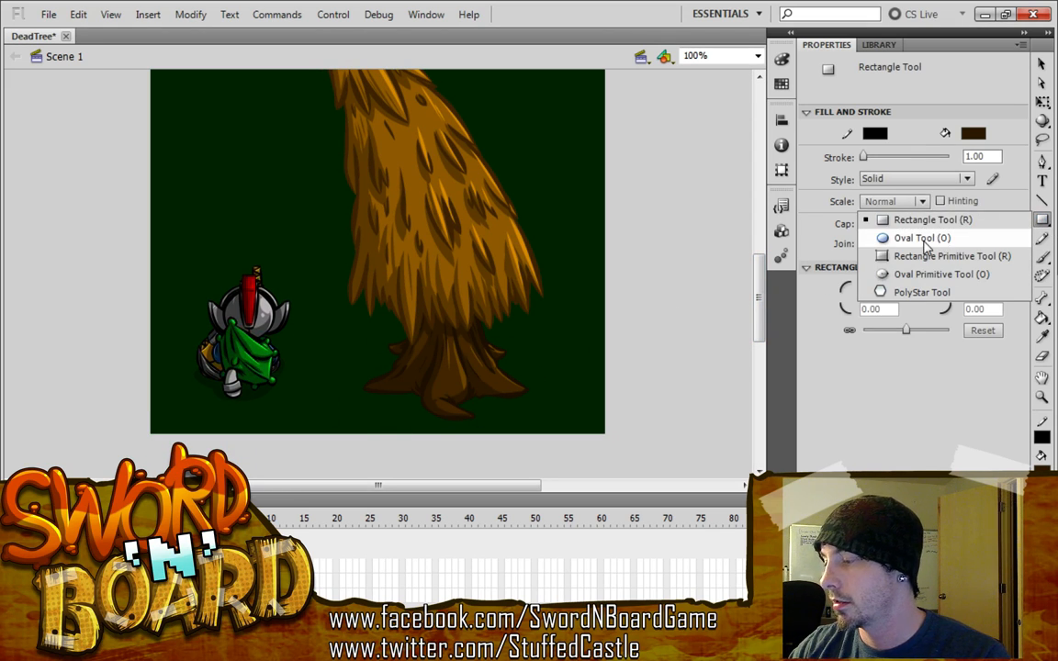
pyautogui.click(895, 238)
pyautogui.click(1041, 469)
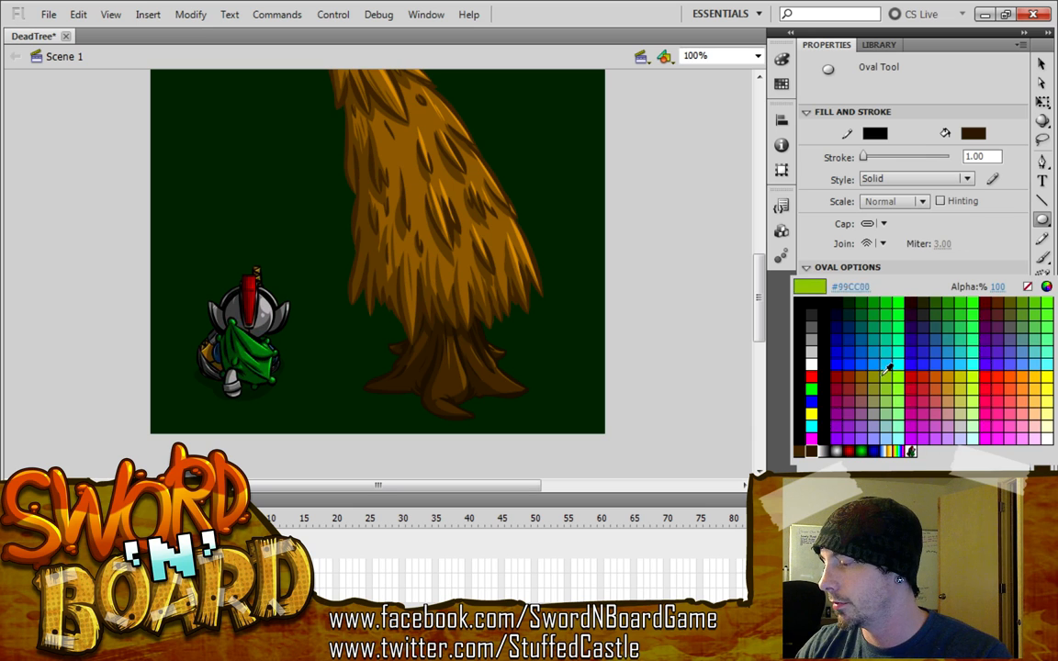
pyautogui.click(805, 309)
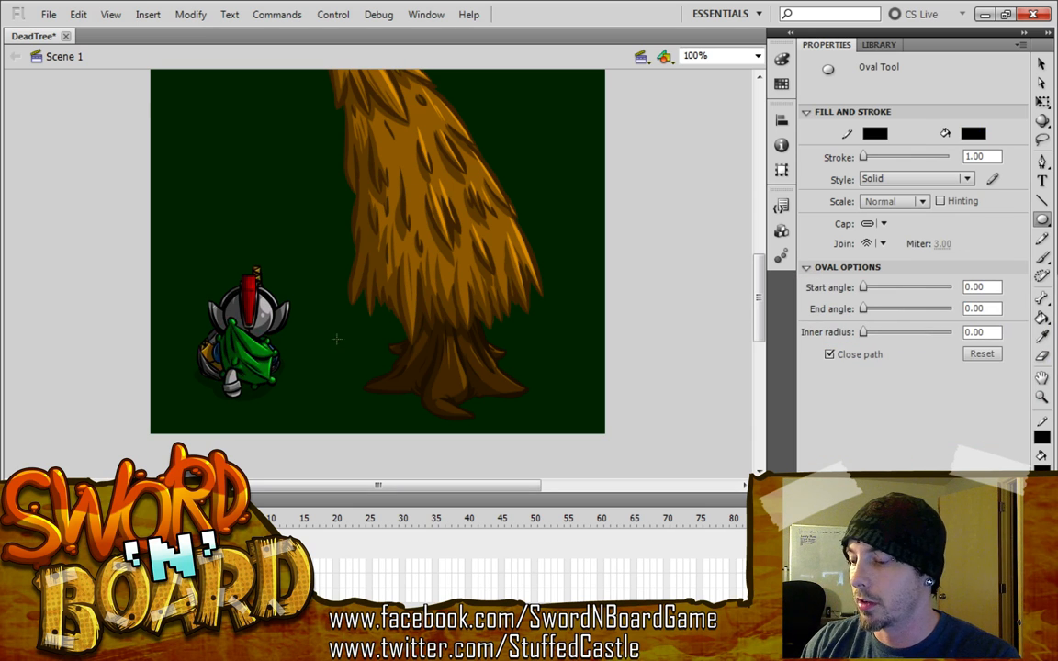
pyautogui.moveTo(328, 341); pyautogui.dragTo(550, 418)
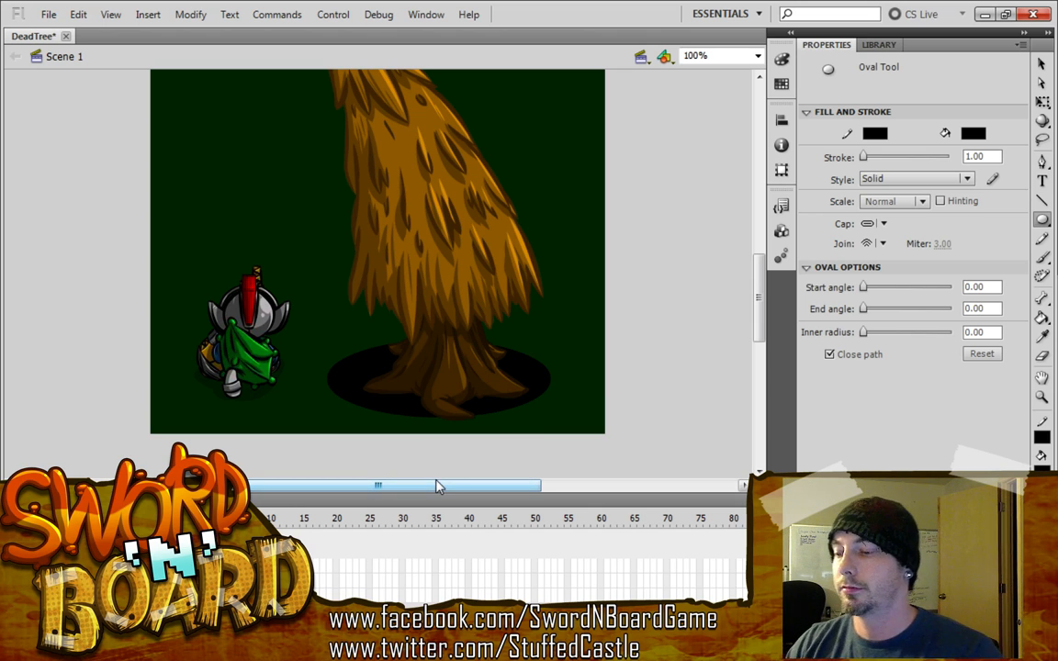
pyautogui.scroll(3, 687, 245)
pyautogui.scroll(-3, 685, 268)
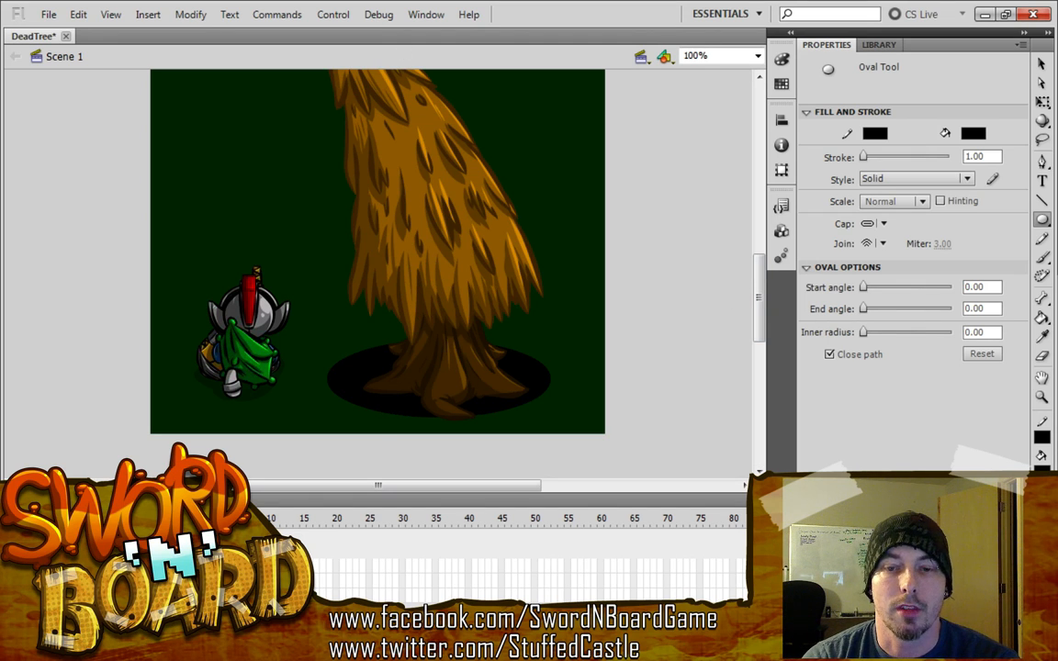
# Switch to Construct 2, examine the ground shadows under the trees in the Overworld34 layout, and return to the DeadTree drawing
pyautogui.hotkey('alt', 'Tab')
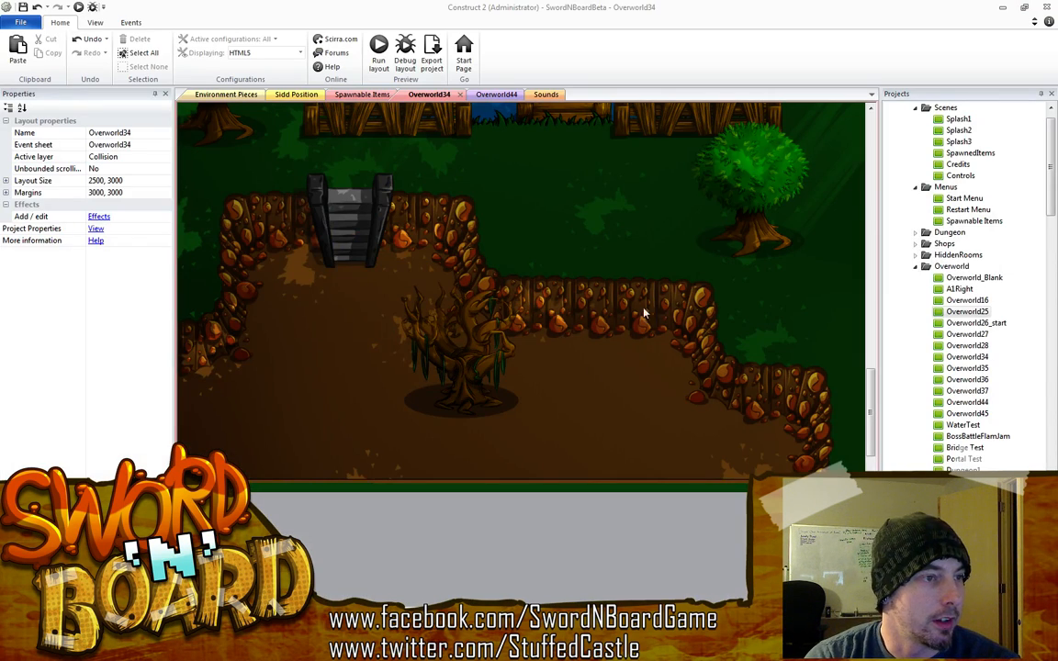
pyautogui.moveTo(699, 311); pyautogui.dragTo(662, 337, button='middle')
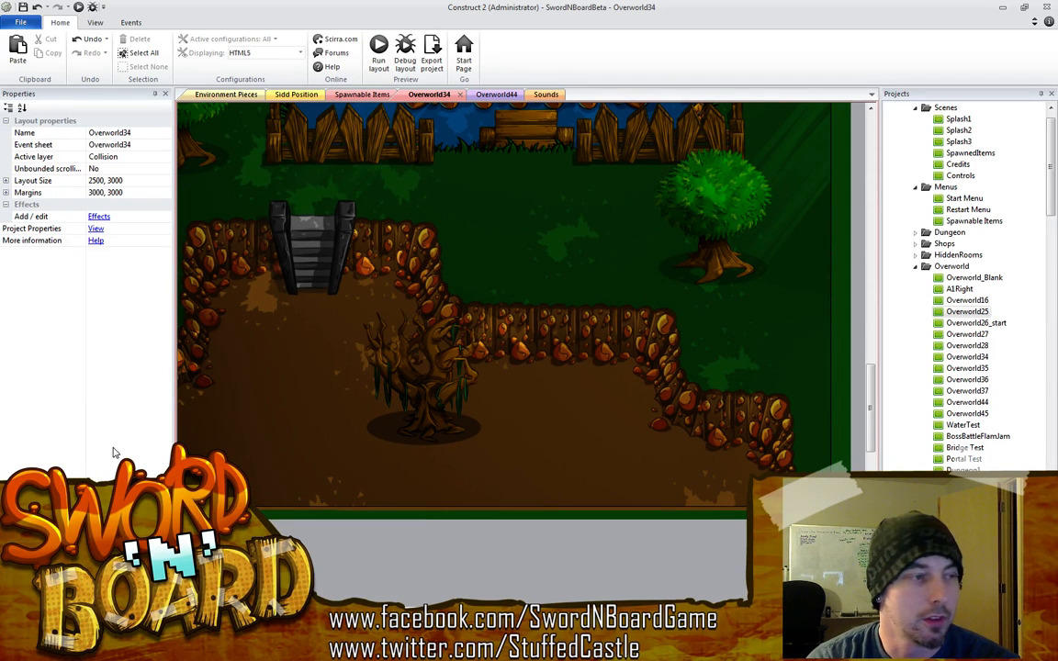
pyautogui.moveTo(479, 385); pyautogui.dragTo(561, 612, button='middle')
pyautogui.moveTo(441, 243); pyautogui.dragTo(520, 176, button='middle')
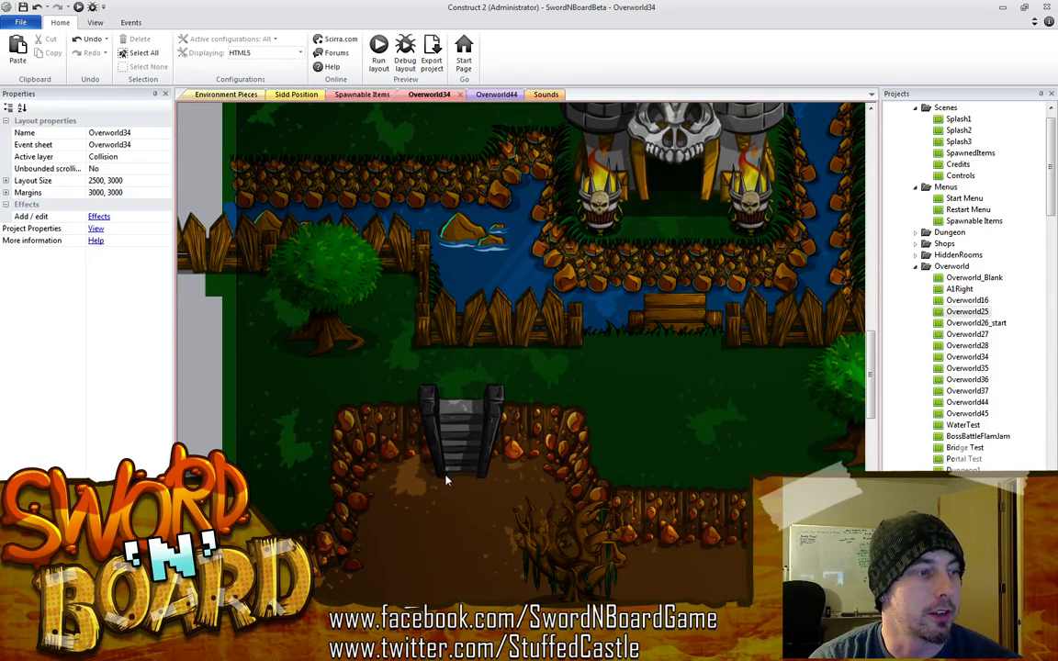
pyautogui.moveTo(540, 516); pyautogui.dragTo(544, 376, button='middle')
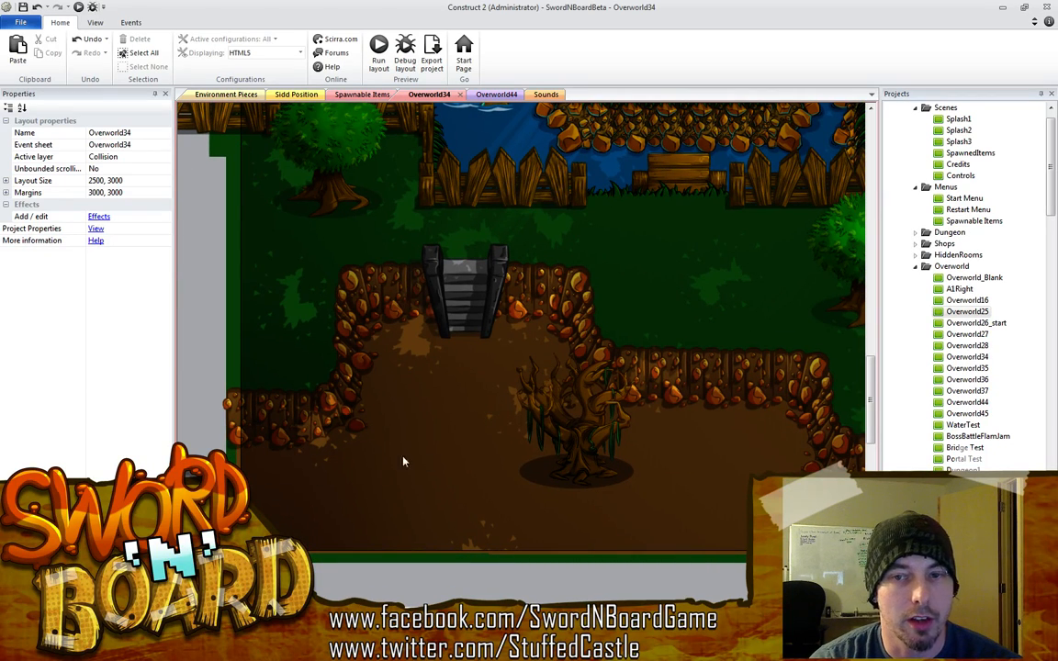
pyautogui.moveTo(573, 454); pyautogui.dragTo(491, 402, button='middle')
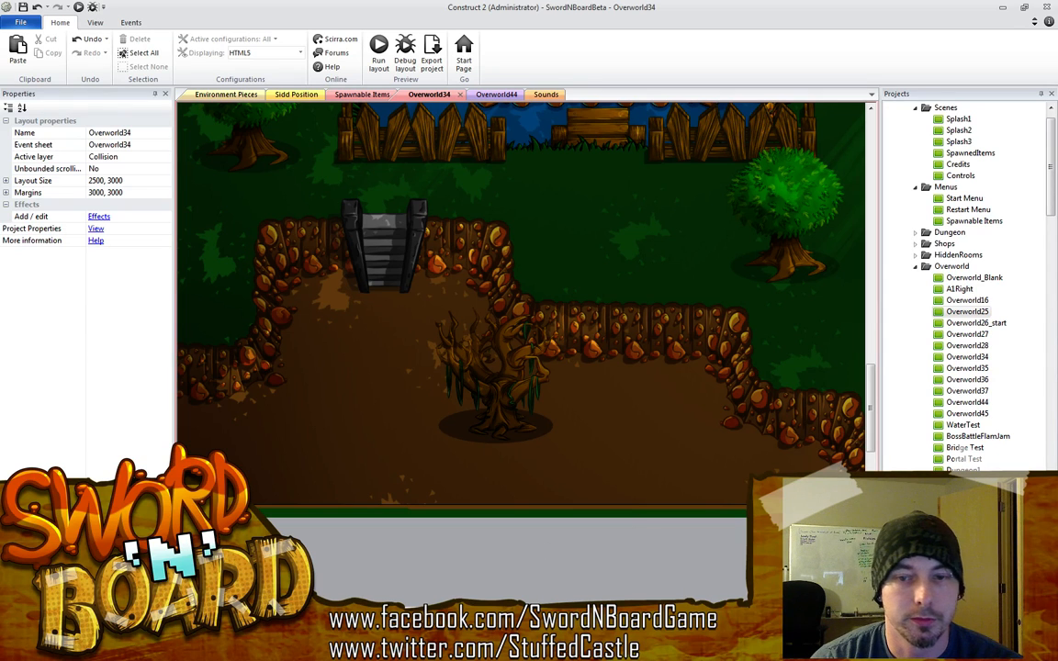
pyautogui.hotkey('alt', 'Tab')
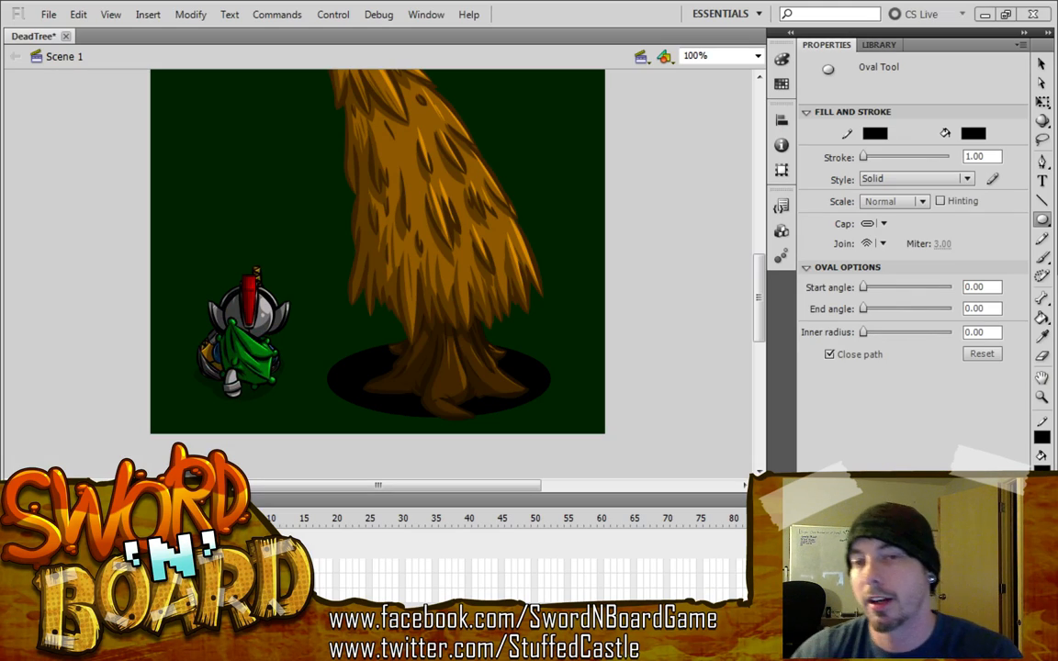
# Delete the outline of the black oval under the stump, keeping its fill
pyautogui.press('v')
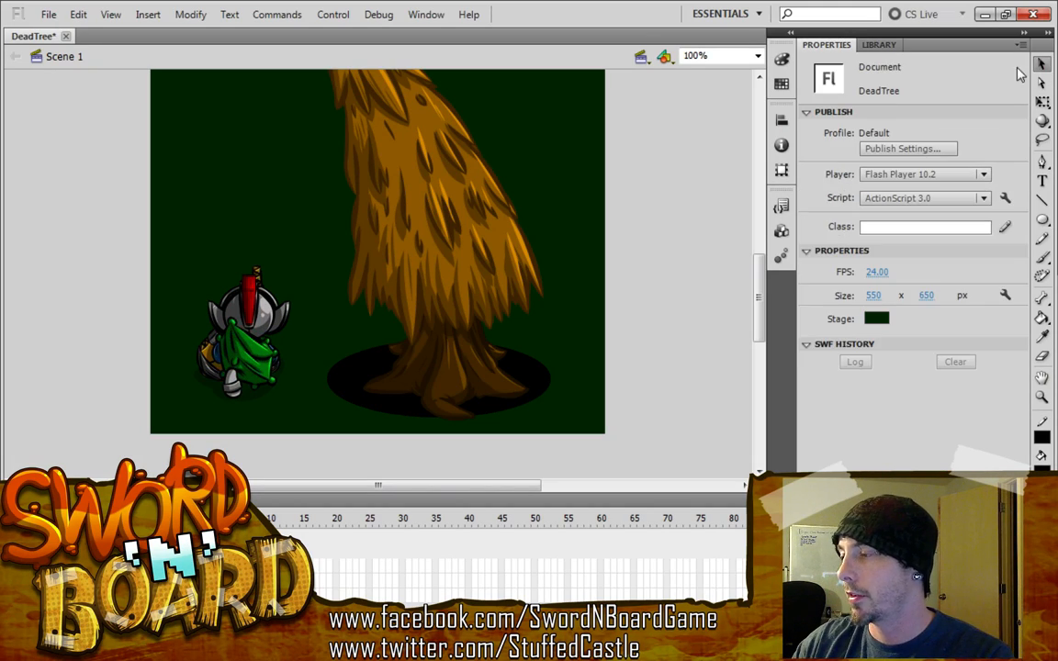
pyautogui.click(533, 385)
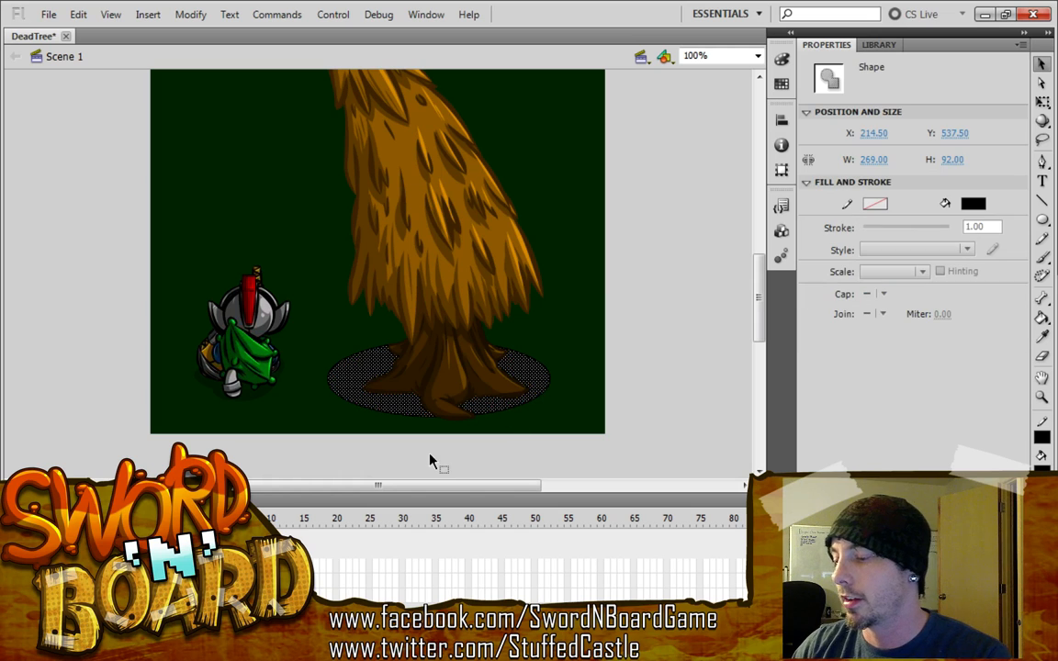
pyautogui.click(551, 393)
pyautogui.press('Delete')
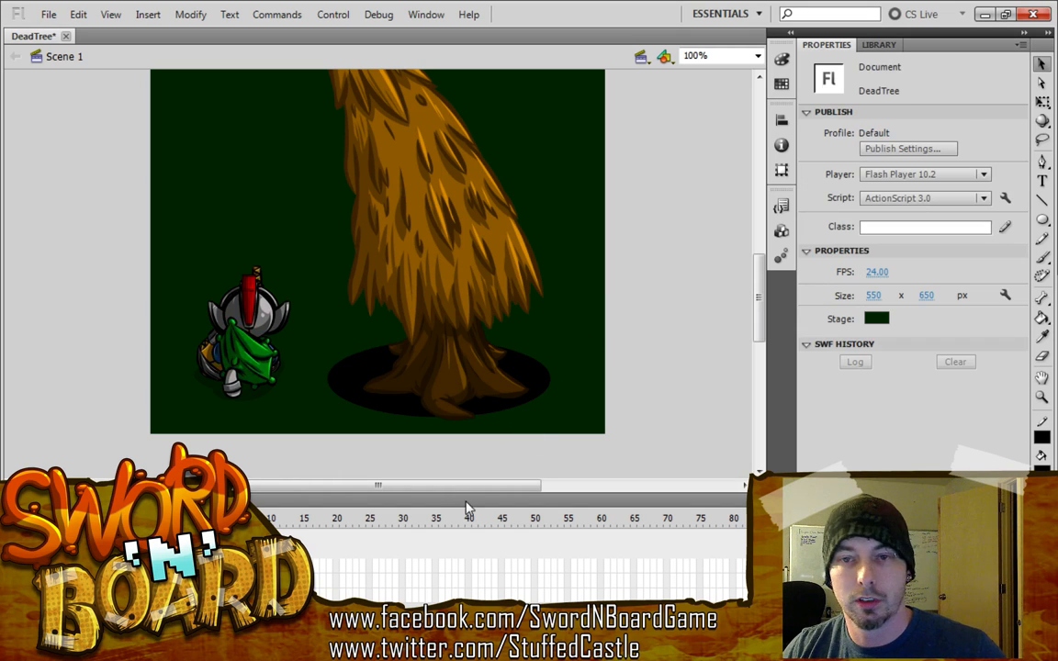
# Select the black oval's fill and scale it slightly larger with Free Transform, then deselect it
pyautogui.click(543, 402)
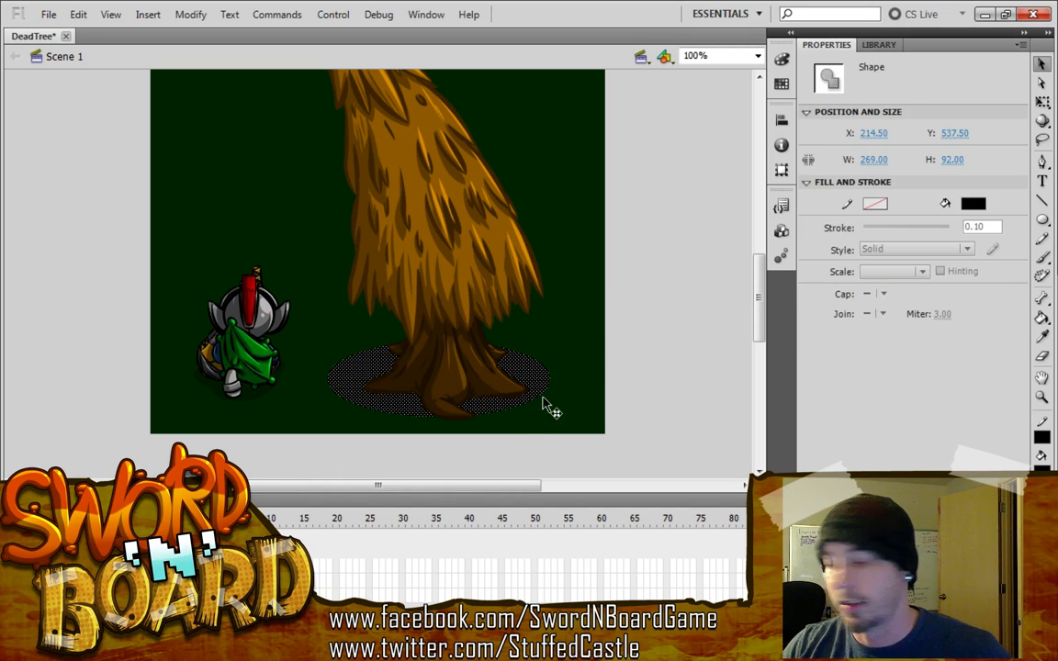
pyautogui.press('q')
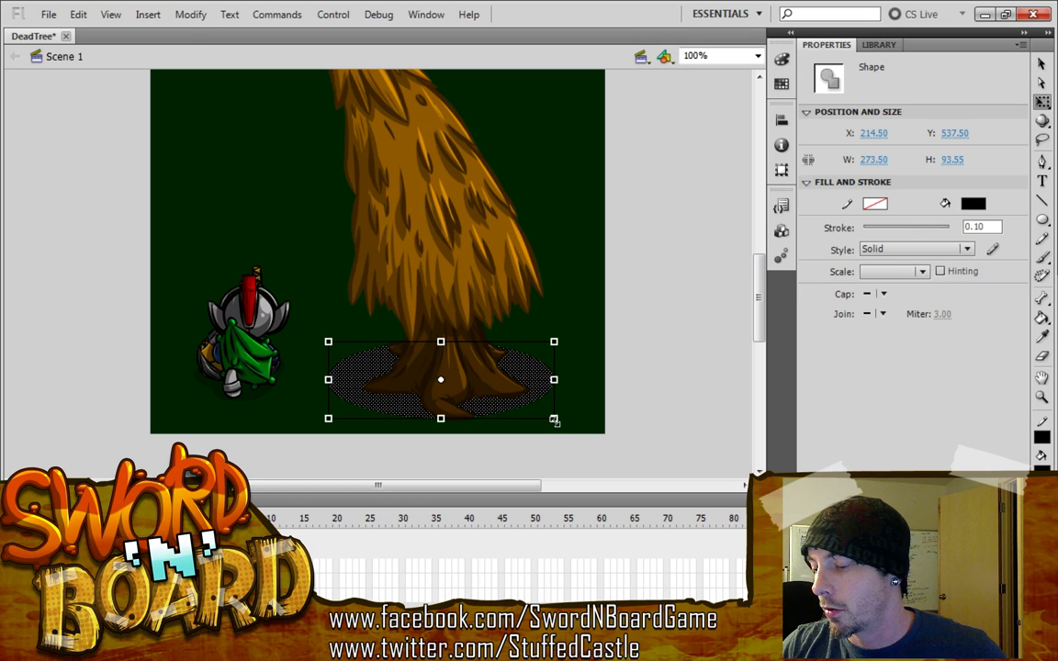
pyautogui.moveTo(550, 416); pyautogui.dragTo(559, 421)
pyautogui.click(566, 420)
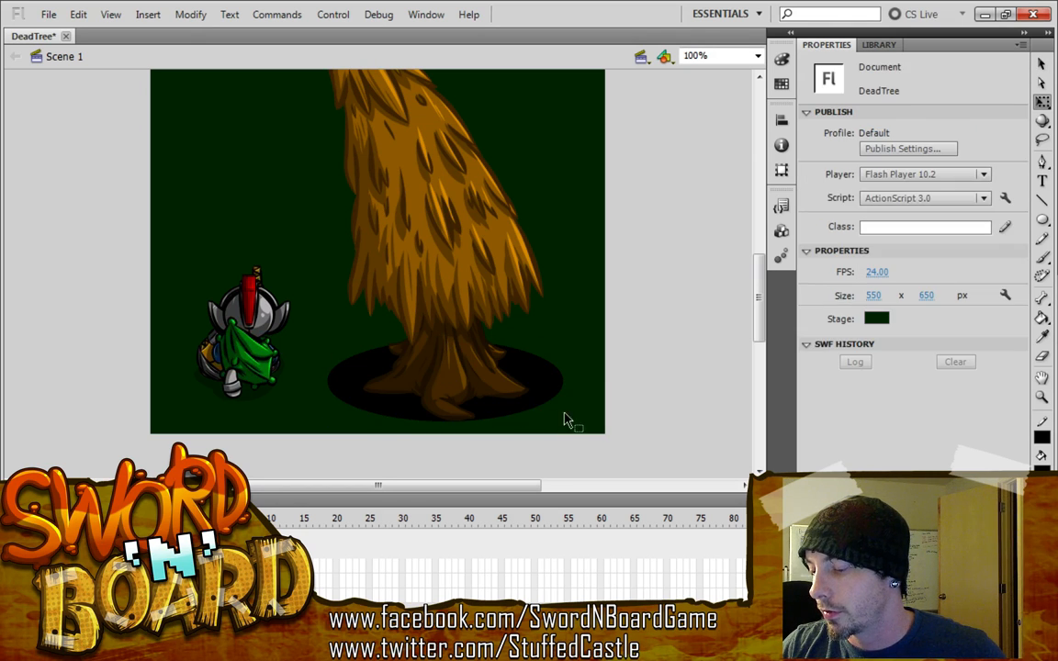
# Convert the black oval fill under the stump into a movie clip symbol
pyautogui.click(551, 401)
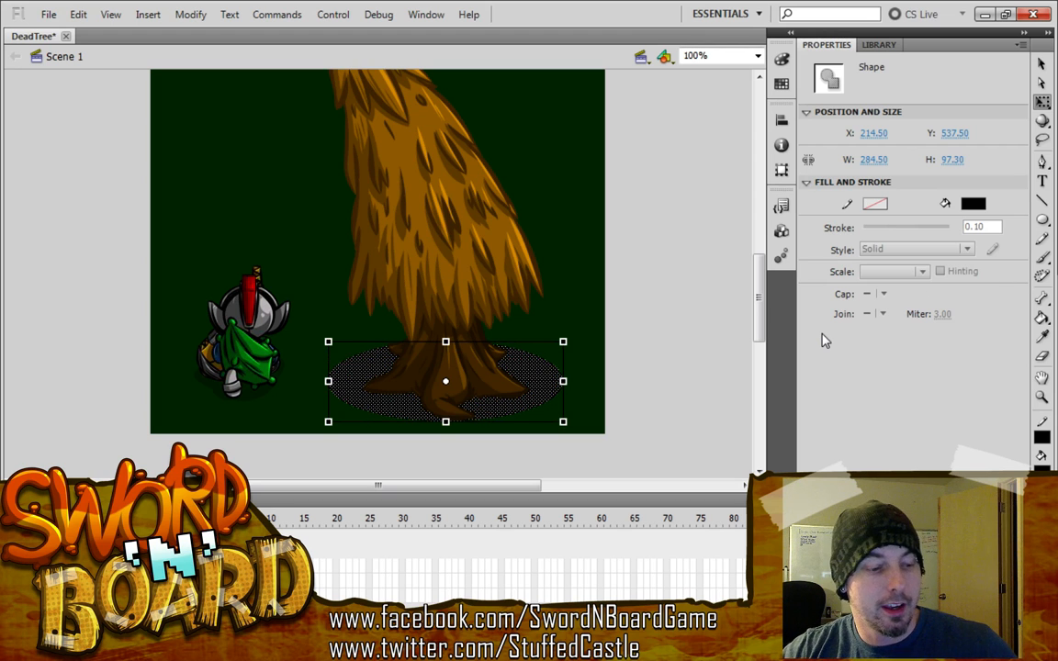
pyautogui.press('F8')
pyautogui.press('Return')
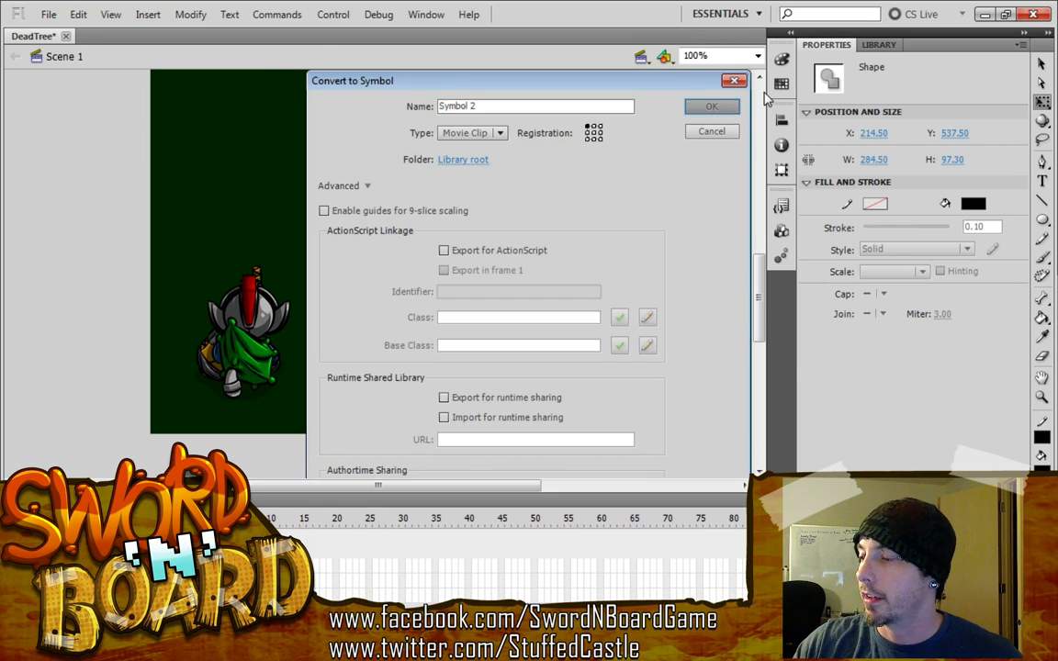
# Apply an Alpha color effect of 45% to the oval shadow under the stump, then deselect it
pyautogui.click(938, 252)
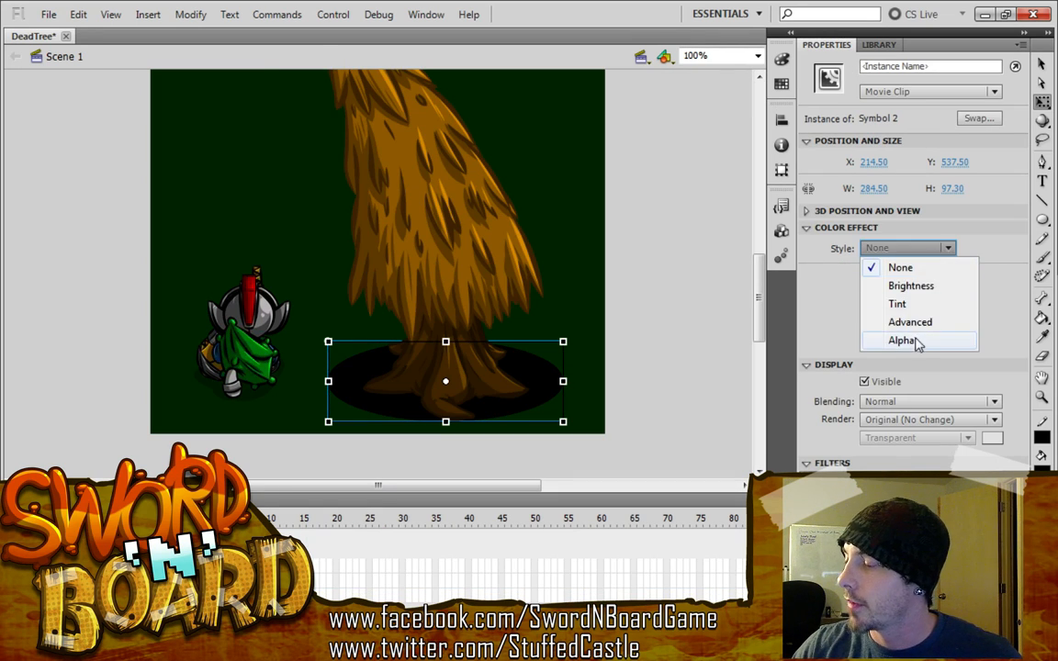
pyautogui.click(917, 342)
pyautogui.moveTo(982, 274); pyautogui.dragTo(822, 375)
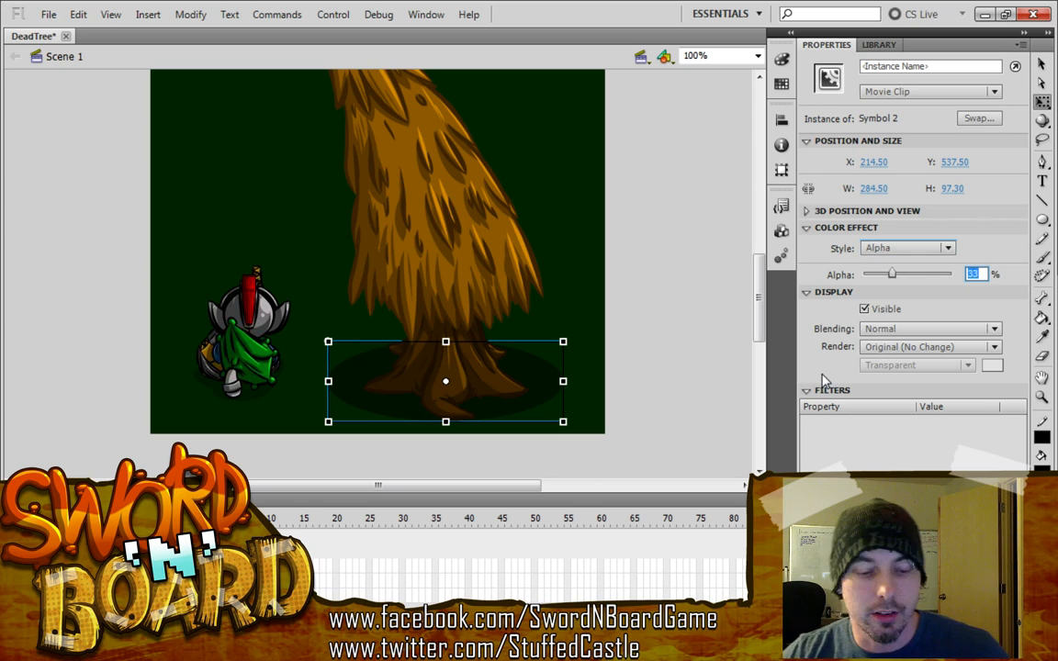
pyautogui.write('45')
pyautogui.press('Return')
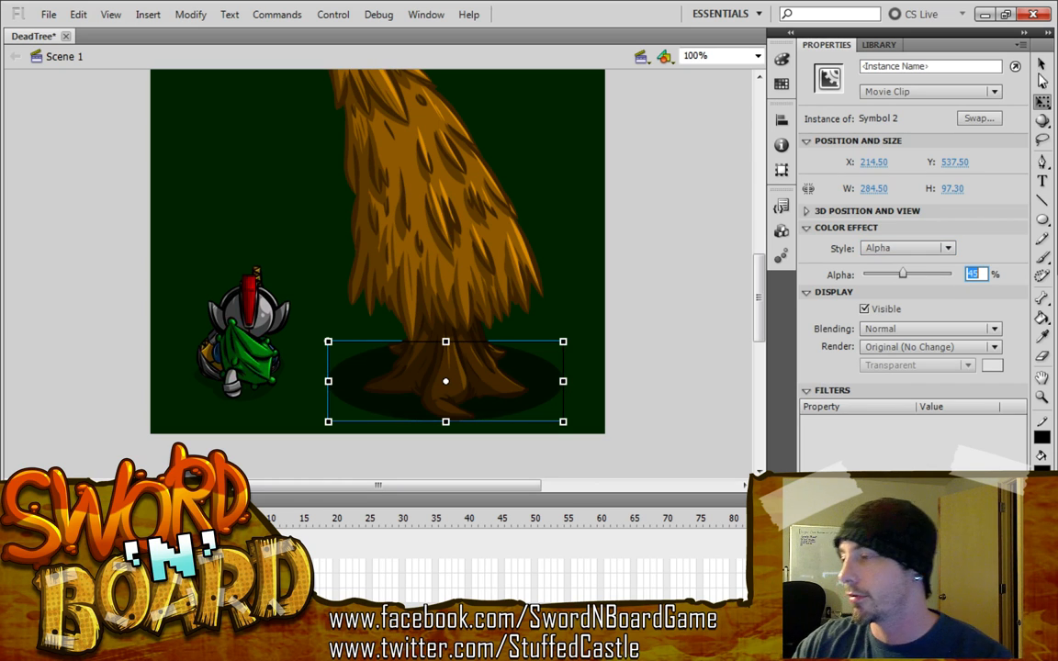
pyautogui.press('v')
pyautogui.click(582, 347)
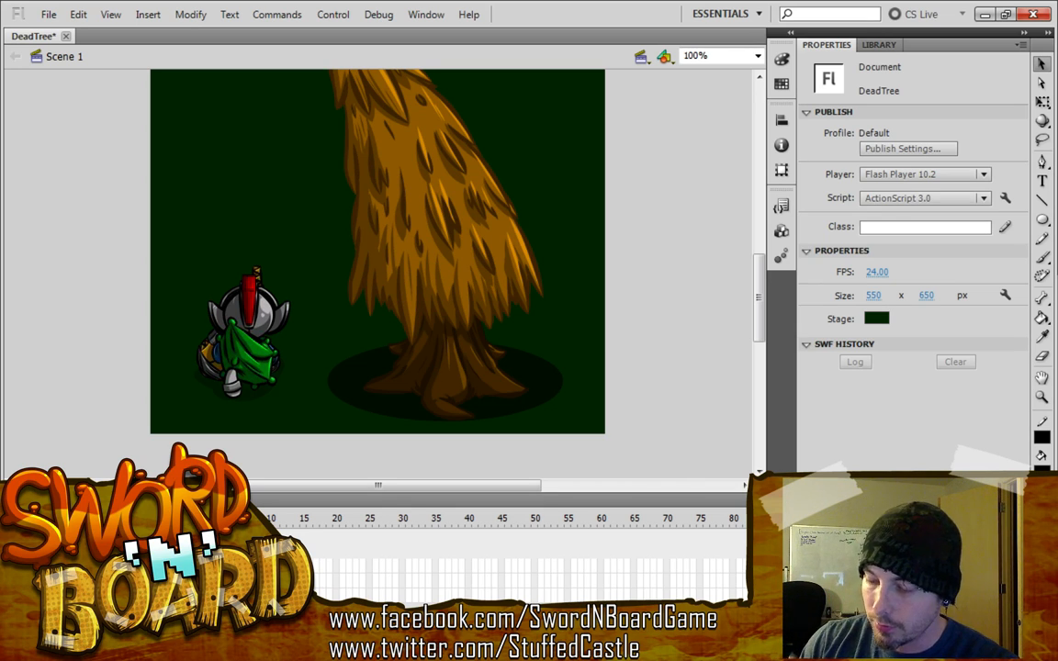
# Hide the treetop and the knight, leaving only the stump and its shadow on stage, and save the drawing
pyautogui.press('.')
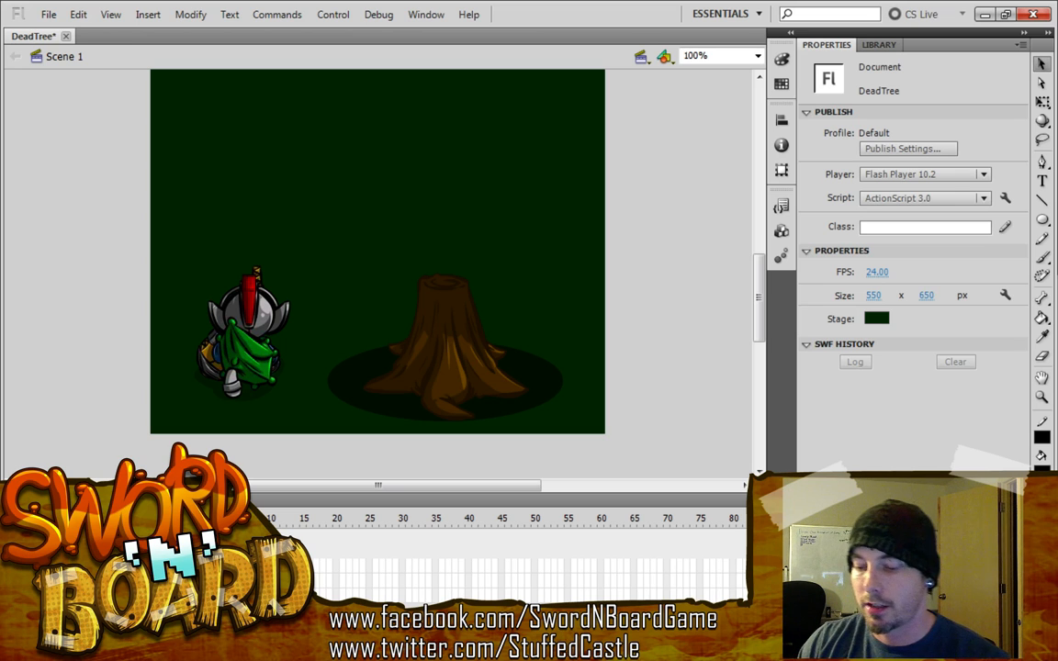
pyautogui.press('.')
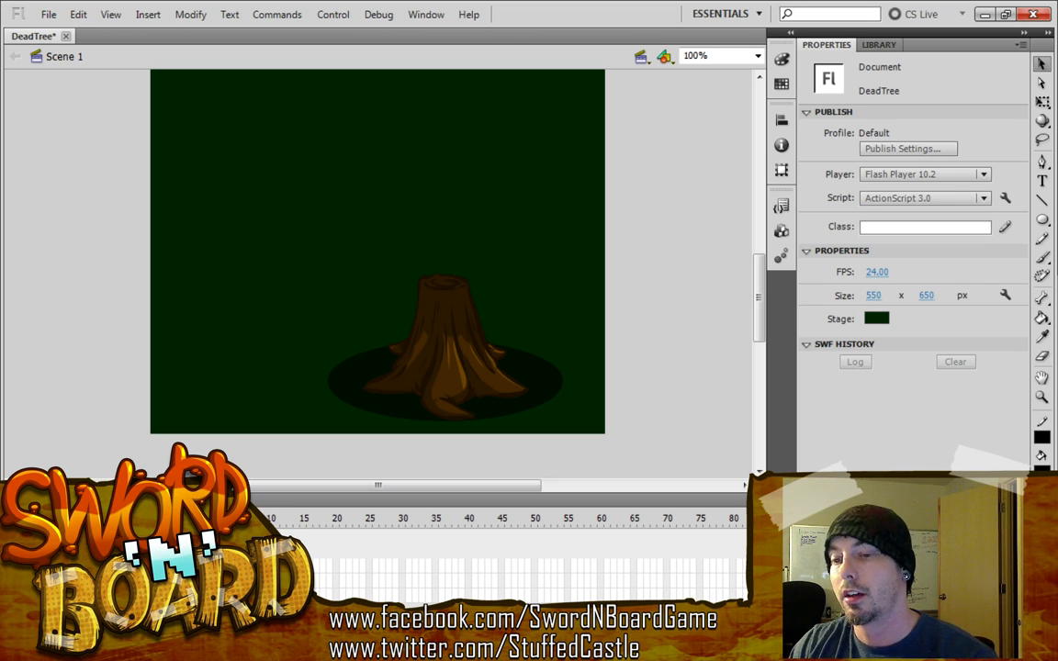
pyautogui.hotkey('ctrl', 's')
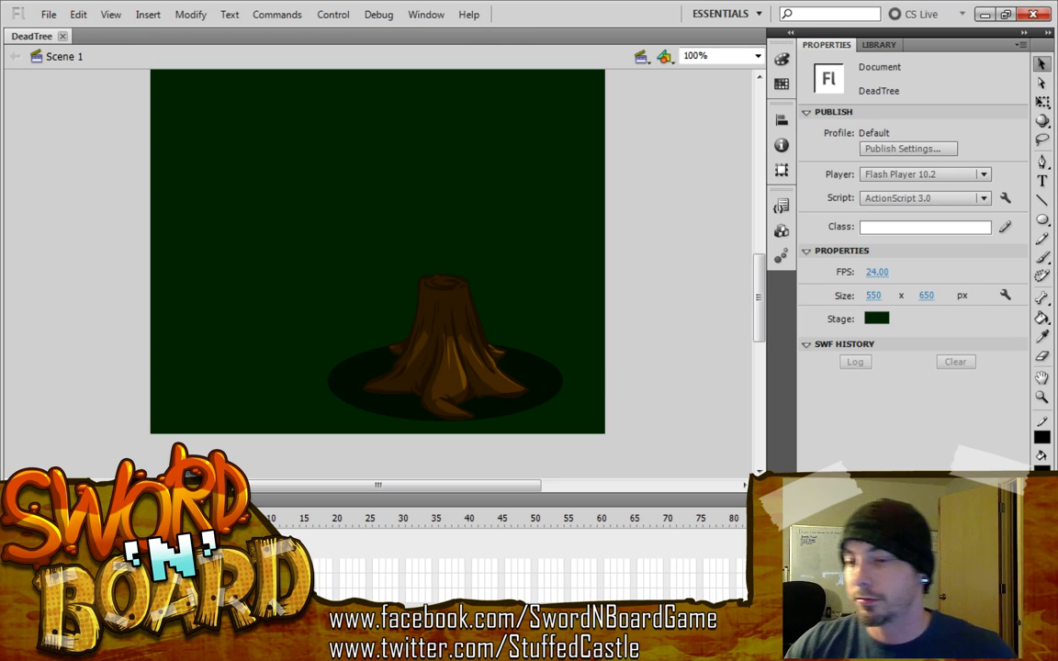
# Export the stump with its shadow as the PNG image DeadTree_Trunk at 550 x 650 pixels, full document size
pyautogui.click(48, 13)
pyautogui.moveTo(137, 285)
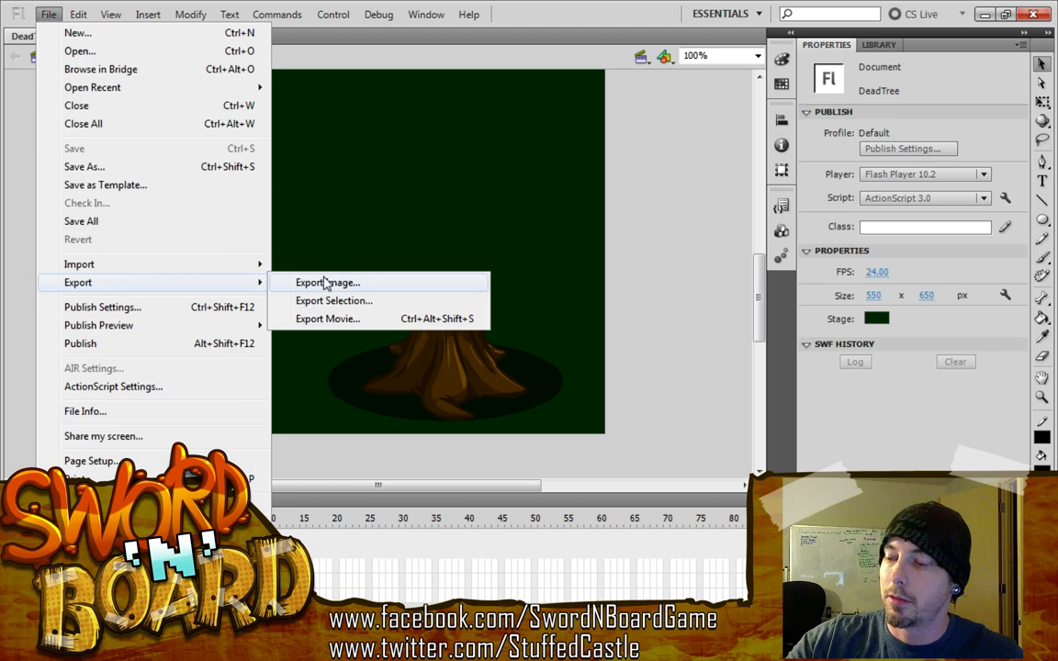
pyautogui.click(332, 287)
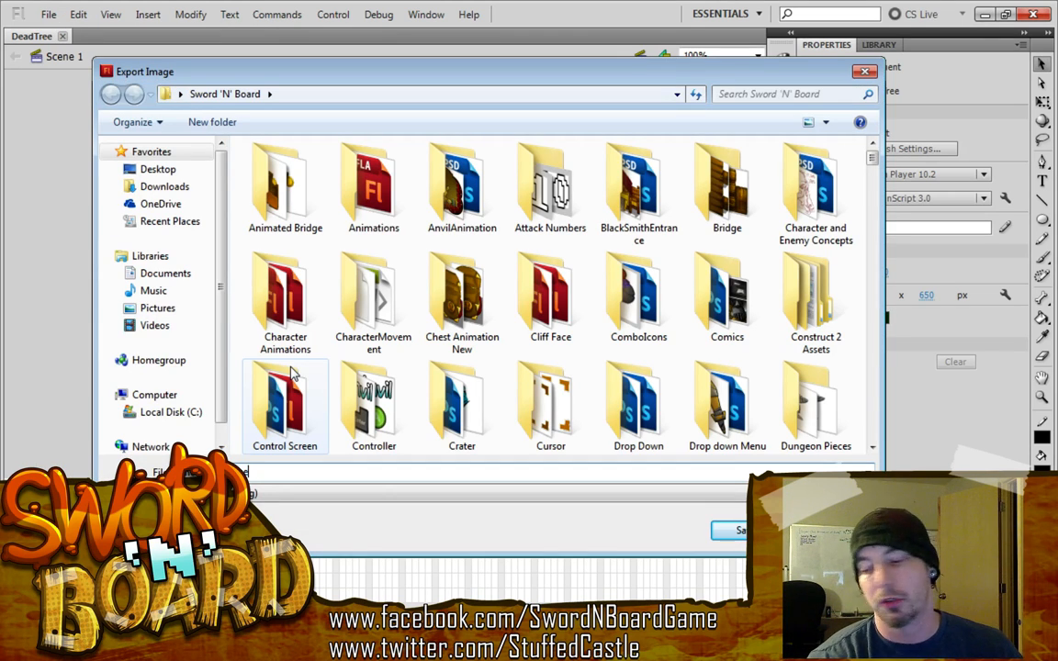
pyautogui.write('_Trunk')
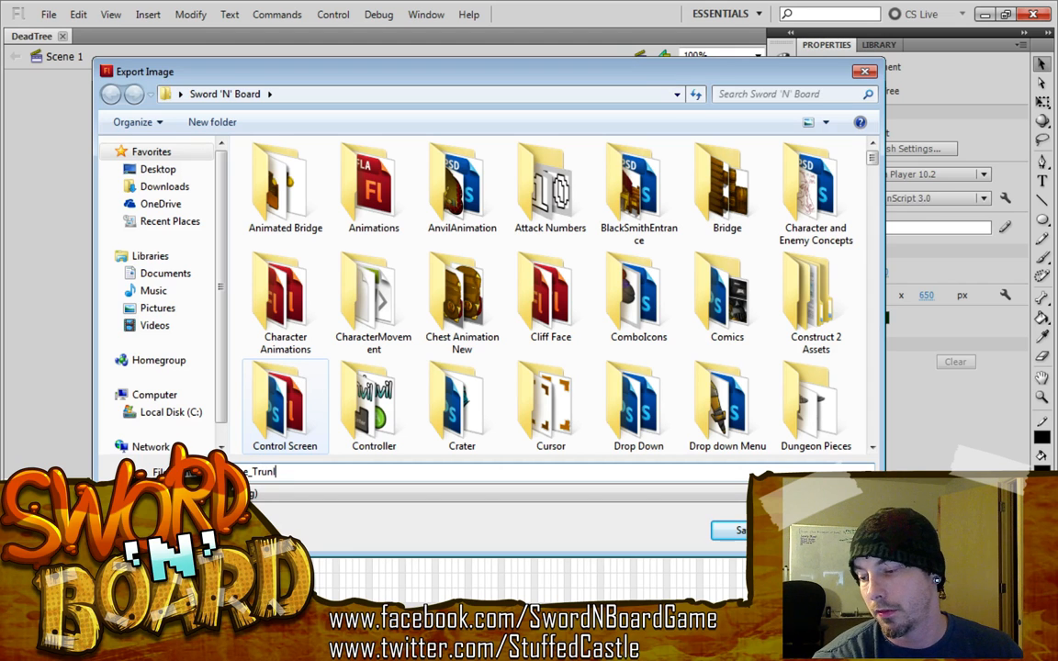
pyautogui.press('Return')
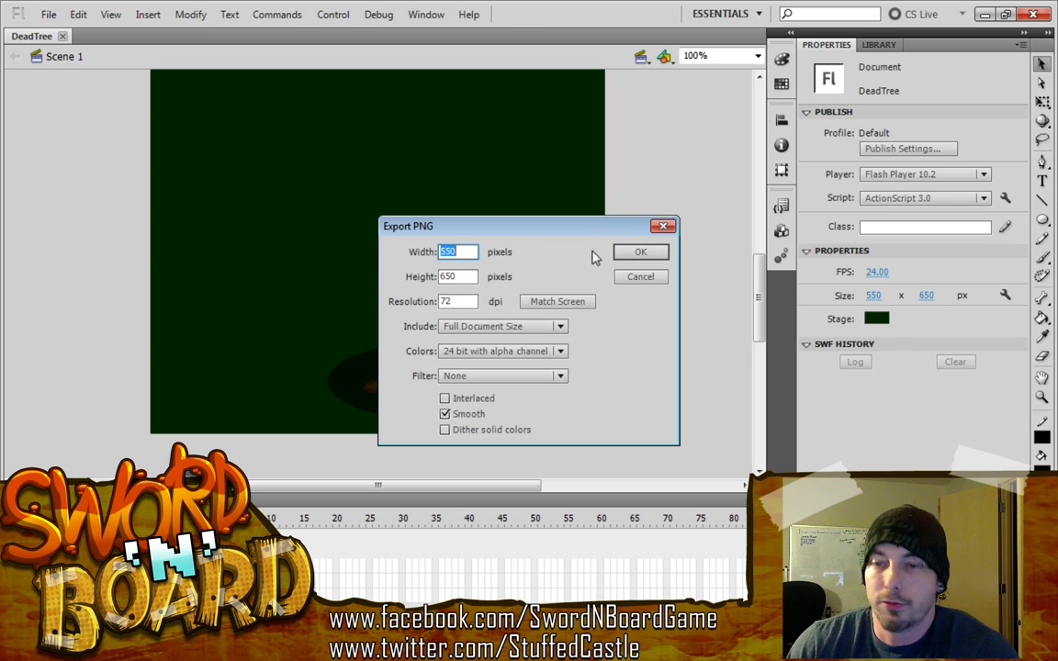
pyautogui.click(635, 253)
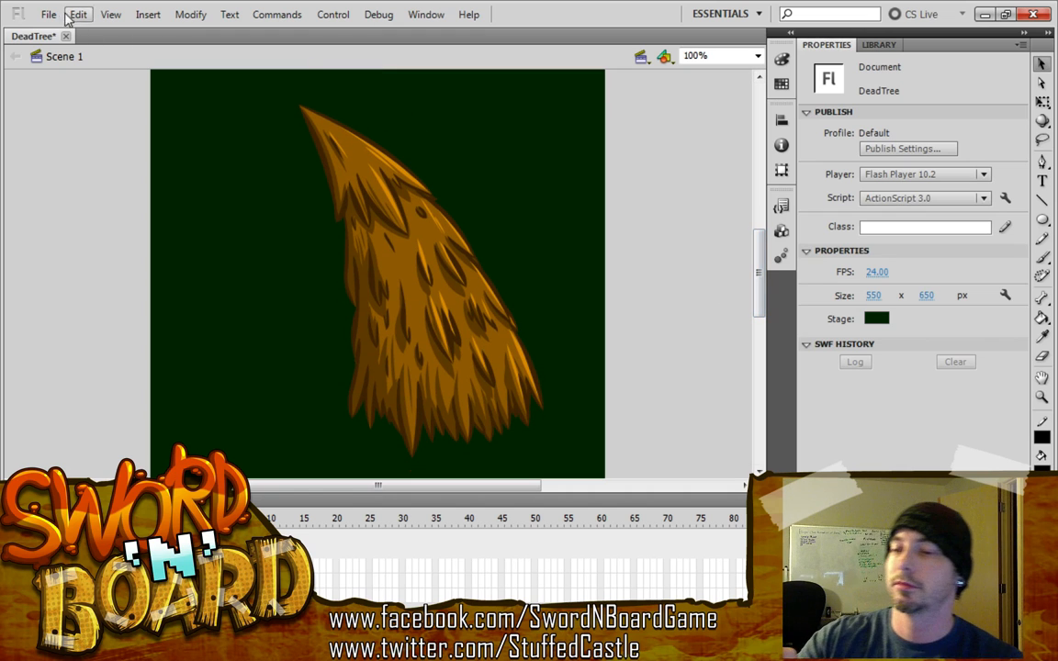
# Export the treetop alone as the PNG image DeadTree_Top at 550 x 650 pixels and save the drawing
pyautogui.click(49, 14)
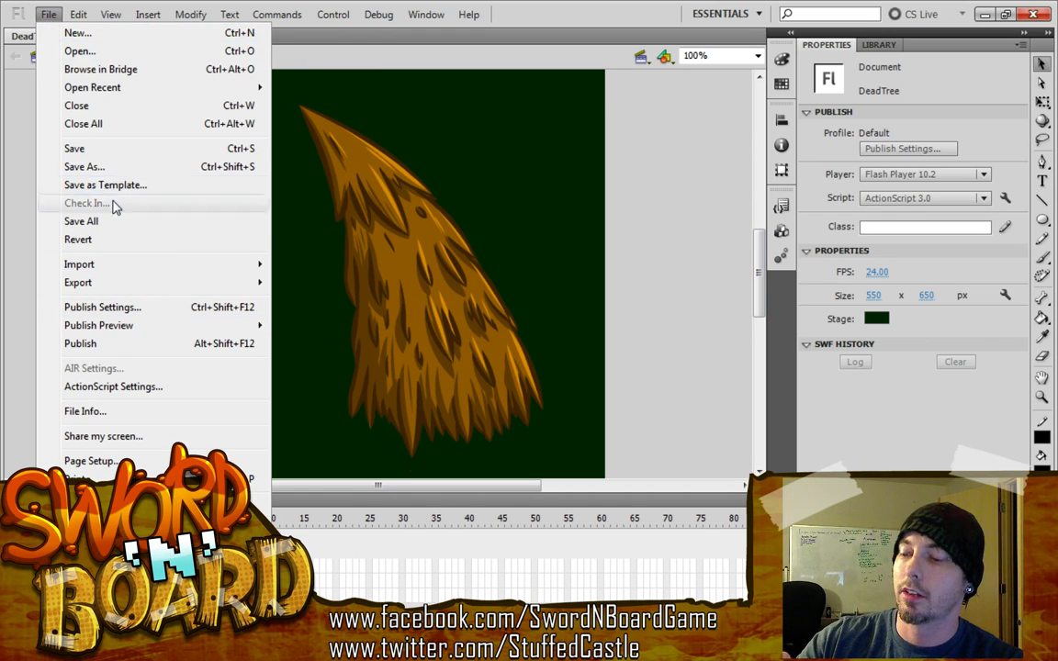
pyautogui.moveTo(130, 283)
pyautogui.click(306, 281)
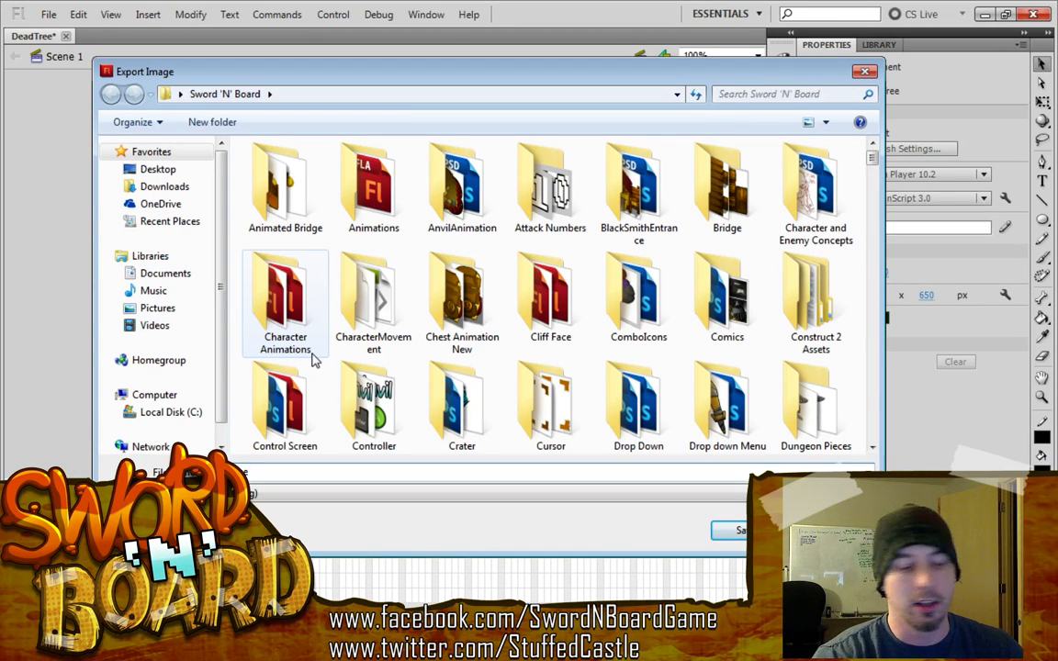
pyautogui.write('_Top')
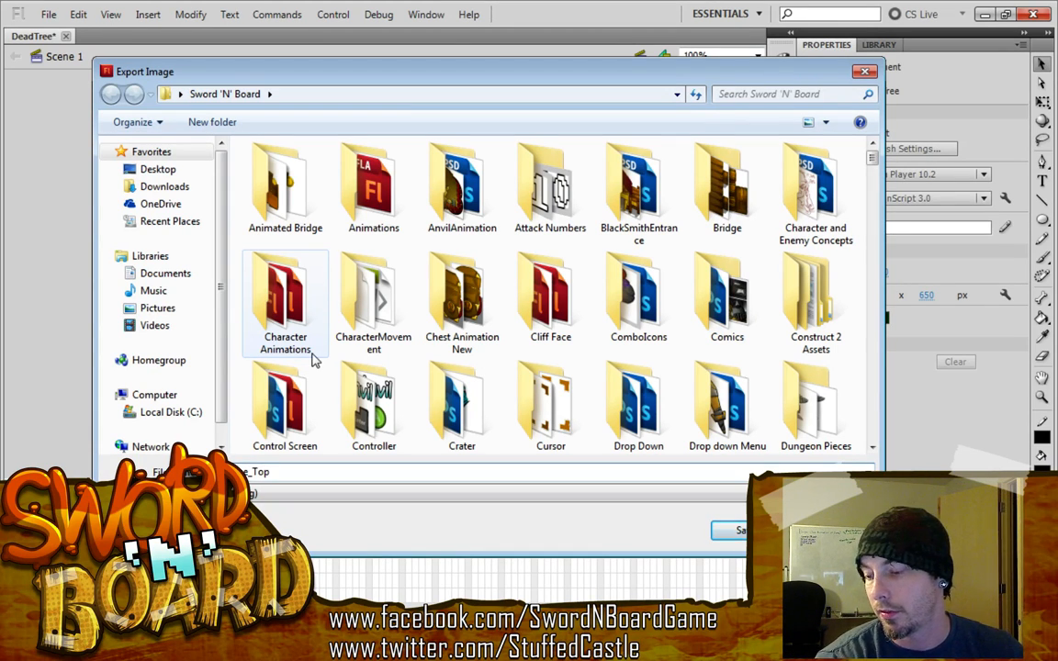
pyautogui.click(734, 531)
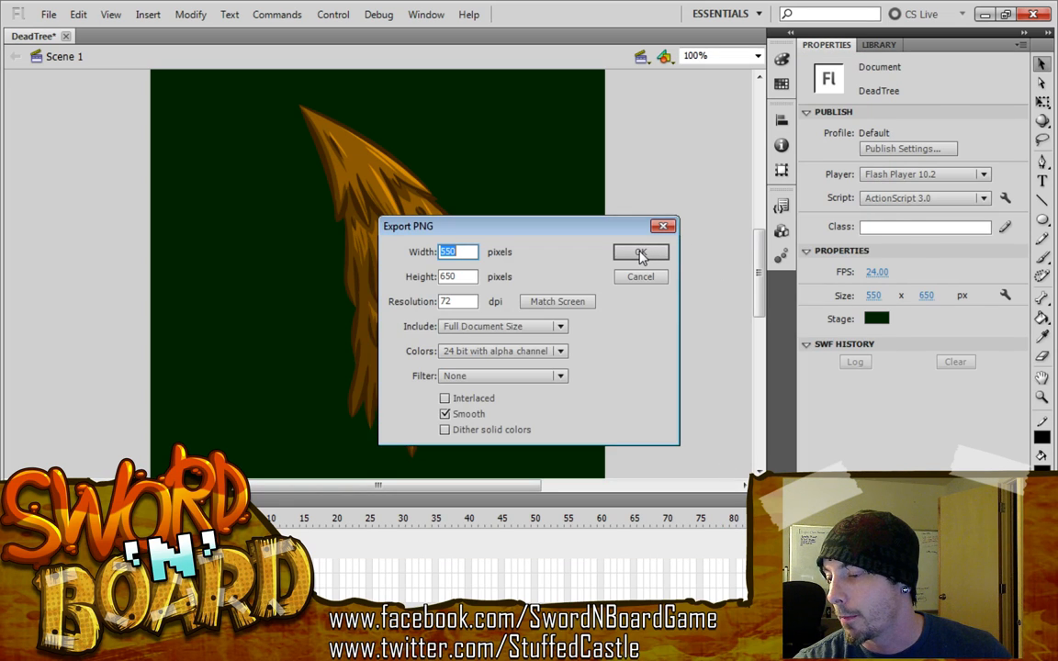
pyautogui.click(641, 253)
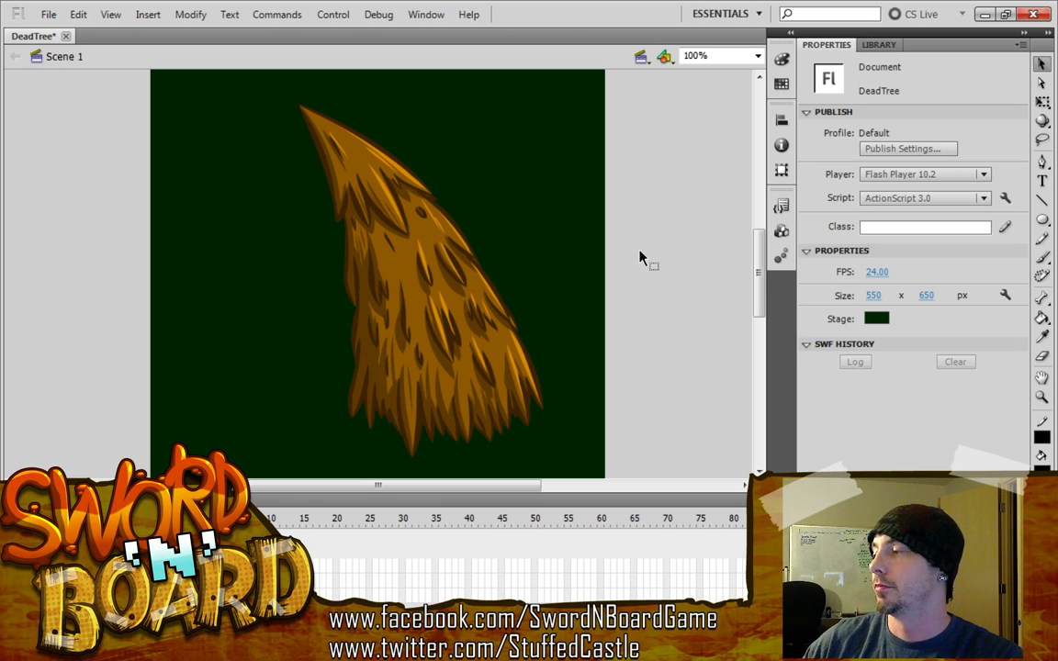
pyautogui.hotkey('ctrl', 's')
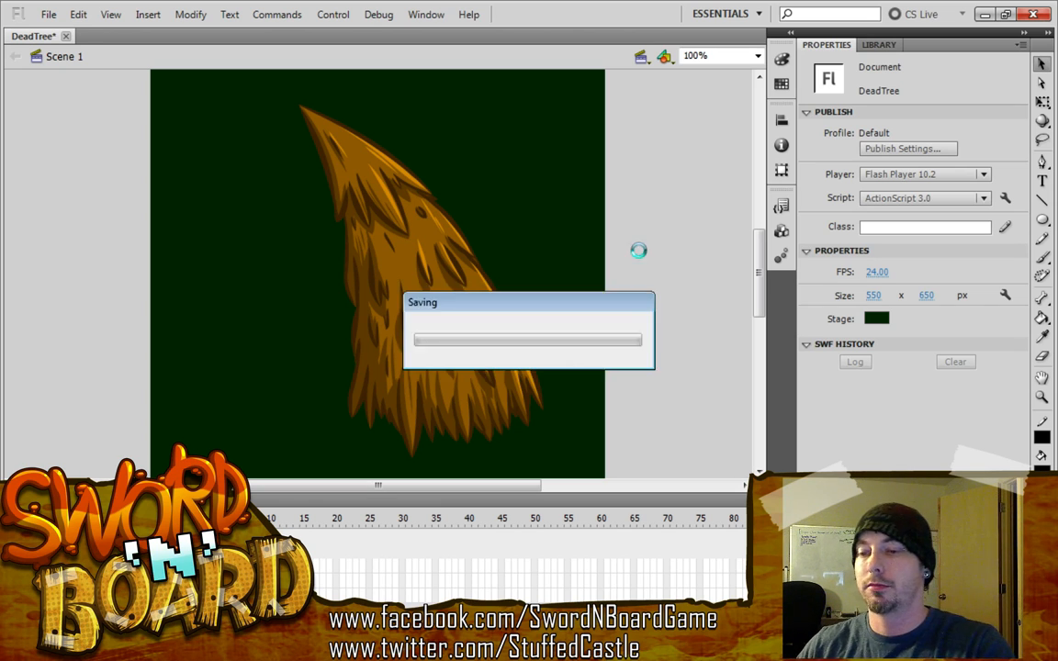
# Close Flash, switch to Photoshop and open DeadTree_Top.png from the Sword 'N' Board folder
pyautogui.click(1027, 16)
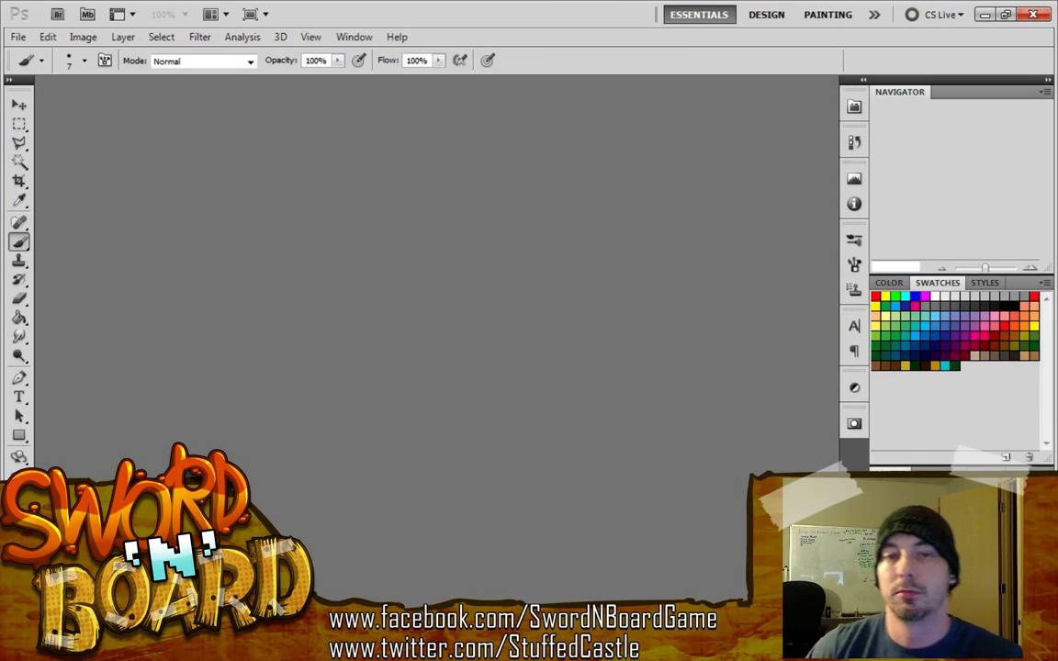
pyautogui.click(18, 37)
pyautogui.click(31, 70)
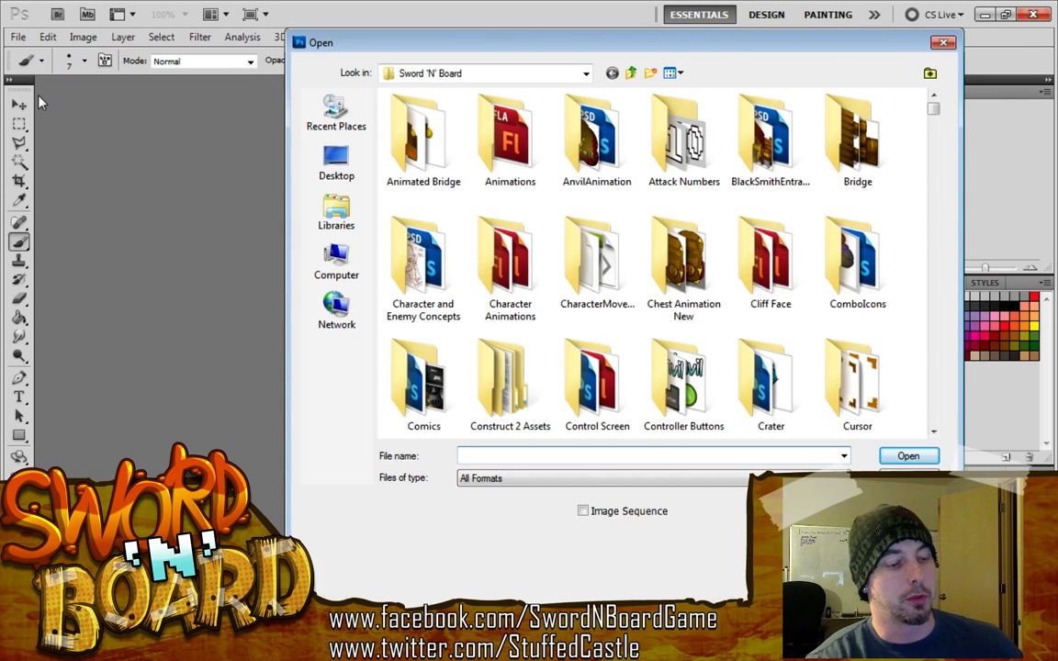
pyautogui.write('dead')
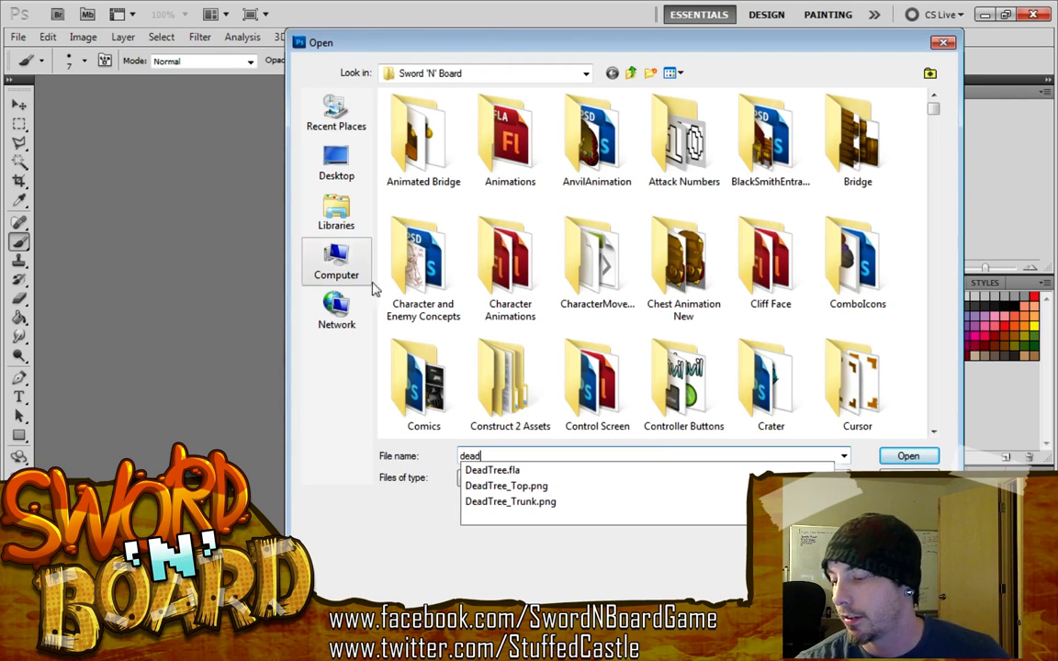
pyautogui.click(708, 486)
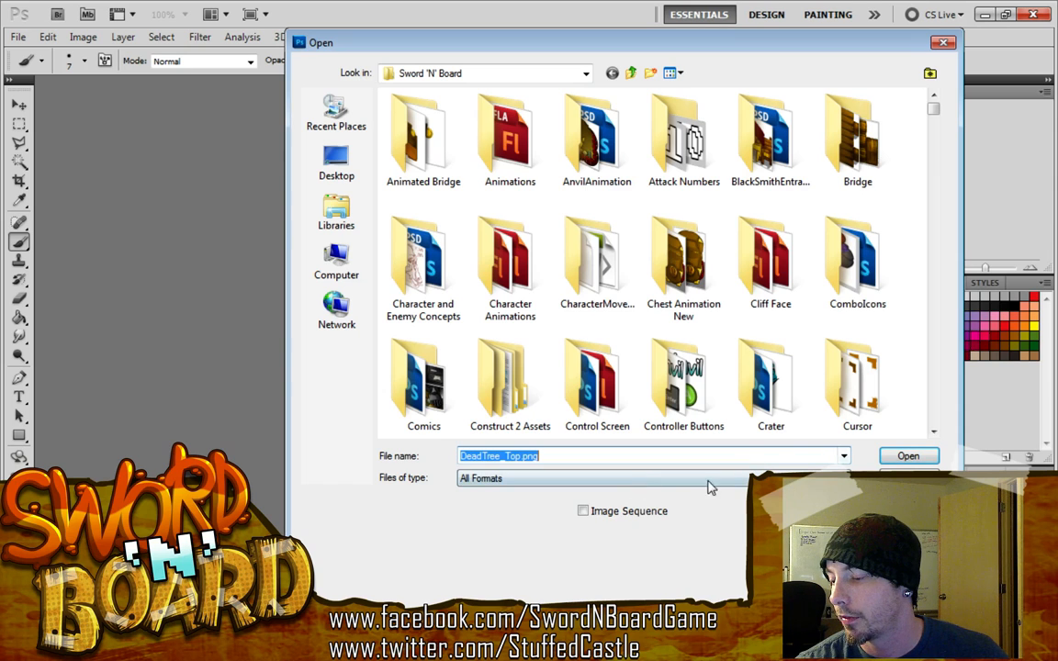
pyautogui.click(908, 456)
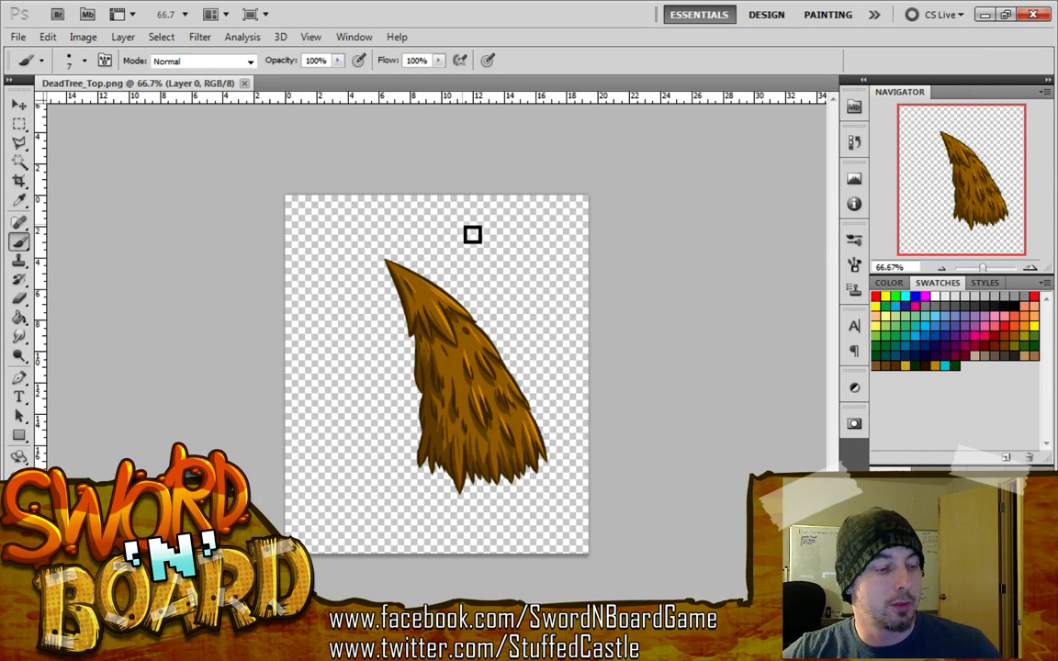
# Copy the treetop into a new document fitted to its size with the white background hidden, and close DeadTree_Top.png
pyautogui.hotkey('ctrl', 'a')
pyautogui.hotkey('ctrl', 'c')
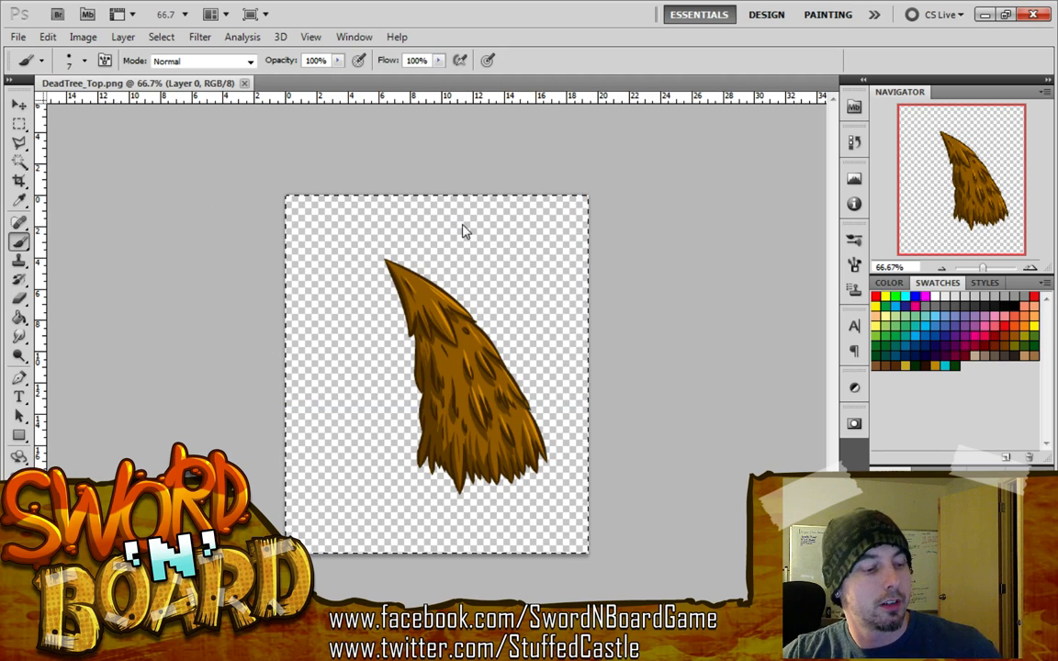
pyautogui.hotkey('ctrl', 'n')
pyautogui.press('Return')
pyautogui.hotkey('ctrl', 'v')
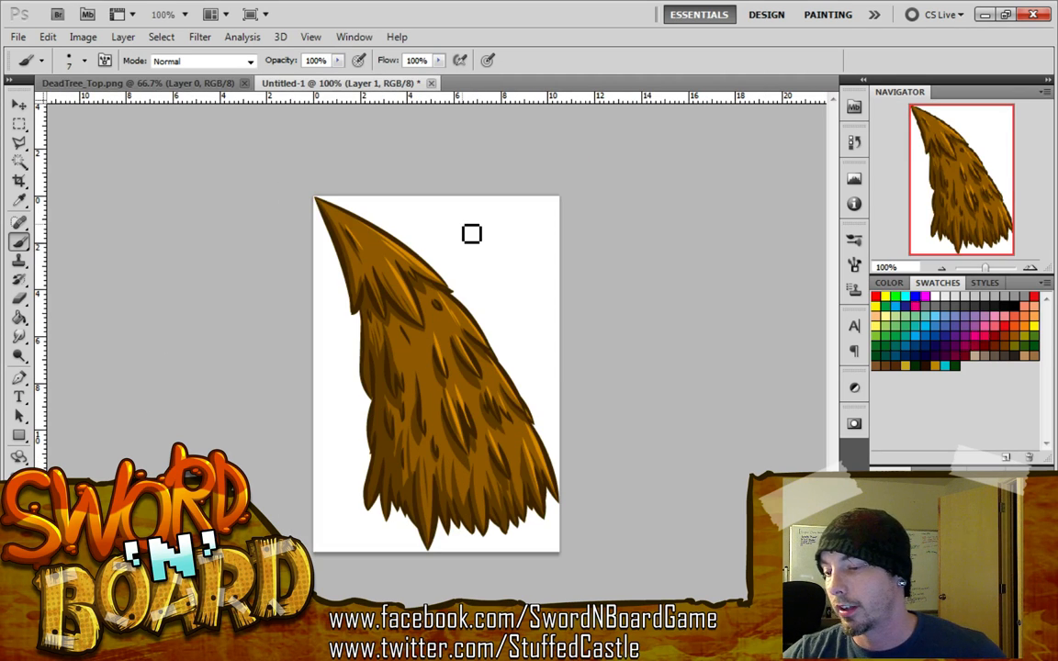
pyautogui.click(202, 83)
pyautogui.click(244, 83)
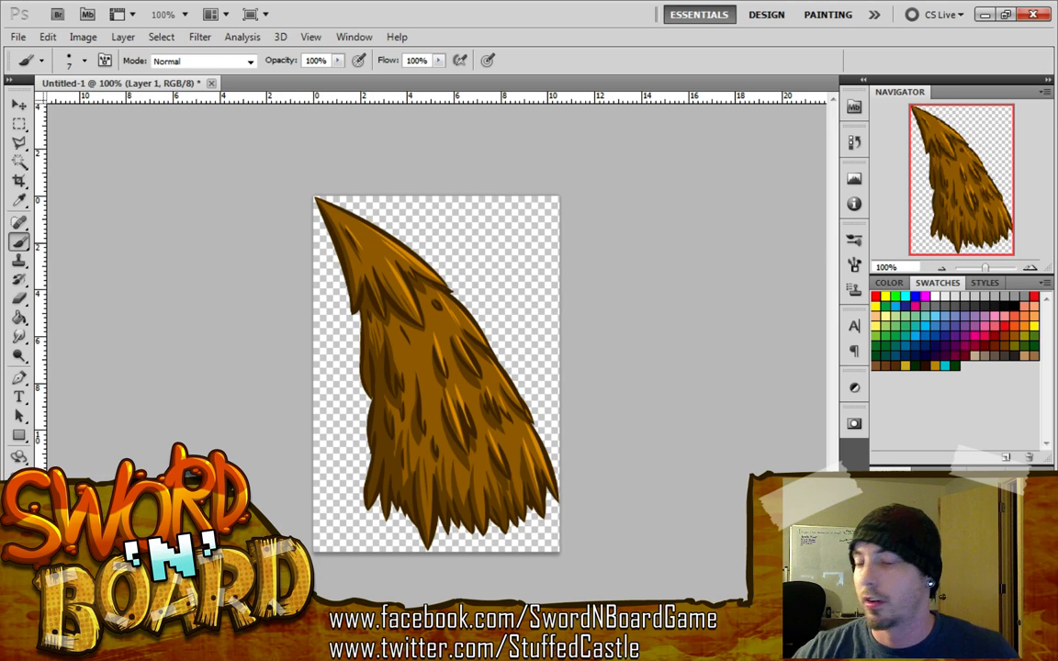
# Save the new treetop document as DeadTree_TopResized in Photoshop format in the Sword 'N' Board folder
pyautogui.hotkey('ctrl', 'shift', 's')
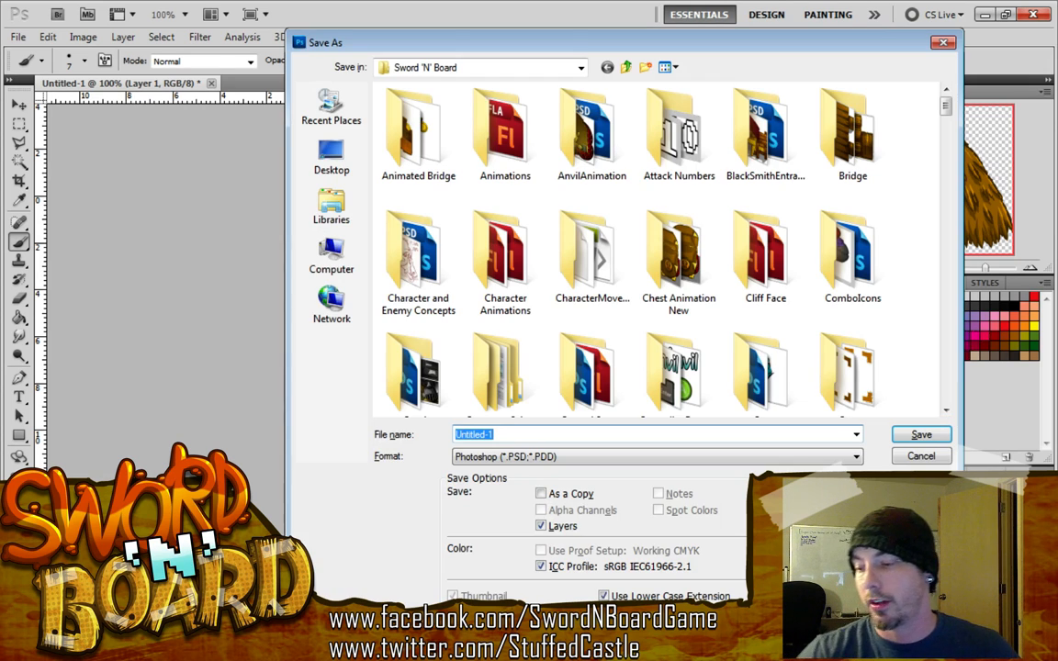
pyautogui.write('DeadTree-')
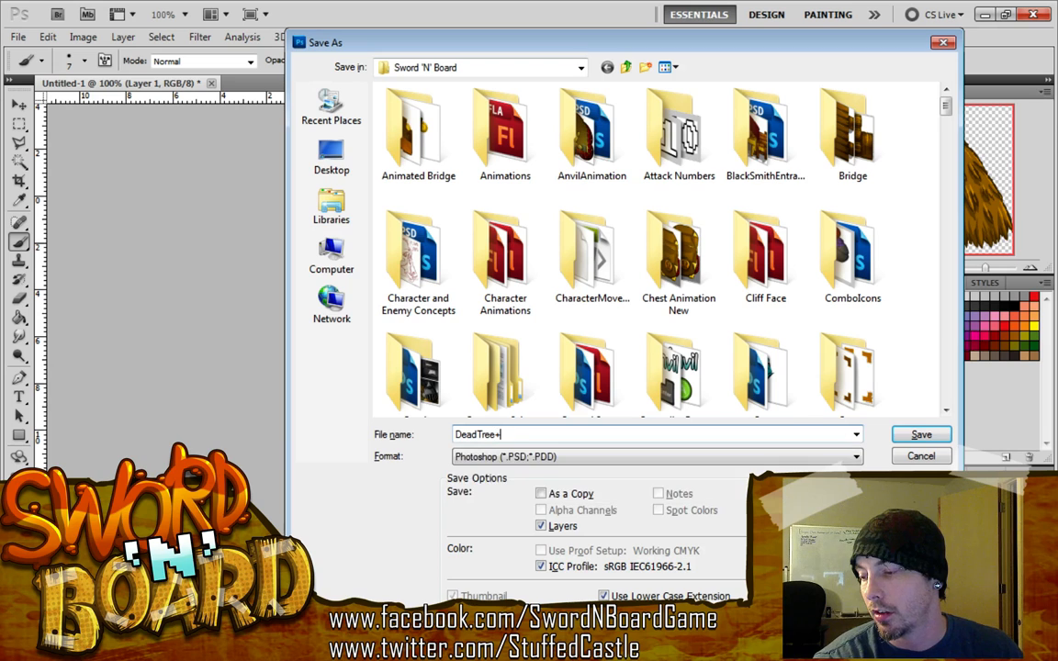
pyautogui.press('BackSpace')
pyautogui.write('_')
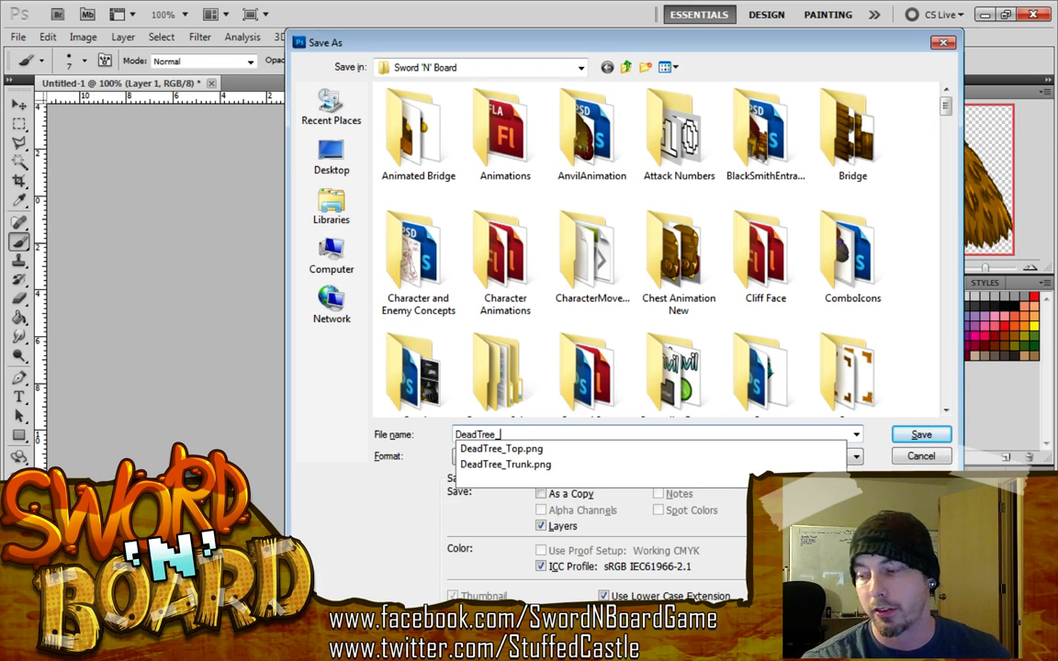
pyautogui.write('TopR')
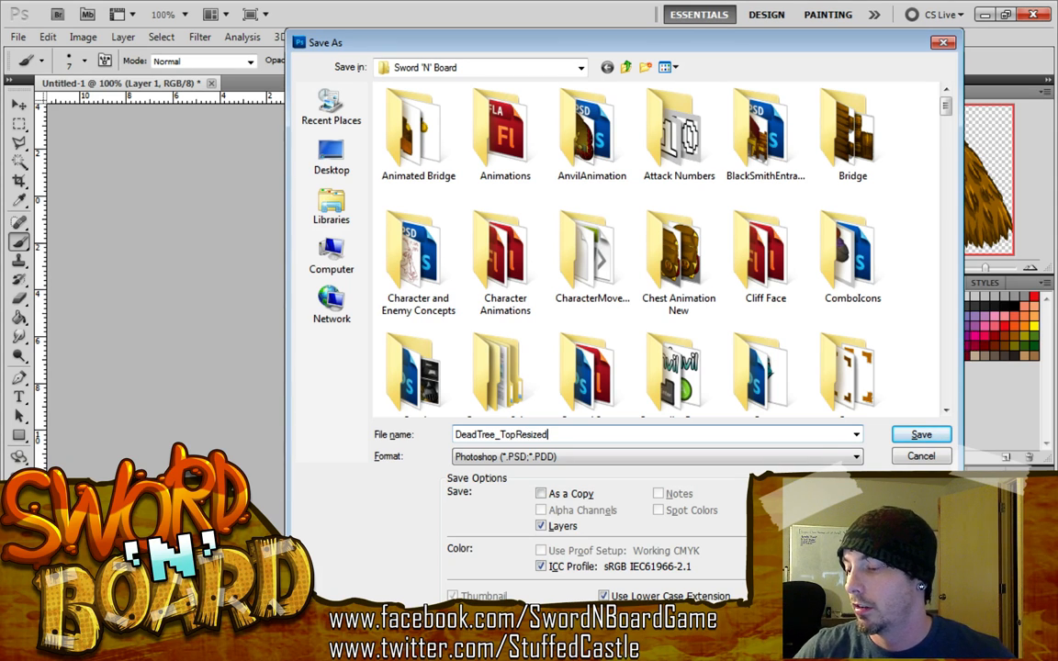
pyautogui.write('esized')
pyautogui.click(914, 433)
pyautogui.click(801, 204)
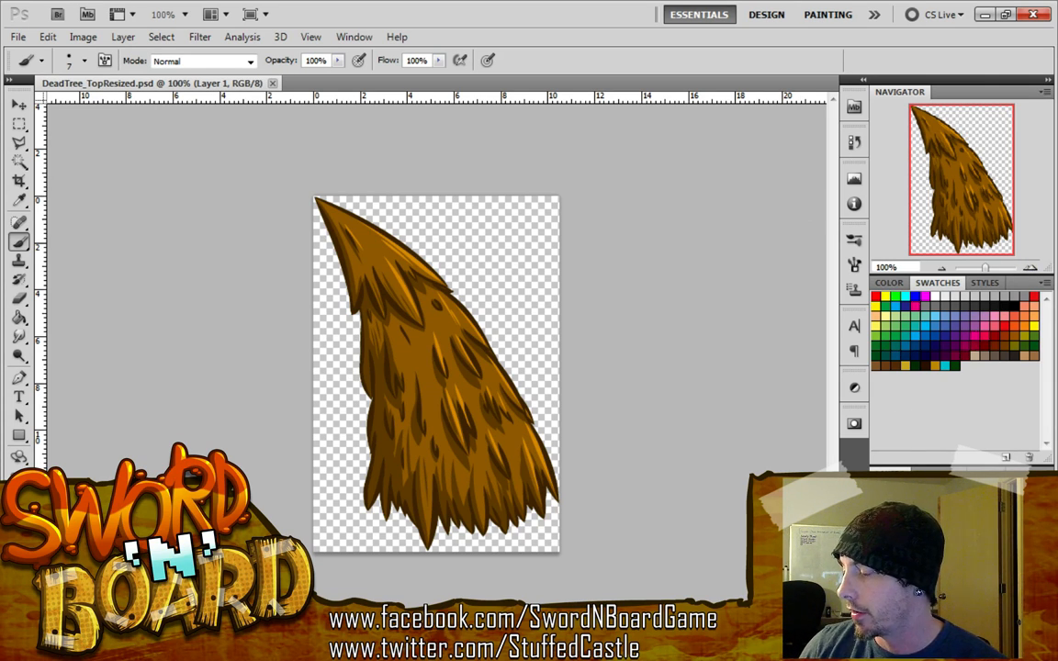
# Add a new empty layer above the treetop layer and clip it to the treetop with a clipping mask
pyautogui.hotkey('ctrl', 'shift', 'alt', 'n')
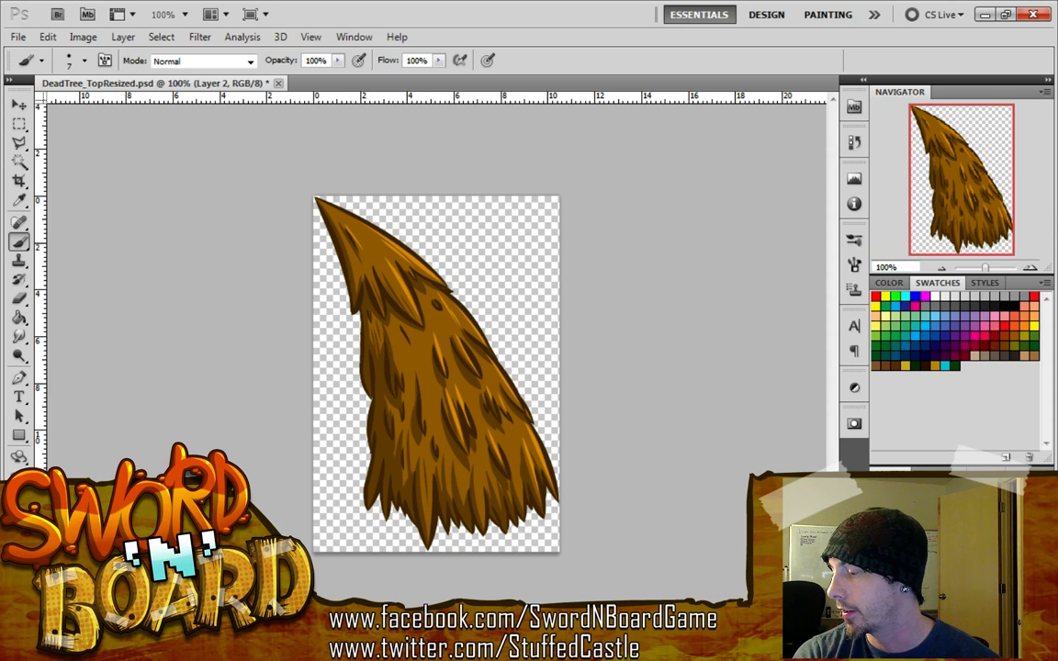
pyautogui.rightClick(960, 523)
pyautogui.click(961, 339)
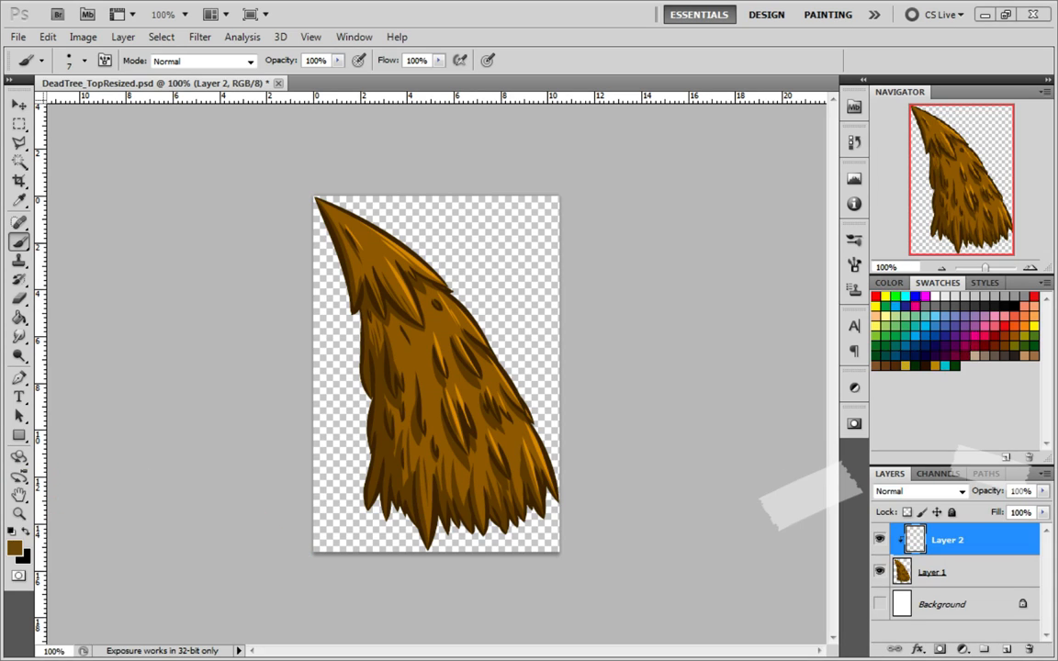
# Set the clipped layer's blend mode to Overlay and the foreground colour to black (#000000)
pyautogui.click(1030, 268)
pyautogui.moveTo(987, 211); pyautogui.dragTo(995, 246)
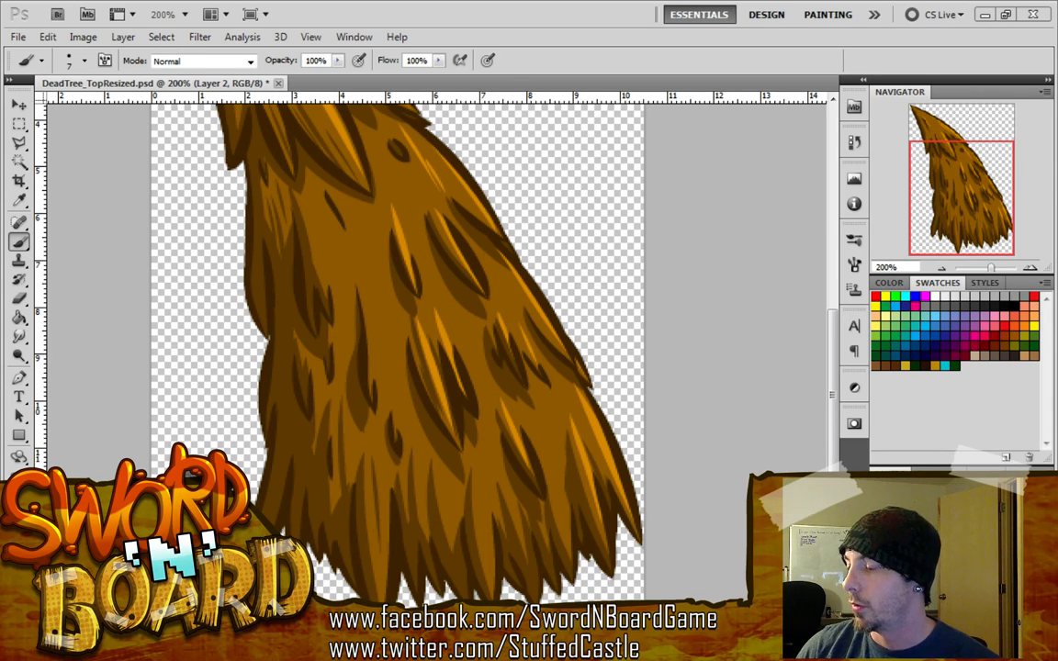
pyautogui.click(921, 489)
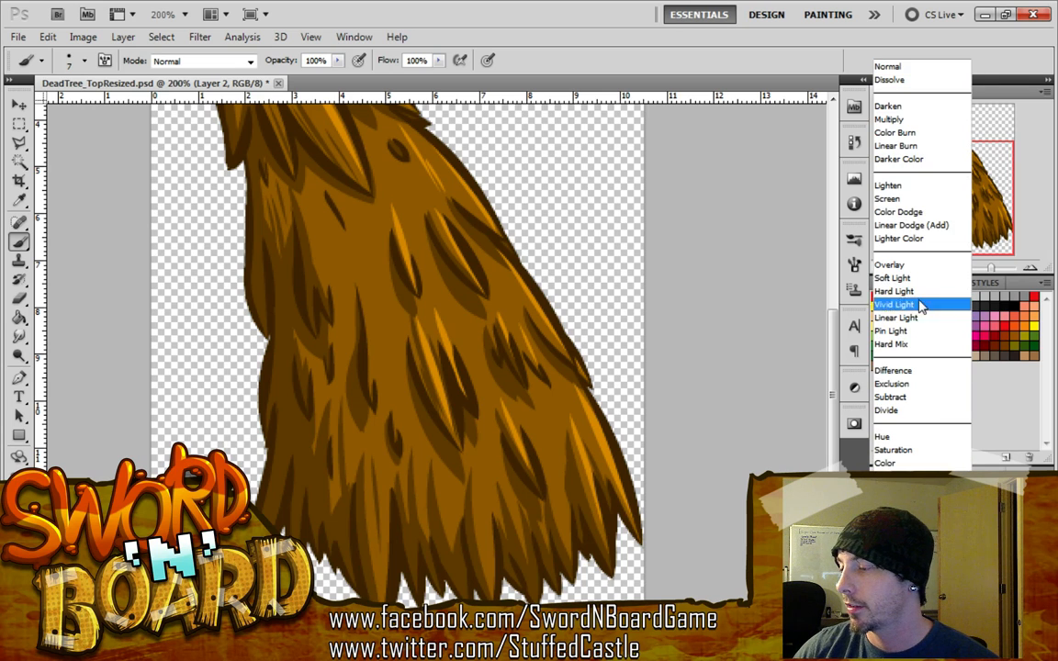
pyautogui.click(930, 264)
pyautogui.hotkey('ctrl', '-')
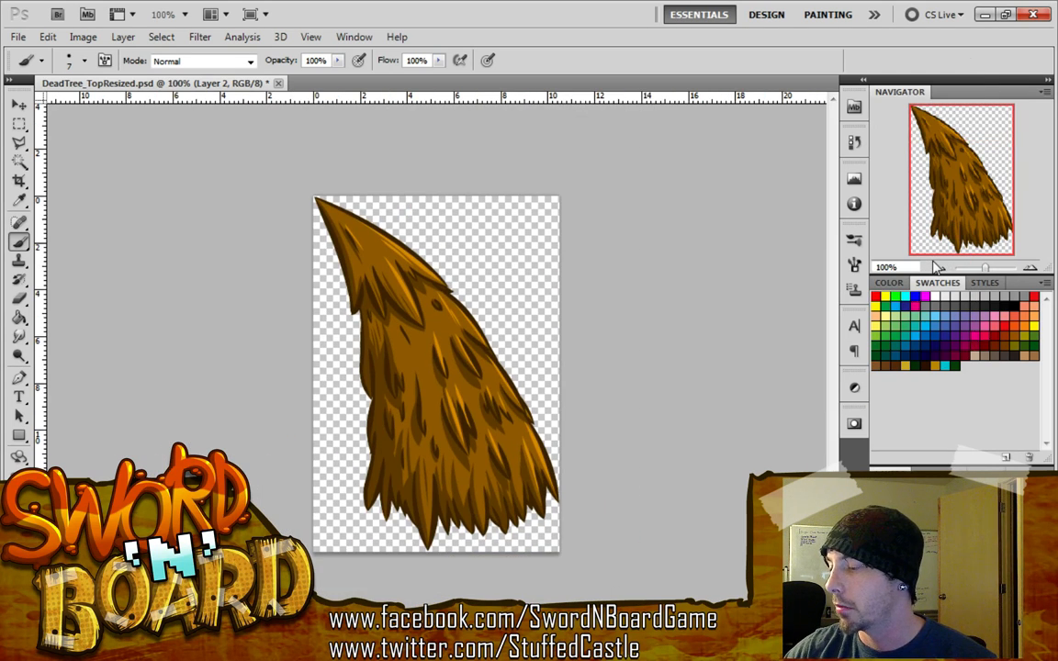
pyautogui.click(15, 541)
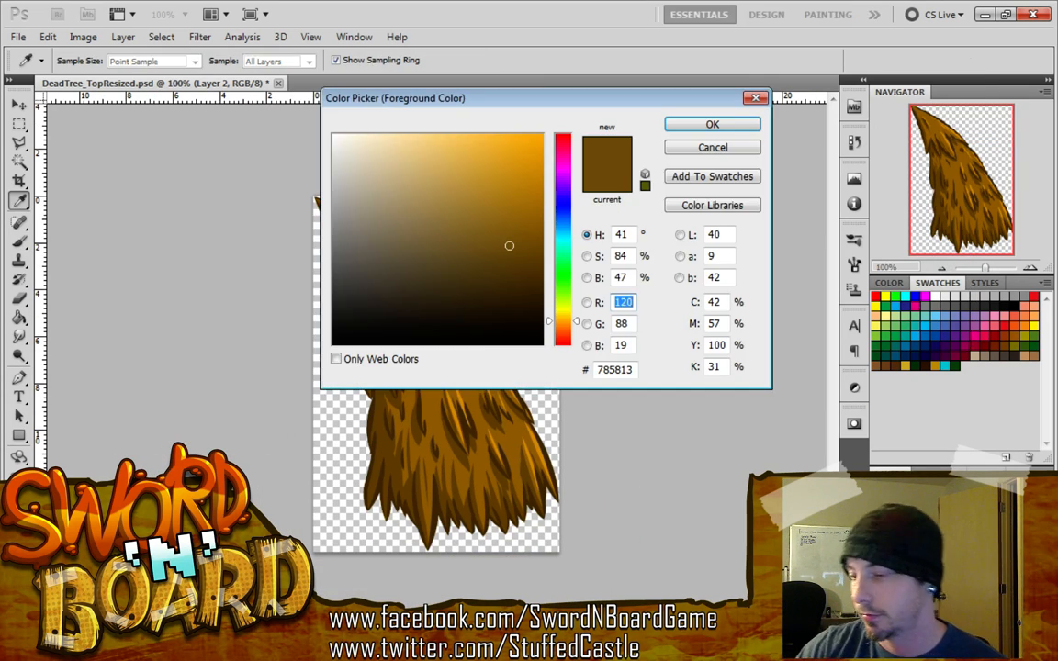
pyautogui.moveTo(503, 229); pyautogui.dragTo(547, 348)
pyautogui.click(732, 126)
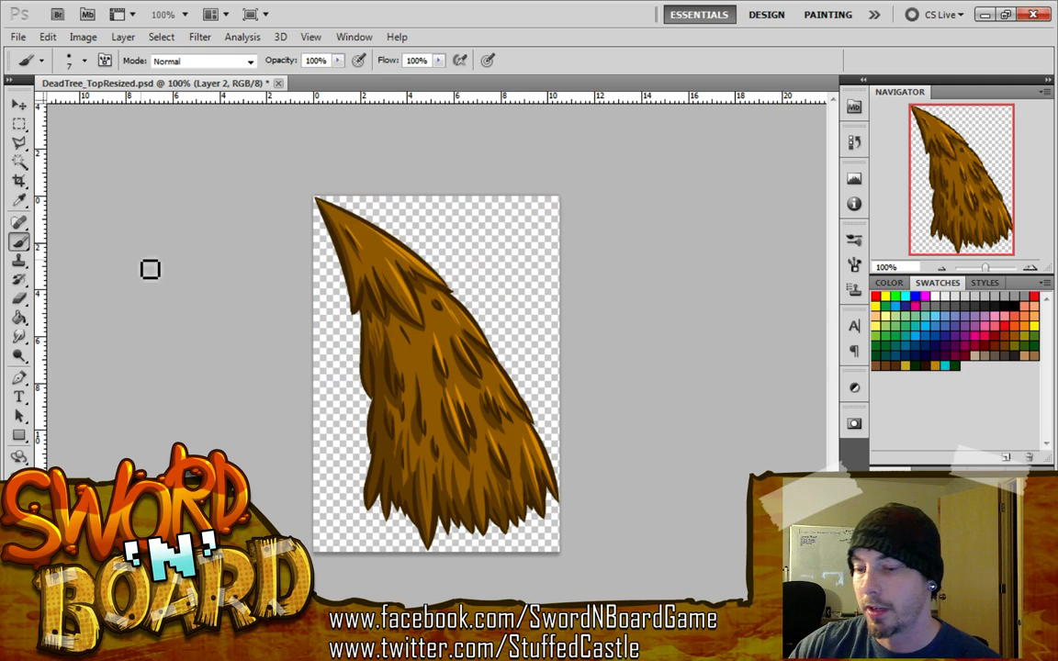
# Shade the treetop's lower left with a black-to-transparent radial gradient, undoing the gradient attempts that darken it too strongly
pyautogui.click(19, 317)
pyautogui.click(81, 312)
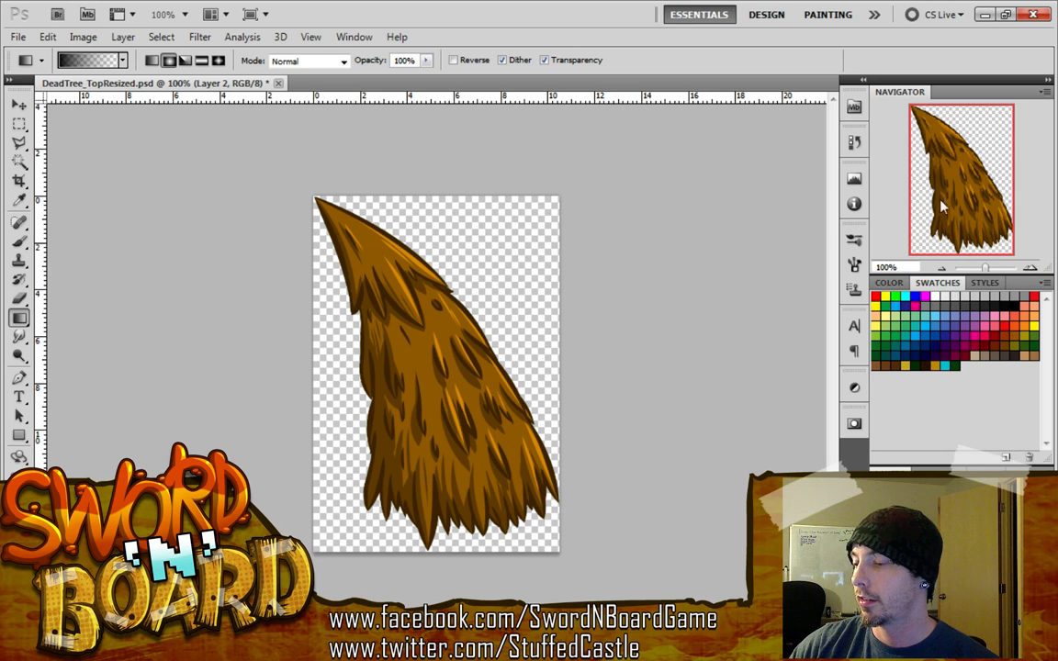
pyautogui.click(1029, 267)
pyautogui.moveTo(961, 201); pyautogui.dragTo(977, 244)
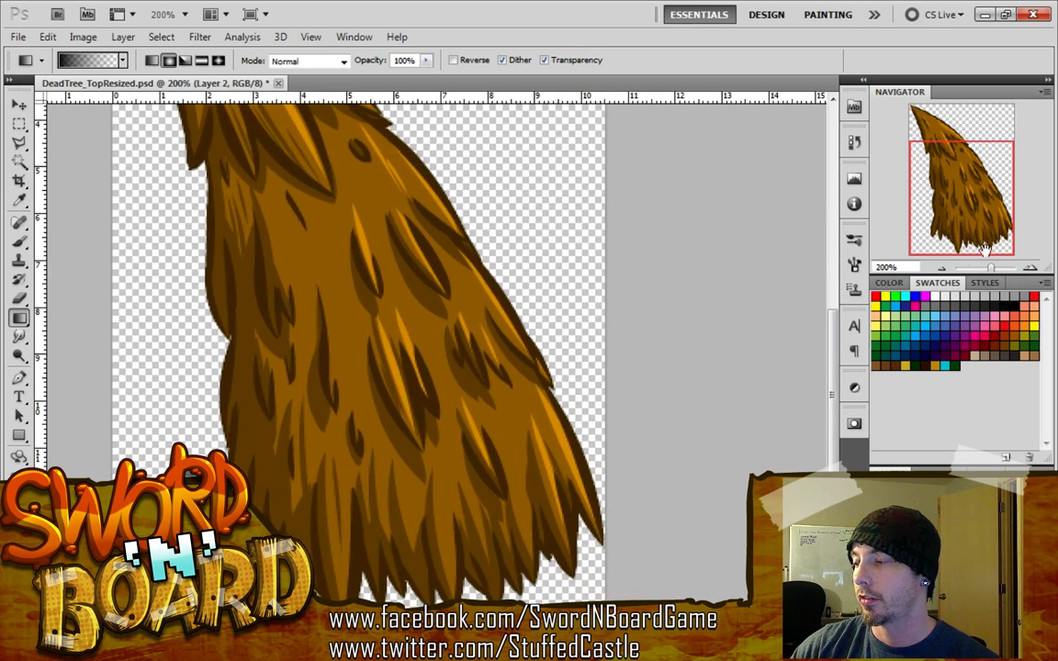
pyautogui.click(941, 267)
pyautogui.moveTo(374, 581); pyautogui.dragTo(479, 319)
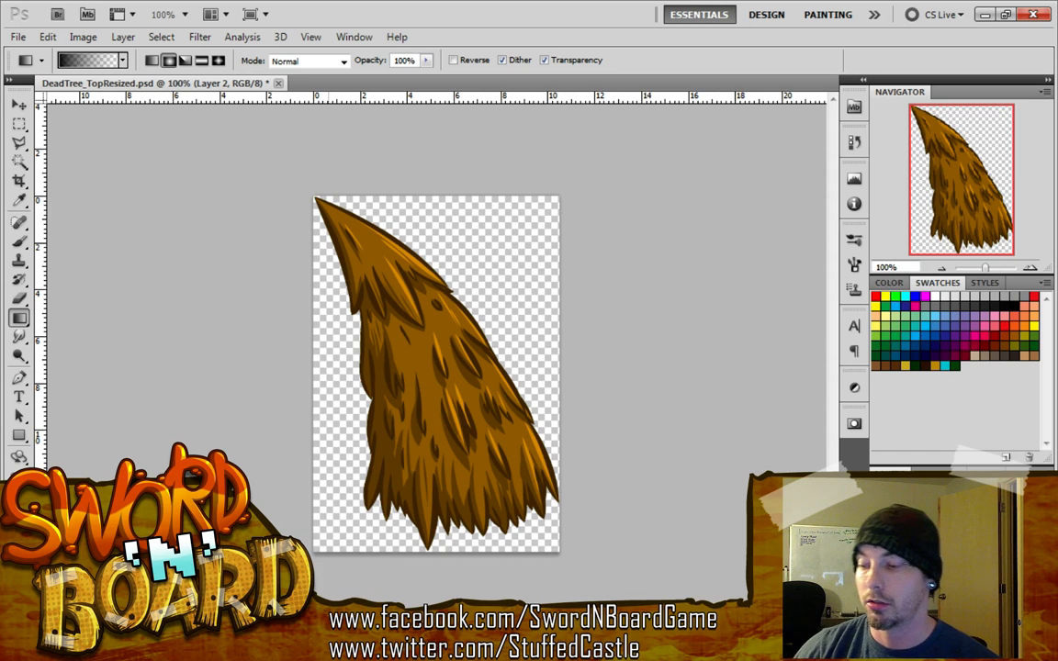
pyautogui.click(168, 61)
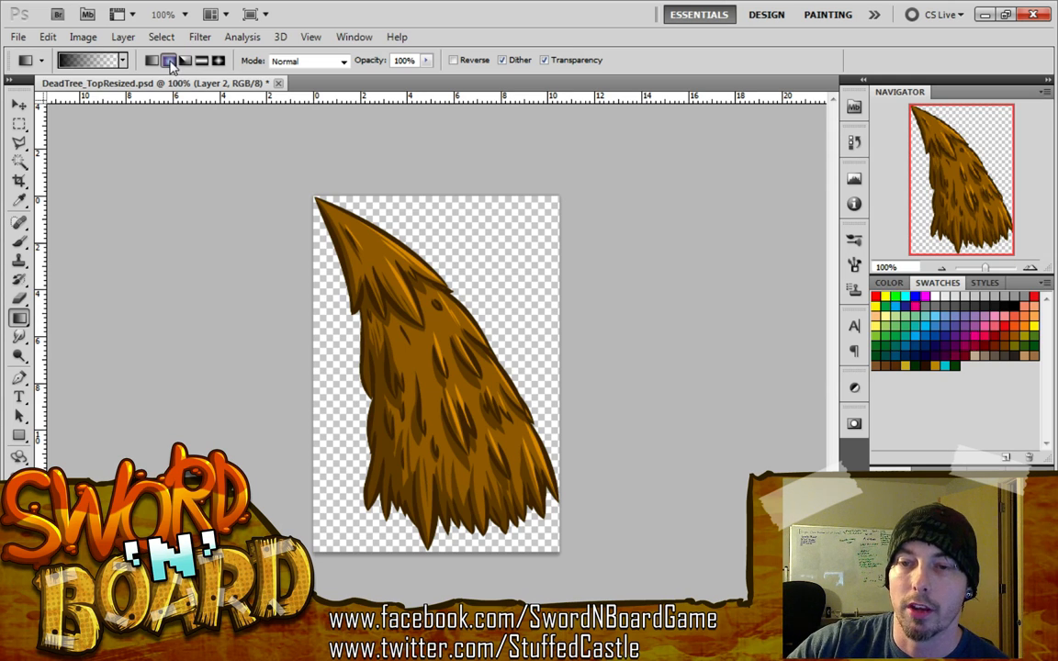
pyautogui.moveTo(455, 397); pyautogui.dragTo(370, 560)
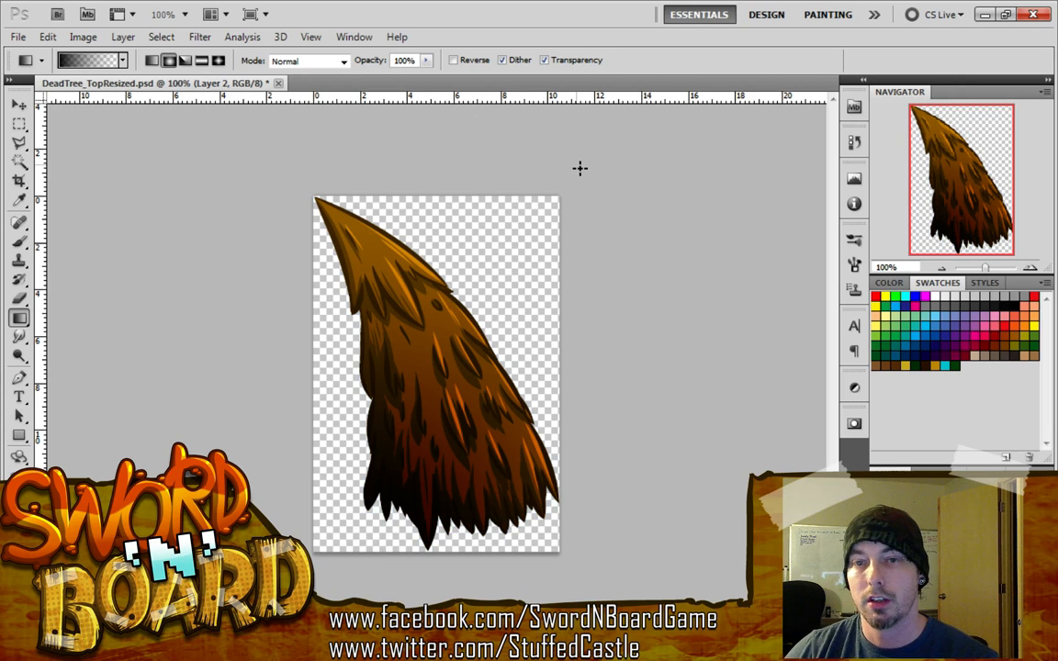
pyautogui.hotkey('ctrl', 'z')
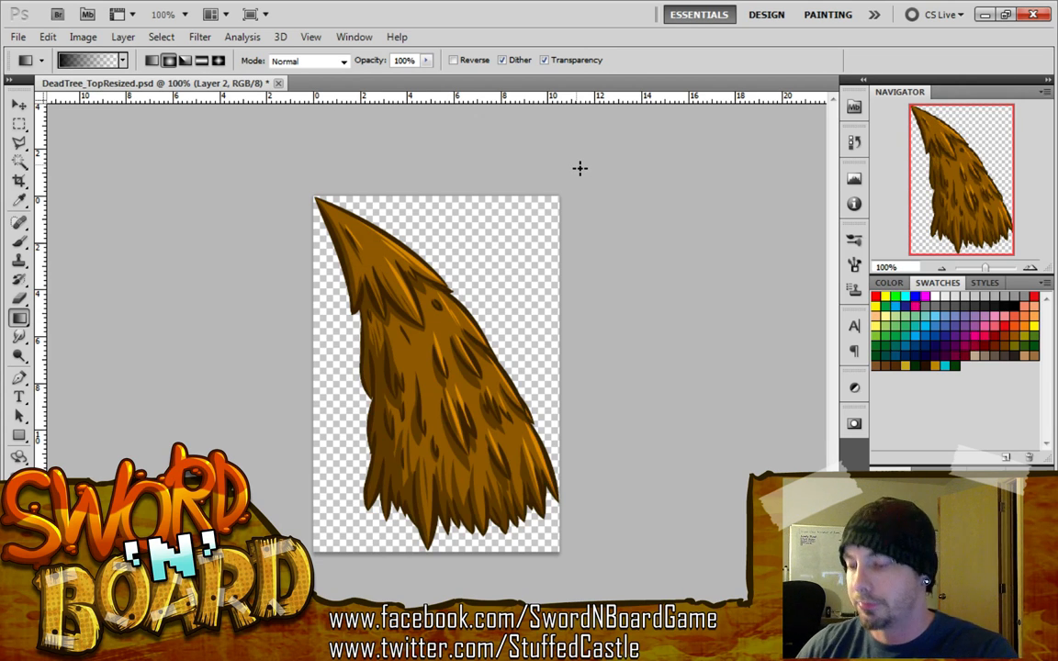
pyautogui.moveTo(363, 521); pyautogui.dragTo(555, 201)
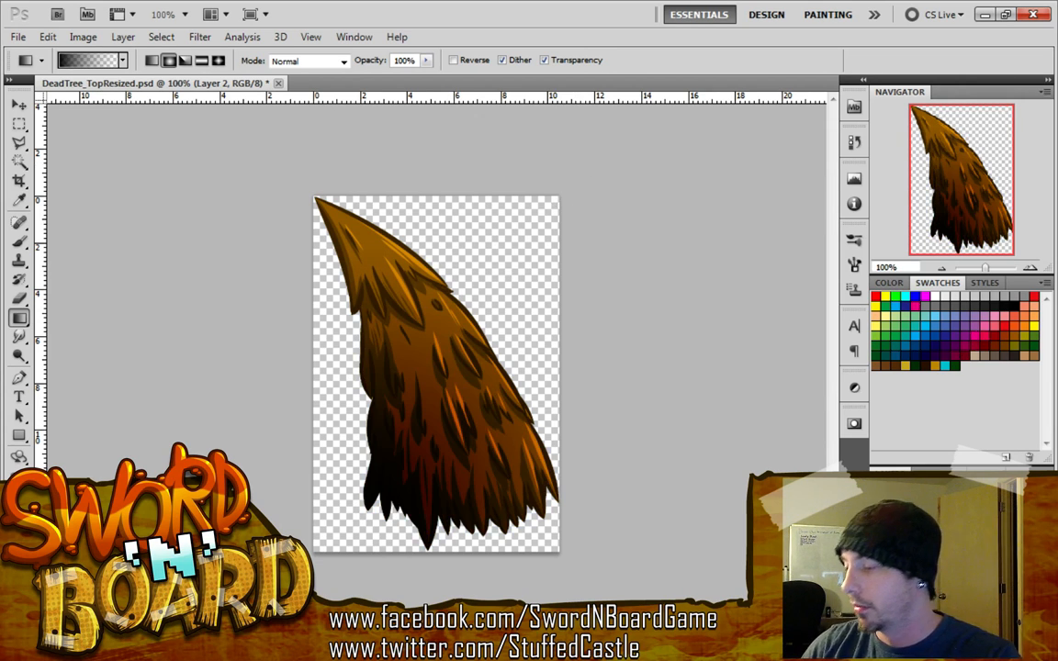
pyautogui.hotkey('ctrl', 'z')
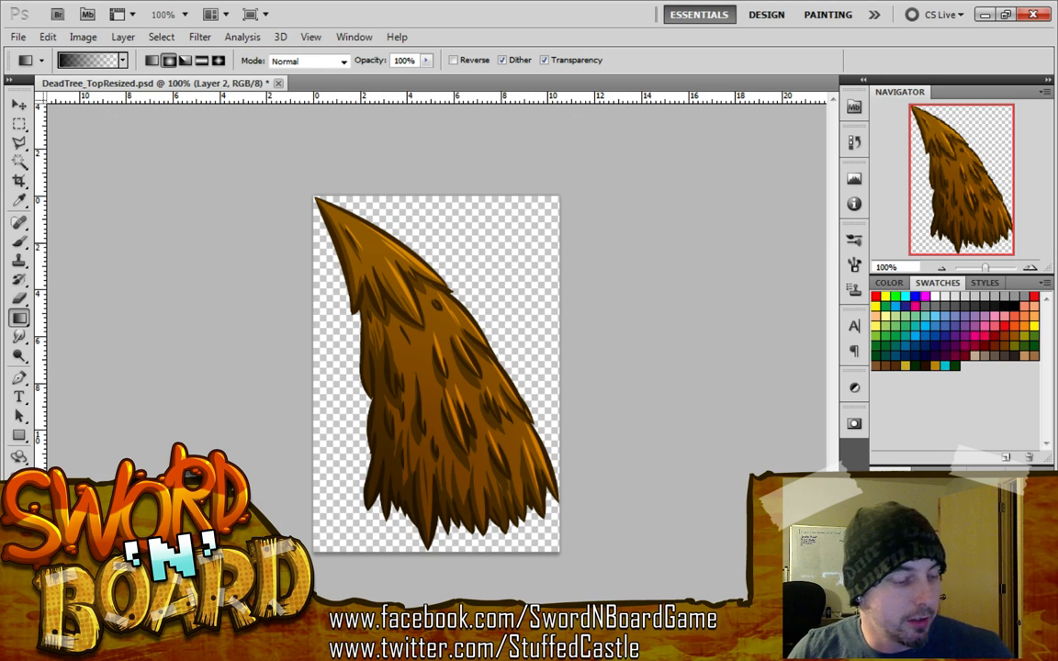
# Add a new layer above the shading layer, using the previous layer to create a clipping mask
pyautogui.hotkey('ctrl', 'shift', 'n')
pyautogui.click(595, 332)
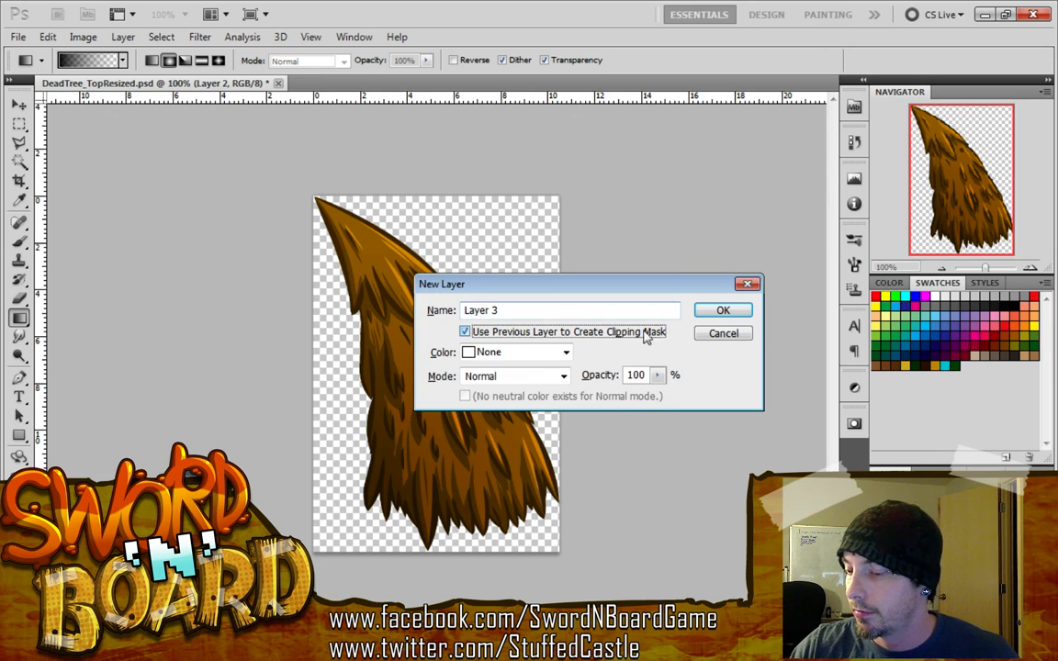
pyautogui.click(721, 310)
# Set the foreground colour to white and the new clipped layer's blend mode to Overlay, with the Gradient tool active
pyautogui.click(16, 551)
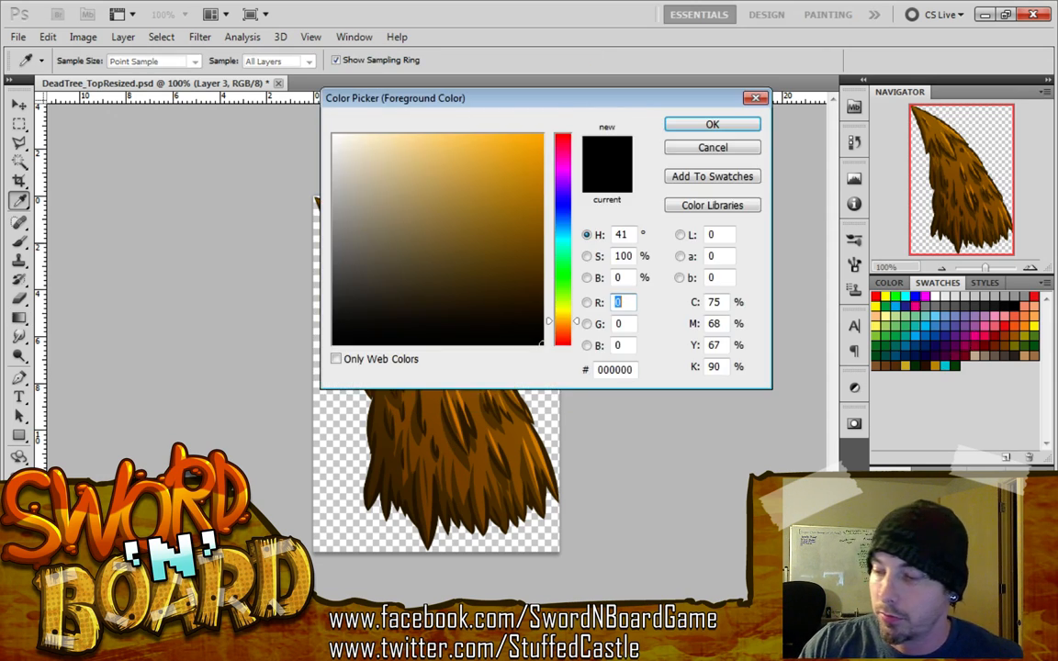
pyautogui.moveTo(435, 177); pyautogui.dragTo(329, 131)
pyautogui.click(714, 125)
pyautogui.press('g')
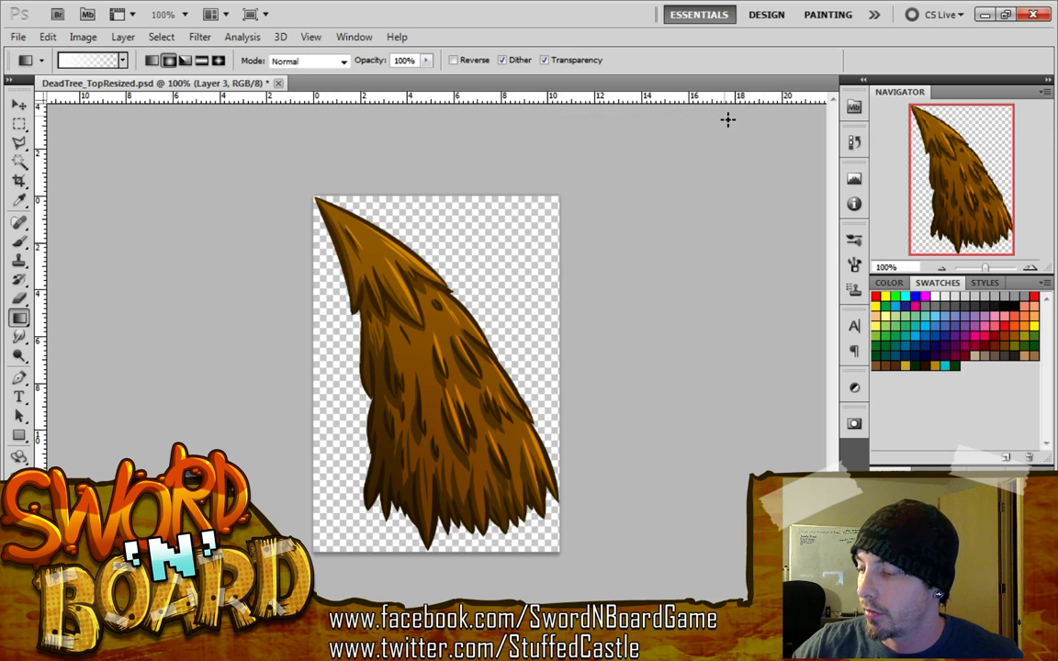
pyautogui.click(936, 428)
pyautogui.click(907, 267)
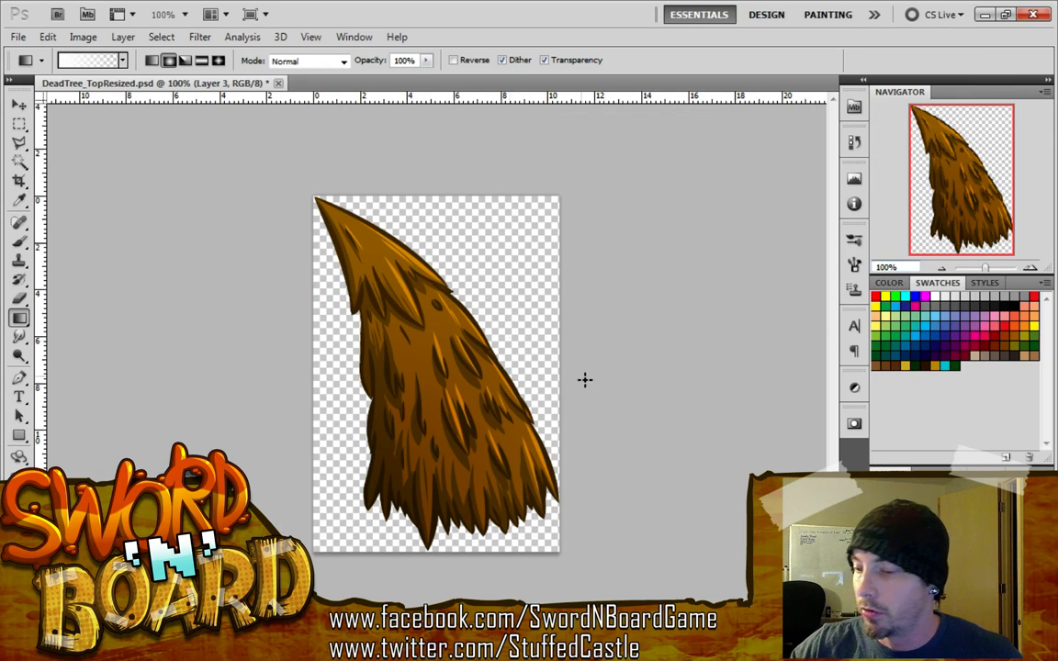
# Highlight the treetop's upper right edge with a white-to-transparent radial gradient, undoing stronger attempts until the light is subtle
pyautogui.moveTo(428, 209); pyautogui.dragTo(418, 308)
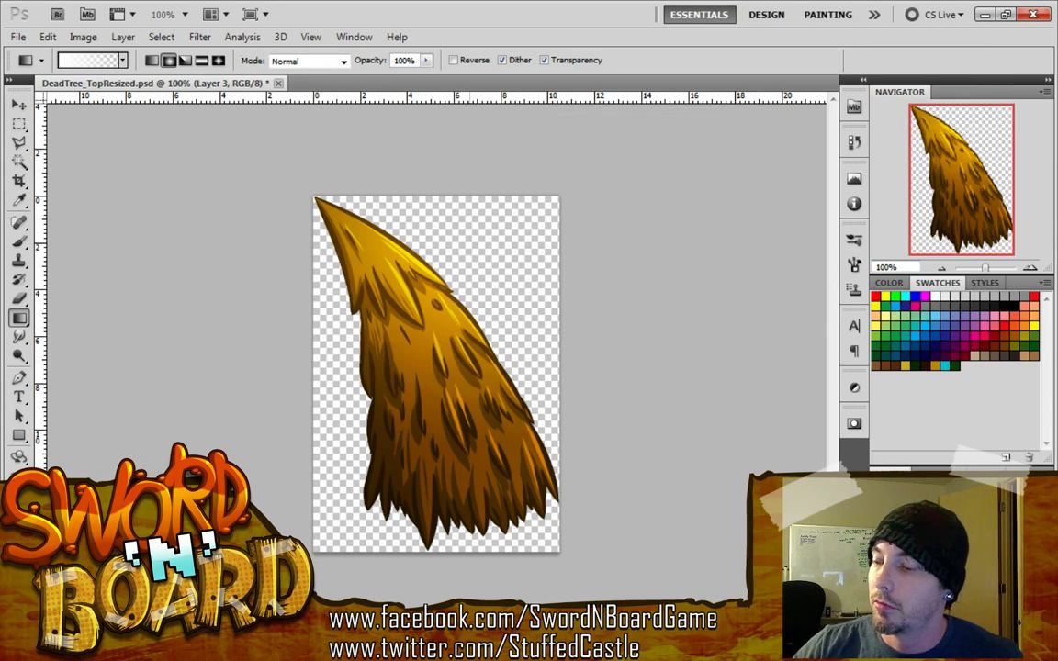
pyautogui.hotkey('ctrl', 'z')
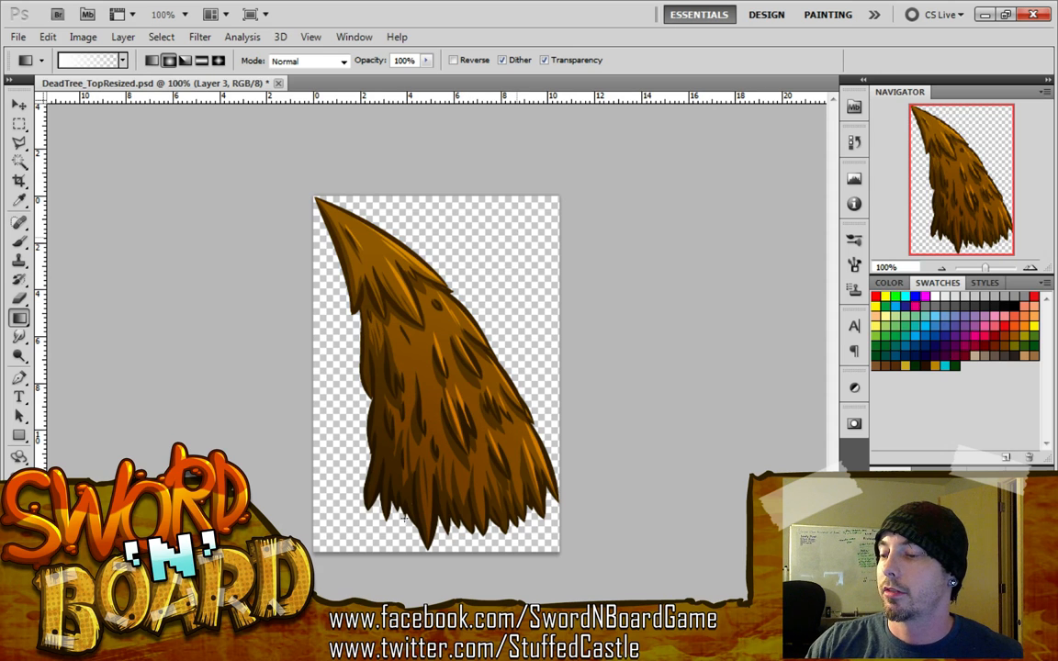
pyautogui.hotkey('ctrl', 'z')
pyautogui.hotkey('ctrl', 'z')
pyautogui.hotkey('ctrl', 'z')
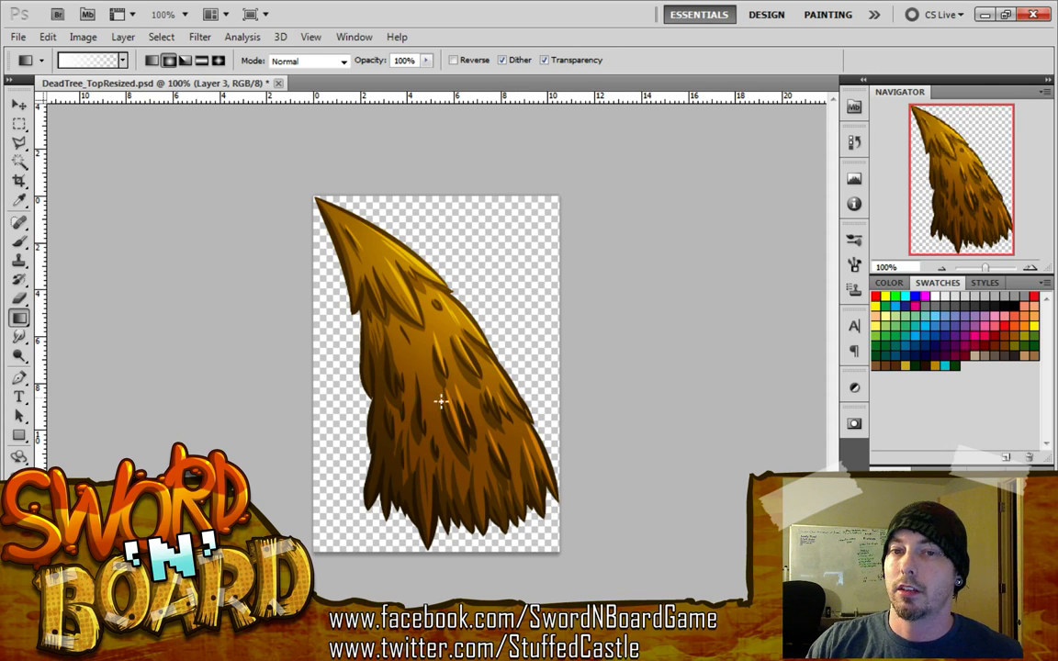
pyautogui.hotkey('ctrl', 'z')
pyautogui.hotkey('ctrl', 'z')
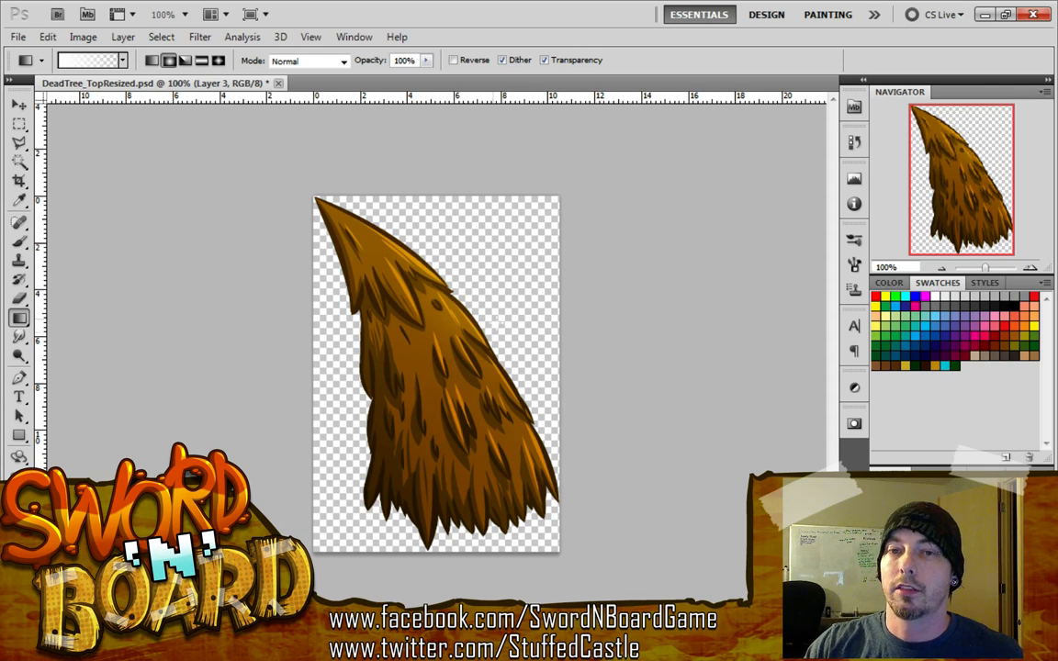
pyautogui.hotkey('ctrl', 'z')
pyautogui.moveTo(546, 222); pyautogui.dragTo(431, 408)
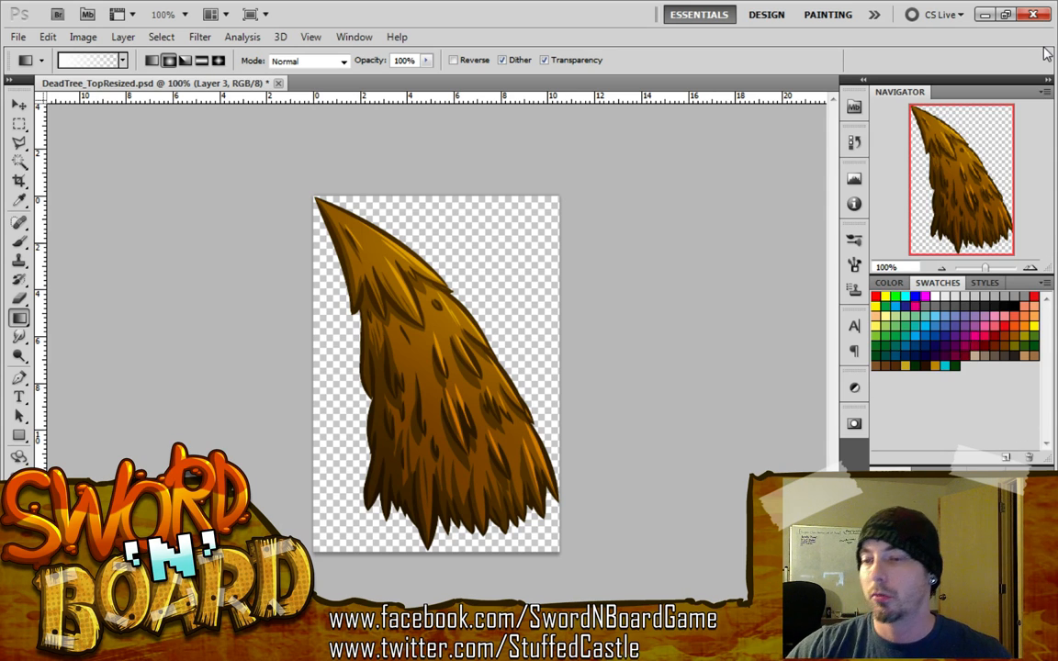
pyautogui.hotkey('ctrl', '-')
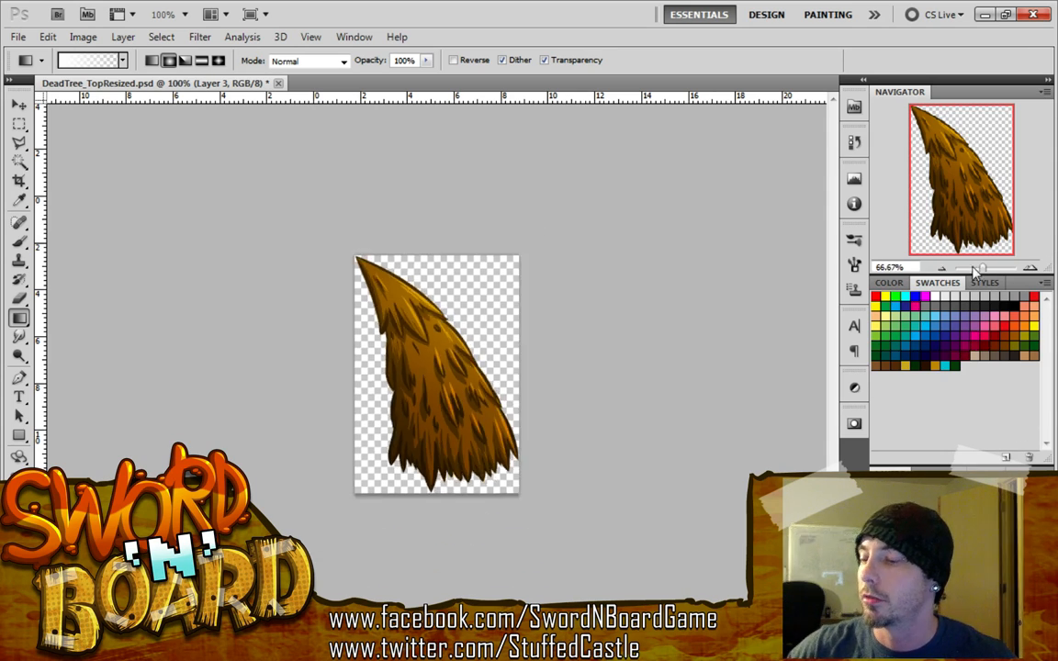
pyautogui.click(1031, 267)
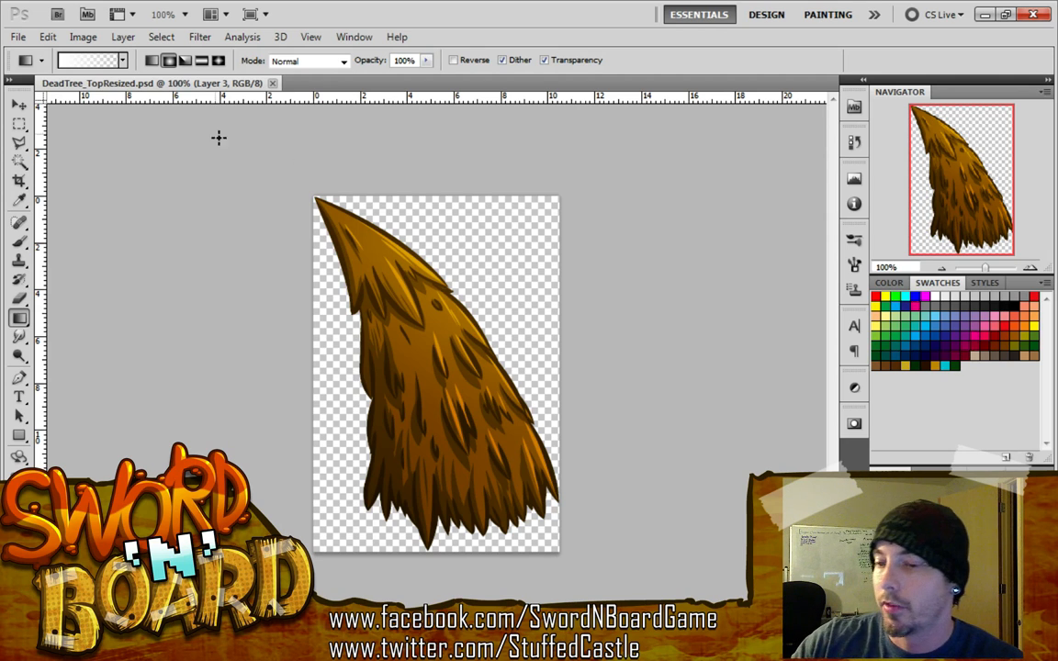
# Save a copy of the shaded treetop as DeadTree_TopResized.png in PNG format in the Sword 'N' Board folder
pyautogui.click(23, 41)
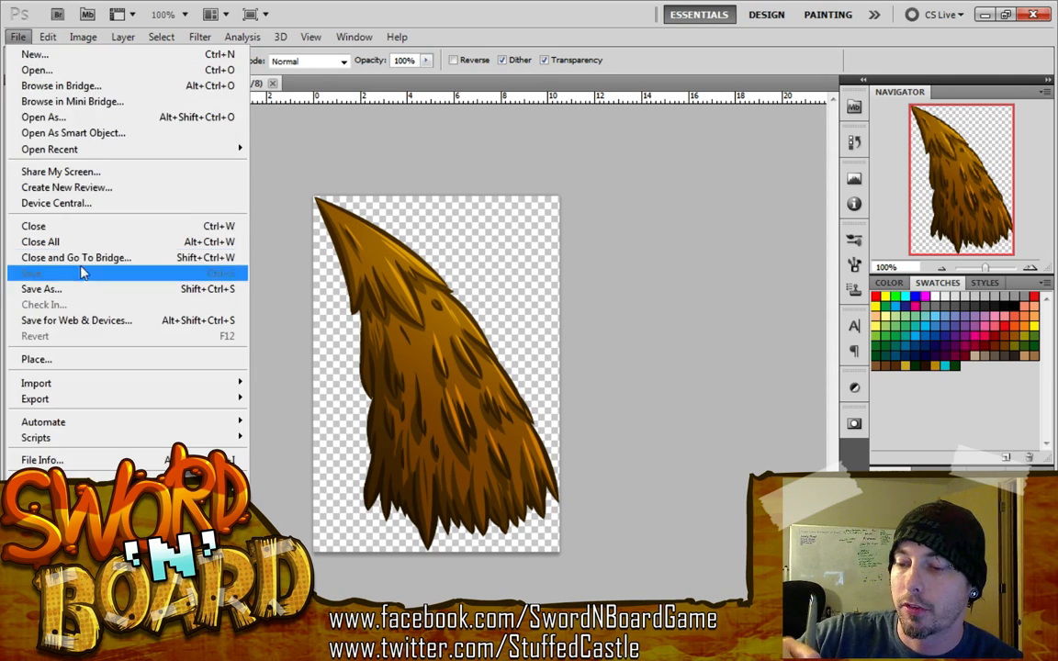
pyautogui.click(79, 289)
pyautogui.click(706, 457)
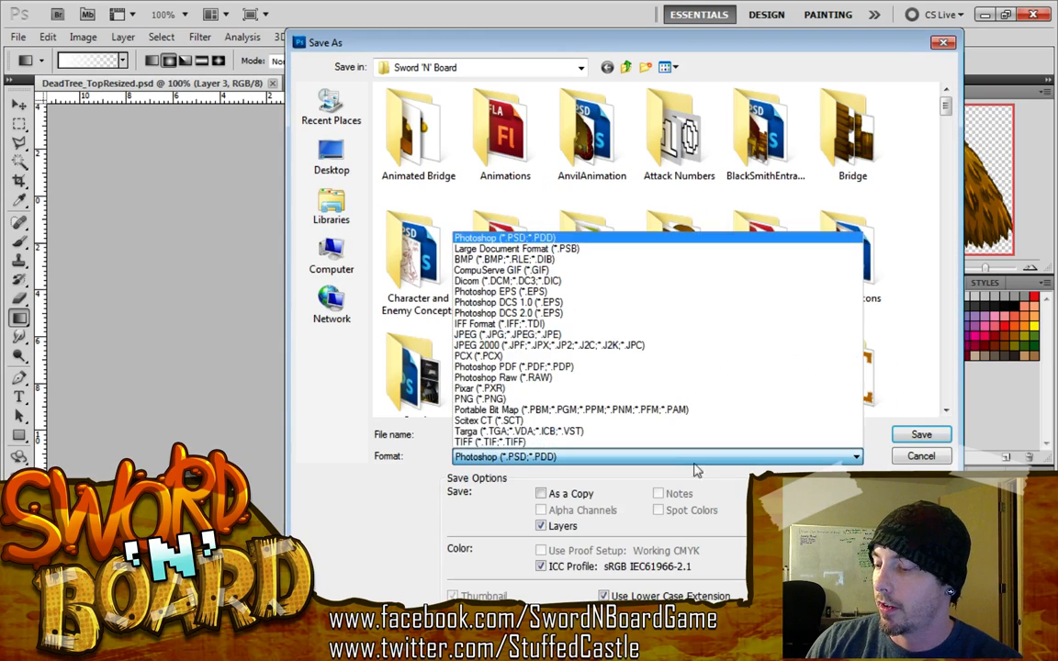
pyautogui.click(588, 365)
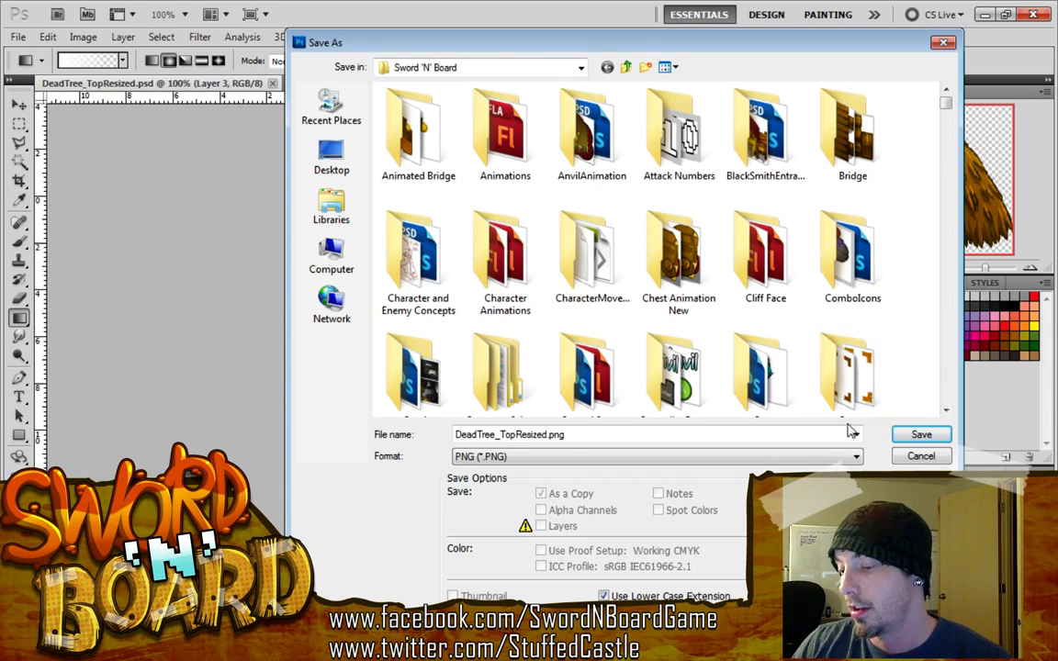
pyautogui.click(922, 437)
pyautogui.click(573, 221)
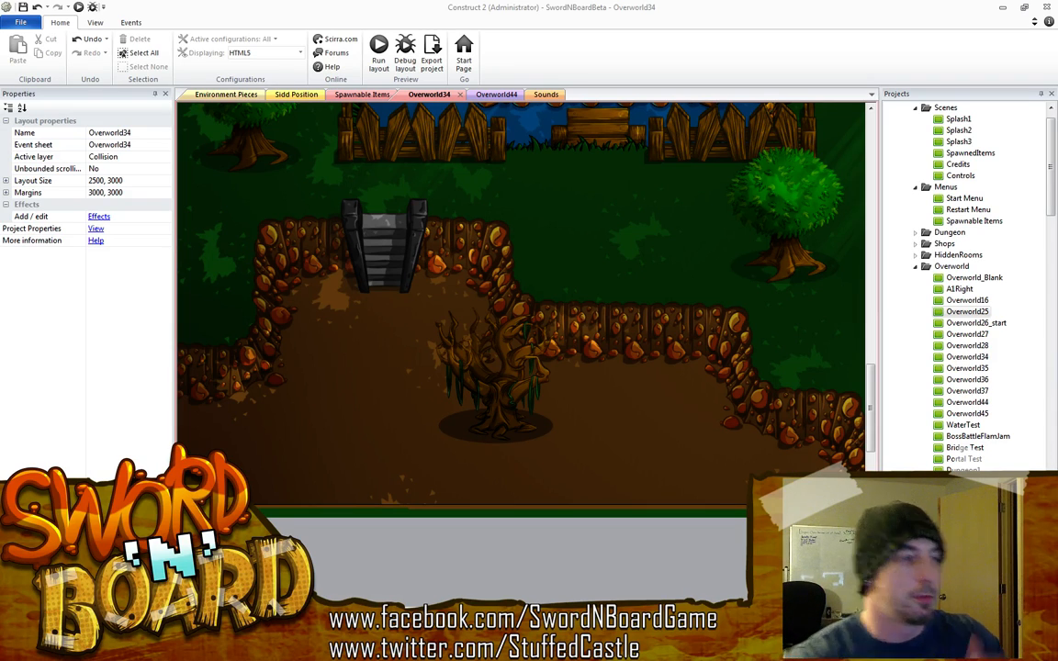
# Switch to Construct 2, check the existing dead tree in the Overworld34 layout and open the Environment Pieces layout
pyautogui.keyDown('ctrl'); pyautogui.scroll(-5, 536, 399); pyautogui.keyUp('ctrl')
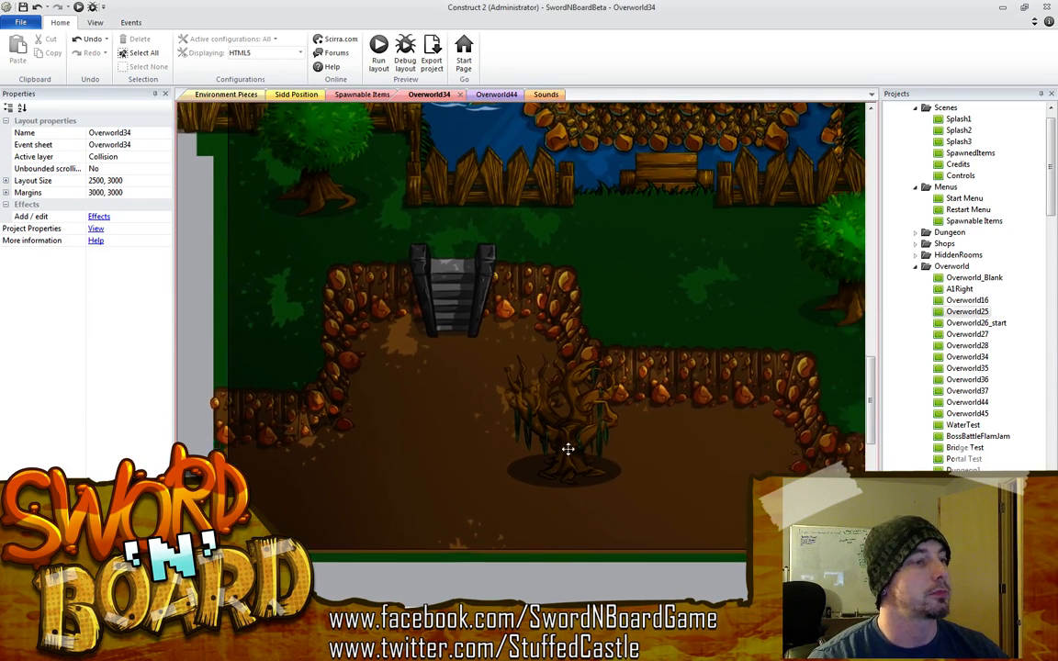
pyautogui.keyDown('ctrl'); pyautogui.scroll(6, 531, 402); pyautogui.keyUp('ctrl')
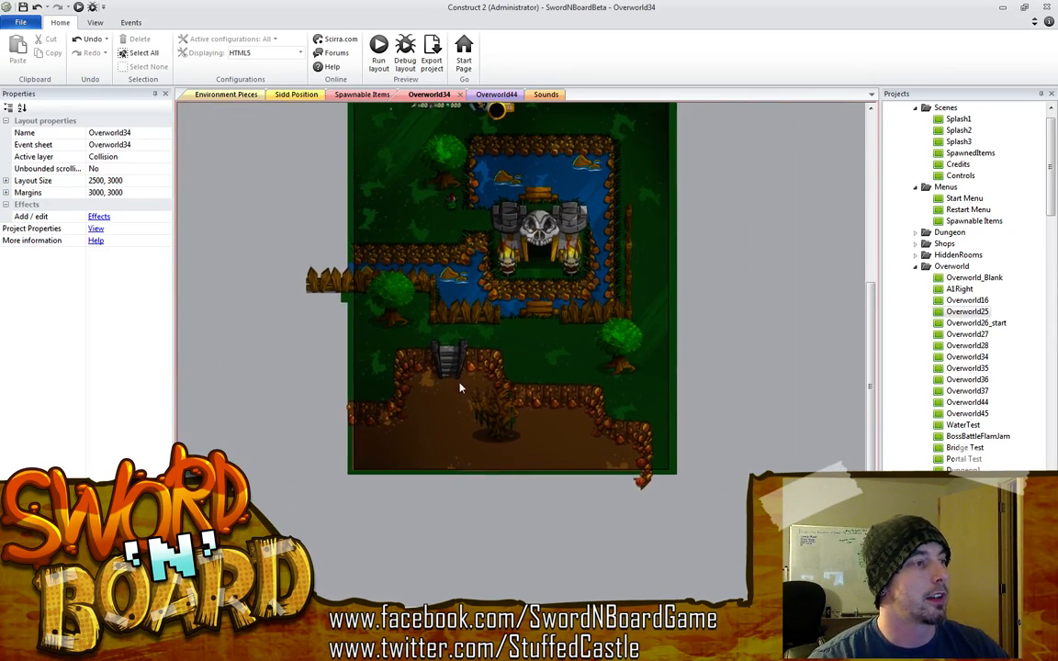
pyautogui.click(228, 95)
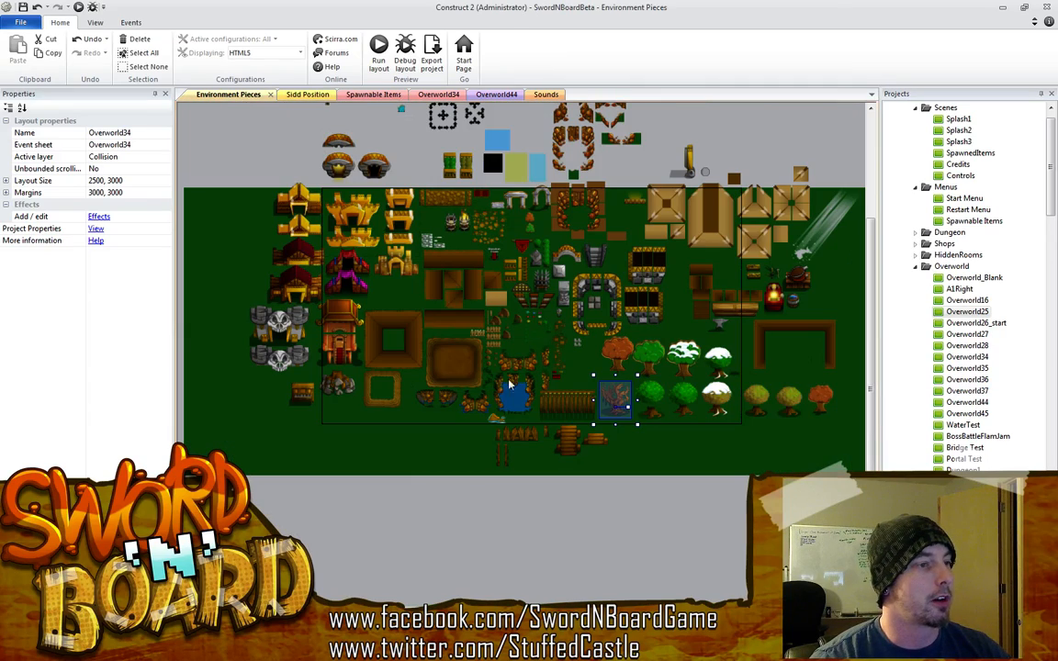
# Insert a new Sprite object on the empty green area below the tree rows in the Environment Pieces layout
pyautogui.keyDown('ctrl'); pyautogui.scroll(3, 530, 476); pyautogui.keyUp('ctrl')
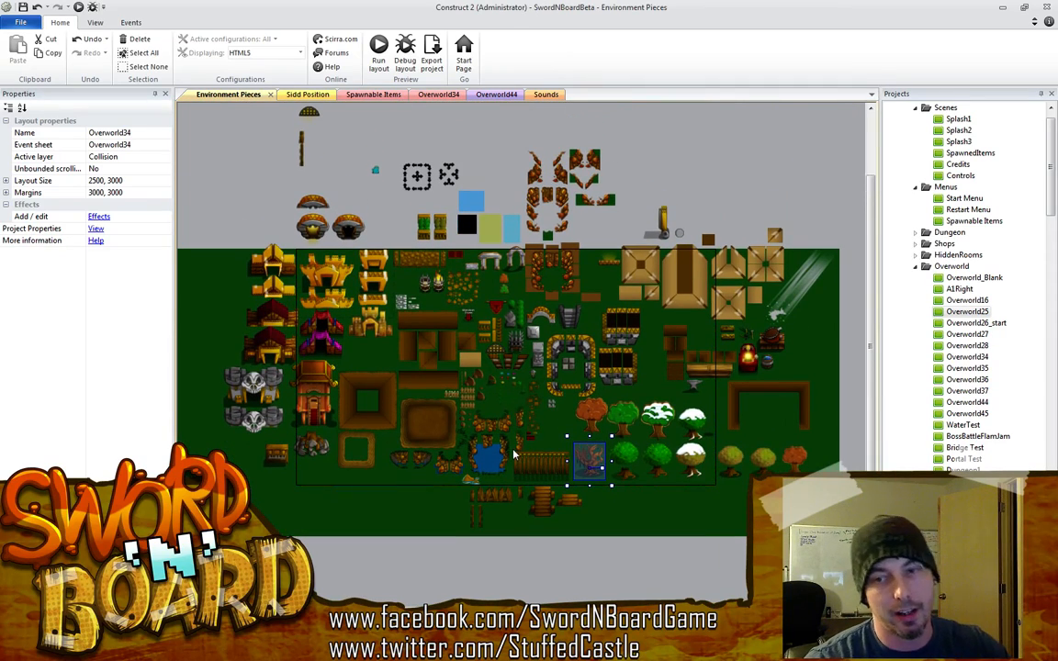
pyautogui.moveTo(444, 402); pyautogui.dragTo(377, 335, button='middle')
pyautogui.keyDown('ctrl'); pyautogui.scroll(5, 629, 449); pyautogui.keyUp('ctrl')
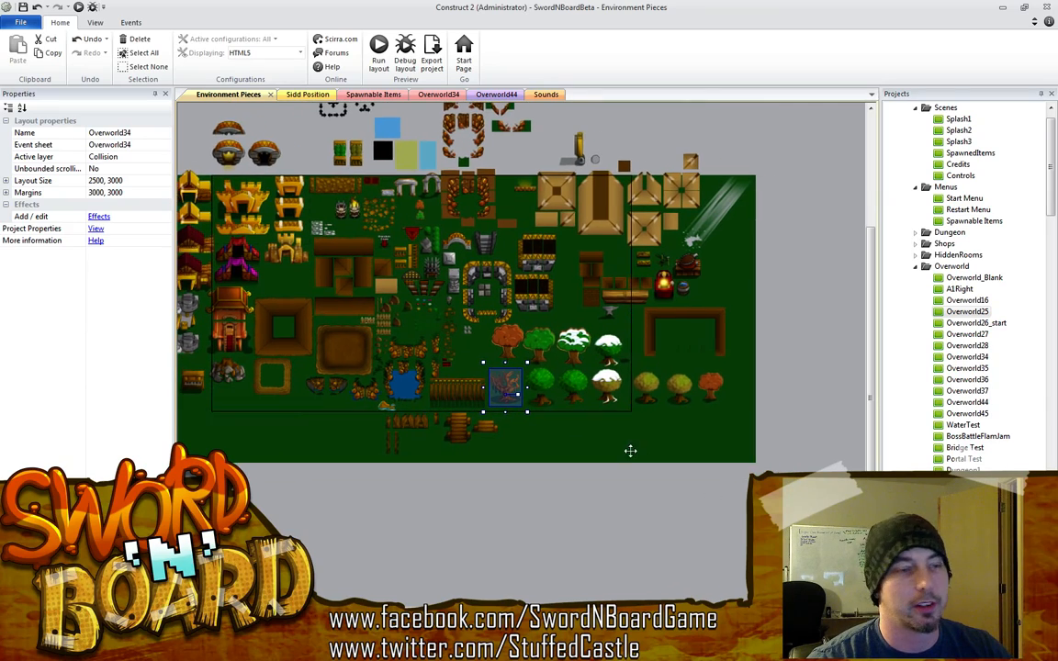
pyautogui.keyDown('ctrl'); pyautogui.scroll(-2, 599, 413); pyautogui.keyUp('ctrl')
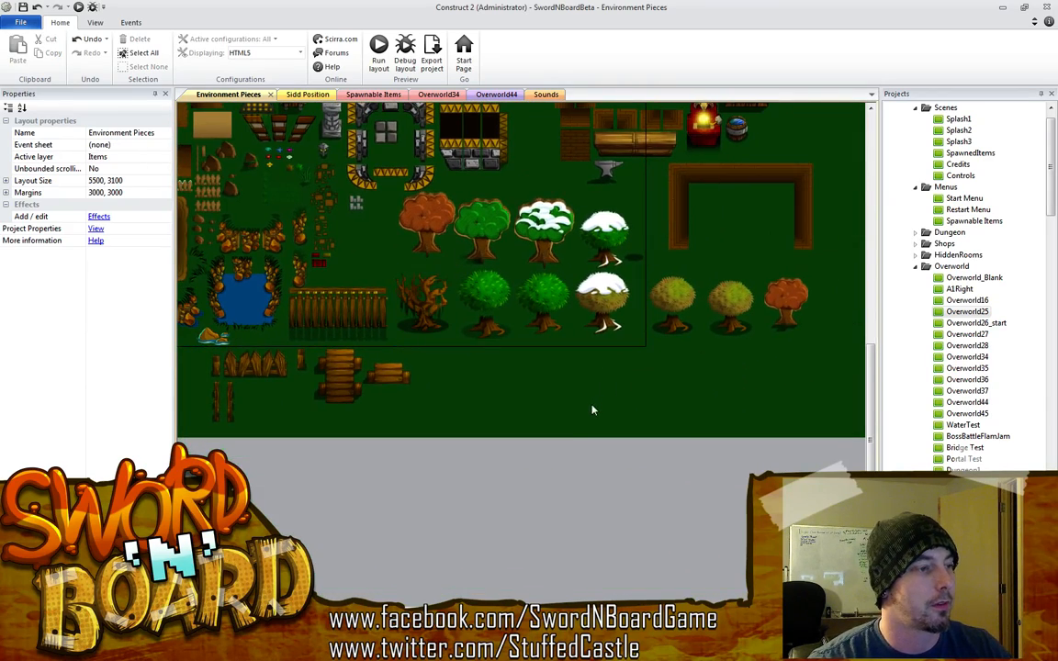
pyautogui.rightClick(577, 396)
pyautogui.click(615, 403)
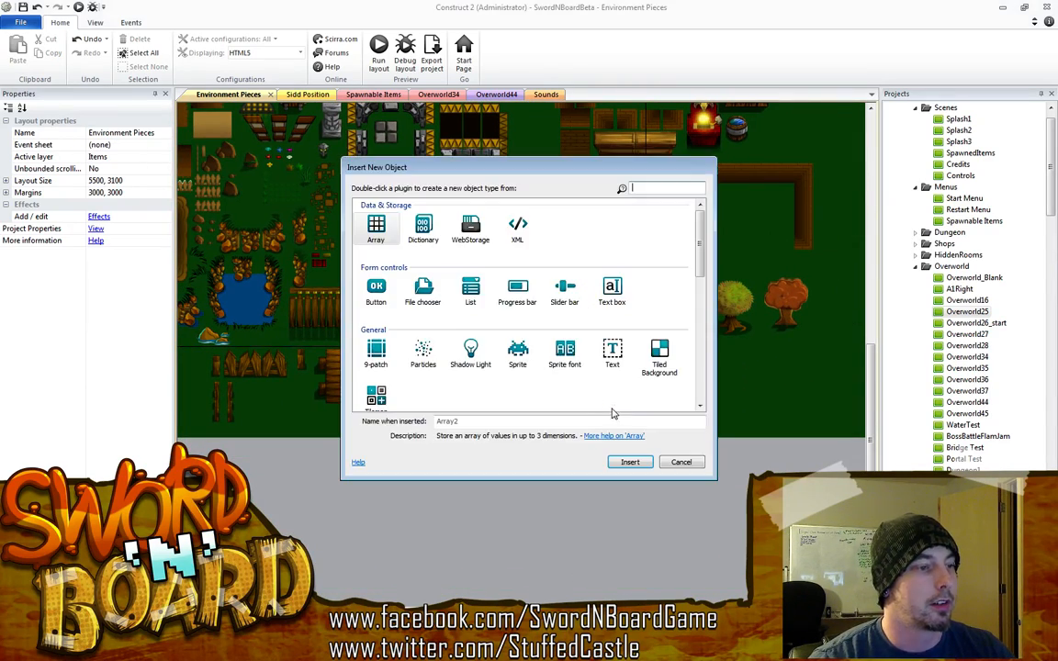
pyautogui.click(516, 354)
pyautogui.press('Return')
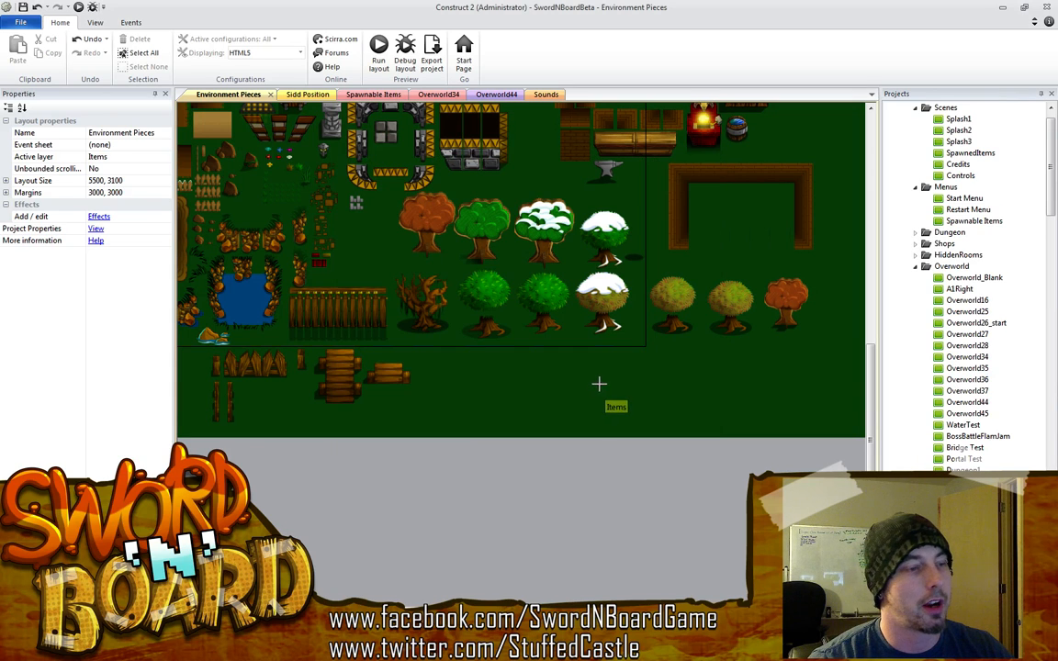
pyautogui.click(600, 383)
# Load the dead tree's trunk PNG from the Sword 'N' Board folder into the sprite and crop away its empty border
pyautogui.click(27, 46)
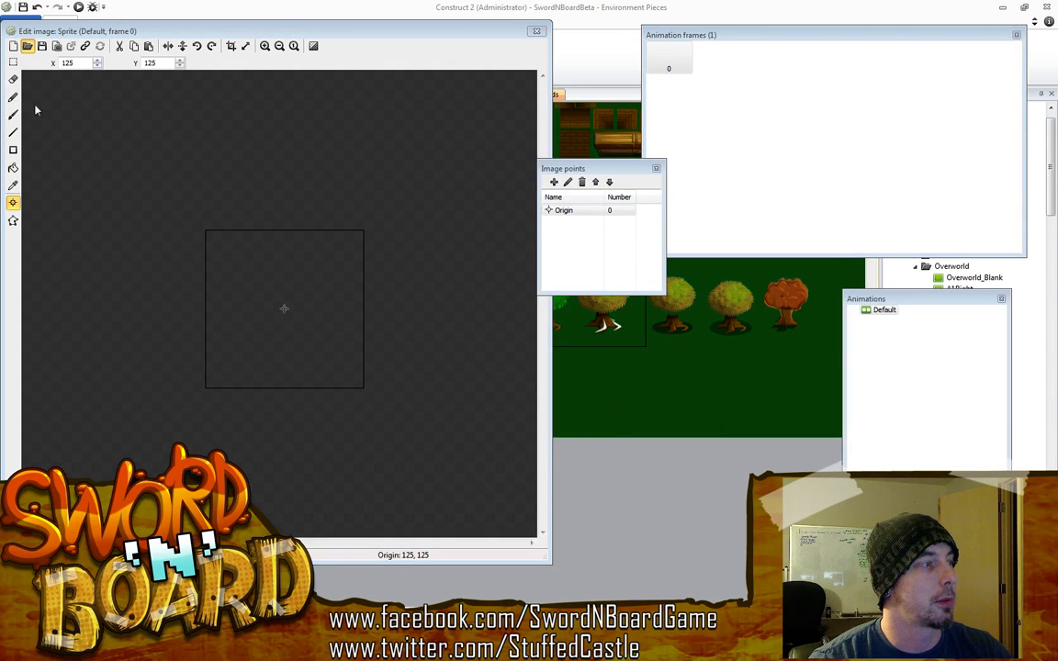
pyautogui.write('t')
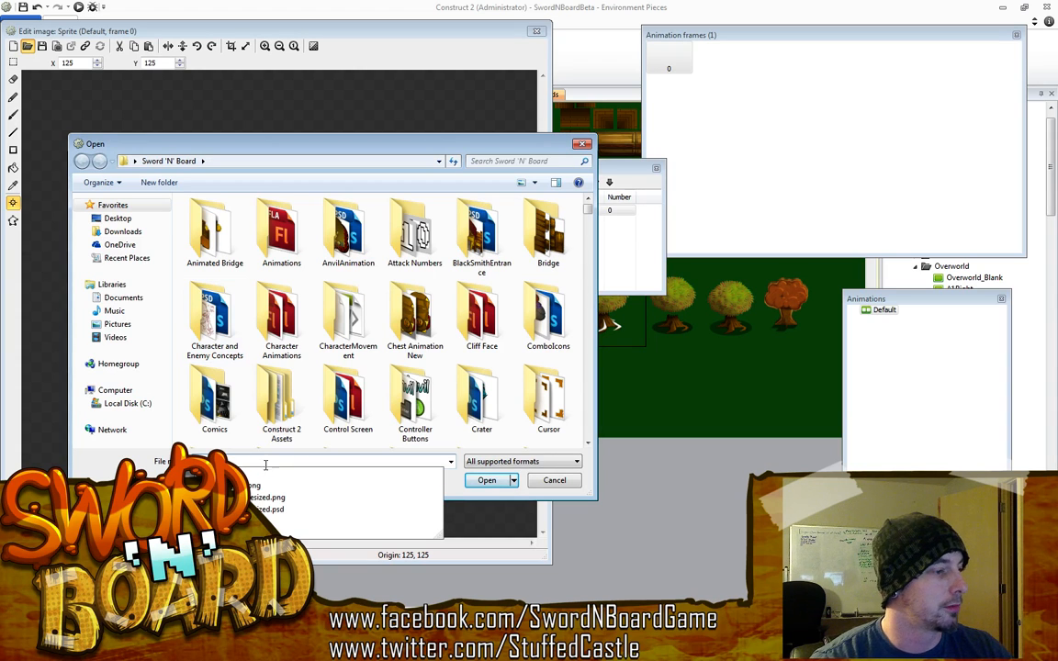
pyautogui.click(393, 526)
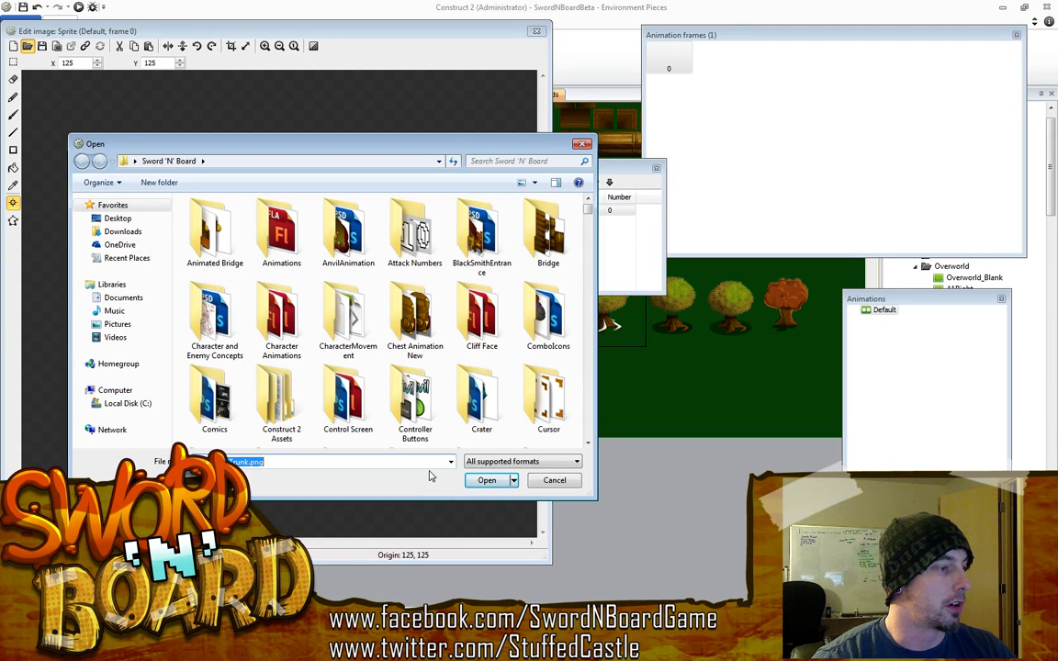
pyautogui.click(486, 480)
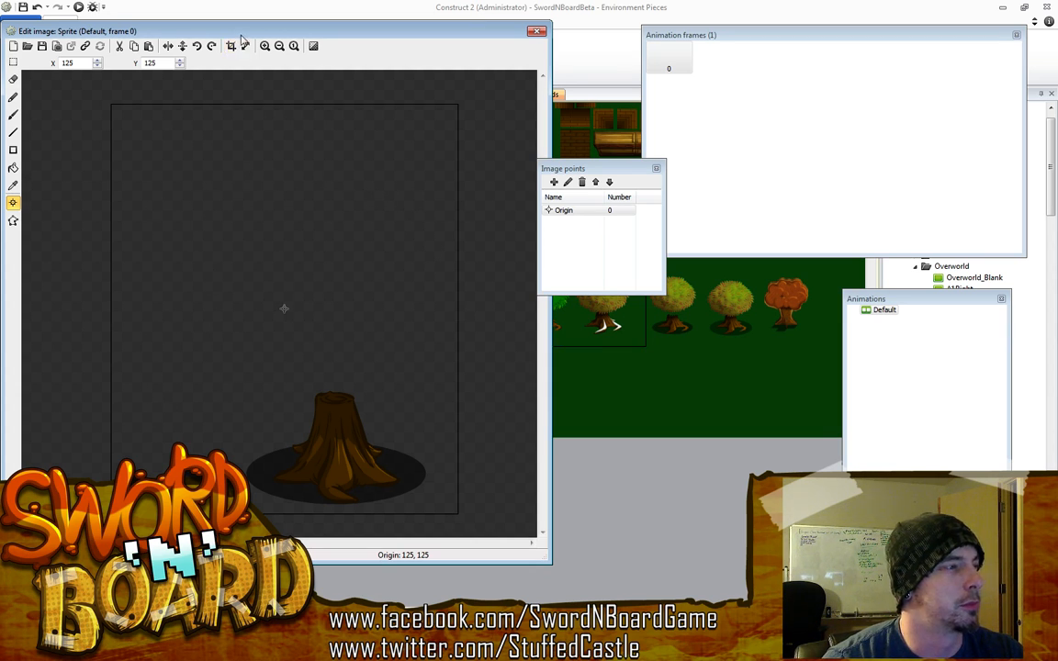
pyautogui.moveTo(232, 31); pyautogui.dragTo(257, 32)
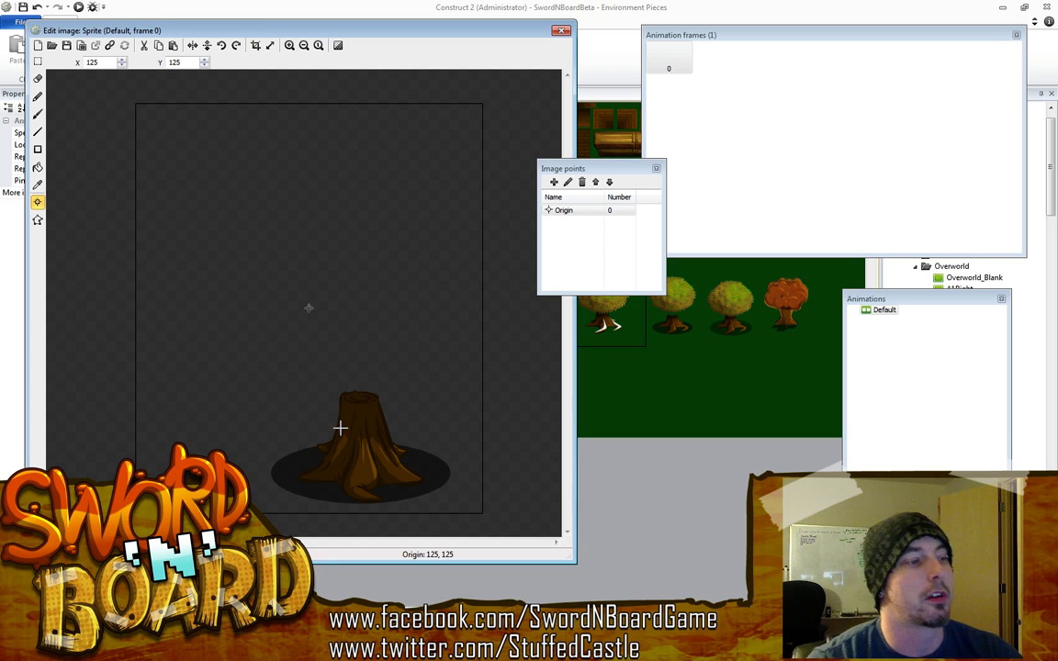
pyautogui.click(255, 46)
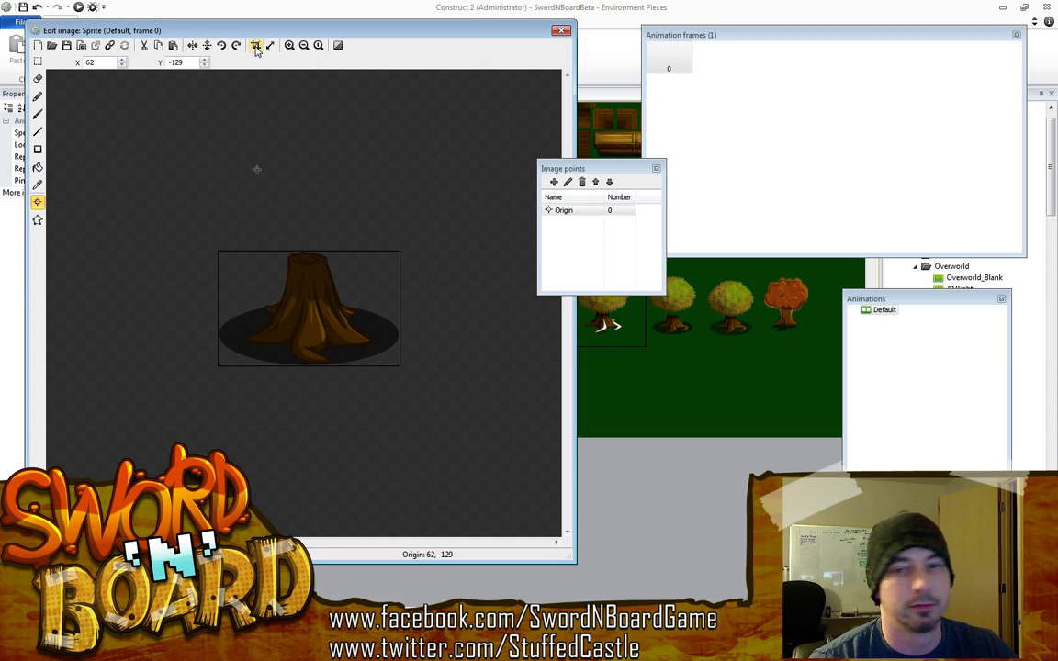
pyautogui.click(563, 33)
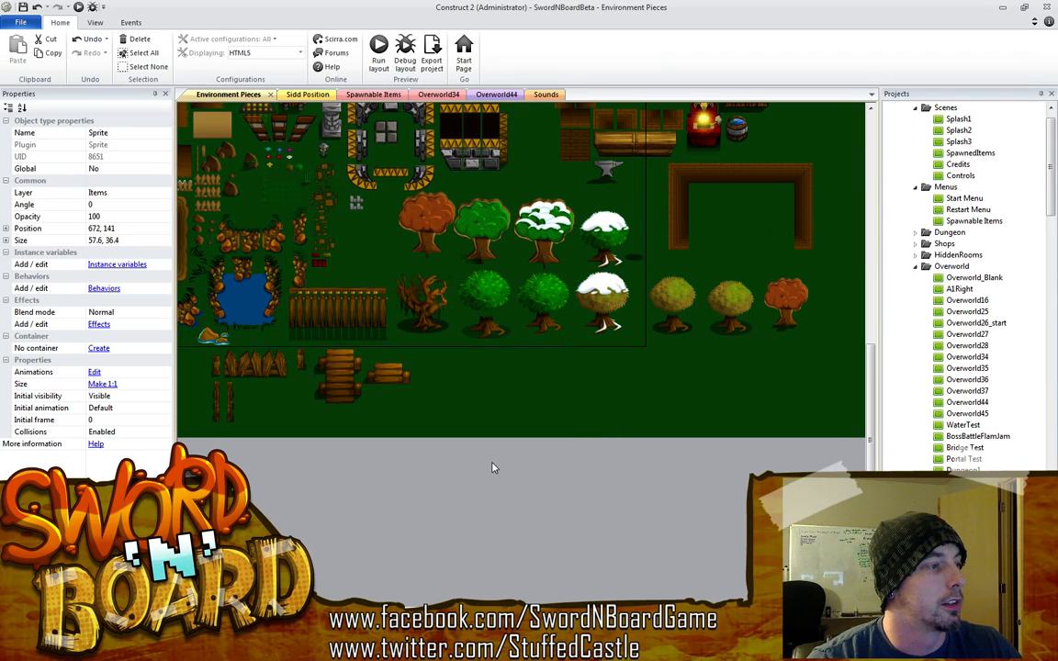
# Look over the Environment Pieces layout for the newly inserted trunk sprite
pyautogui.click(492, 468)
pyautogui.keyDown('ctrl'); pyautogui.scroll(-5, 484, 427); pyautogui.keyUp('ctrl')
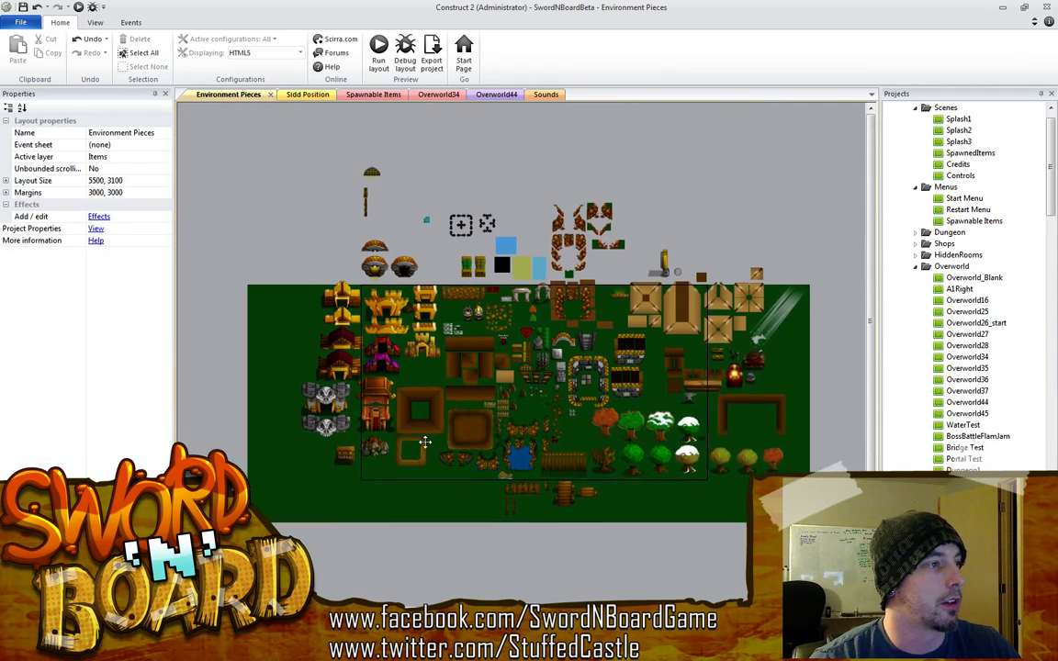
pyautogui.moveTo(439, 442); pyautogui.dragTo(450, 454, button='middle')
pyautogui.moveTo(588, 517); pyautogui.dragTo(514, 431, button='middle')
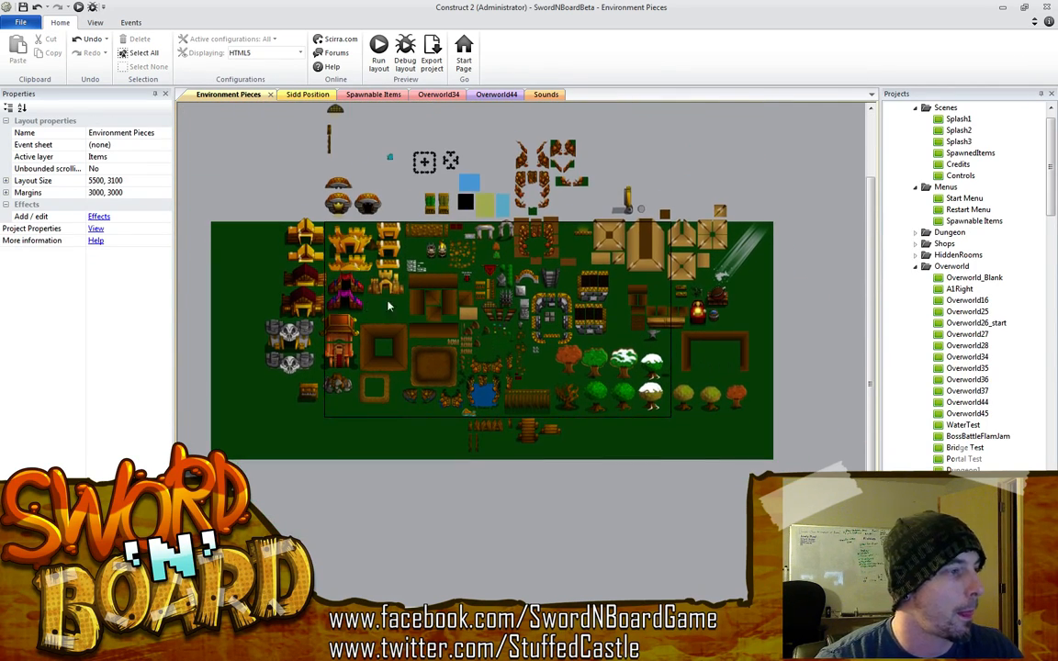
pyautogui.keyDown('ctrl'); pyautogui.scroll(5, 640, 449); pyautogui.keyUp('ctrl')
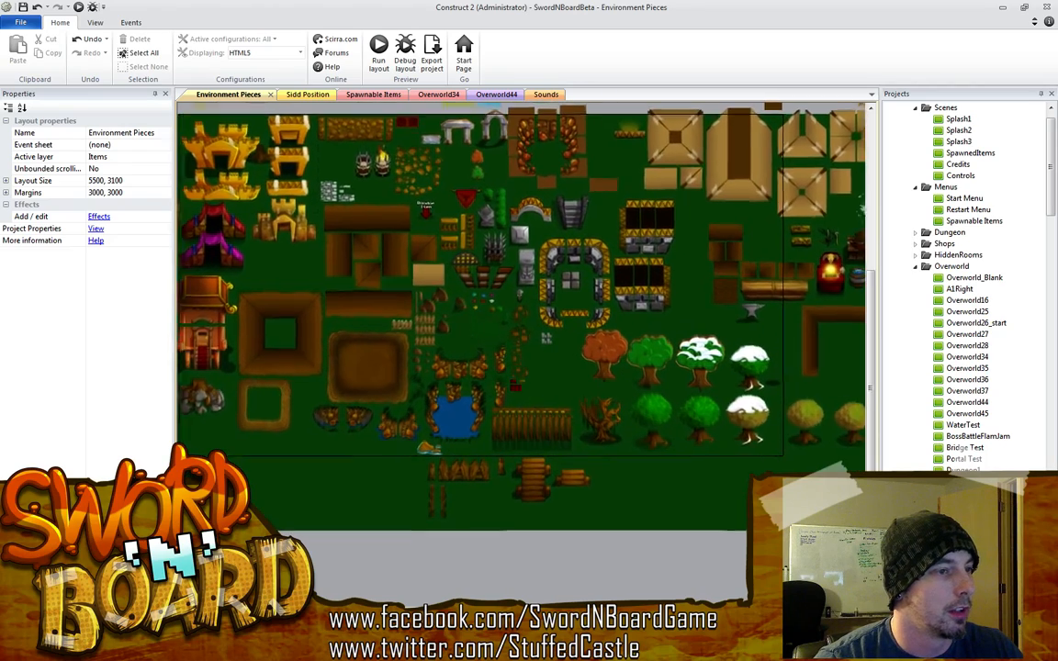
pyautogui.moveTo(643, 432); pyautogui.dragTo(580, 347, button='middle')
pyautogui.keyDown('ctrl'); pyautogui.scroll(4, 537, 347); pyautogui.keyUp('ctrl')
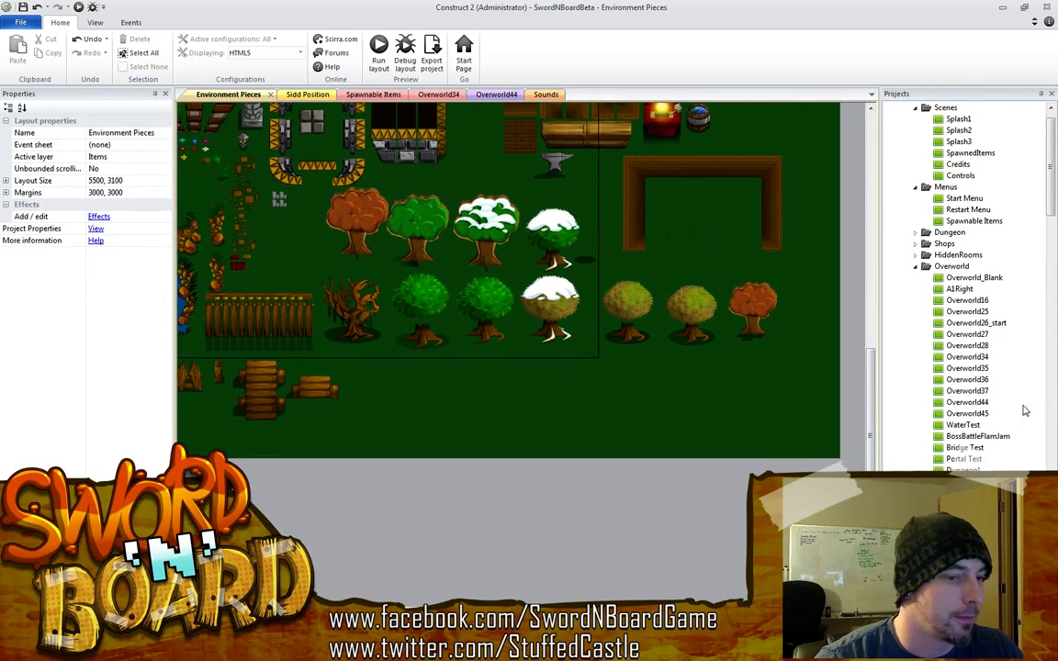
# Find the trunk's Sprite object type in the project and place an instance below the snow-topped tree, at about 4870, 2857
pyautogui.scroll(-15, 1024, 411)
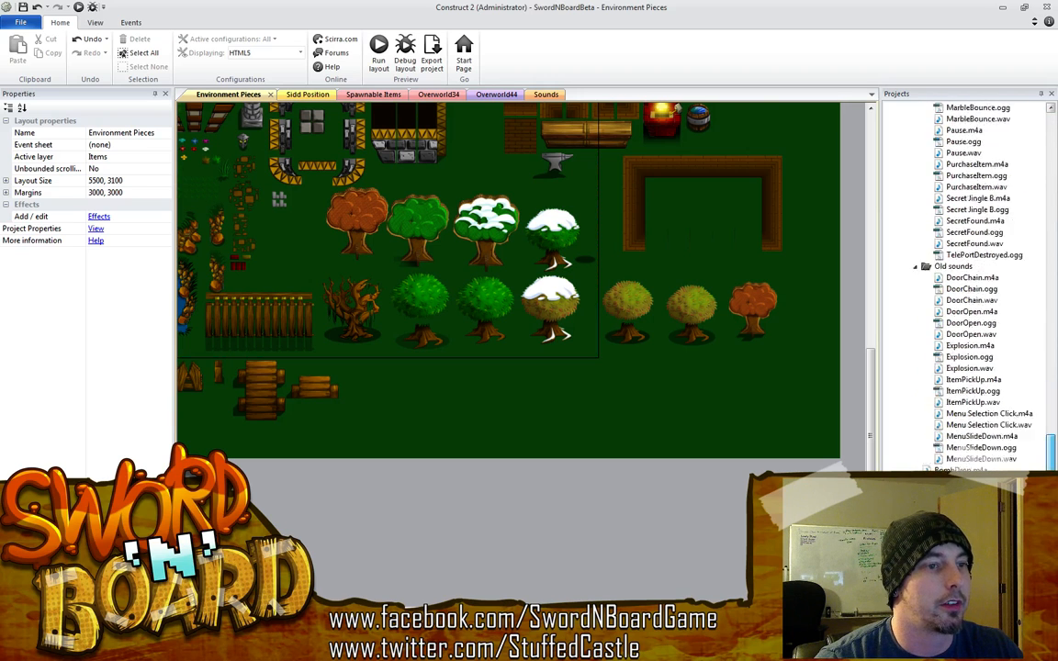
pyautogui.scroll(8, 1006, 426)
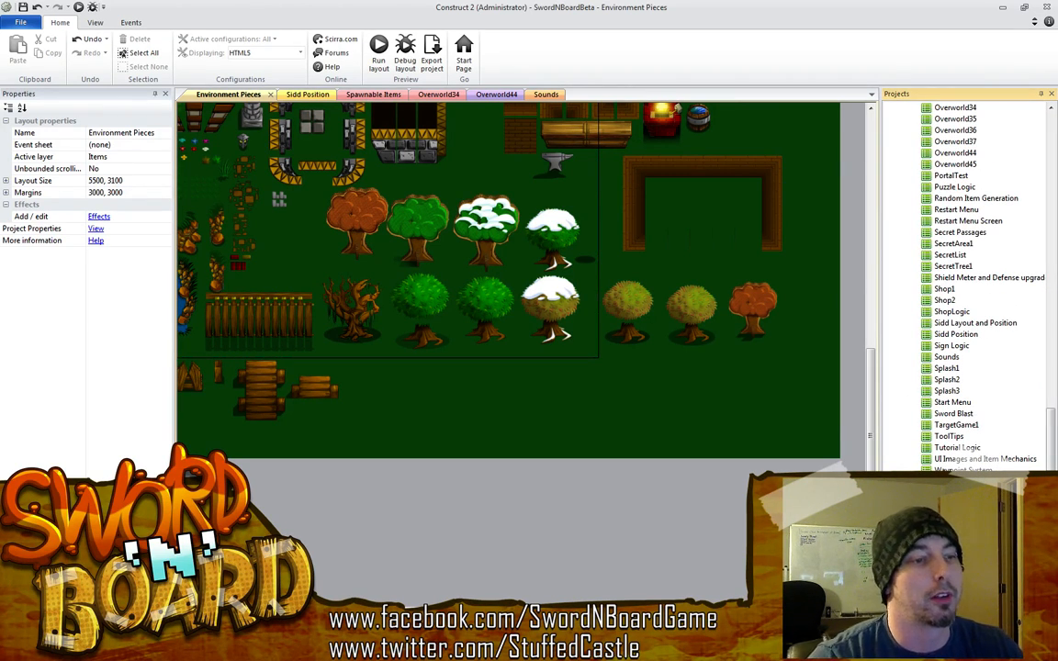
pyautogui.scroll(10, 973, 285)
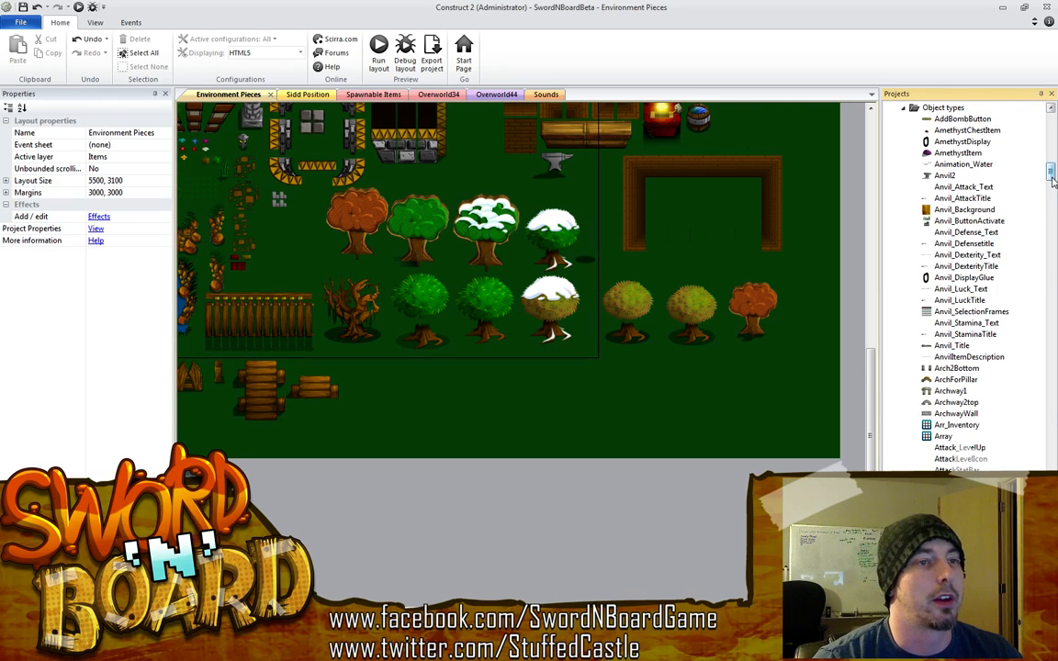
pyautogui.moveTo(1051, 171); pyautogui.dragTo(1053, 436)
pyautogui.scroll(-15, 1053, 436)
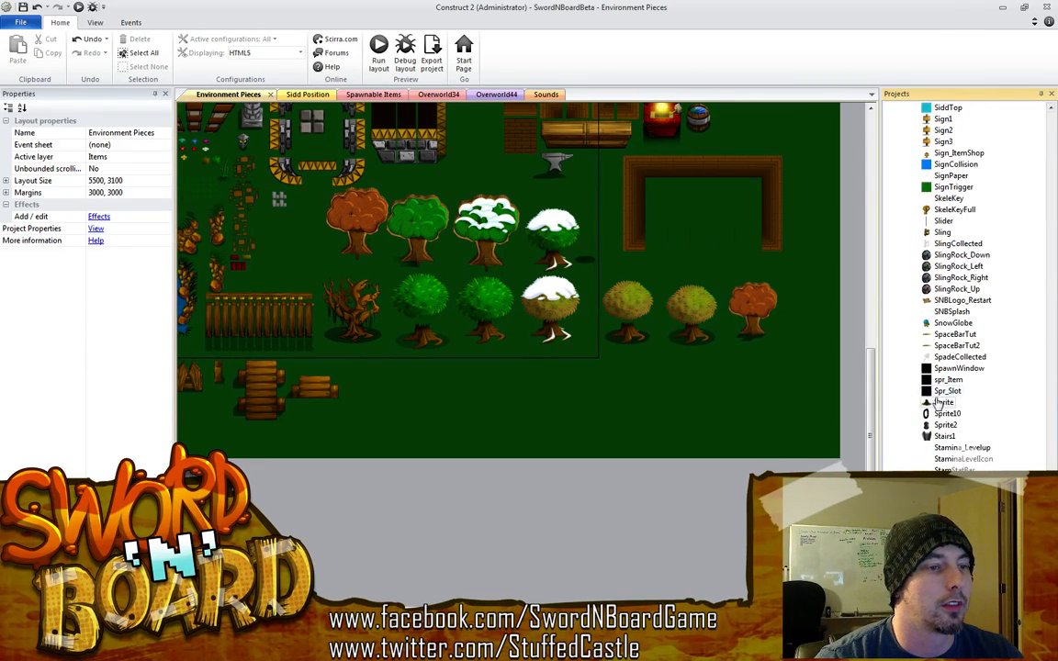
pyautogui.moveTo(938, 402); pyautogui.dragTo(429, 318)
pyautogui.keyDown('ctrl'); pyautogui.scroll(5, 603, 444); pyautogui.keyUp('ctrl')
pyautogui.click(617, 433)
pyautogui.click(428, 428)
pyautogui.click(428, 326)
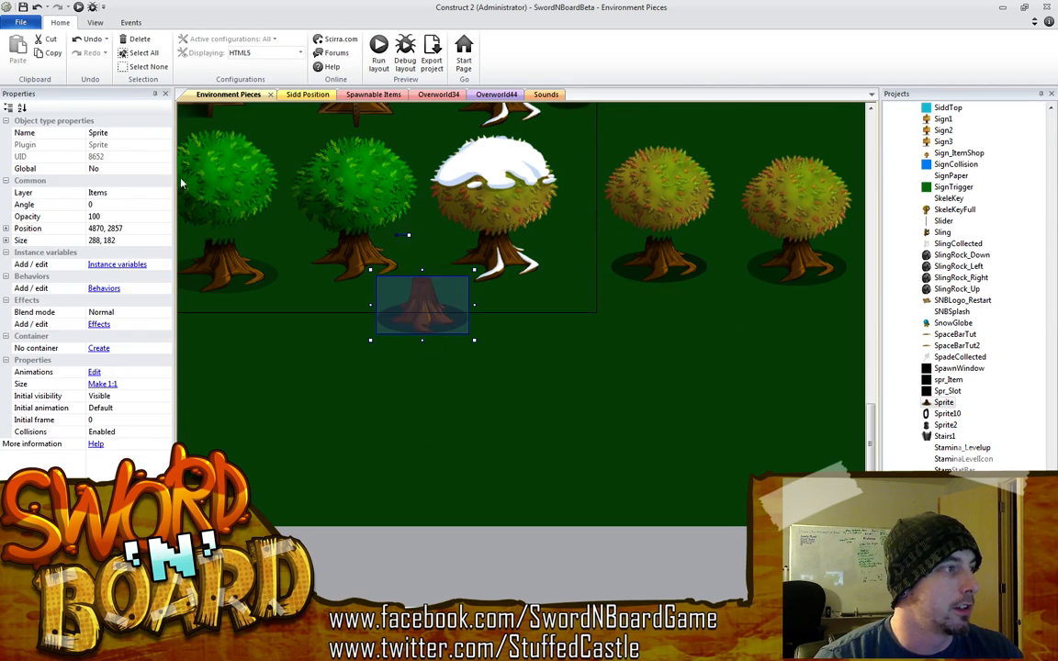
# Rename the trunk sprite as DeadTree_Trunk
pyautogui.click(129, 133)
pyautogui.write('DeadTree_Tr')
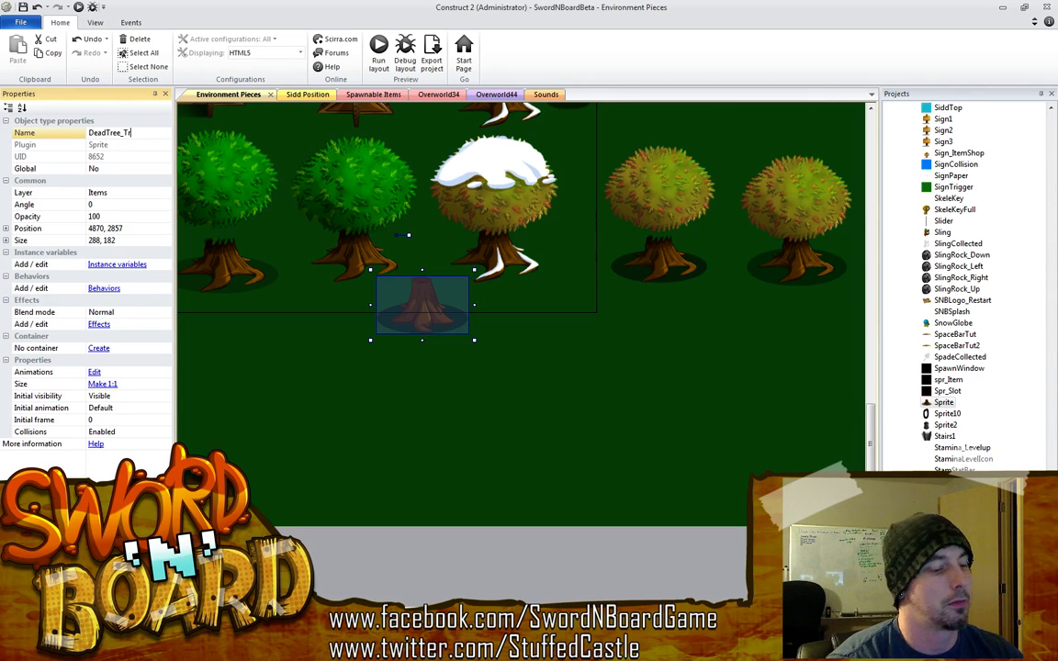
pyautogui.write('unk')
pyautogui.press('Return')
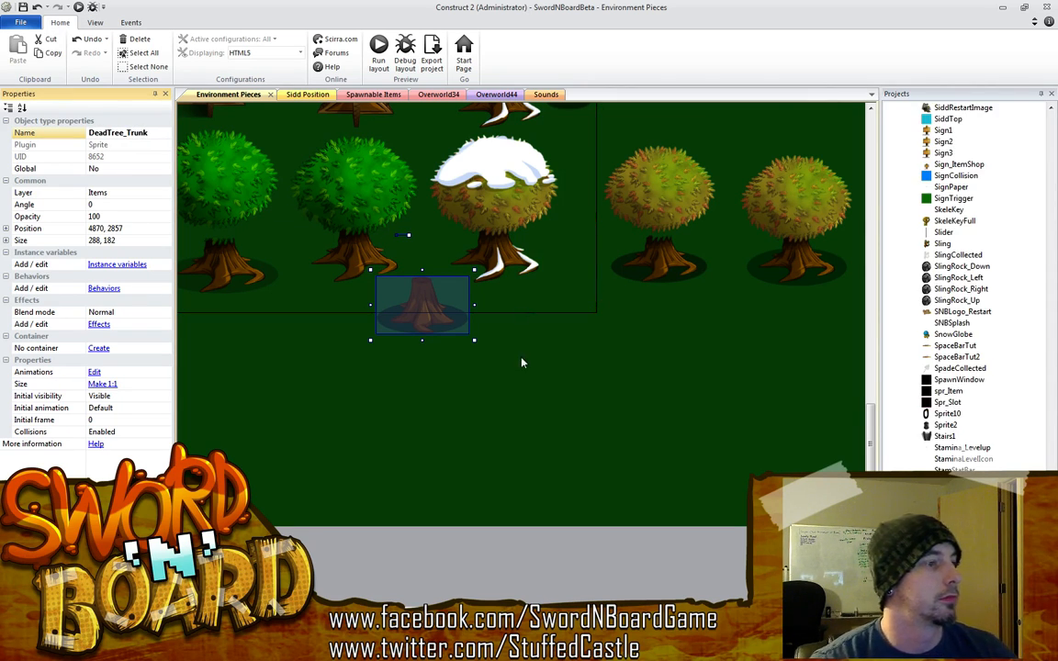
# Move the trunk below the green trees, beside the wooden bridge pieces, at about 4201, 3089
pyautogui.click(481, 426)
pyautogui.moveTo(481, 426); pyautogui.dragTo(666, 469, button='middle')
pyautogui.moveTo(621, 365); pyautogui.dragTo(417, 448)
pyautogui.keyDown('ctrl'); pyautogui.scroll(-4, 543, 400); pyautogui.keyUp('ctrl')
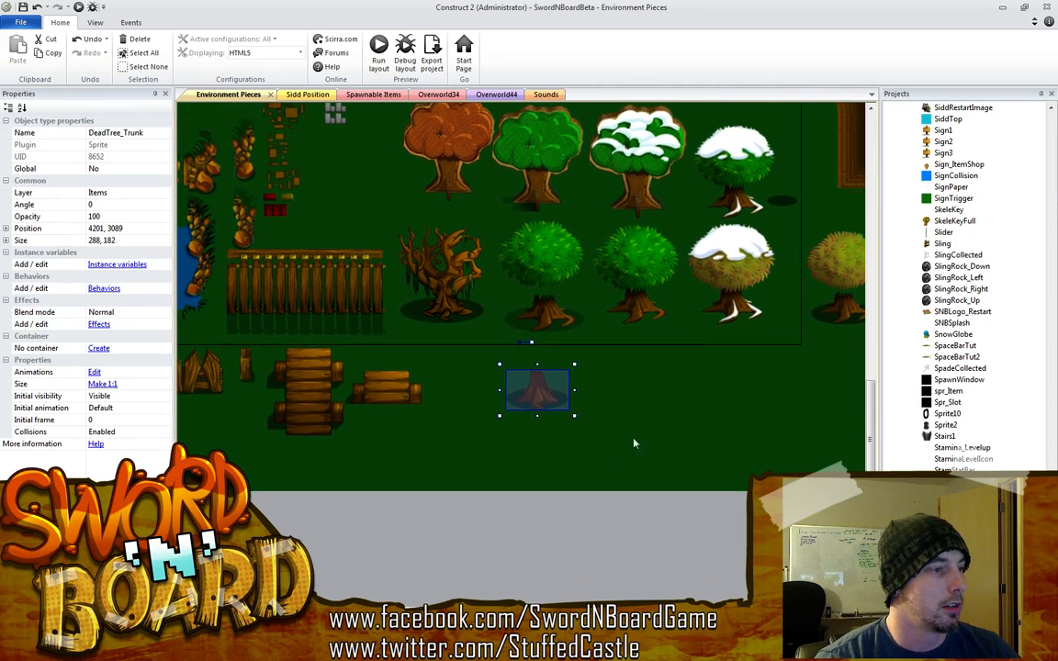
# Insert another Sprite object beside the trunk and load DeadTree_TopResized.png as its image
pyautogui.rightClick(643, 406)
pyautogui.click(686, 413)
pyautogui.click(514, 359)
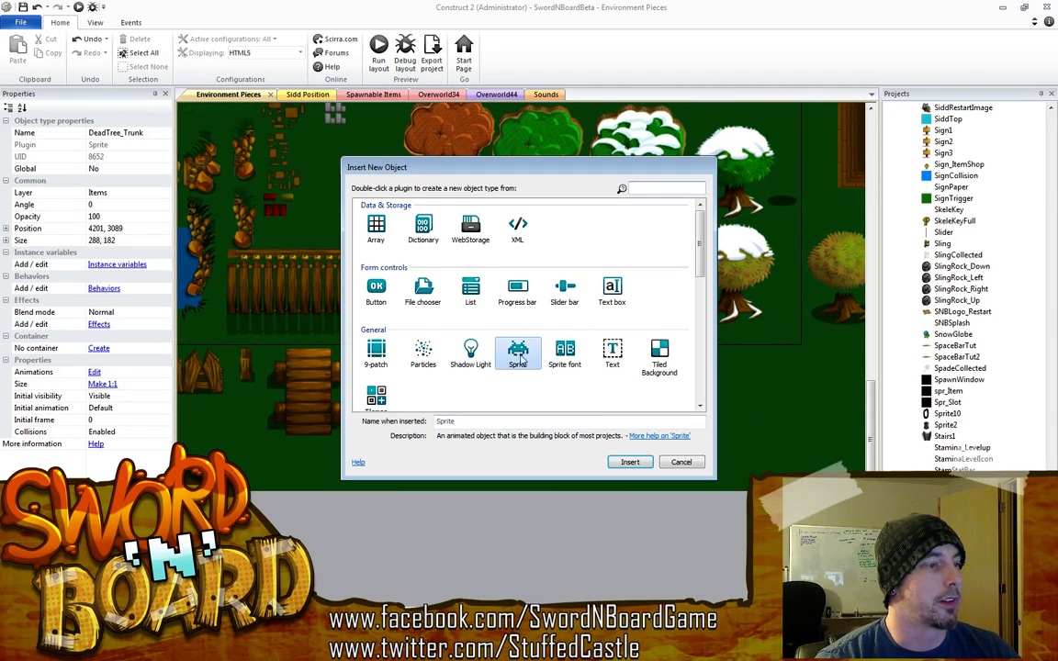
pyautogui.click(562, 460)
pyautogui.click(621, 371)
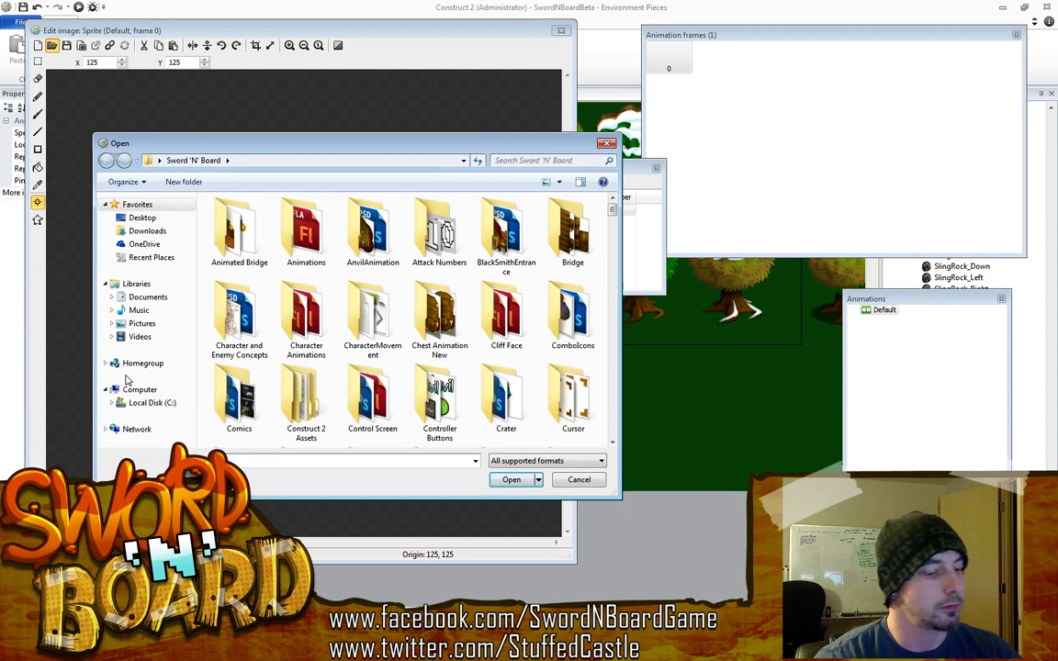
pyautogui.write('sno')
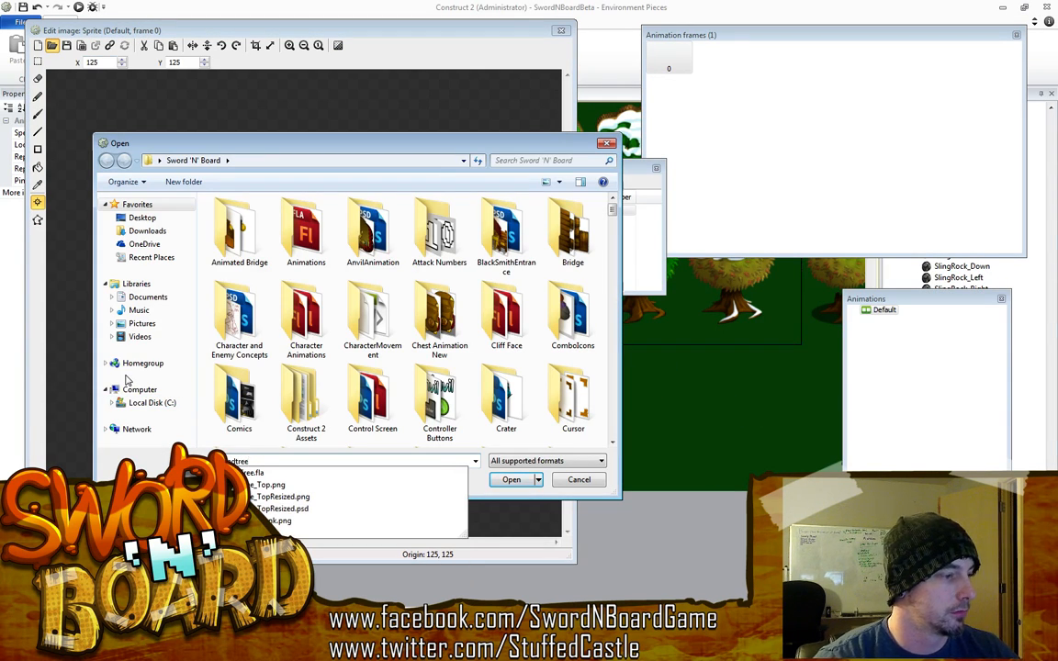
pyautogui.click(302, 501)
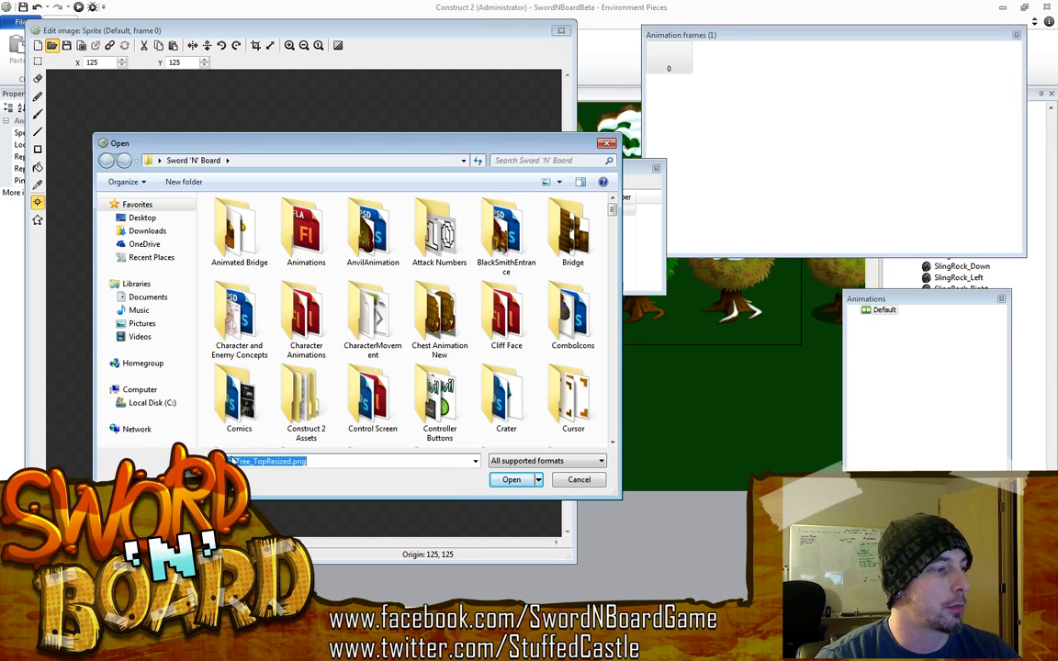
pyautogui.click(510, 480)
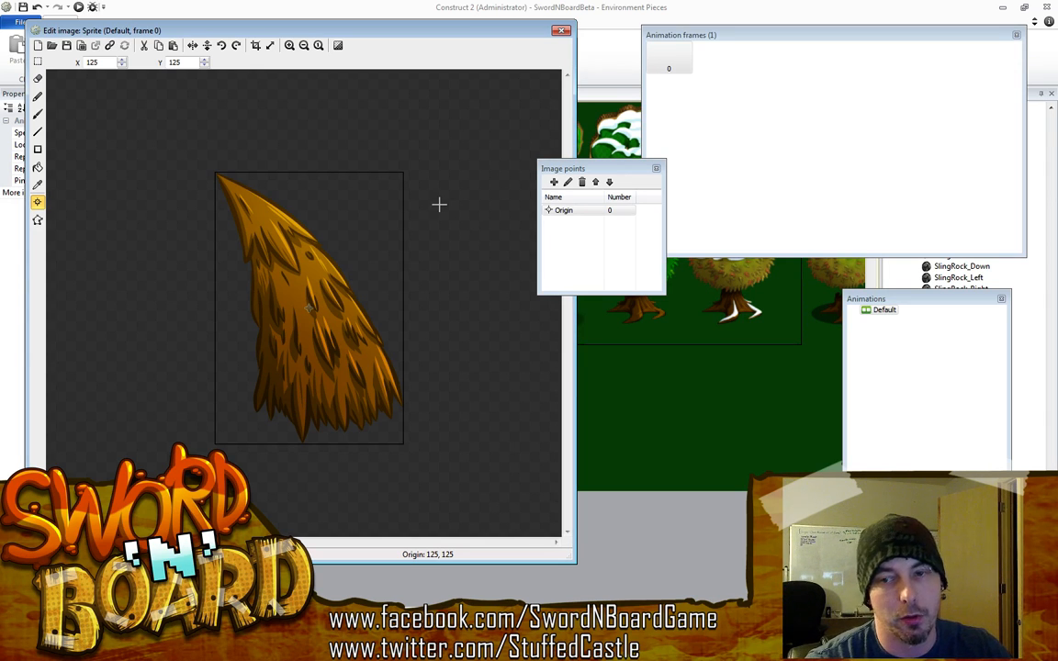
pyautogui.press('Escape')
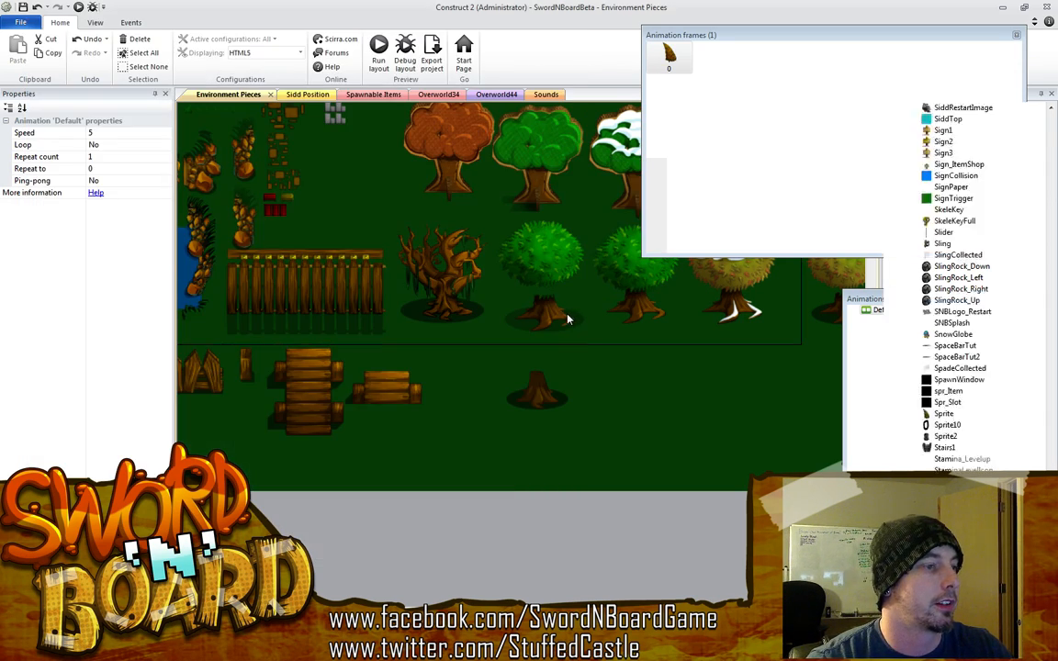
# Place an instance of the treetop sprite from the project's object types over the trunk, at about 4265, 3100
pyautogui.click(611, 408)
pyautogui.keyDown('ctrl'); pyautogui.scroll(-5, 611, 408); pyautogui.keyUp('ctrl')
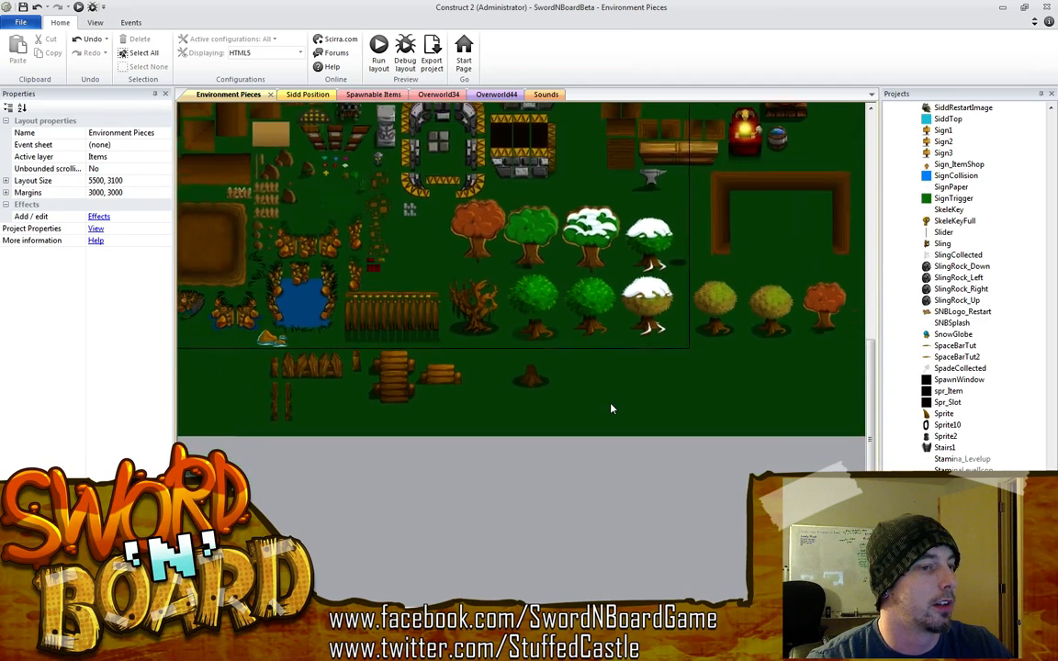
pyautogui.moveTo(633, 417); pyautogui.dragTo(585, 412, button='middle')
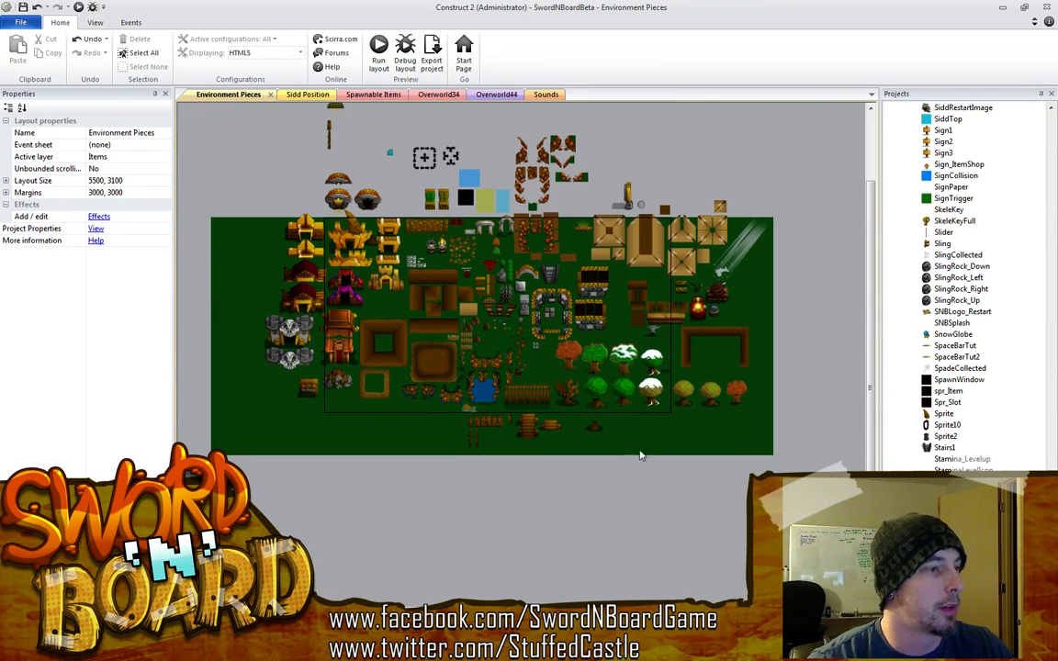
pyautogui.keyDown('ctrl'); pyautogui.scroll(4, 640, 456); pyautogui.keyUp('ctrl')
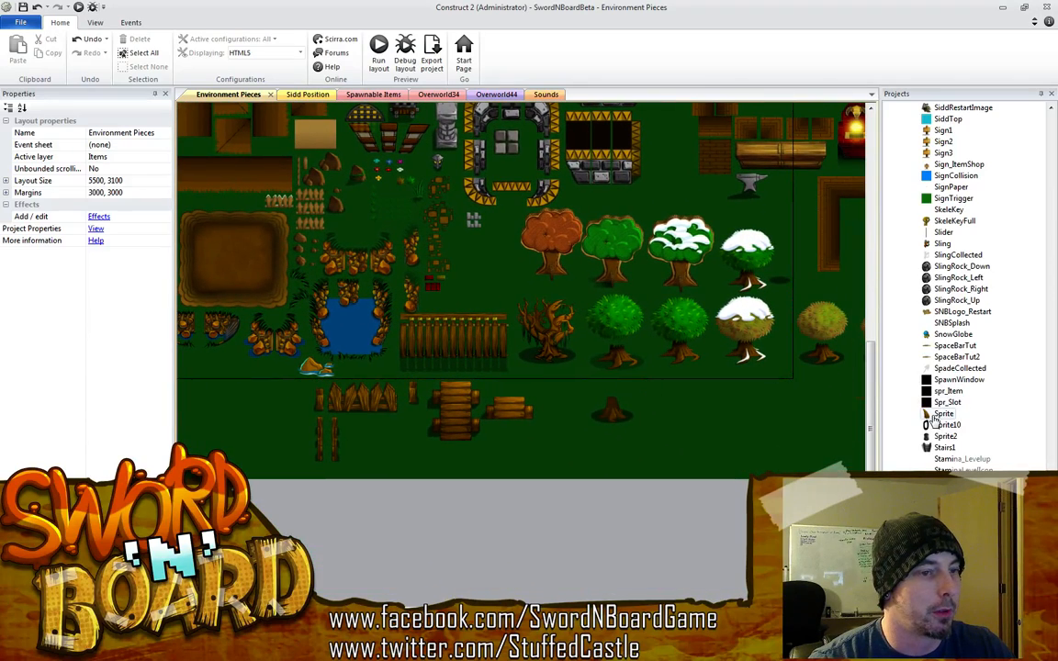
pyautogui.moveTo(933, 417); pyautogui.dragTo(609, 392)
pyautogui.moveTo(675, 456); pyautogui.dragTo(635, 445, button='middle')
pyautogui.keyDown('ctrl'); pyautogui.scroll(5, 636, 445); pyautogui.keyUp('ctrl')
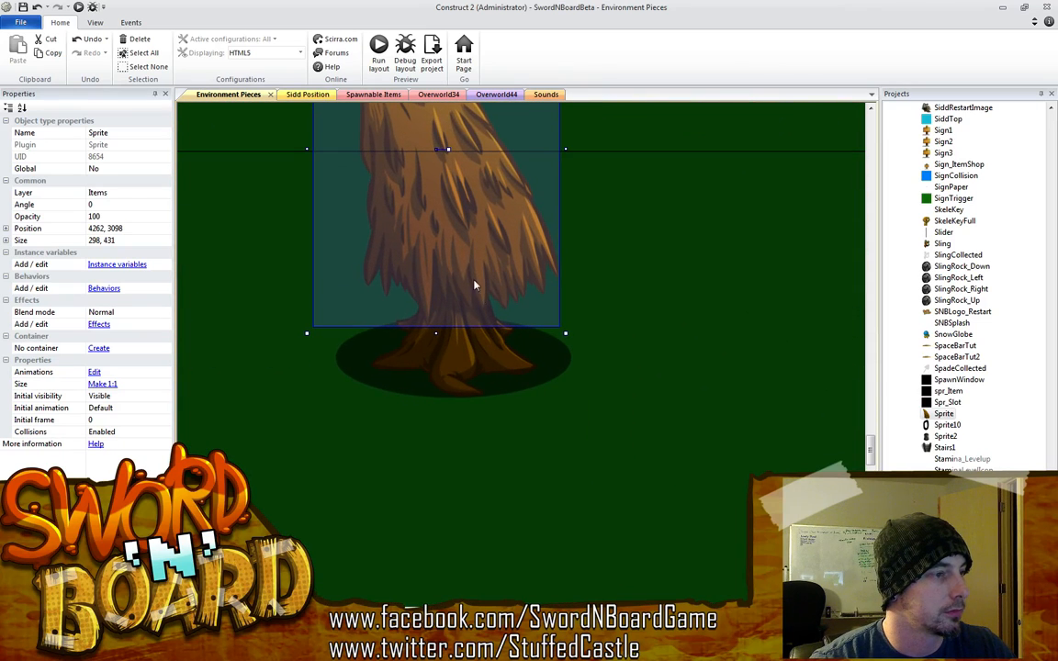
pyautogui.moveTo(458, 238); pyautogui.dragTo(461, 243)
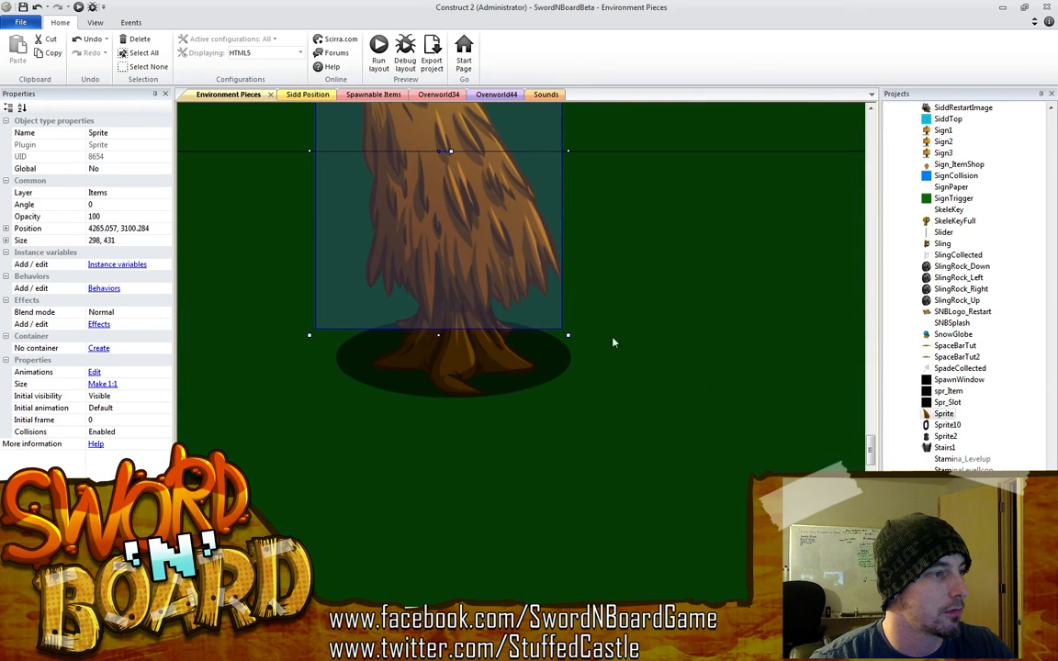
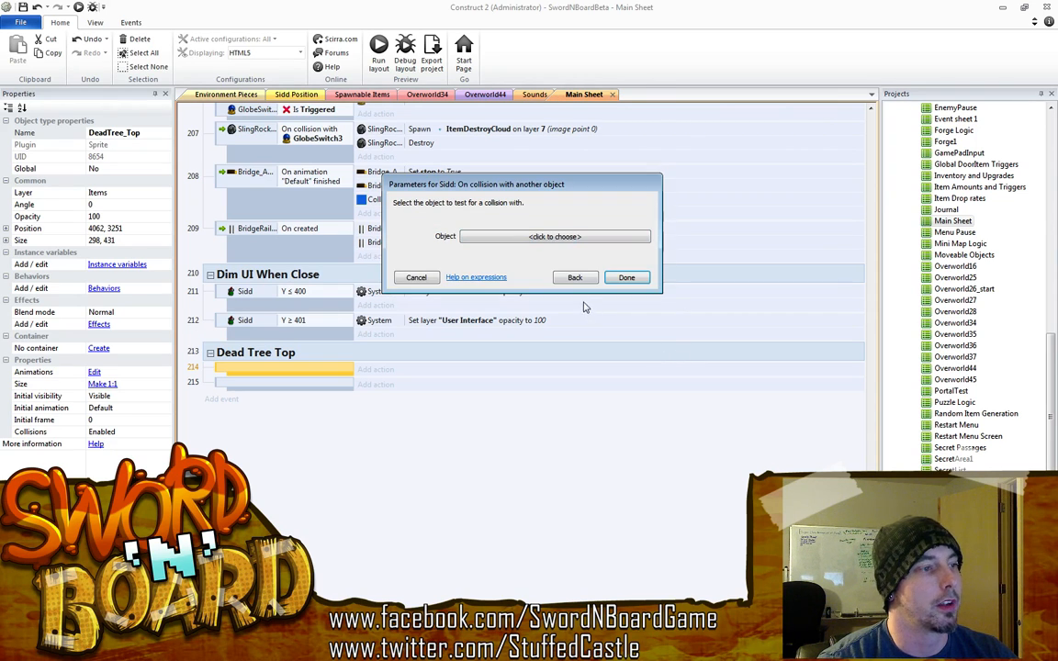
# Set up the first Dead Tree Top event so Sidd's collision with DeadTree_Top sets that sprite's opacity to 40
pyautogui.click(542, 237)
pyautogui.write('dead')
pyautogui.doubleClick(691, 114)
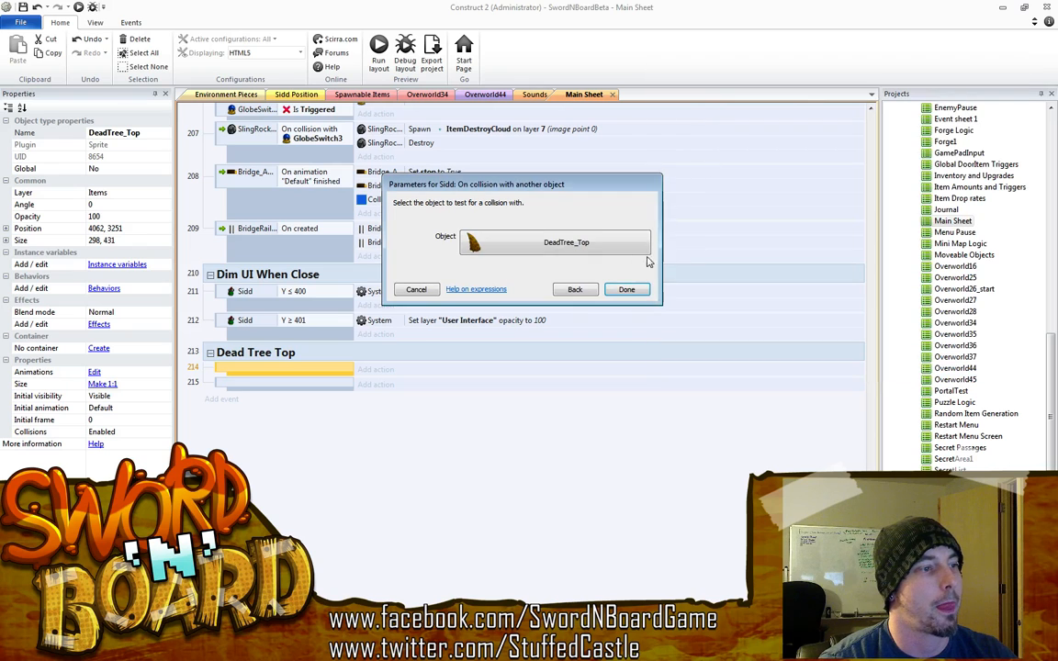
pyautogui.click(627, 290)
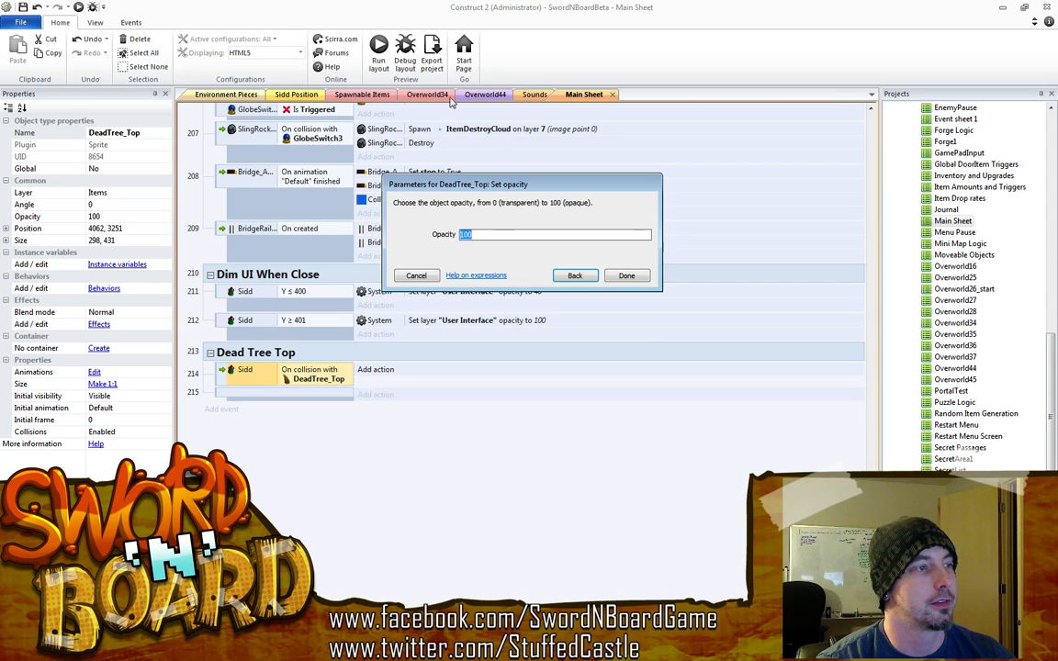
pyautogui.write('40')
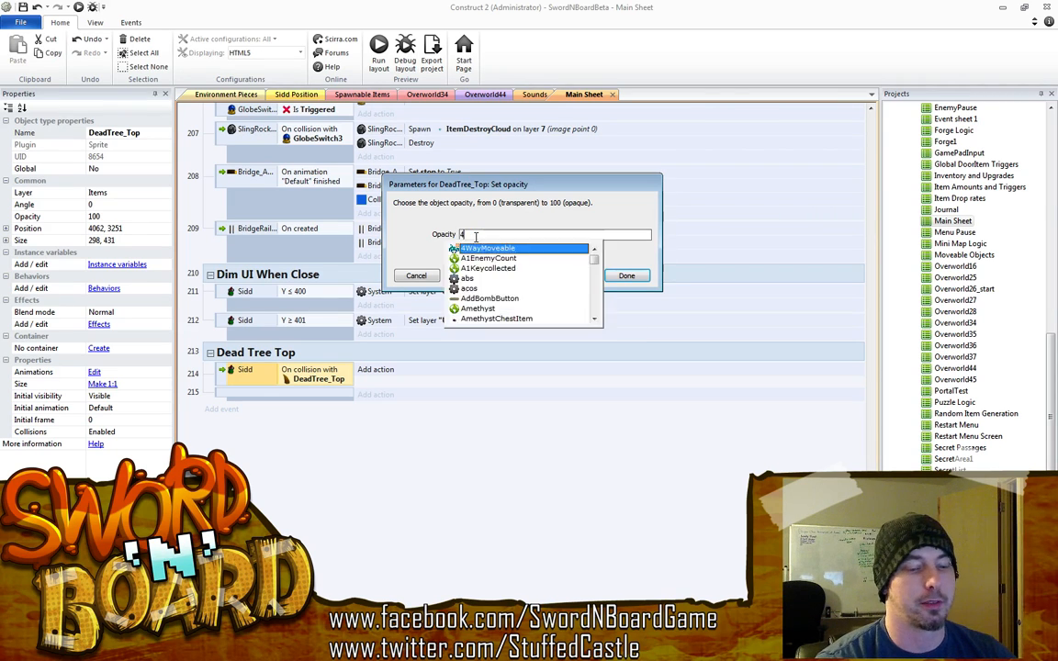
pyautogui.click(626, 275)
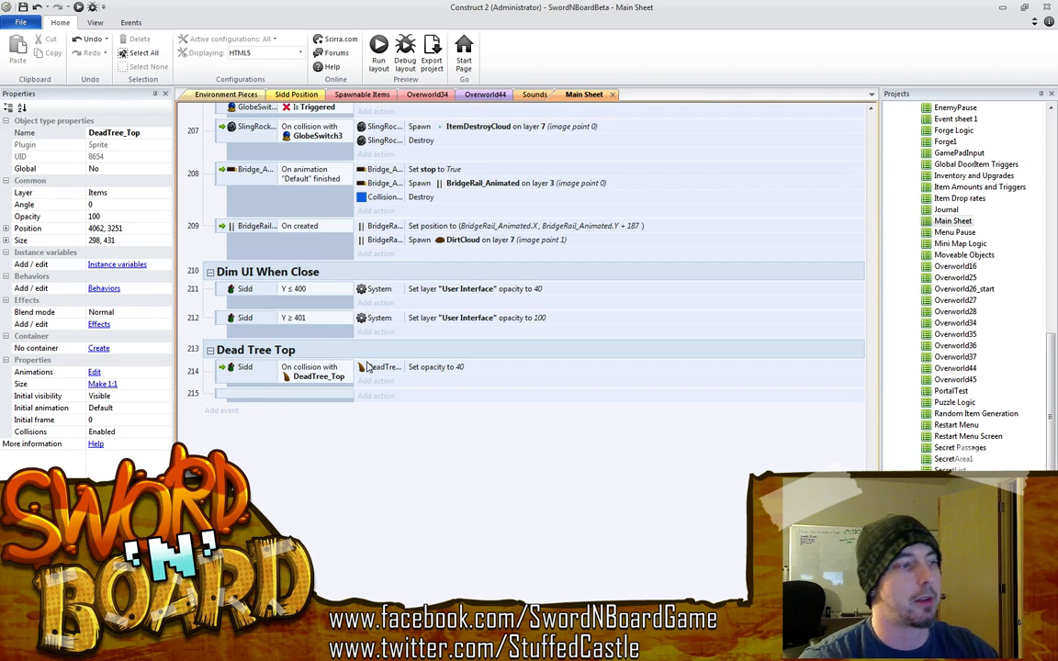
# Give the blank event below an inverted condition testing that Sidd is not overlapping DeadTree_Top
pyautogui.click(257, 379)
pyautogui.click(257, 395)
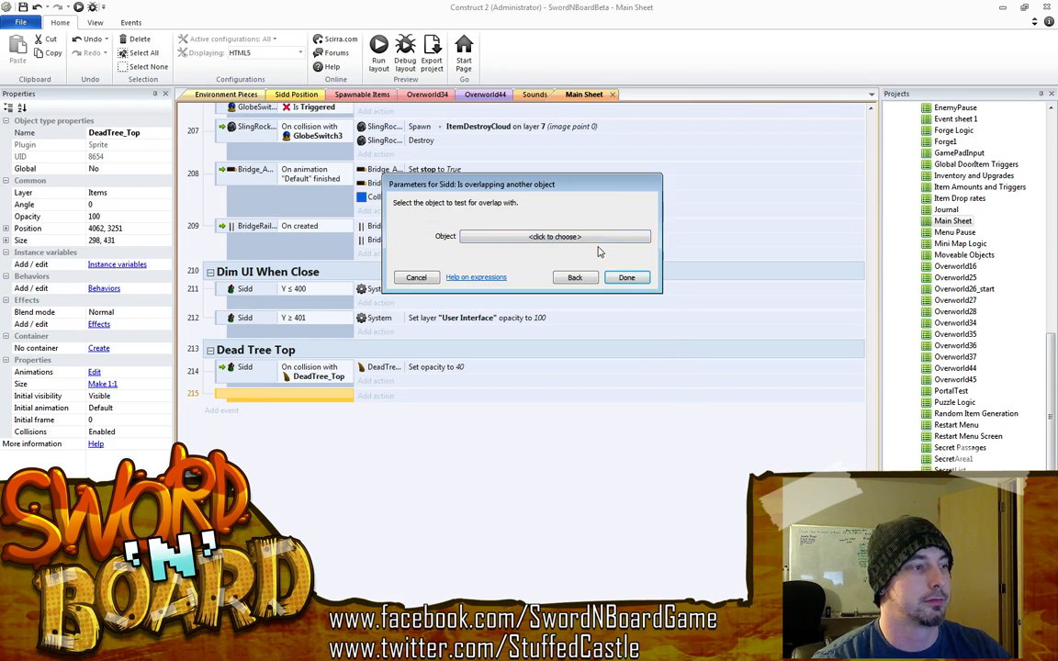
pyautogui.click(554, 236)
pyautogui.write('dead')
pyautogui.doubleClick(684, 127)
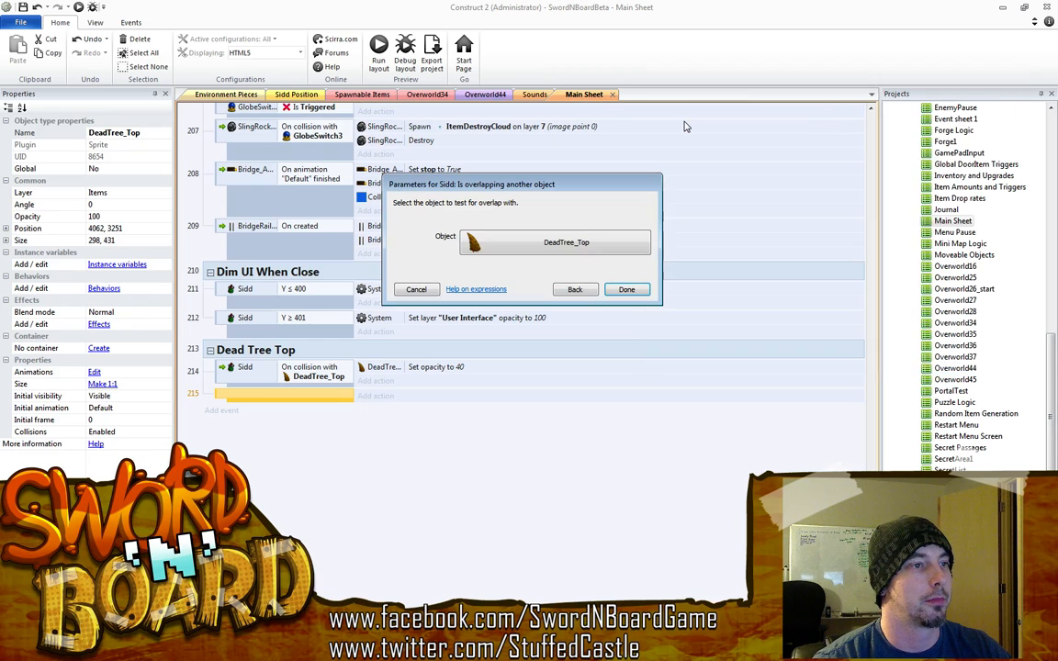
pyautogui.click(626, 289)
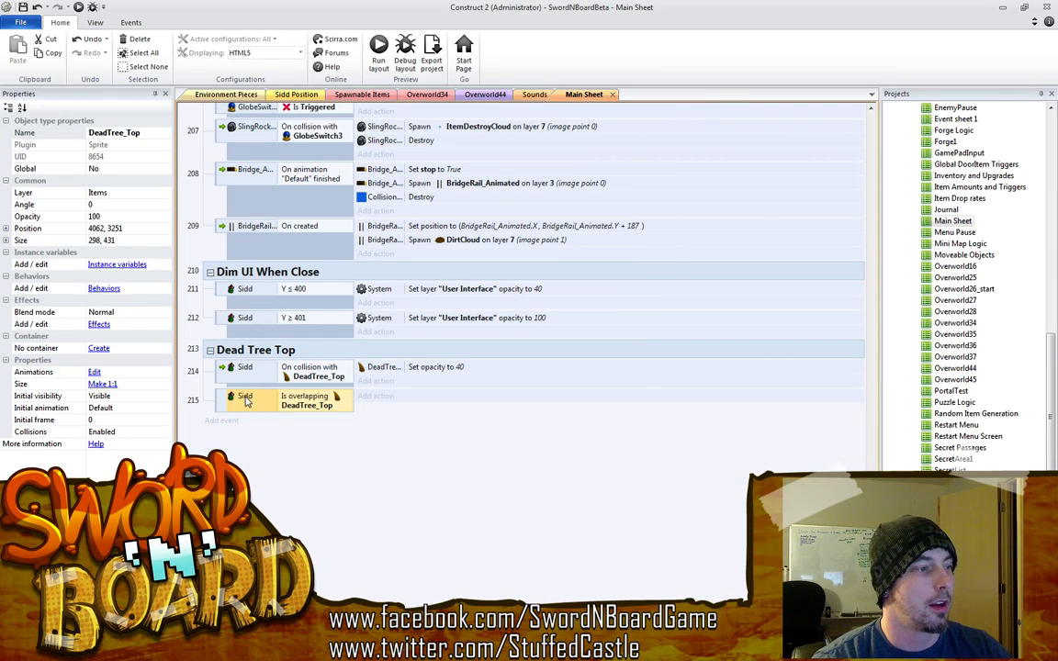
pyautogui.rightClick(309, 402)
pyautogui.click(331, 465)
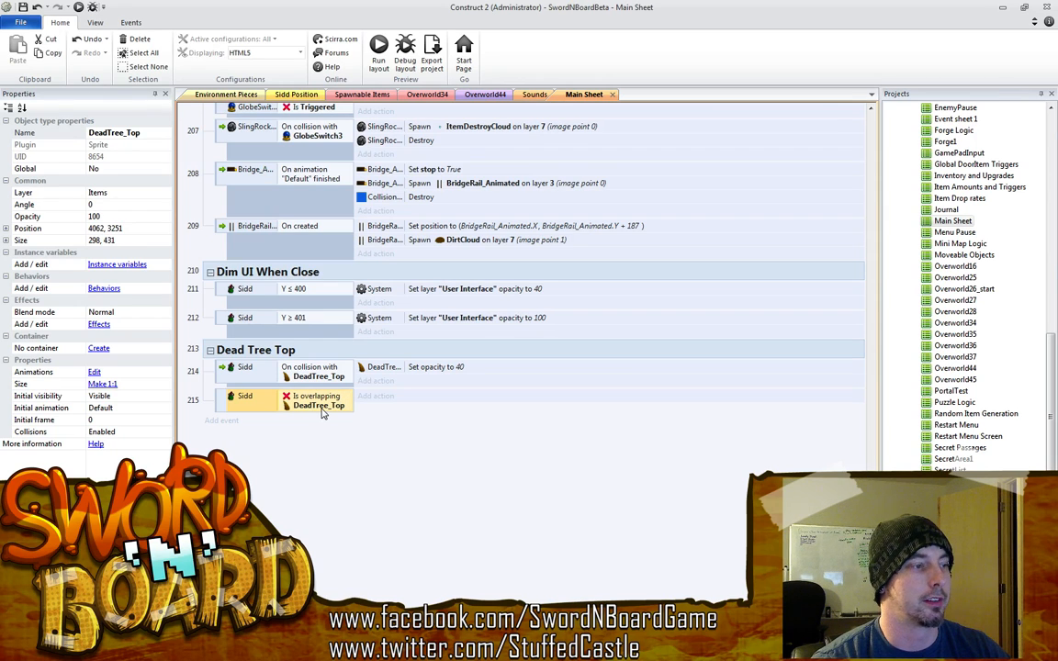
# Copy the DeadTree_Top opacity action into the non-overlapping event and set its opacity to 100
pyautogui.click(384, 367)
pyautogui.hotkey('ctrl', 'c')
pyautogui.click(372, 396)
pyautogui.hotkey('ctrl', 'v')
pyautogui.press('Return')
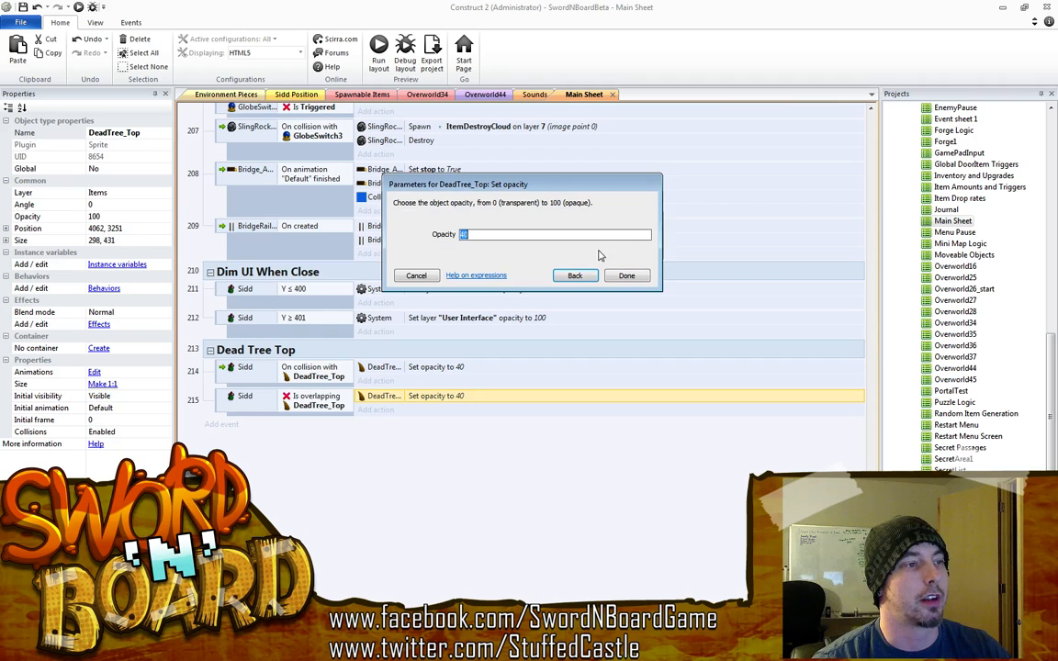
pyautogui.press('Return')
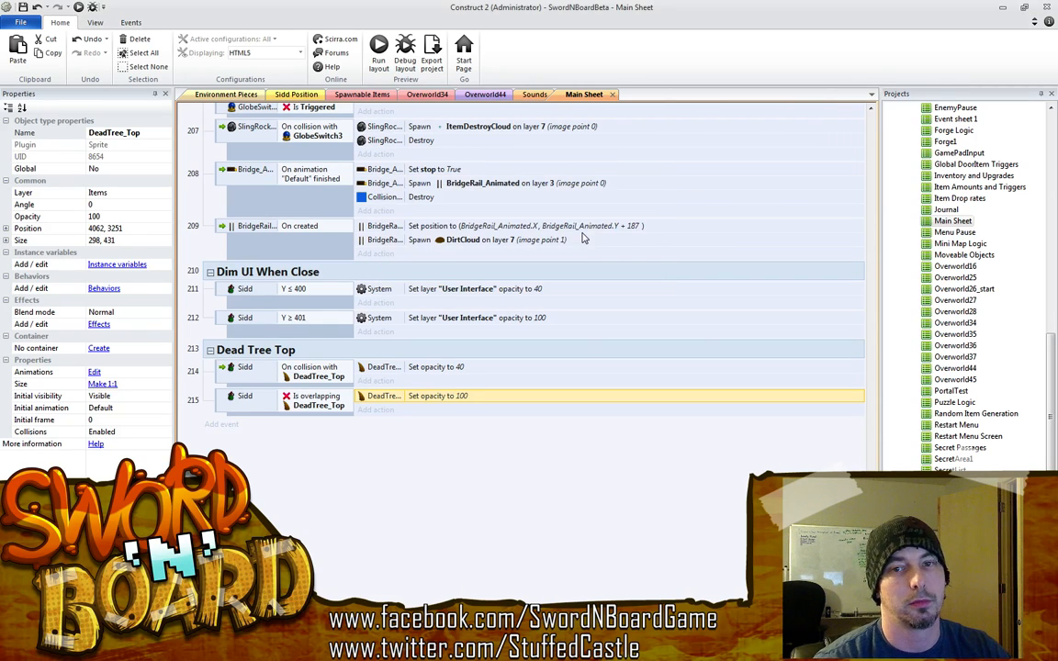
pyautogui.click(356, 510)
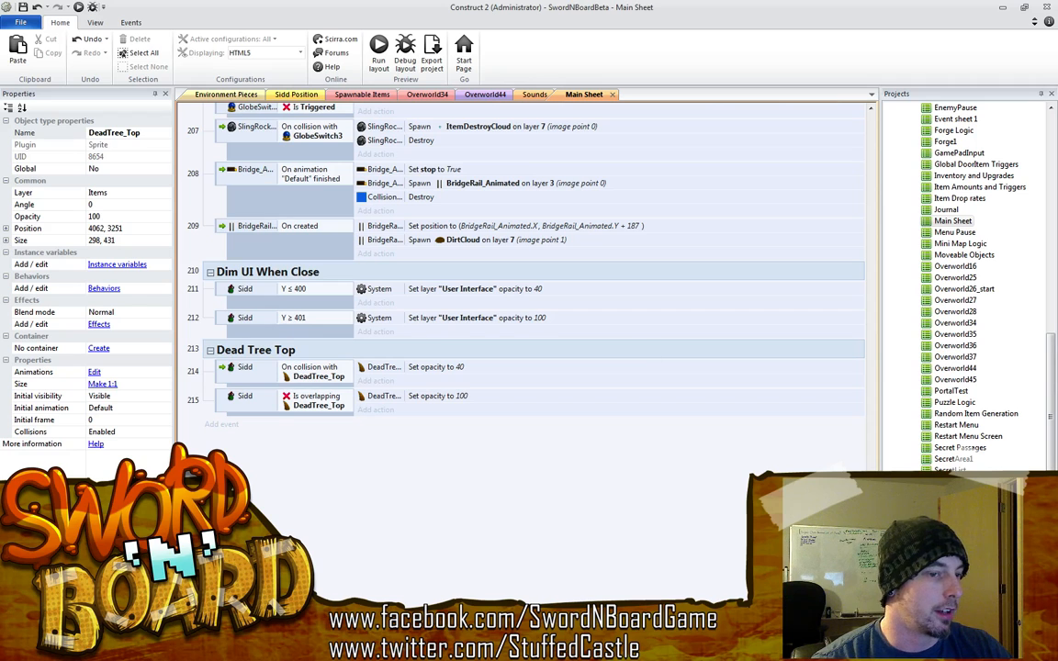
# Add the DeadTree_Trunk sprite to the LayerBounceItems family
pyautogui.click(950, 477)
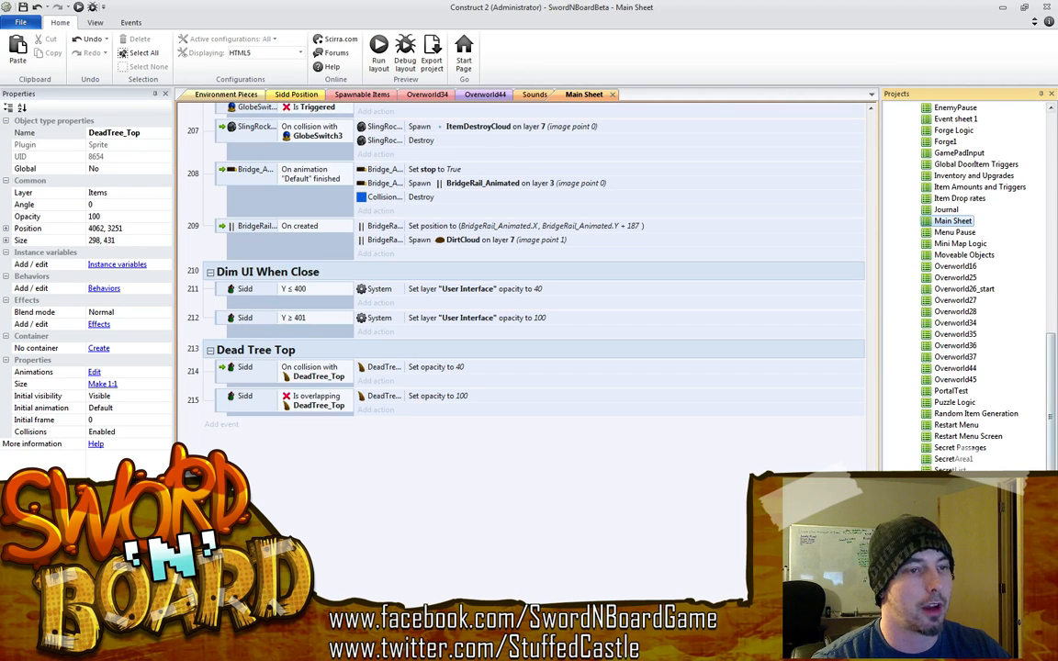
pyautogui.scroll(20, 907, 368)
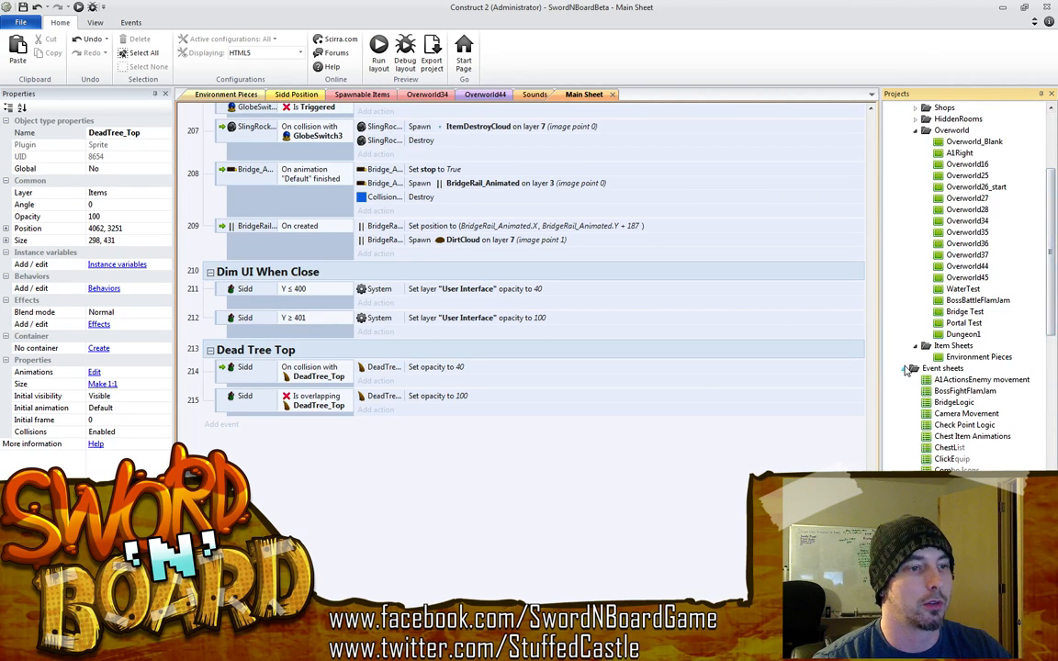
pyautogui.click(909, 368)
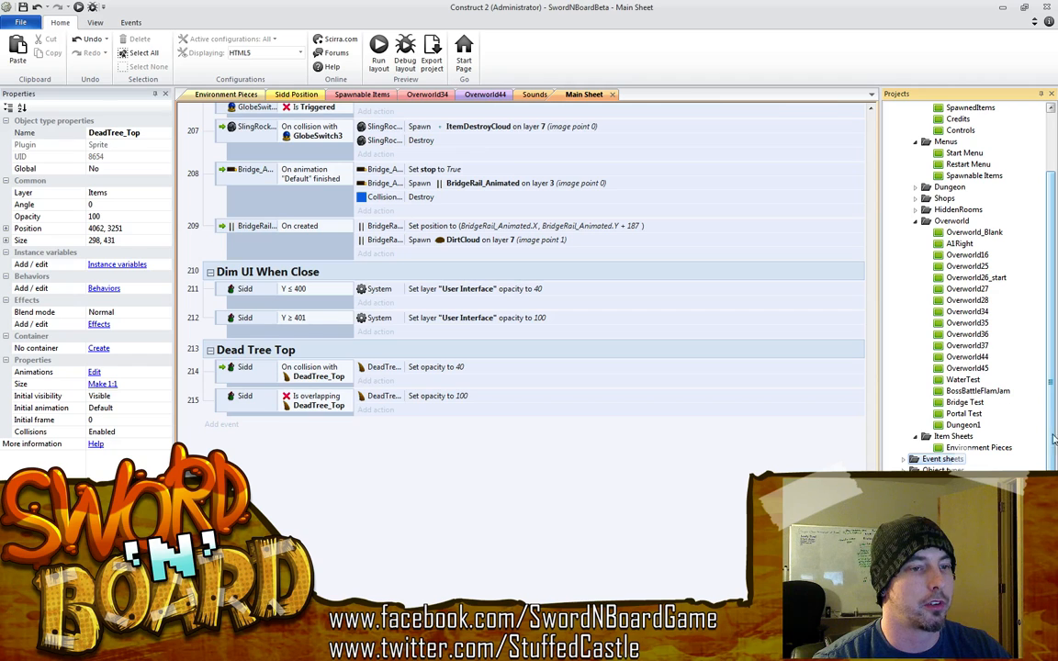
pyautogui.scroll(-10, 976, 313)
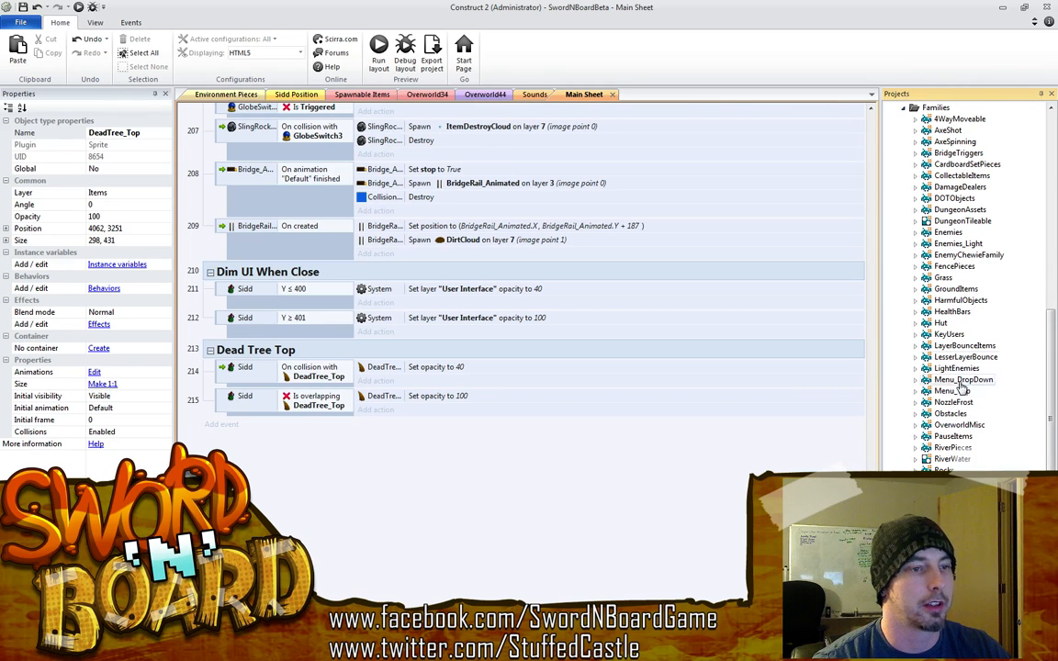
pyautogui.click(925, 346)
pyautogui.scroll(3, 984, 367)
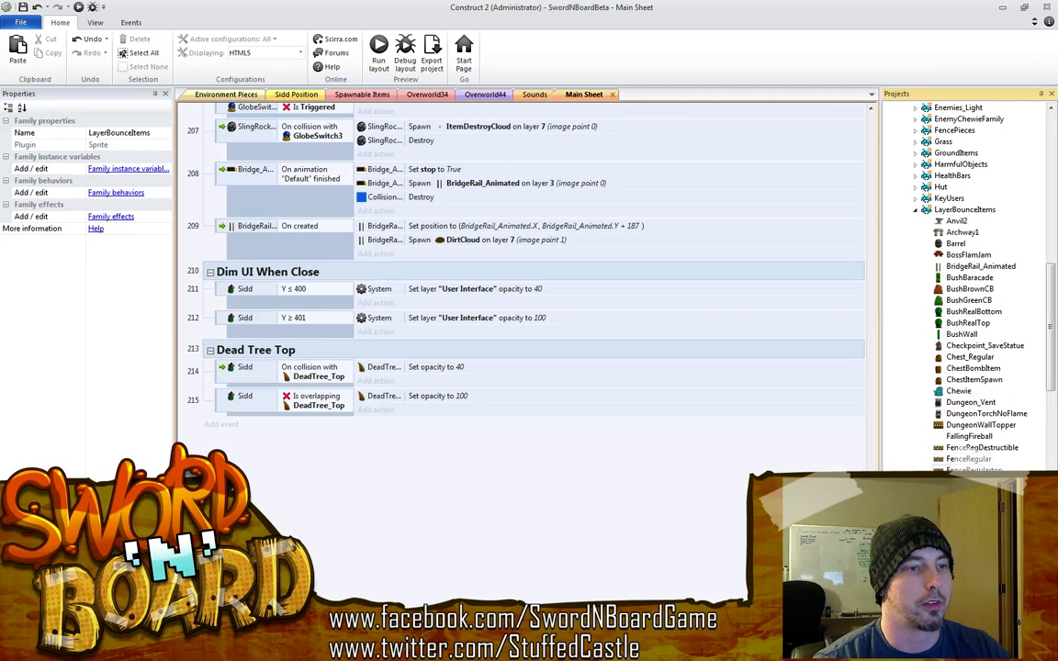
pyautogui.rightClick(960, 210)
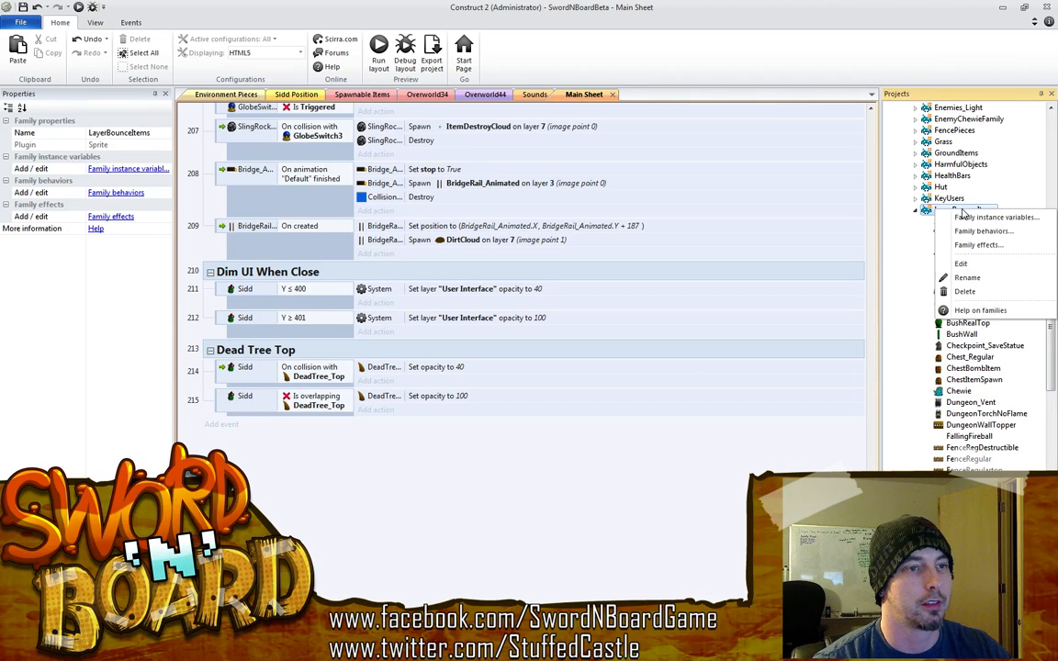
pyautogui.click(971, 264)
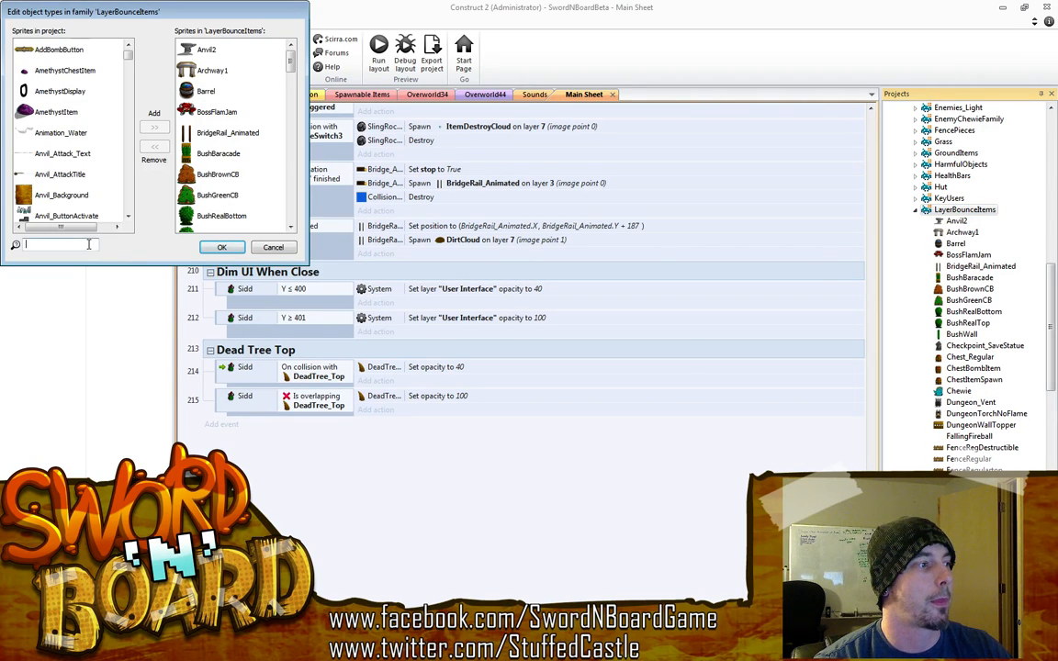
pyautogui.write('dead')
pyautogui.click(76, 73)
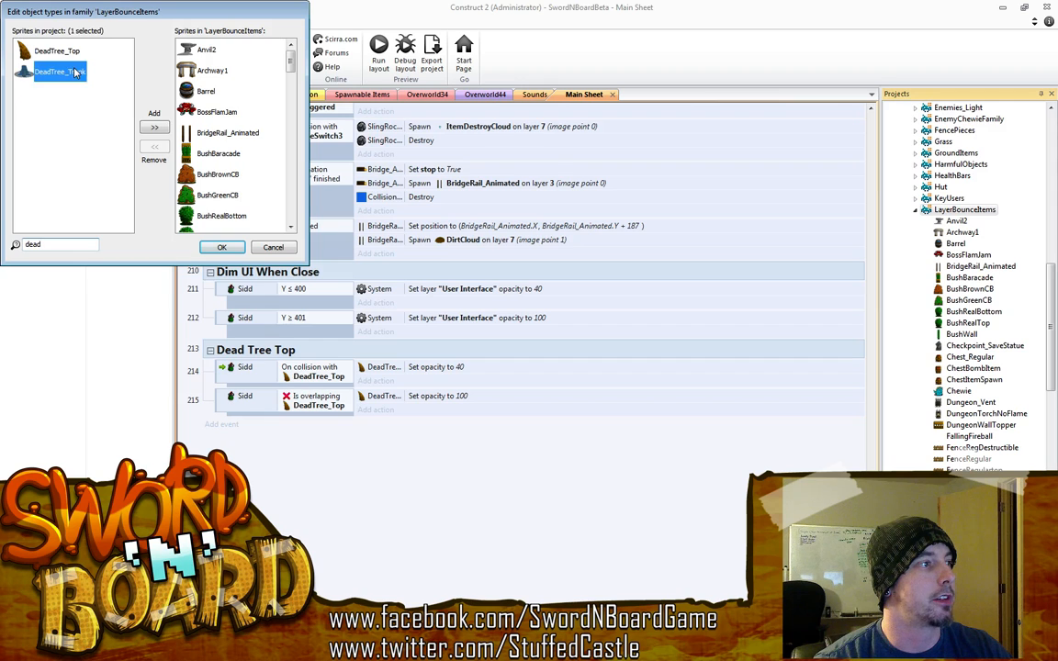
pyautogui.click(154, 127)
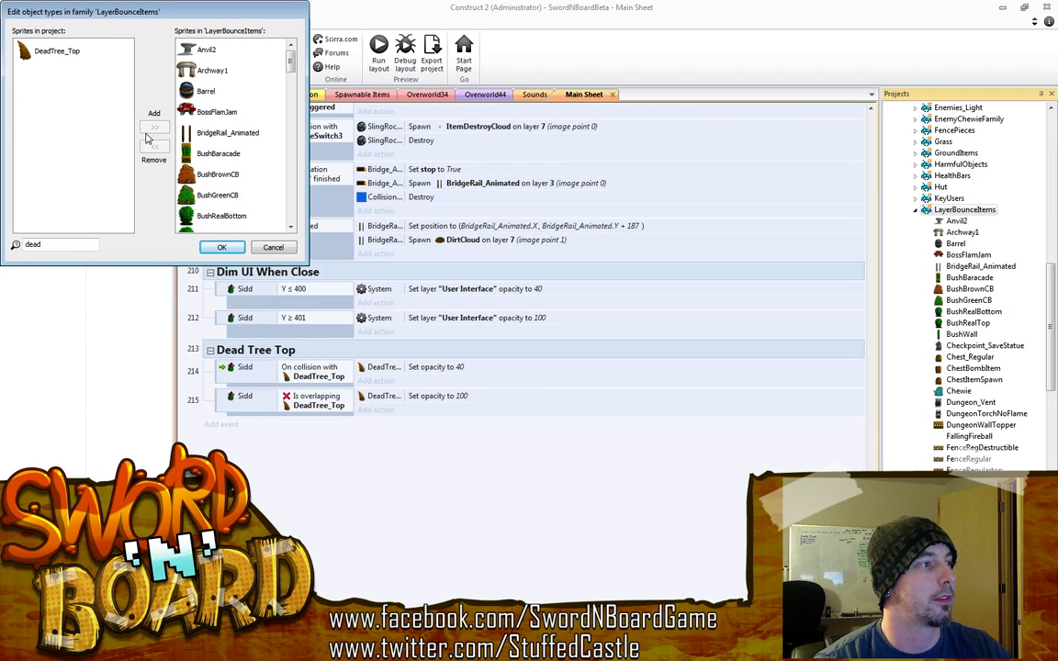
pyautogui.click(223, 249)
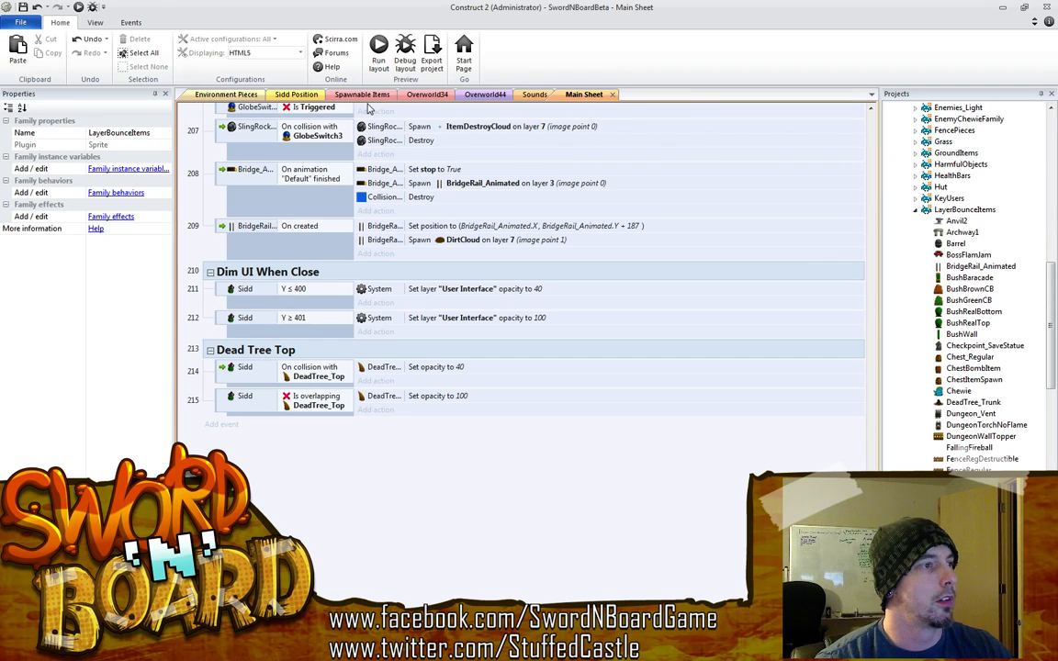
# Copy the dead tree's top and trunk from the Environment Pieces layout into Overworld34, on the dirt below the stone stairs
pyautogui.click(246, 95)
pyautogui.click(590, 444)
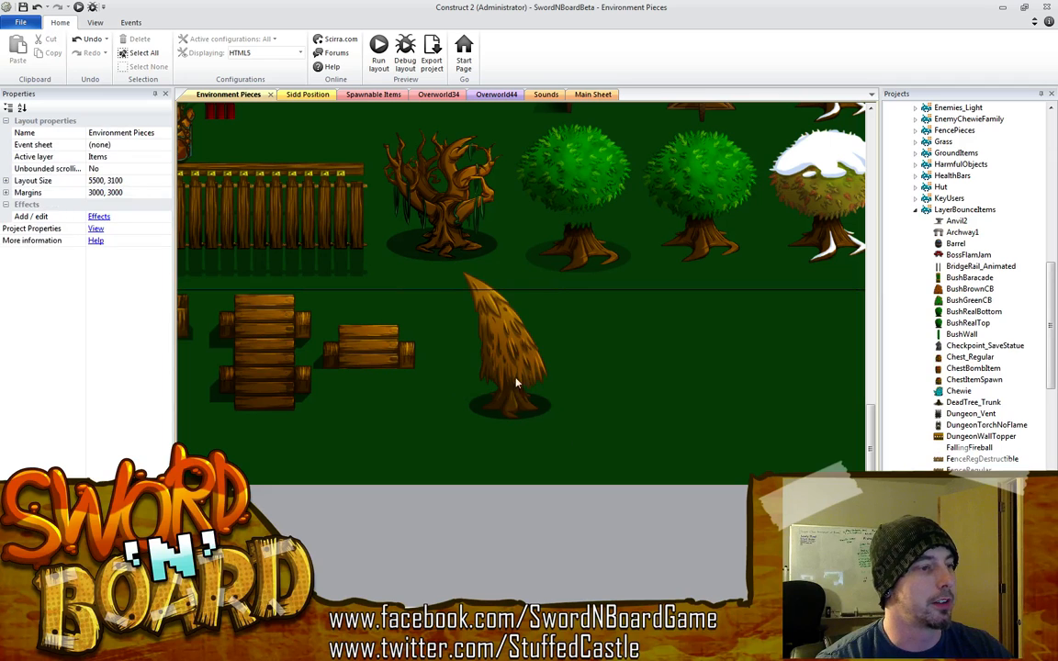
pyautogui.click(517, 391)
pyautogui.keyDown('ctrl'); pyautogui.click(513, 410); pyautogui.keyUp('ctrl')
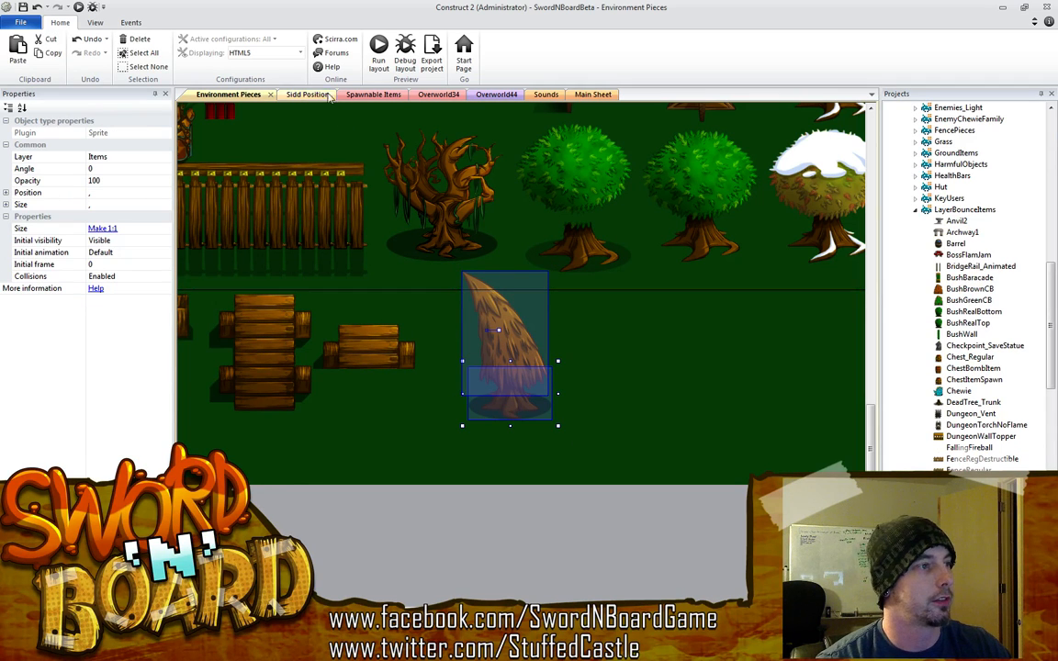
pyautogui.click(452, 97)
pyautogui.moveTo(602, 465); pyautogui.dragTo(809, 334, button='middle')
pyautogui.hotkey('ctrl', 'v')
pyautogui.click(520, 376)
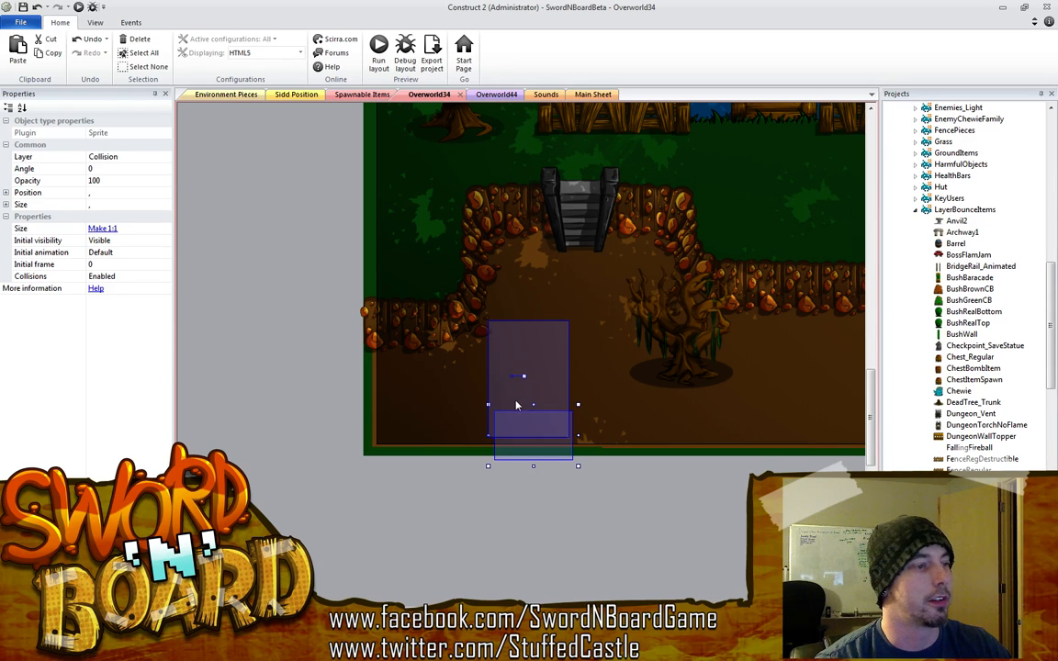
# Assign both pasted dead tree pieces to the Spawned and Interactive layer
pyautogui.click(160, 156)
pyautogui.click(163, 157)
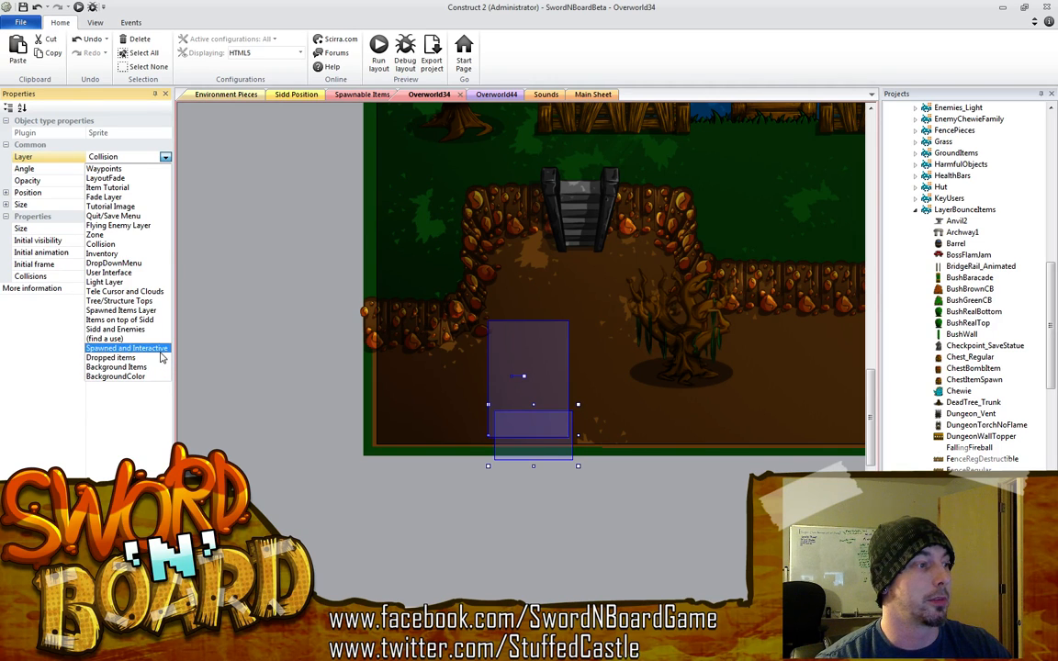
pyautogui.click(128, 348)
pyautogui.click(461, 488)
# Move the treetop and trunk together up onto the dirt beside the vine-covered tree, with the top at about 615, 2598
pyautogui.click(520, 400)
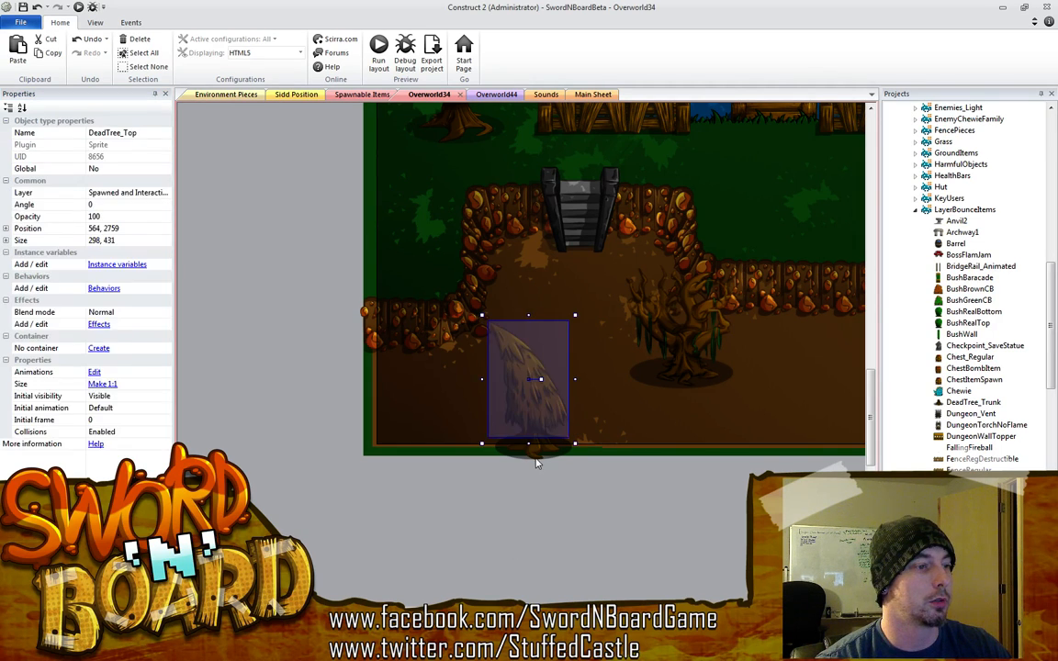
pyautogui.keyDown('shift'); pyautogui.click(537, 453); pyautogui.keyUp('shift')
pyautogui.moveTo(540, 449); pyautogui.dragTo(556, 405)
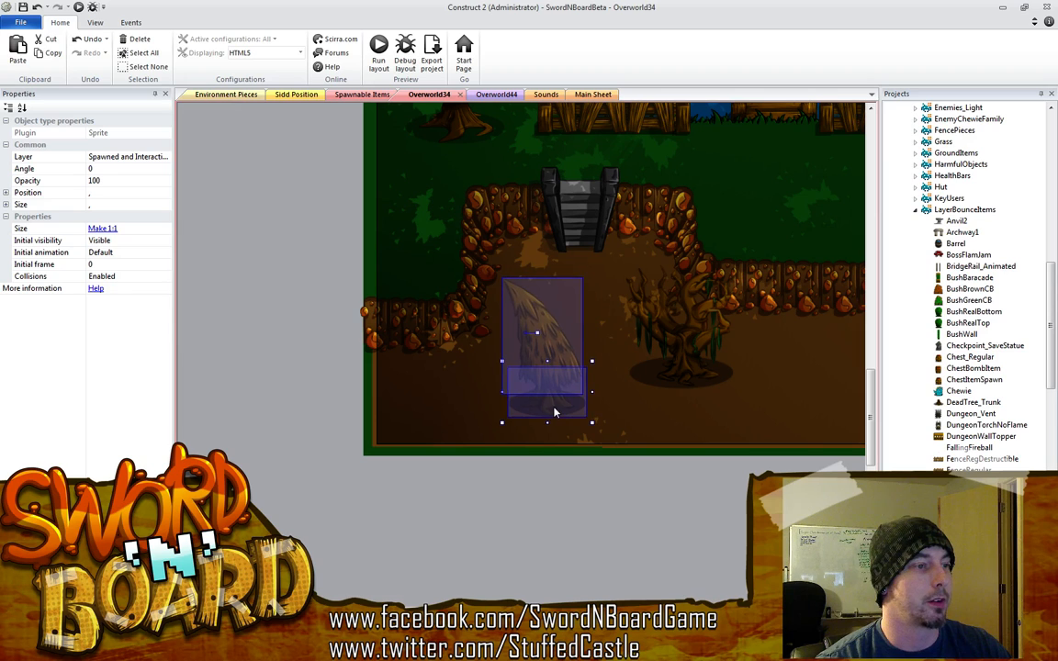
pyautogui.click(557, 508)
# Assign the DeadTree_Top instance to the Tree/Structure Tops layer
pyautogui.click(555, 336)
pyautogui.click(153, 189)
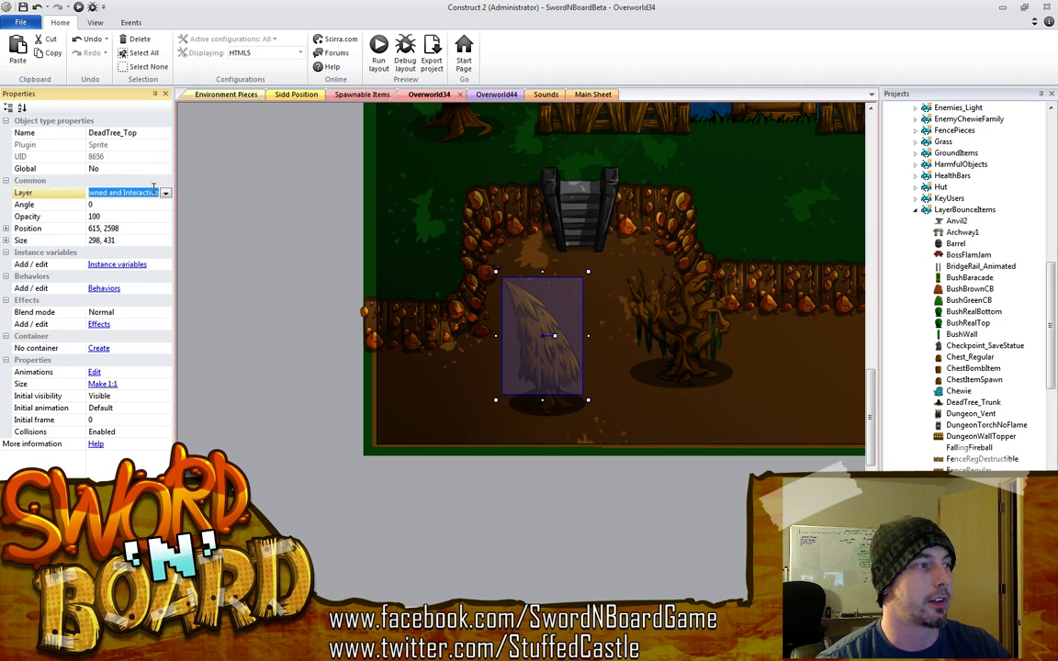
pyautogui.click(166, 192)
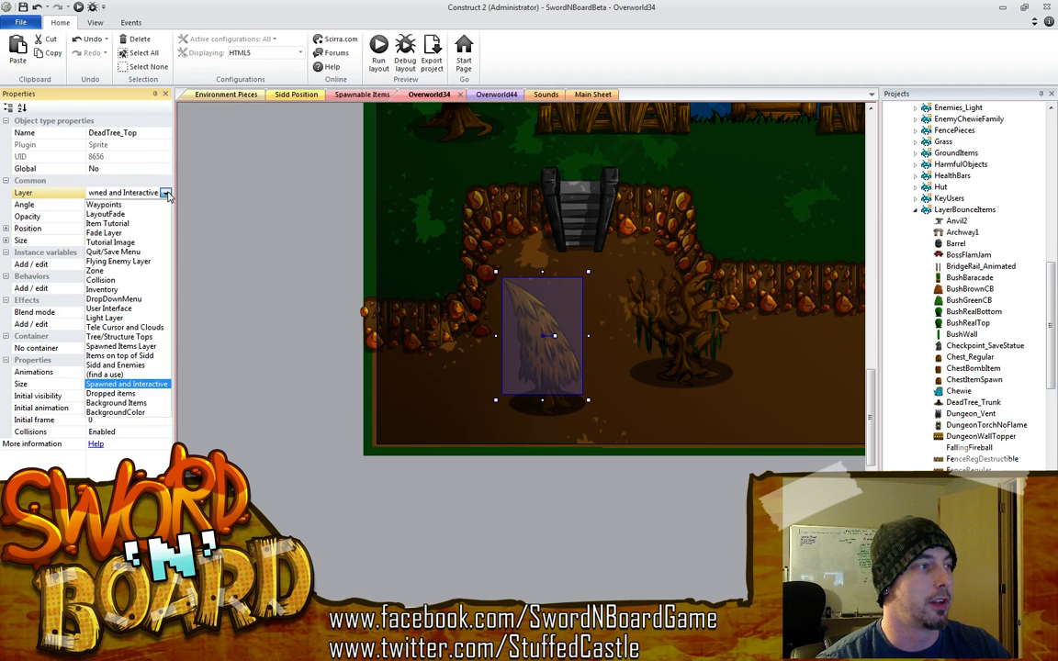
pyautogui.click(161, 338)
pyautogui.click(535, 468)
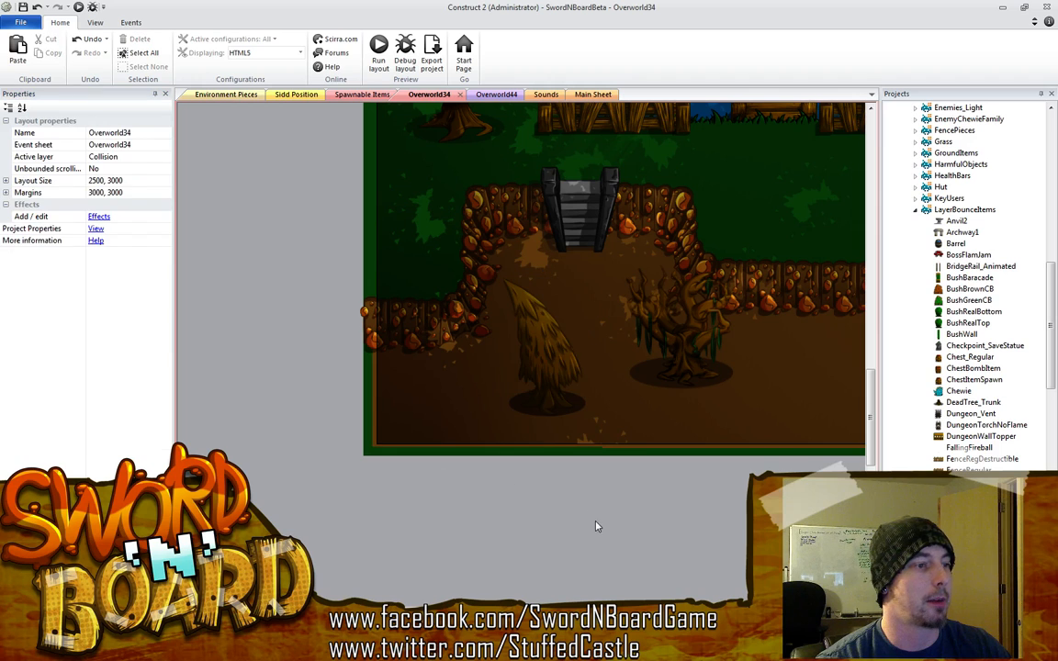
# Shift the treetop slightly up over its trunk, to about 615, 2582
pyautogui.moveTo(536, 468); pyautogui.dragTo(464, 464, button='middle')
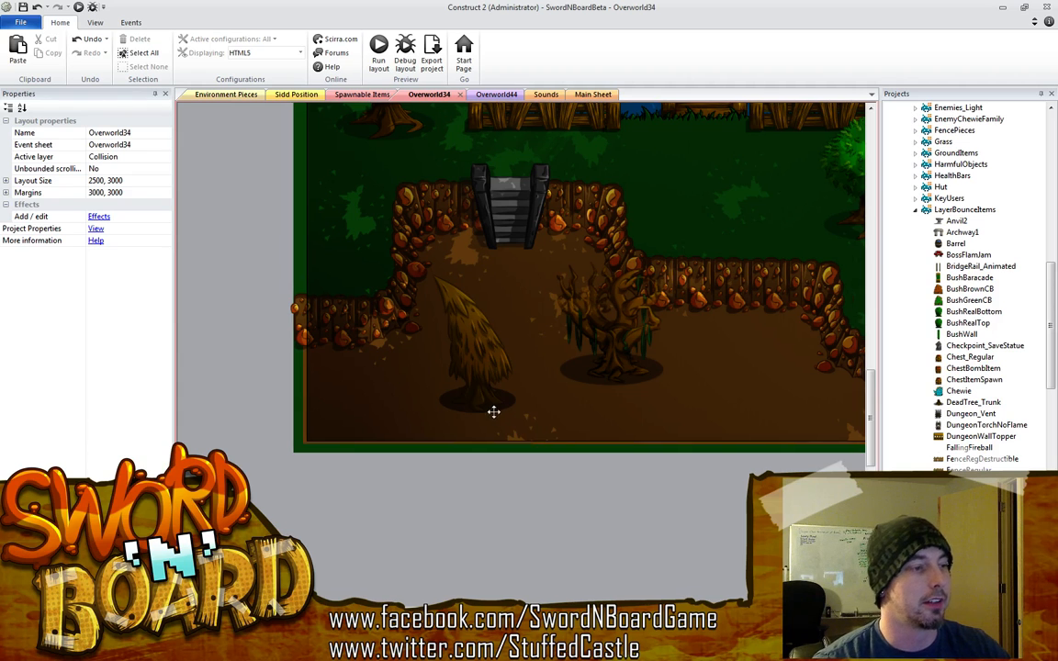
pyautogui.keyDown('ctrl'); pyautogui.scroll(5, 495, 413); pyautogui.keyUp('ctrl')
pyautogui.keyDown('ctrl'); pyautogui.scroll(3, 508, 417); pyautogui.keyUp('ctrl')
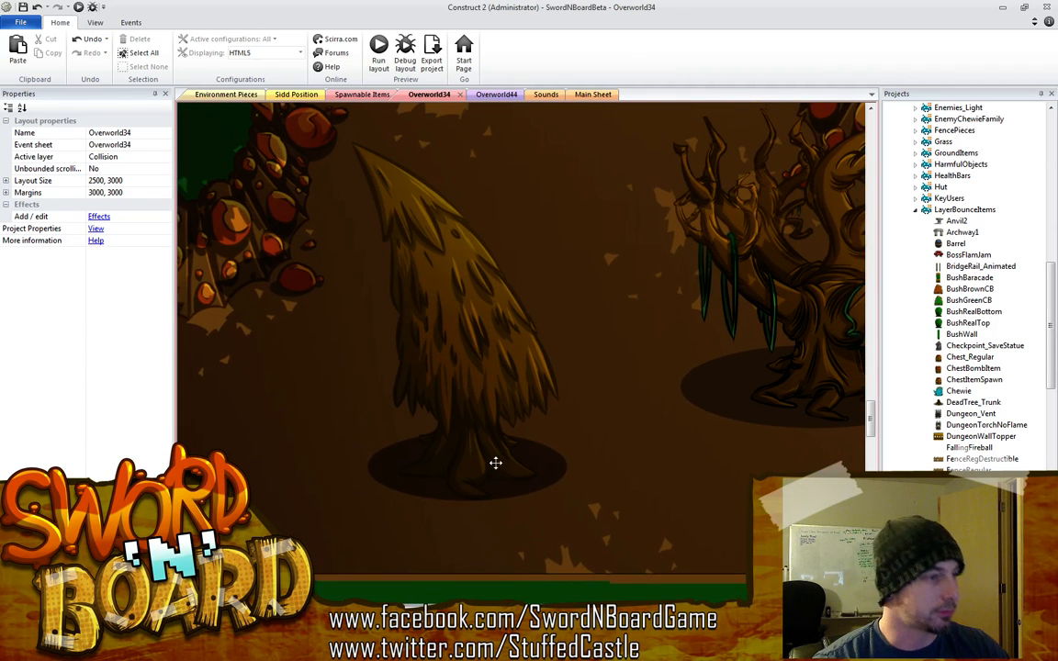
pyautogui.moveTo(482, 459); pyautogui.dragTo(503, 427, button='middle')
pyautogui.click(503, 347)
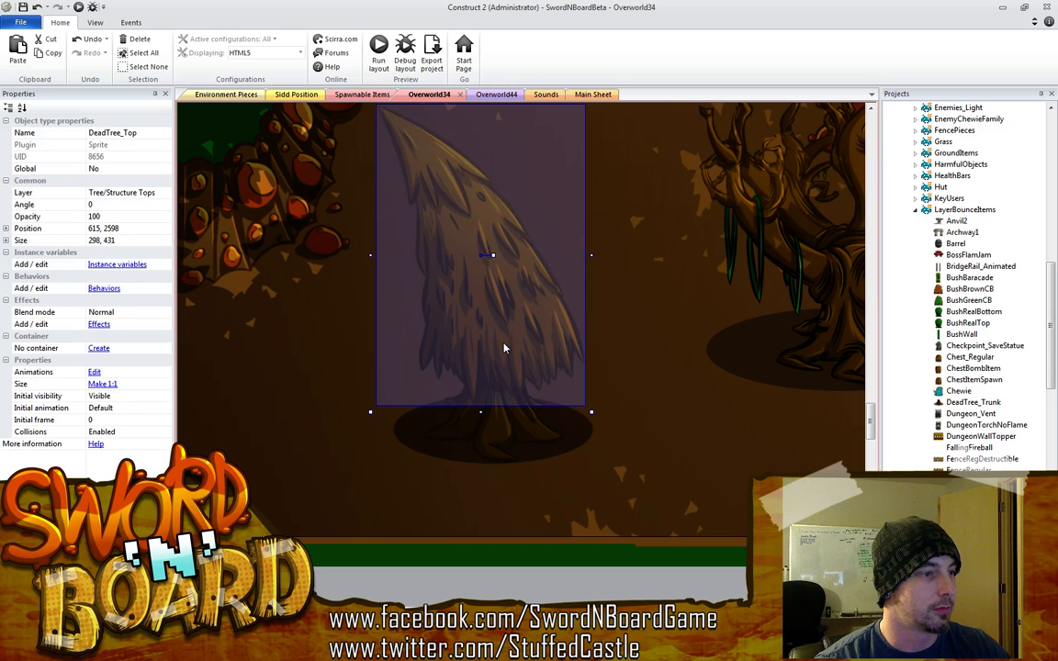
pyautogui.moveTo(503, 347)
pyautogui.mouseDown()
pyautogui.moveTo(503, 309)
pyautogui.moveTo(504, 356)
pyautogui.mouseUp()
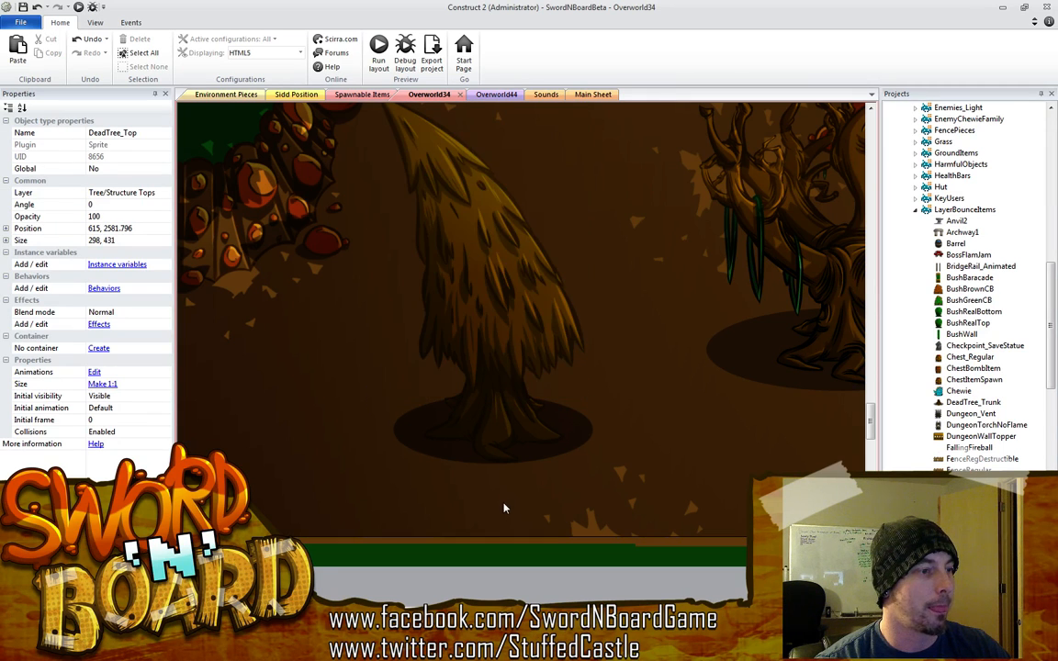
# Inspect the BridgeCollision and CollisionBox sprites in the Environment Pieces layout
pyautogui.keyDown('ctrl'); pyautogui.scroll(-3, 504, 503); pyautogui.keyUp('ctrl')
pyautogui.keyDown('ctrl'); pyautogui.scroll(1, 503, 512); pyautogui.keyUp('ctrl')
pyautogui.keyDown('ctrl'); pyautogui.scroll(1, 523, 493); pyautogui.keyUp('ctrl')
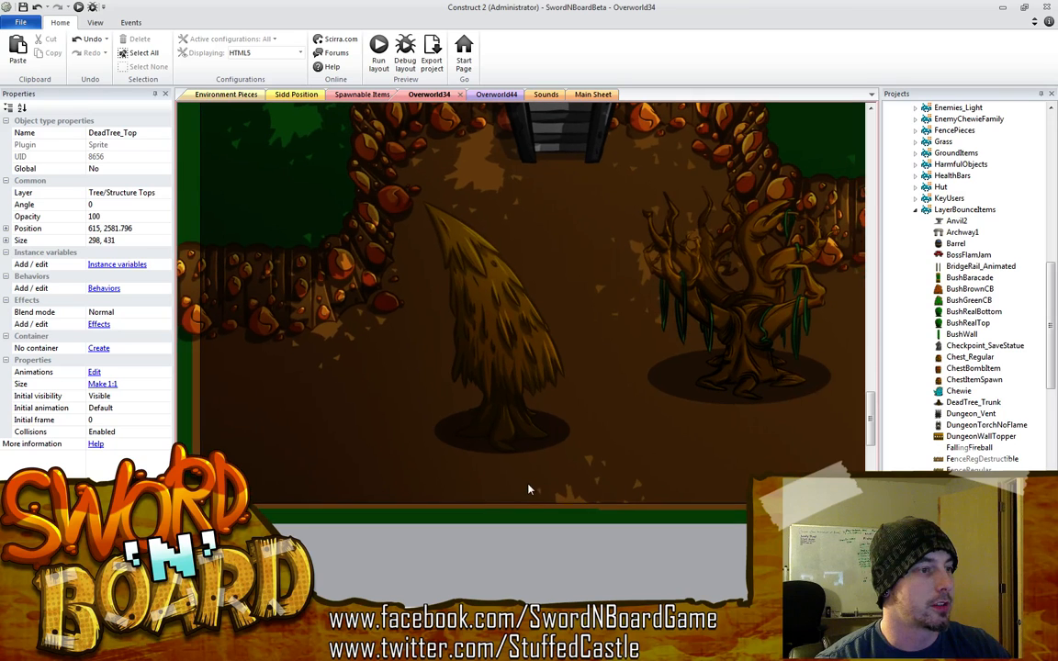
pyautogui.keyDown('ctrl'); pyautogui.scroll(2, 537, 489); pyautogui.keyUp('ctrl')
pyautogui.keyDown('ctrl'); pyautogui.scroll(2, 546, 477); pyautogui.keyUp('ctrl')
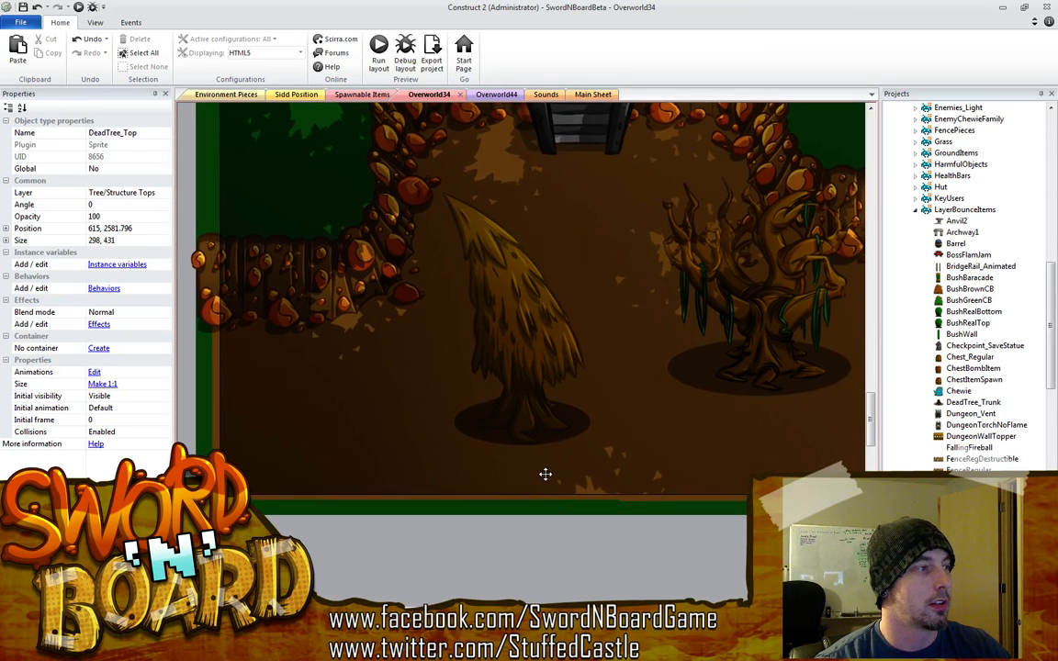
pyautogui.click(226, 94)
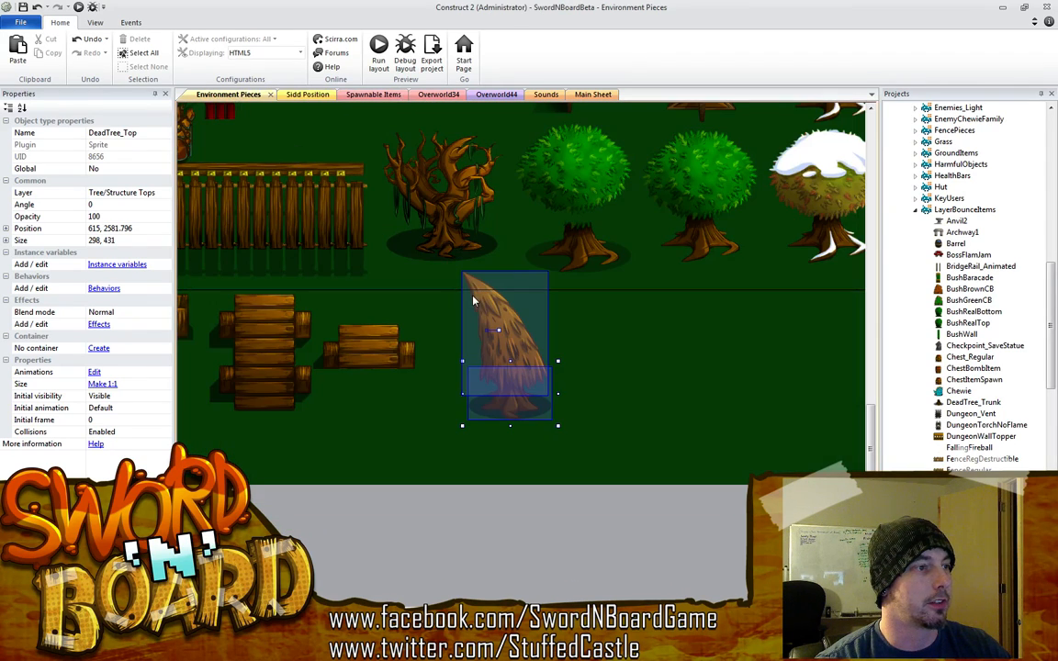
pyautogui.keyDown('ctrl'); pyautogui.scroll(-4, 477, 267); pyautogui.keyUp('ctrl')
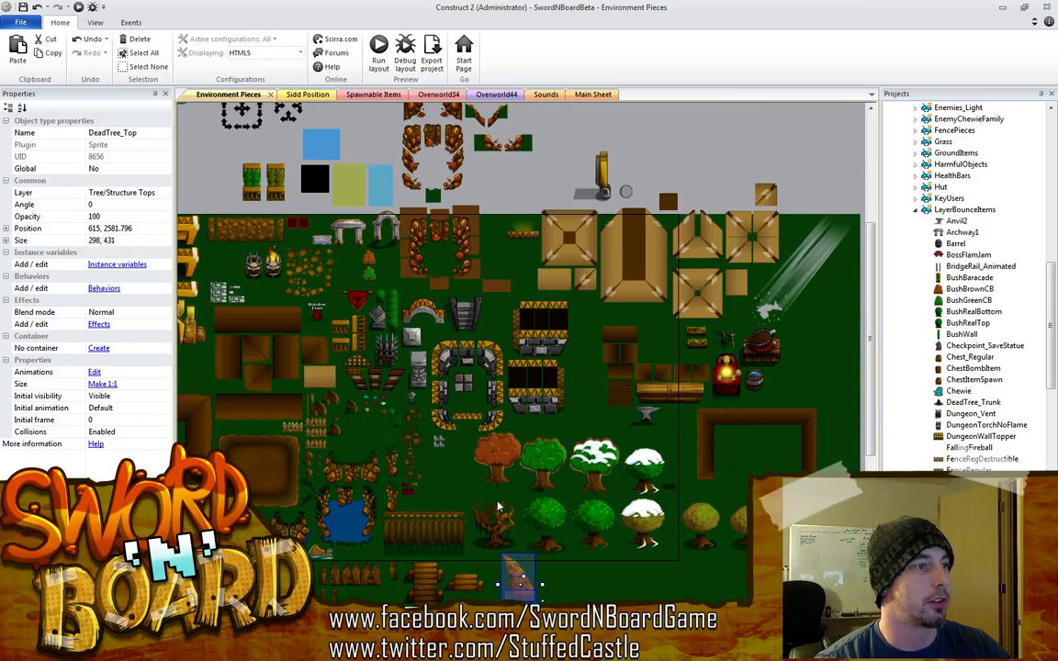
pyautogui.keyDown('ctrl'); pyautogui.scroll(1, 461, 323); pyautogui.keyUp('ctrl')
pyautogui.click(377, 301)
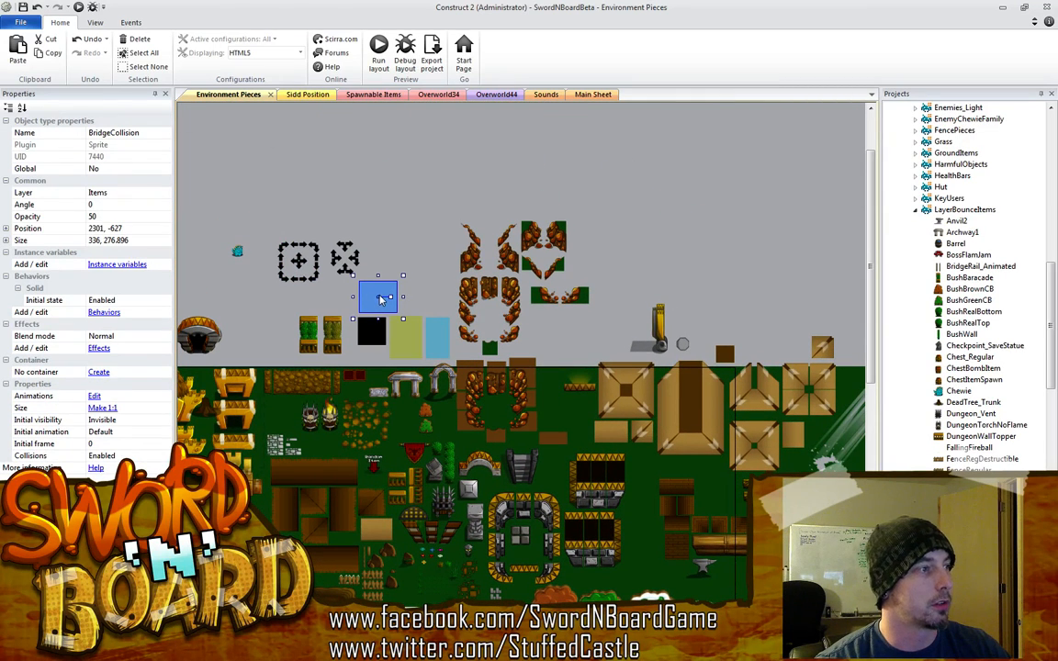
pyautogui.click(434, 347)
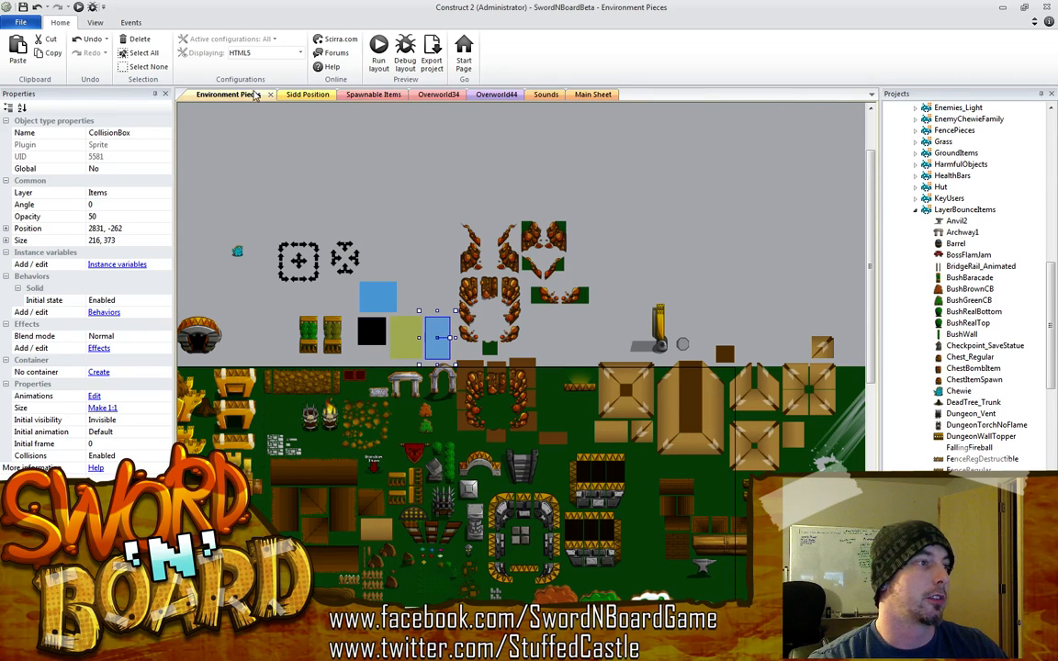
# Add the Solid behavior to the DeadTree_Trunk sprite in the Overworld34 layout
pyautogui.click(437, 93)
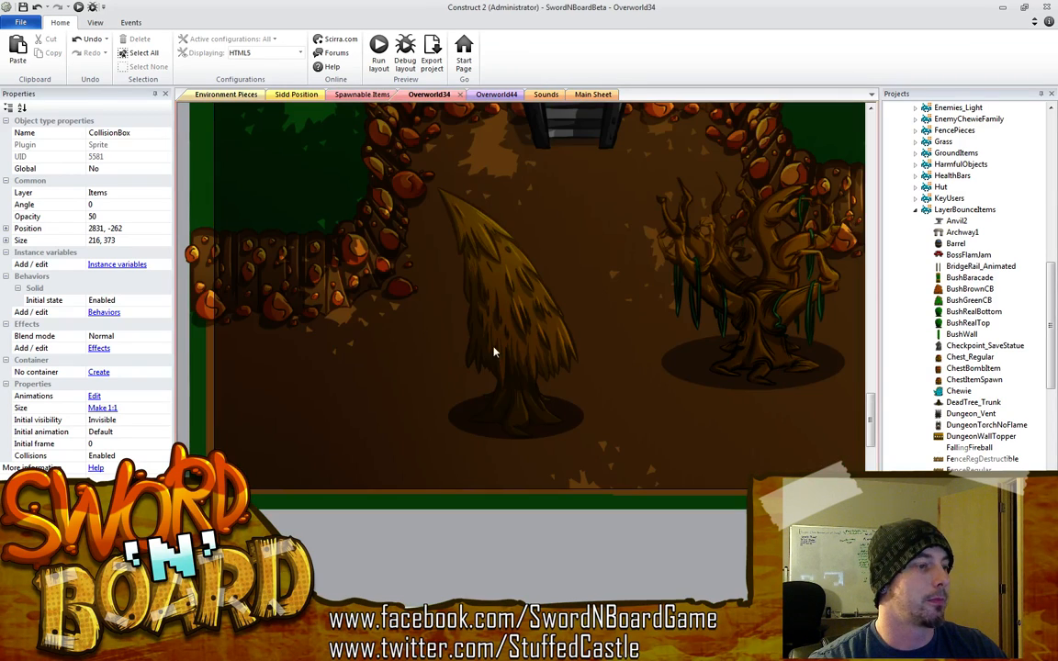
pyautogui.scroll(-1, 532, 372)
pyautogui.keyDown('ctrl'); pyautogui.scroll(1, 546, 338); pyautogui.keyUp('ctrl')
pyautogui.keyDown('ctrl'); pyautogui.scroll(-1, 612, 321); pyautogui.keyUp('ctrl')
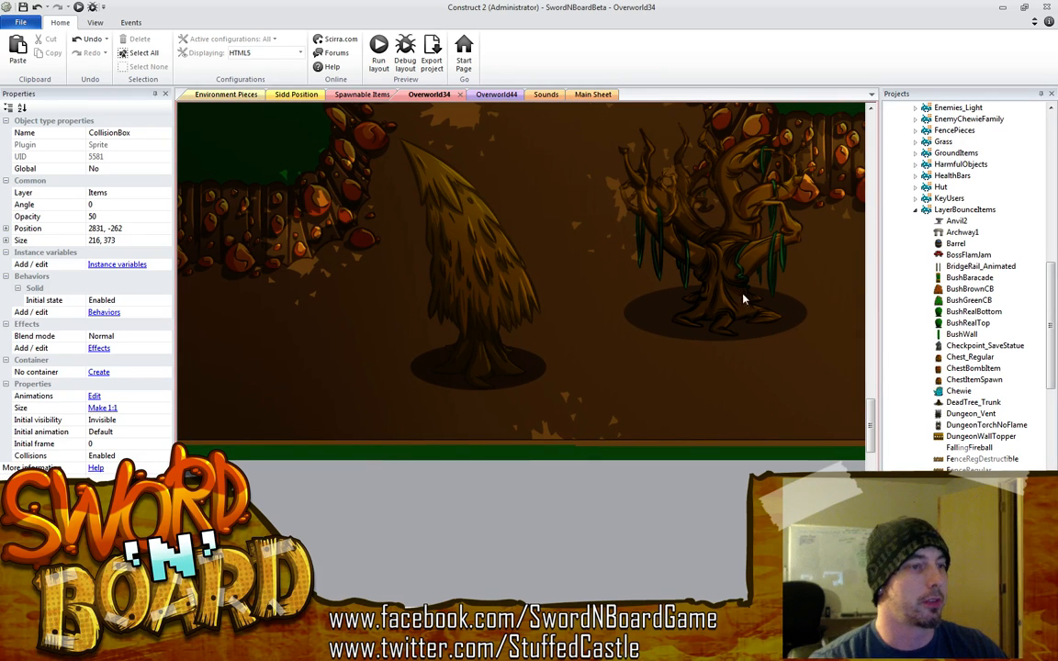
pyautogui.keyDown('ctrl'); pyautogui.scroll(5, 510, 377); pyautogui.keyUp('ctrl')
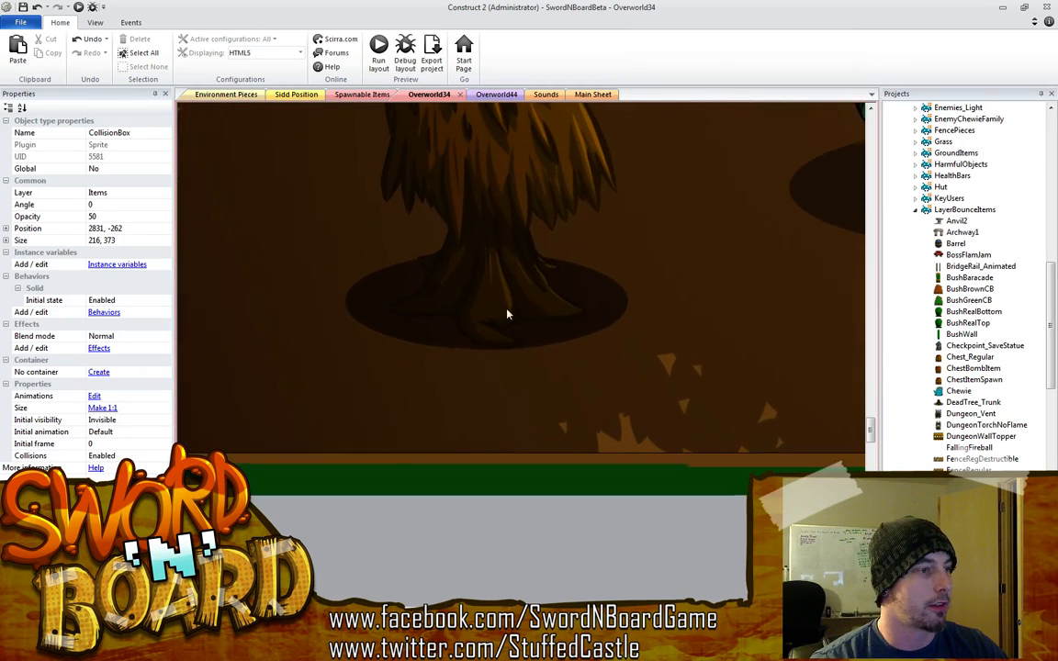
pyautogui.click(466, 352)
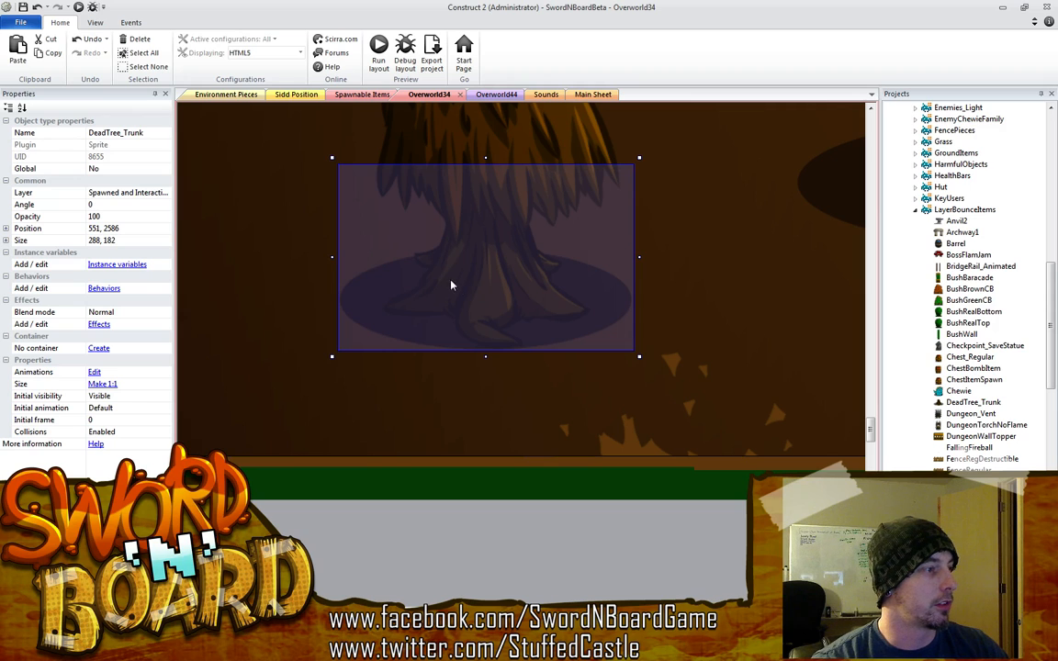
pyautogui.click(104, 288)
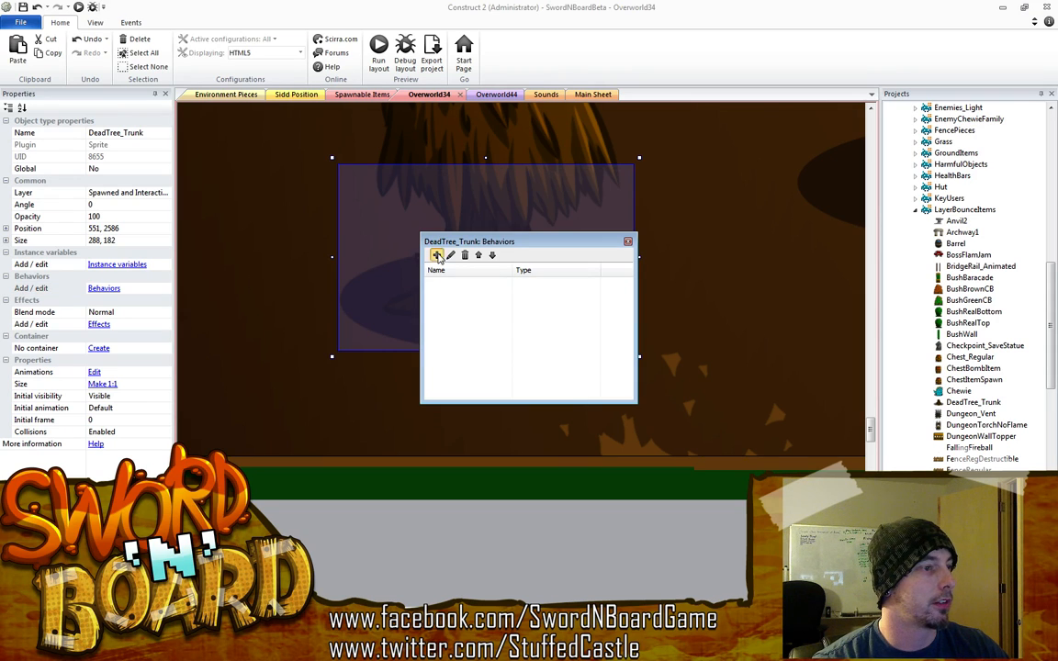
pyautogui.click(437, 255)
pyautogui.doubleClick(602, 263)
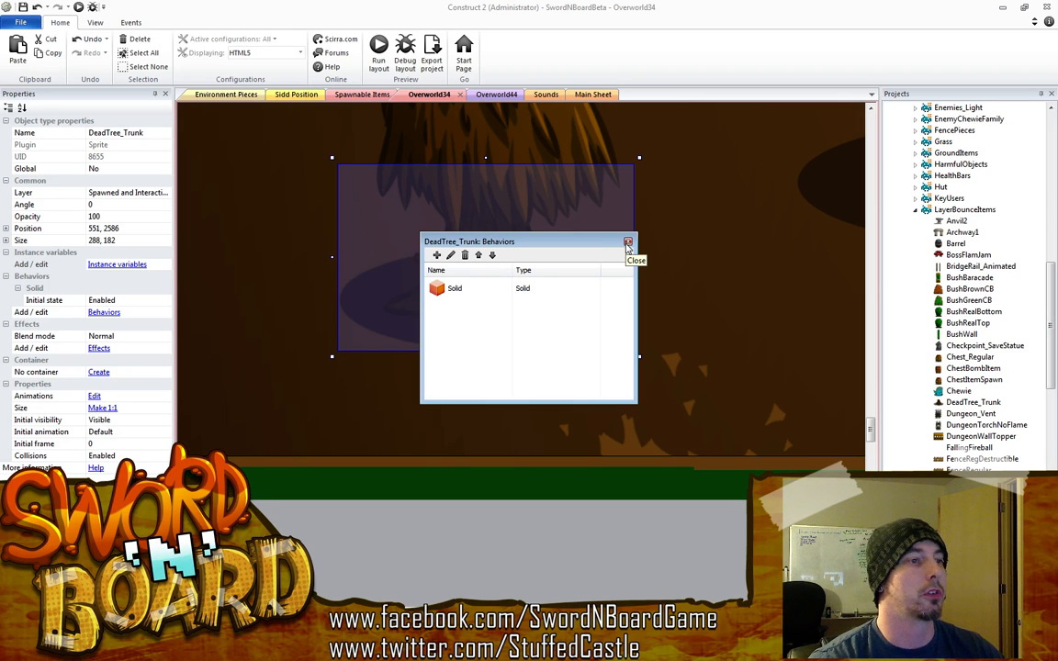
pyautogui.click(628, 243)
# Reshape the DeadTree_Trunk image's collision polygon into a four-sided area over the stump, with its upper corners at about 103, 70 and 189, 70
pyautogui.click(503, 303)
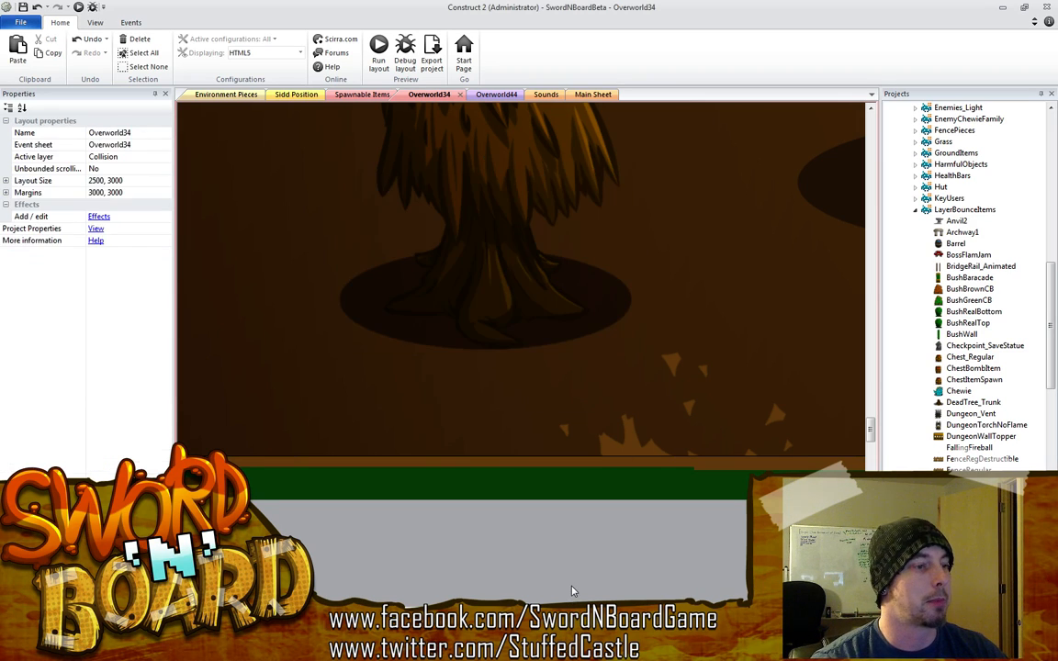
pyautogui.doubleClick(503, 302)
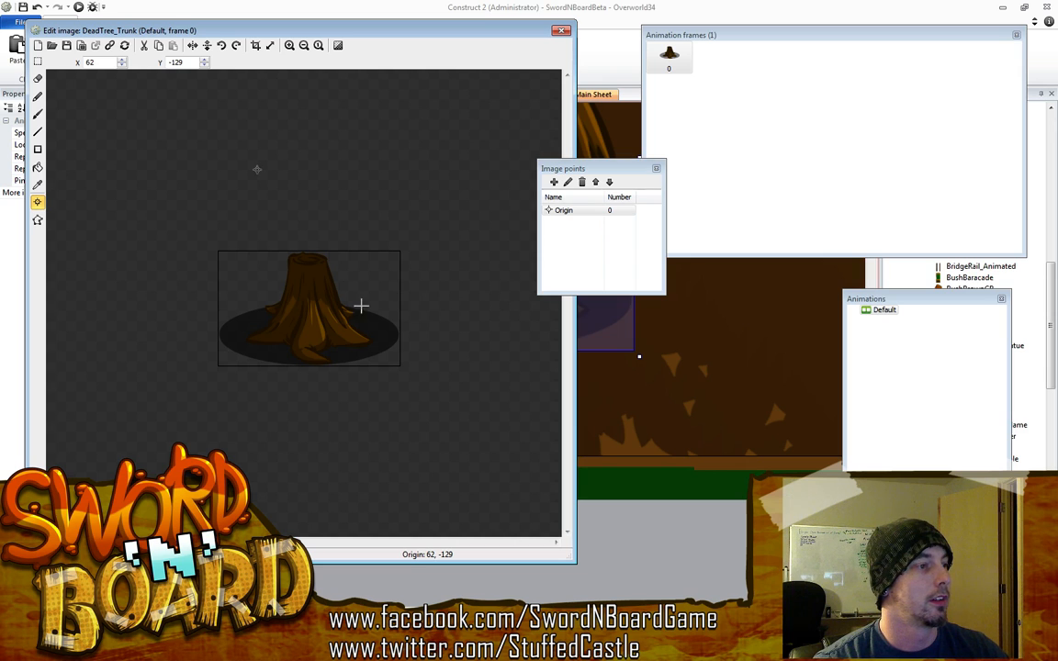
pyautogui.click(38, 220)
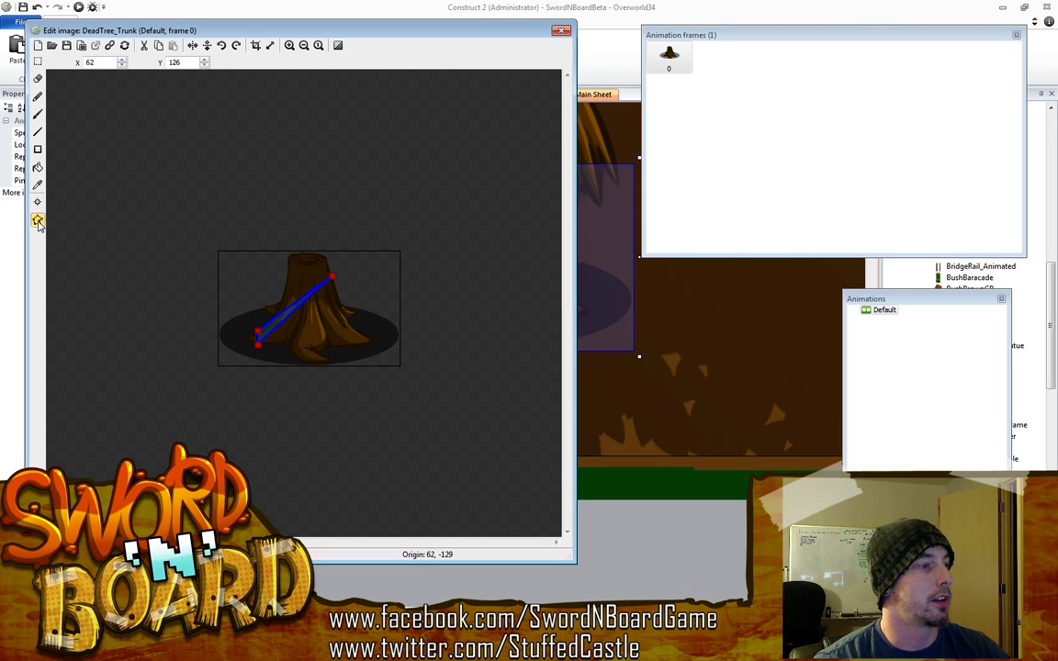
pyautogui.moveTo(331, 276); pyautogui.dragTo(344, 305)
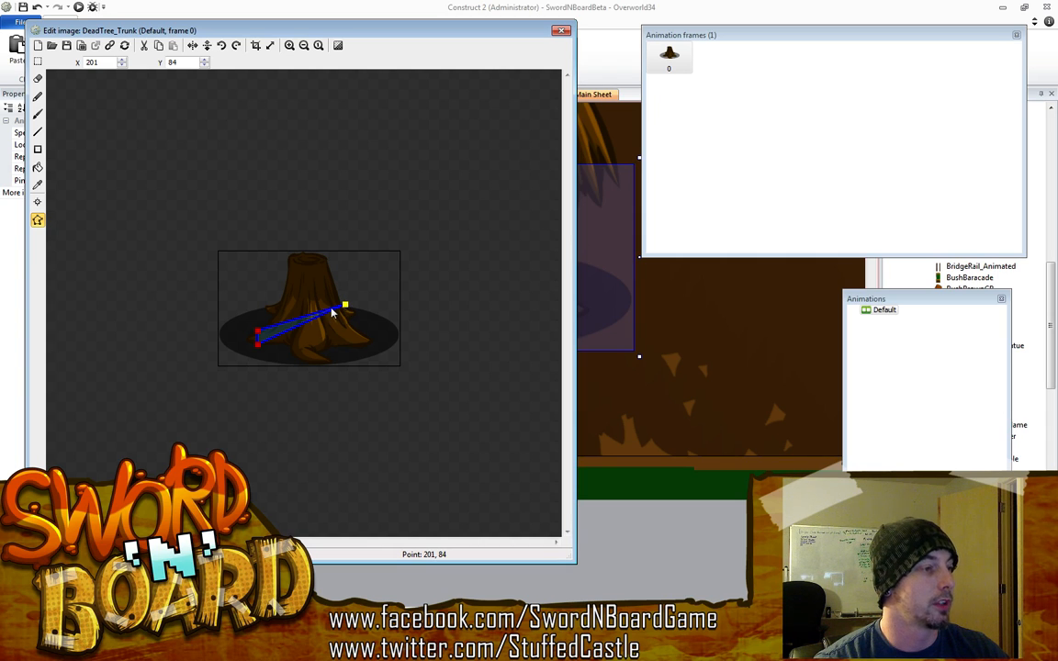
pyautogui.moveTo(346, 308); pyautogui.dragTo(345, 337)
pyautogui.moveTo(257, 333); pyautogui.dragTo(284, 295)
pyautogui.scroll(1, 318, 335)
pyautogui.scroll(2, 326, 358)
pyautogui.scroll(-2, 336, 371)
pyautogui.moveTo(380, 299); pyautogui.dragTo(366, 284)
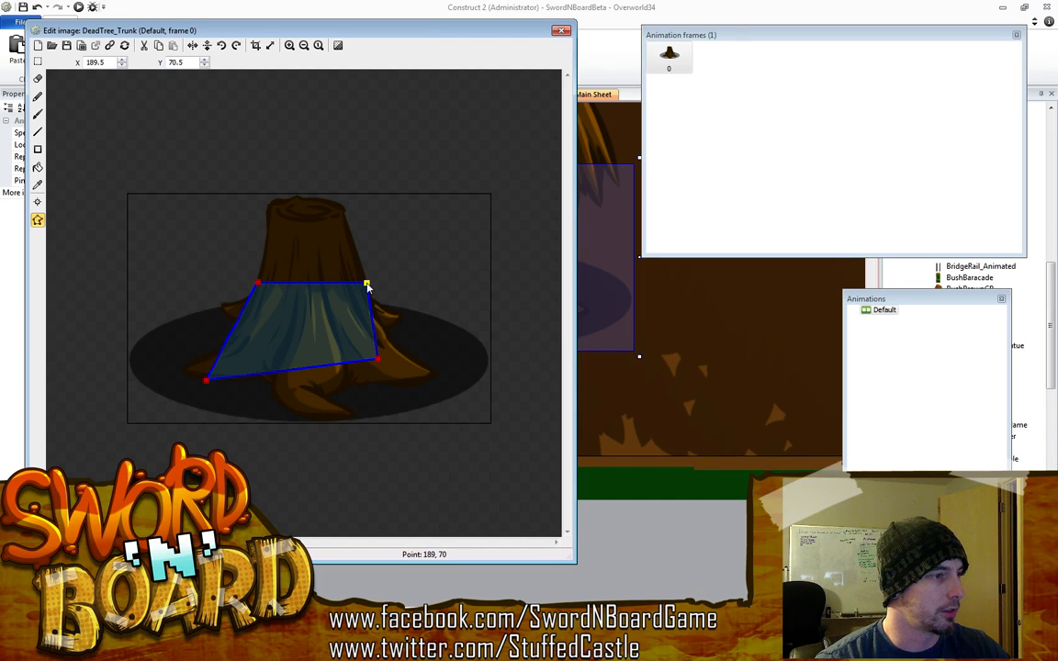
# Level the collision polygon's lower corners and raise them to about Y 103, the right one at X 213, and close the image editor
pyautogui.moveTo(209, 379); pyautogui.dragTo(231, 342)
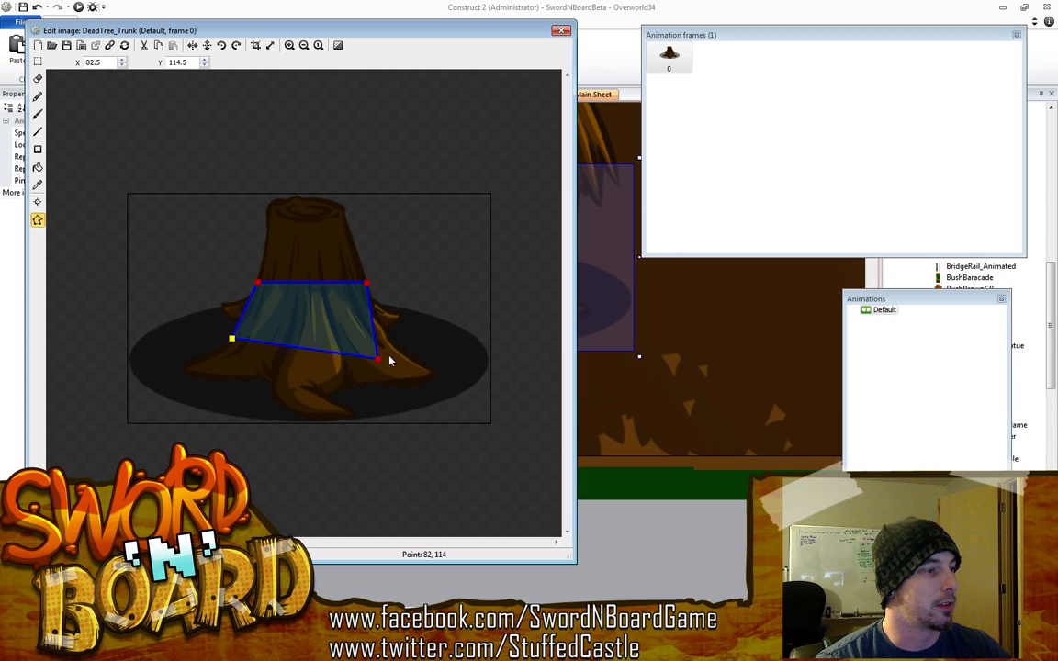
pyautogui.moveTo(377, 359); pyautogui.dragTo(394, 340)
pyautogui.click(235, 340)
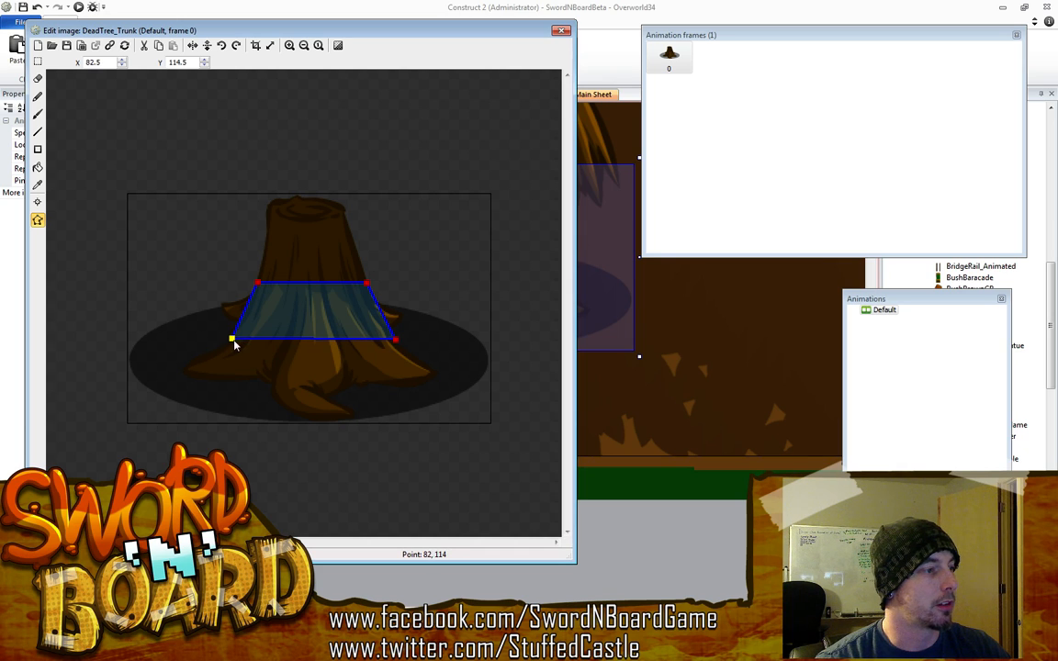
pyautogui.keyDown('shift'); pyautogui.click(395, 345); pyautogui.keyUp('shift')
pyautogui.moveTo(395, 342); pyautogui.dragTo(397, 328)
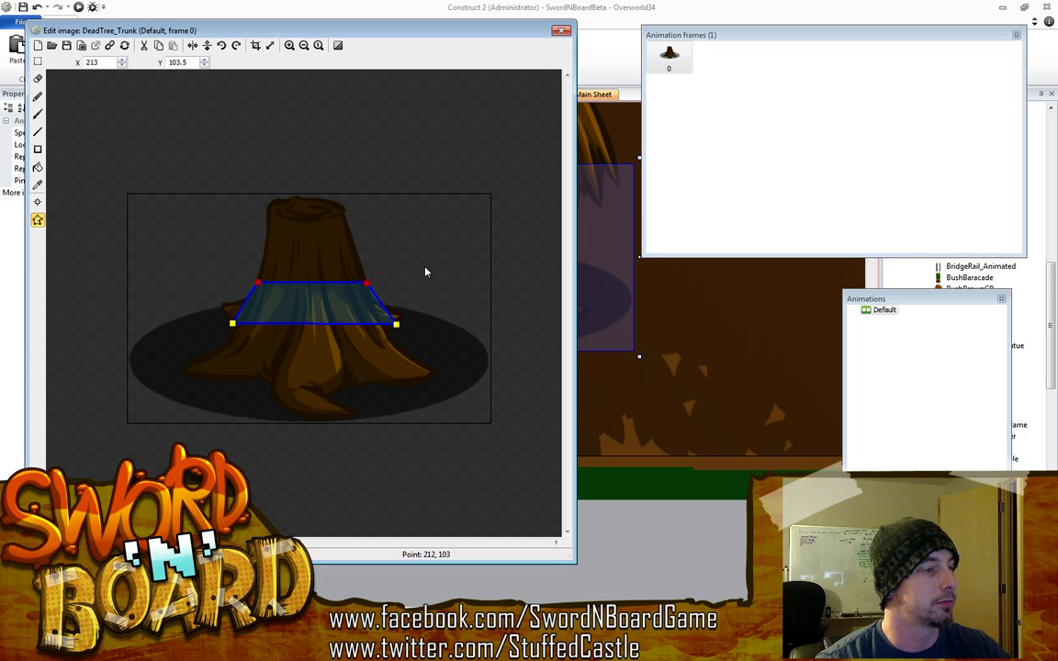
pyautogui.click(258, 285)
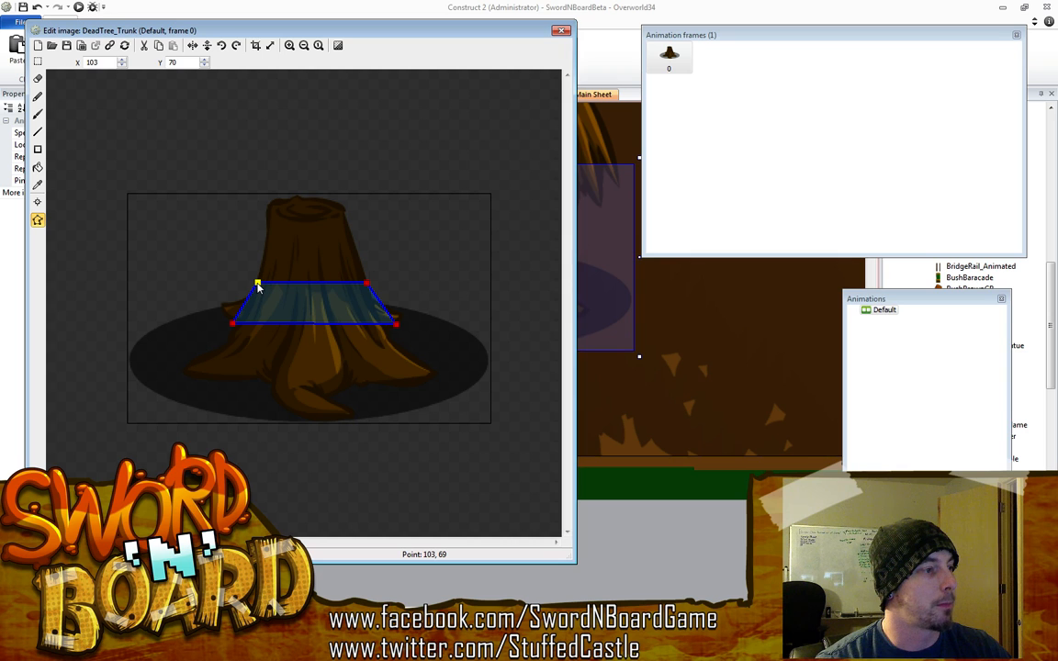
pyautogui.click(562, 33)
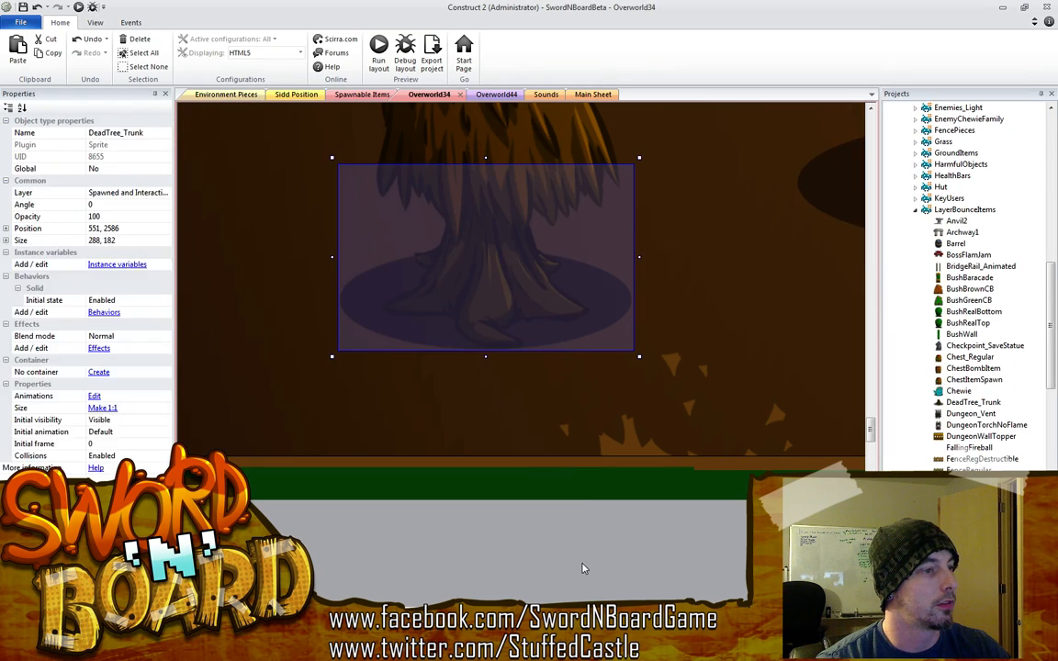
# Move Sidd down onto the dirt just below the two dead trees, to about 946, 2873
pyautogui.click(581, 569)
pyautogui.keyDown('ctrl'); pyautogui.scroll(-6, 582, 568); pyautogui.keyUp('ctrl')
pyautogui.moveTo(581, 393); pyautogui.dragTo(494, 534, button='middle')
pyautogui.keyDown('ctrl'); pyautogui.scroll(-1, 541, 395); pyautogui.keyUp('ctrl')
pyautogui.keyDown('ctrl'); pyautogui.scroll(-2, 540, 394); pyautogui.keyUp('ctrl')
pyautogui.moveTo(491, 200); pyautogui.dragTo(517, 433)
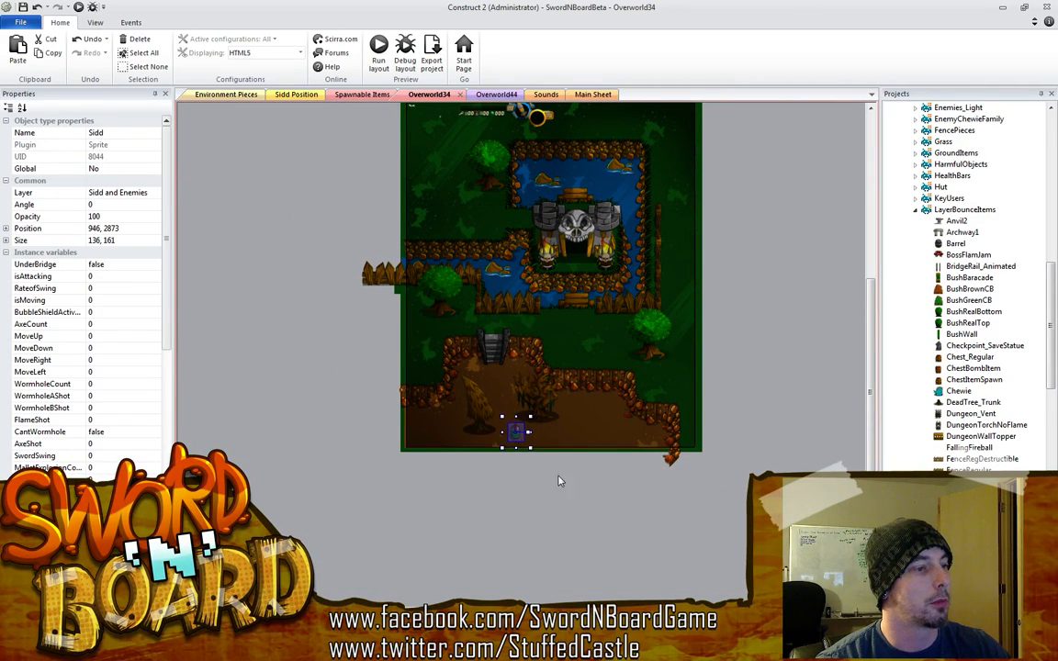
pyautogui.keyDown('ctrl'); pyautogui.scroll(6, 531, 466); pyautogui.keyUp('ctrl')
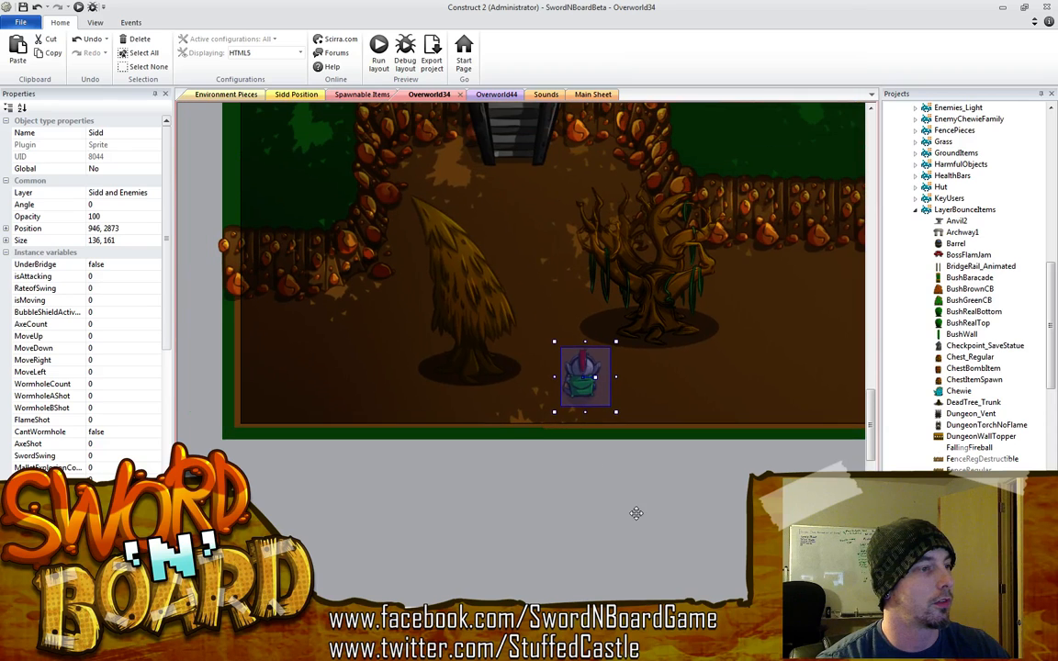
# Move the TreeSwampDead instance farther away from the new dead tree, to about 1510, 2694
pyautogui.click(439, 332)
pyautogui.moveTo(478, 369); pyautogui.dragTo(489, 349)
pyautogui.moveTo(663, 315); pyautogui.dragTo(801, 327)
pyautogui.moveTo(735, 420); pyautogui.dragTo(603, 424, button='middle')
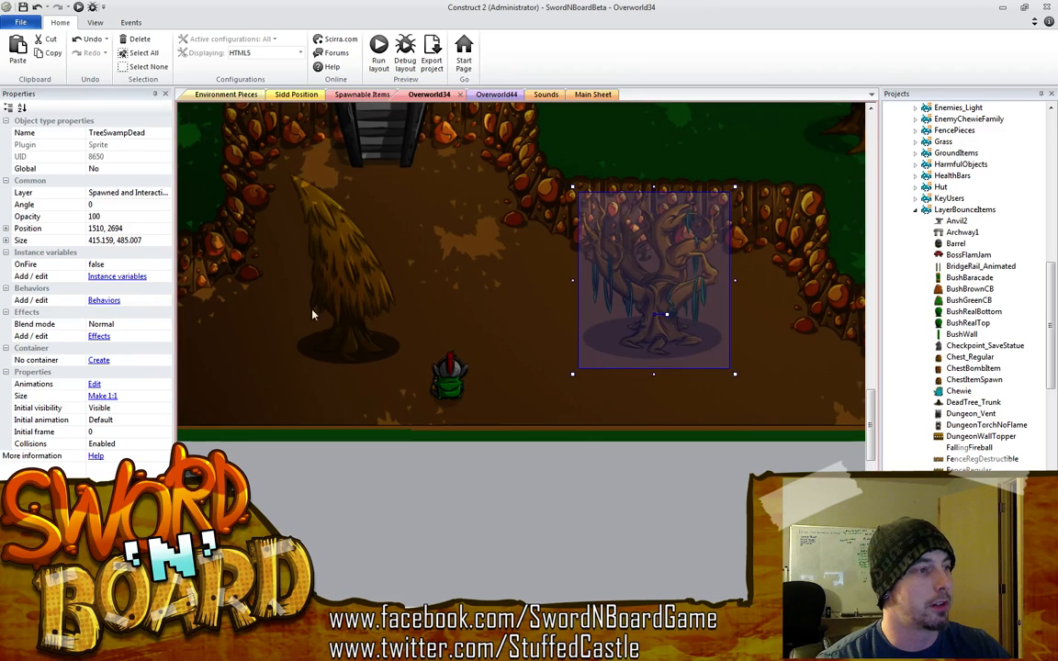
# Shift the dead tree's top and trunk together toward the swamp tree, and place Sidd just below them at about 1064, 2889
pyautogui.click(330, 338)
pyautogui.click(346, 351)
pyautogui.hotkey('ctrl', 'z')
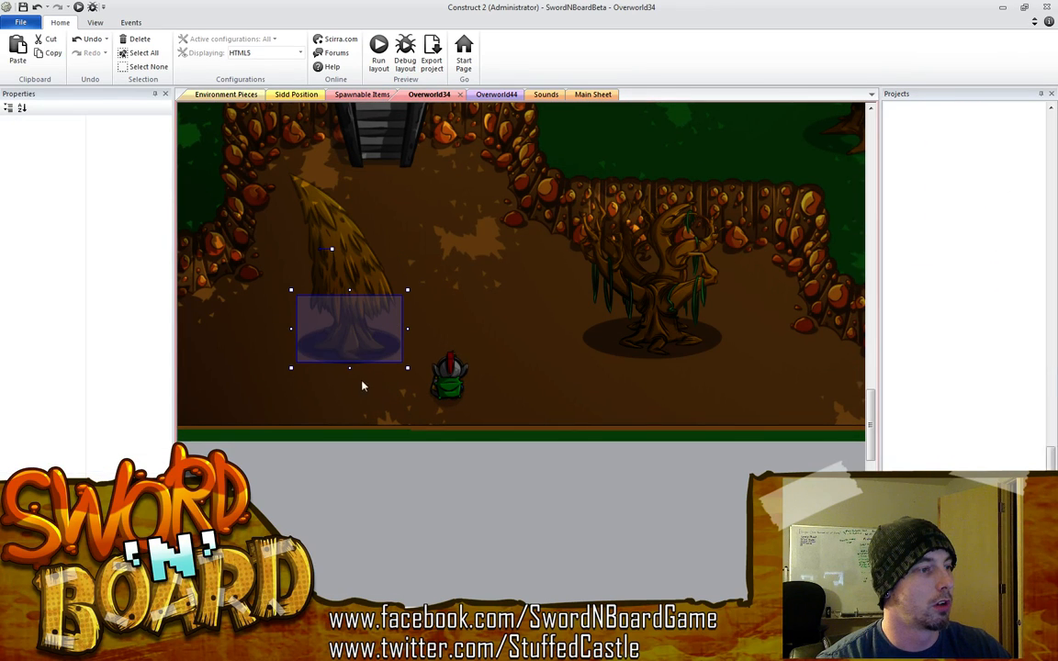
pyautogui.click(357, 279)
pyautogui.keyDown('ctrl'); pyautogui.click(350, 350); pyautogui.keyUp('ctrl')
pyautogui.moveTo(349, 351); pyautogui.dragTo(401, 347)
pyautogui.click(458, 396)
pyautogui.moveTo(457, 397); pyautogui.dragTo(501, 404)
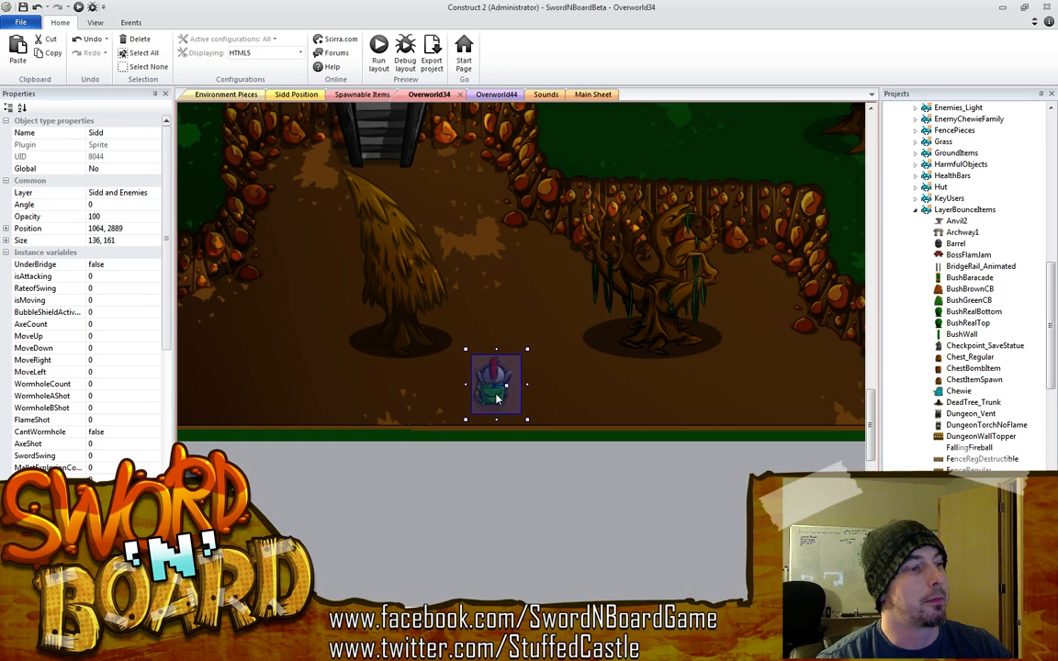
# Run the Overworld34 layout and walk Sidd up against the front of the dead tree's trunk to test its collision
pyautogui.click(381, 61)
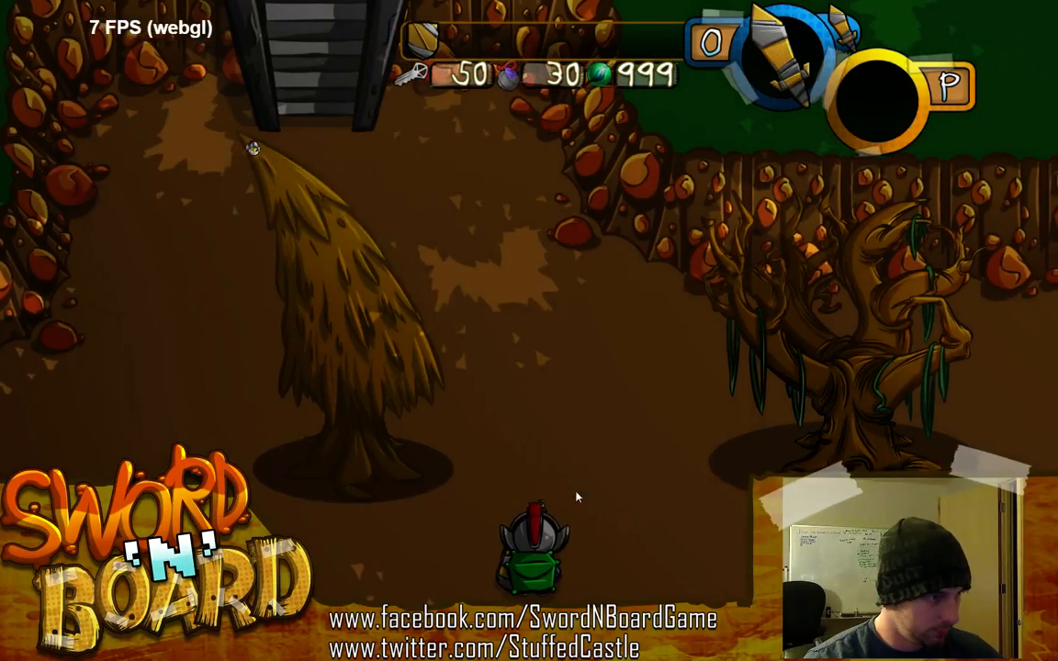
pyautogui.press('a')
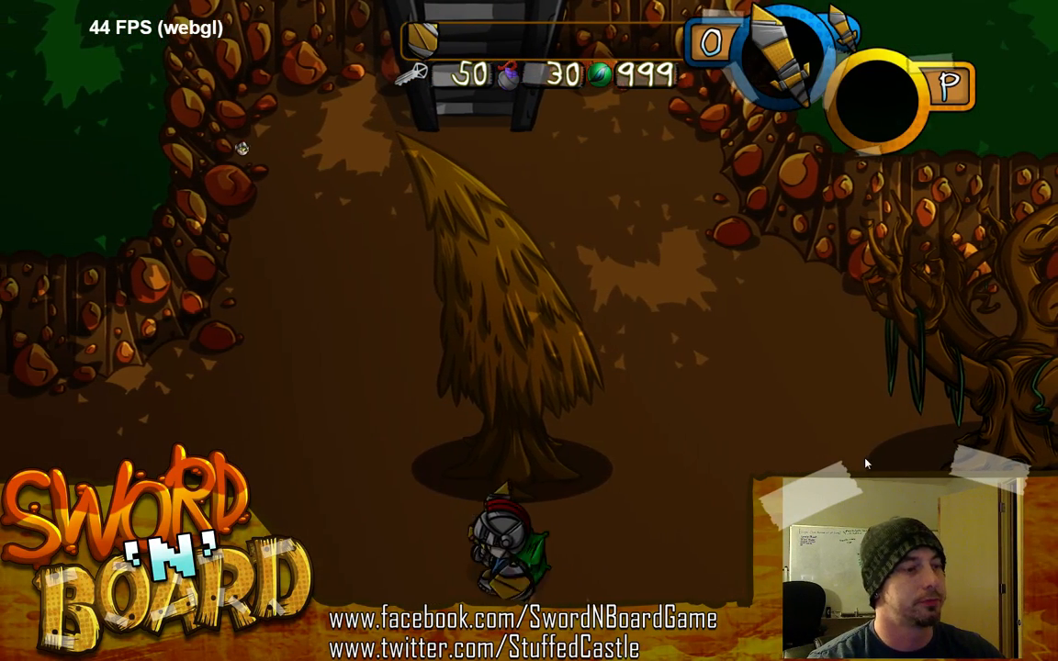
pyautogui.press('d')
pyautogui.press('w')
pyautogui.press('w')
pyautogui.press('a')
pyautogui.press('d')
pyautogui.press('w')
pyautogui.press('a')
pyautogui.press('w')
pyautogui.press('s')
pyautogui.press('w')
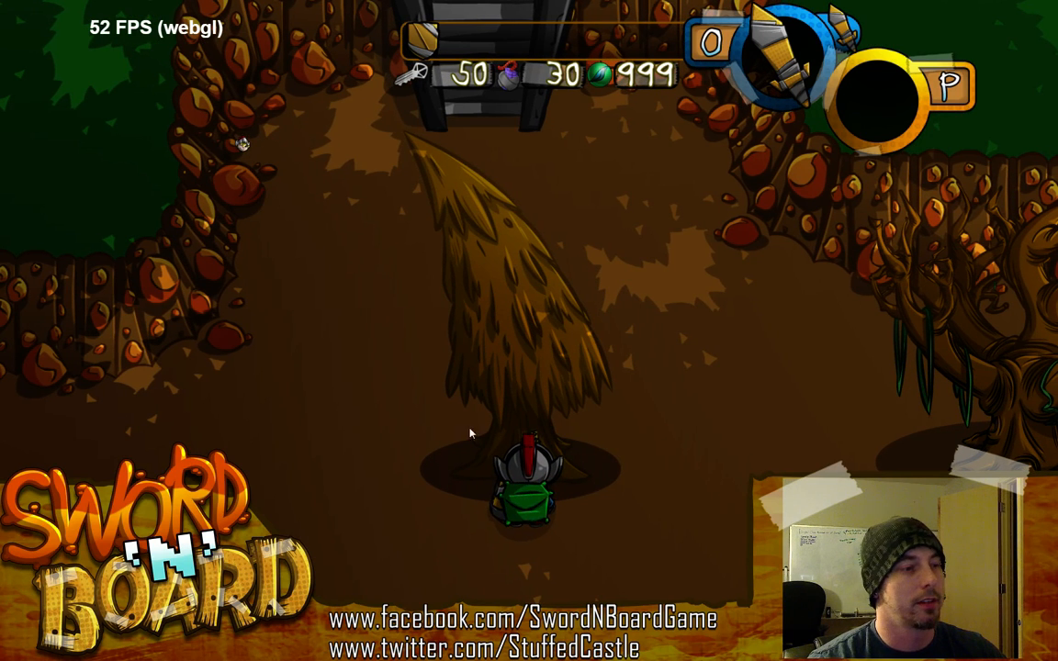
# Walk Sidd around the trunk's left side and behind it to test the side collision and the treetop fade
pyautogui.press('s')
pyautogui.press('a')
pyautogui.press('w')
pyautogui.press('a')
pyautogui.press('w')
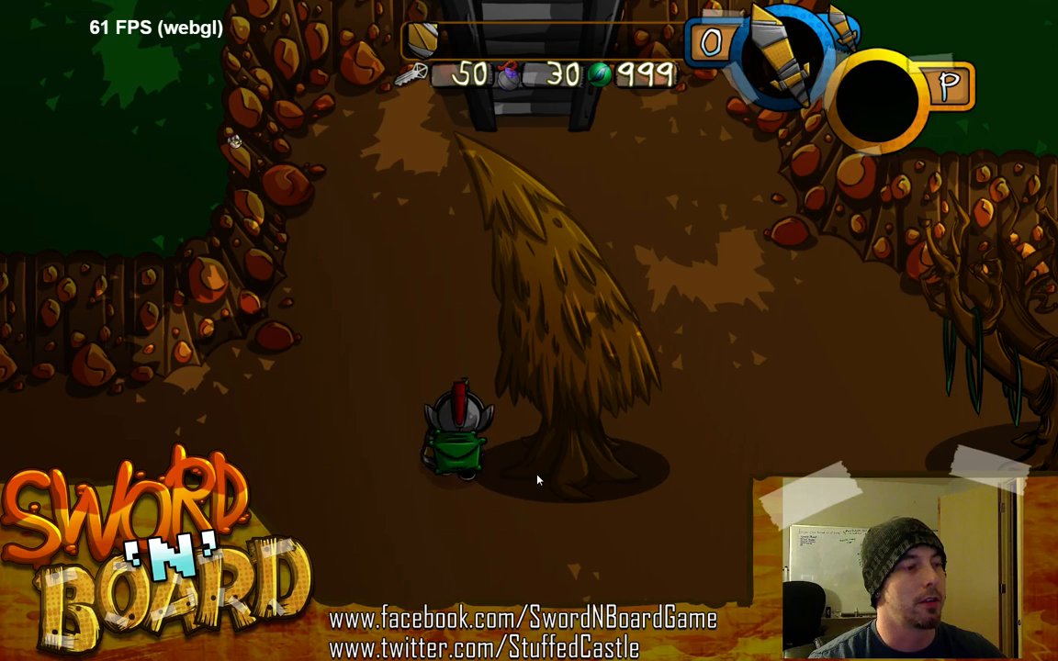
pyautogui.press('d')
pyautogui.press('s')
pyautogui.press('a')
pyautogui.press('w')
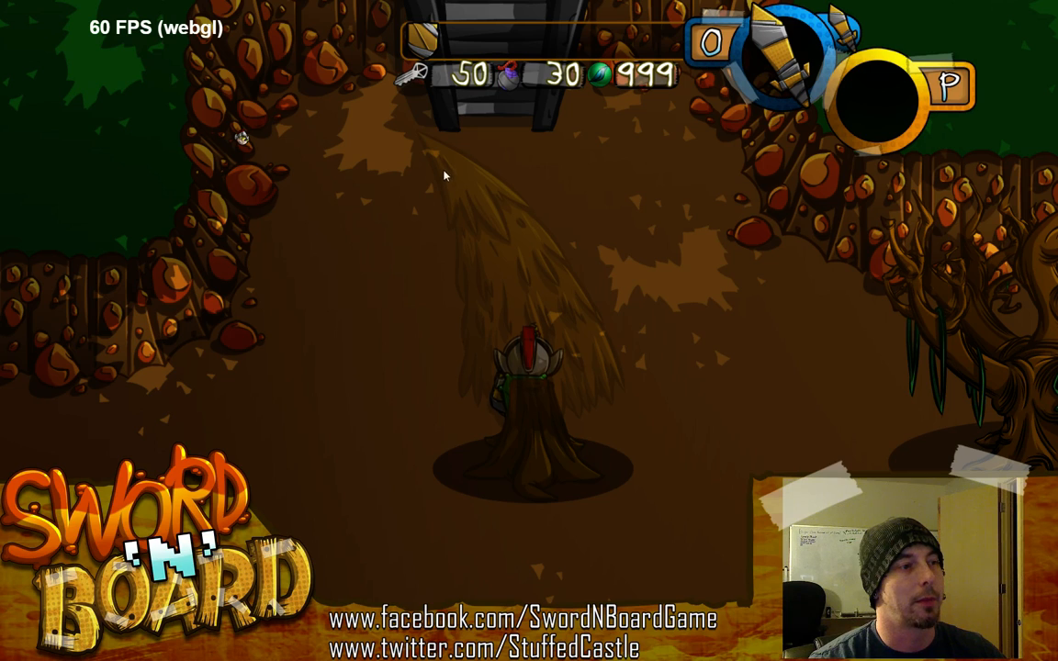
pyautogui.press('d')
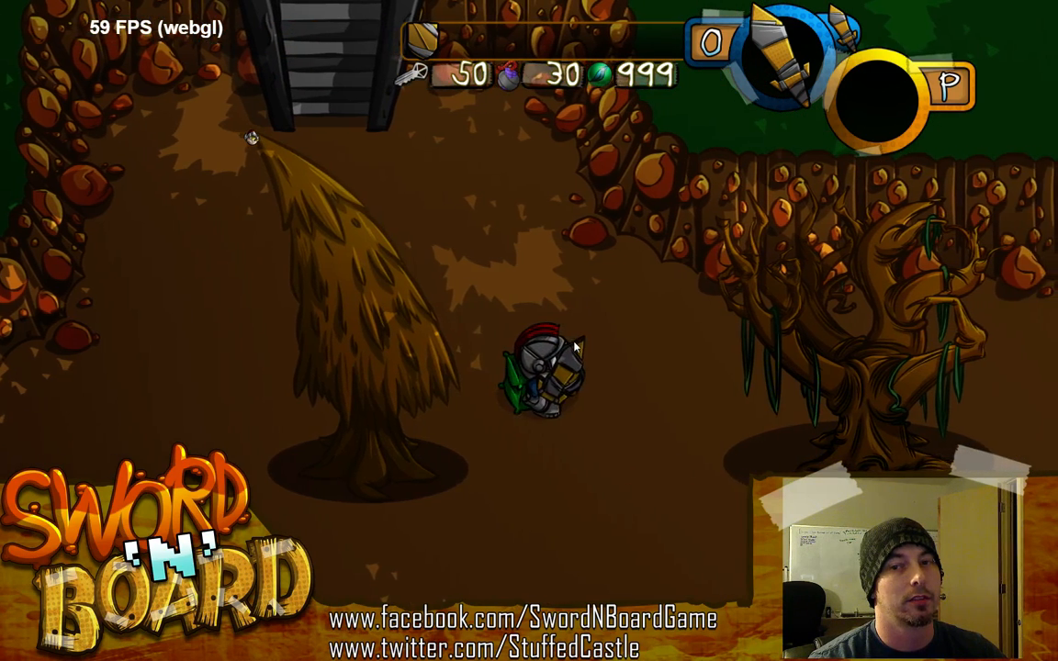
# Walk Sidd back behind the treetop and out again, swinging the sword, to recheck the fade and layering
pyautogui.press('a')
pyautogui.press('a')
pyautogui.press('w')
pyautogui.press('a')
pyautogui.press('d')
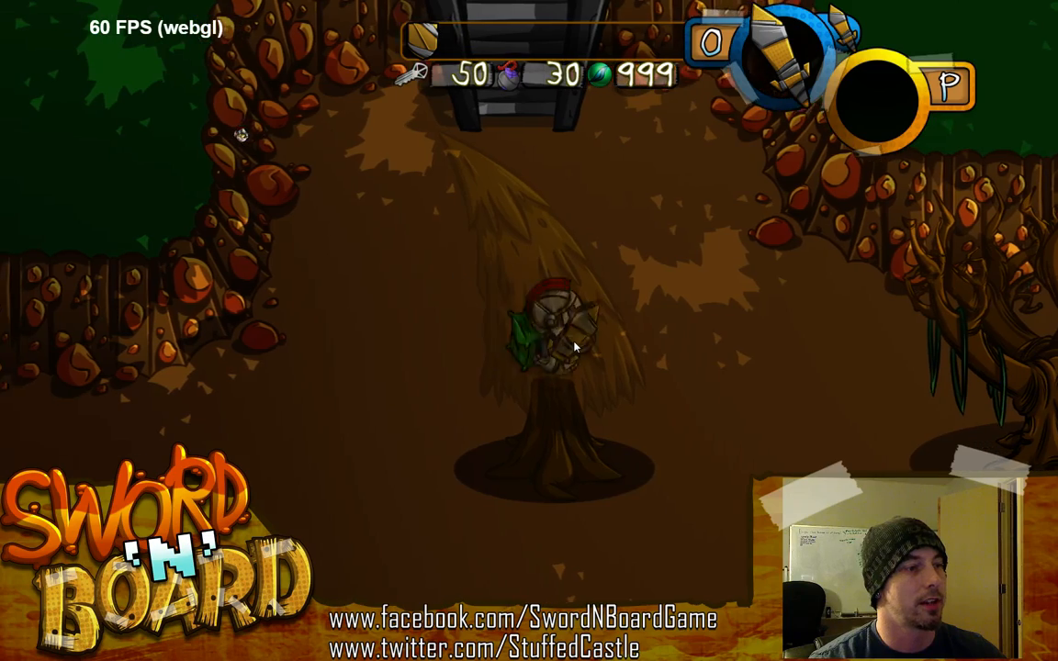
pyautogui.press('w')
pyautogui.press('d')
pyautogui.press('o')
pyautogui.press('d')
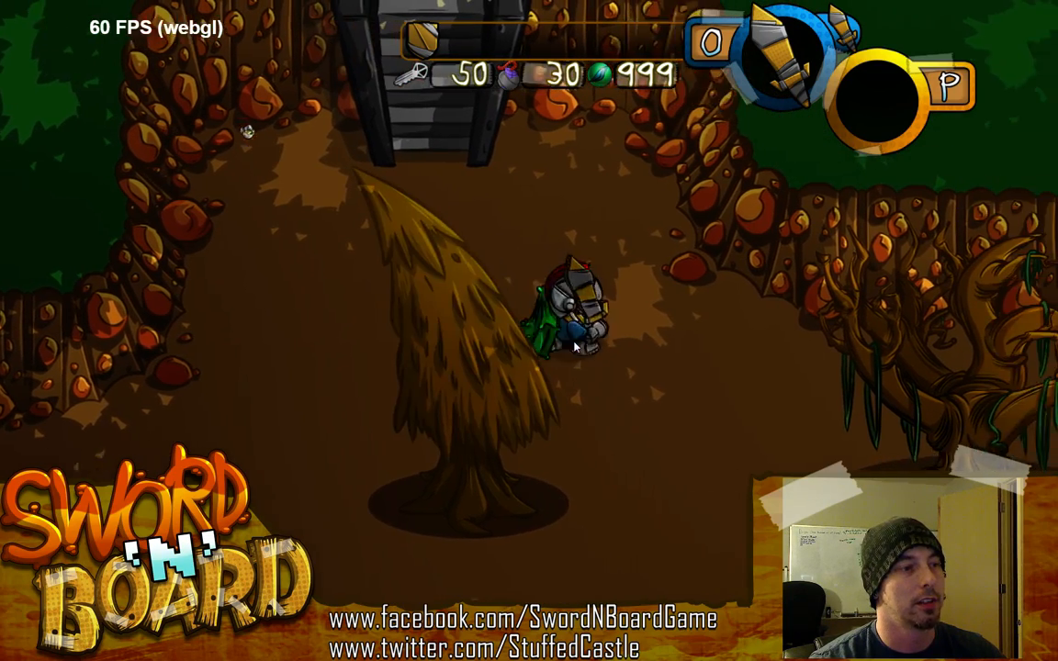
# Walk Sidd from behind the dead tree onto the open ground beside it, and back to the front of its trunk
pyautogui.press('s')
pyautogui.press('d')
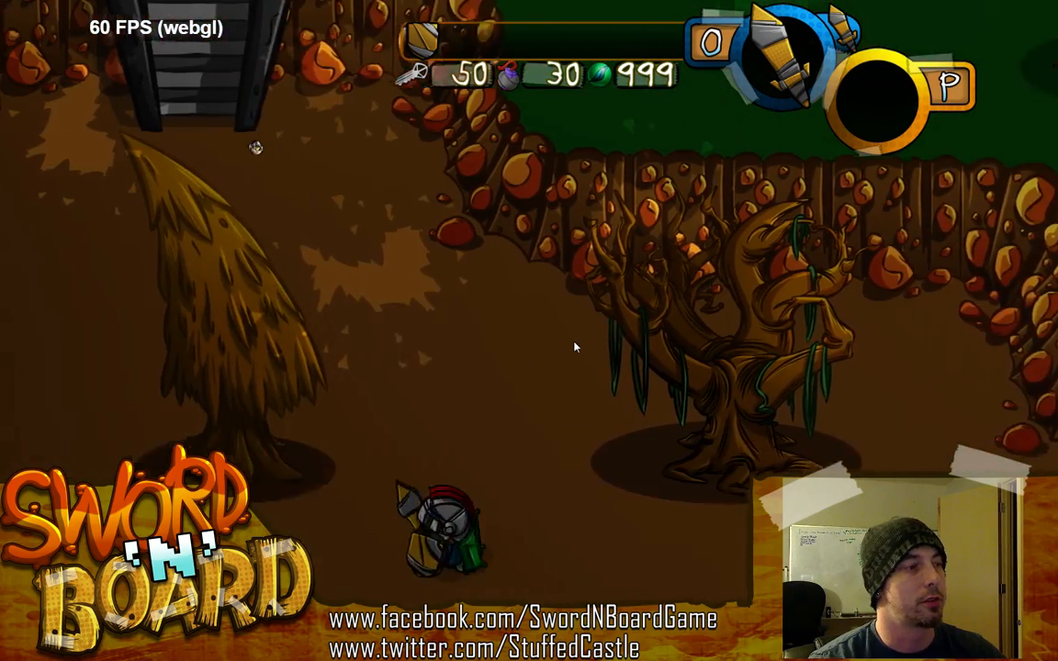
pyautogui.press('a')
pyautogui.press('w')
pyautogui.press('s')
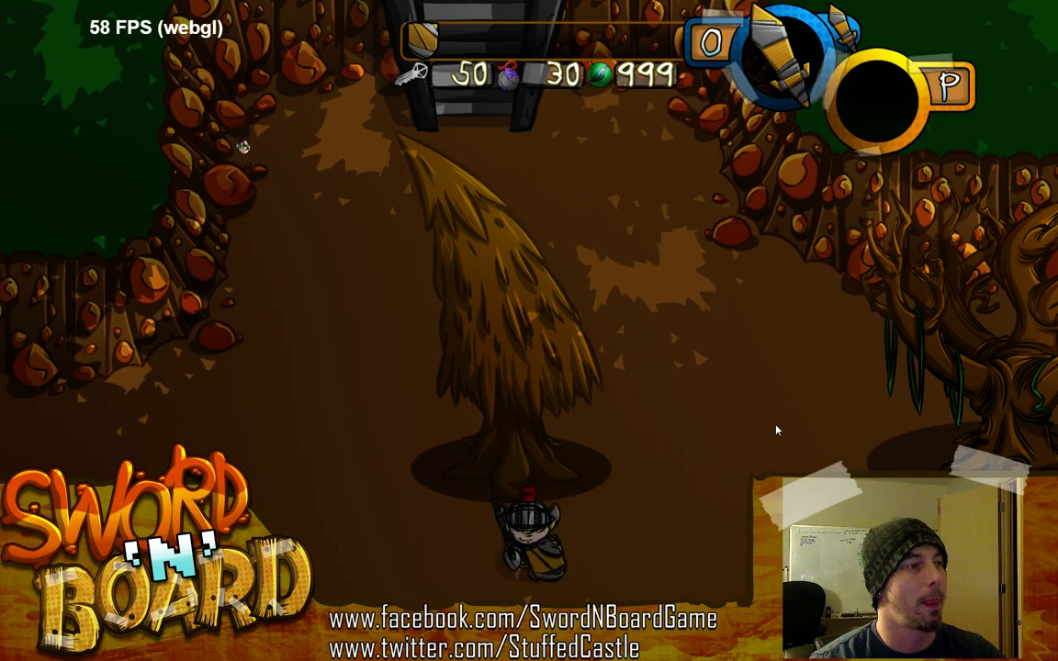
# Swing the sword near the trunk and walk Sidd around the dead tree to its other side to recheck collision and layering
pyautogui.press('w')
pyautogui.press('o')
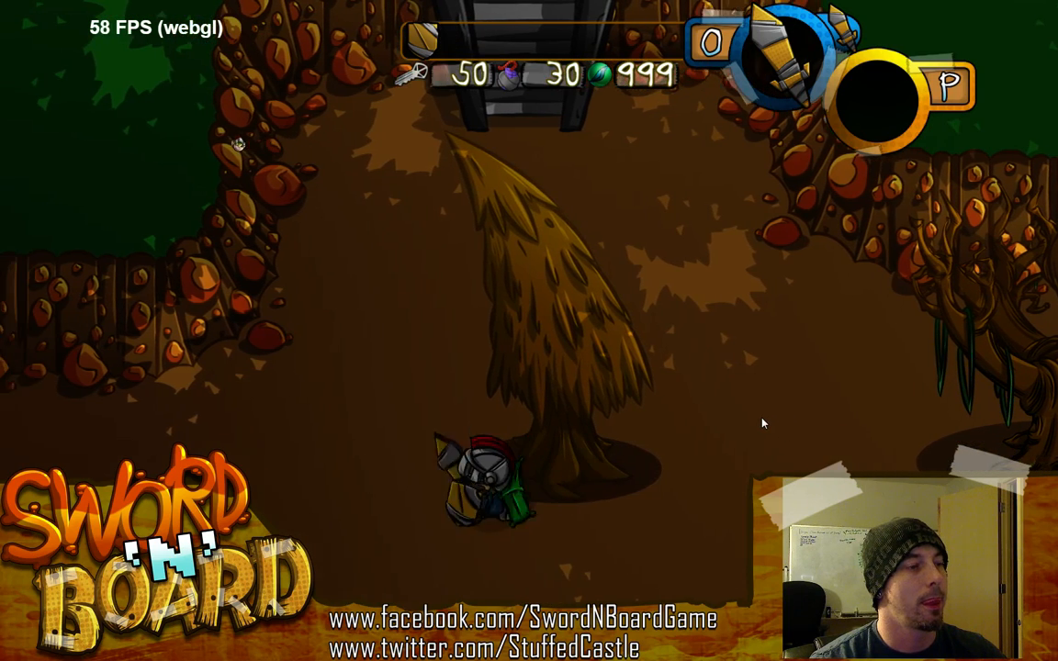
pyautogui.press('w')
pyautogui.press('d')
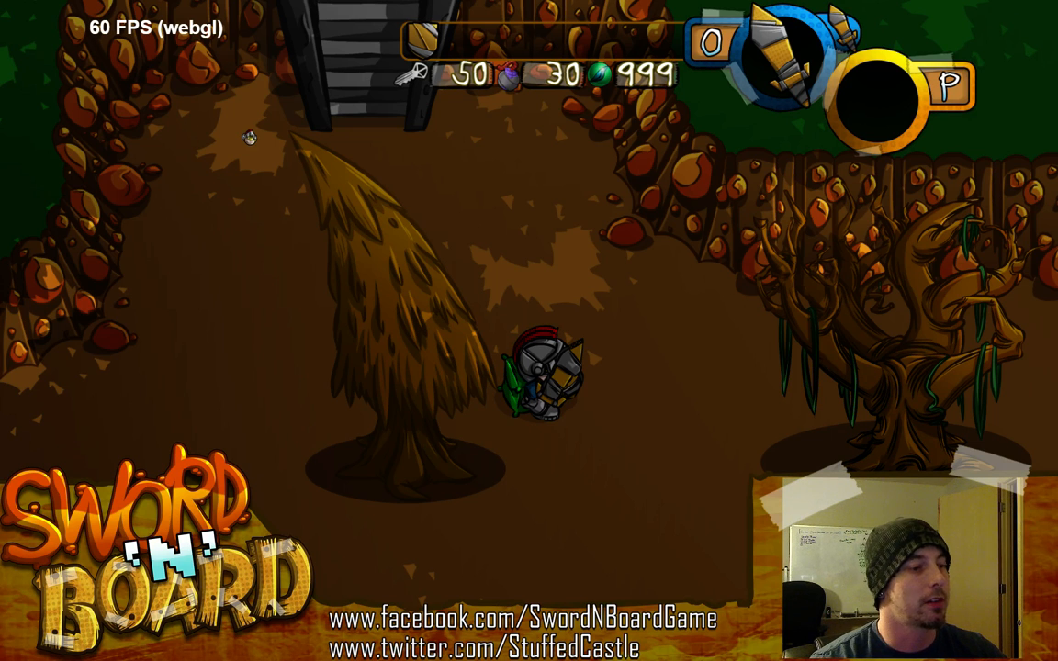
# Switch back to Construct 2, deselect Sidd, and survey the Overworld34 layout from the dead tree up to the skull gate and back
pyautogui.hotkey('alt', 'Tab')
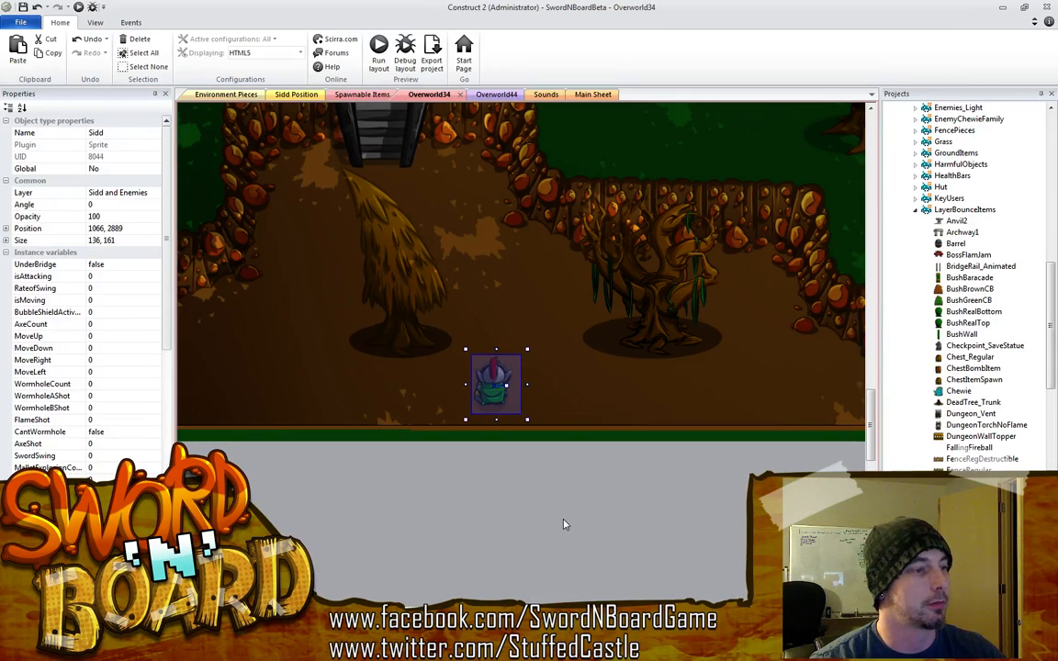
pyautogui.click(563, 521)
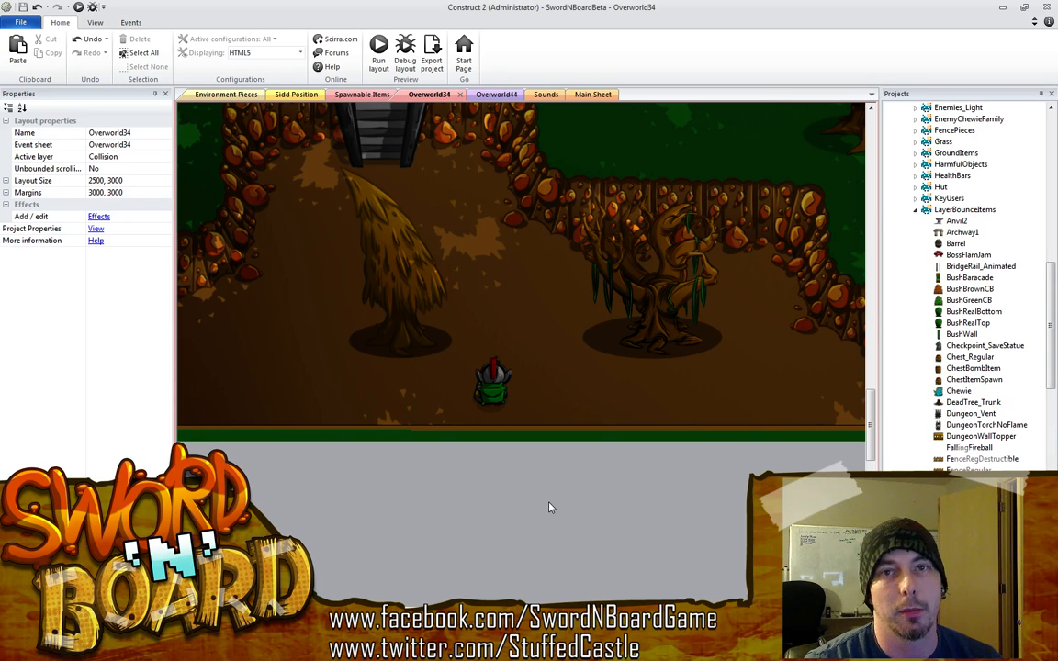
pyautogui.keyDown('ctrl'); pyautogui.scroll(3, 549, 507); pyautogui.keyUp('ctrl')
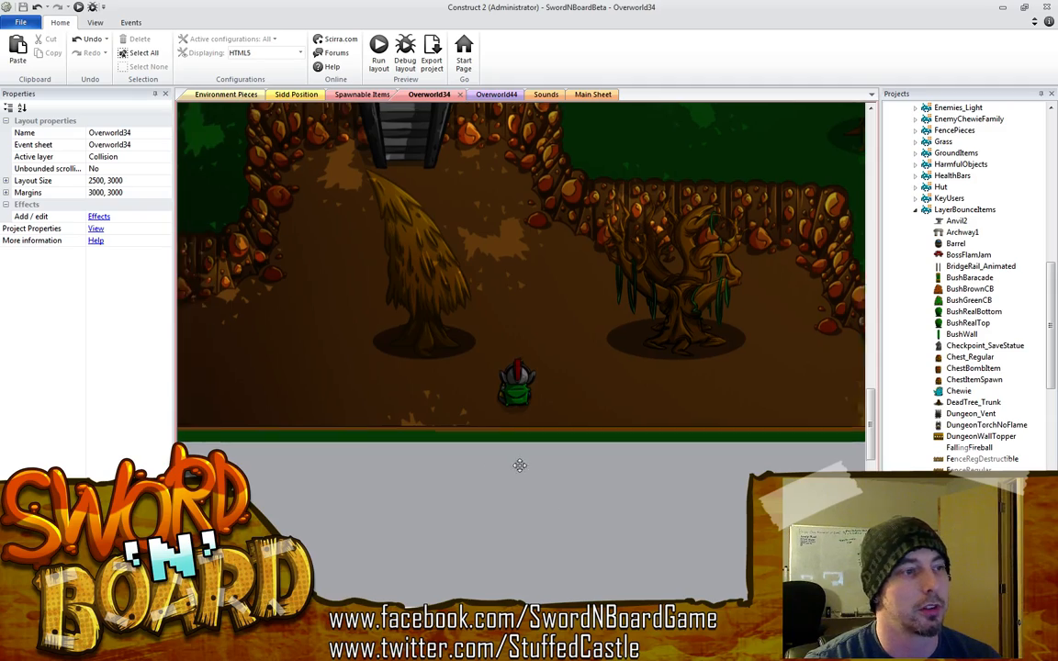
pyautogui.scroll(6, 499, 463)
pyautogui.scroll(3, 684, 368)
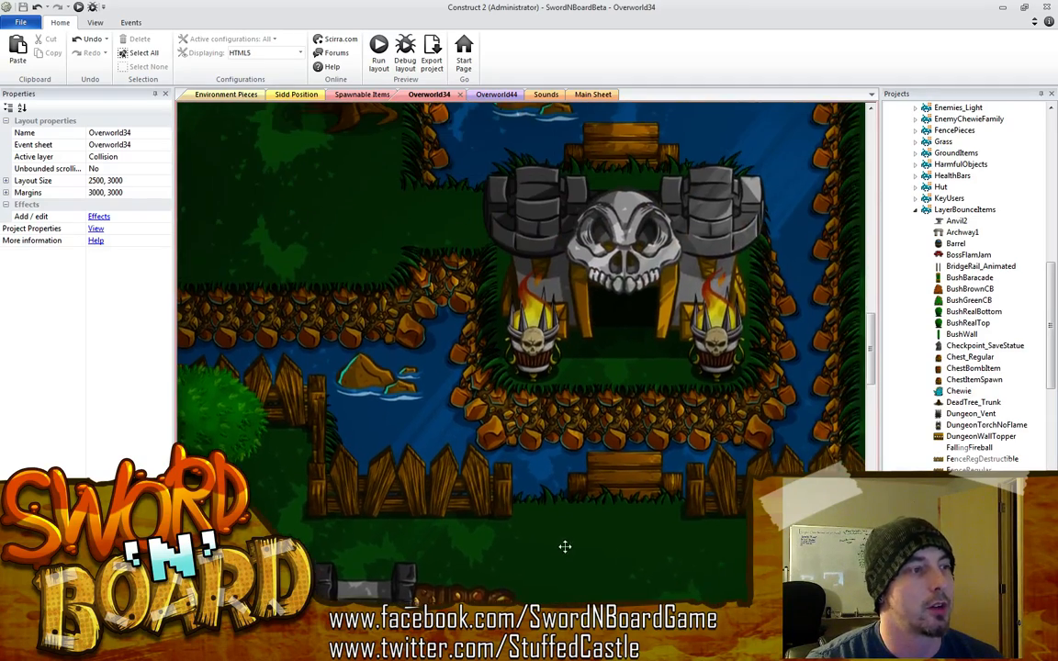
pyautogui.keyDown('ctrl'); pyautogui.scroll(-4, 349, 296); pyautogui.keyUp('ctrl')
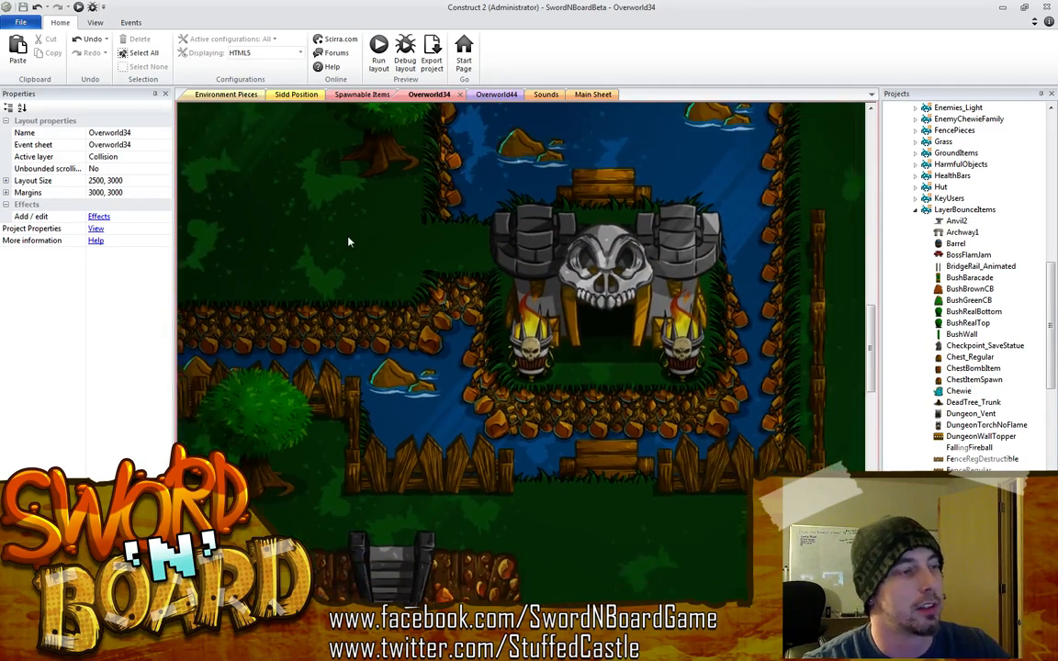
pyautogui.moveTo(379, 279); pyautogui.dragTo(390, 354, button='middle')
pyautogui.scroll(-3, 390, 354)
pyautogui.moveTo(456, 433); pyautogui.dragTo(462, 383, button='middle')
pyautogui.keyDown('ctrl'); pyautogui.scroll(5, 462, 383); pyautogui.keyUp('ctrl')
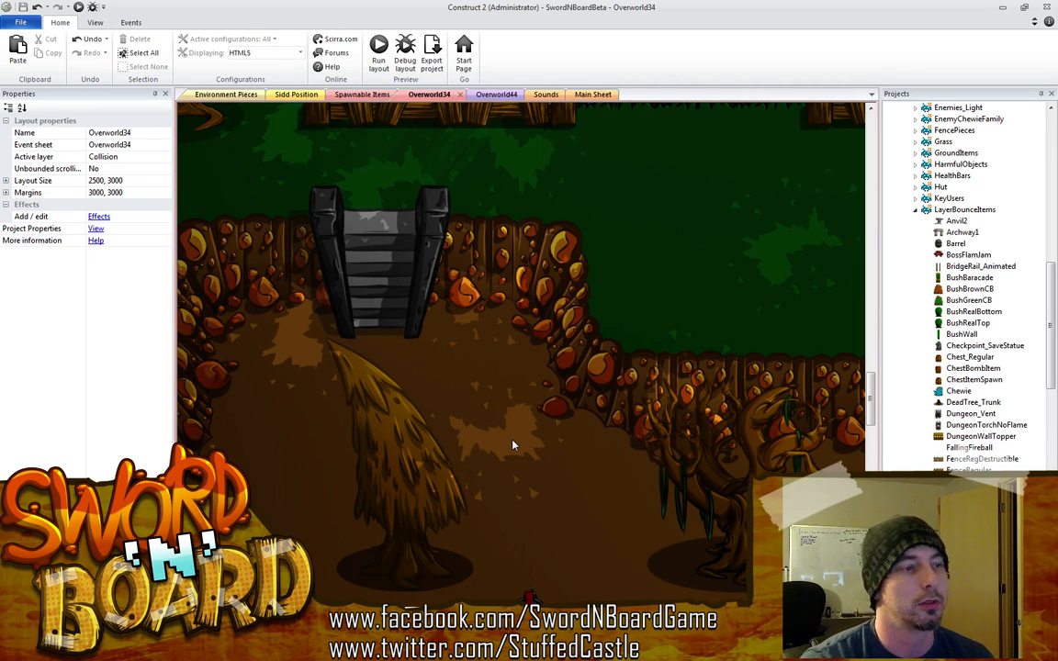
# Move Sidd up between the dead tree and the swamp tree, to about 1121, 2818
pyautogui.moveTo(511, 519); pyautogui.dragTo(611, 452, button='middle')
pyautogui.moveTo(644, 497); pyautogui.dragTo(636, 390, button='middle')
pyautogui.click(634, 476)
pyautogui.moveTo(634, 476); pyautogui.dragTo(661, 422)
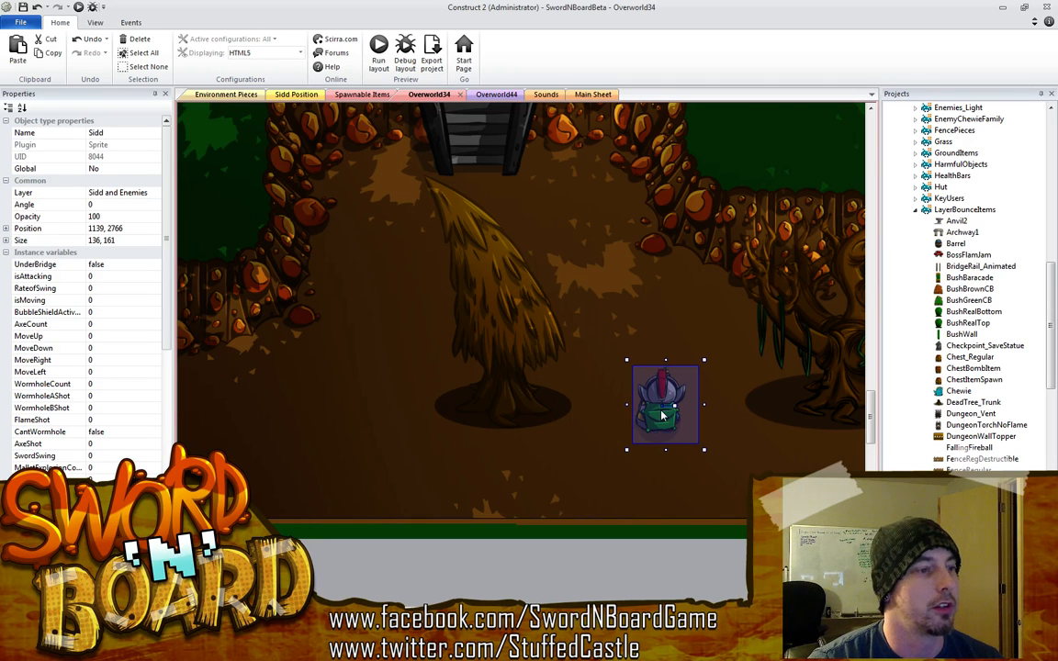
pyautogui.moveTo(661, 415); pyautogui.dragTo(663, 415)
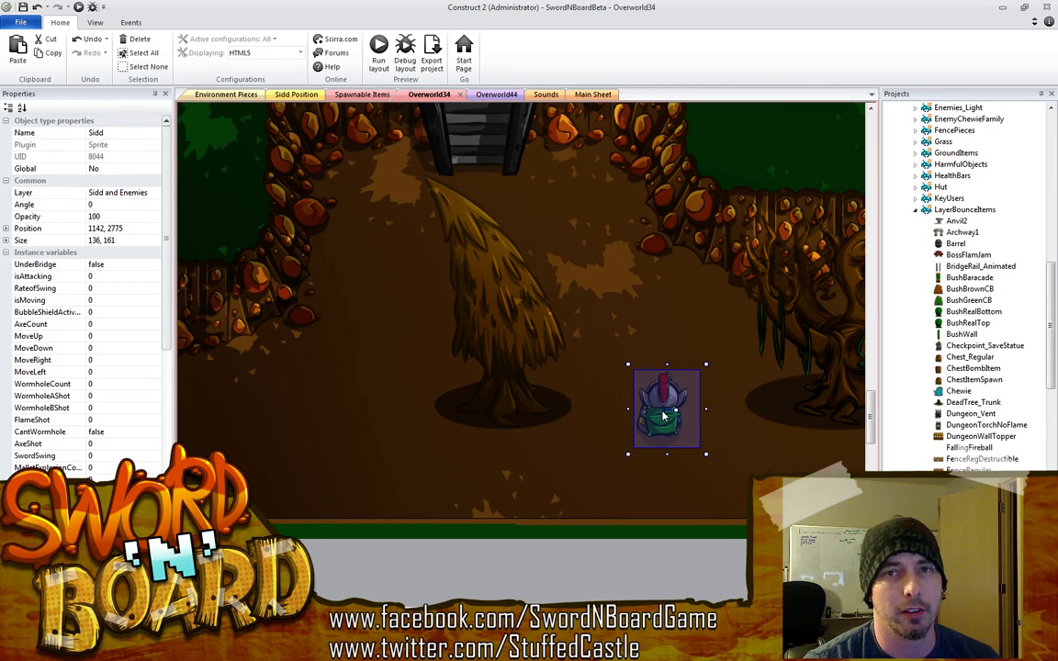
pyautogui.moveTo(663, 416)
pyautogui.mouseDown()
pyautogui.moveTo(653, 419)
pyautogui.moveTo(655, 406)
pyautogui.moveTo(655, 428)
pyautogui.mouseUp()
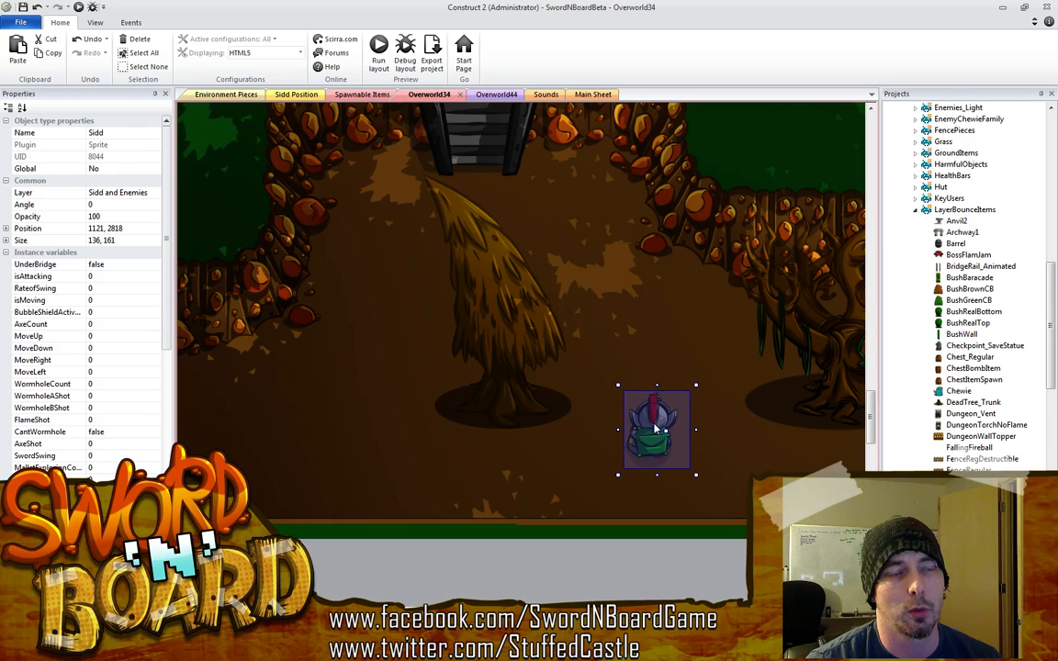